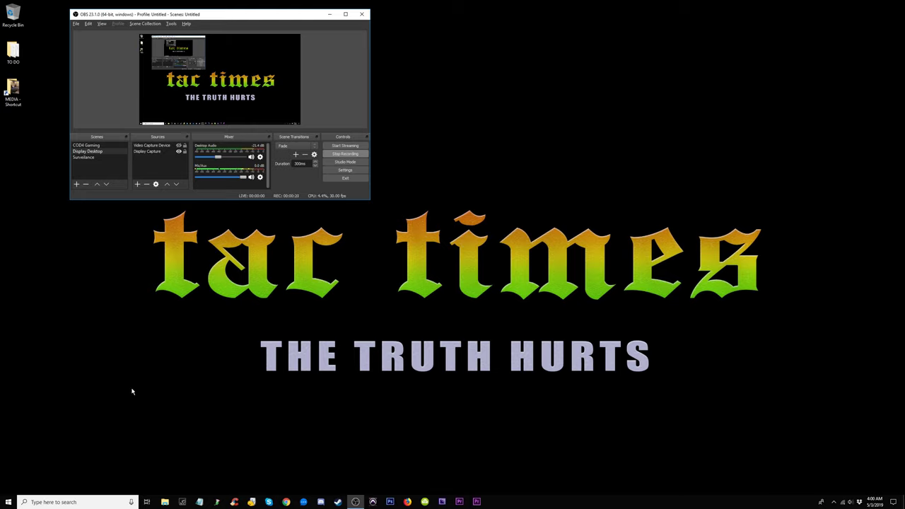
left_click_drag(131, 395, 785, 170)
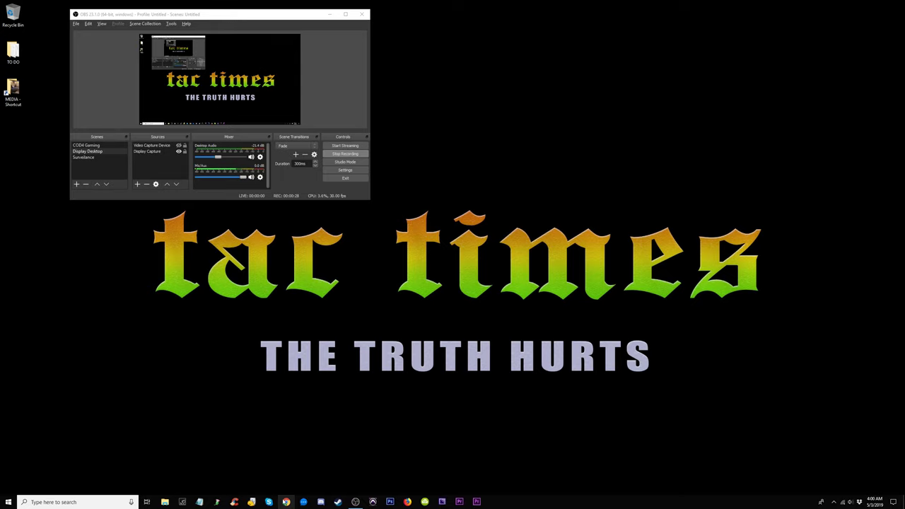
left_click(286, 502)
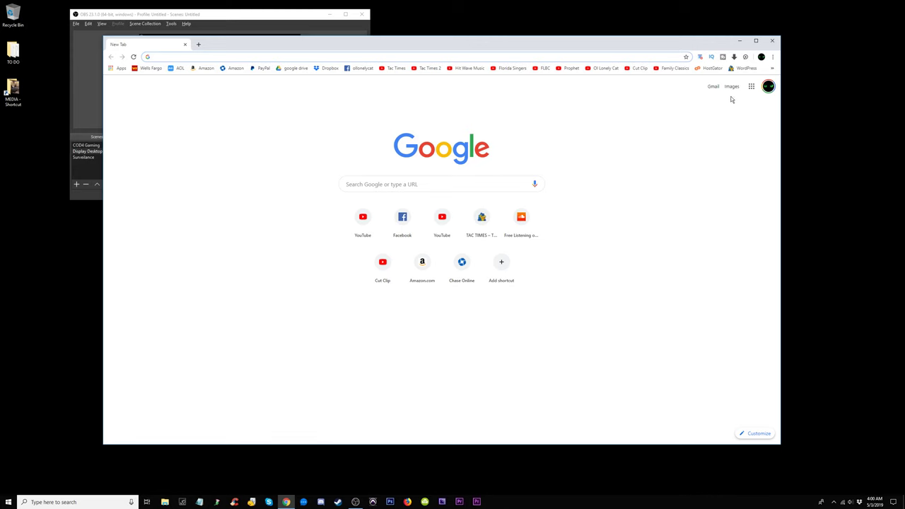
left_click(772, 40)
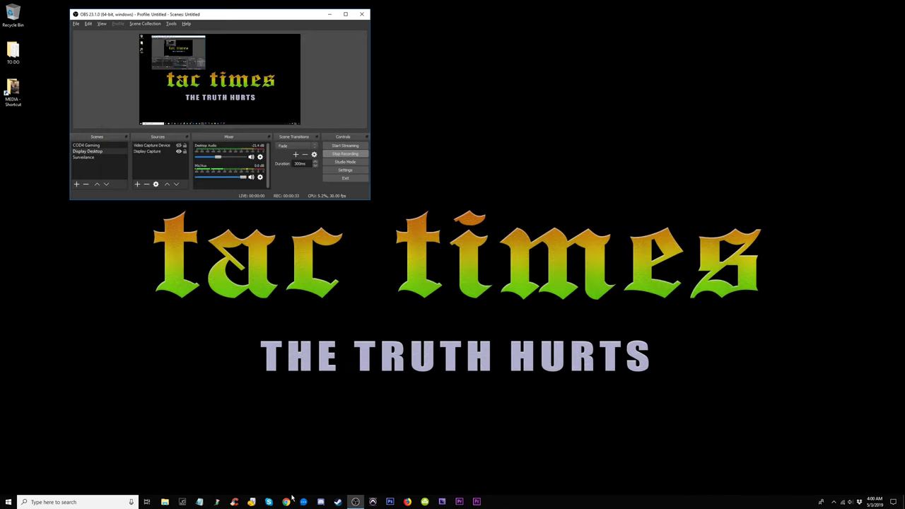
- Start Adobe Premiere Pro and open the recent Decade of Lights project
left_click(477, 502)
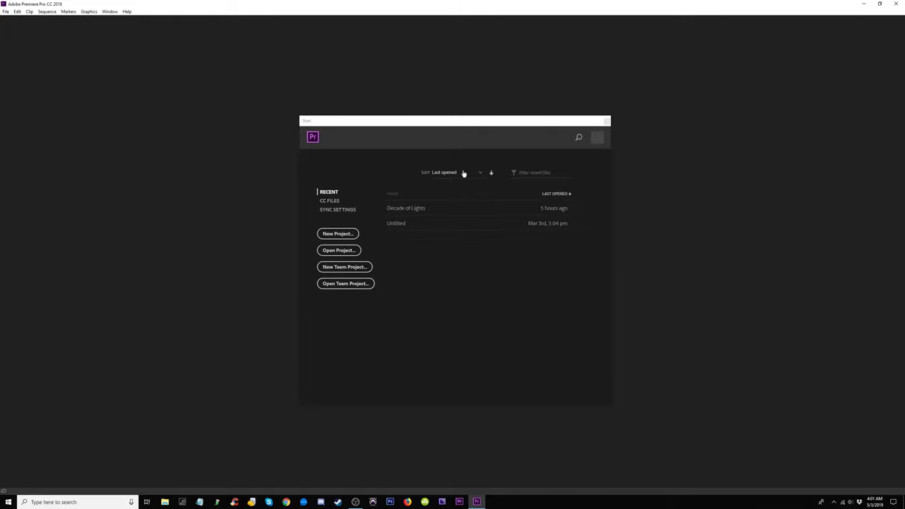
left_click(407, 211)
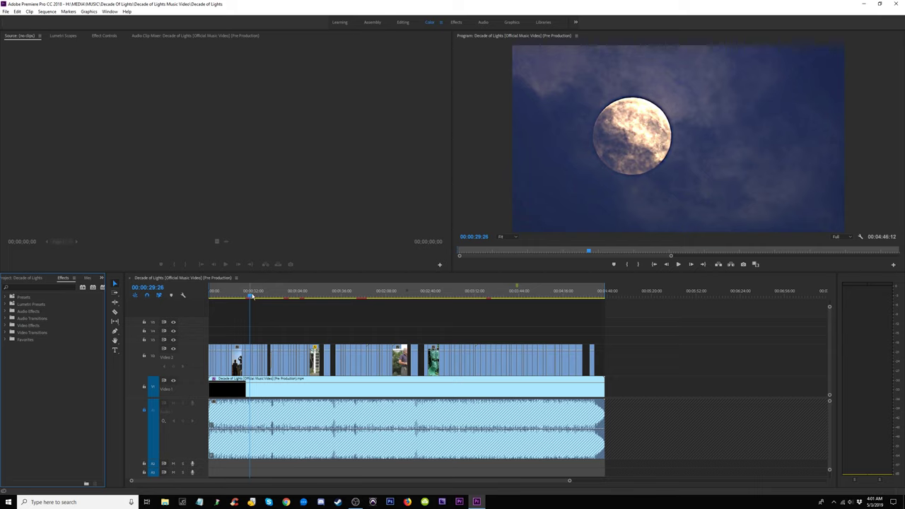
- Play the whole Decade of Lights sequence from its start in full-screen view
left_click_drag(250, 296, 209, 297)
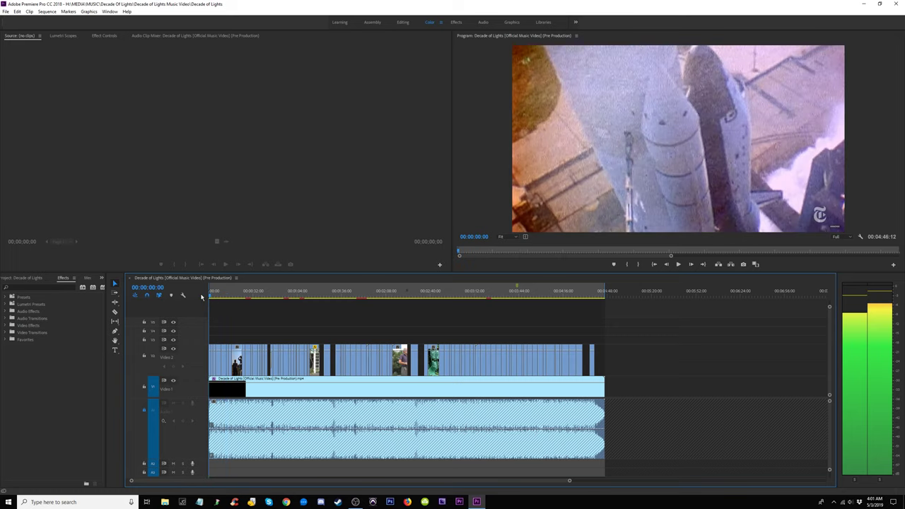
key("ctrl+grave")
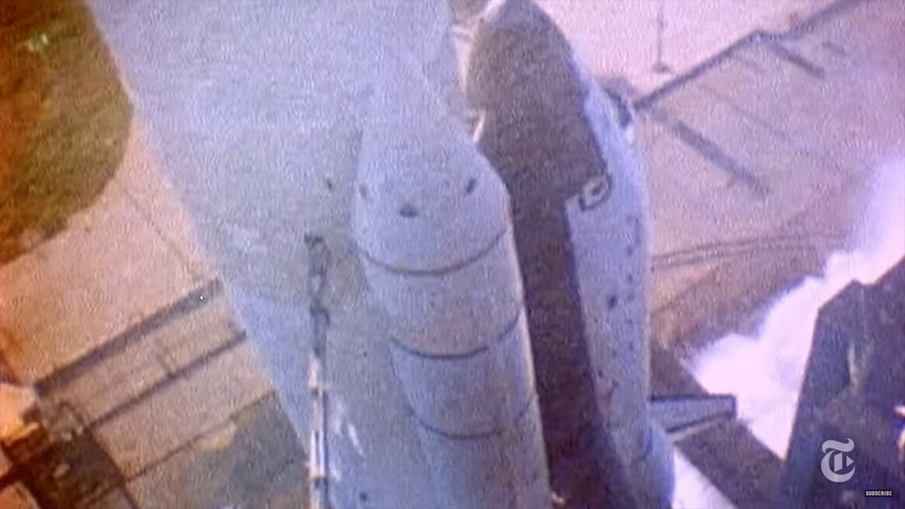
key("space")
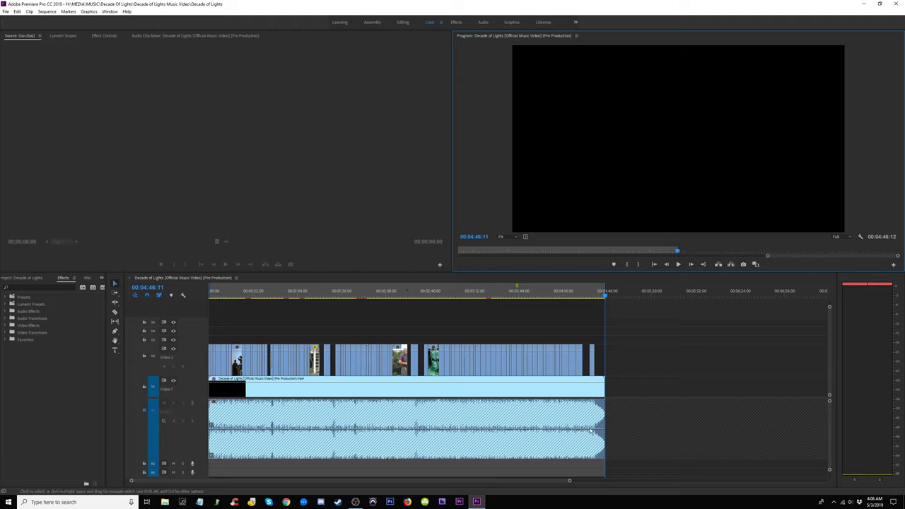
- Move the playhead to 00:01:24:09 and restore the maximized Premiere Pro window to a smaller size, briefly showing the desktop
left_click(326, 300)
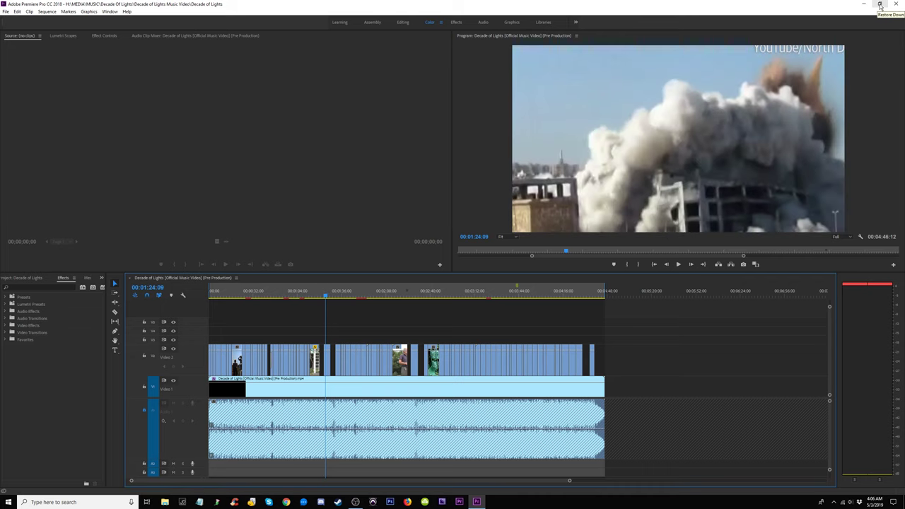
left_click(881, 5)
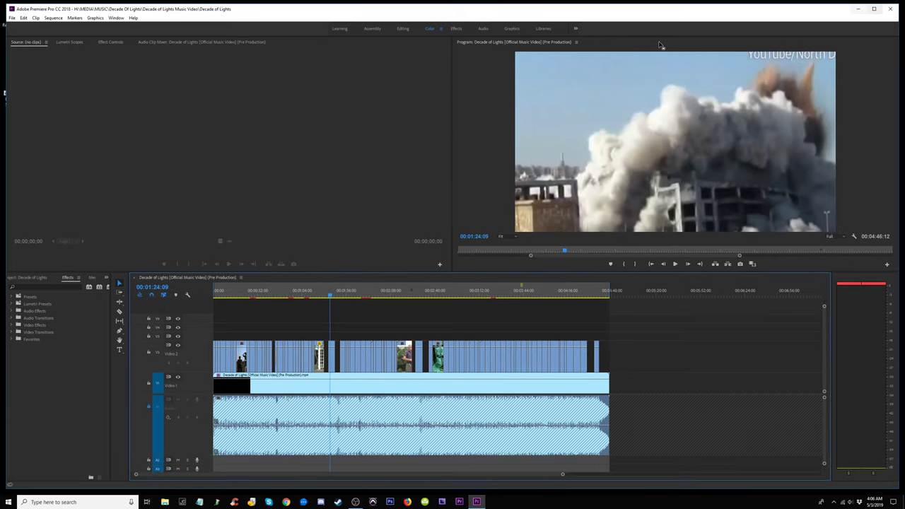
left_click(858, 10)
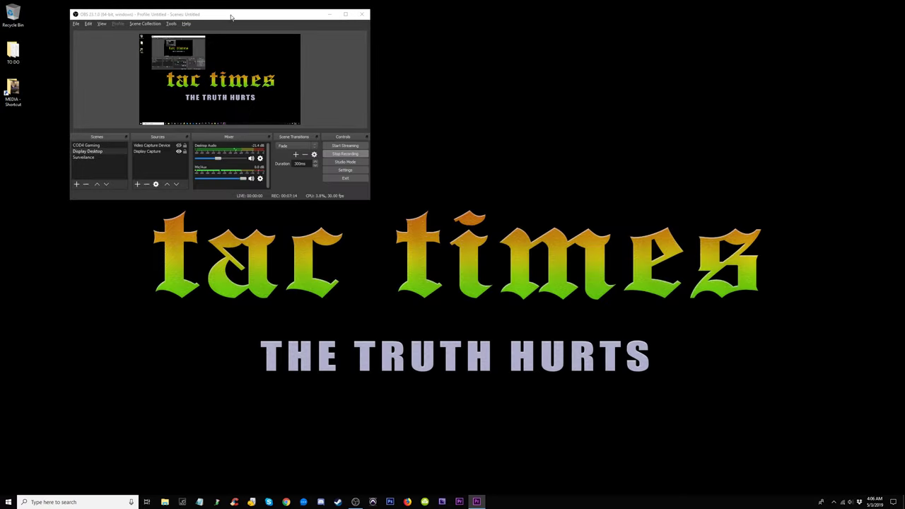
left_click(476, 501)
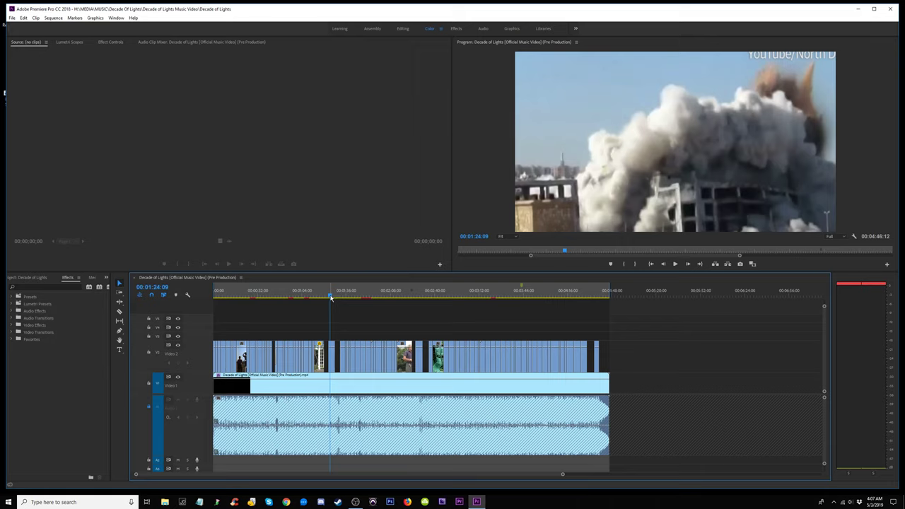
- Scrub back through the sequence to review the rocket launch footage between about 9 and 13 seconds
left_click_drag(330, 297, 333, 297)
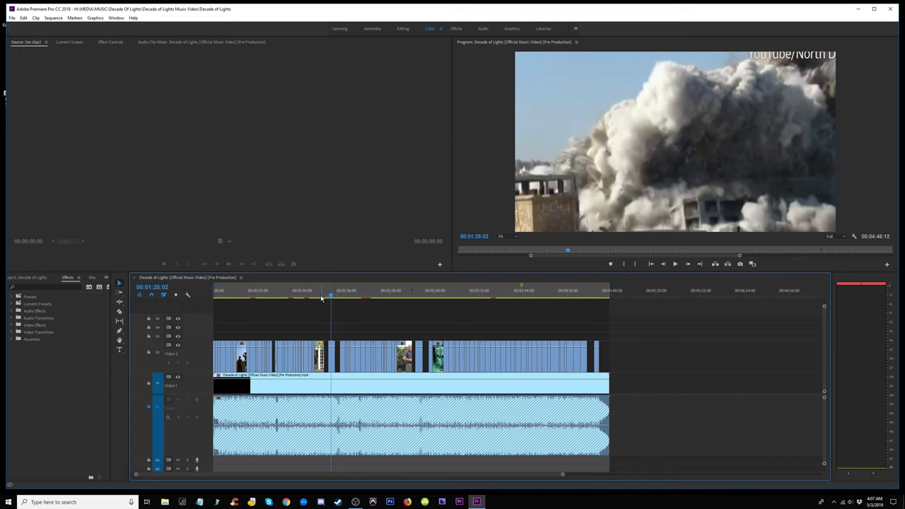
left_click_drag(321, 298, 228, 297)
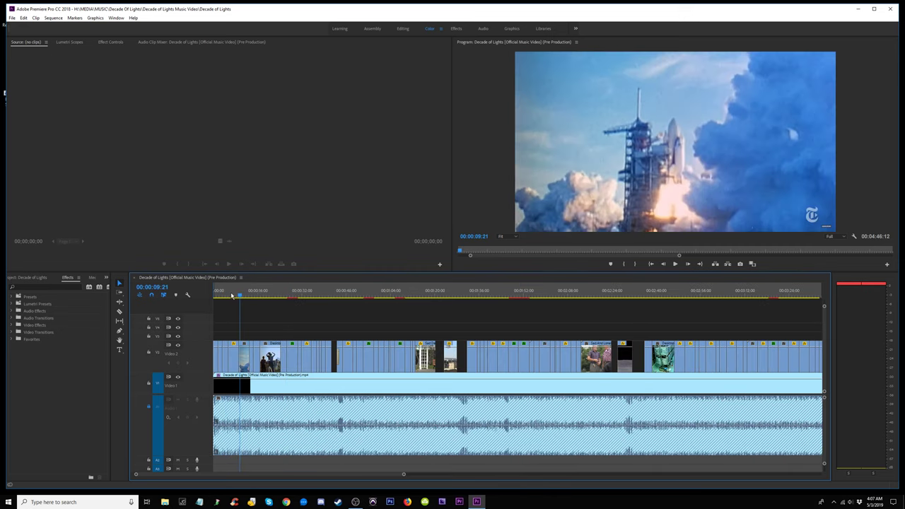
key("backslash")
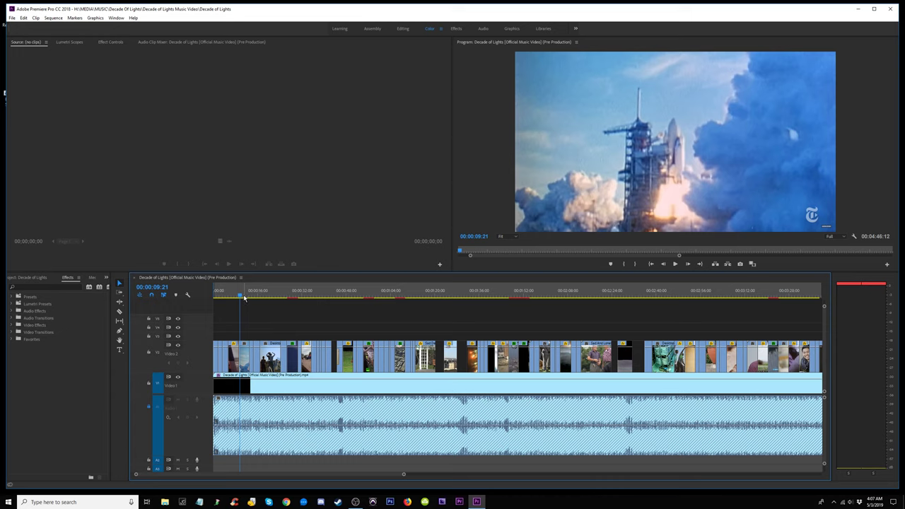
left_click(244, 297)
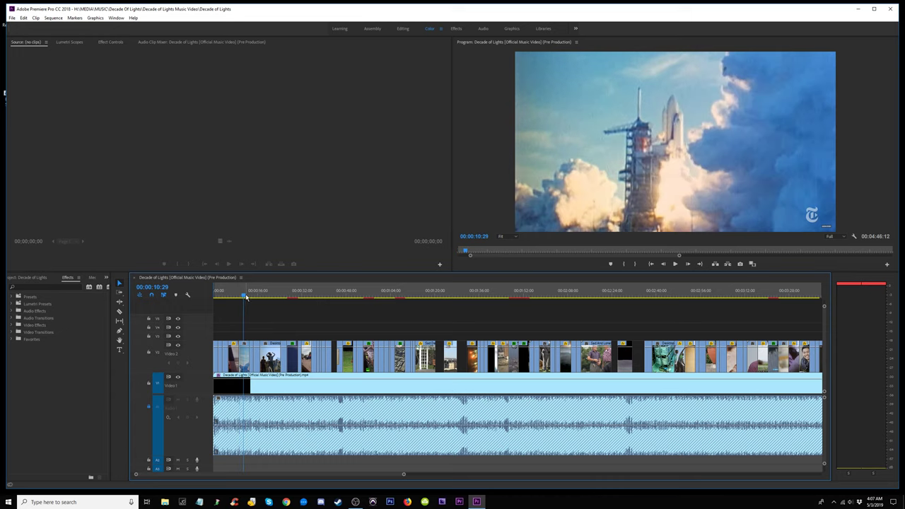
left_click_drag(246, 298, 247, 298)
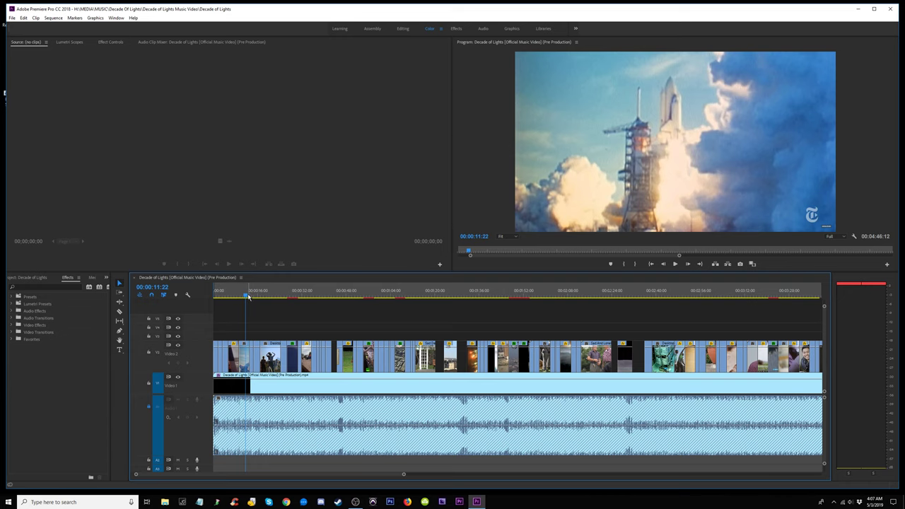
left_click(248, 297)
key("space")
key("space")
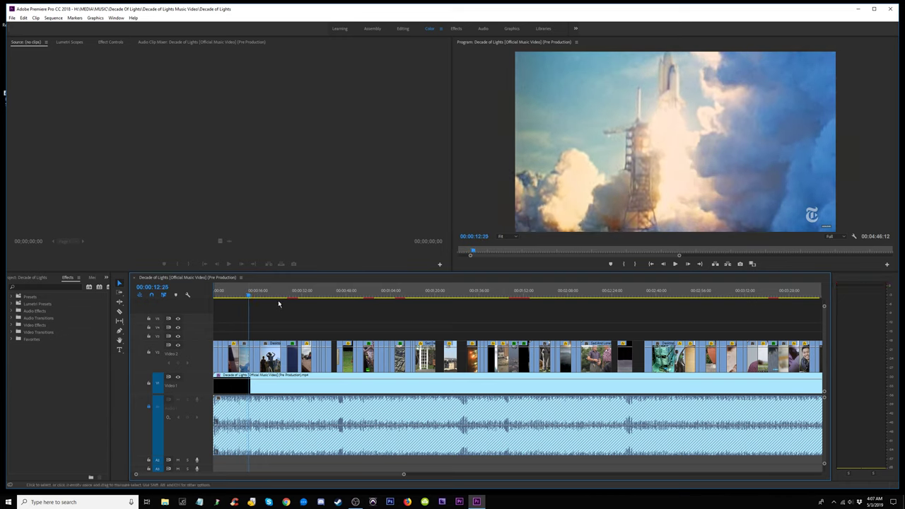
- Play the launch footage from 00:00:12:25 up close in the timeline and lower the system volume to 14
key("=")
key("=")
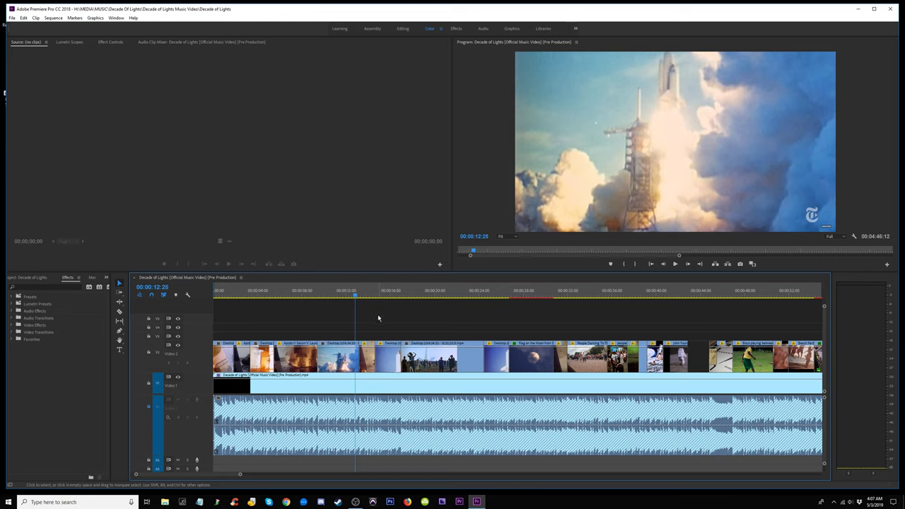
key("space")
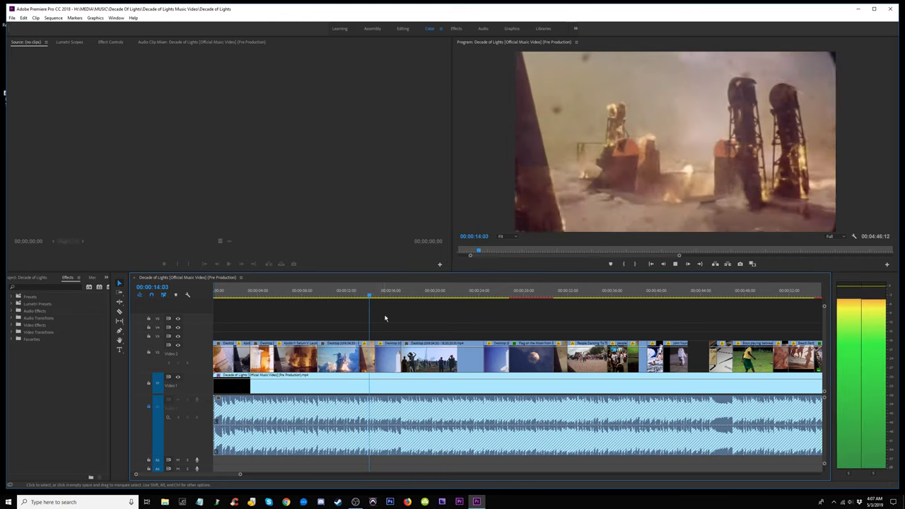
key("XF86AudioLowerVolume")
key("XF86AudioLowerVolume")
key("XF86AudioLowerVolume")
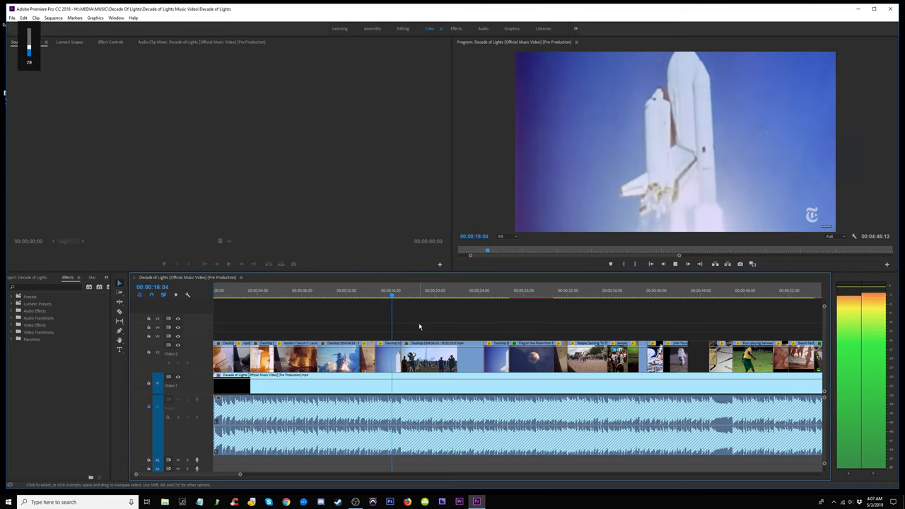
key("XF86AudioRaiseVolume")
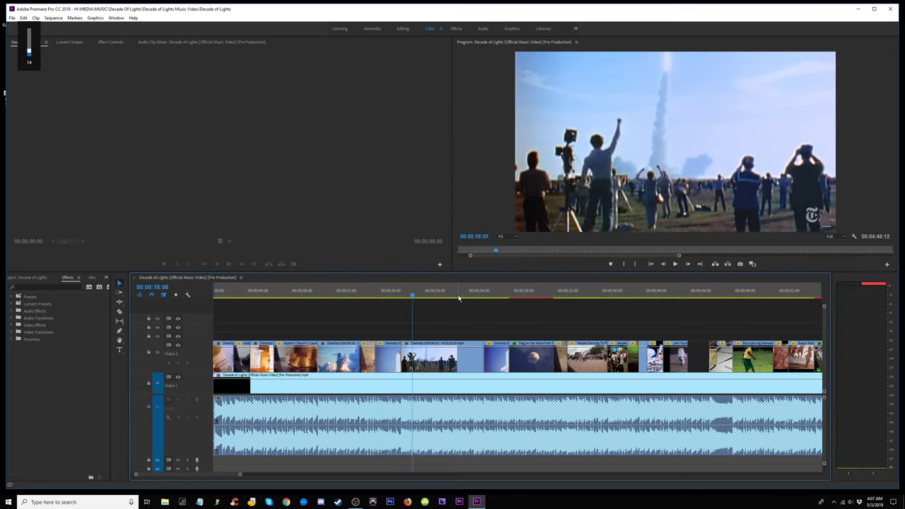
- Skip forward through the sequence, previewing the shuttle, moon and street dancing clips up to 00:00:36:02
left_click(479, 300)
key("space")
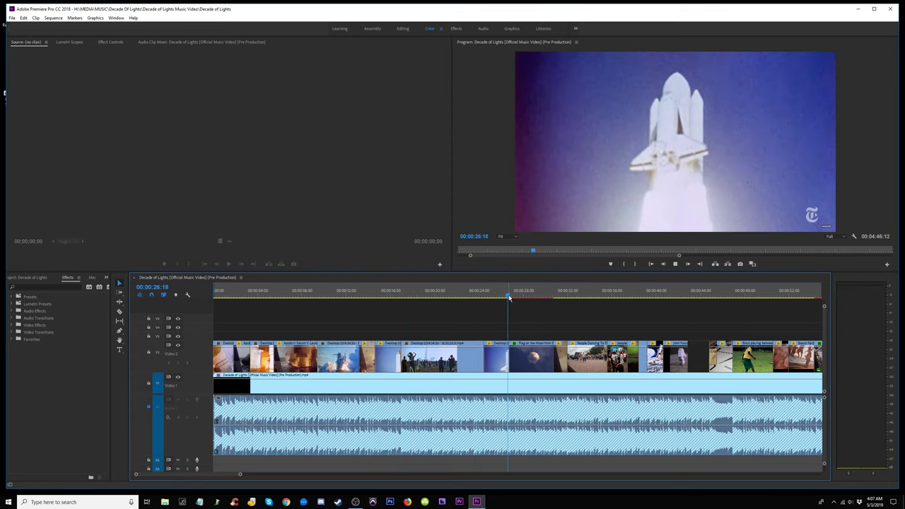
key("space")
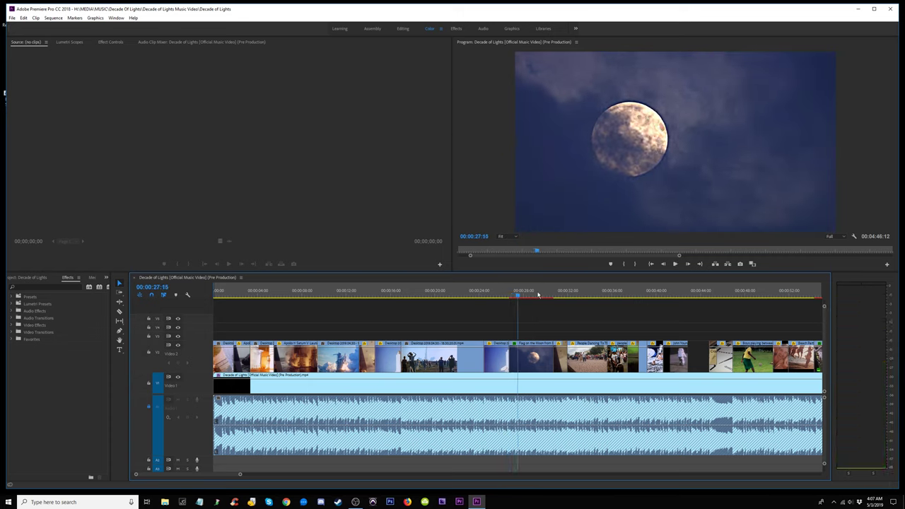
left_click(538, 295)
key("space")
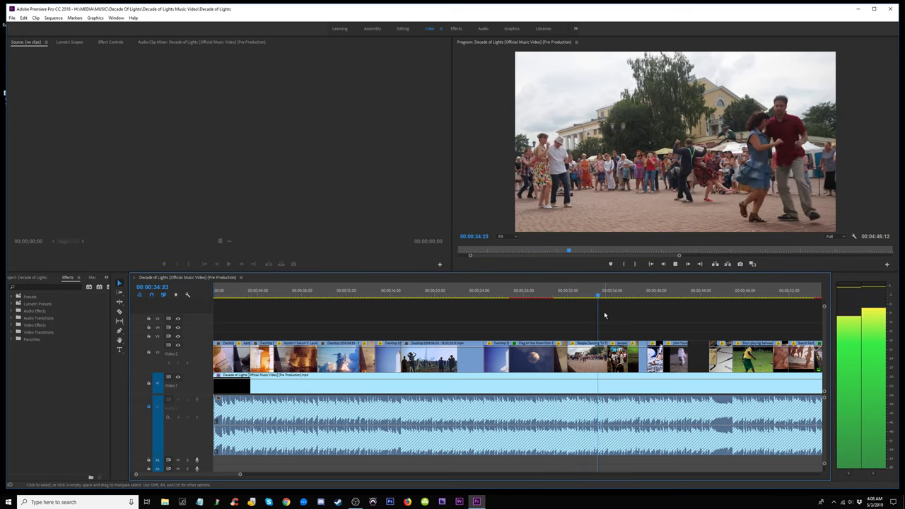
key("space")
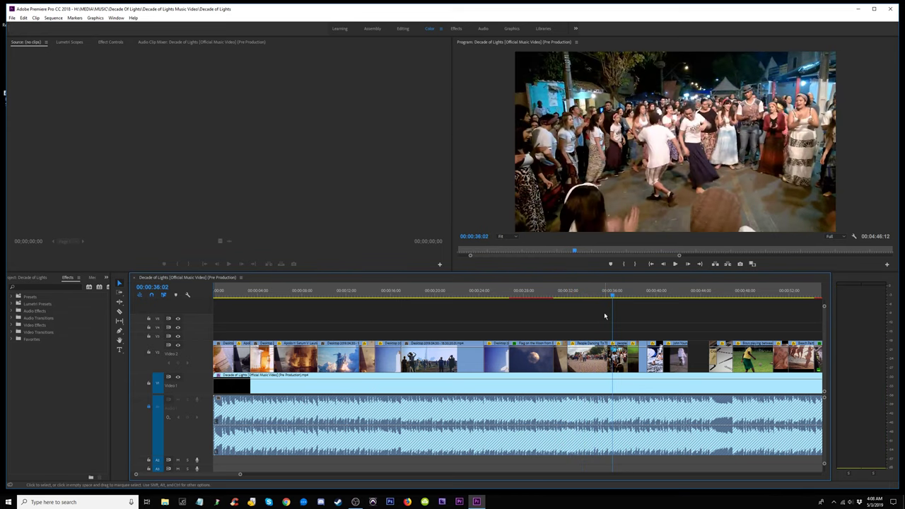
scroll(605, 316, "down", 3)
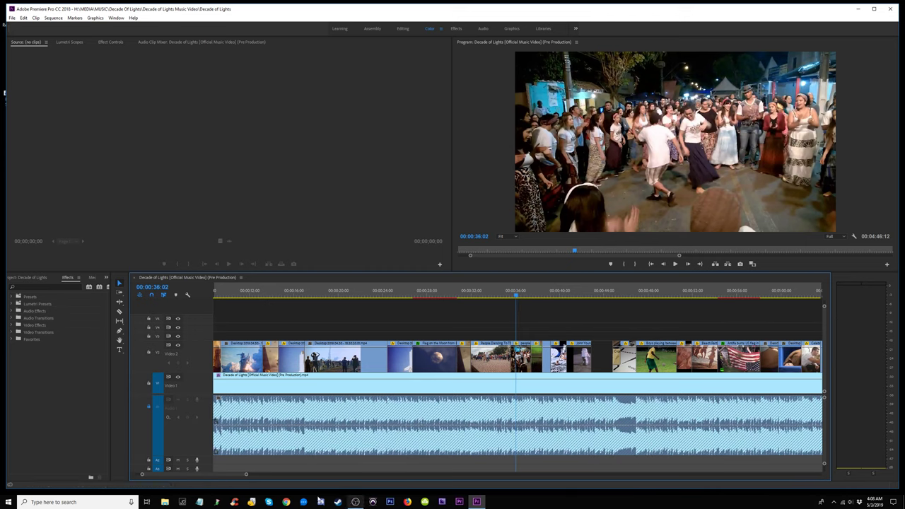
- Switch to File Explorer and open the Decade of Lights Music Video folder inside MUSIC > Decade Of Lights
left_click(165, 502)
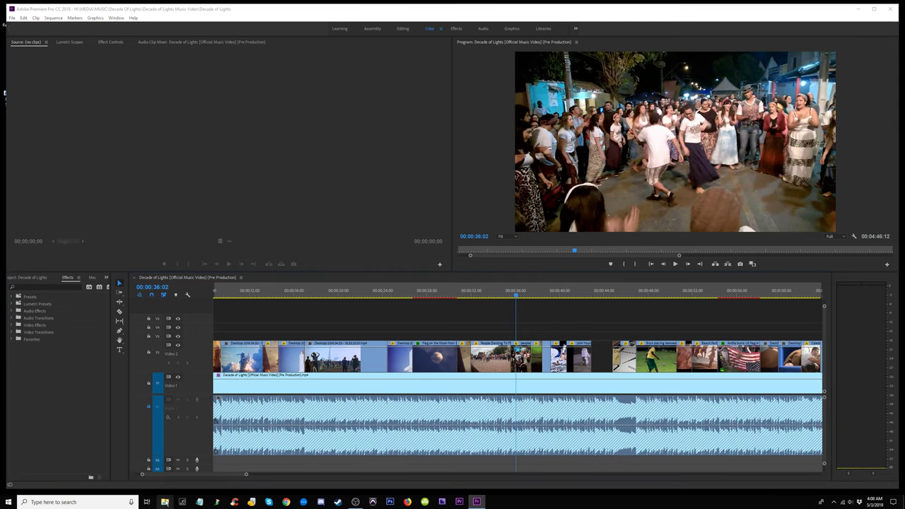
left_click_drag(496, 100, 360, 66)
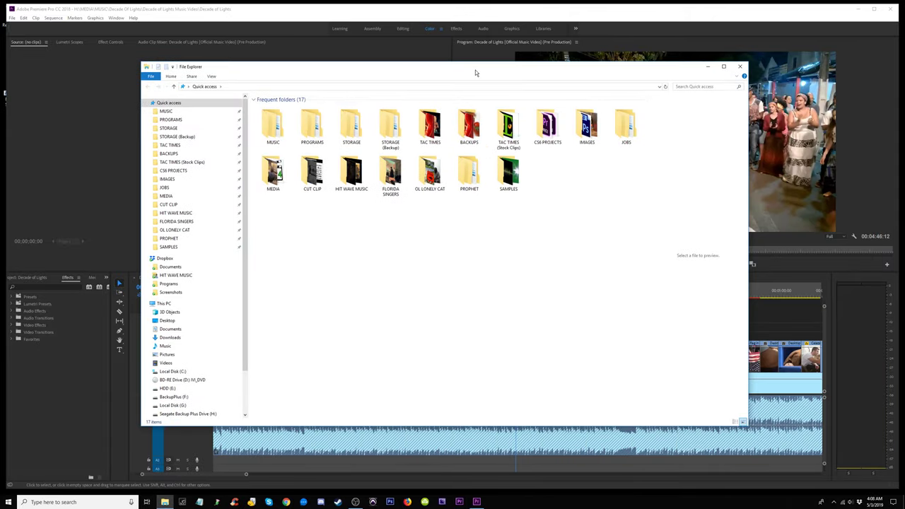
left_click(167, 112)
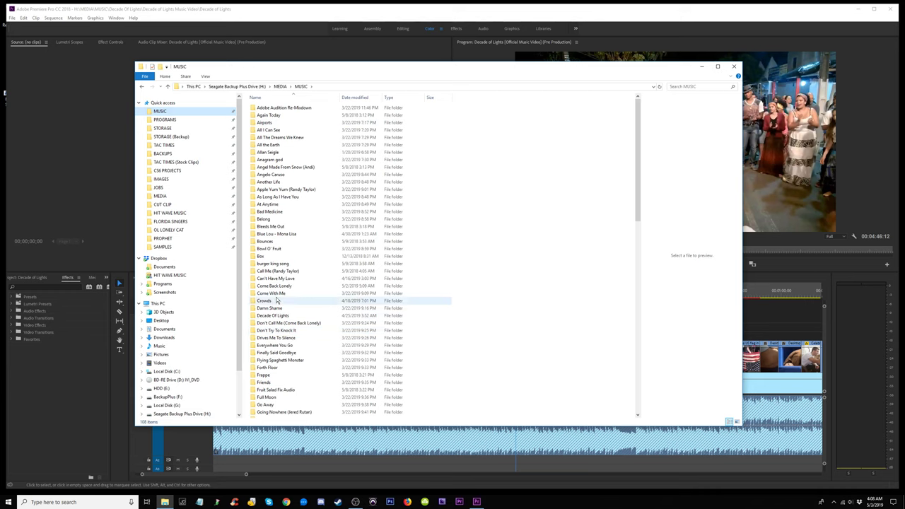
double_click(276, 320)
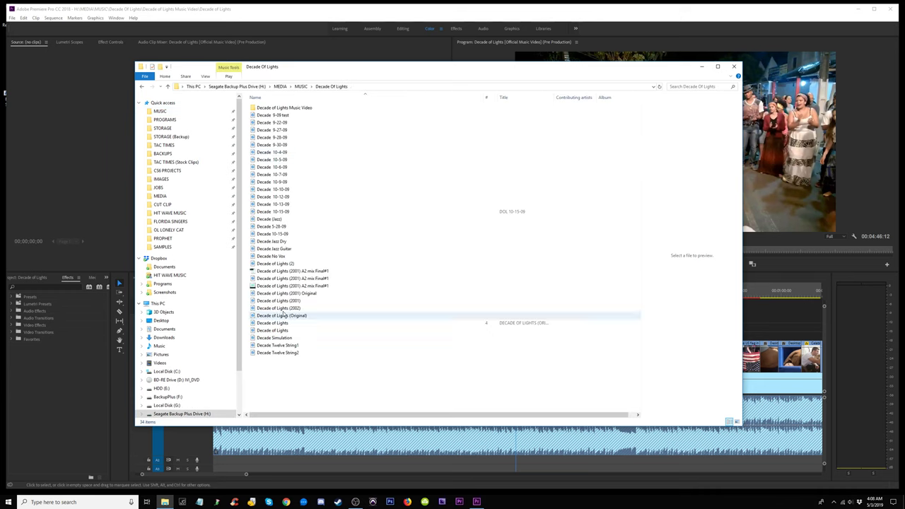
double_click(288, 109)
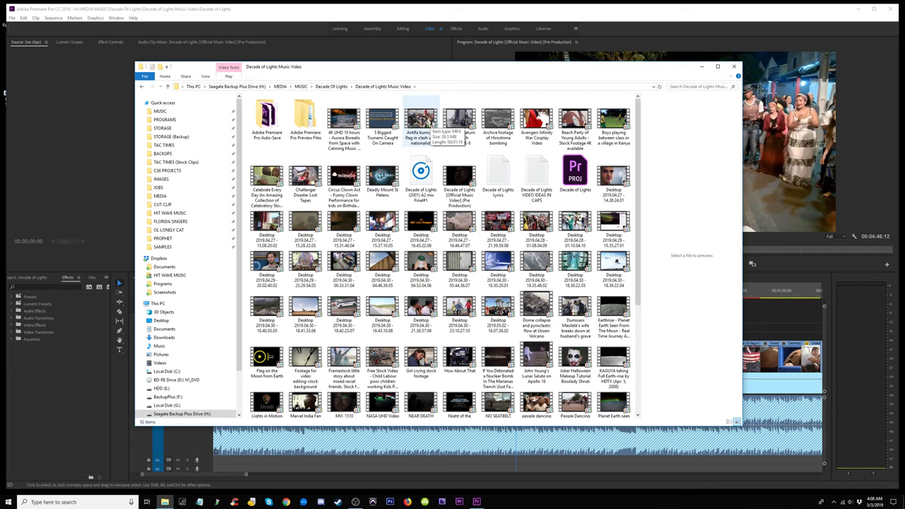
- Look through the footage folder and play the clip Desktop 2019.04.27 - 15.37.10.05, closing the player when done
scroll(439, 138, "down", 3)
scroll(442, 139, "down", 1)
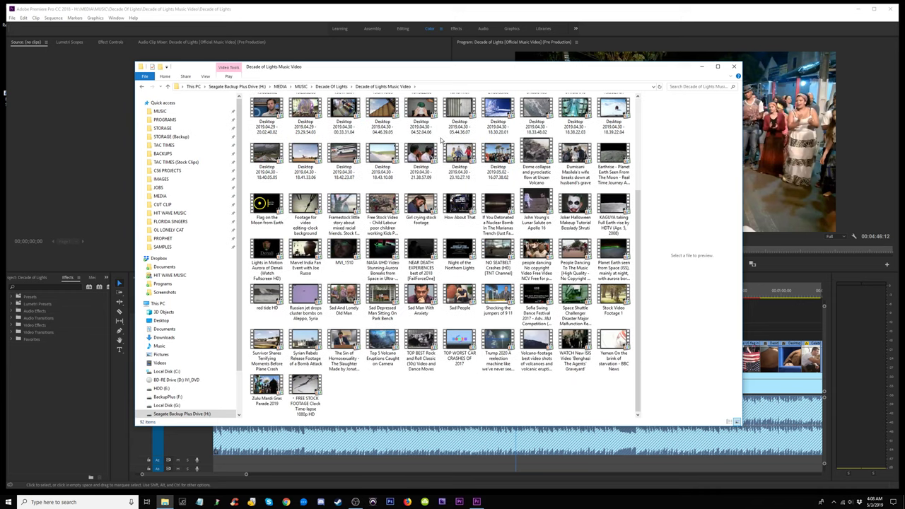
scroll(441, 140, "up", 5)
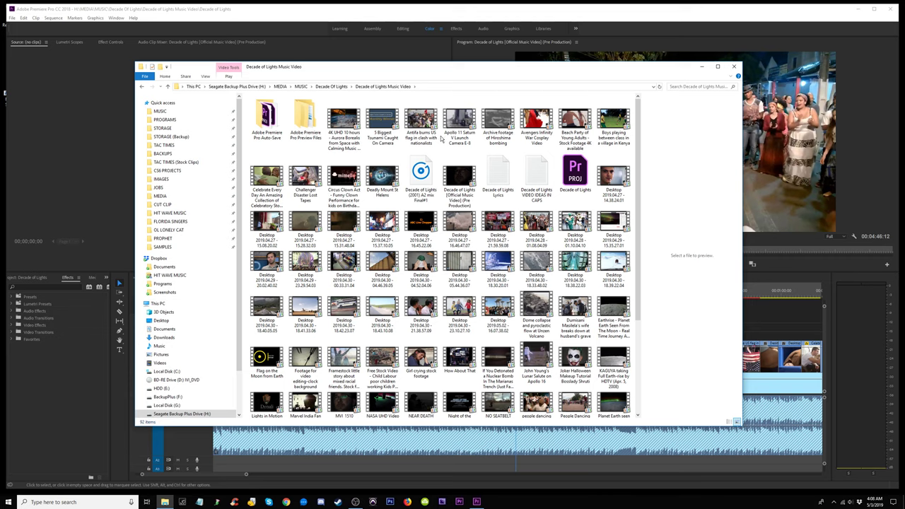
left_click_drag(424, 73, 396, 64)
left_click_drag(354, 221, 702, 267)
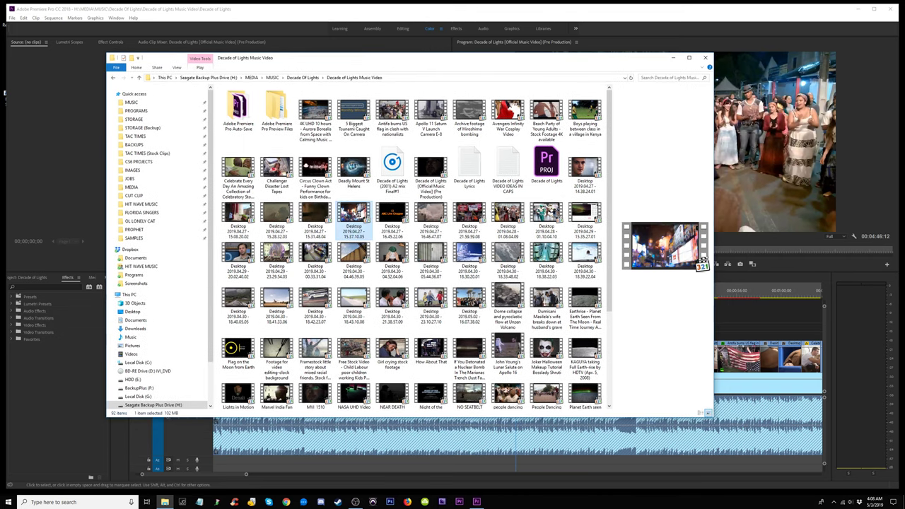
double_click(356, 214)
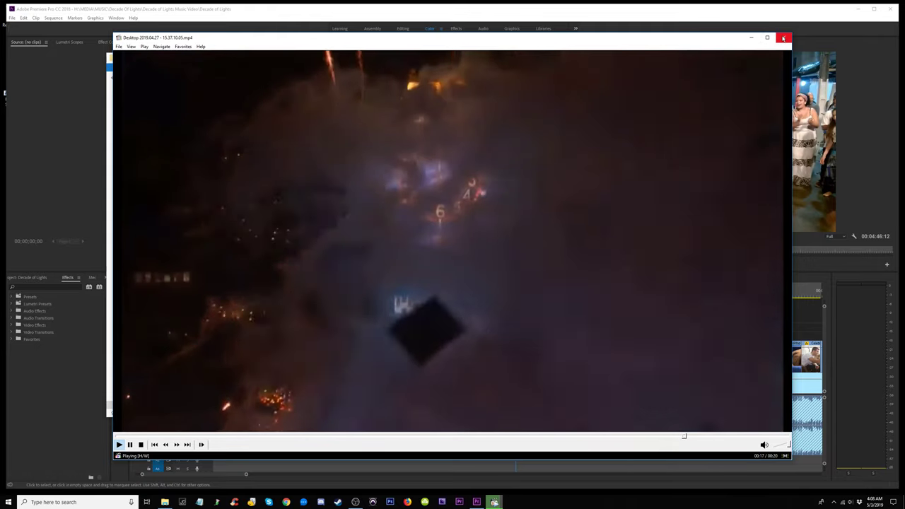
left_click(783, 38)
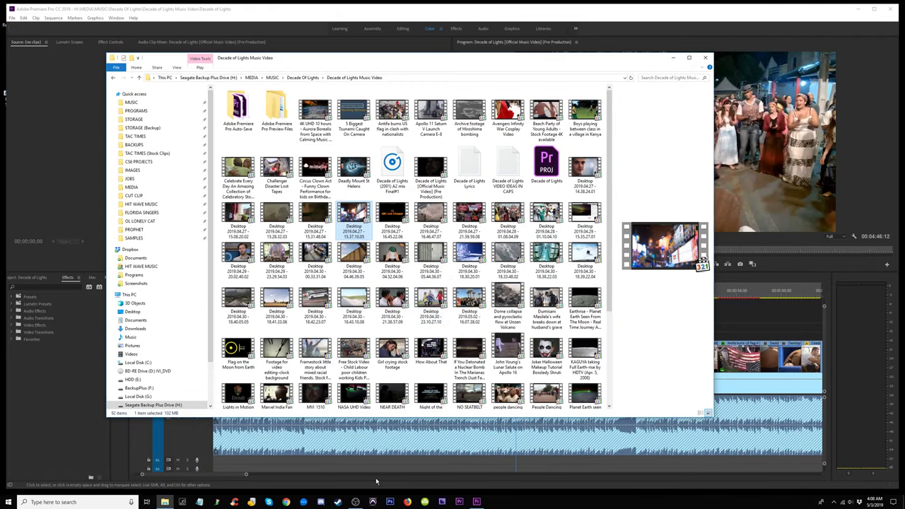
- Switch to Chrome, open the Hit Wave Music YouTube channel and search YouTube for "times square new years"
left_click(286, 502)
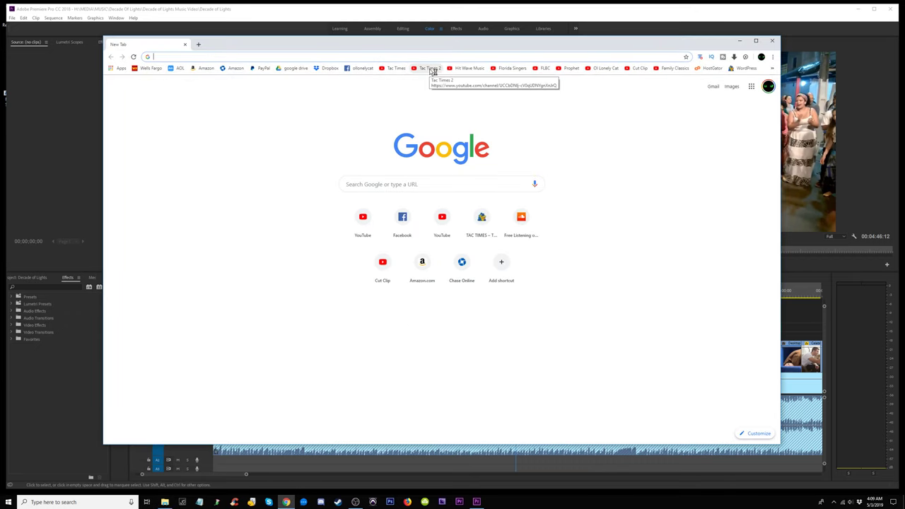
left_click(468, 68)
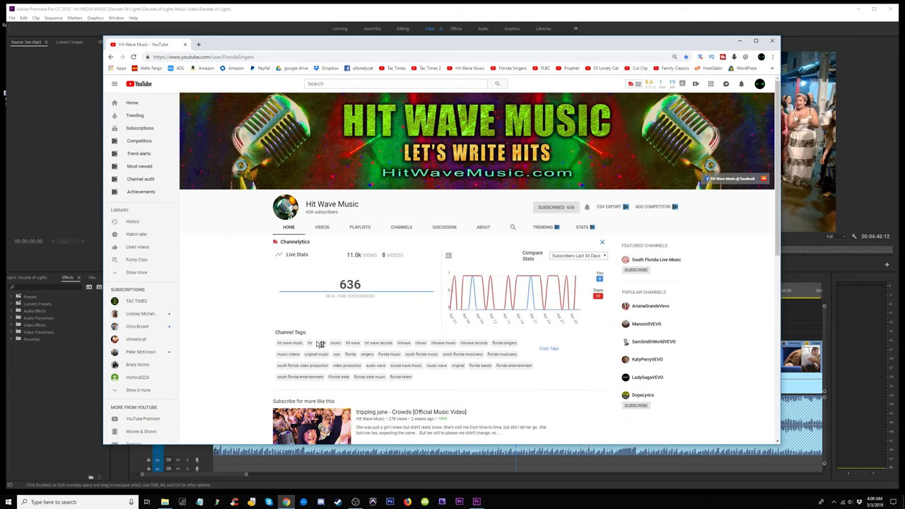
left_click(329, 83)
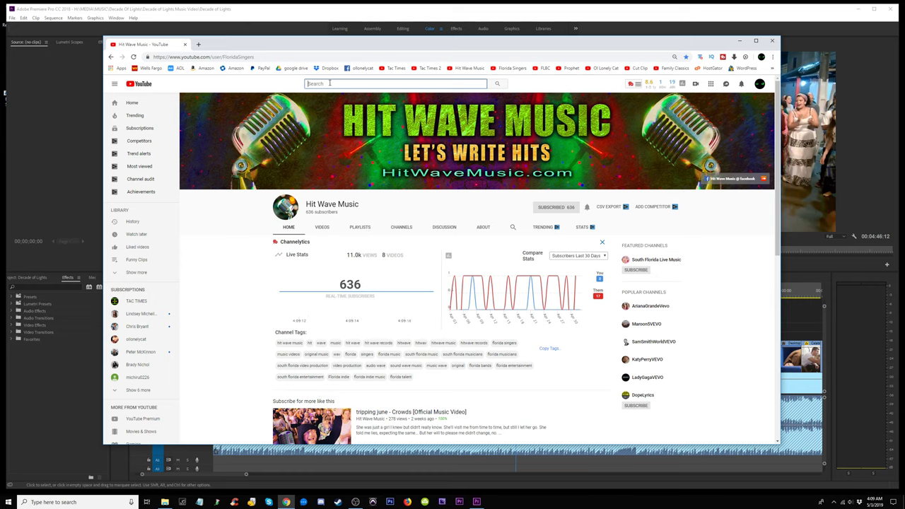
type("time")
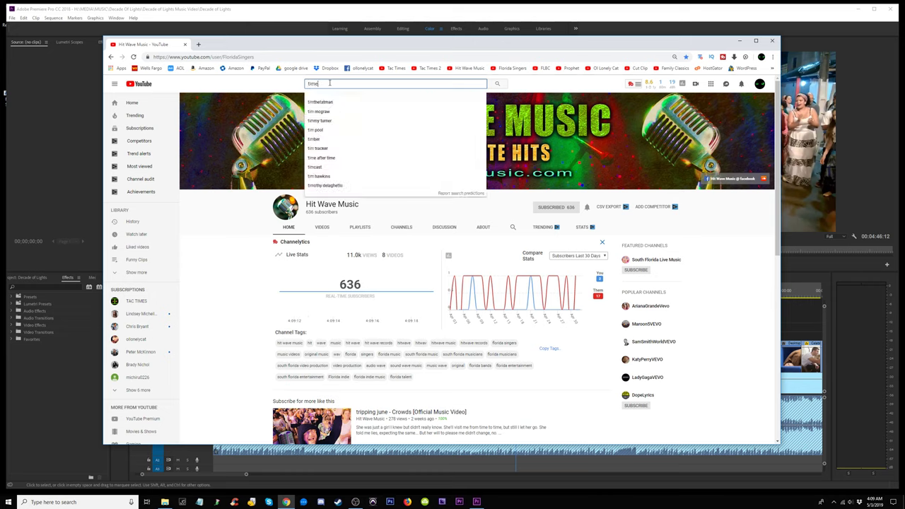
type("s square ")
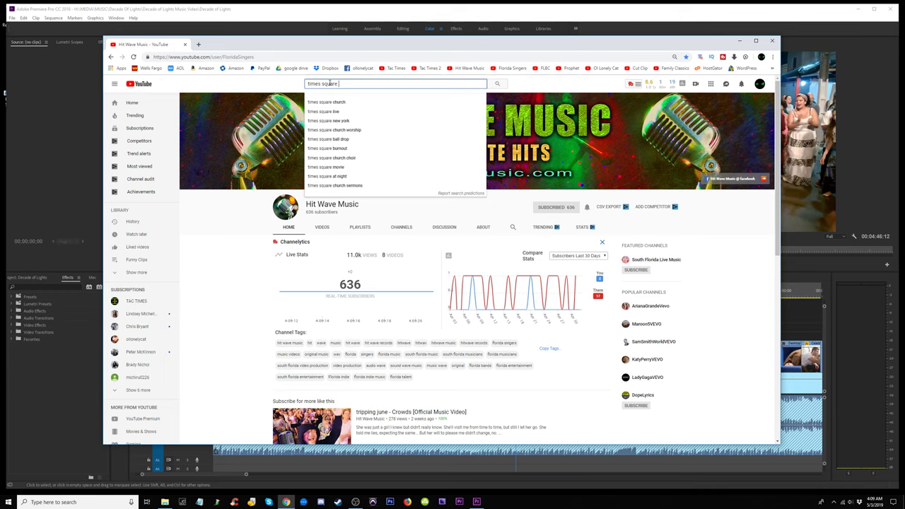
type("new years")
key("Return")
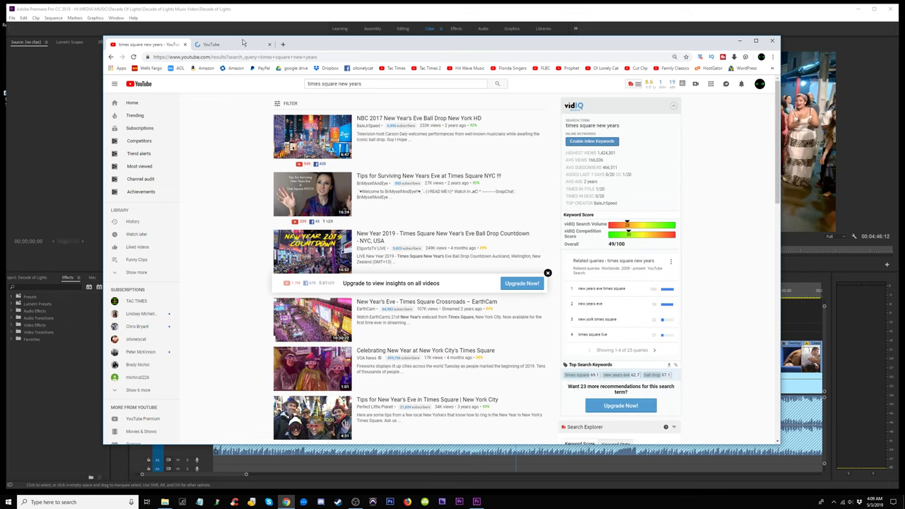
- Open the New Year 2019 Times Square Ball Drop Countdown video, skip the ad and scrub through it for the fireworks scene
left_click(393, 237)
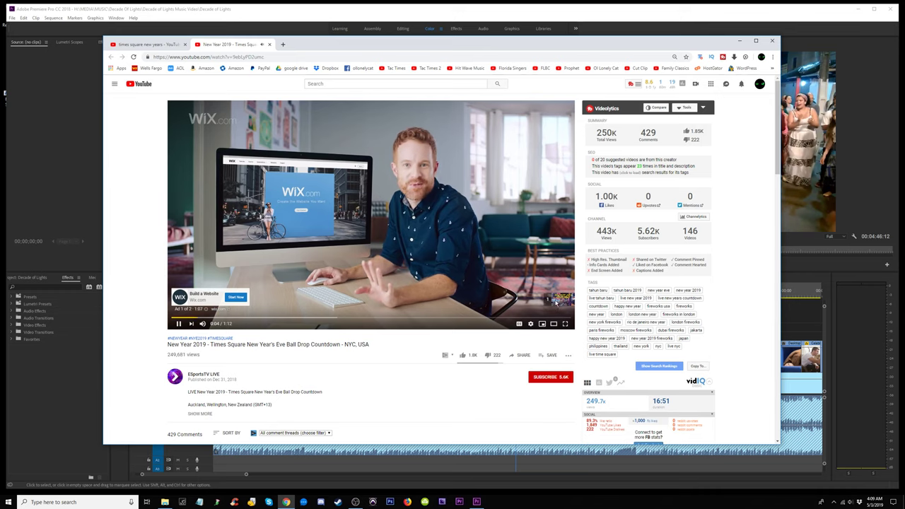
left_click(558, 300)
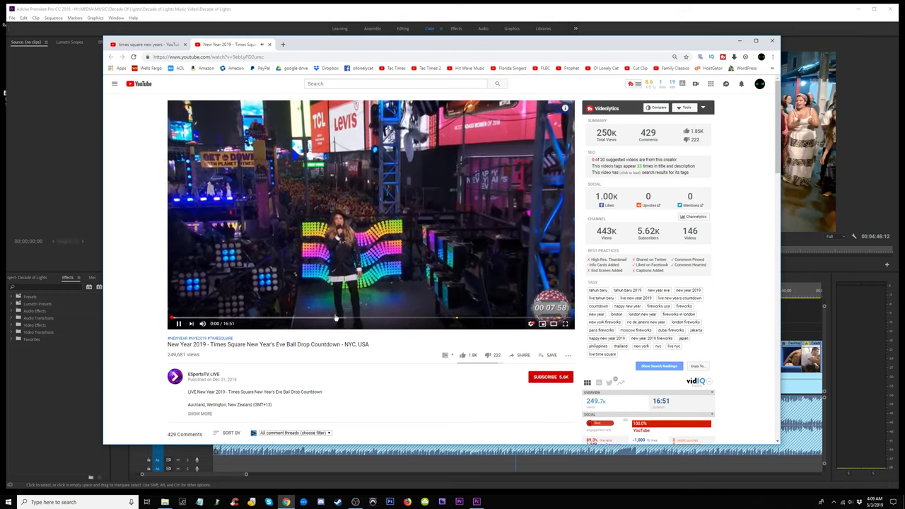
left_click(320, 318)
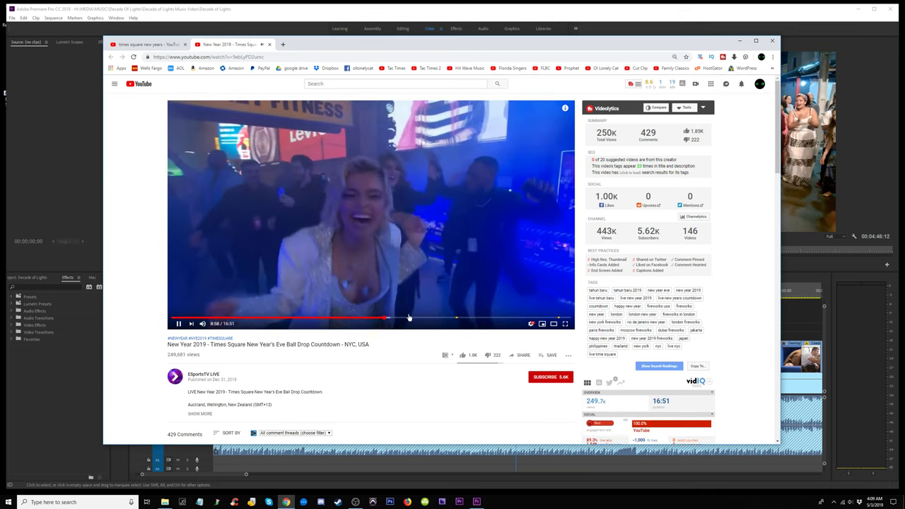
left_click(338, 318)
left_click_drag(339, 318, 249, 320)
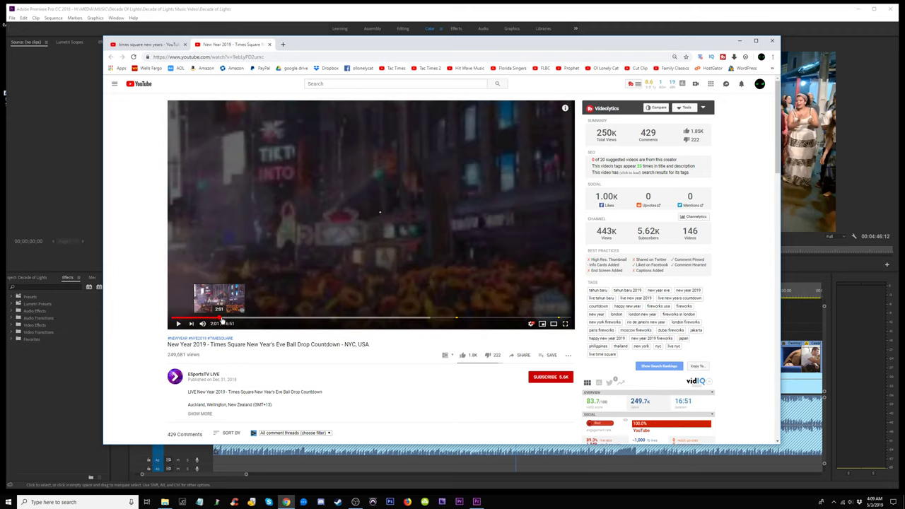
left_click_drag(222, 320, 233, 321)
left_click_drag(408, 319, 461, 319)
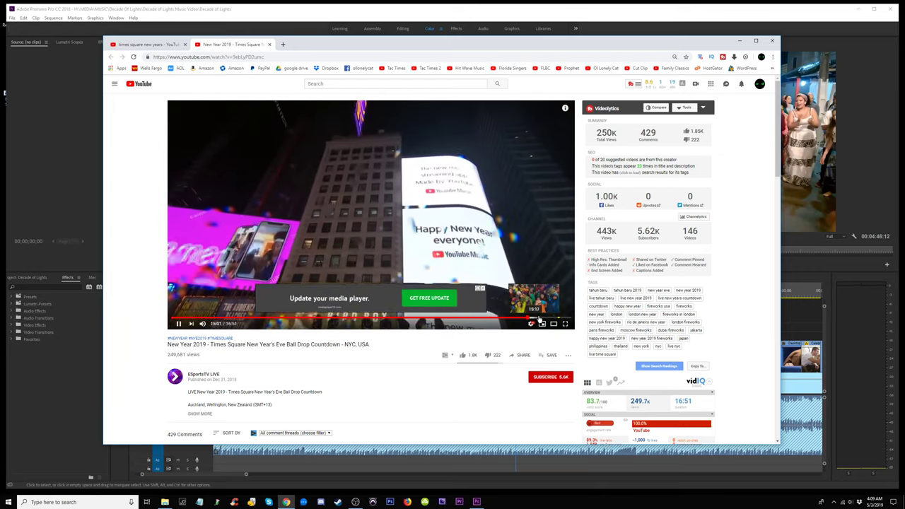
left_click_drag(537, 319, 545, 319)
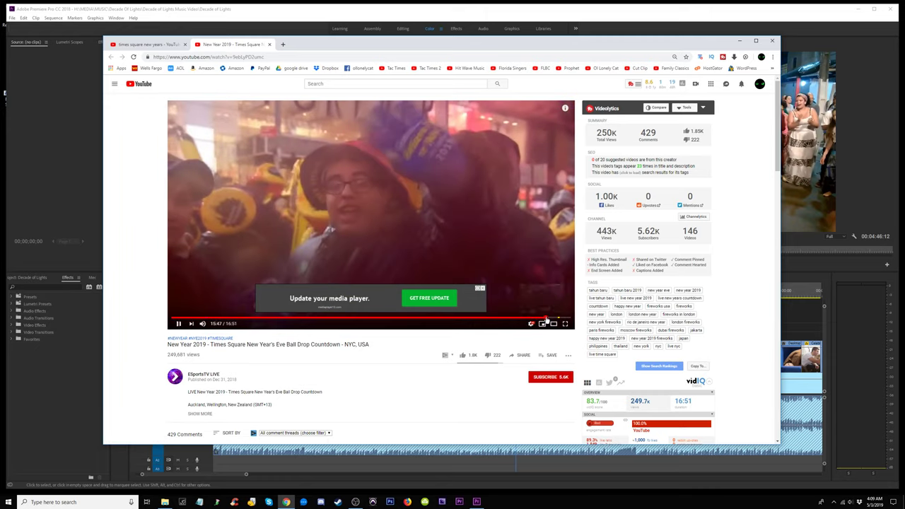
left_click(552, 319)
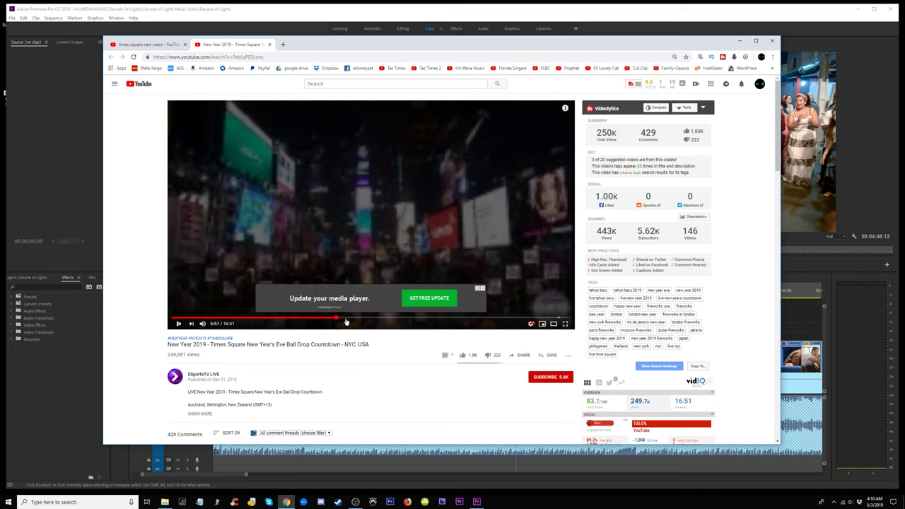
- Dismiss the overlay ad, find the fireworks shot around 7:56 in the countdown video and preview it full screen
left_click(483, 288)
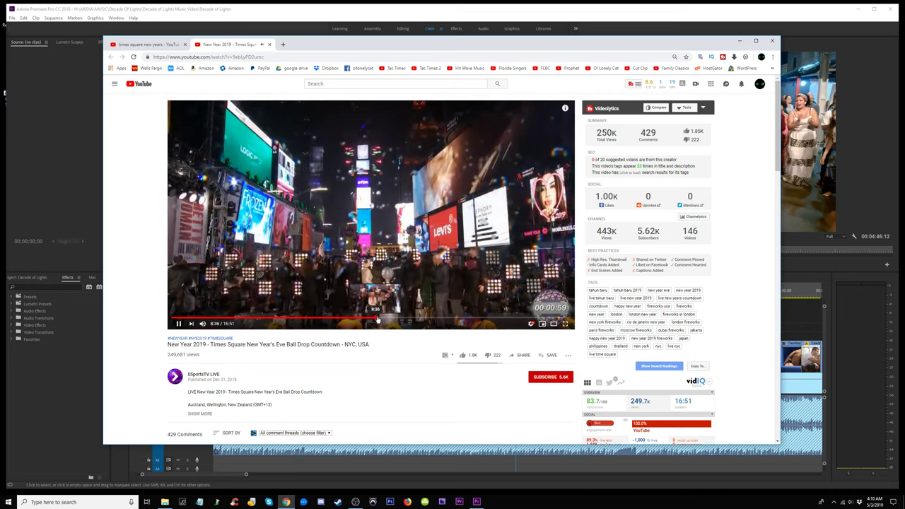
left_click(384, 319)
left_click_drag(384, 320, 355, 321)
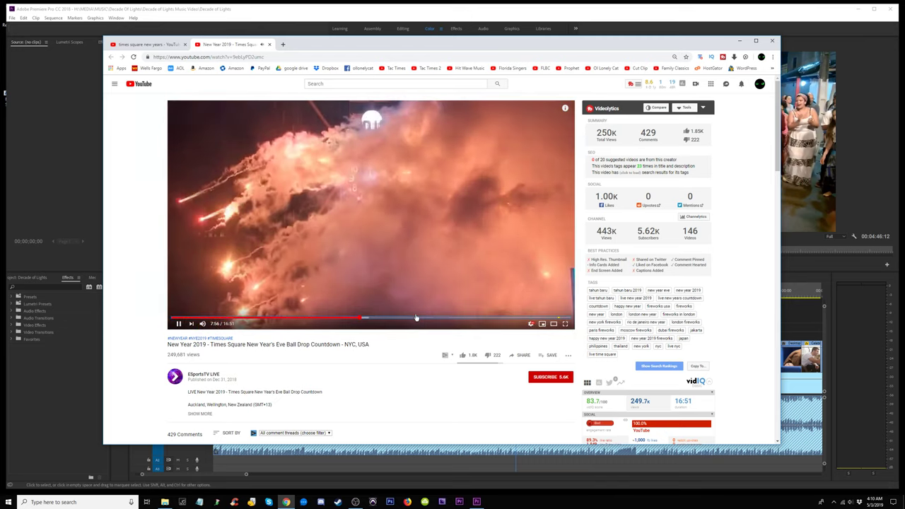
key("Left")
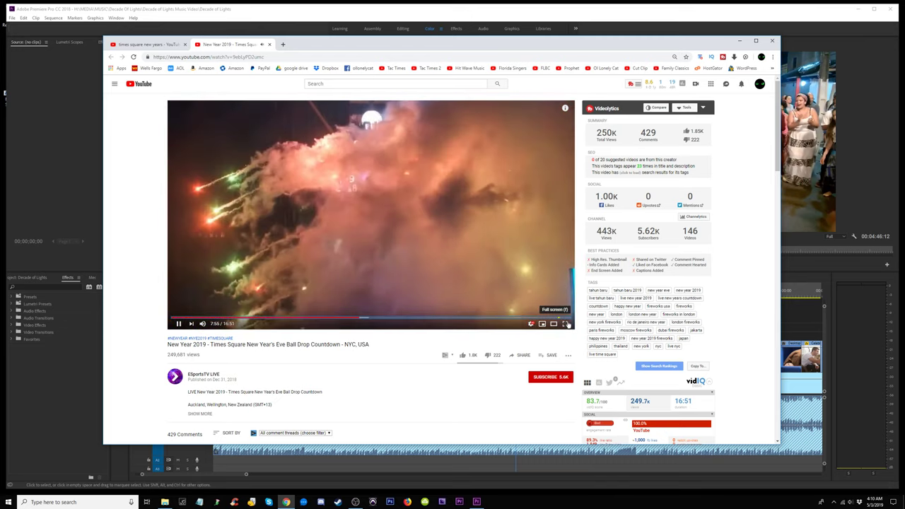
key("F11")
key("f")
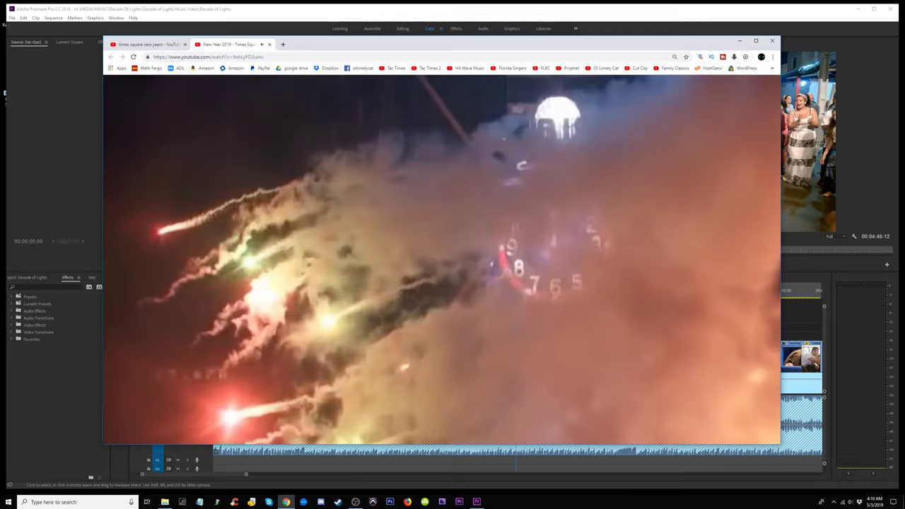
key("Escape")
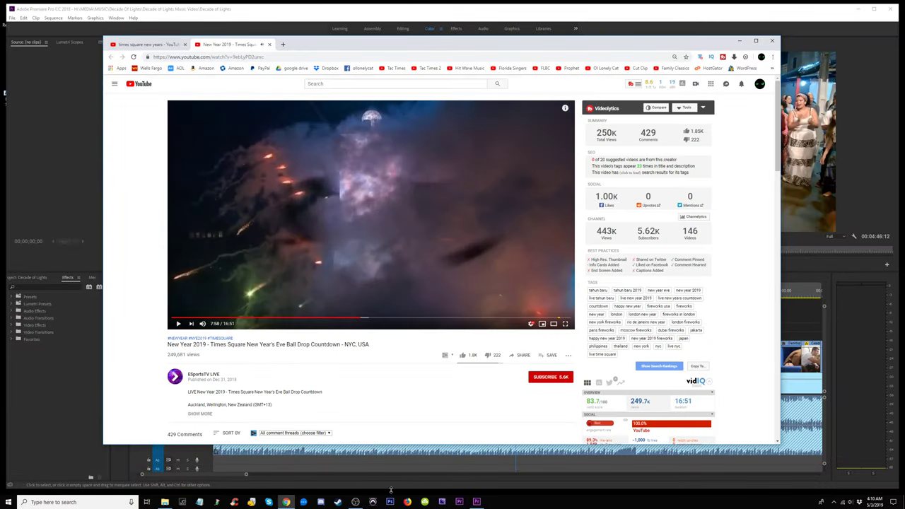
- Return to the footage folder, play the clip Desktop 2019.04.27 - 15.37.10.05 full screen and pause it at 00:14
left_click(282, 504)
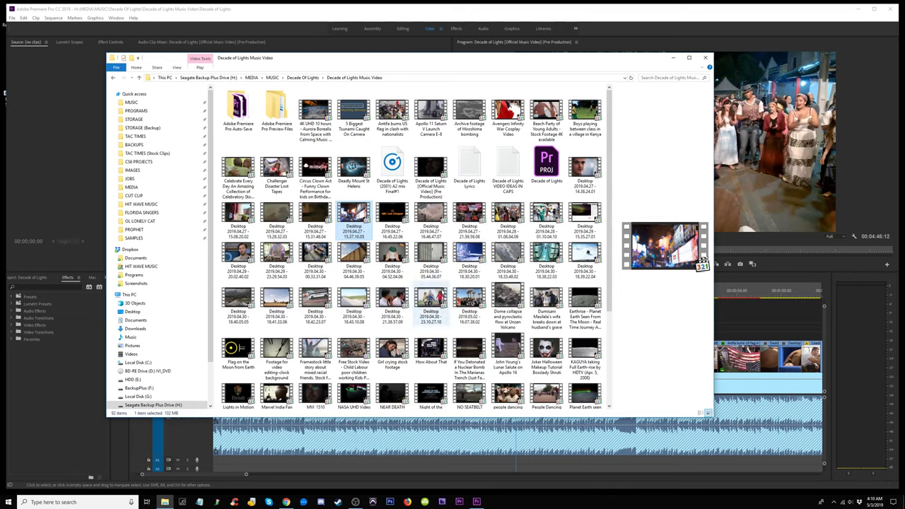
double_click(353, 212)
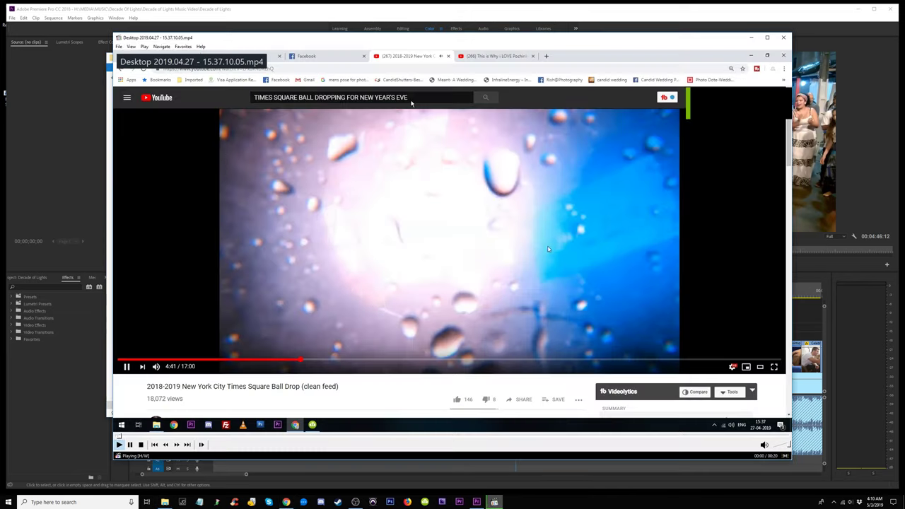
double_click(626, 313)
key("Right")
key("Right")
key("Right")
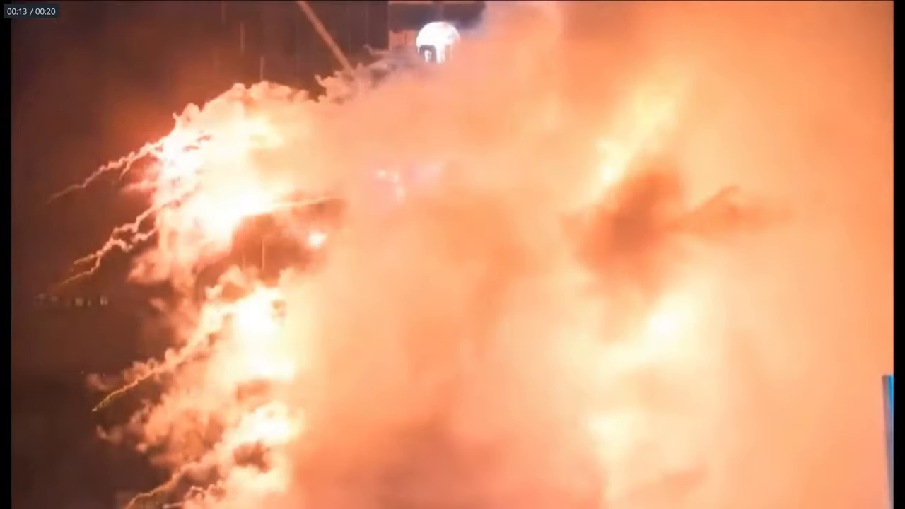
key("space")
key("Escape")
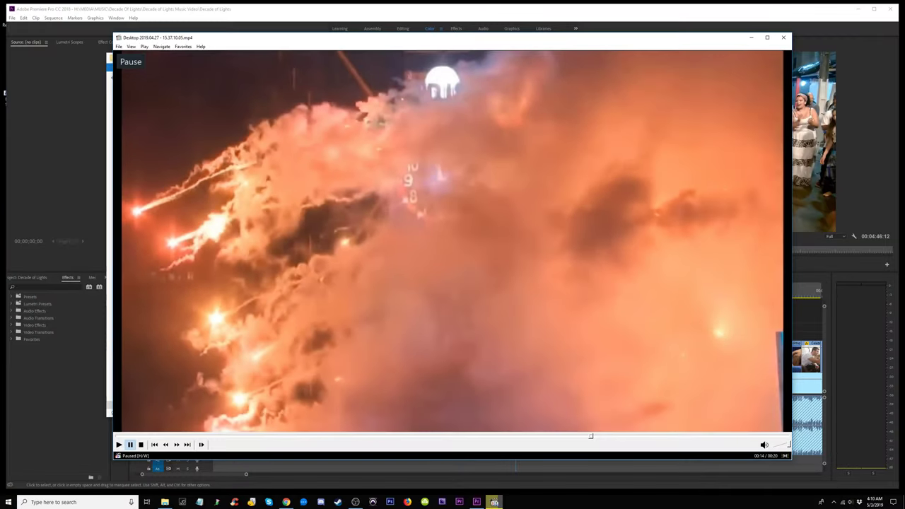
- Rearrange the paused clip's player window and the footage folder window so the clip's frame stays in view
left_click_drag(424, 41, 302, 95)
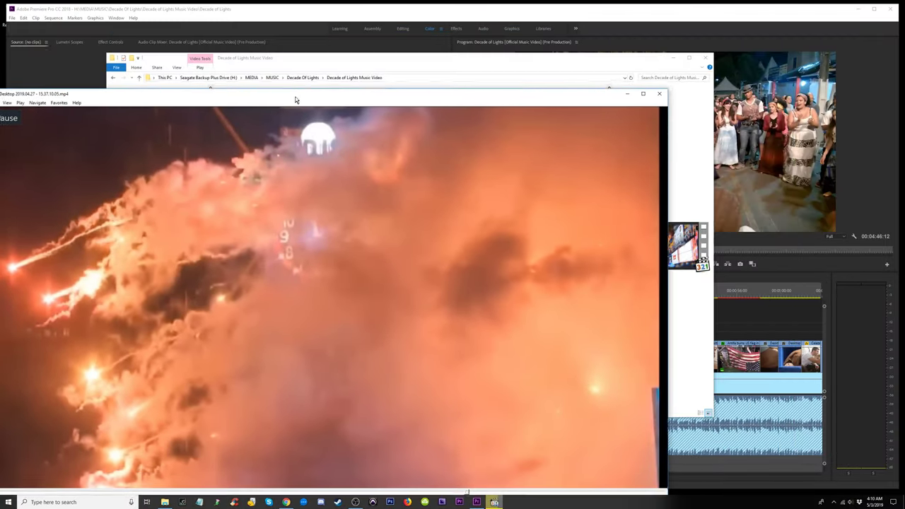
left_click_drag(342, 63, 470, 48)
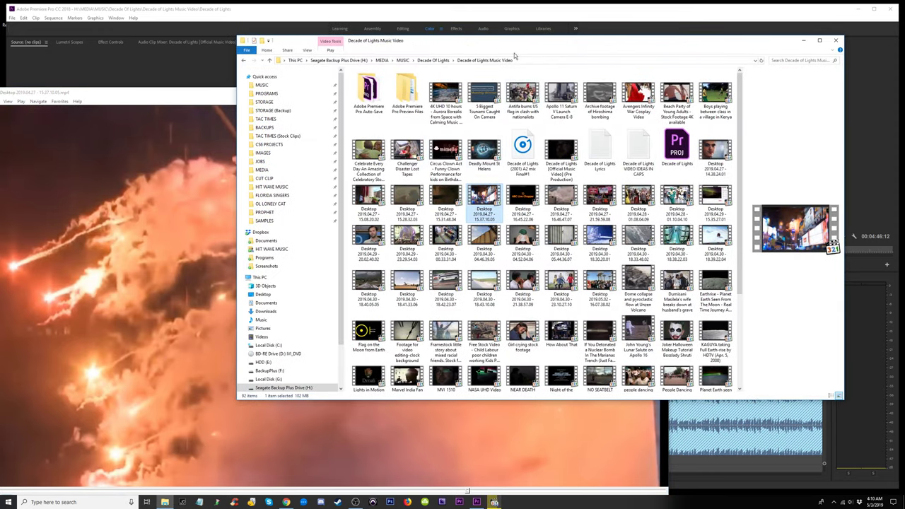
left_click(216, 92)
left_click_drag(185, 94, 210, 34)
- Switch to Chrome and pause the Times Square countdown video on the matching fireworks frame at 7:56
left_click(285, 502)
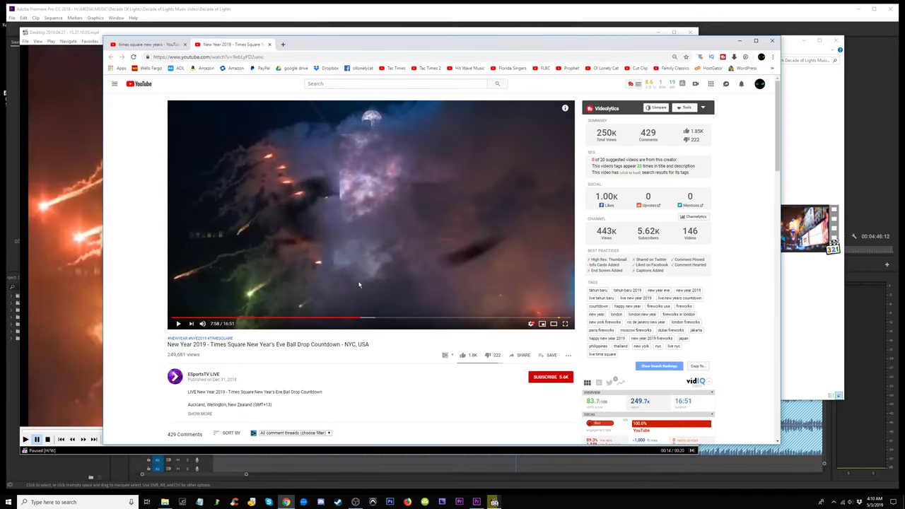
left_click(358, 318)
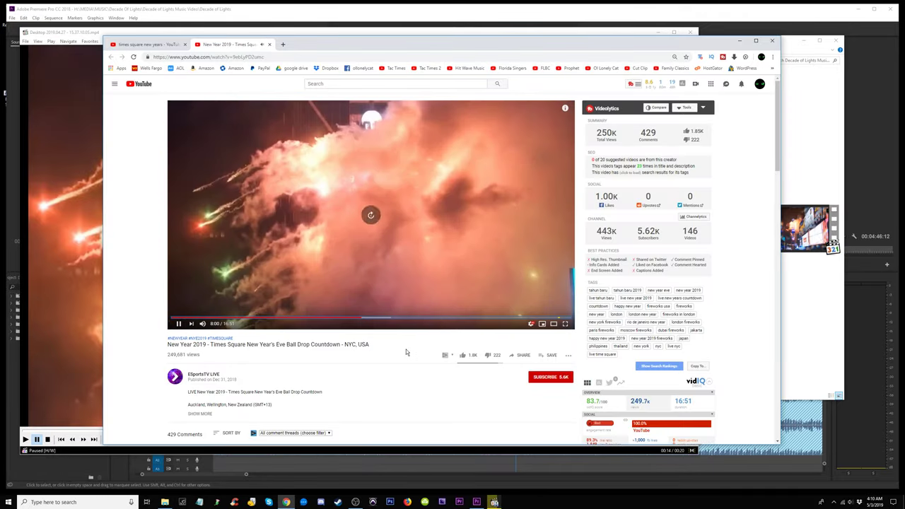
key("space")
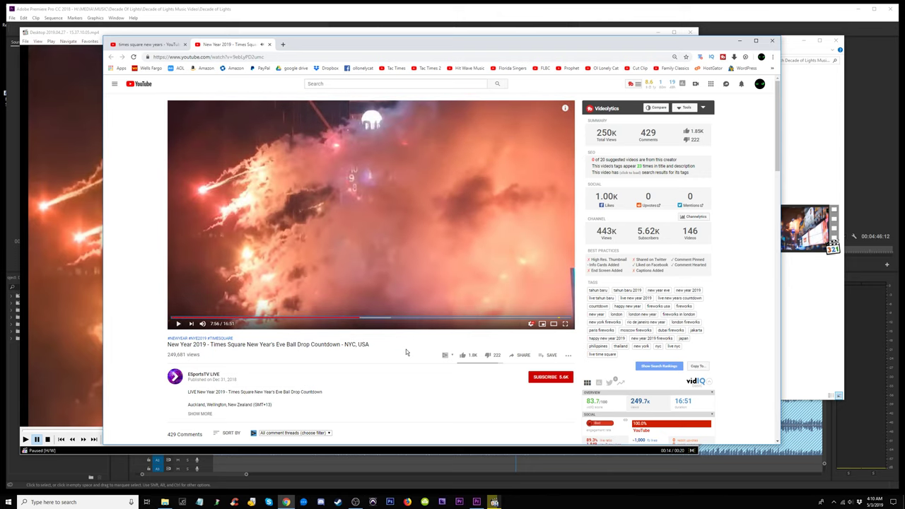
- Shift the browser window to uncover the clip player, then view the paused YouTube frame full screen and exit
left_click_drag(343, 42, 377, 18)
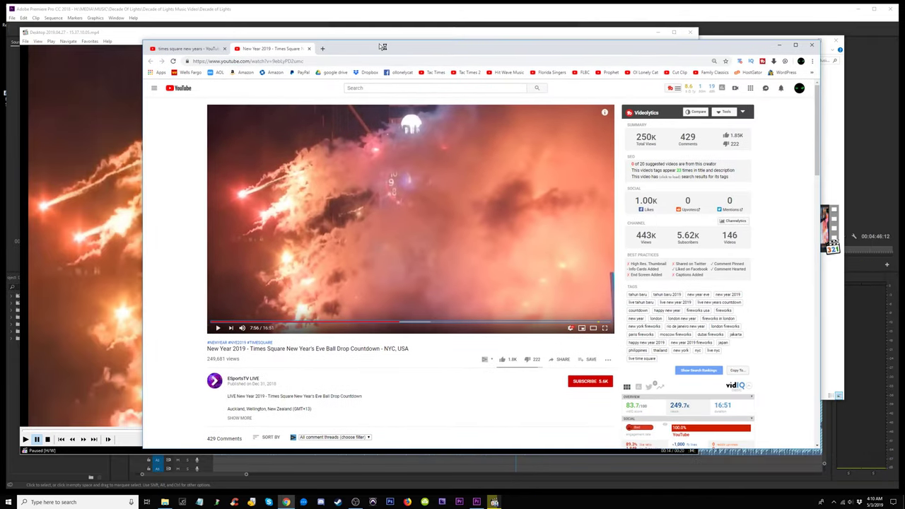
left_click(605, 329)
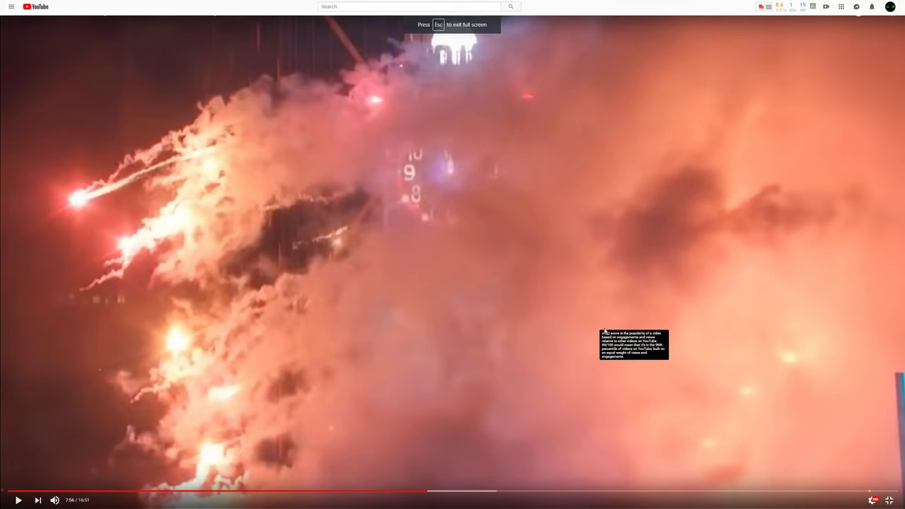
key("Escape")
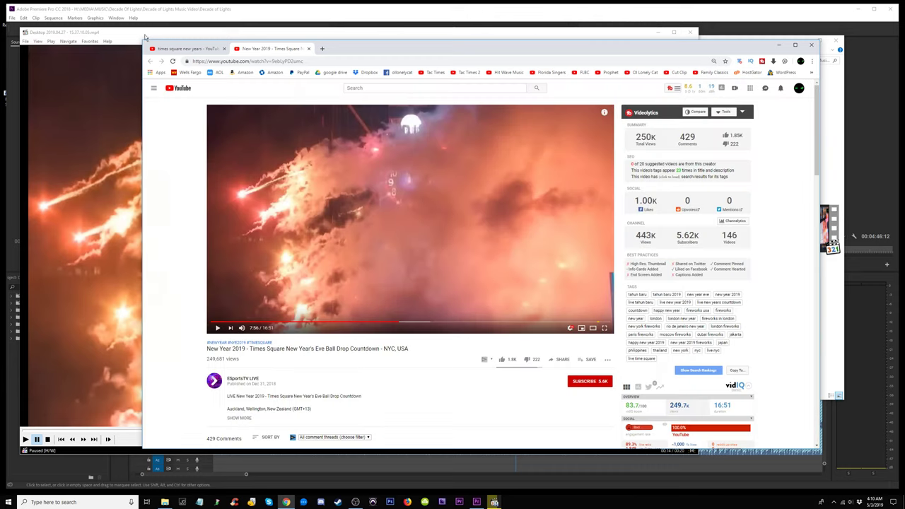
- Enlarge the YouTube video to theater mode and move the browser and clip player windows so both can be compared
left_click_drag(514, 34, 494, 33)
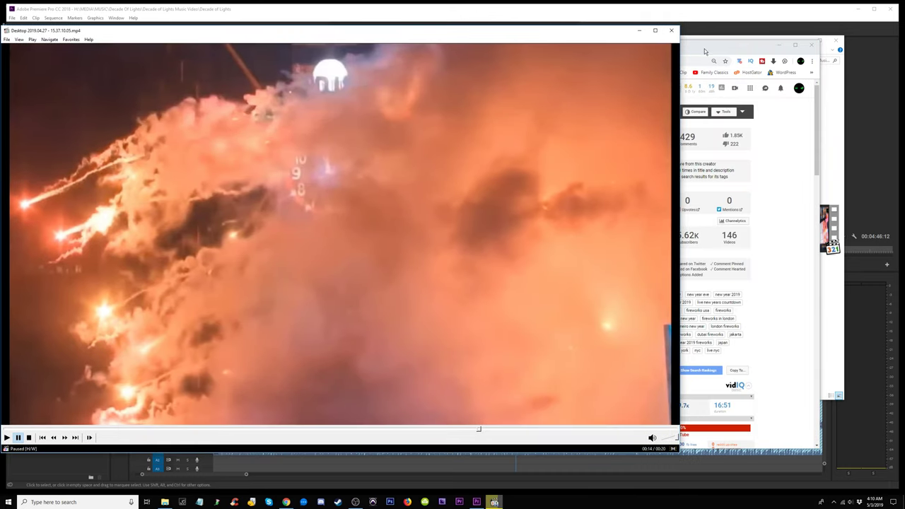
left_click_drag(706, 49, 754, 44)
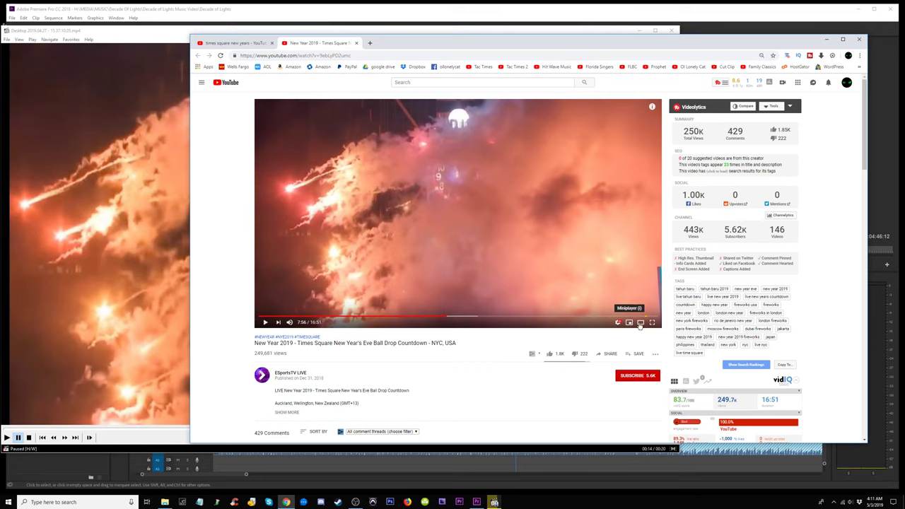
left_click(641, 323)
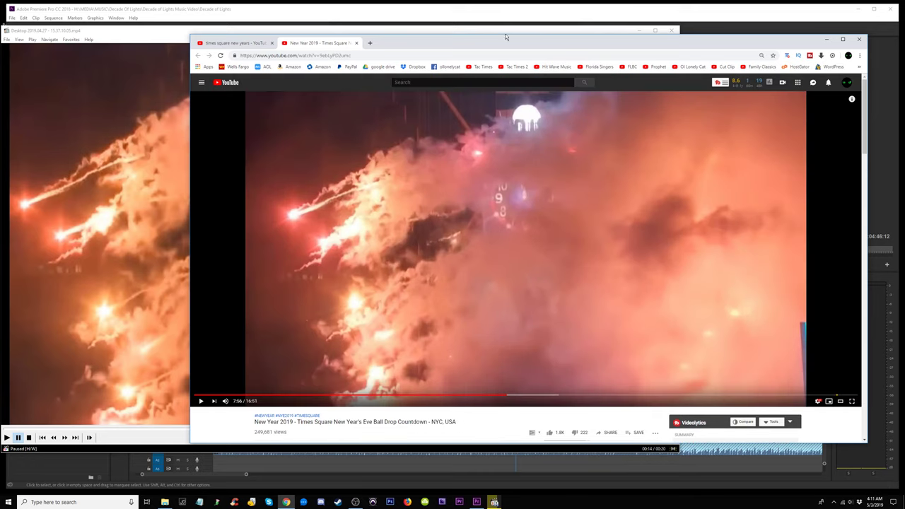
left_click_drag(466, 46, 538, 36)
left_click_drag(15, 26, 160, 109)
left_click_drag(632, 36, 551, 36)
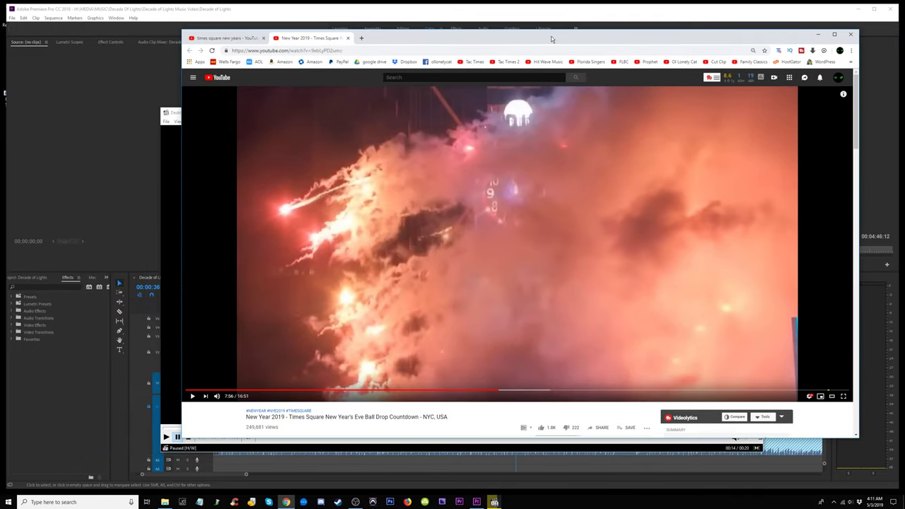
- Place the clip player over the YouTube video and resize its window to approach the size of the YouTube frame
left_click(173, 112)
left_click_drag(183, 108, 244, 76)
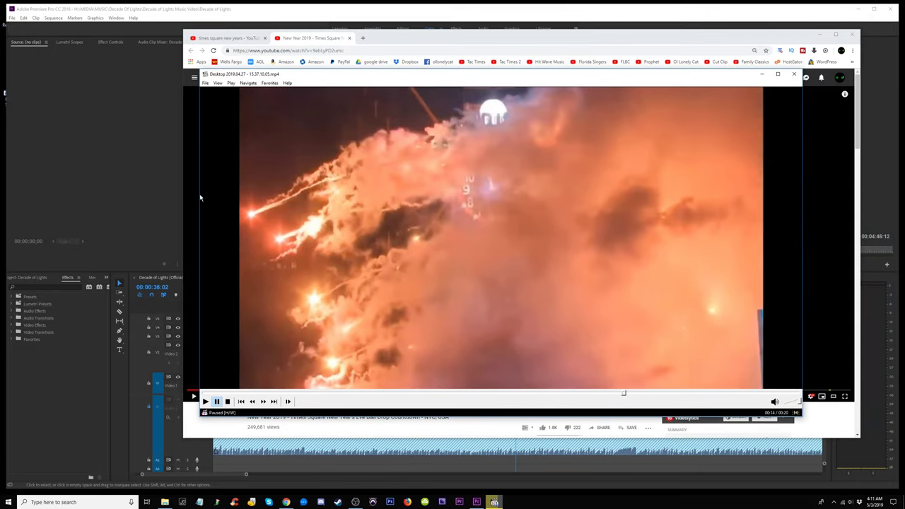
left_click_drag(198, 193, 288, 200)
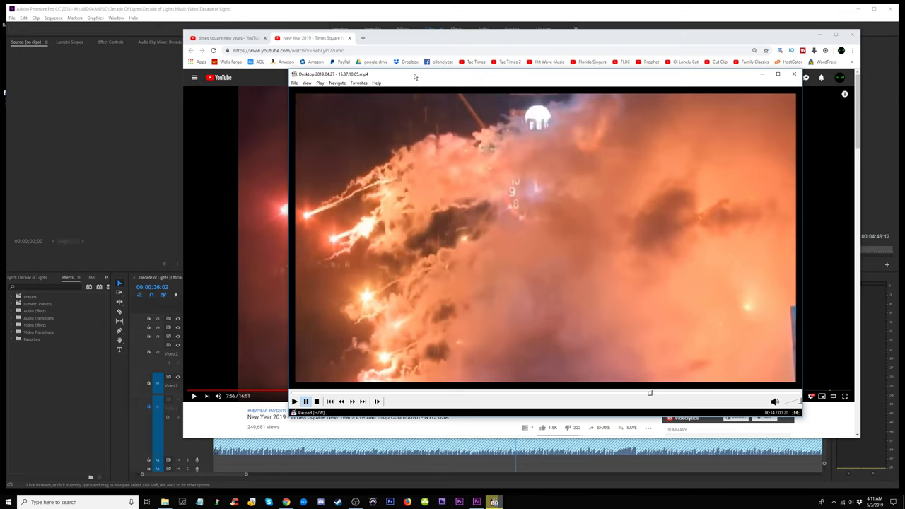
left_click_drag(416, 76, 359, 71)
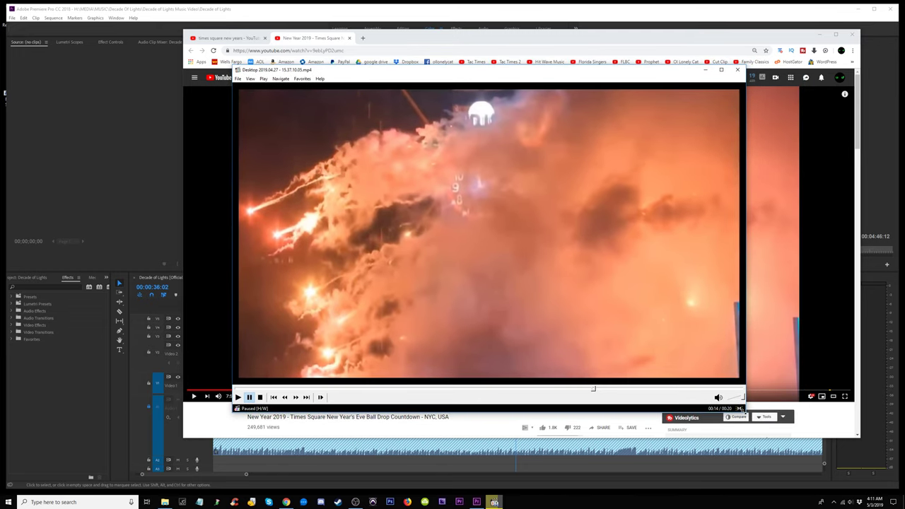
left_click_drag(741, 410, 801, 422)
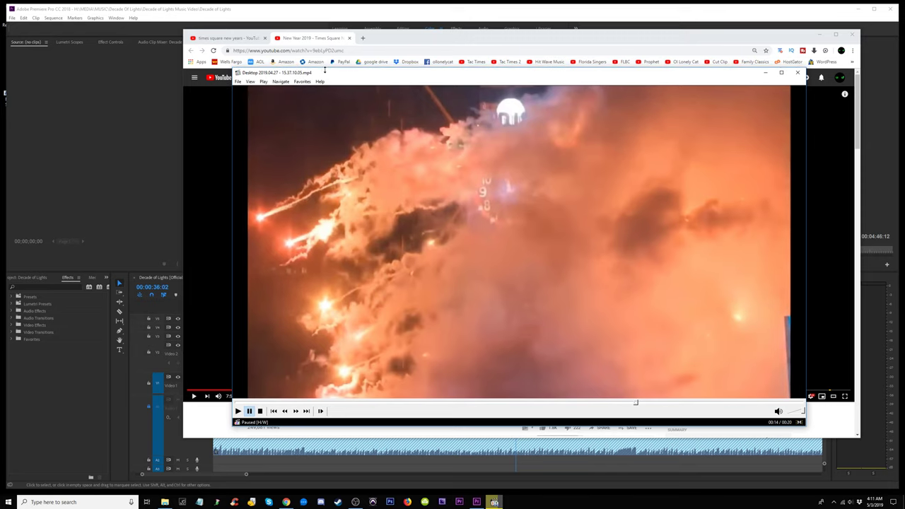
left_click_drag(298, 71, 325, 73)
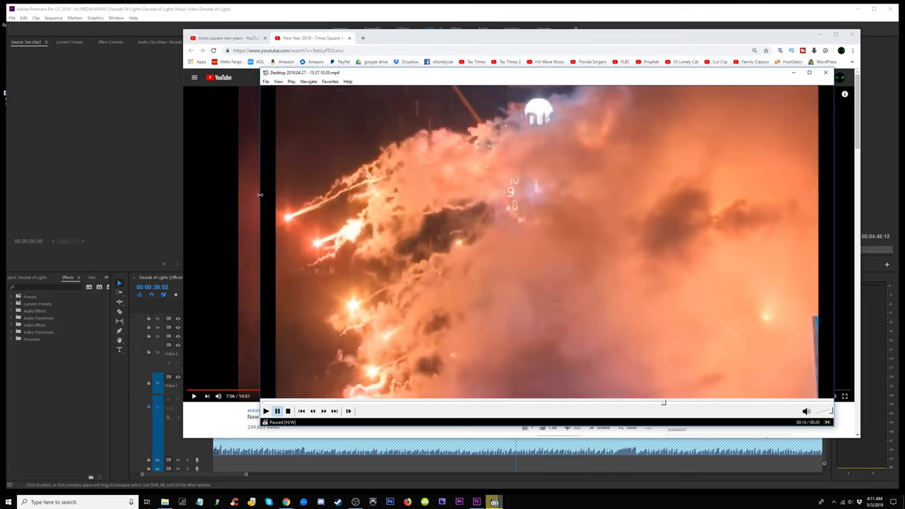
- Fine-tune the clip player's window size and check its picture's alignment against the YouTube frame beneath it
left_click_drag(260, 194, 239, 194)
left_click_drag(241, 68, 225, 57)
left_click_drag(347, 61, 337, 143)
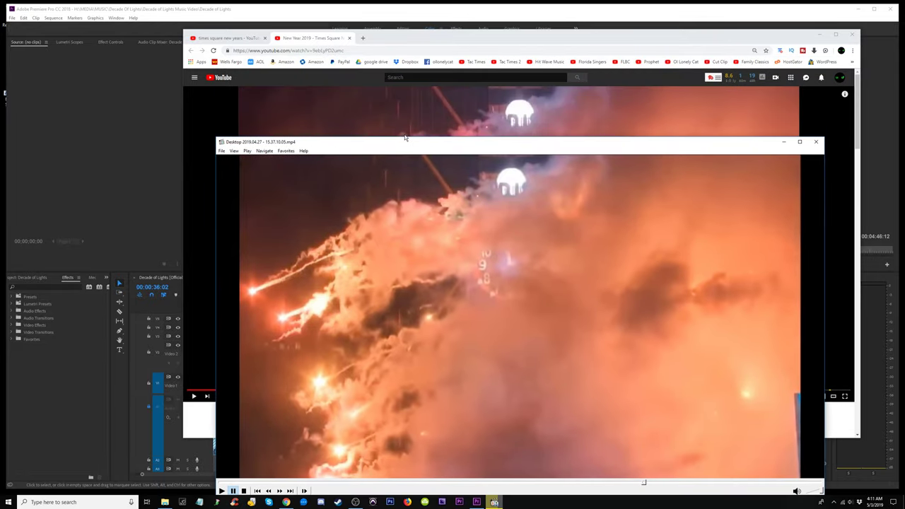
left_click_drag(451, 139, 492, 77)
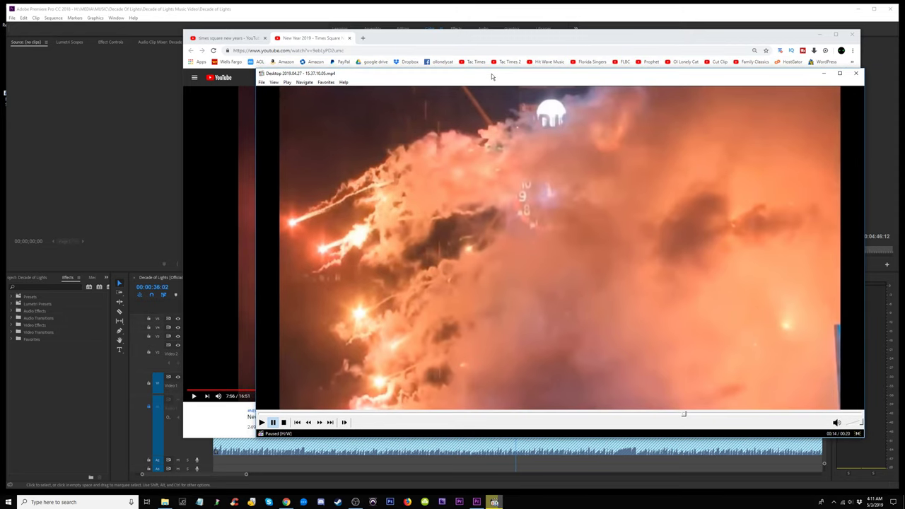
left_click_drag(570, 439, 569, 432)
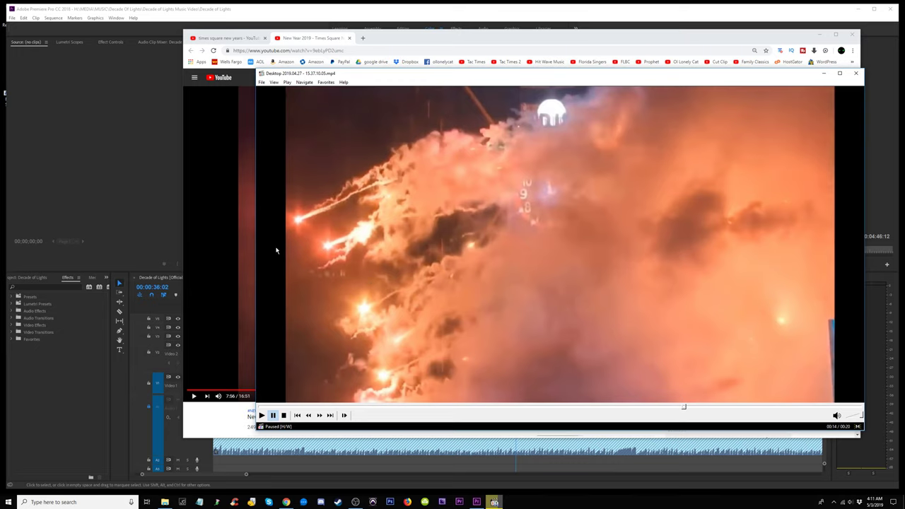
left_click_drag(445, 75, 405, 158)
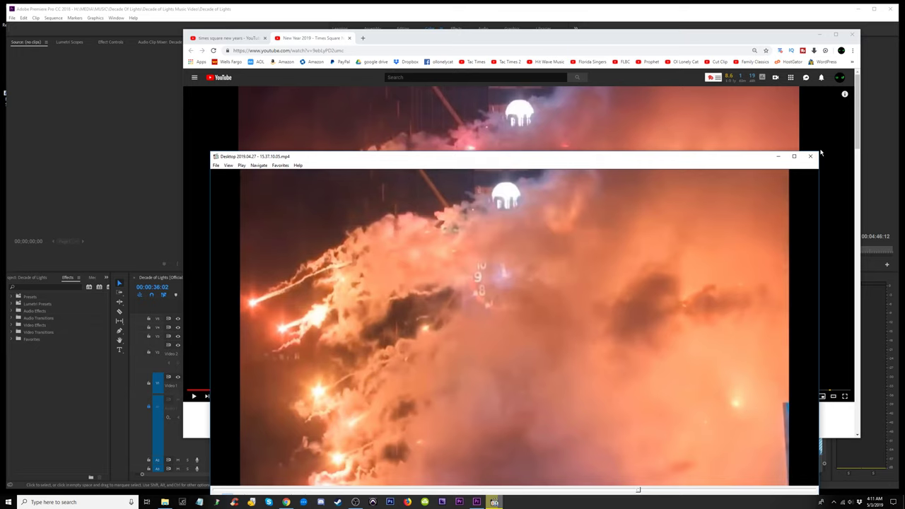
left_click_drag(821, 150, 829, 140)
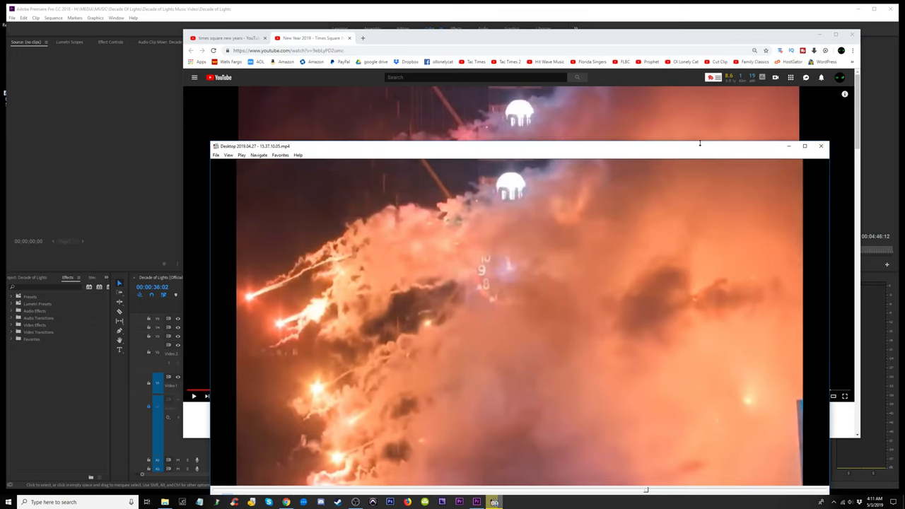
left_click_drag(695, 143, 519, 72)
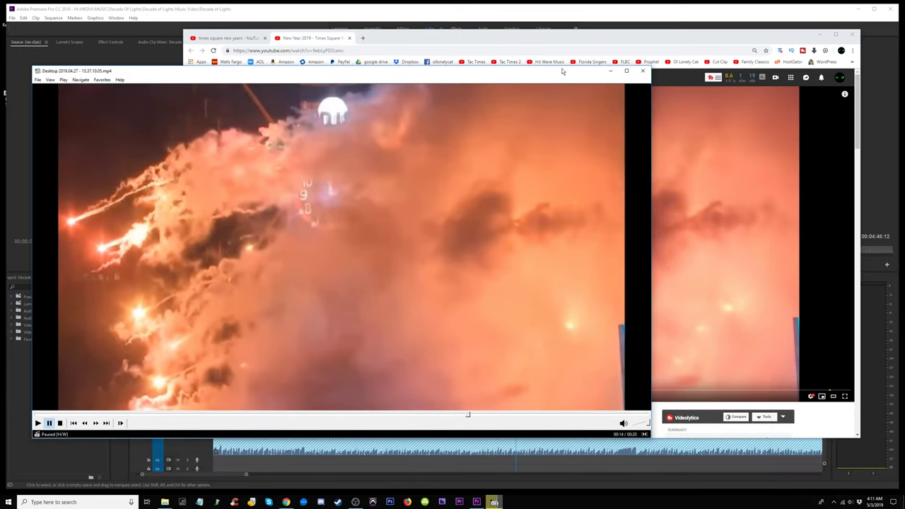
- Set the clip player and the browser side by side and compare the colours of the two paused fireworks frames
left_click_drag(571, 36, 524, 32)
left_click_drag(224, 72, 204, 71)
left_click_drag(653, 36, 761, 39)
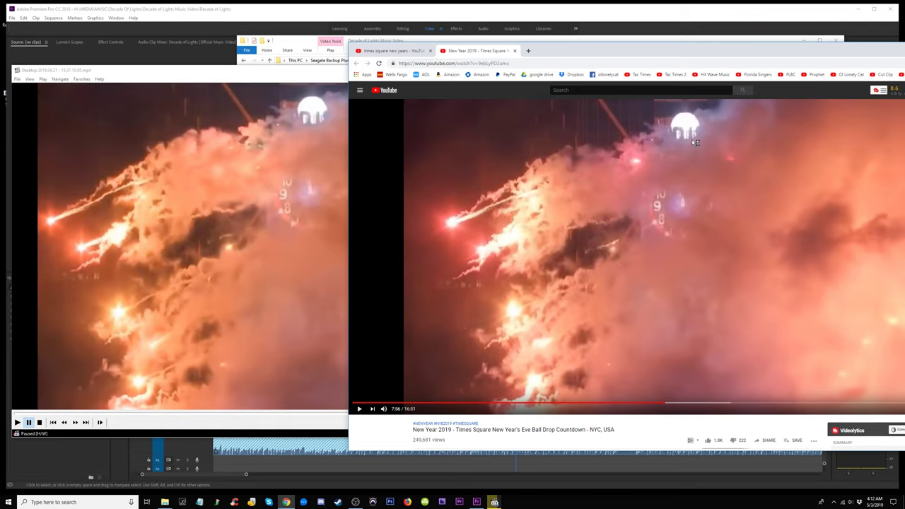
left_click(317, 125)
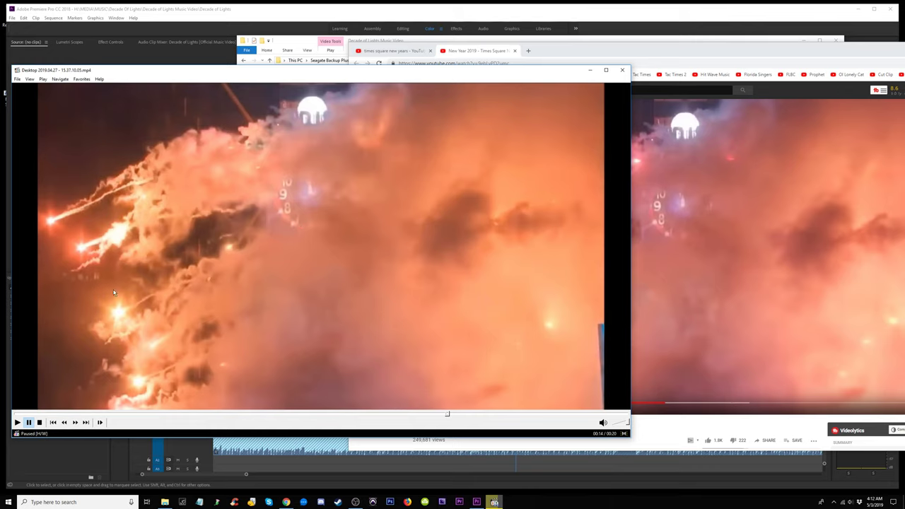
left_click(684, 104)
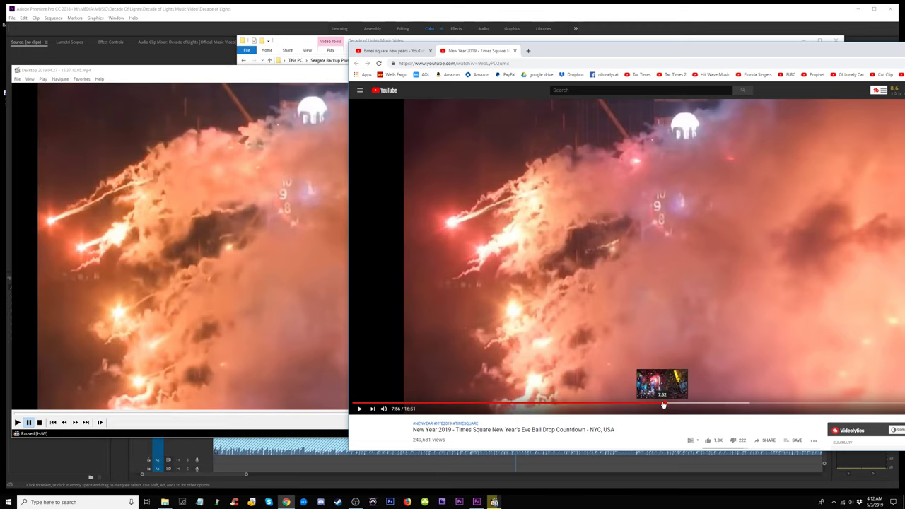
- Rewind the YouTube countdown video slightly and advance it in short bursts to 7:55
left_click(664, 404)
left_click_drag(663, 405, 665, 405)
key("space")
key("space")
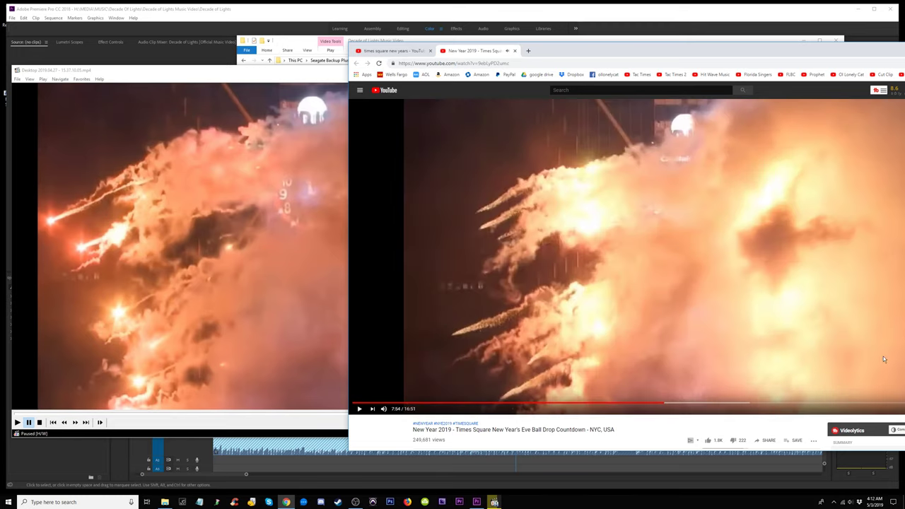
key("space")
key("space")
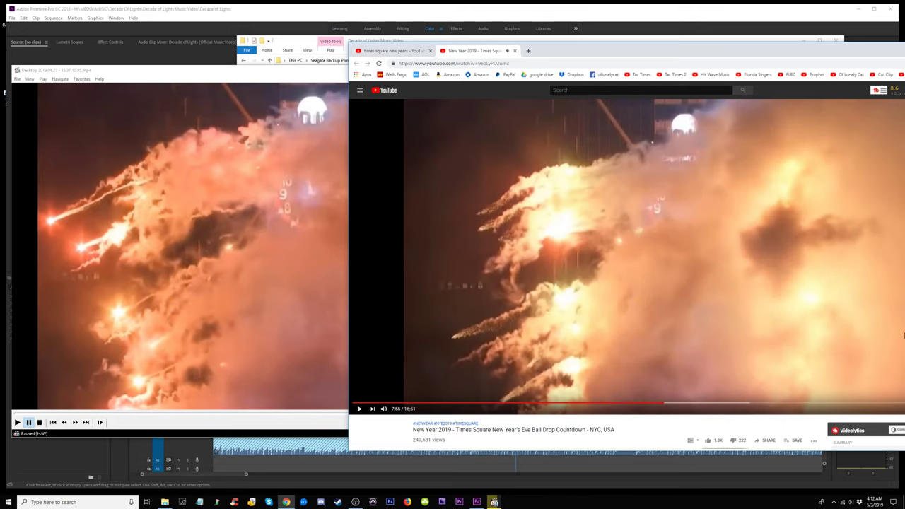
left_click(904, 336)
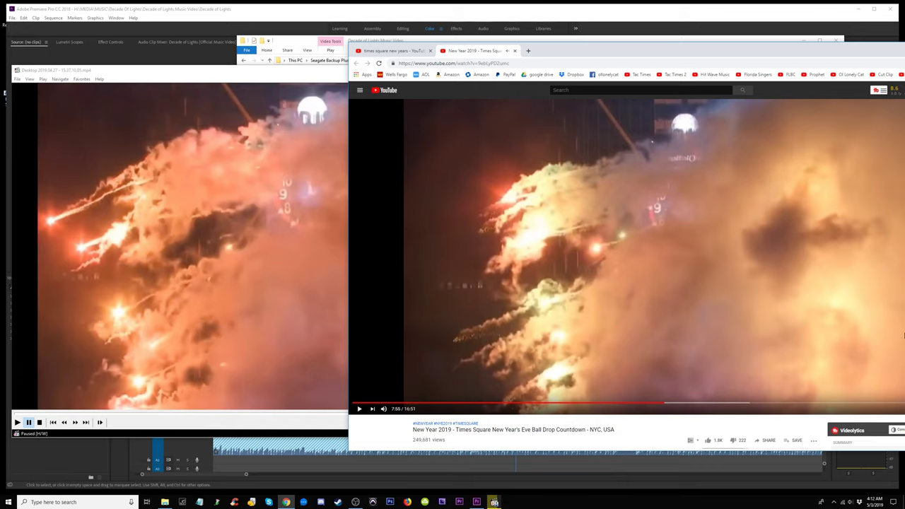
left_click(904, 336)
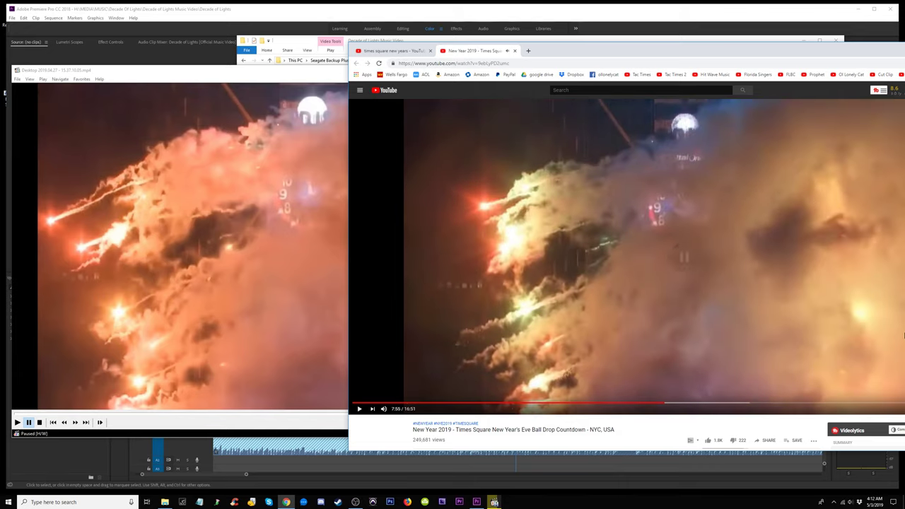
- Continue the YouTube video in short play-and-pause bursts through the fireworks frames at 7:56, comparing them with the paused clip
key("space")
key("space")
key("space")
key("space")
key("space")
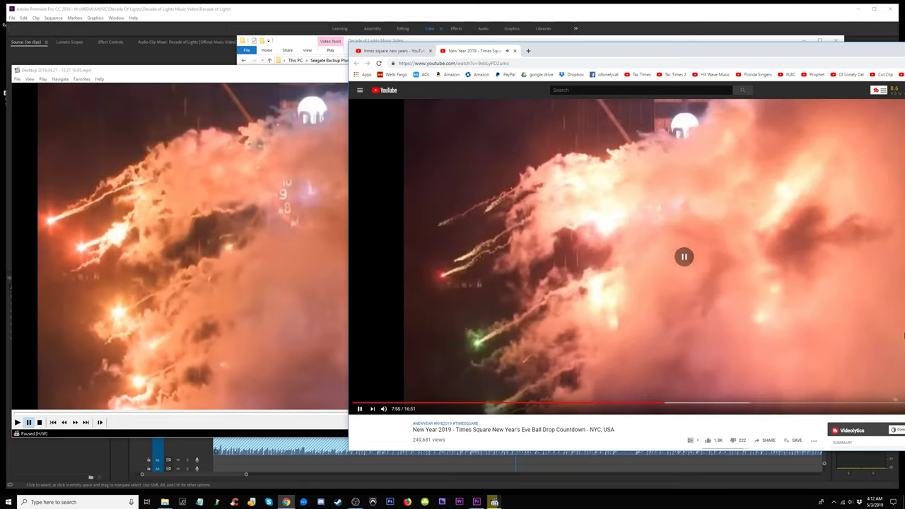
key("space")
key("space")
key("space")
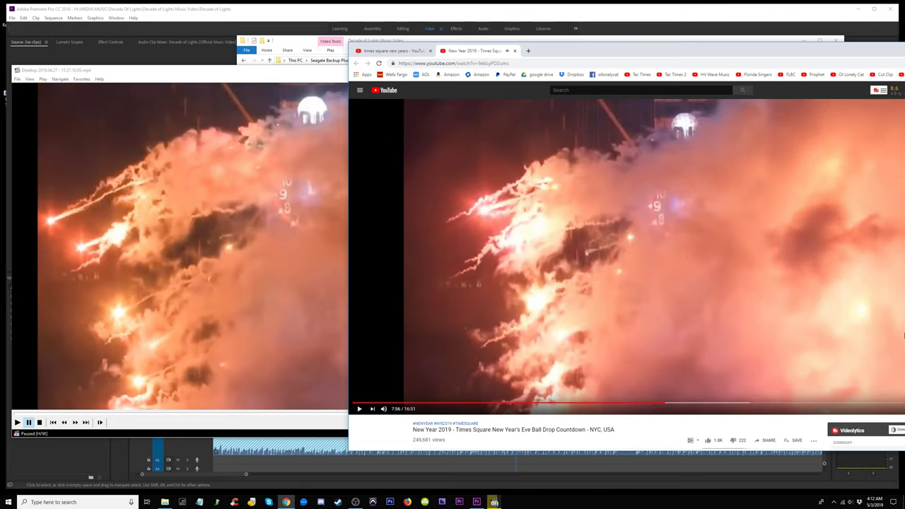
left_click(904, 336)
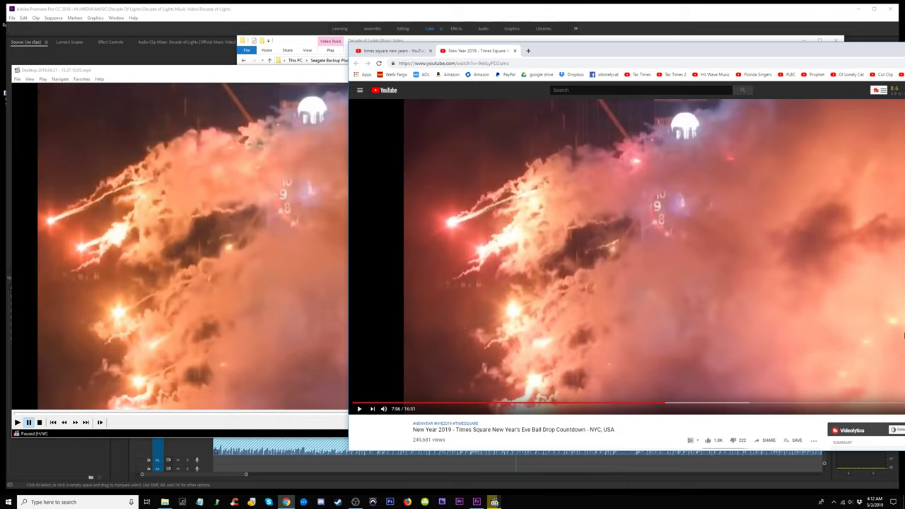
key("space")
key("space")
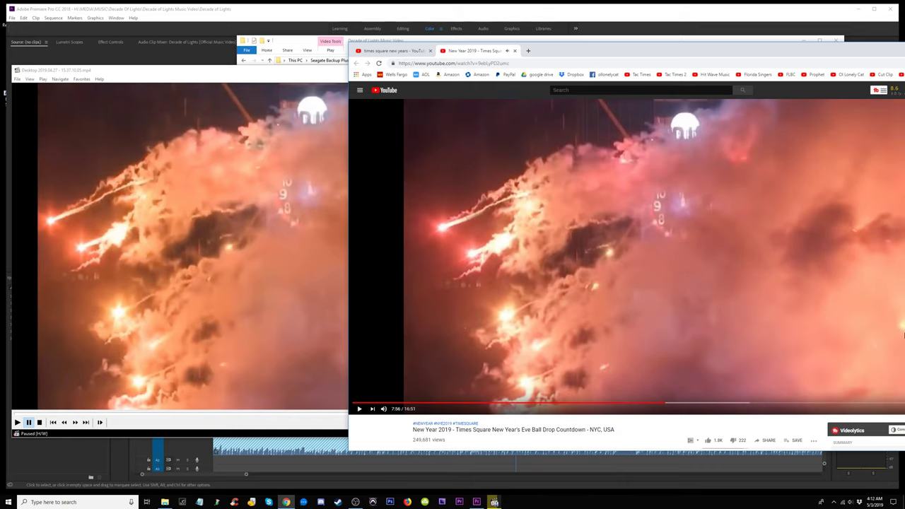
left_click(904, 336)
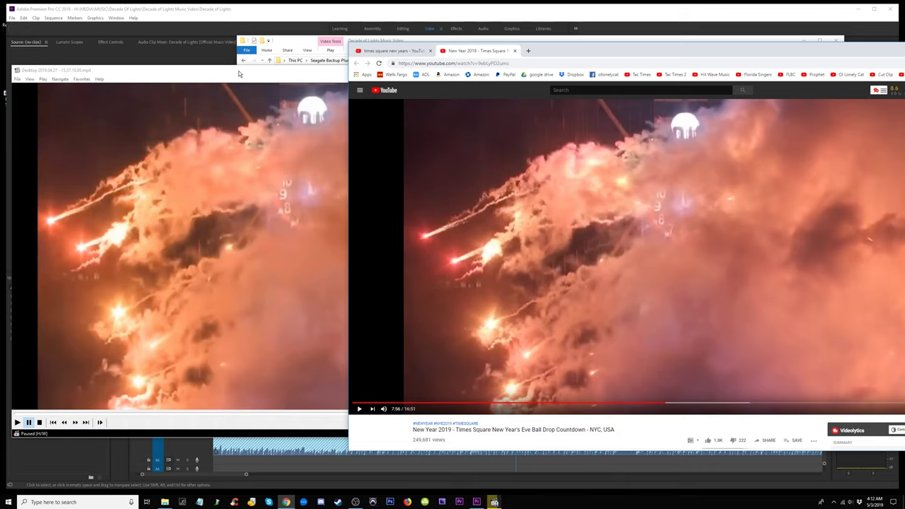
- Play the clip on to 00:15, pause it, and advance the YouTube video to the matching fireworks frame
left_click_drag(229, 73, 220, 71)
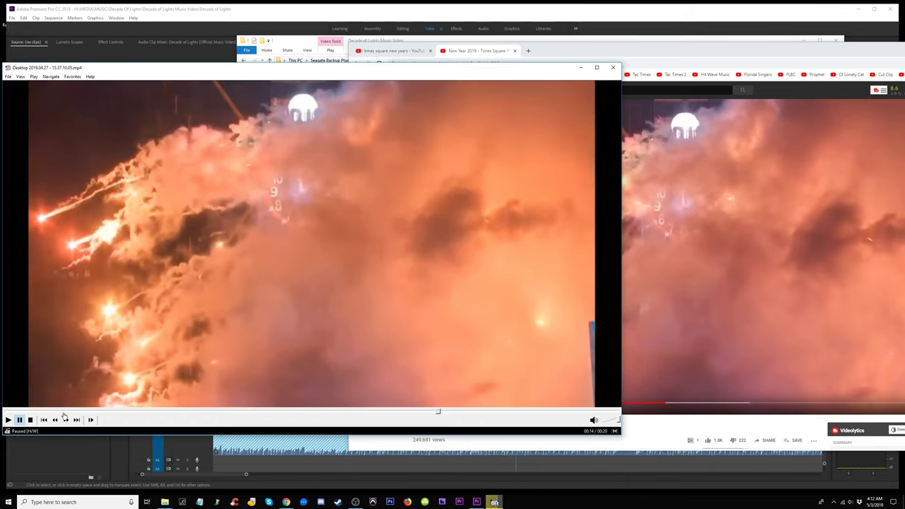
left_click(20, 421)
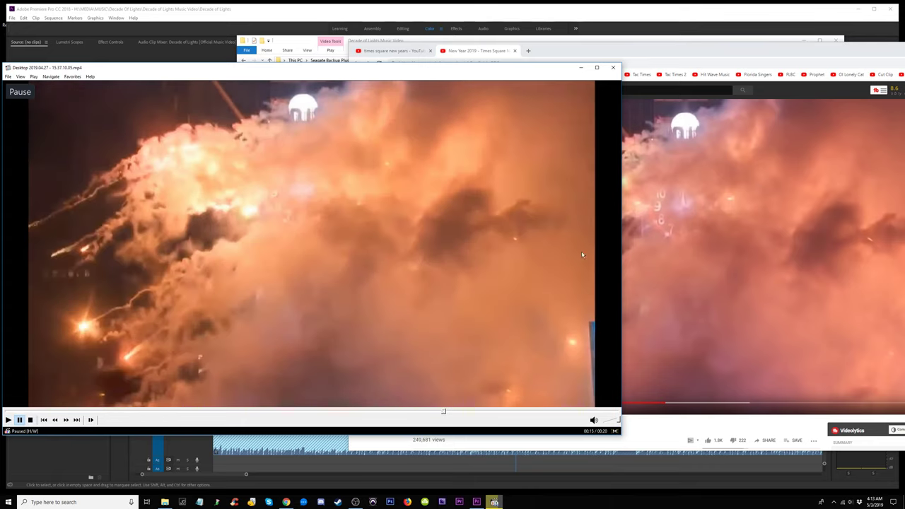
left_click_drag(703, 55, 712, 57)
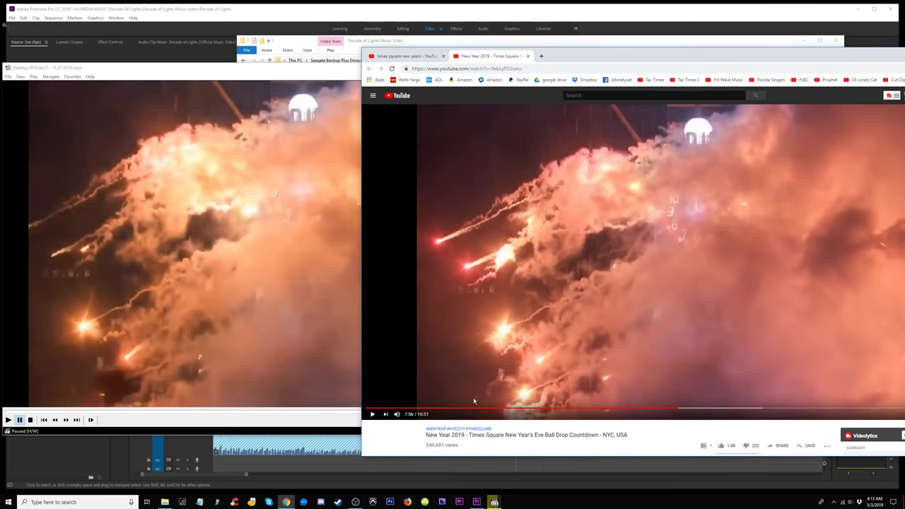
left_click(373, 416)
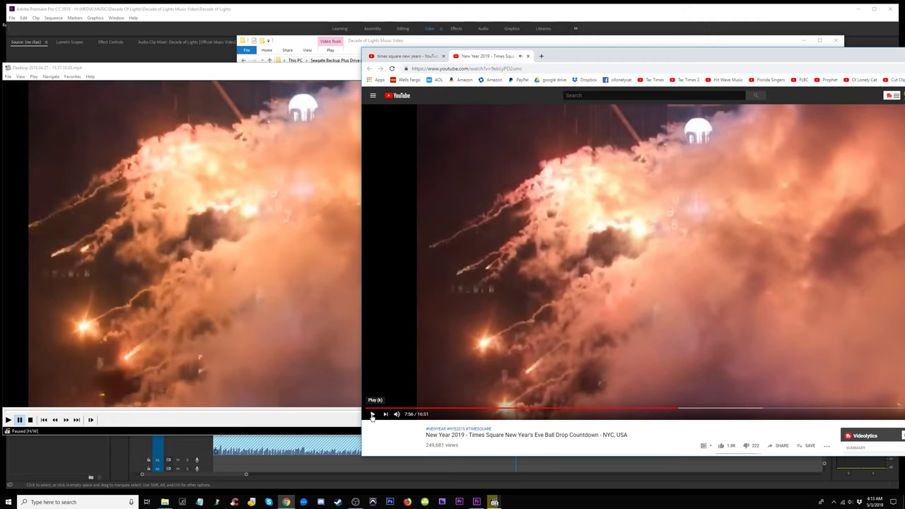
- Move the browser window back to the middle of the screen and copy the countdown video's web address
left_click_drag(592, 56, 391, 41)
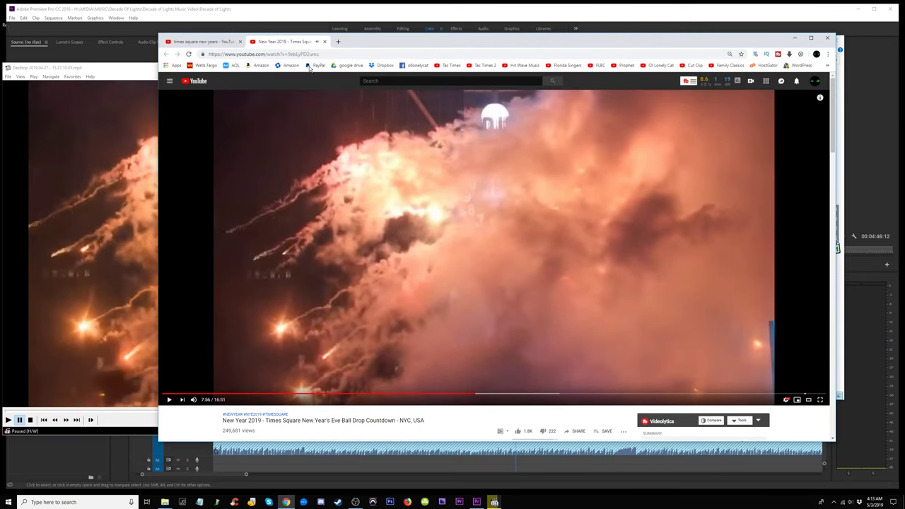
left_click(284, 54)
right_click(283, 54)
left_click(304, 91)
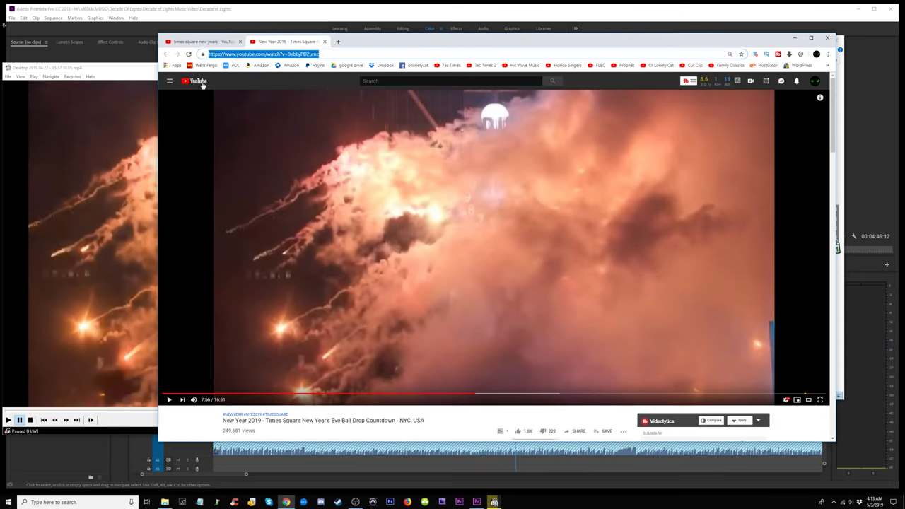
- Return to the "times square new years" search results and open the video NBC 2017 New Year's Eve Ball Drop New York HD
left_click(204, 42)
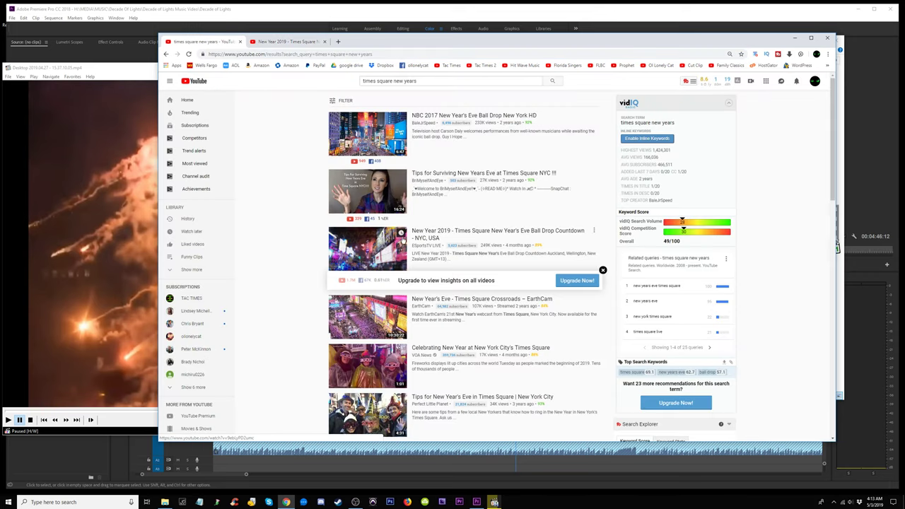
left_click(465, 115)
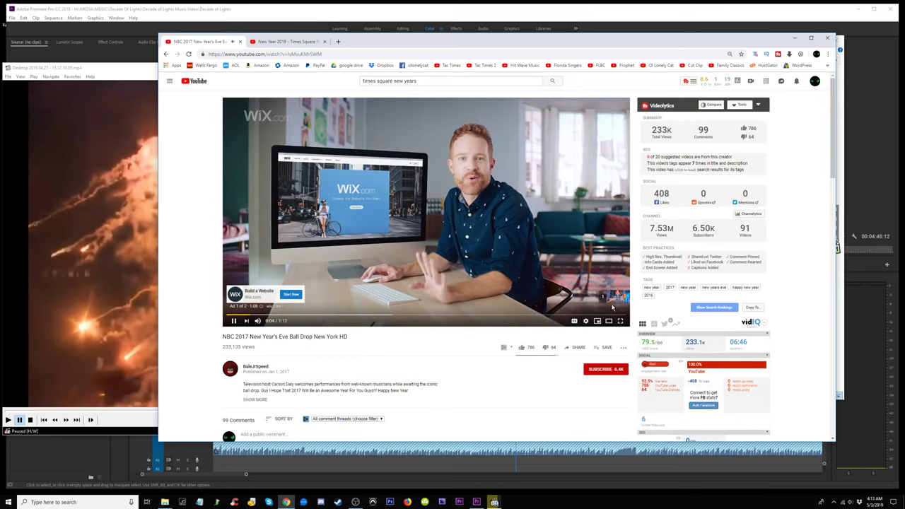
- Skip the advertisement, advance the NBC 2017 ball drop video to the Times Square countdown, and copy its web address
left_click(618, 300)
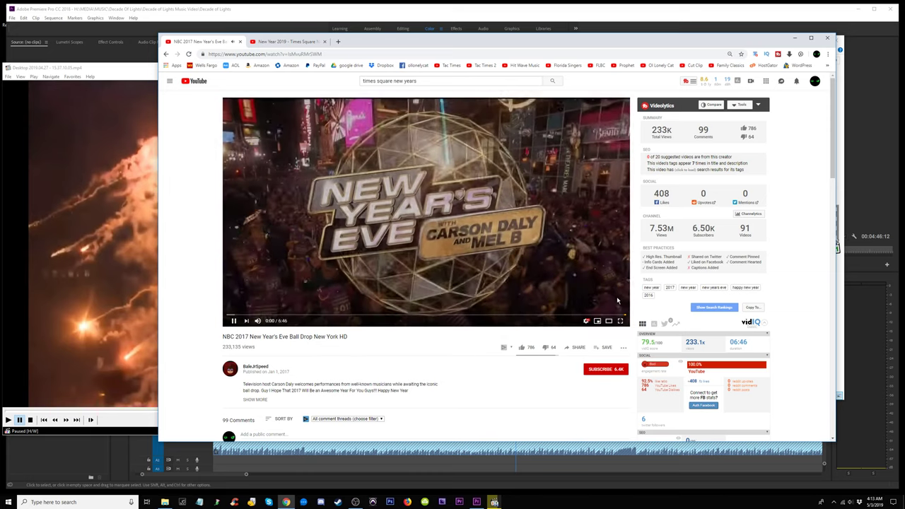
left_click_drag(236, 315, 448, 322)
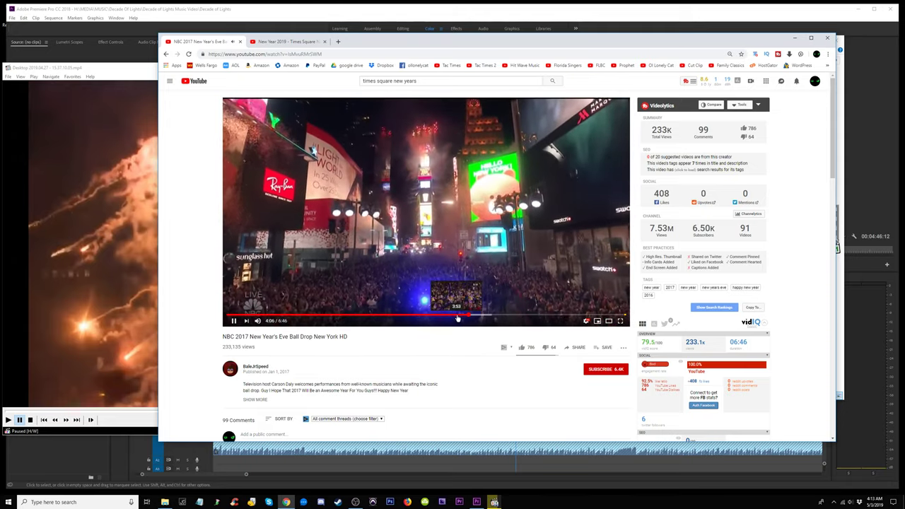
left_click(274, 55)
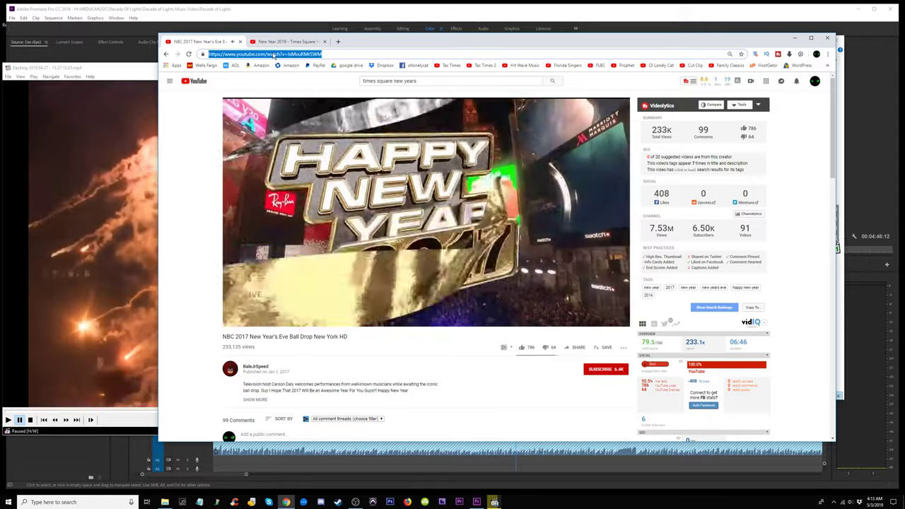
right_click(274, 54)
left_click(287, 90)
- Switch to 4K Video Downloader, add the copied NBC video link, and close the Desktop 2019.04.27 clip's player
left_click(425, 502)
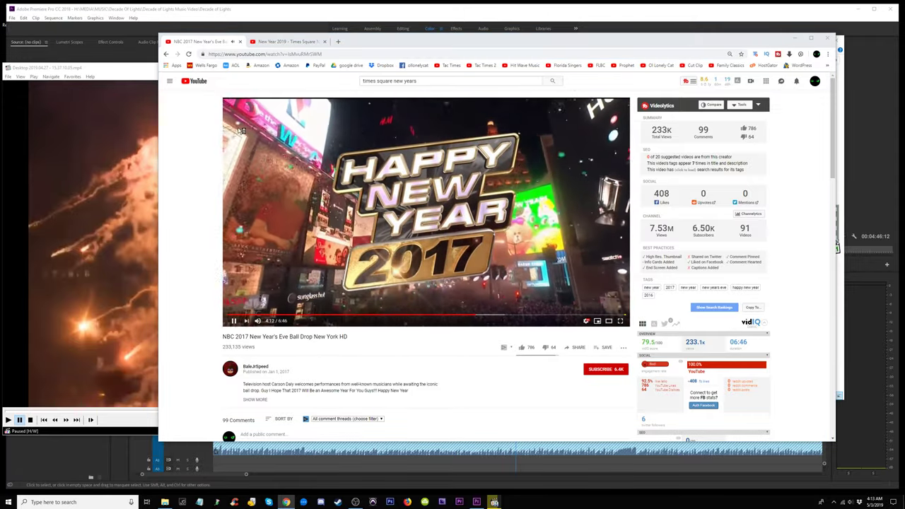
left_click(424, 503)
left_click(80, 80)
key("alt+Tab")
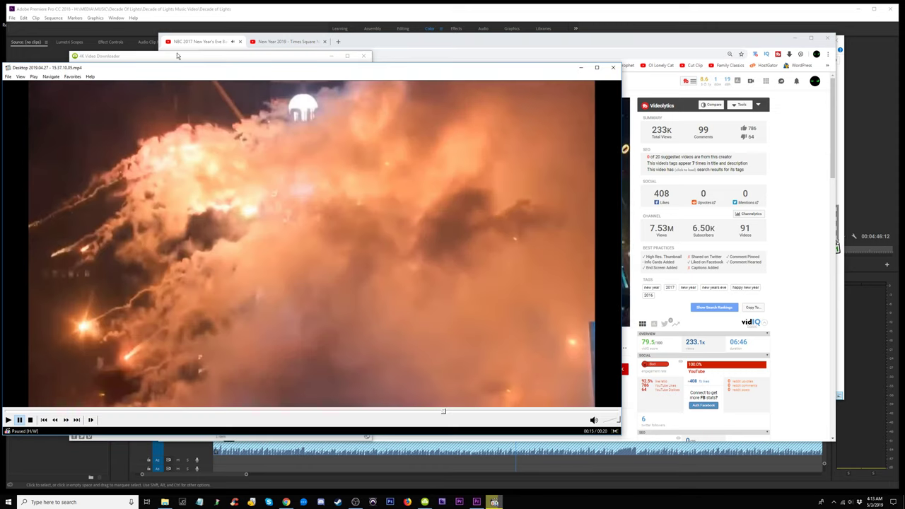
left_click(612, 67)
- Copy the New Year 2019 Times Square countdown video's web address and add the link to 4K Video Downloader
left_click(502, 43)
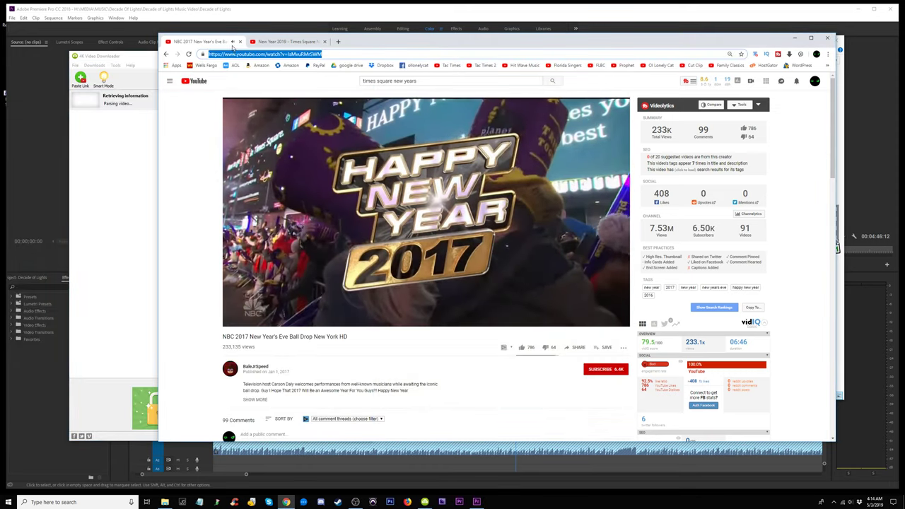
left_click(270, 43)
right_click(296, 55)
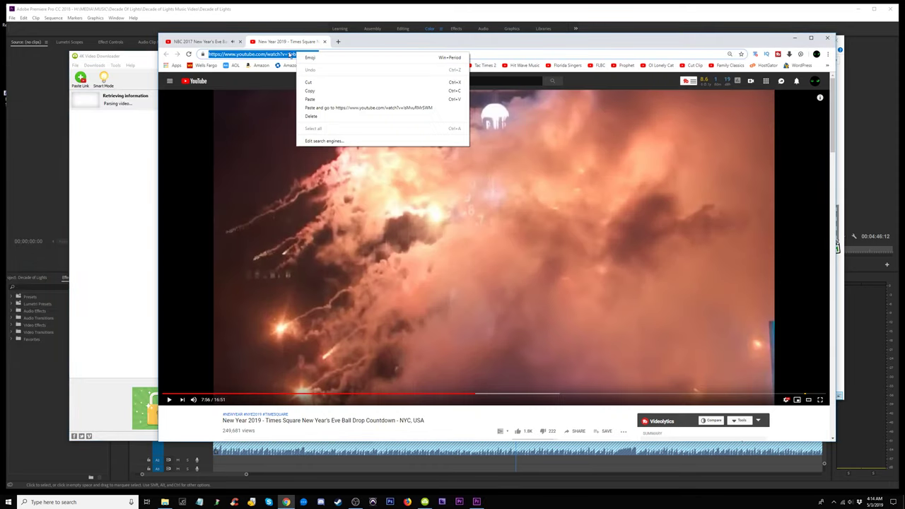
left_click(307, 92)
left_click(82, 78)
- Return from the NBC video to the YouTube search results and search for "fireworks"
left_click(387, 42)
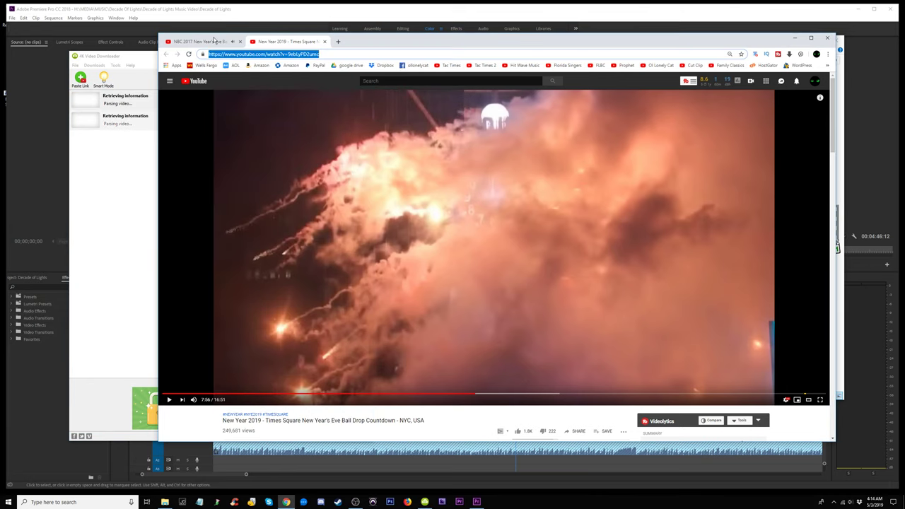
left_click(213, 41)
scroll(547, 287, "down", 10)
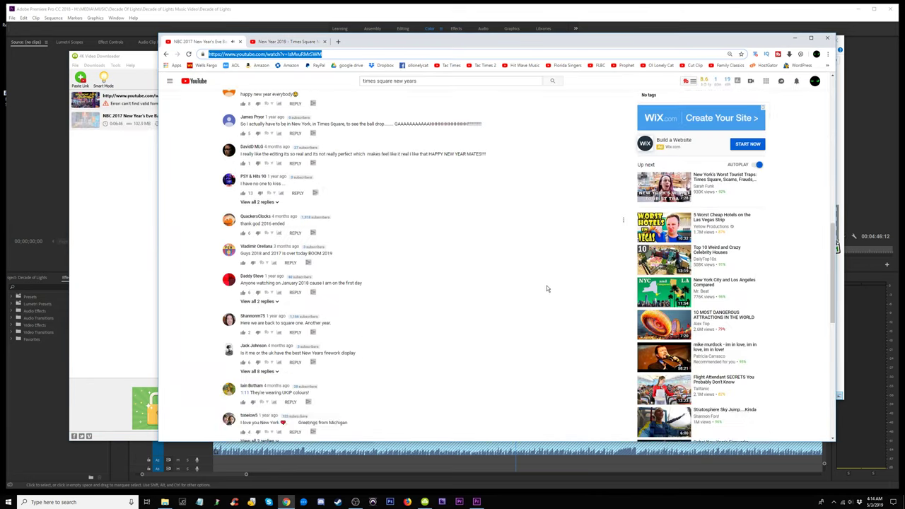
scroll(532, 283, "up", 8)
scroll(527, 282, "up", 3)
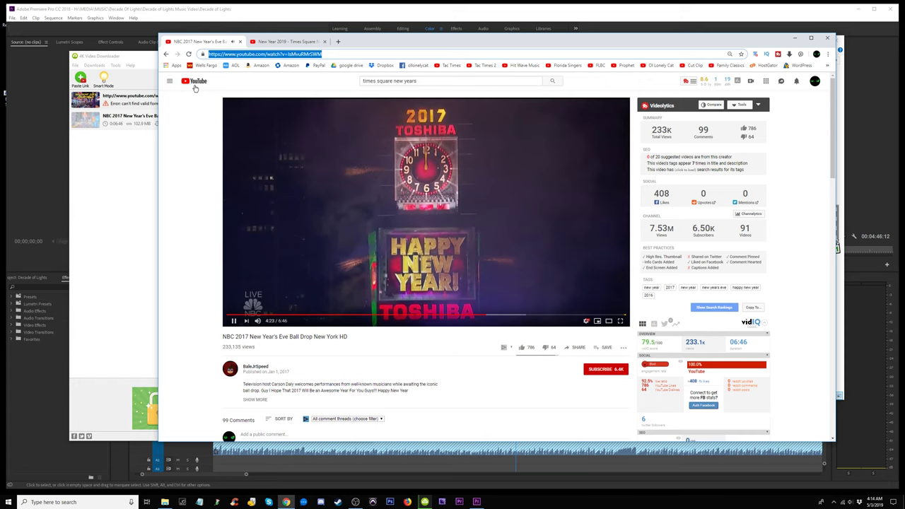
left_click(167, 55)
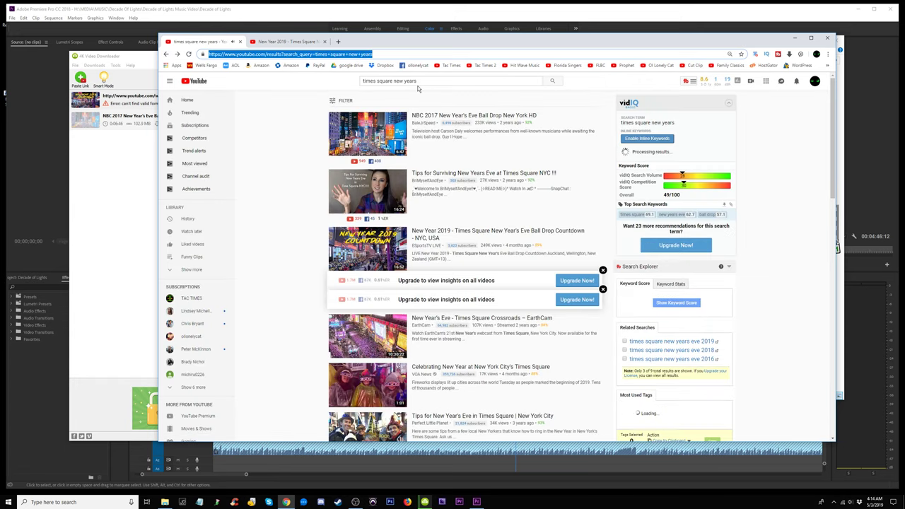
left_click_drag(418, 81, 361, 80)
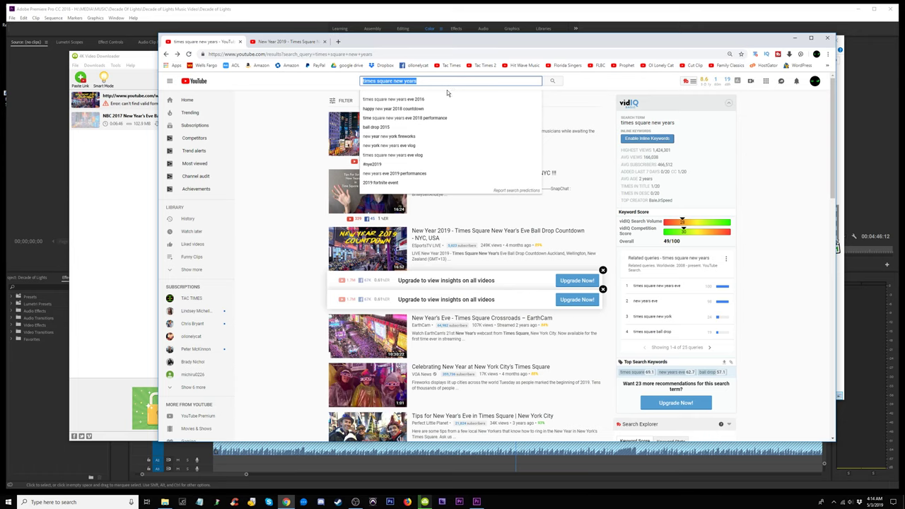
type("fireworks")
key("Return")
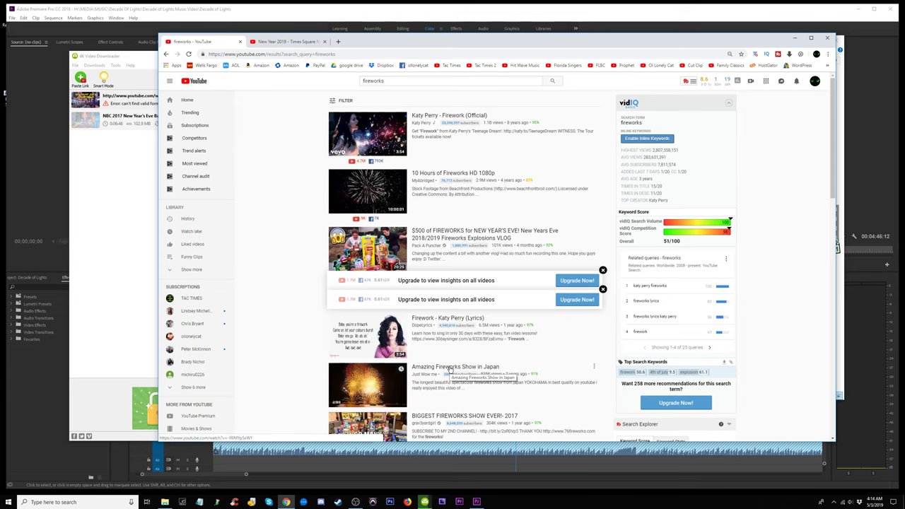
- Open the video Amazing Fireworks Show in Japan and sample its bursts by jumping ahead to about 15:25
scroll(444, 317, "down", 1)
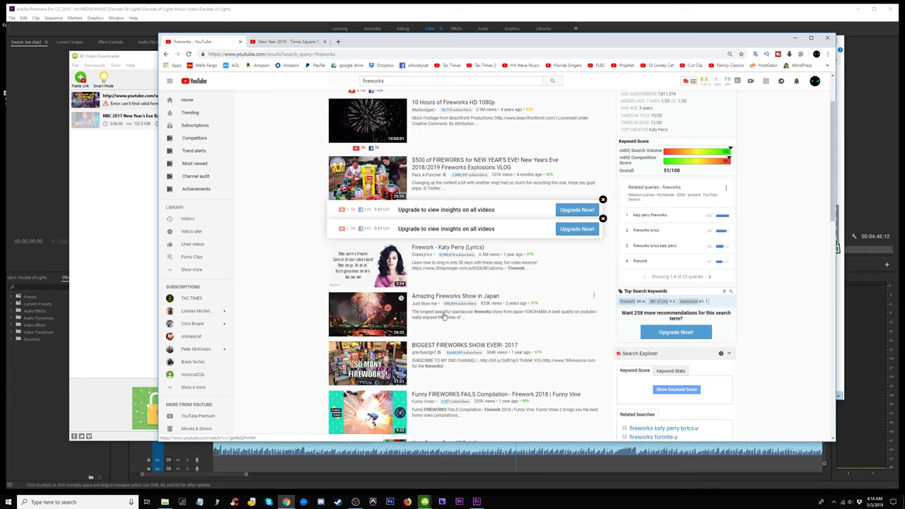
left_click(441, 295)
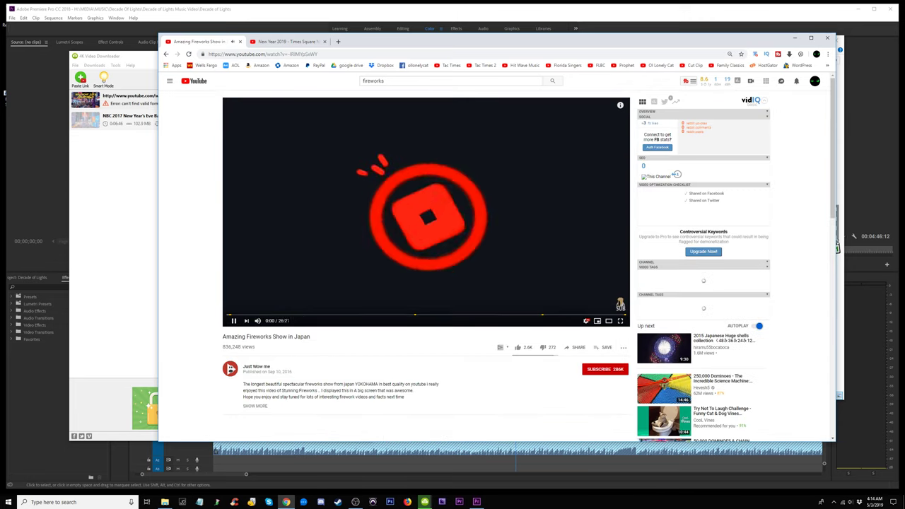
left_click(324, 316)
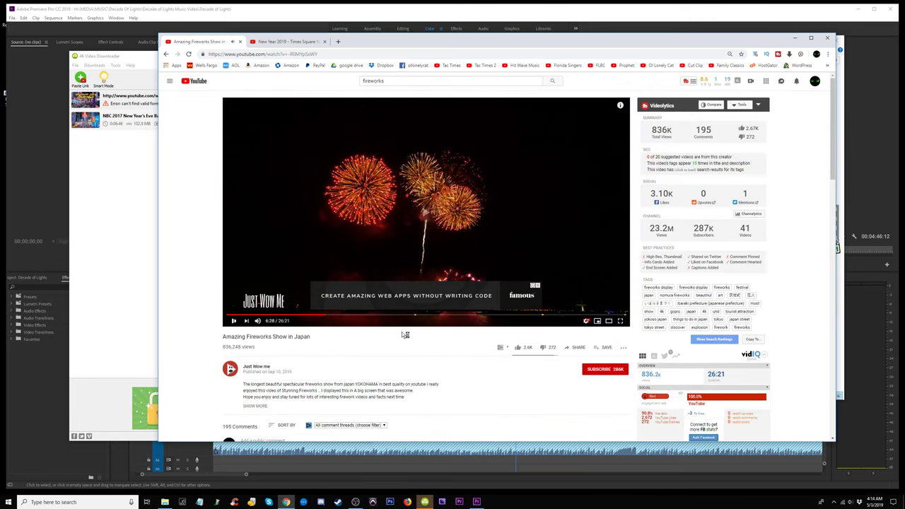
left_click(411, 317)
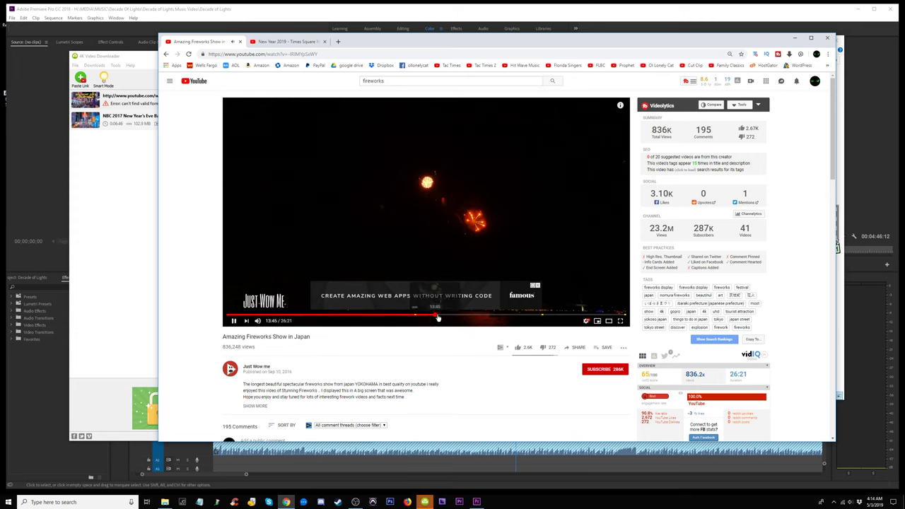
left_click(436, 317)
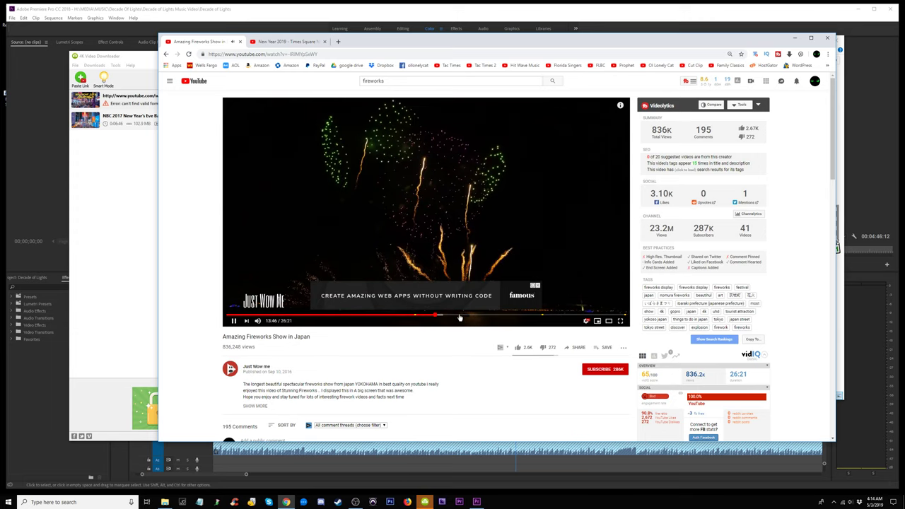
left_click(461, 318)
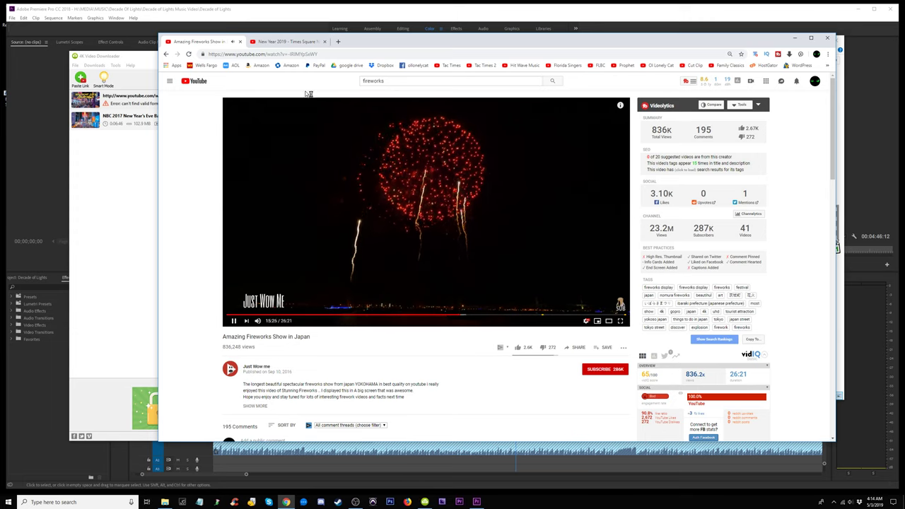
- Copy the Japan fireworks video's web address, pause playback, and add the link to 4K Video Downloader
left_click(273, 54)
right_click(273, 54)
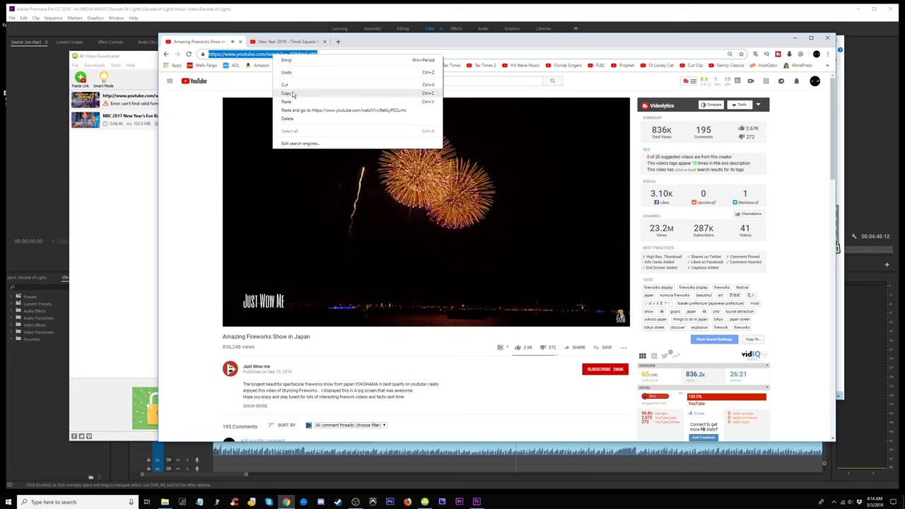
left_click(286, 93)
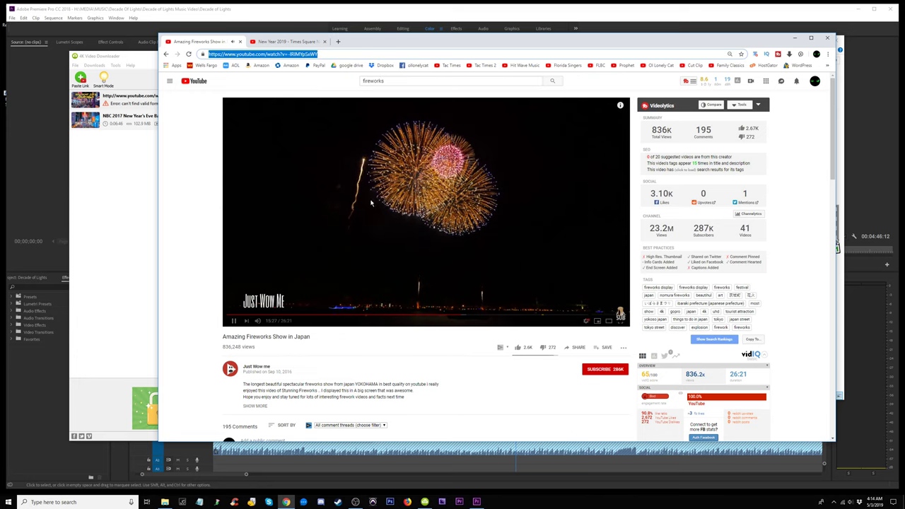
left_click(235, 321)
left_click(80, 79)
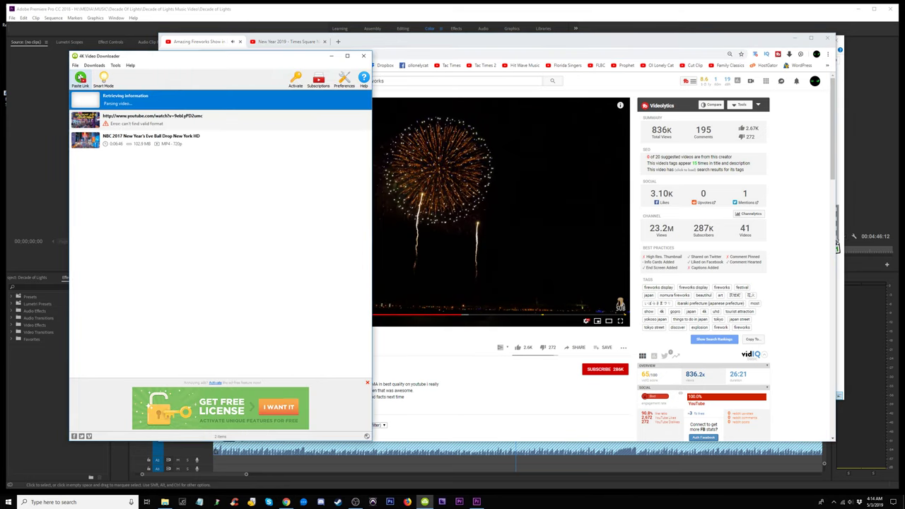
- Check the failed countdown link in the download list and bring the New Year 2019 video forward in the browser
left_click(150, 126)
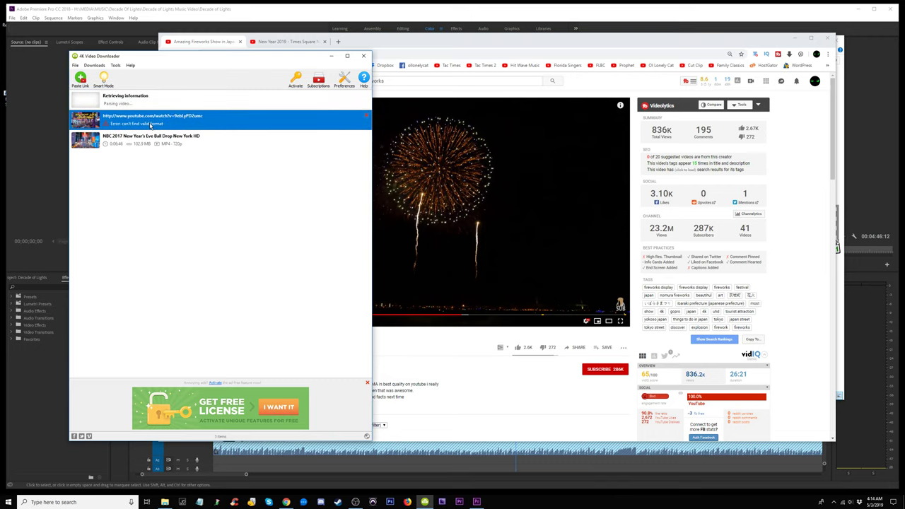
left_click(465, 51)
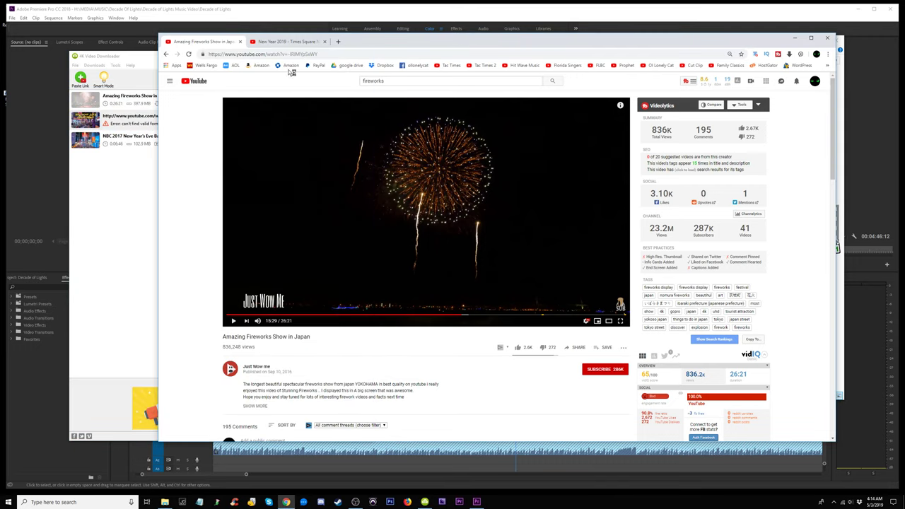
left_click(136, 118)
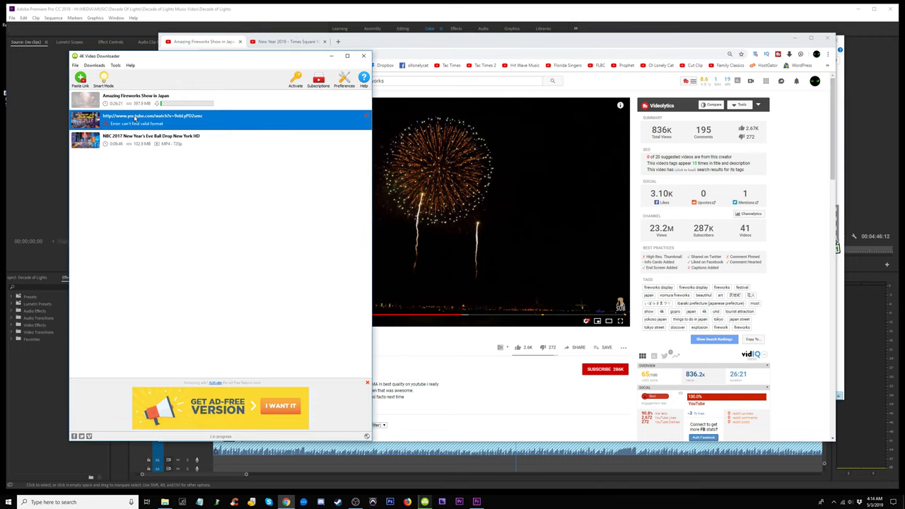
left_click(425, 43)
left_click(308, 42)
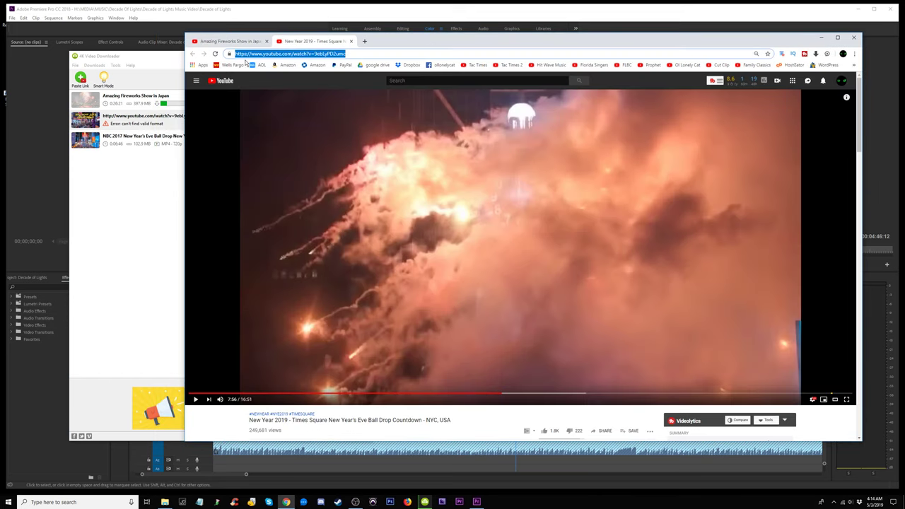
left_click(824, 400)
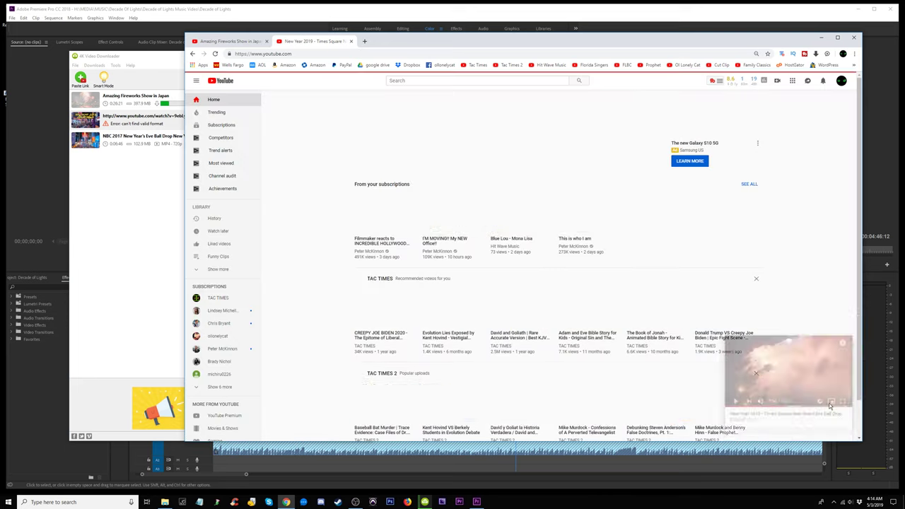
left_click(829, 403)
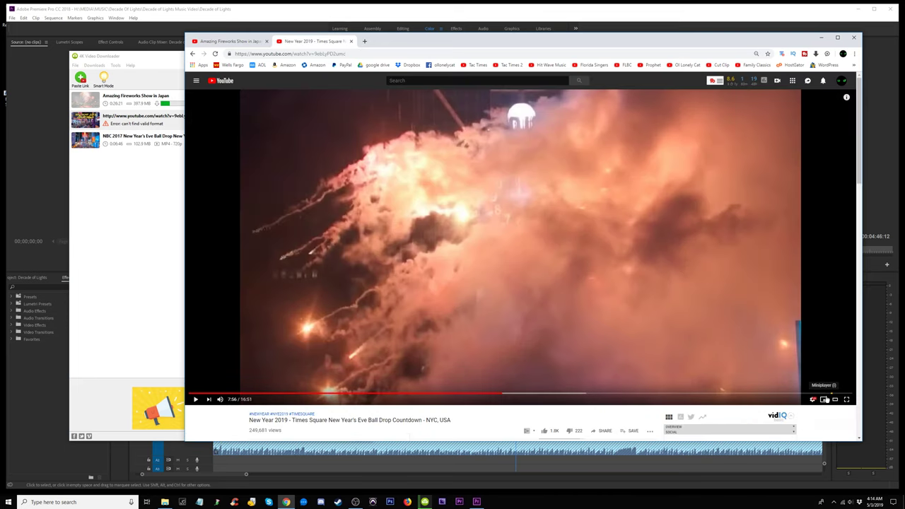
left_click(824, 401)
left_click(824, 404)
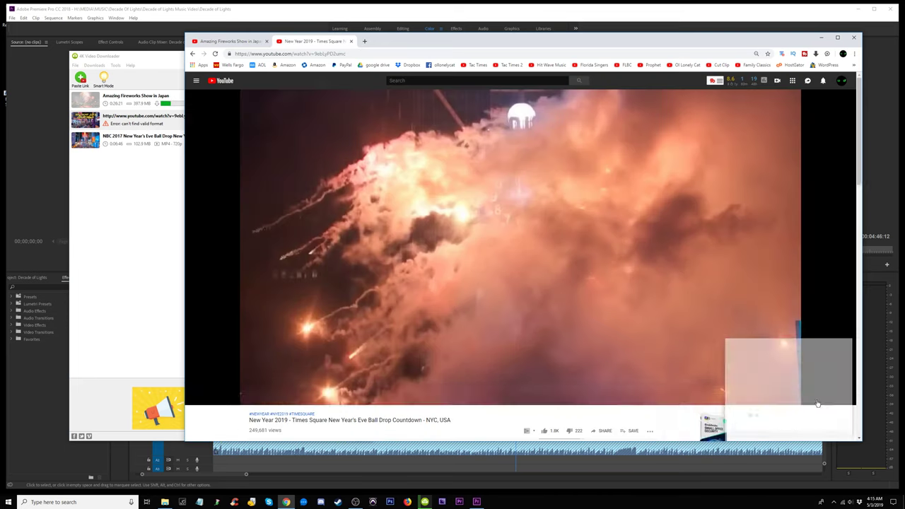
- Switch the New Year 2019 video to the default player view and add its copied address to 4K Video Downloader again
left_click(836, 401)
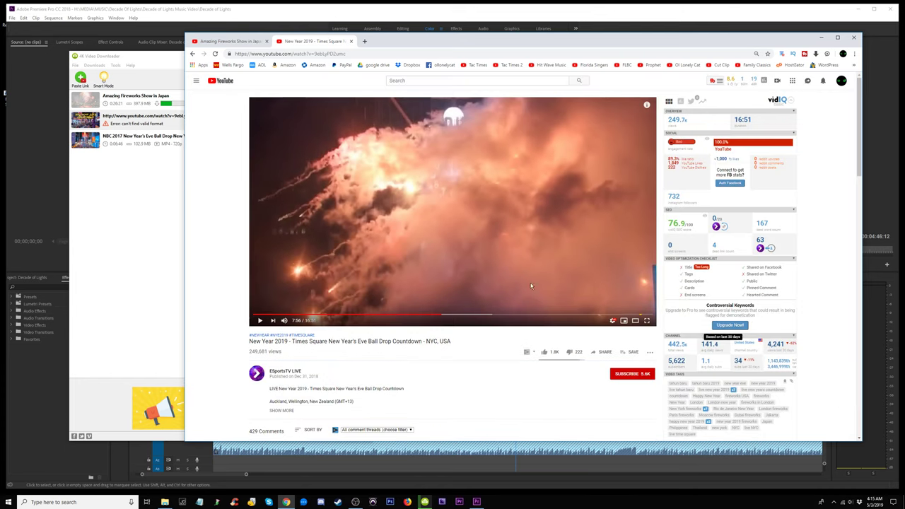
left_click(283, 54)
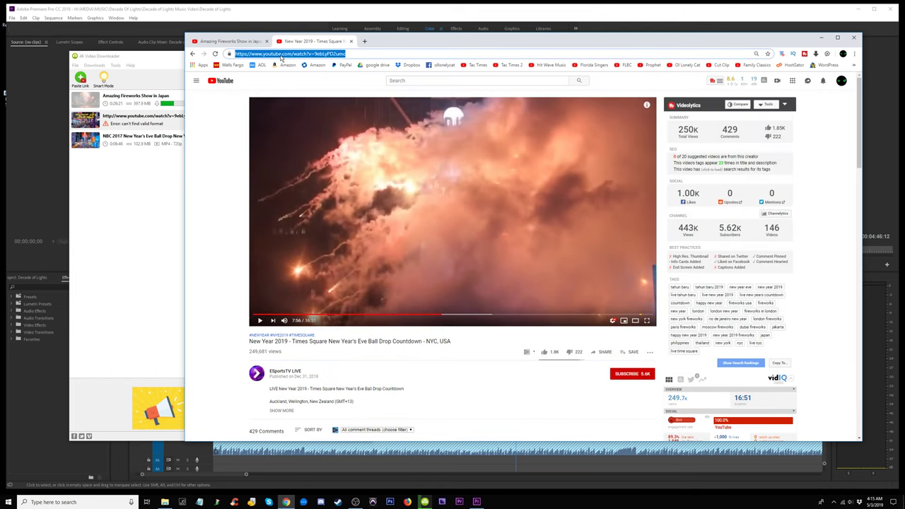
right_click(281, 54)
left_click(300, 94)
left_click(158, 169)
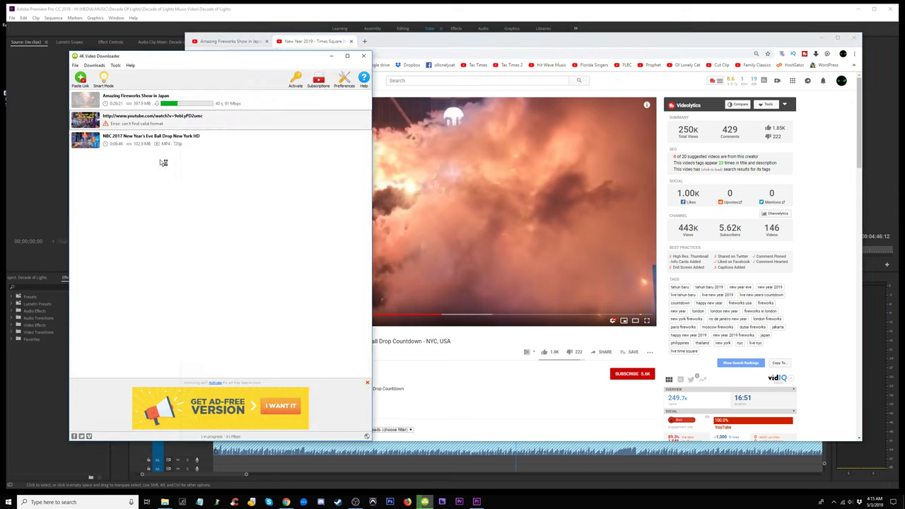
left_click(81, 79)
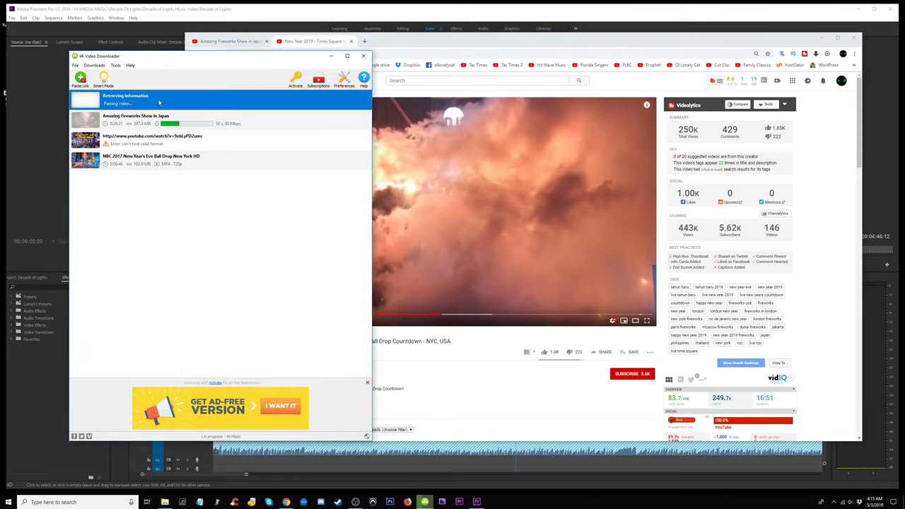
- Remove the failed link from the download list and return to the Amazing Fireworks Show in Japan video in the browser
left_click(365, 136)
left_click(479, 40)
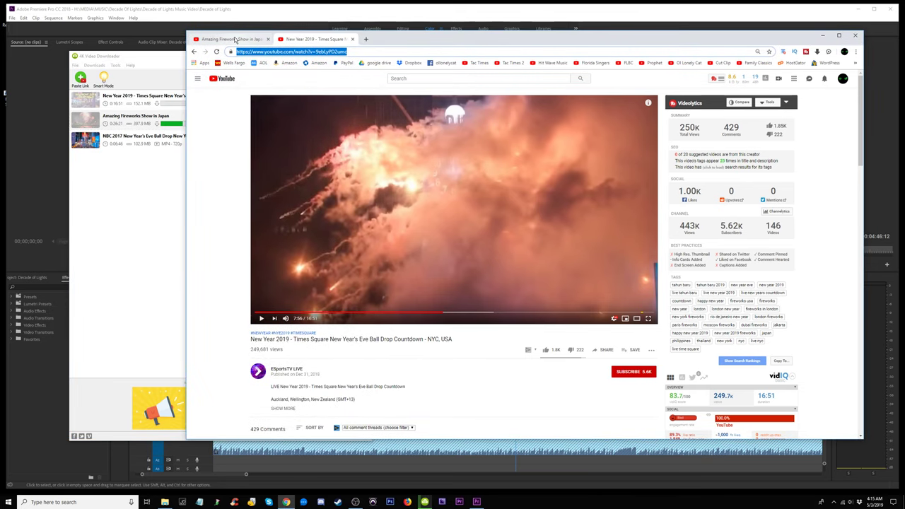
left_click(235, 40)
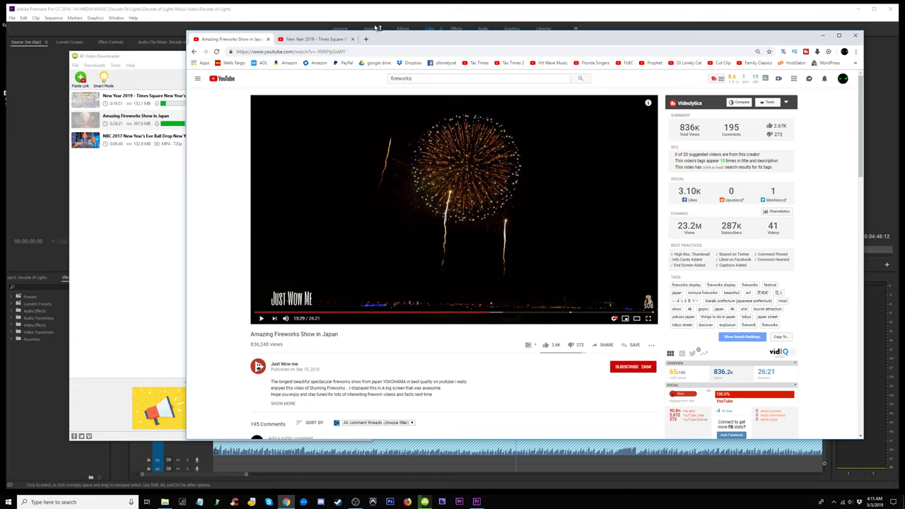
- Switch to the Decade of Lights sequence in Premiere Pro and move the playhead to 00;00;33;04 to view the dancing crowd clip
left_click_drag(393, 41, 399, 51)
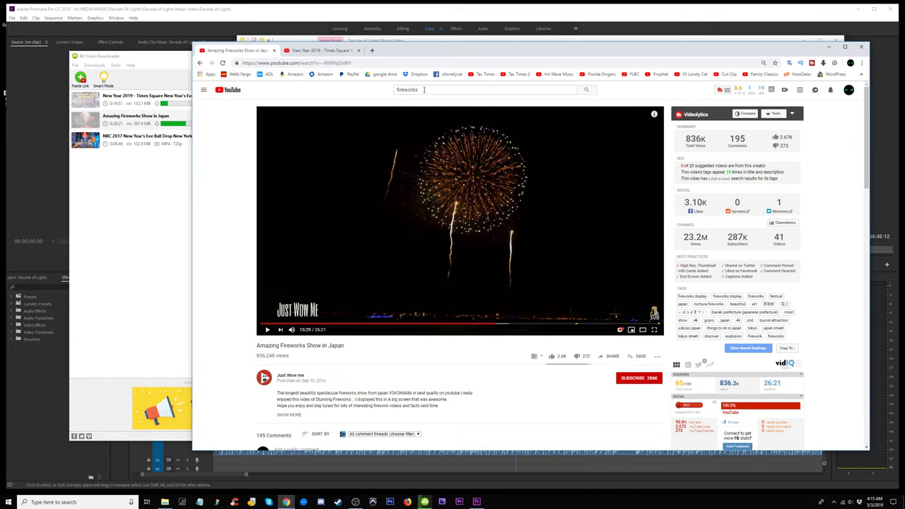
left_click_drag(425, 89, 397, 91)
left_click(351, 5)
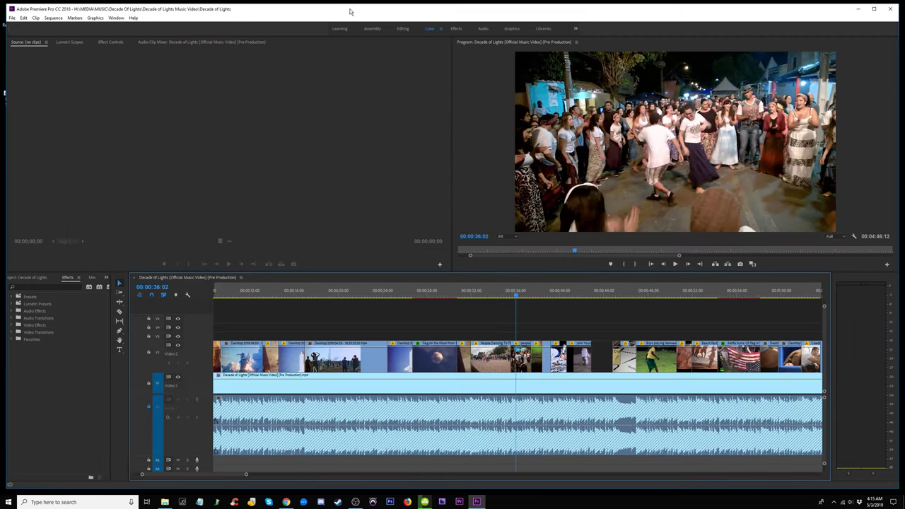
left_click_drag(501, 295, 484, 297)
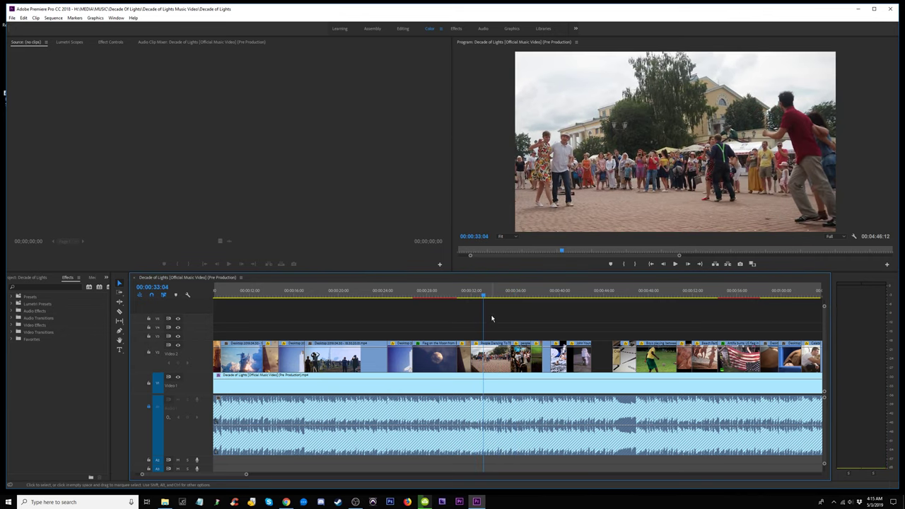
- Return to YouTube in the browser and search for "concert"
left_click(283, 503)
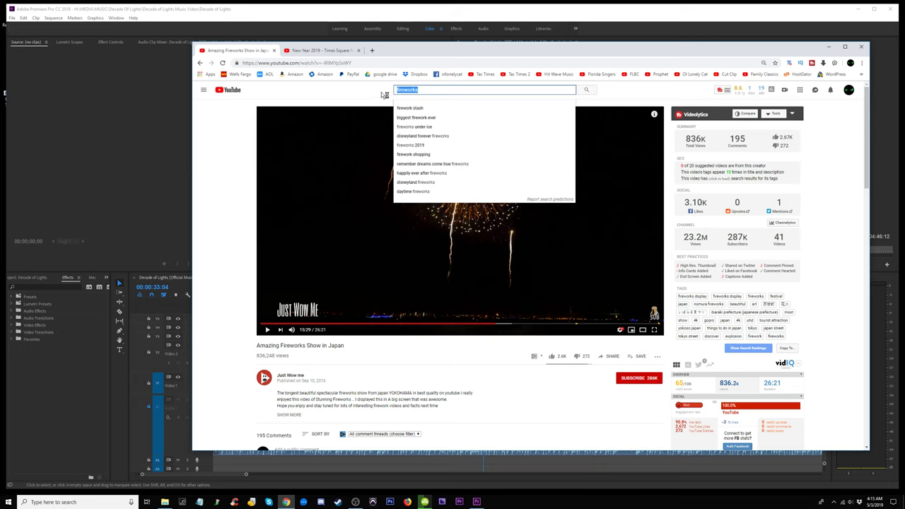
type("concert")
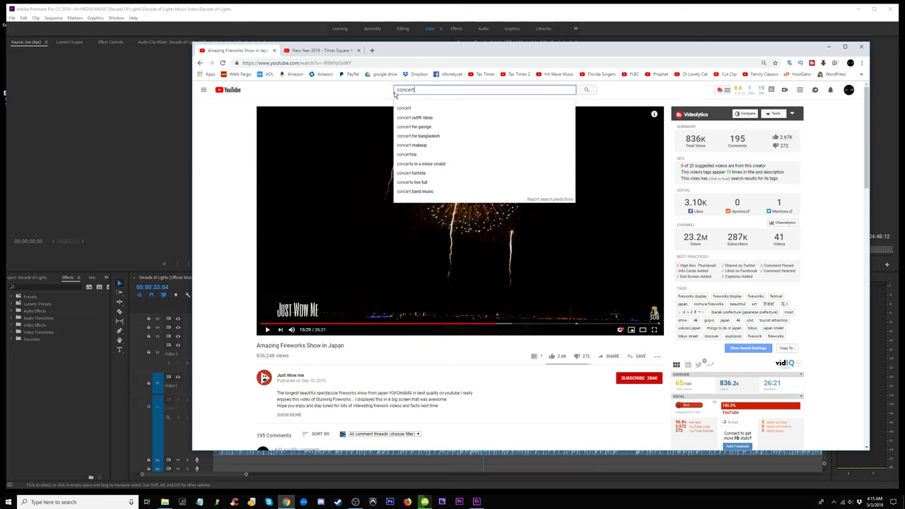
key("Return")
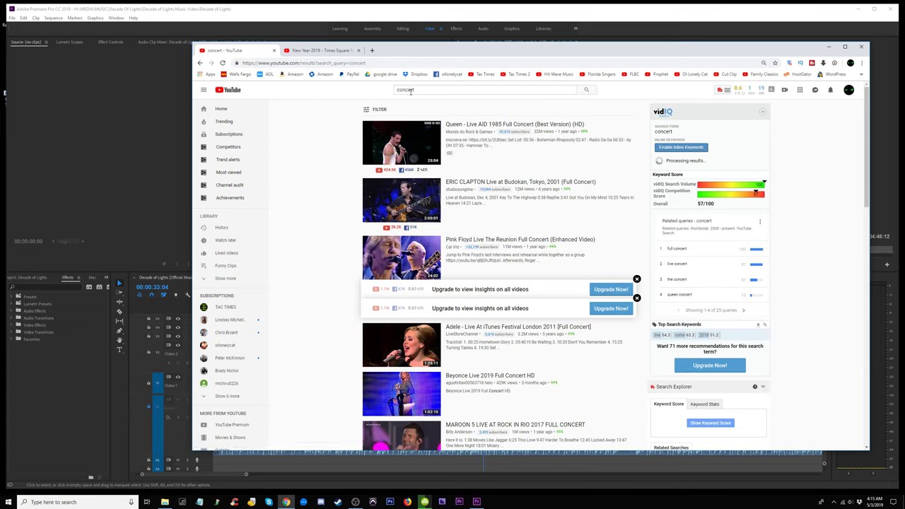
- Replace the YouTube search term with "sunfest" and run the search
left_click(423, 89)
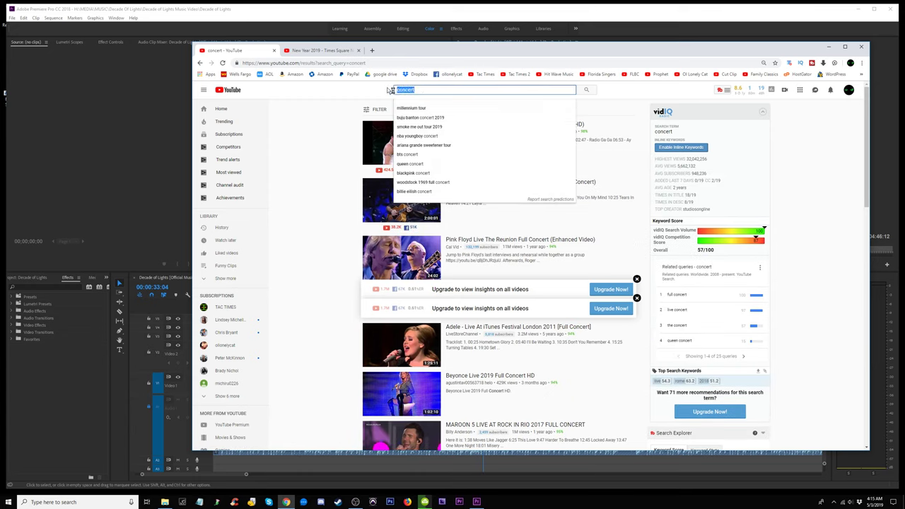
left_click(311, 119)
left_click_drag(428, 88, 403, 88)
type("sunfest")
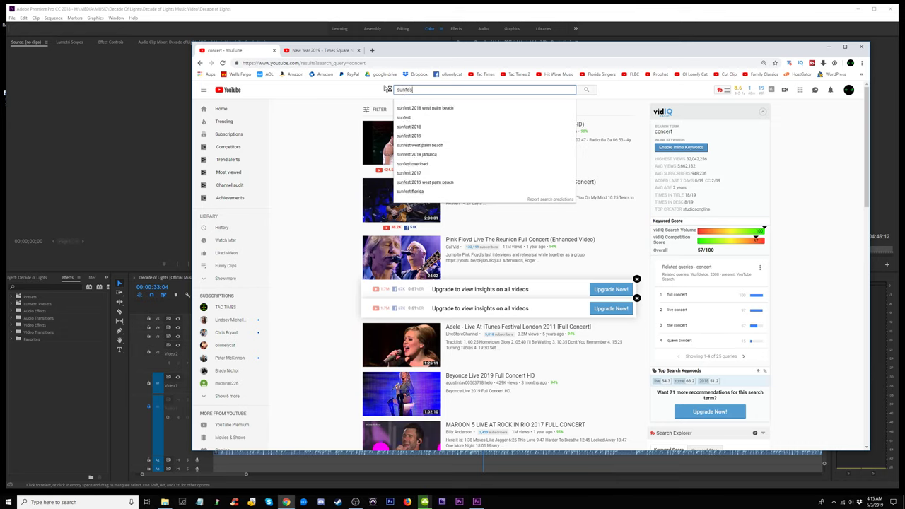
key("Return")
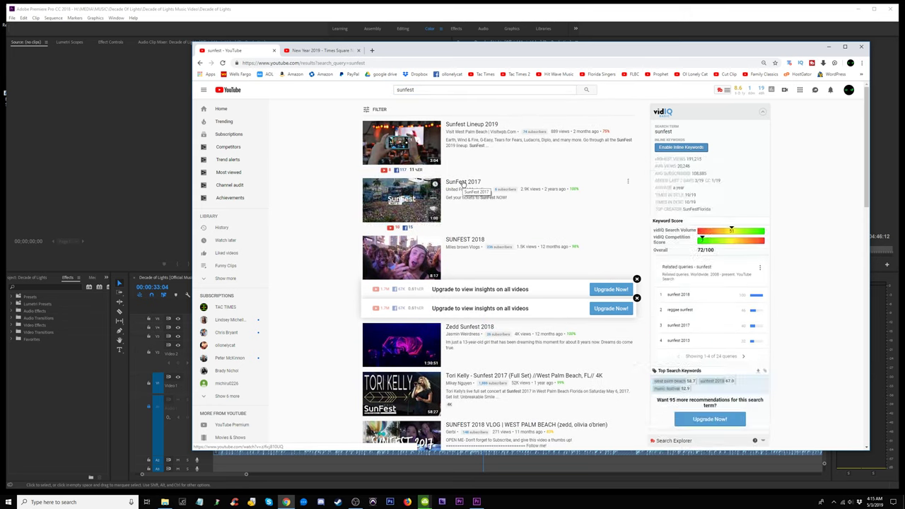
- Open the SunFest 2017 and SUNFEST 2018 results in separate tabs and skim through the 2017 video's stage and crowd shots
middle_click(465, 239)
left_click(407, 51)
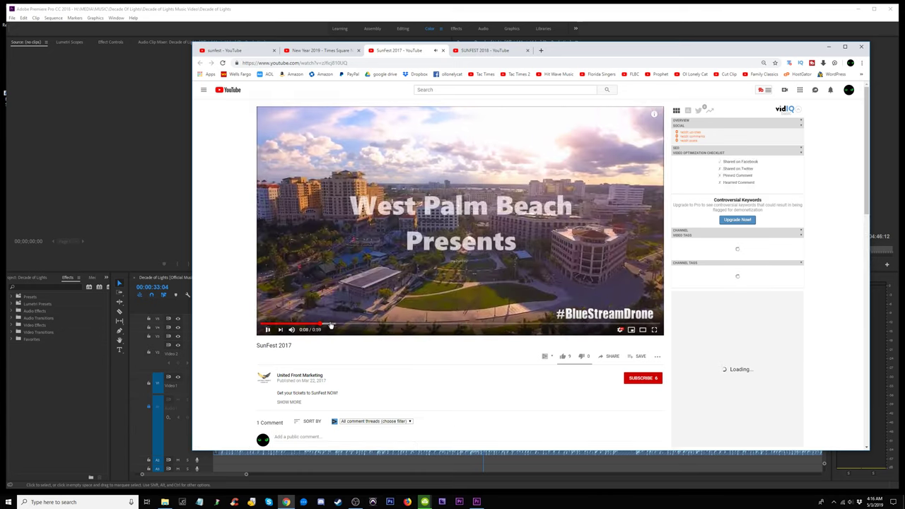
left_click(420, 326)
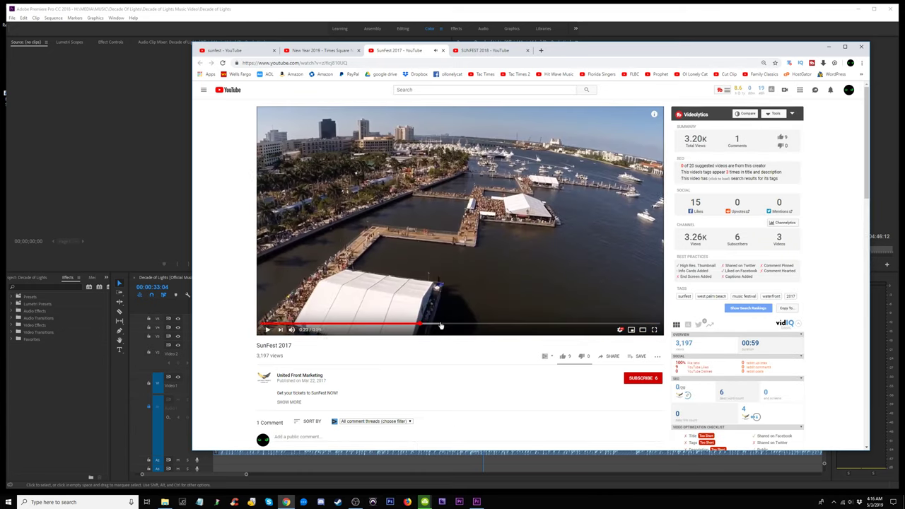
left_click(464, 325)
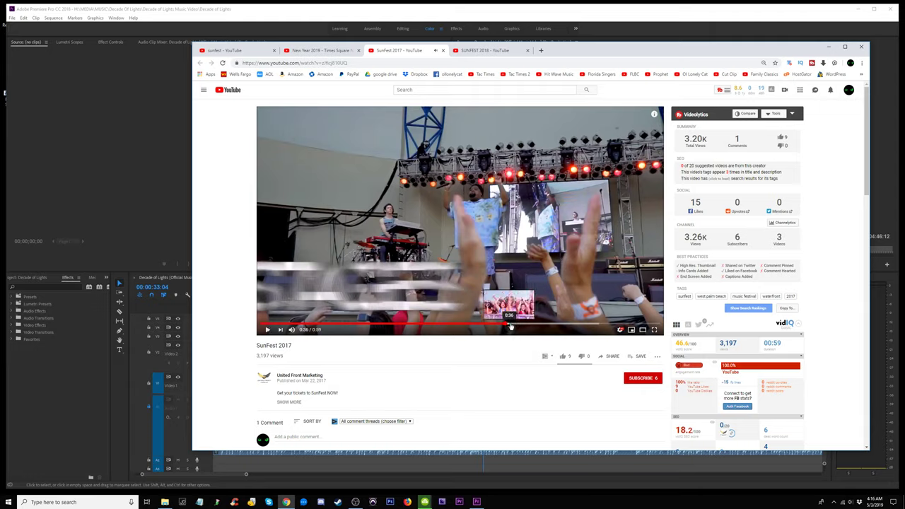
left_click(510, 324)
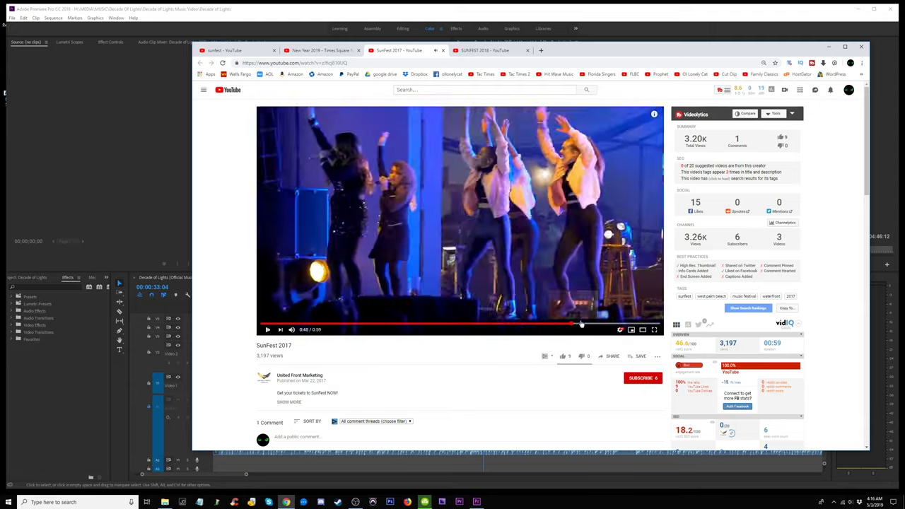
left_click(594, 325)
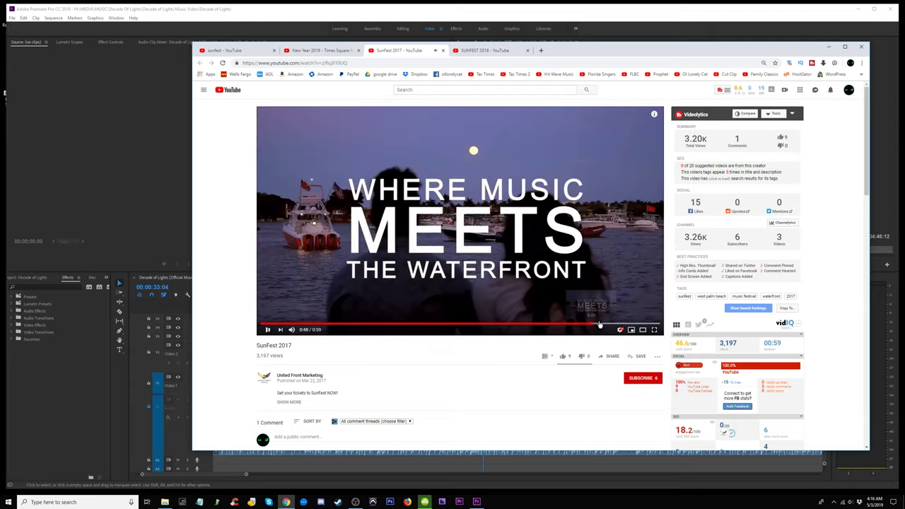
left_click(578, 325)
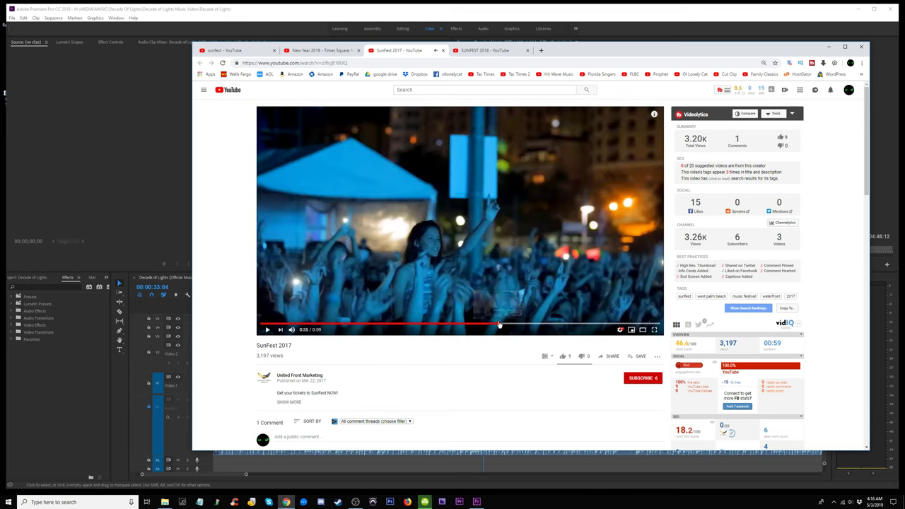
left_click(493, 324)
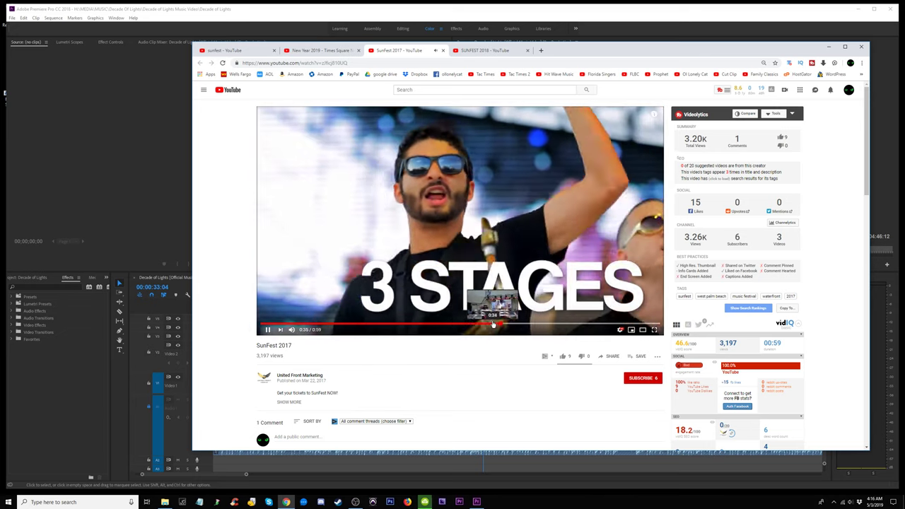
left_click(485, 325)
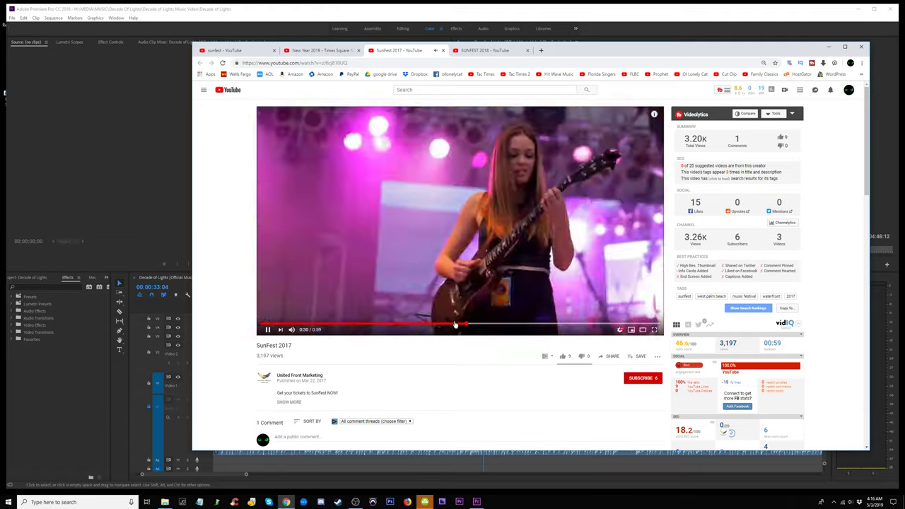
- Copy the SunFest 2017 video's web address and add the link to 4K Video Downloader
left_click(297, 63)
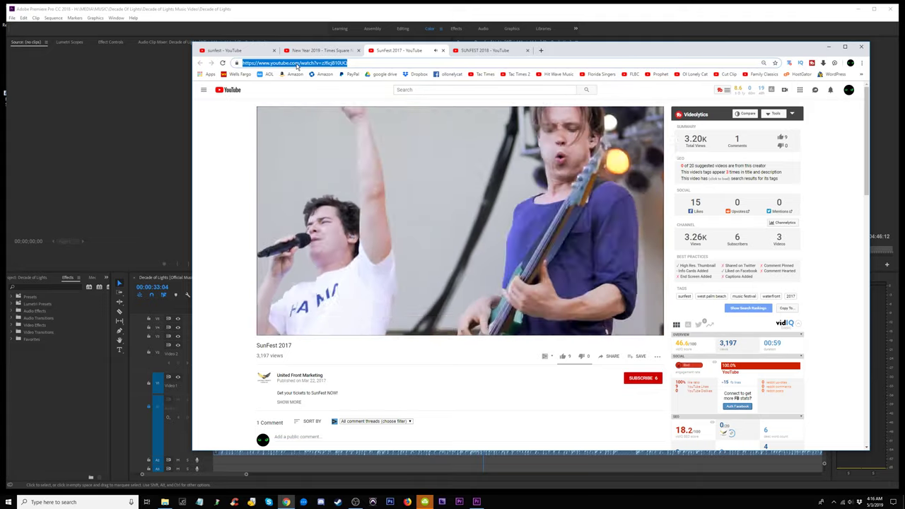
right_click(298, 63)
left_click(424, 502)
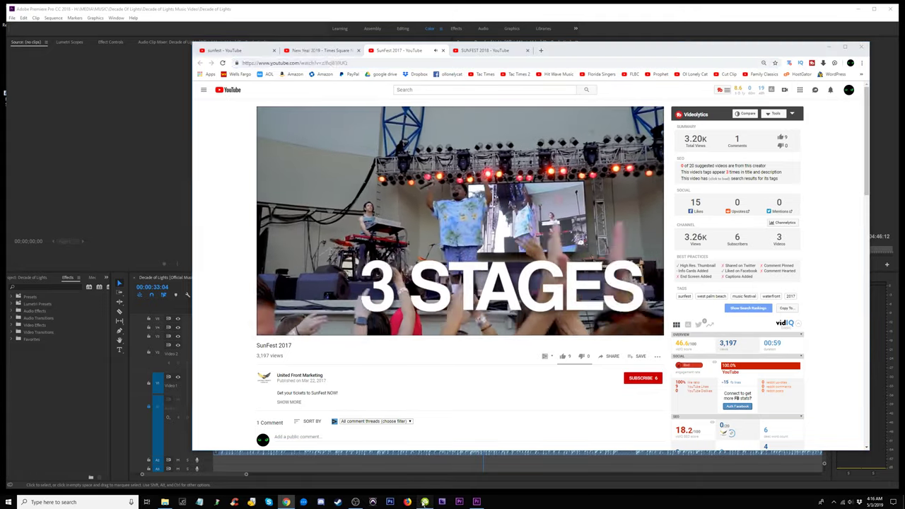
left_click(81, 80)
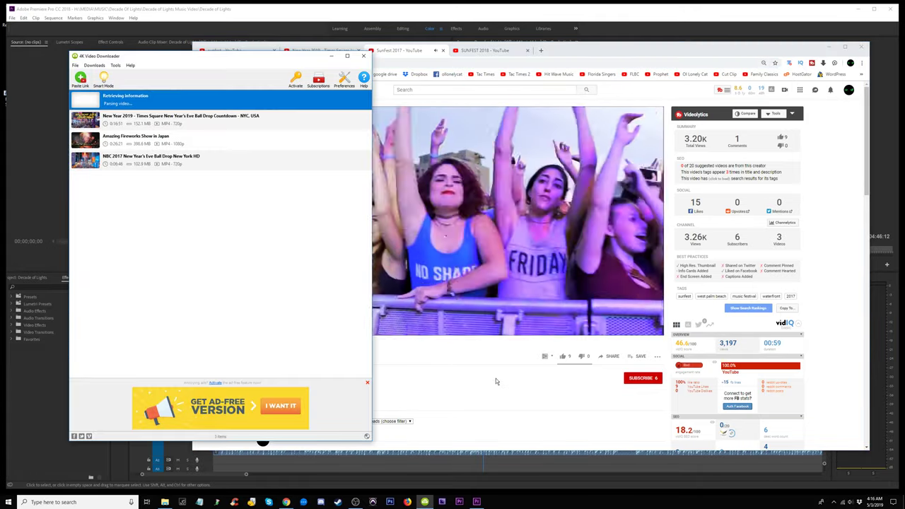
- Close the SunFest 2017 video in the browser and skim through SUNFEST 2018 for usable crowd footage
left_click(500, 382)
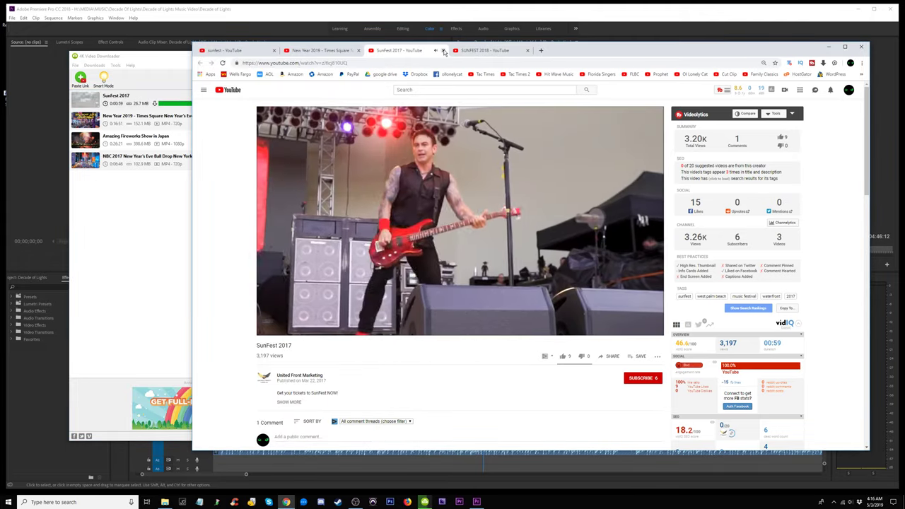
left_click(444, 51)
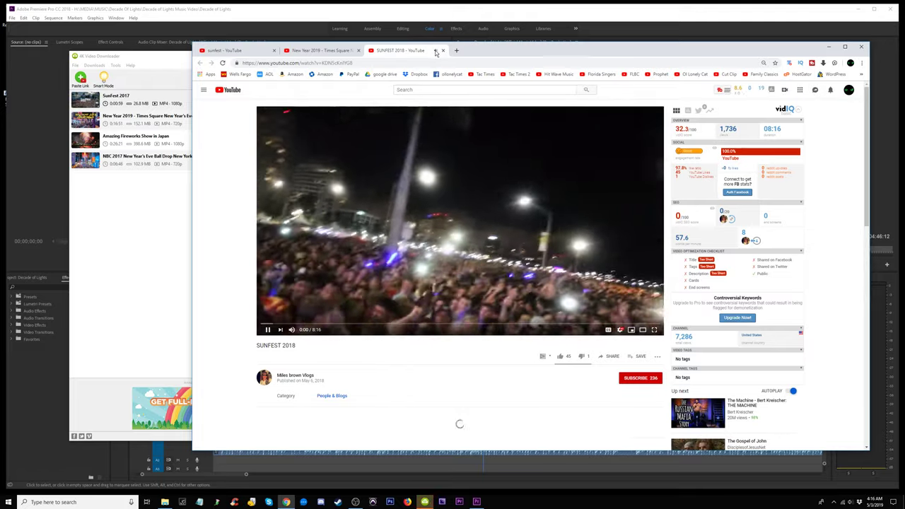
left_click(359, 324)
left_click_drag(368, 329, 566, 327)
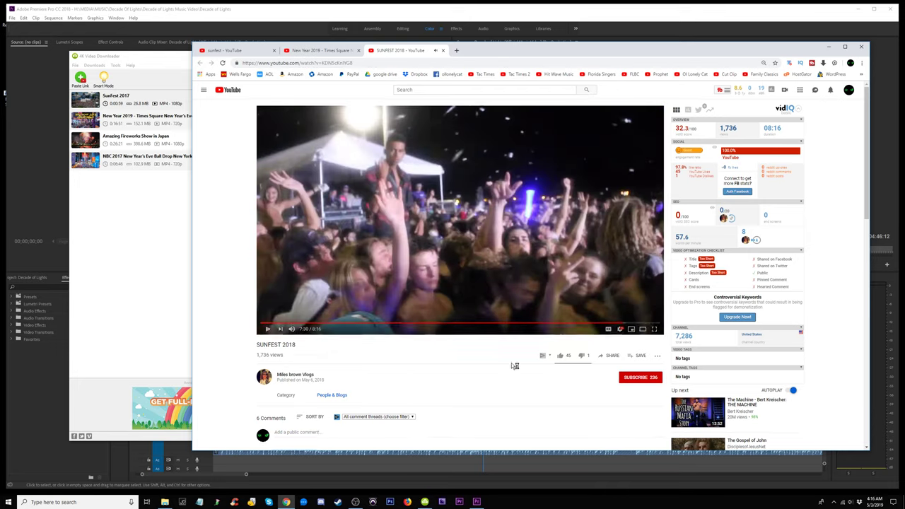
scroll(512, 363, "down", 4)
scroll(344, 211, "up", 3)
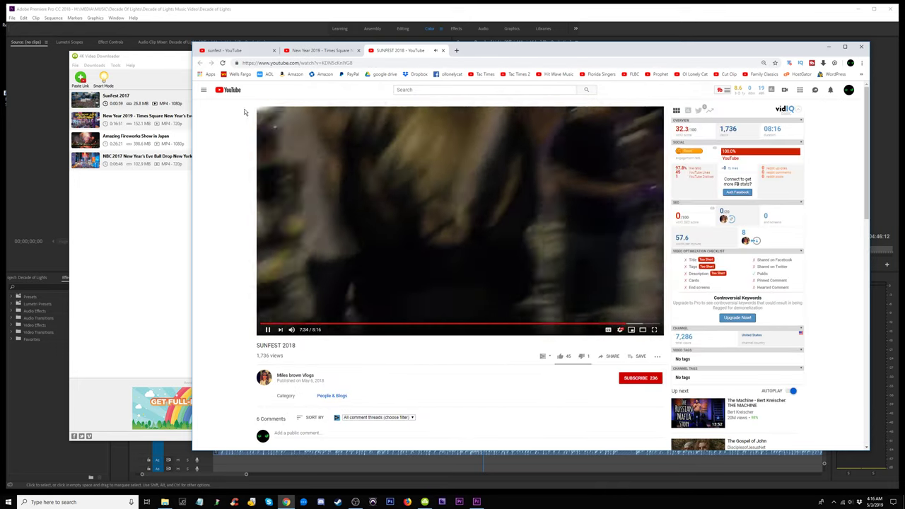
left_click(591, 326)
left_click_drag(591, 325, 461, 325)
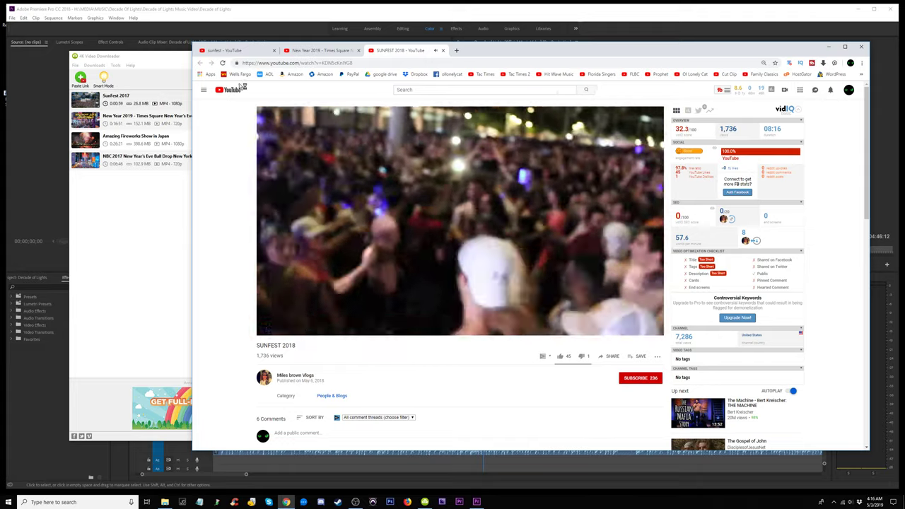
- Close the SUNFEST 2018 and New Year 2019 videos and open SunFest 2019 - Get Pumped! from the sunfest results
left_click(443, 51)
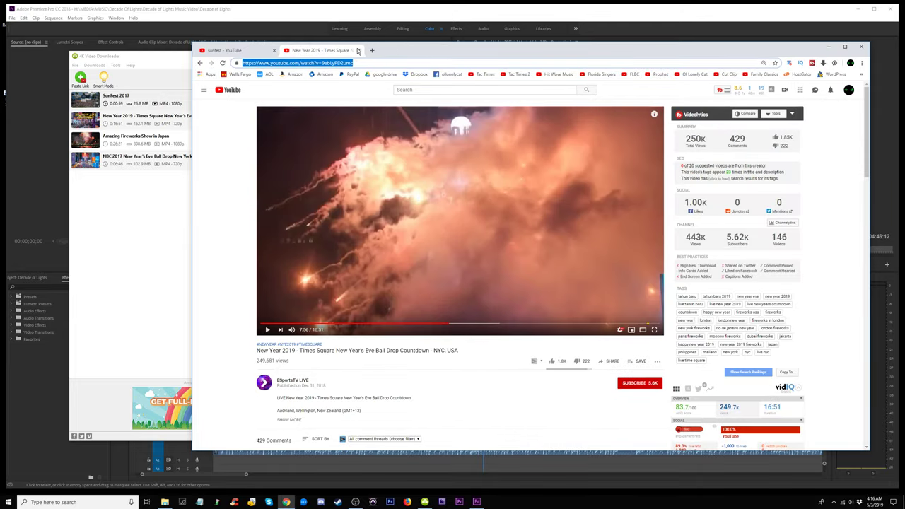
left_click(357, 50)
scroll(479, 290, "down", 3)
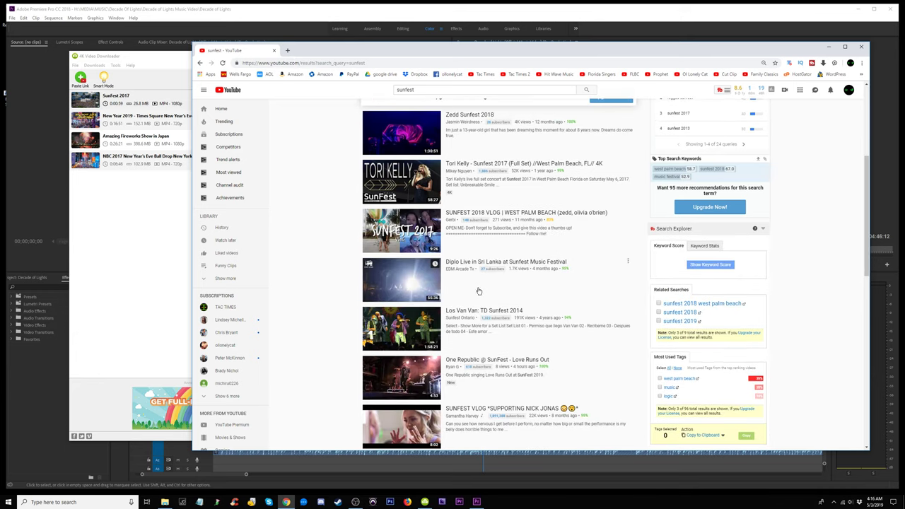
scroll(476, 289, "down", 5)
scroll(476, 289, "down", 3)
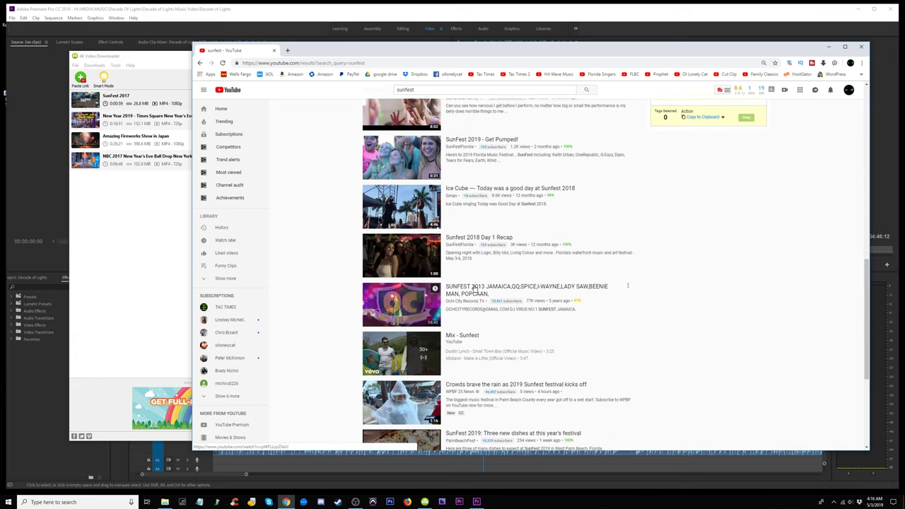
left_click(489, 141)
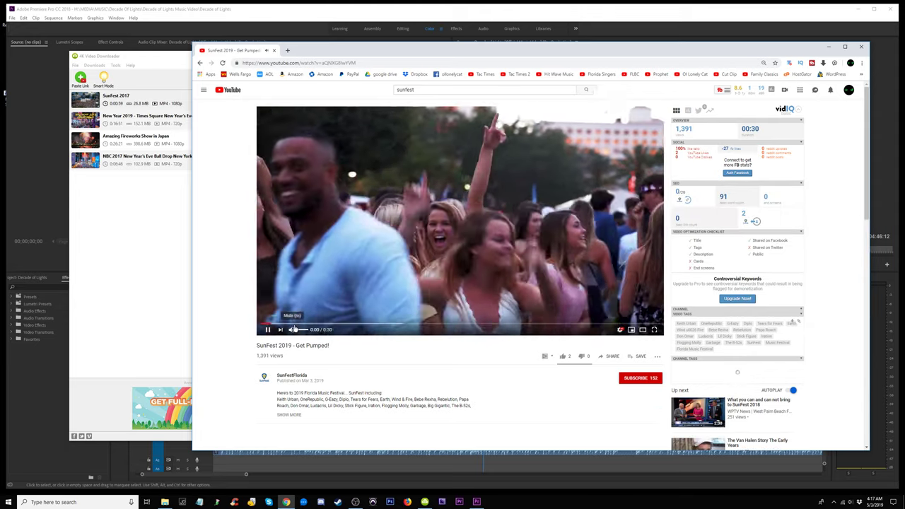
- Skim SunFest 2019 - Get Pumped!, pause it at 0:17, and add its copied web address to 4K Video Downloader
left_click_drag(356, 322, 459, 324)
left_click(493, 301)
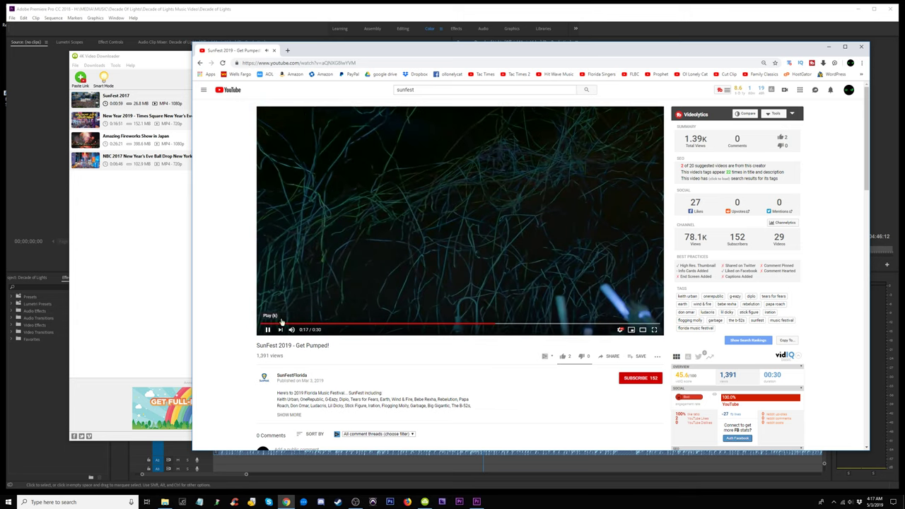
left_click(306, 62)
right_click(298, 61)
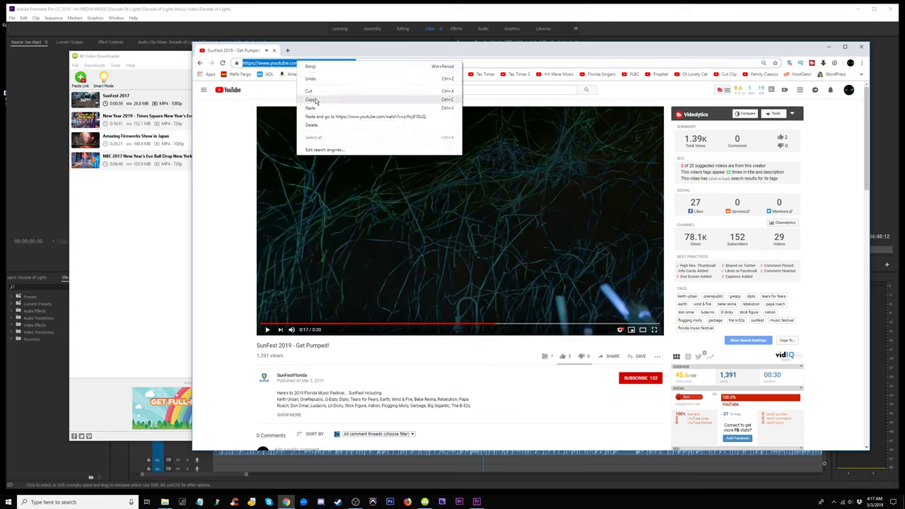
left_click(314, 99)
left_click(80, 78)
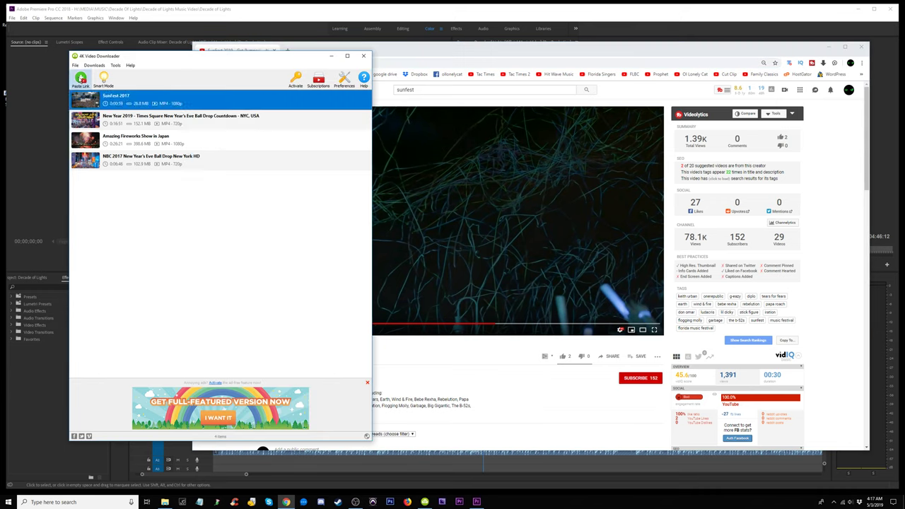
- Return to the browser and look through the suggested videos for SunFest 2019 - Get Pumped! for more crowd footage
left_click(446, 51)
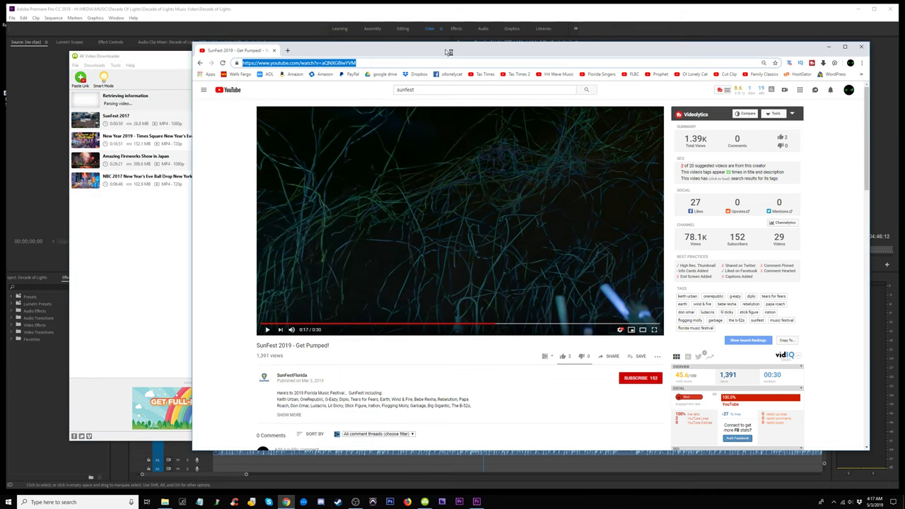
scroll(489, 193, "down", 15)
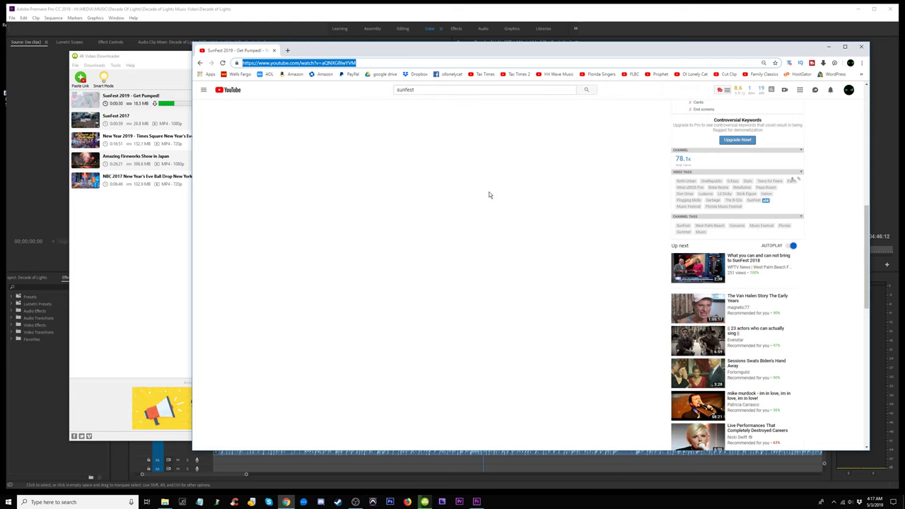
scroll(488, 193, "down", 10)
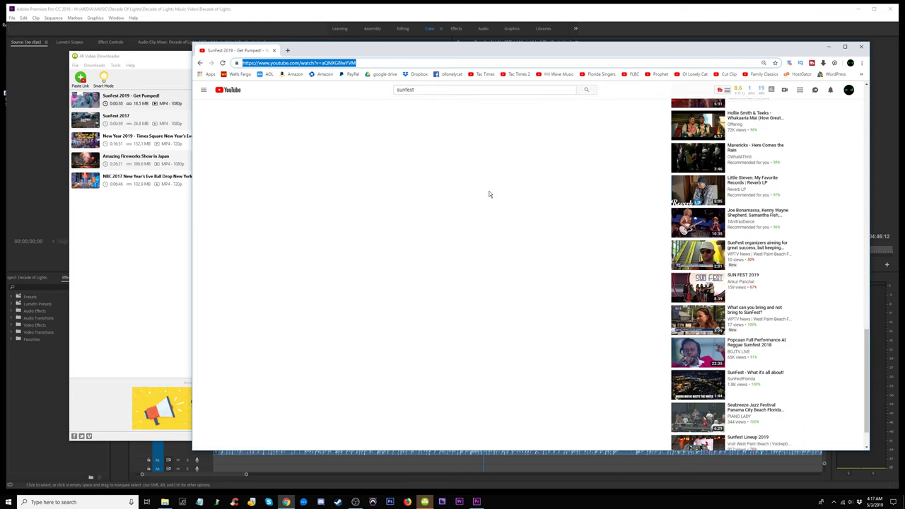
scroll(488, 193, "down", 10)
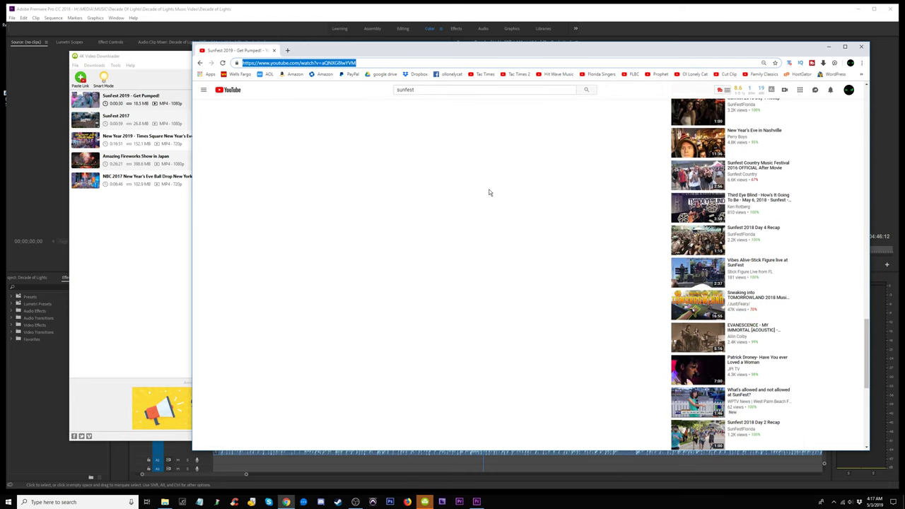
scroll(489, 193, "down", 10)
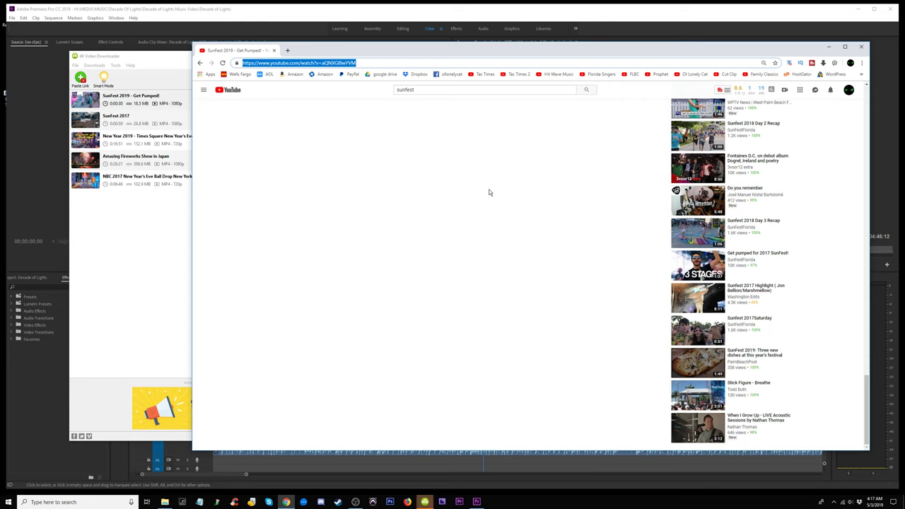
scroll(489, 193, "up", 20)
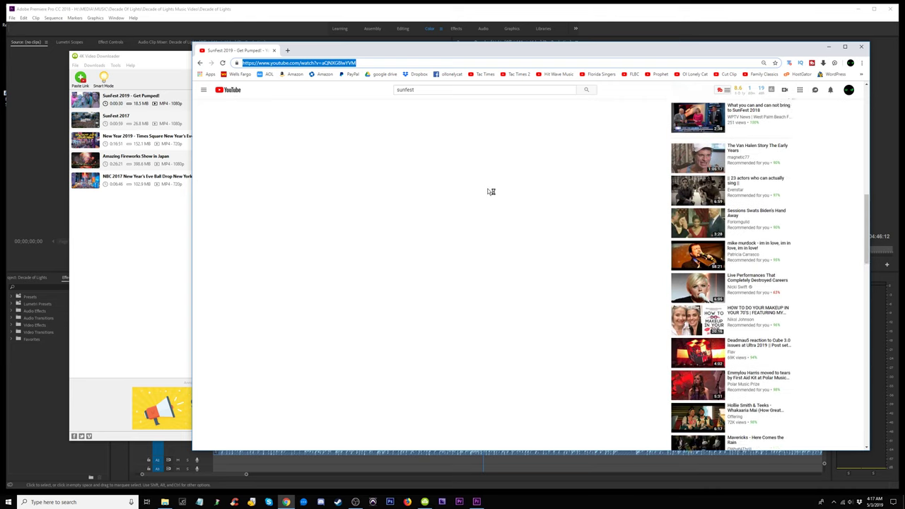
- Search YouTube for "day crowd sunfest" and look through the results for daytime crowd footage
left_click(398, 90)
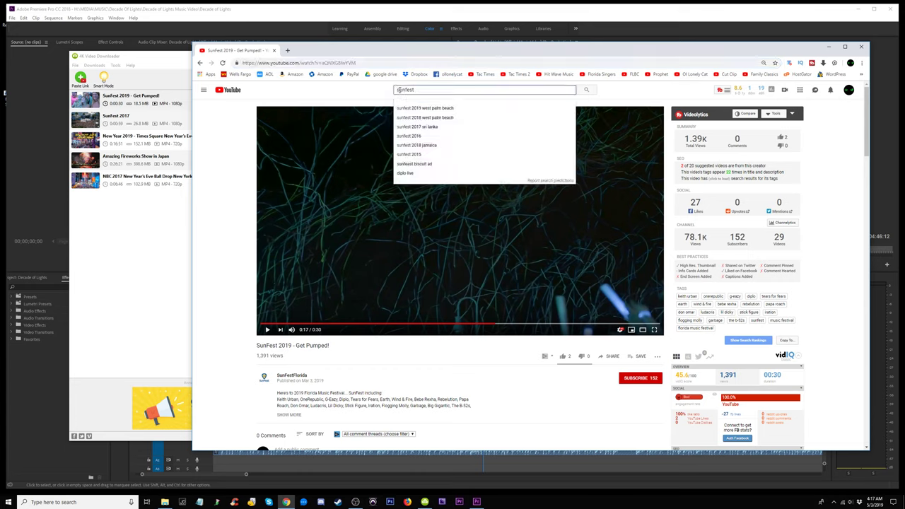
type("diy ")
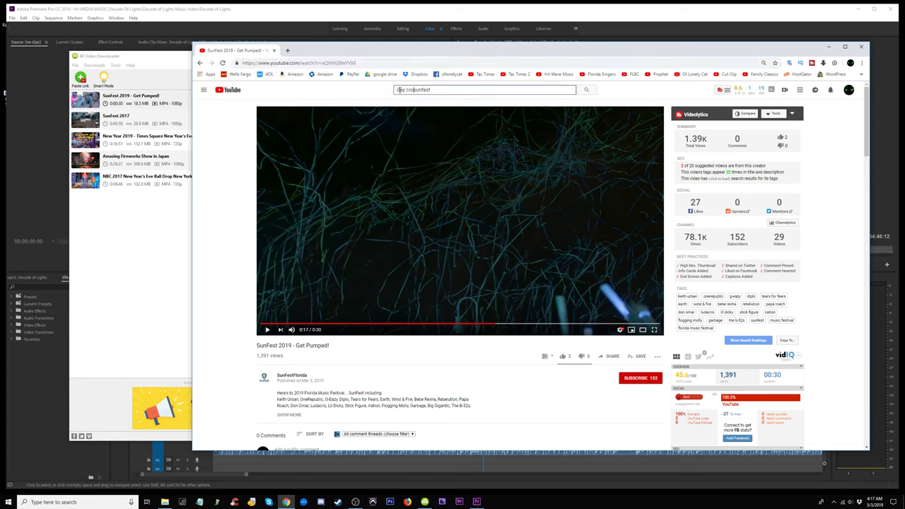
type("crowd")
key("Return")
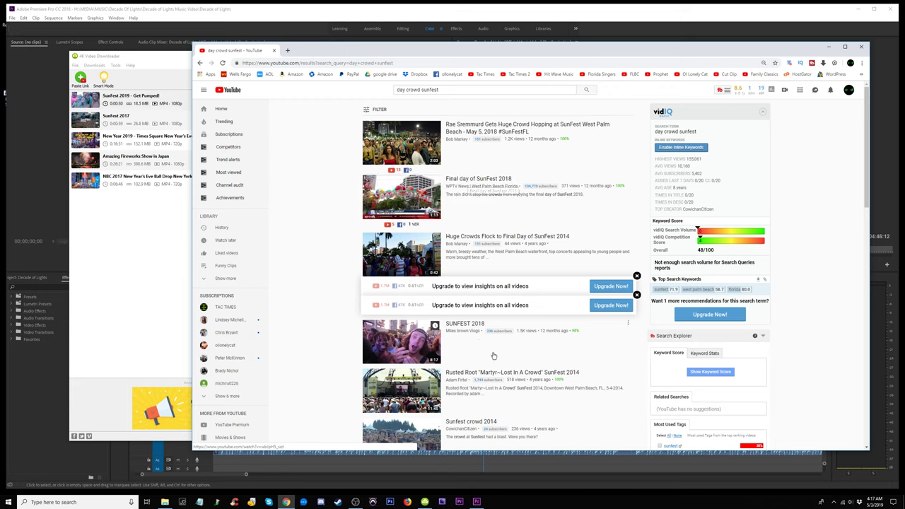
scroll(491, 354, "down", 3)
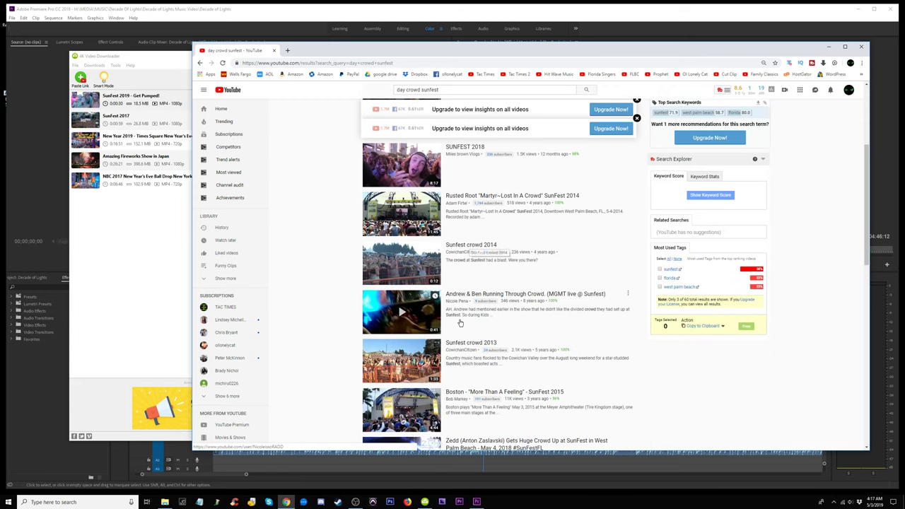
scroll(460, 323, "down", 3)
scroll(460, 326, "up", 4)
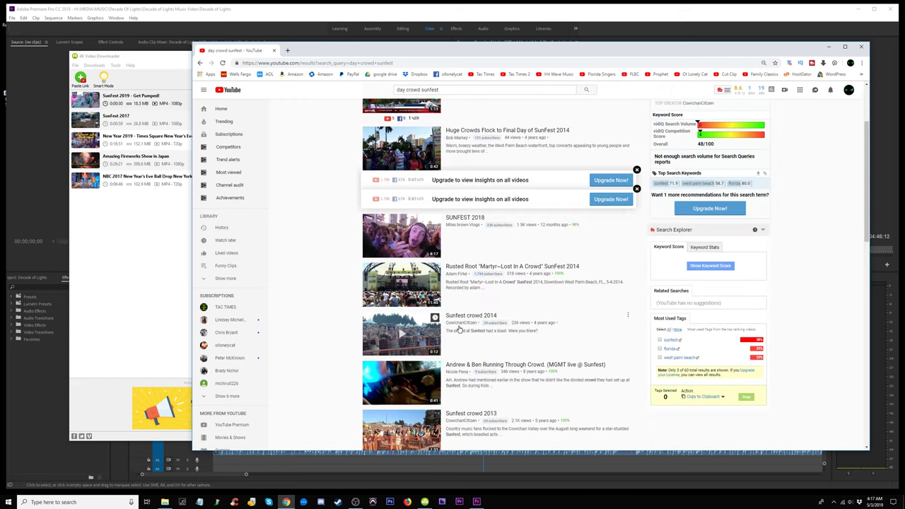
scroll(459, 329, "up", 3)
- Replace the search term with "day concert crowd" and run the YouTube search
double_click(429, 90)
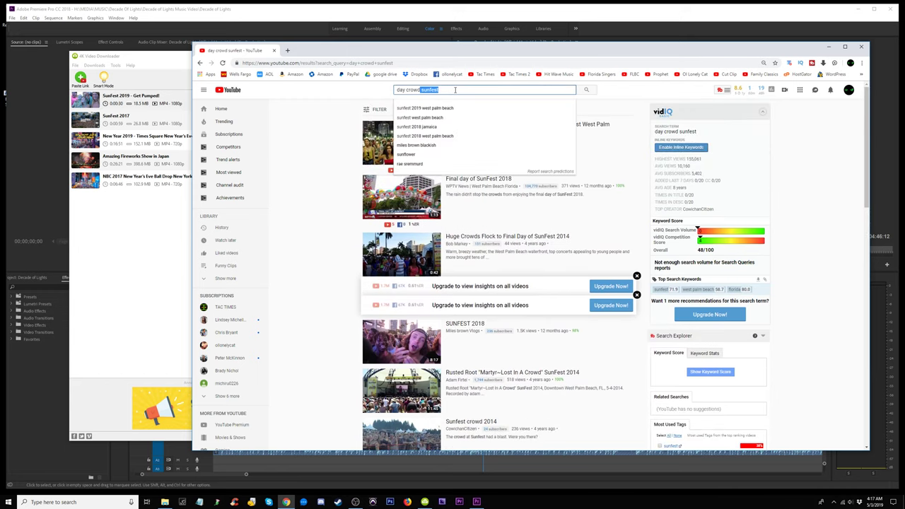
key("BackSpace")
key("BackSpace")
key("BackSpace")
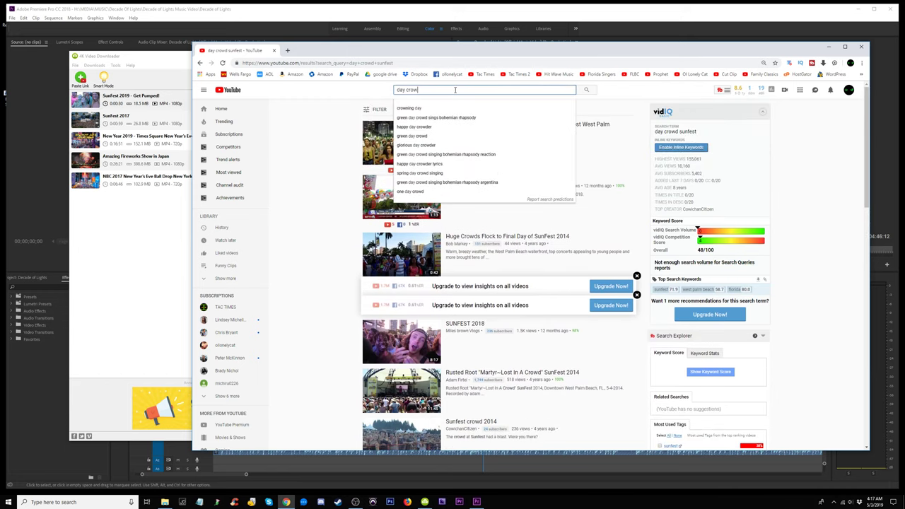
key("BackSpace")
key("BackSpace")
key("BackSpace")
key("BackSpace")
type("concert crowd")
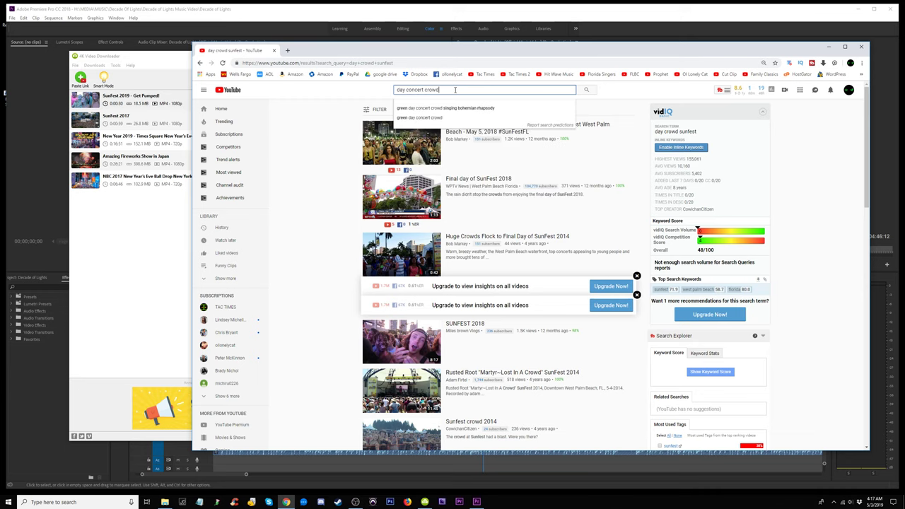
key("Return")
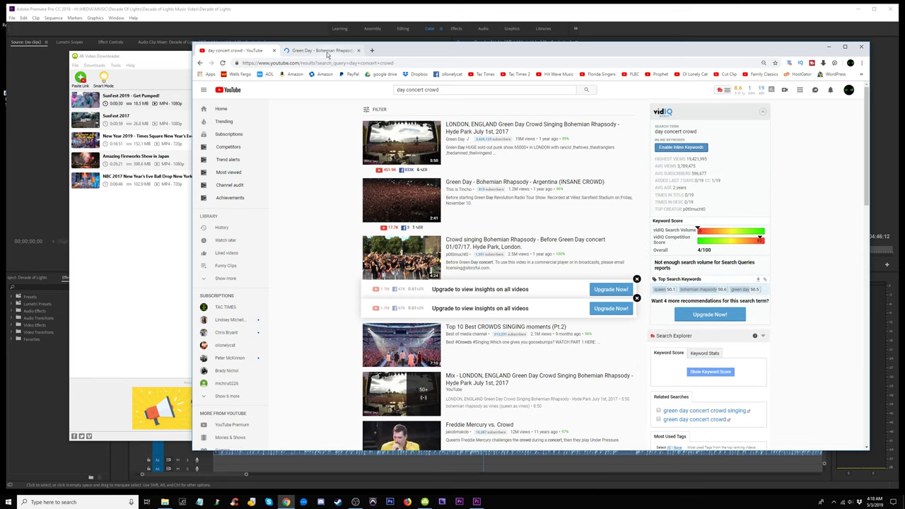
- Open Green Day - Bohemian Rhapsody - Argentina (INSANE CROWD), skip its ad, skim the crowd shots, and pause at 1:35
left_click(327, 53)
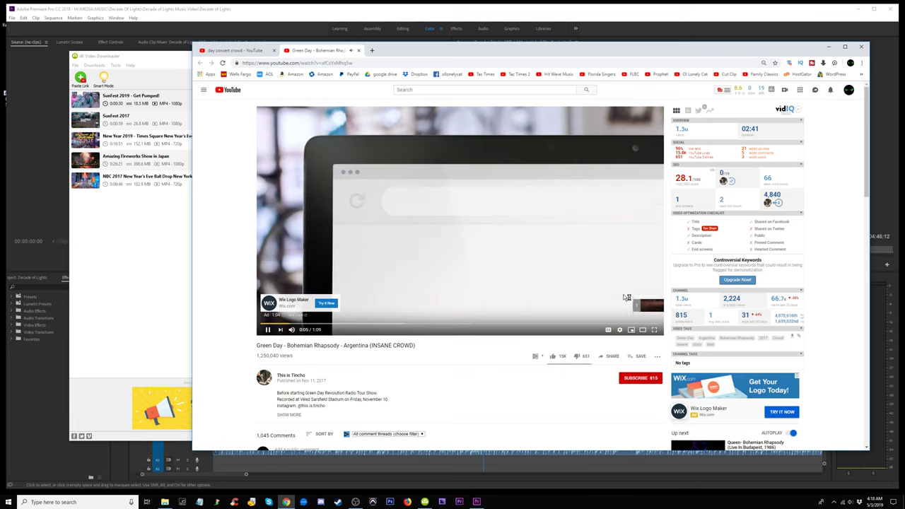
left_click(648, 304)
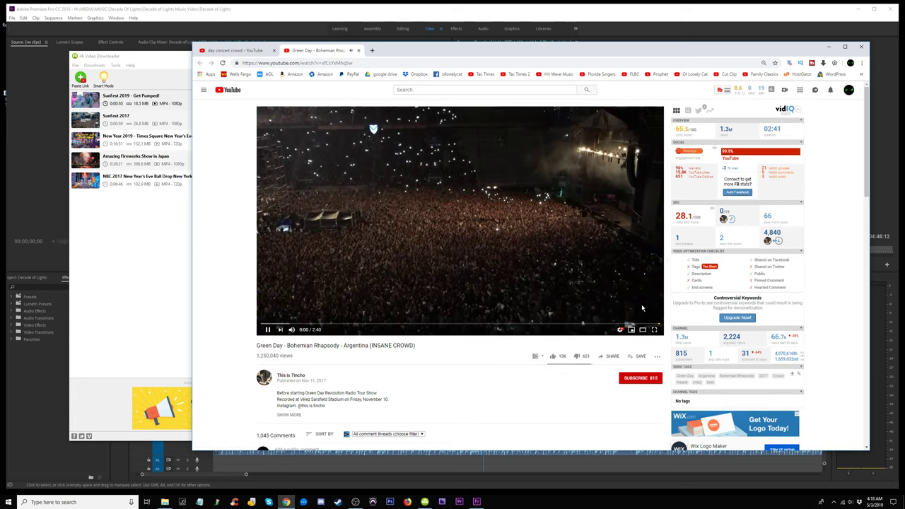
left_click(338, 325)
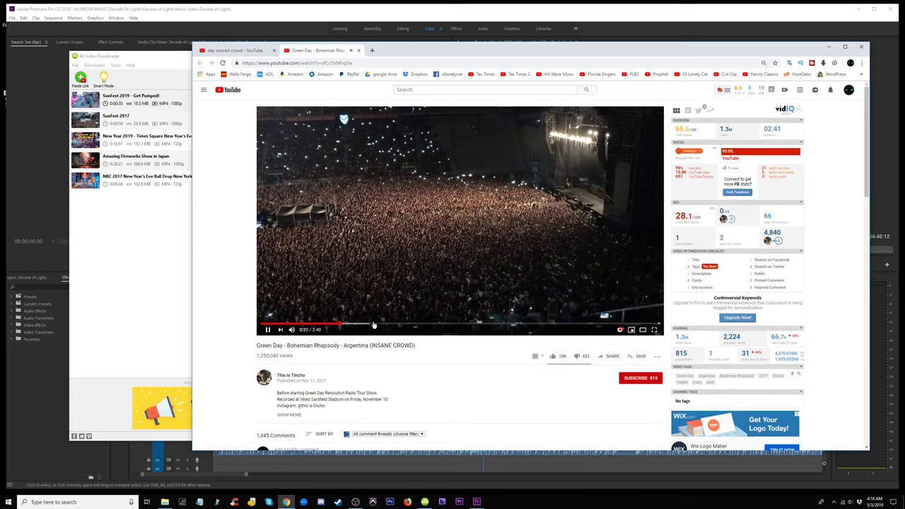
left_click_drag(373, 325, 460, 325)
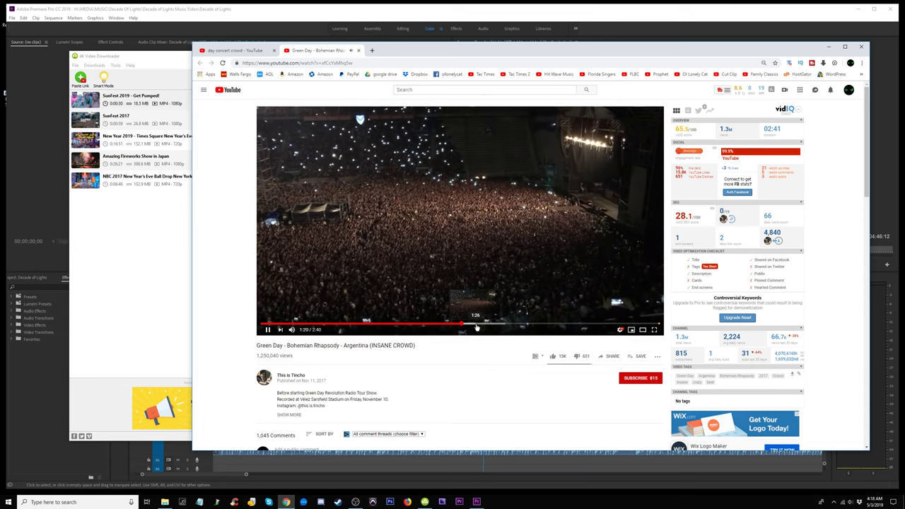
left_click(499, 325)
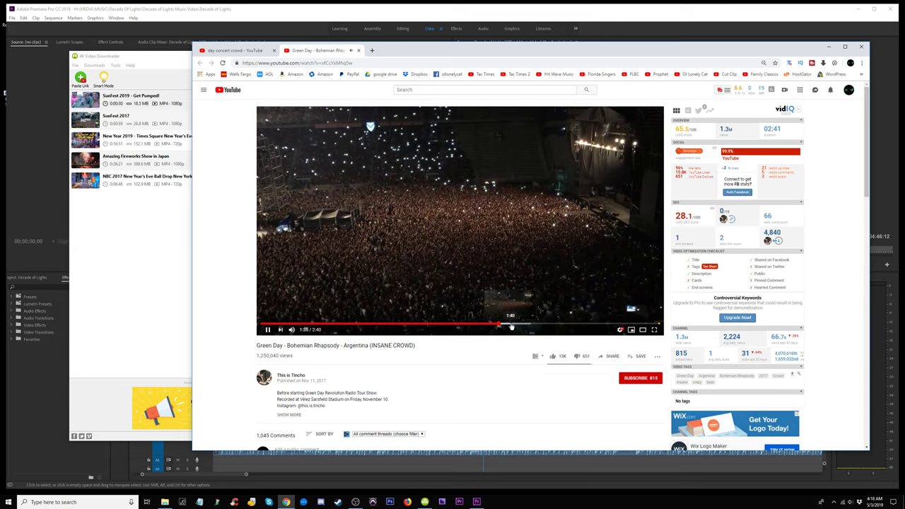
left_click(511, 326)
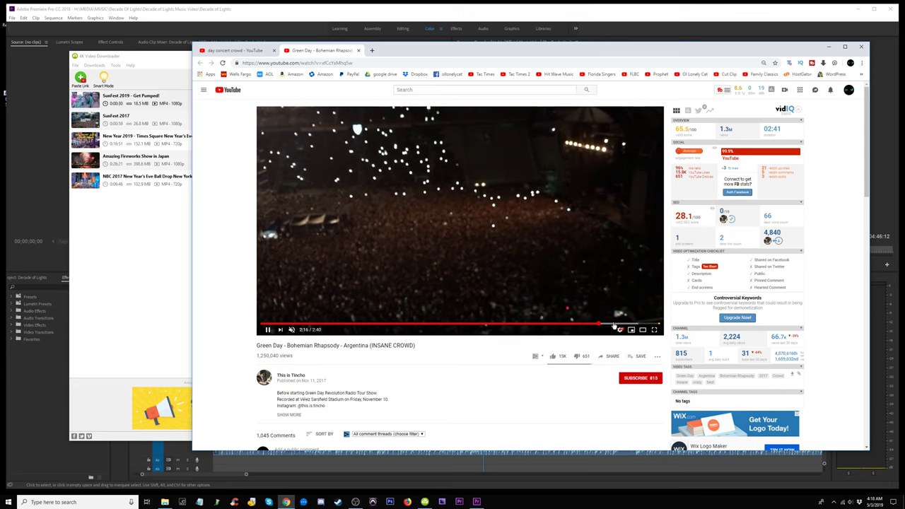
left_click(499, 326)
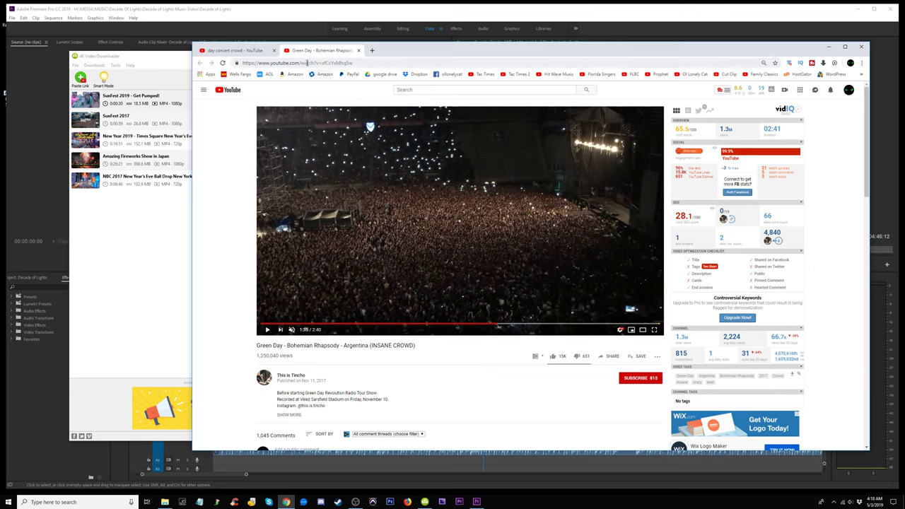
- Copy the Argentina (INSANE CROWD) video's web address and try adding the link to 4K Video Downloader
right_click(306, 63)
left_click(322, 95)
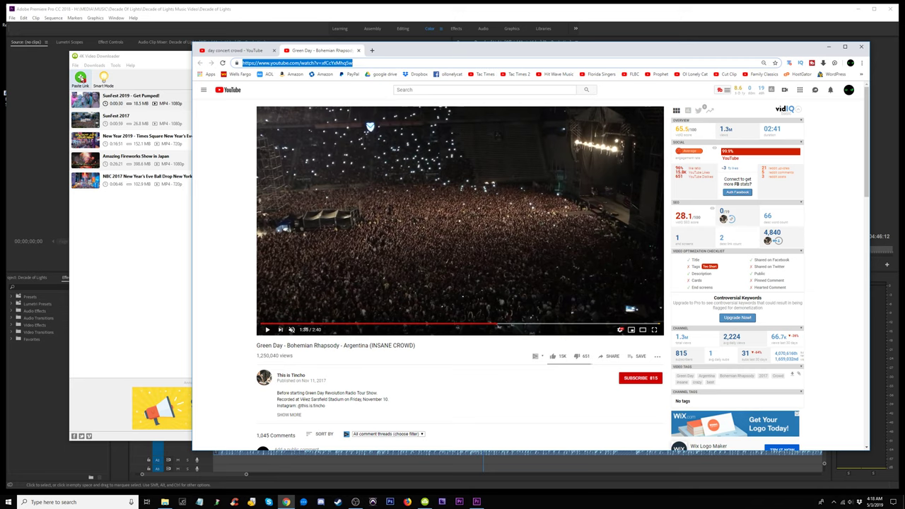
left_click(80, 78)
- Open Green Day @ Emirates Stadium and Over 15,000 Singing "Don't Stop Believin'" in new tabs from the day concert crowd results
left_click(543, 387)
scroll(542, 388, "down", 15)
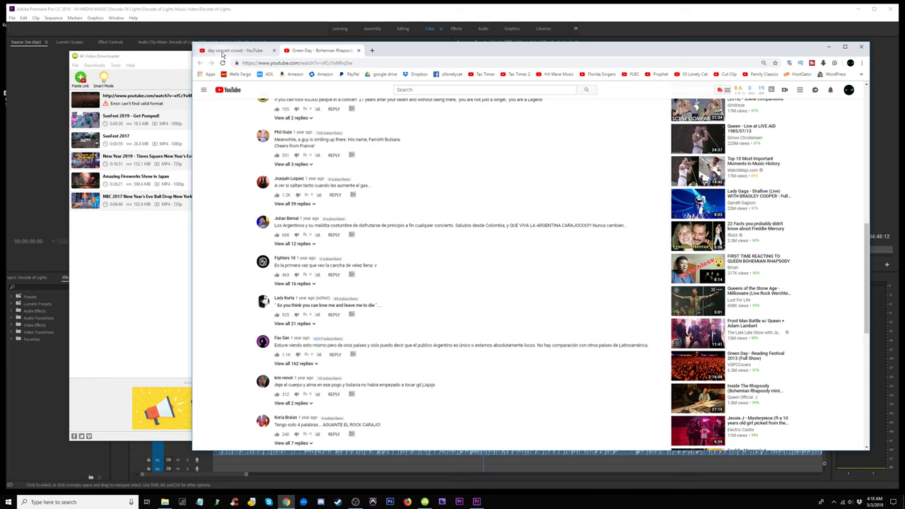
left_click(223, 51)
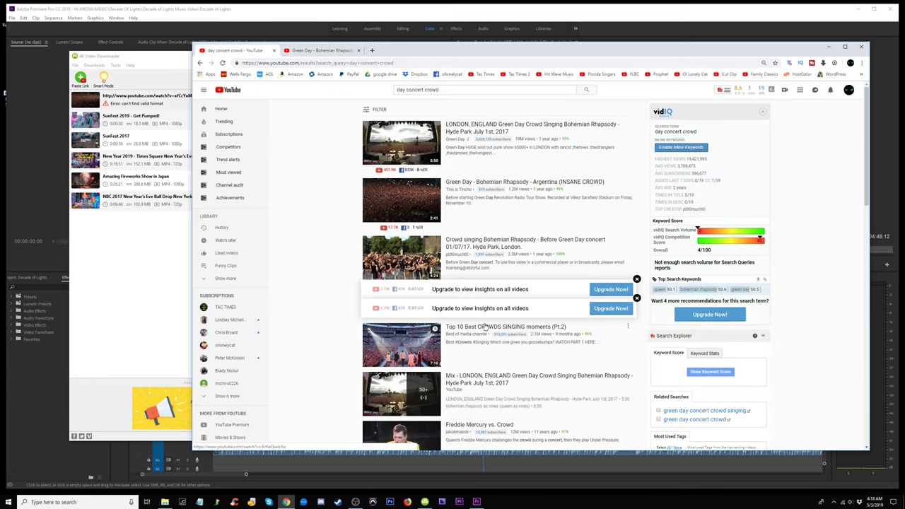
scroll(411, 304, "down", 3)
scroll(409, 303, "down", 2)
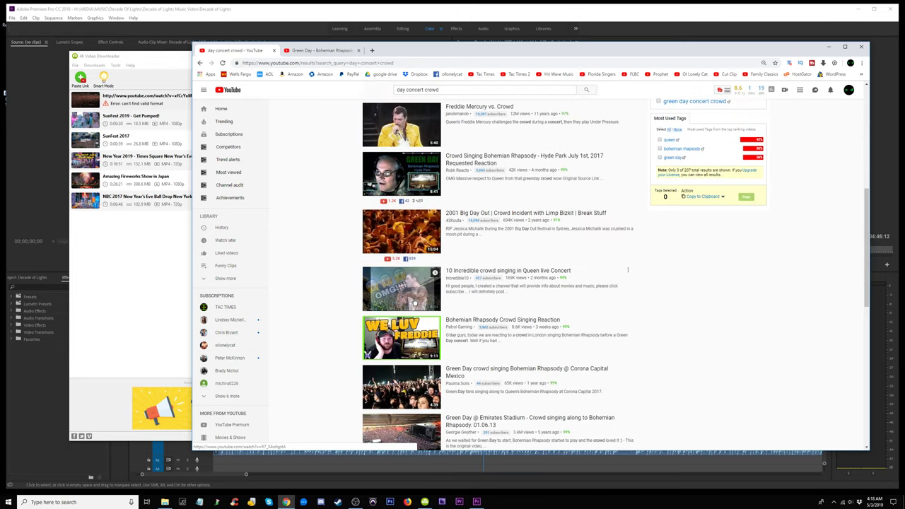
scroll(416, 303, "down", 2)
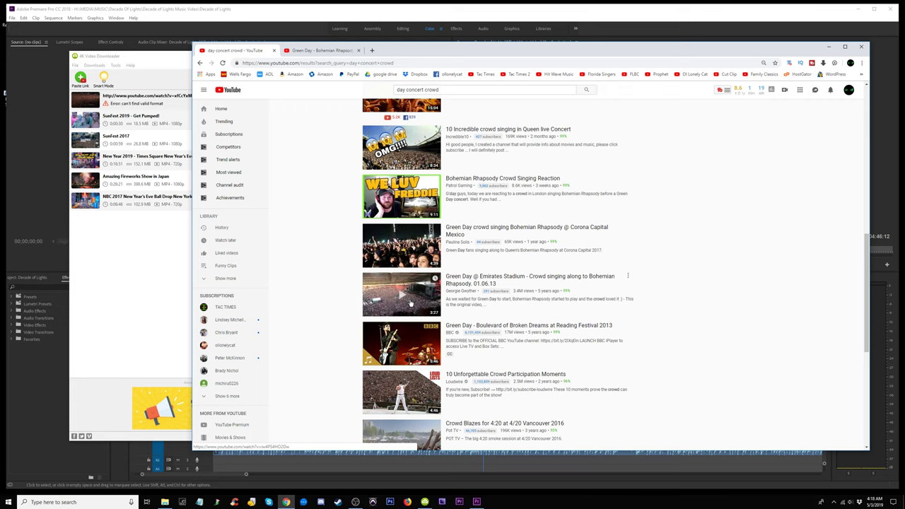
scroll(410, 303, "down", 1)
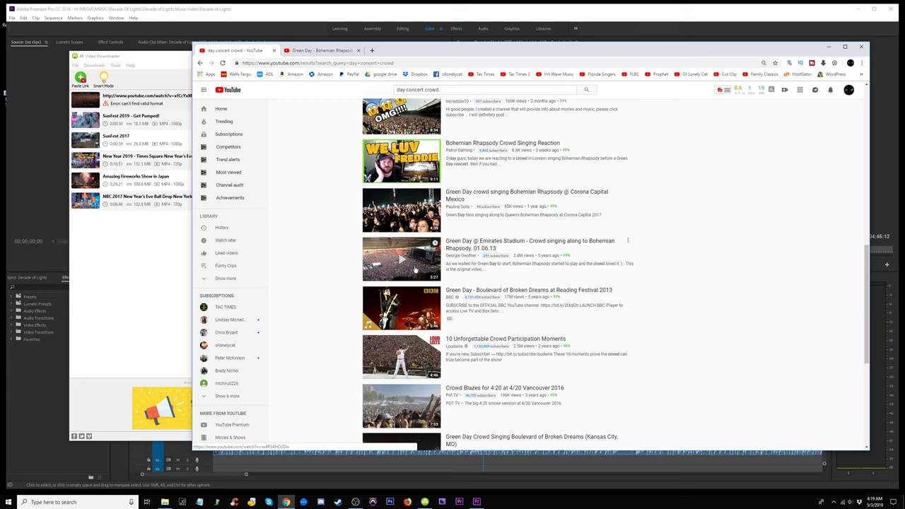
scroll(444, 320, "down", 6)
scroll(444, 324, "down", 1)
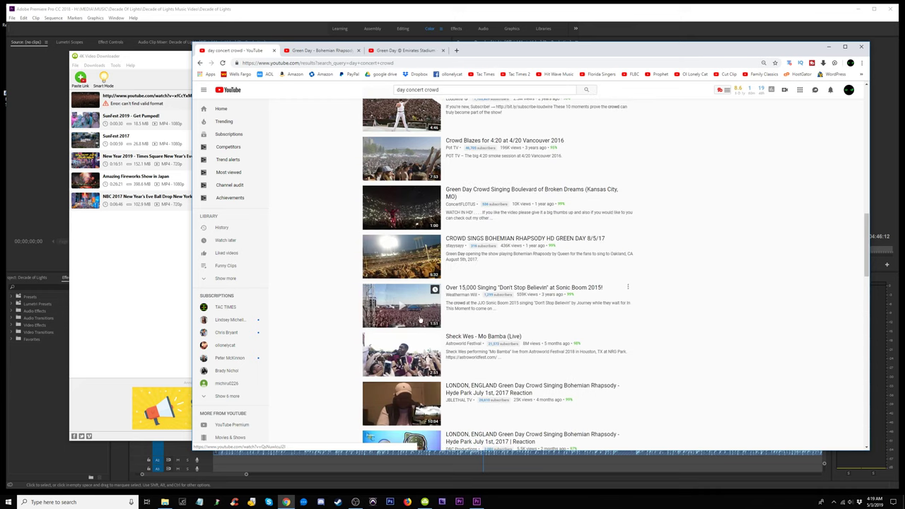
scroll(459, 320, "down", 4)
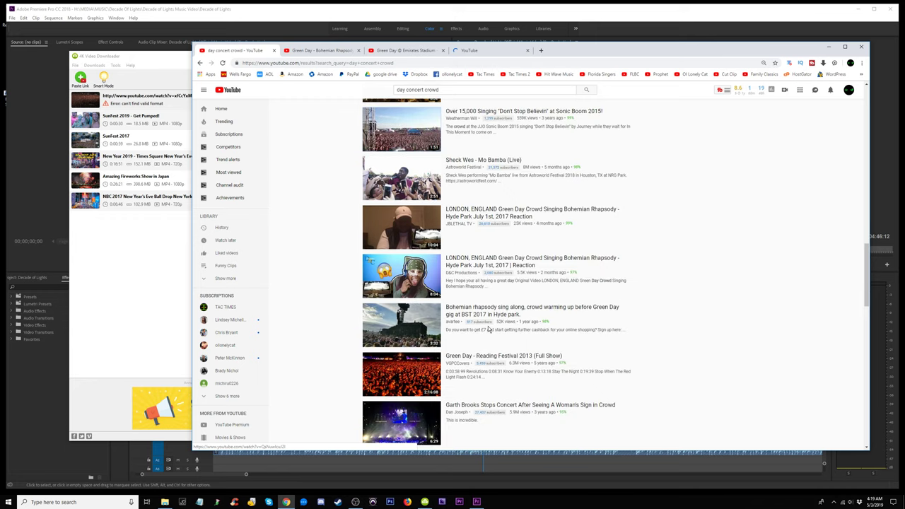
scroll(487, 329, "down", 3)
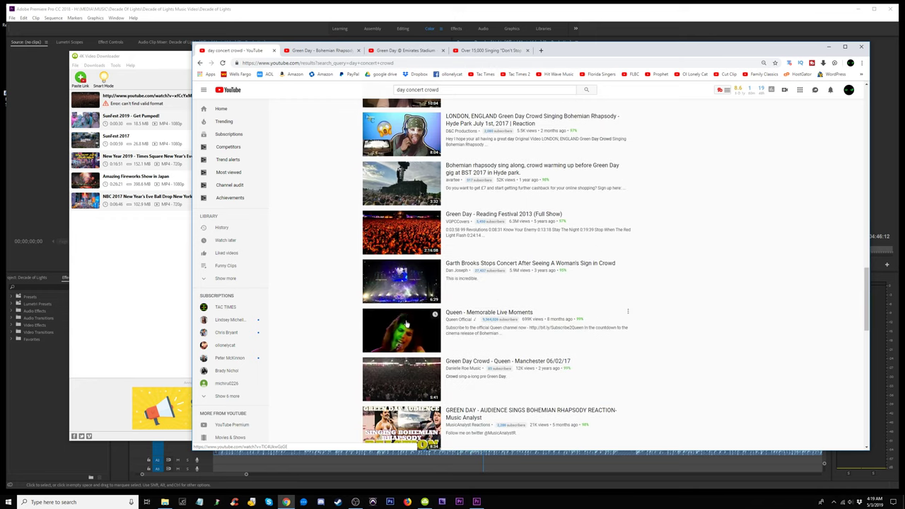
- Skim Green Day @ Emirates Stadium from 1:55 and enlarge it to full screen to check the crowd footage
left_click(323, 51)
left_click(408, 52)
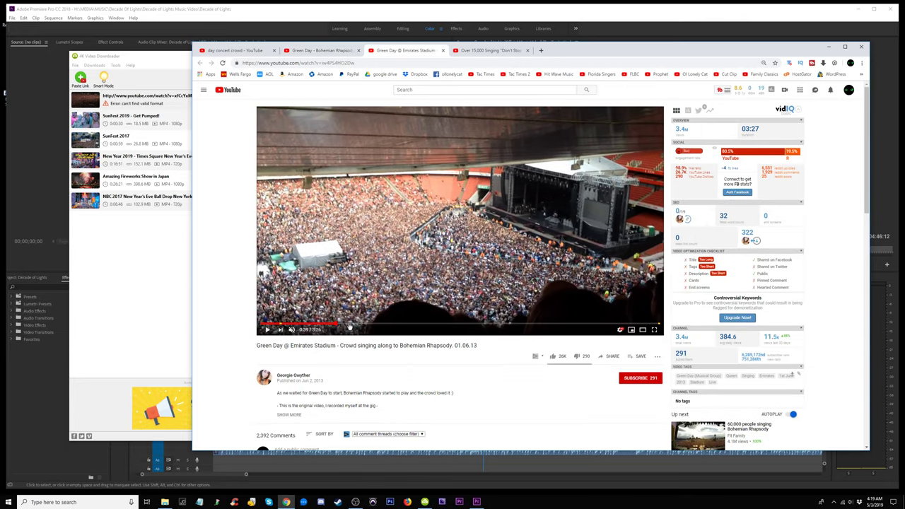
left_click(479, 325)
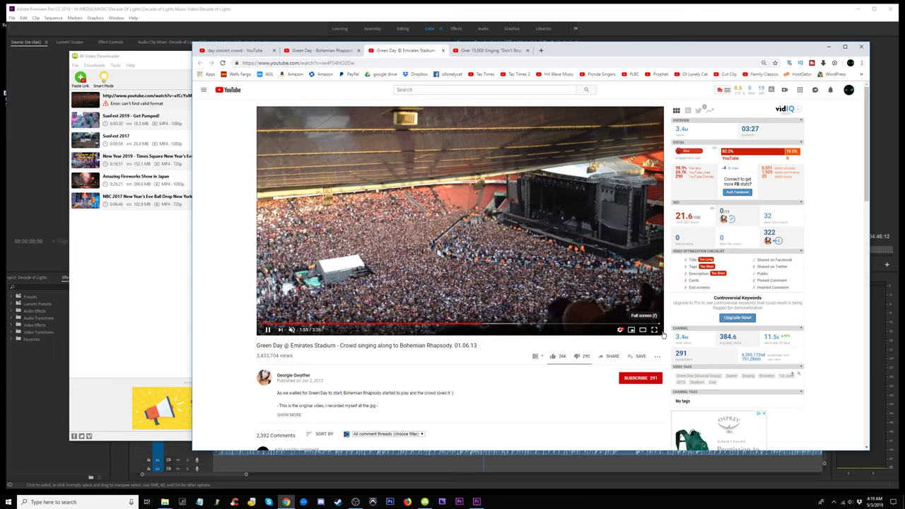
left_click(661, 332)
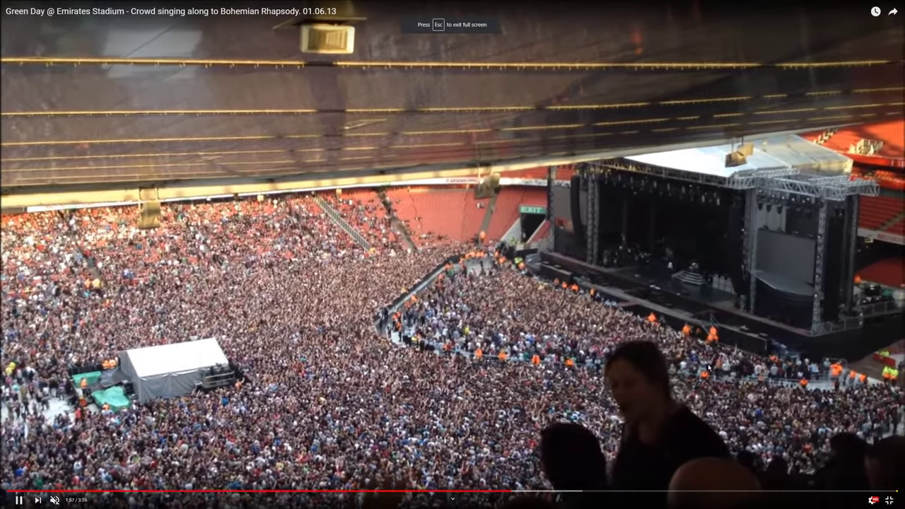
key("l")
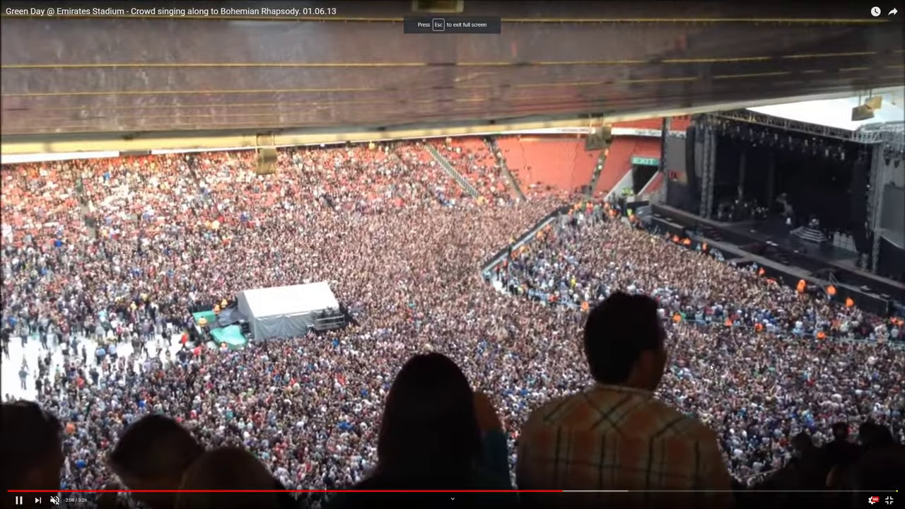
- Skip ahead through the full-screen Green Day @ Emirates Stadium crowd video to 3:06, and leave full screen
key("l")
key("l")
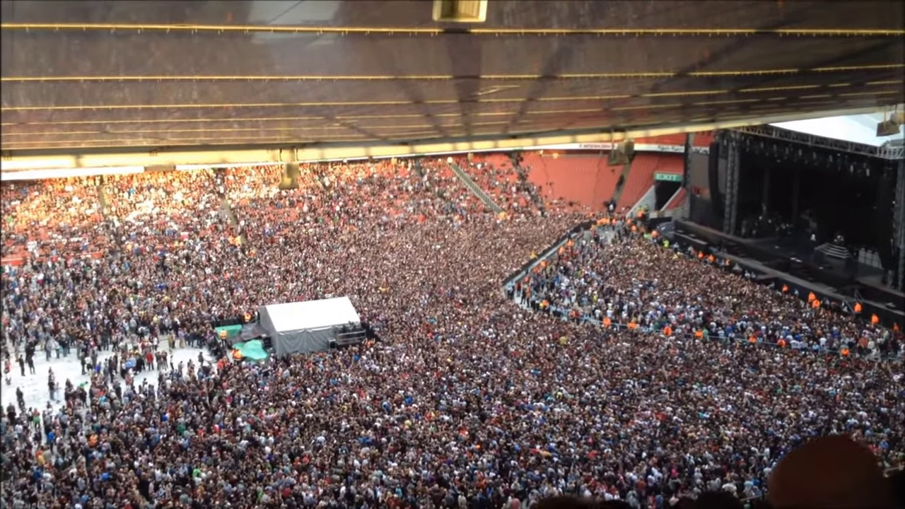
key("l")
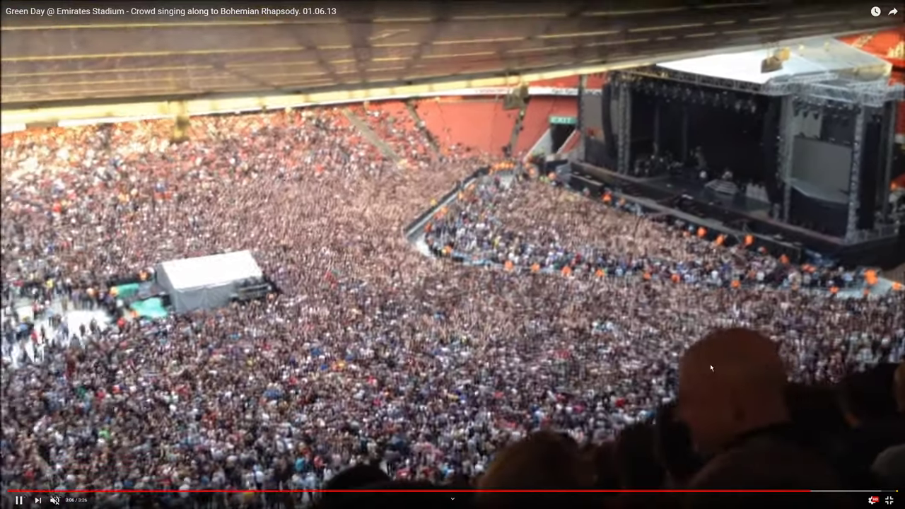
key("Escape")
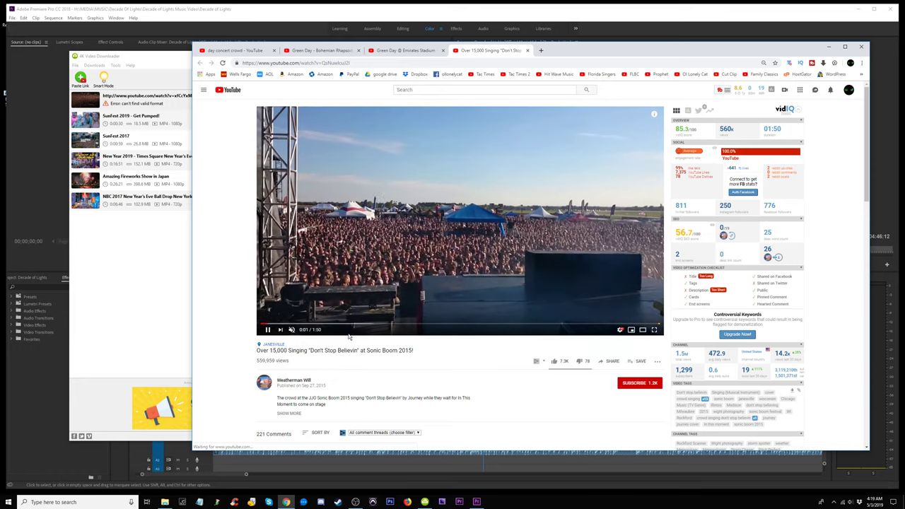
- Skim the Over 15,000 Singing "Don't Stop Believin'" video for usable daytime crowd shots
left_click(367, 325)
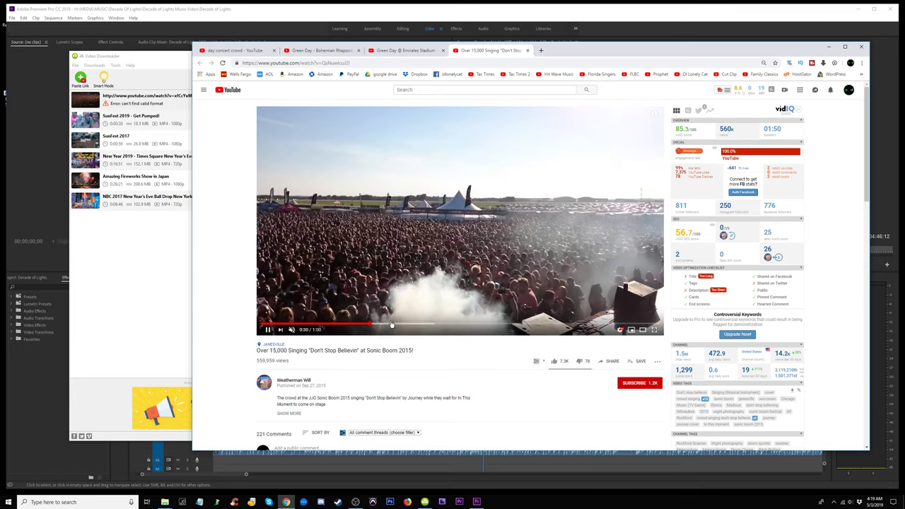
left_click(421, 325)
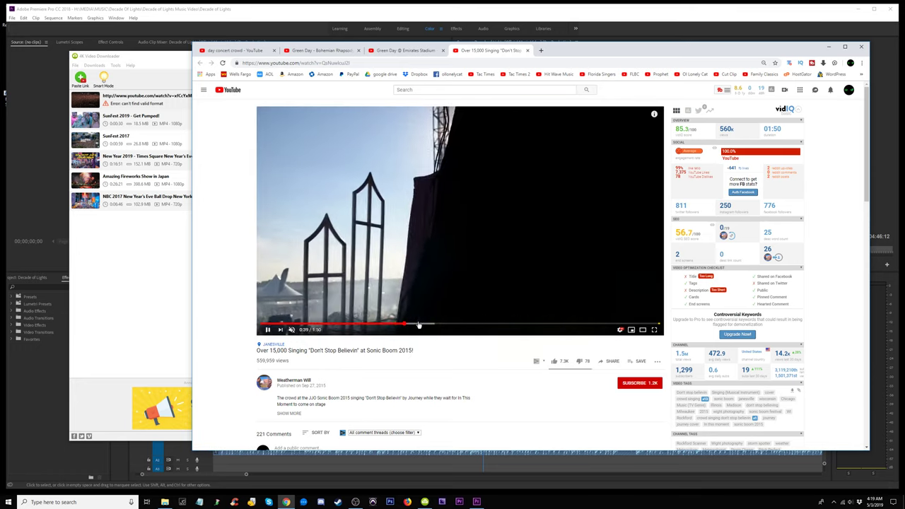
left_click_drag(445, 326, 482, 324)
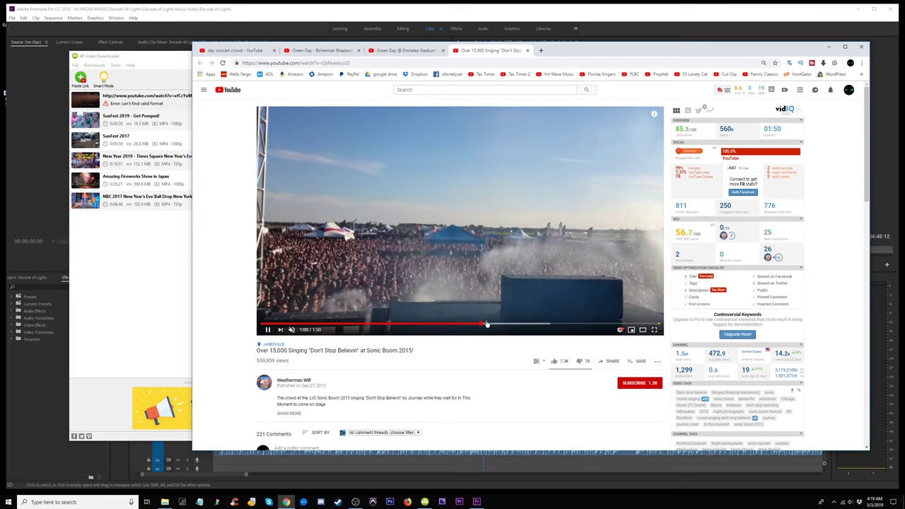
left_click(508, 324)
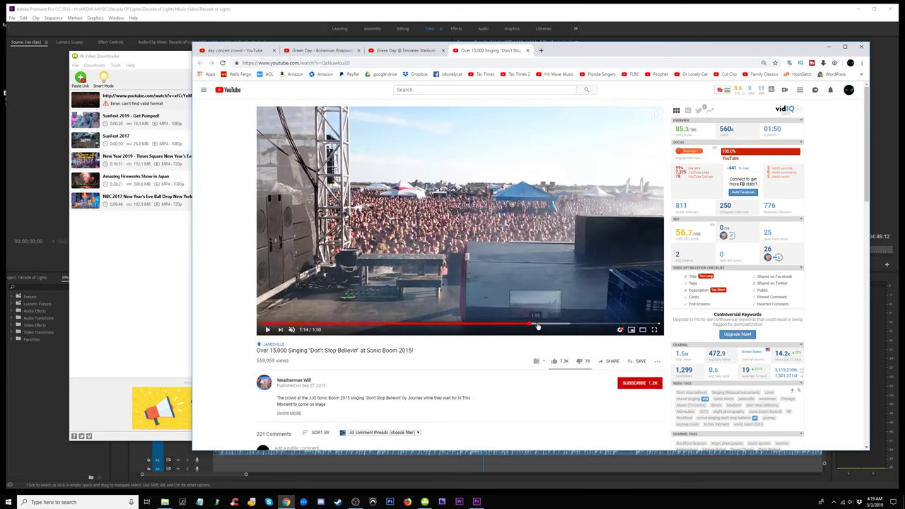
left_click_drag(537, 326, 606, 325)
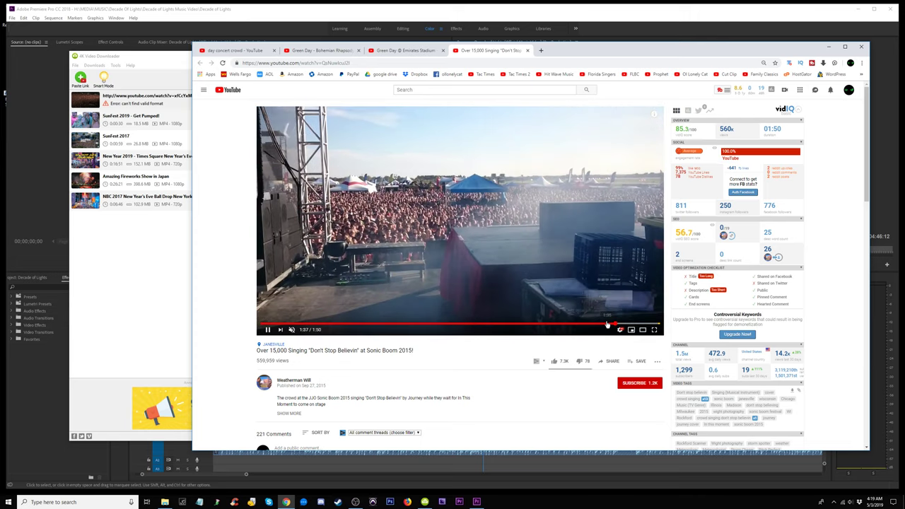
left_click(550, 325)
left_click(486, 326)
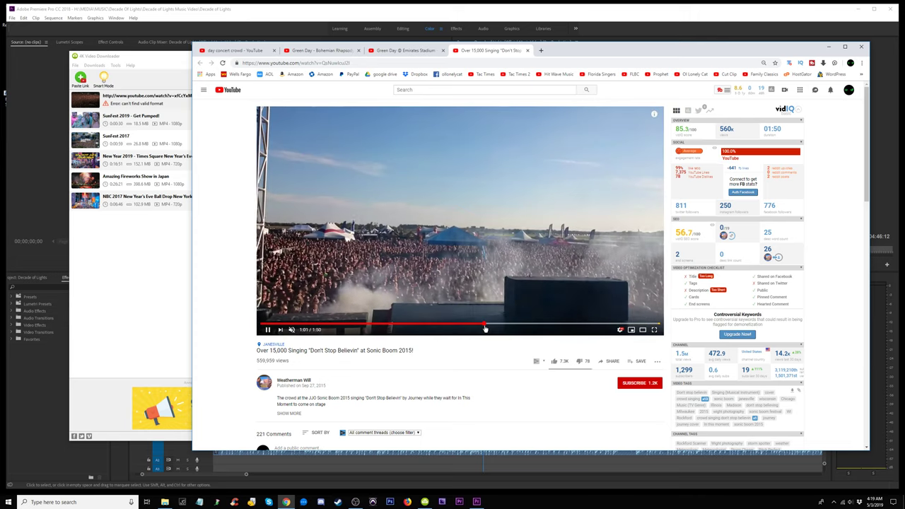
left_click_drag(416, 328, 309, 320)
- Open the suggested Top 10 Concert Tragedies and Mishaps video, skim it, and look through its related videos
scroll(531, 366, "down", 3)
scroll(531, 366, "up", 3)
scroll(532, 365, "down", 4)
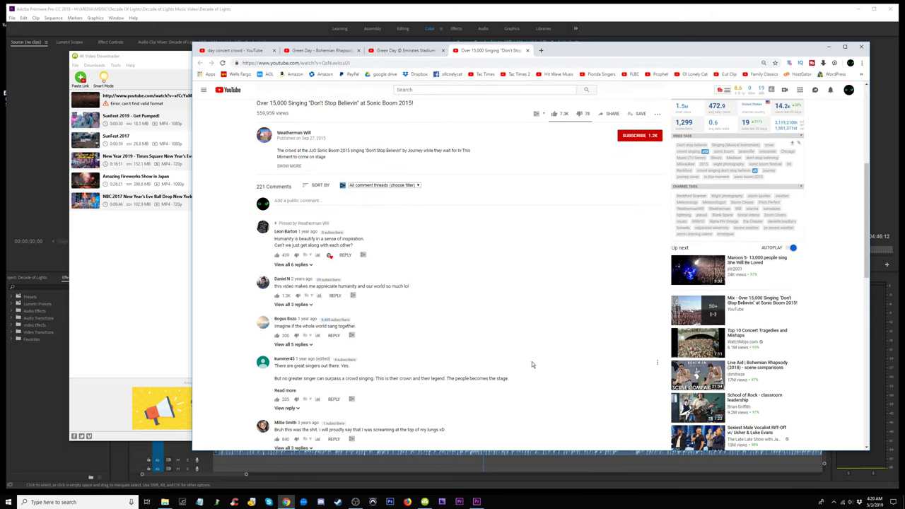
left_click(708, 343)
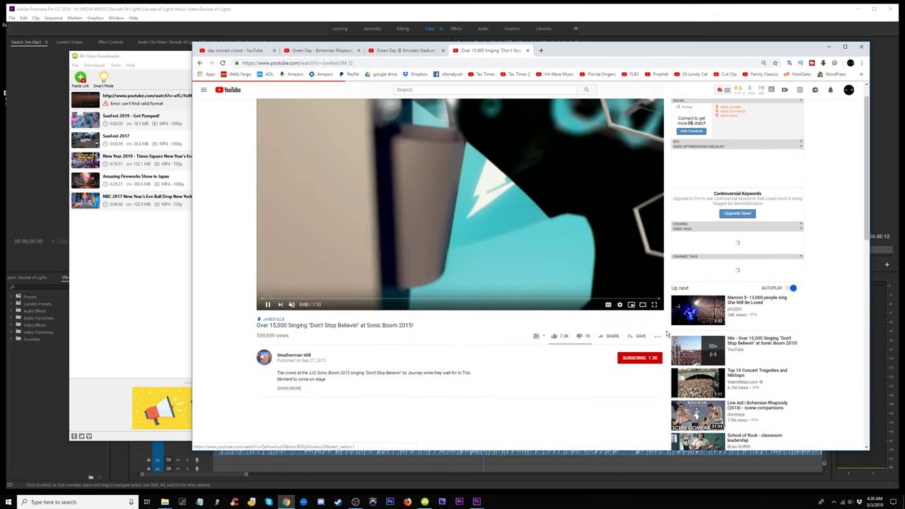
left_click_drag(384, 324, 497, 325)
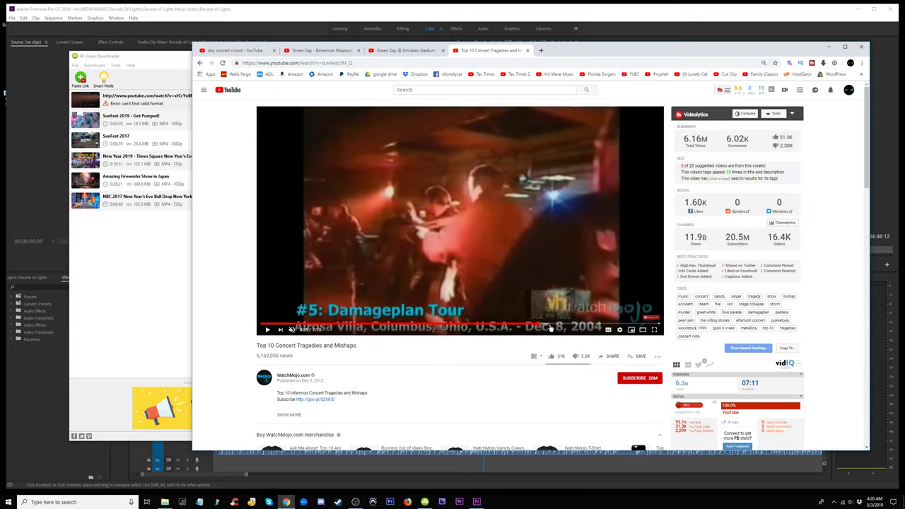
left_click(576, 325)
scroll(542, 364, "down", 15)
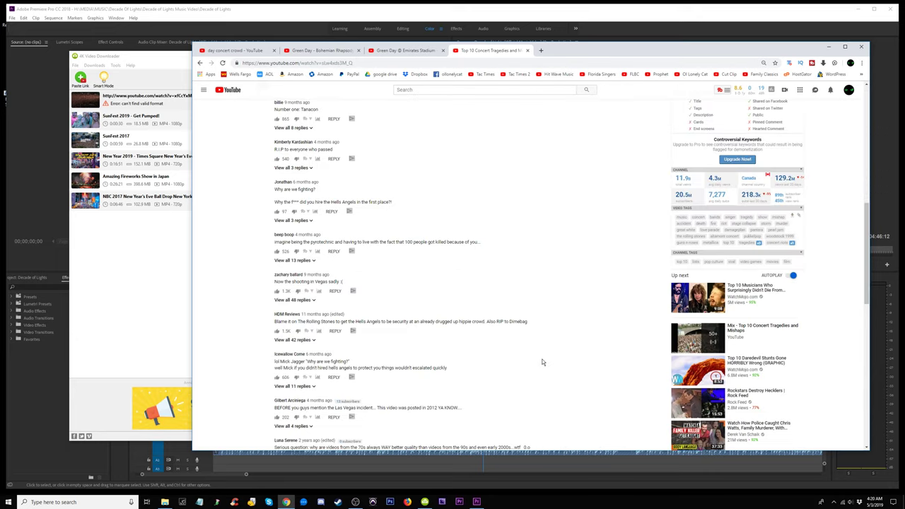
scroll(544, 361, "down", 4)
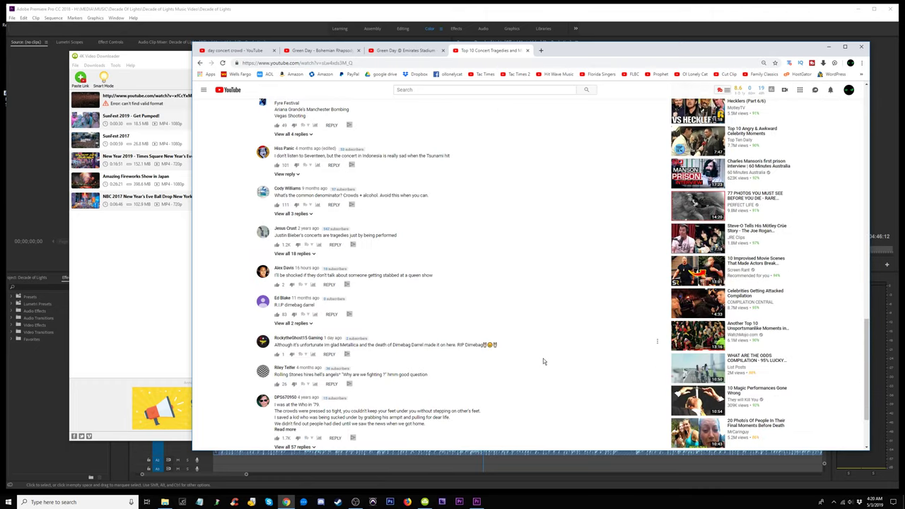
scroll(544, 361, "up", 10)
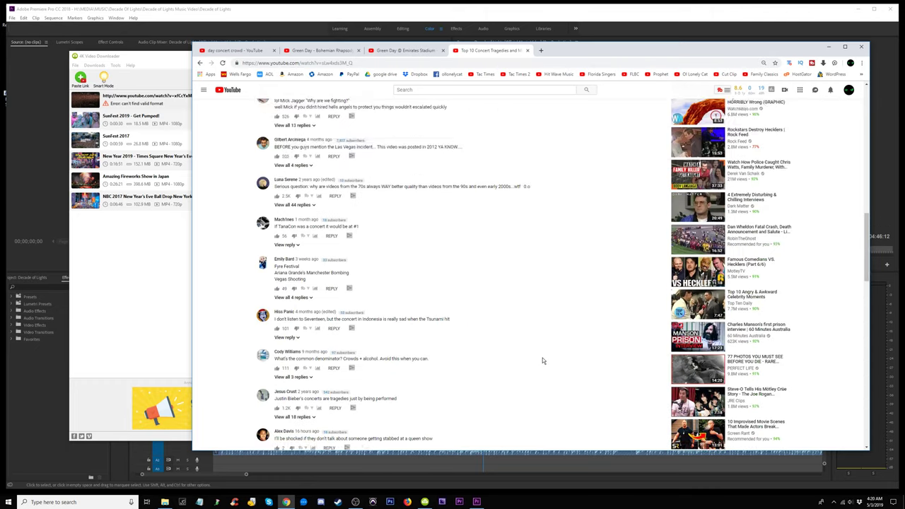
scroll(543, 361, "up", 5)
- Close the two Green Day videos and the Top 10 Concert Tragedies video, returning to the day concert crowd results
left_click(405, 51)
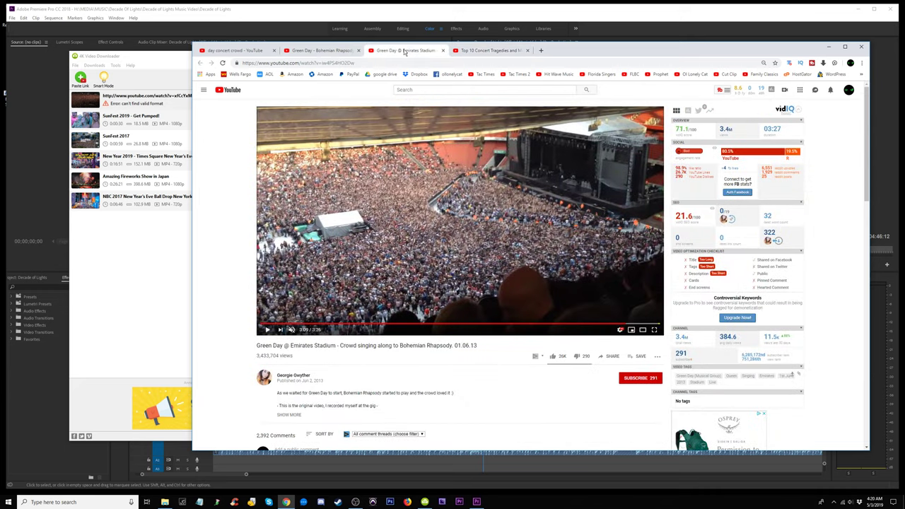
left_click(327, 50)
scroll(346, 99, "up", 10)
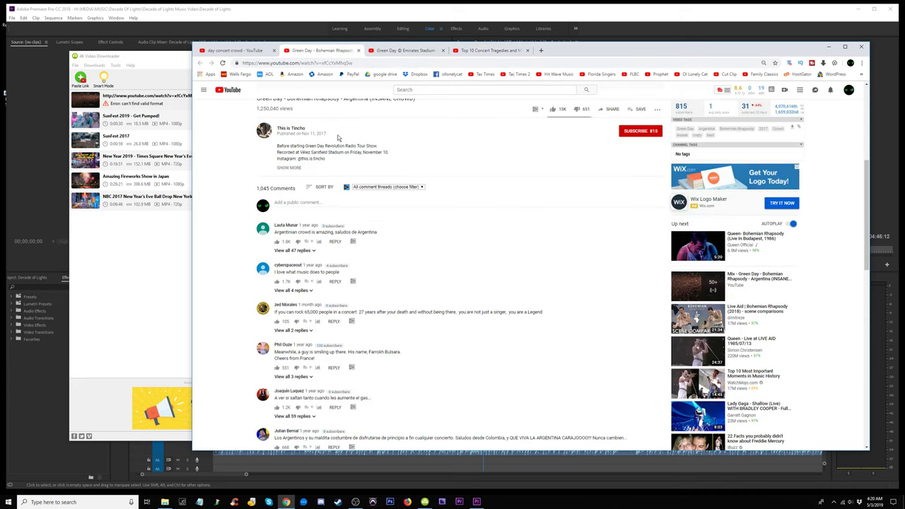
left_click(358, 51)
left_click(358, 51)
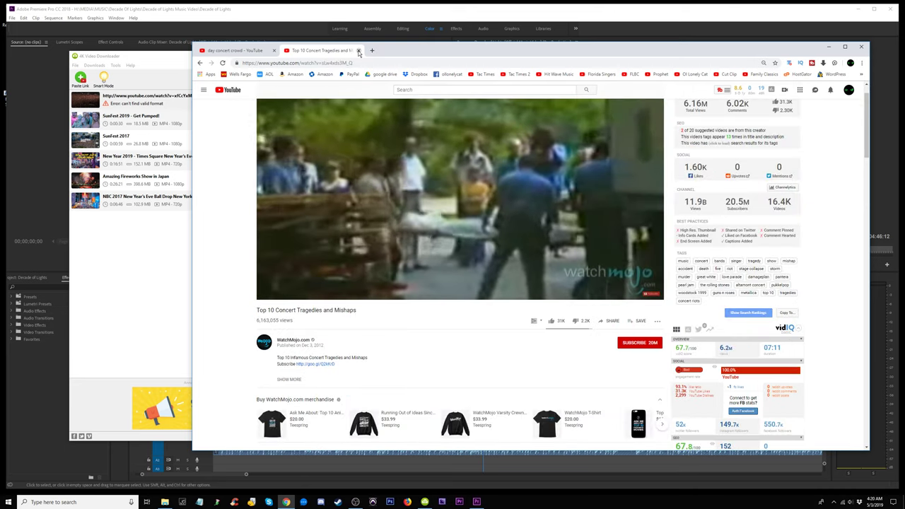
left_click(359, 51)
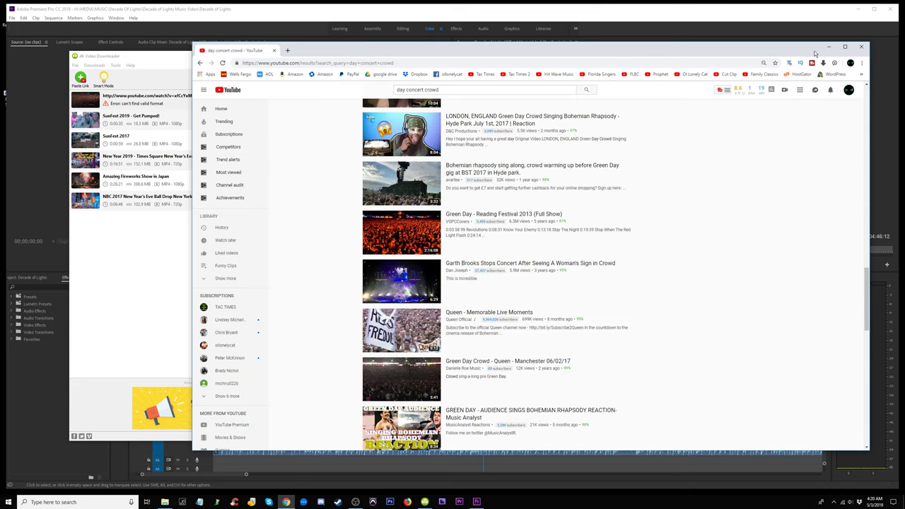
- In 4K Video Downloader, add the copied Argentina (INSANE CROWD) link again and remove its failed entry from the list
left_click(140, 103)
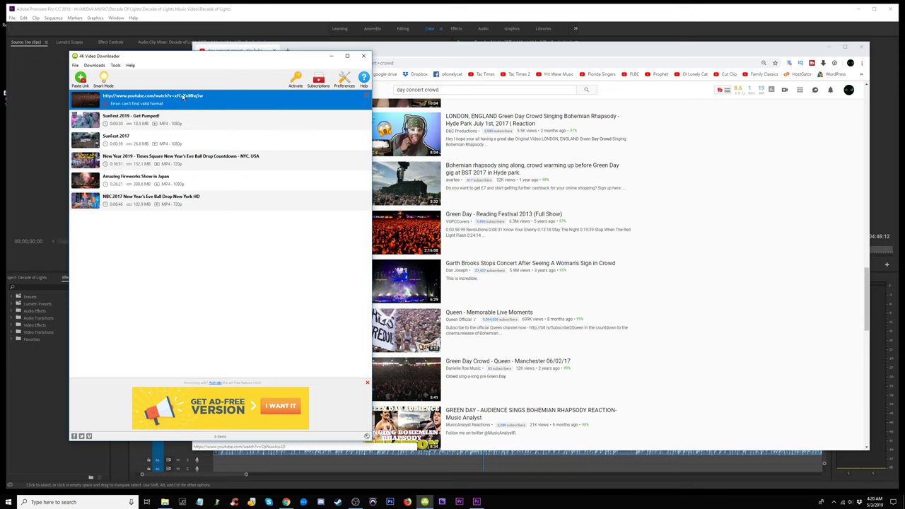
right_click(290, 95)
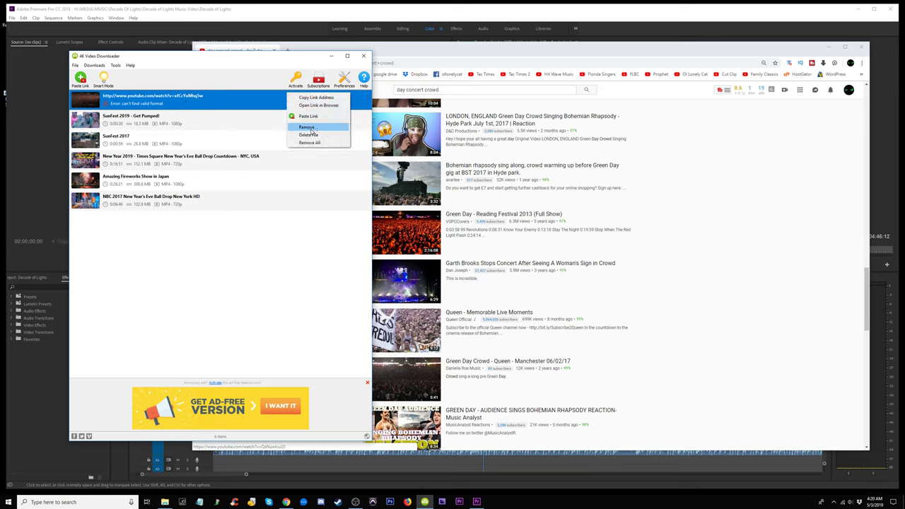
left_click(310, 116)
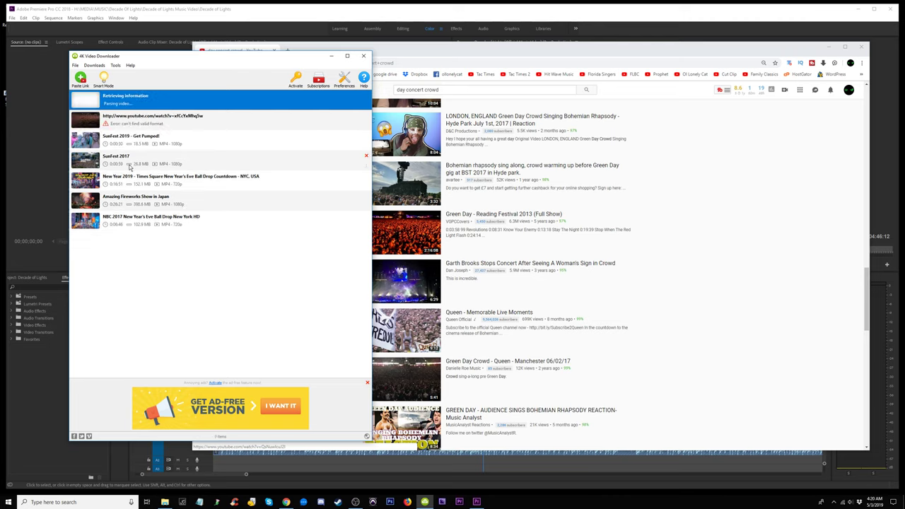
left_click(367, 116)
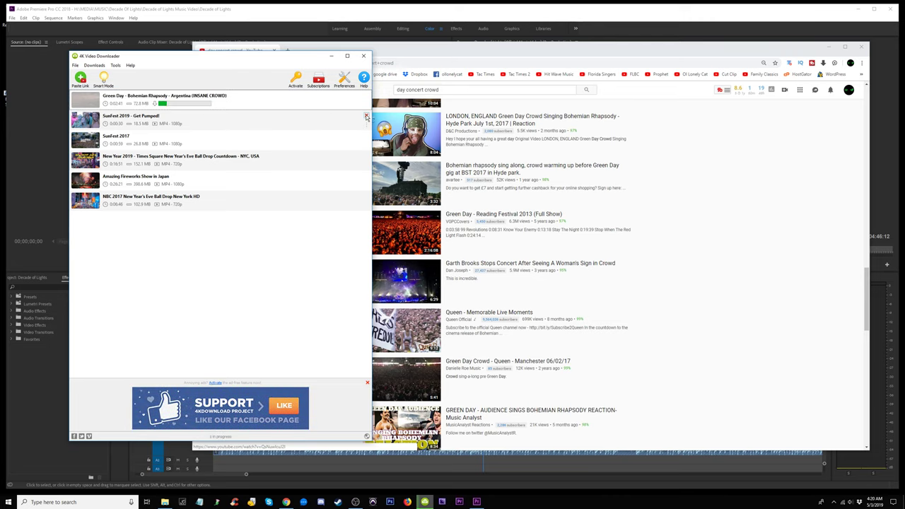
- Minimize the browser, bring up the Decade of Lights Music Video folder, and show the SunFest 2017 download in its folder
left_click(415, 62)
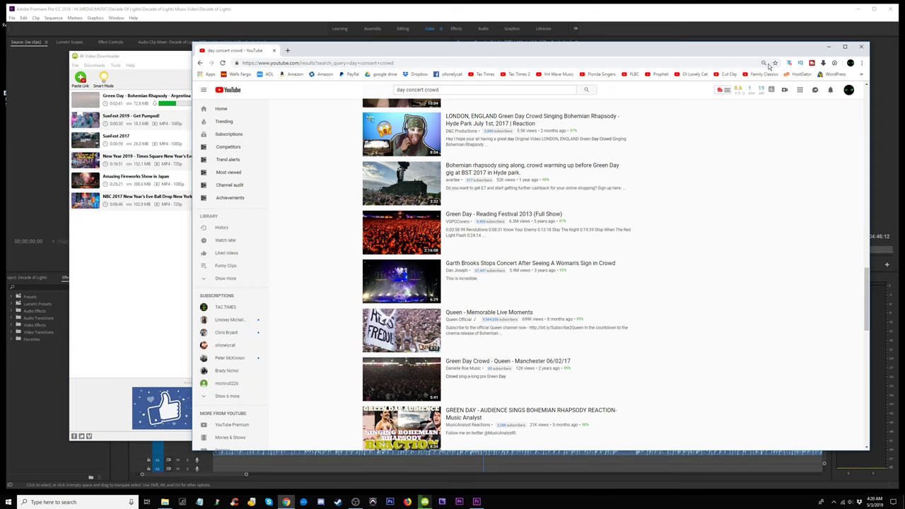
left_click(829, 50)
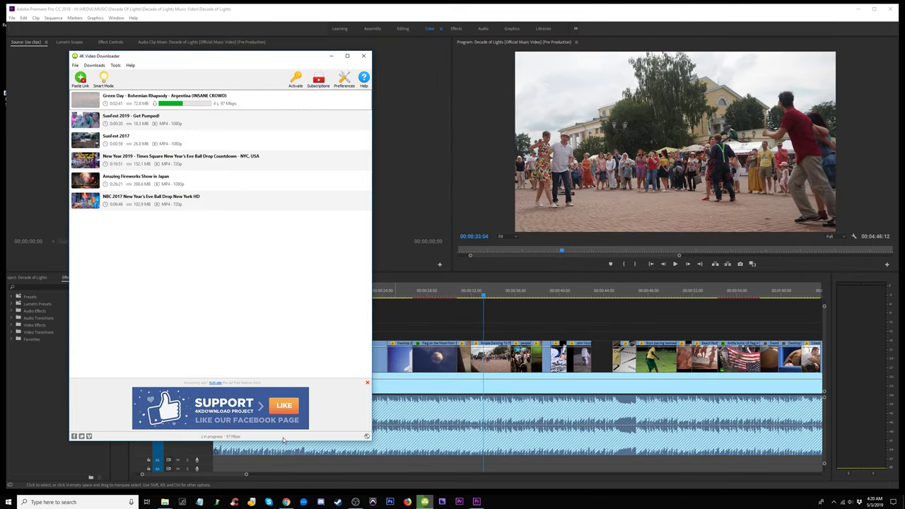
left_click(165, 503)
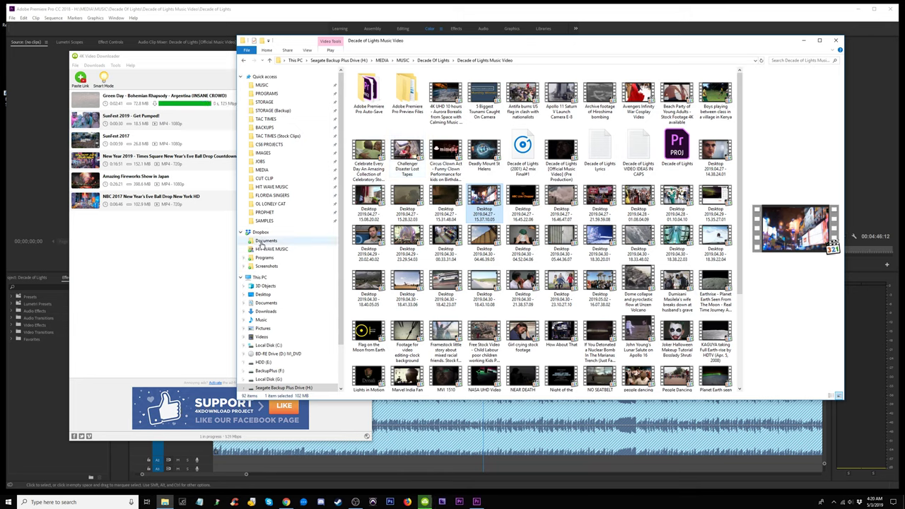
left_click(148, 144)
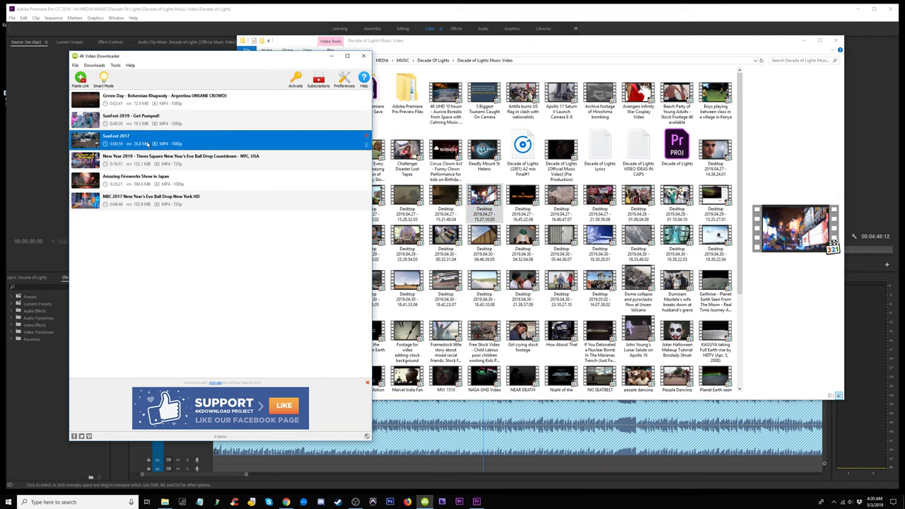
right_click(149, 148)
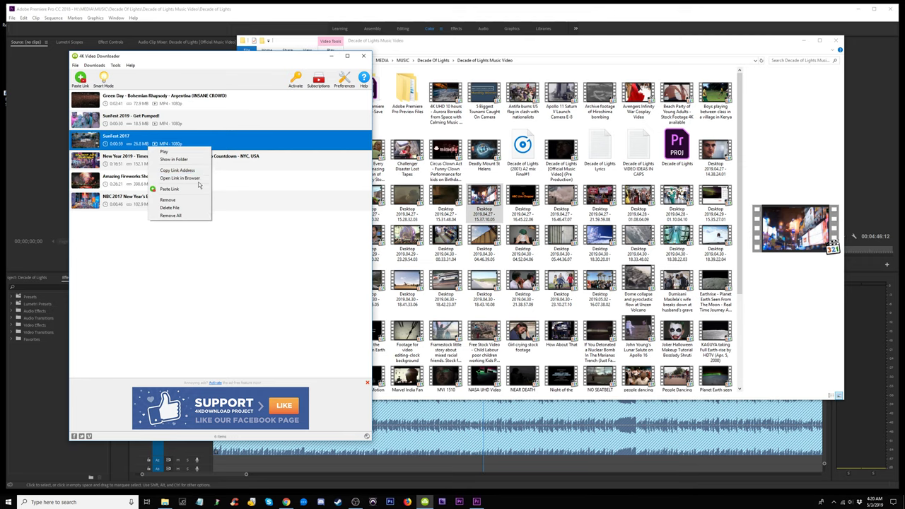
left_click(173, 159)
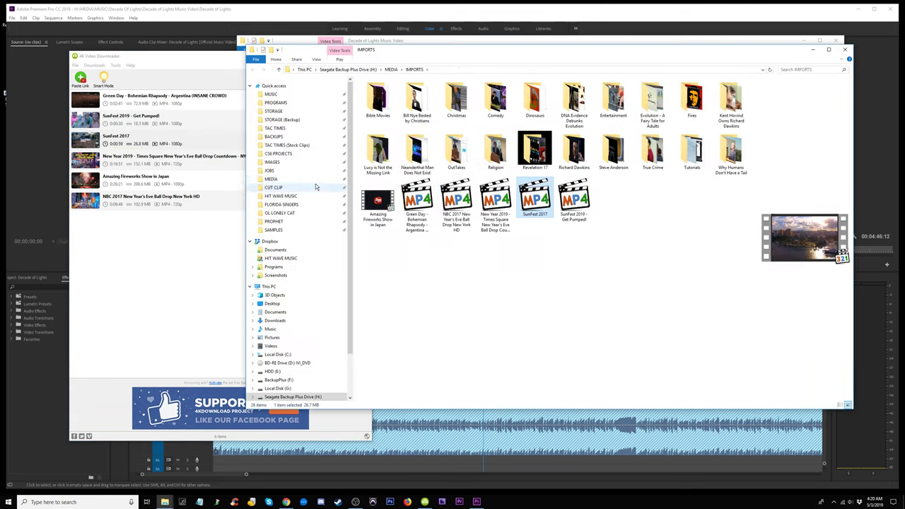
- Move all six downloaded MP4 videos from IMPORTS into the Decade of Lights Music Video folder and close the IMPORTS window
left_click_drag(655, 195, 381, 224)
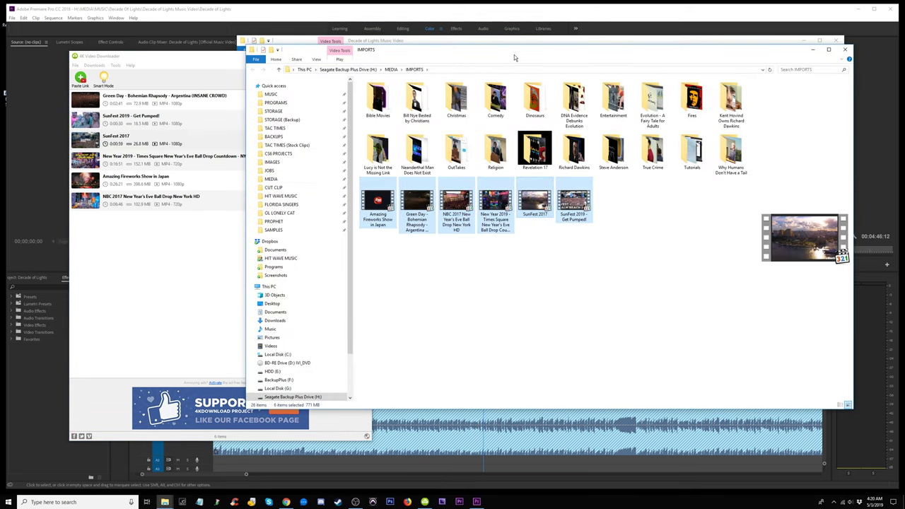
left_click_drag(515, 58, 337, 183)
left_click_drag(316, 331, 536, 106)
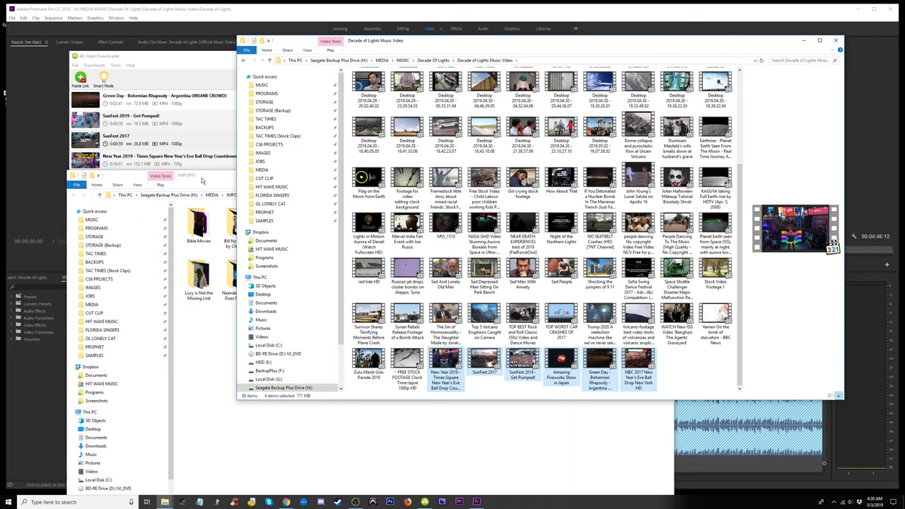
left_click_drag(202, 181, 228, 106)
left_click(658, 103)
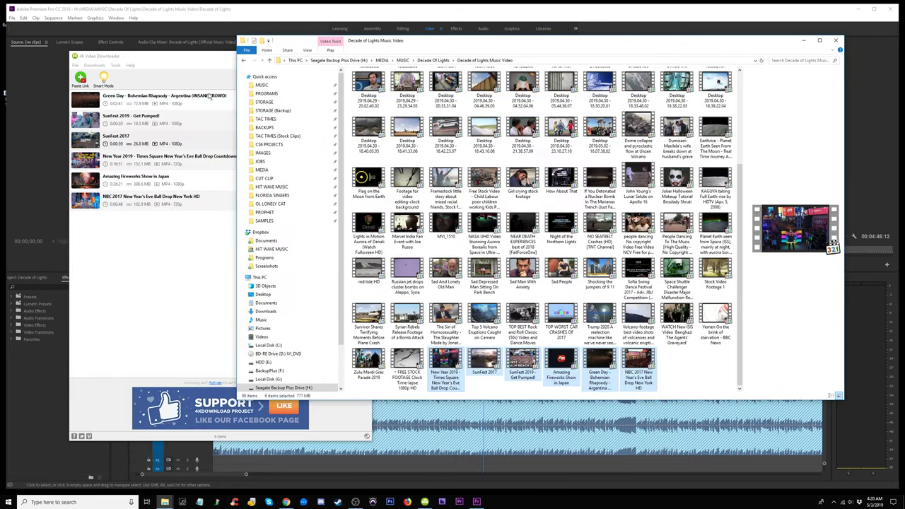
- Remove all downloads from the 4K Video Downloader list without deleting their files
left_click(188, 71)
right_click(196, 118)
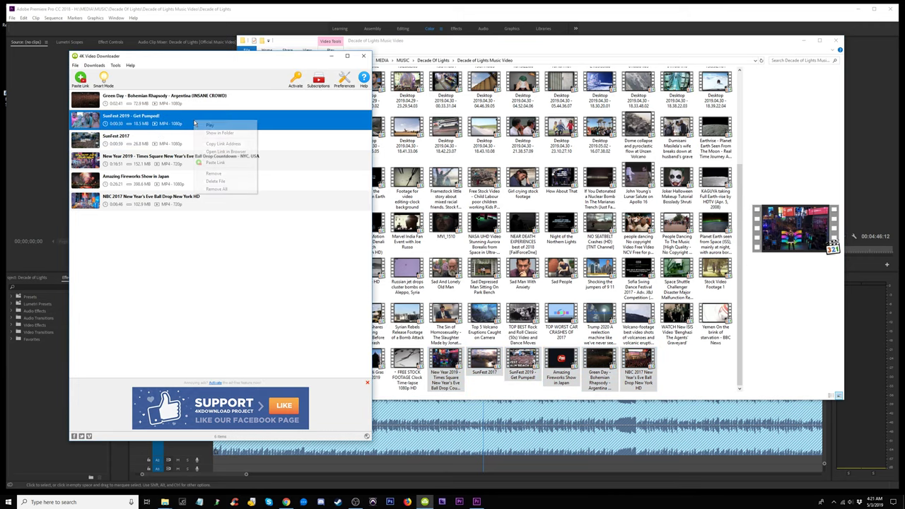
left_click(221, 190)
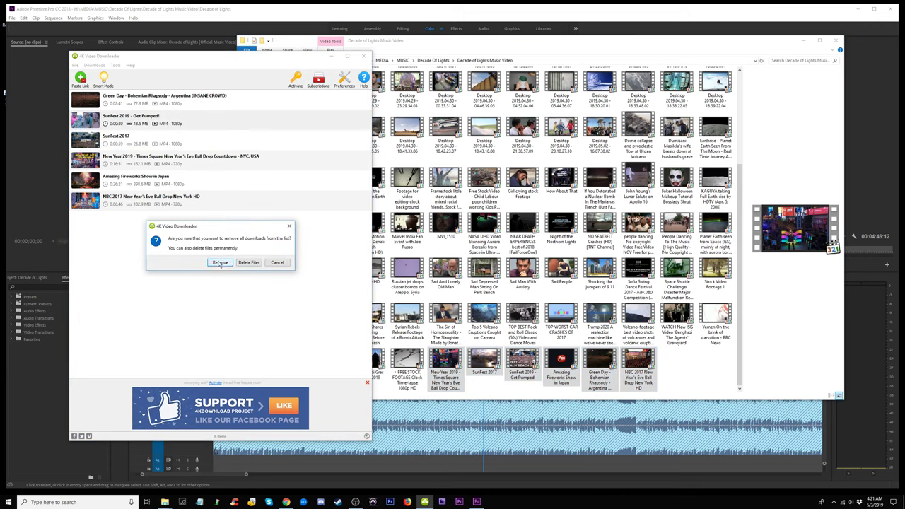
left_click(221, 263)
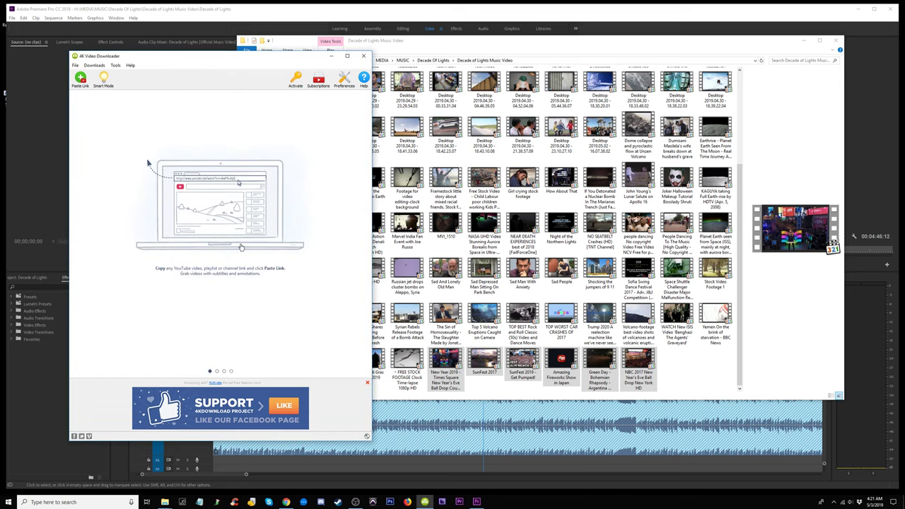
- Minimize the video downloader, move the folder window aside, and switch to the Premiere Pro timeline with the playhead at 00:00:57:09
left_click(332, 56)
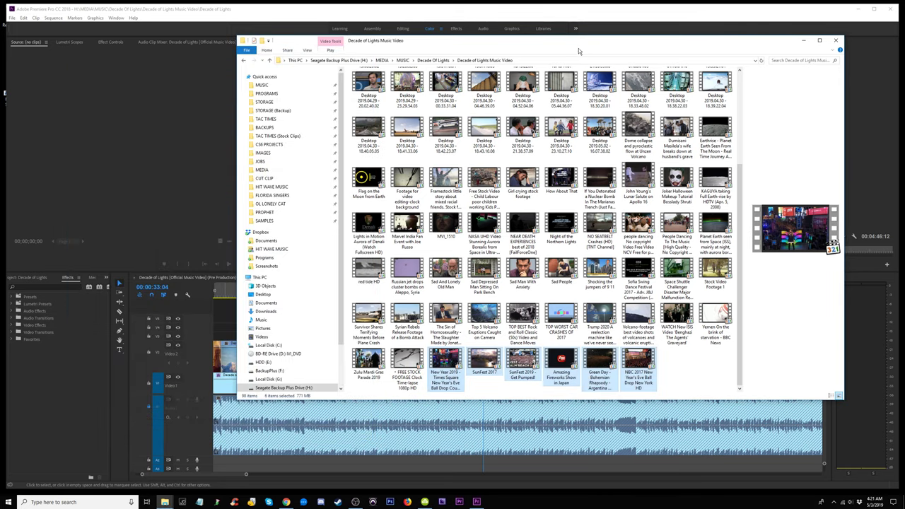
left_click_drag(579, 45, 401, 28)
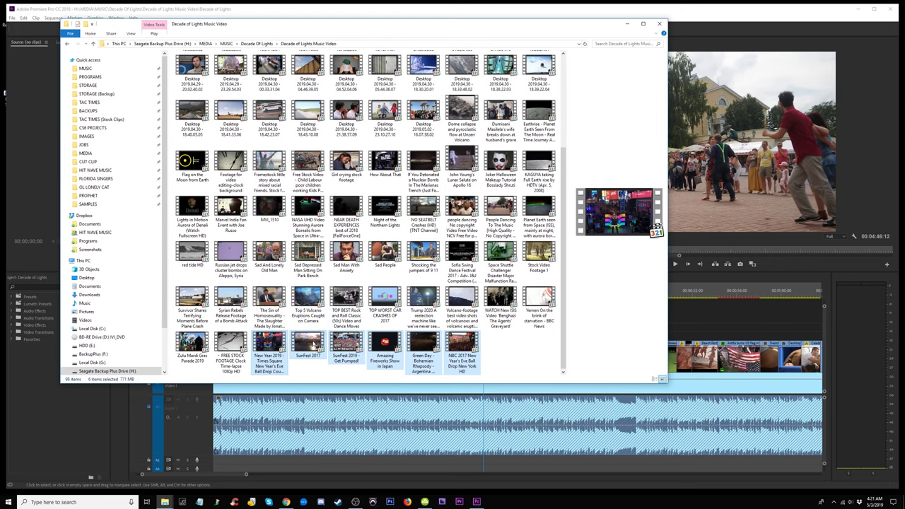
left_click_drag(311, 345, 678, 333)
left_click(753, 308)
left_click(753, 293)
key("minus")
key("minus")
key("minus")
key("minus")
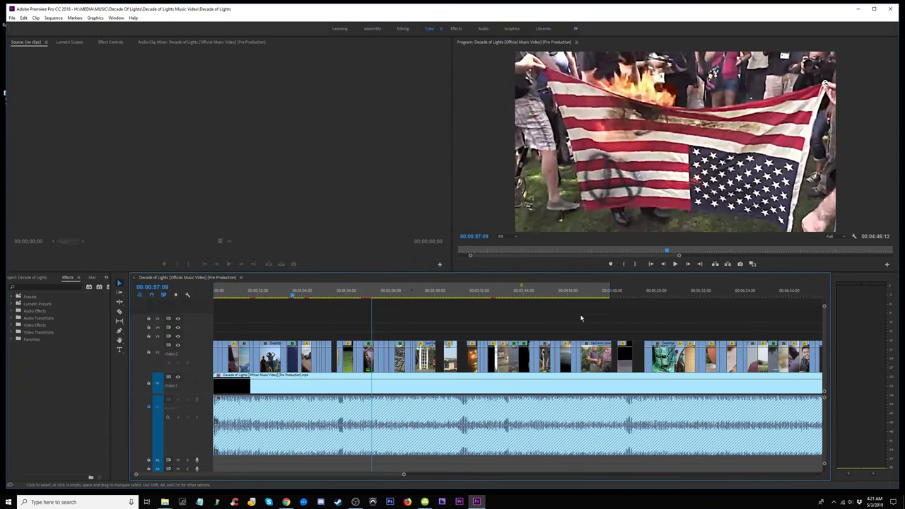
- Add the six selected videos from the Decade of Lights Music Video folder to Video 1 past the song's end and close the folder window
left_click(164, 503)
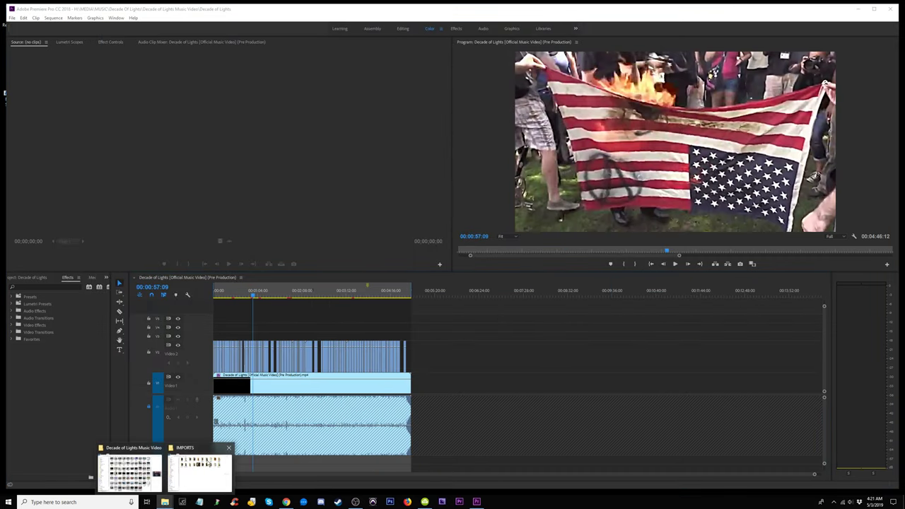
left_click(140, 474)
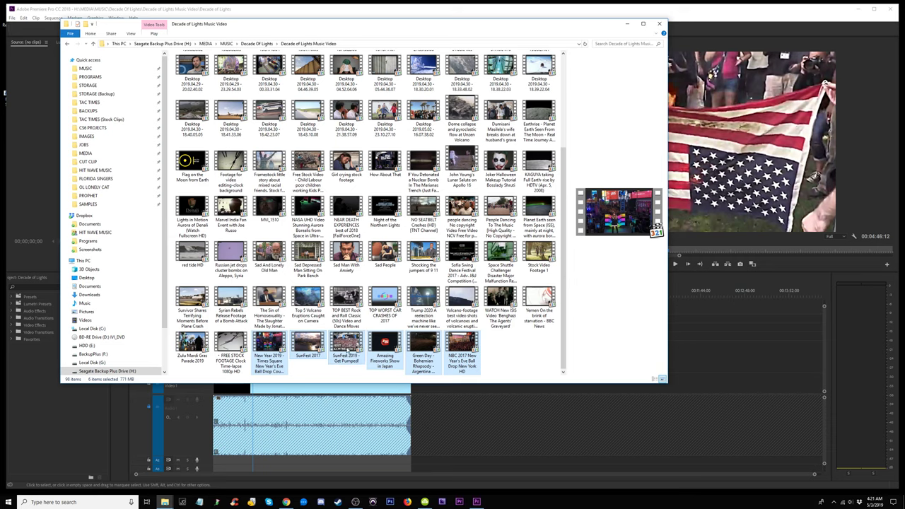
left_click_drag(354, 342, 699, 388)
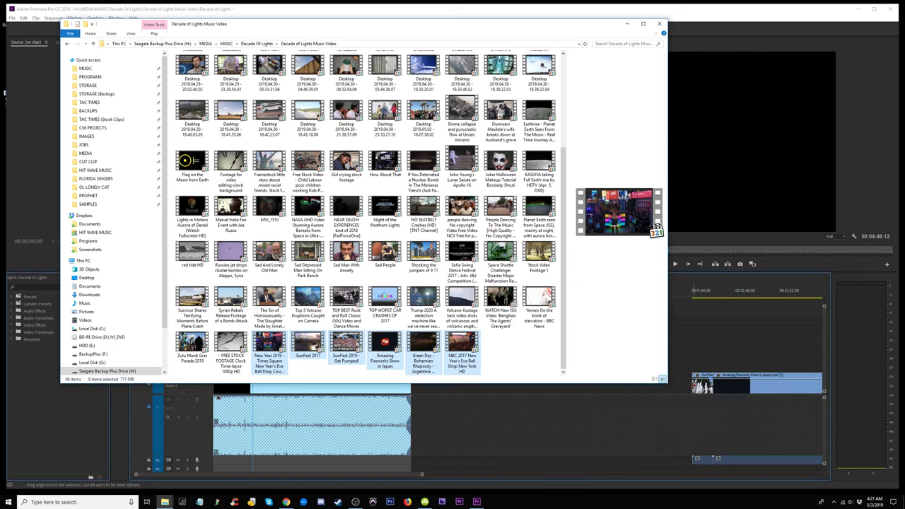
left_click(661, 25)
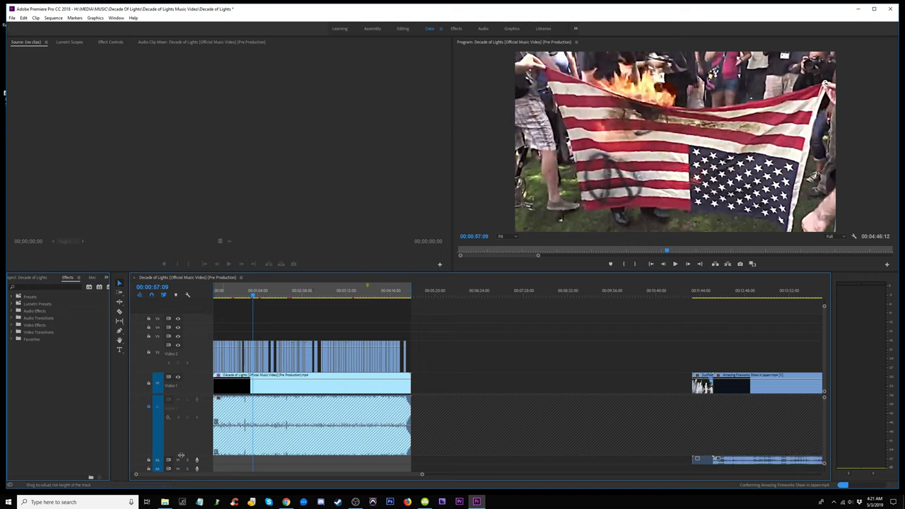
- Move the music video's audio clip from Audio 1 to Audio 3, lock Audio 3, and increase that track's height
left_click_drag(181, 456, 182, 435)
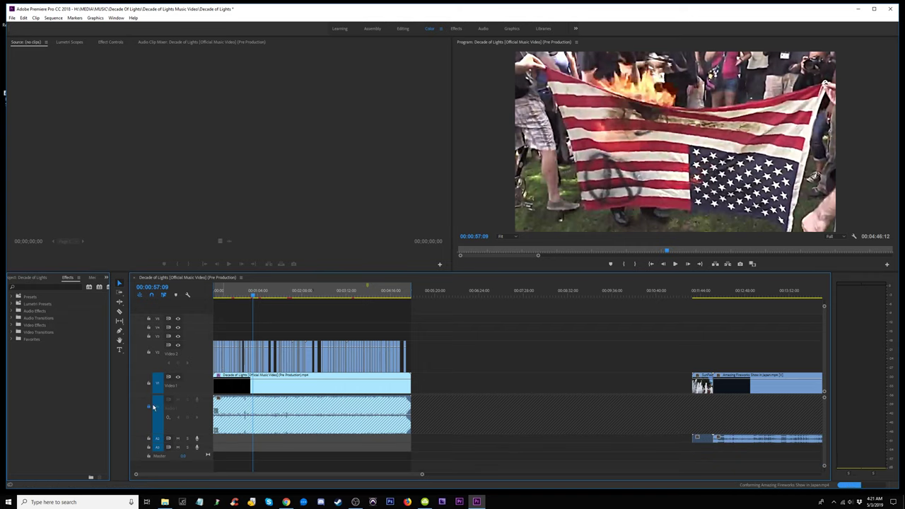
left_click(294, 431)
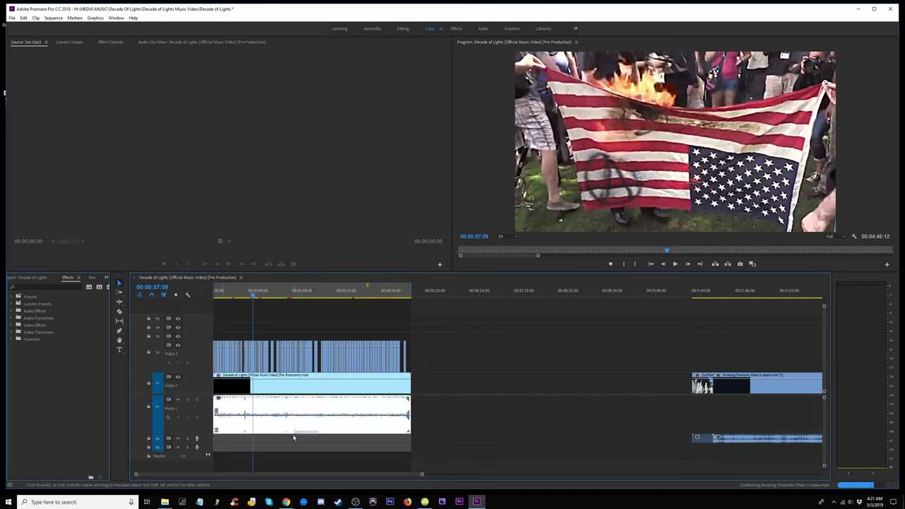
left_click_drag(294, 438, 286, 451)
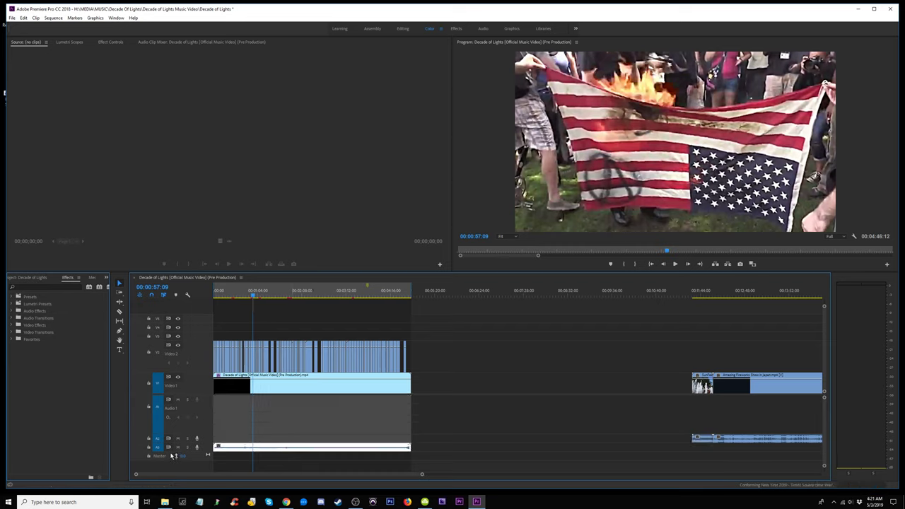
left_click(149, 449)
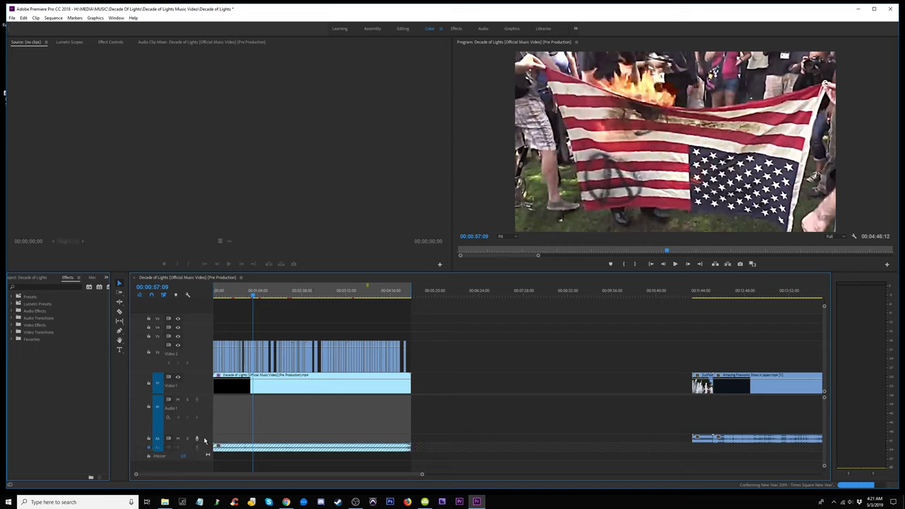
left_click_drag(206, 436, 200, 472)
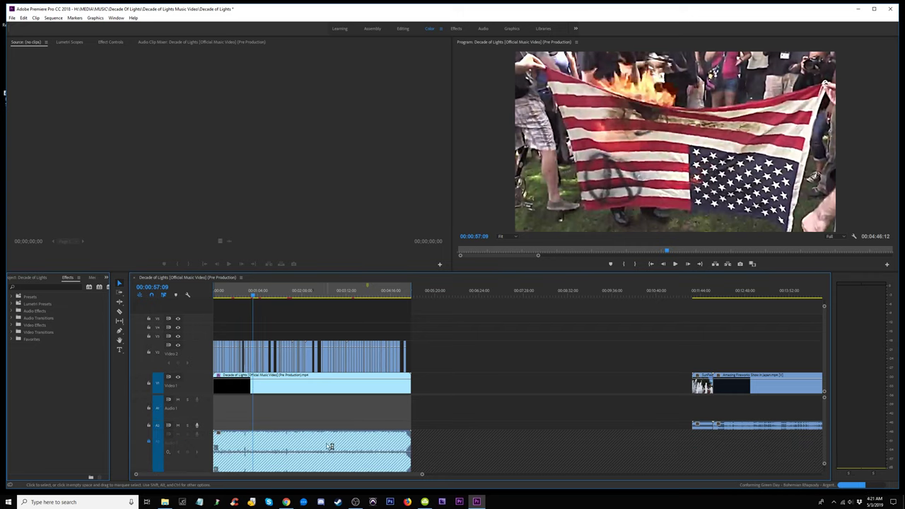
- Select all the newly imported clips on the timeline and shift them earlier, closer to the end of the music video
left_click_drag(737, 389, 768, 422)
key("ctrl+z")
key("minus")
key("minus")
key("minus")
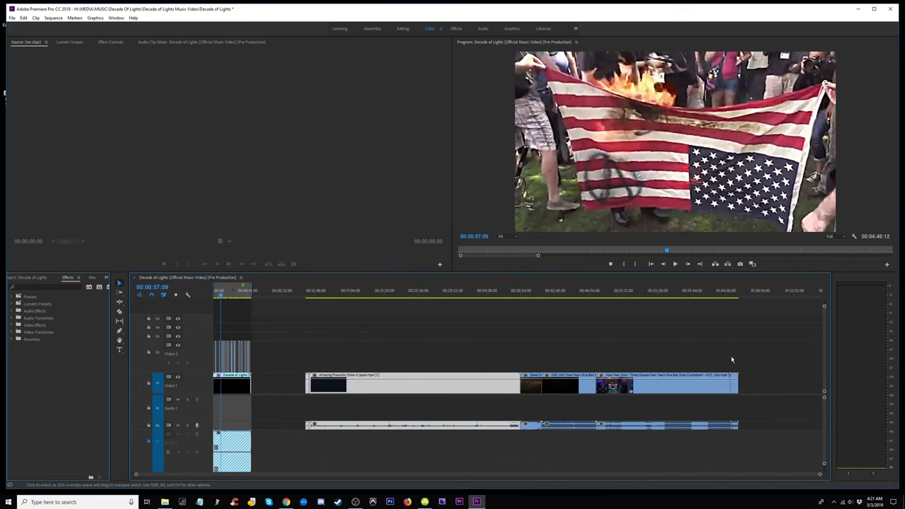
left_click_drag(761, 360, 278, 435)
left_click_drag(365, 396, 309, 400)
key("equal")
key("equal")
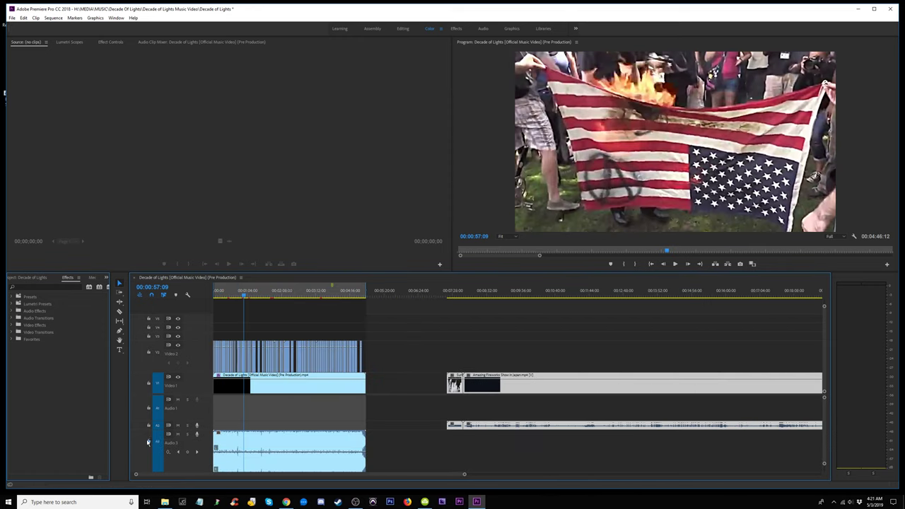
- Unlock Audio 3 and check whether the music video's audio clip on it can be unlinked
left_click(245, 447)
left_click(268, 420)
left_click(253, 447)
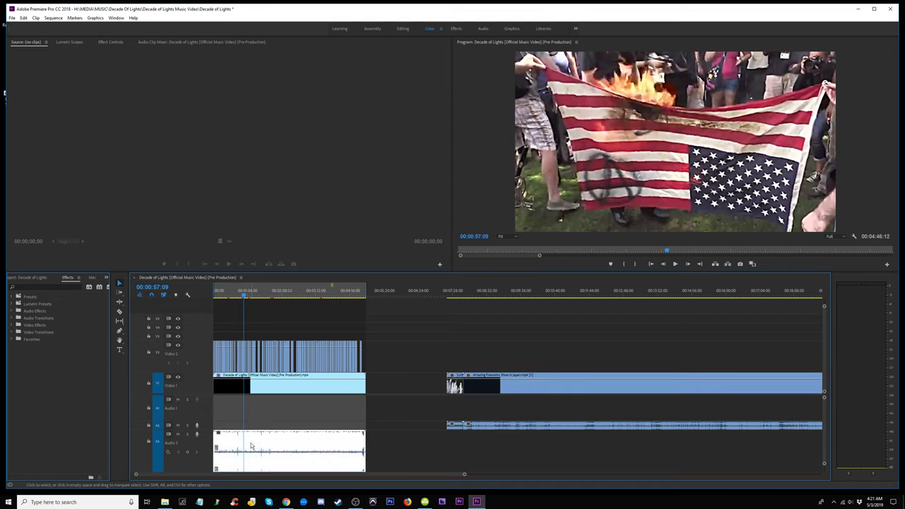
right_click(255, 441)
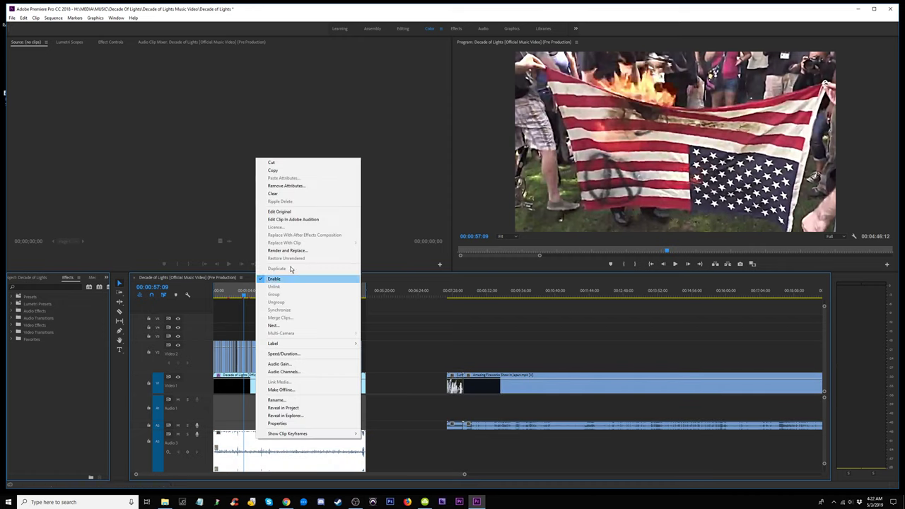
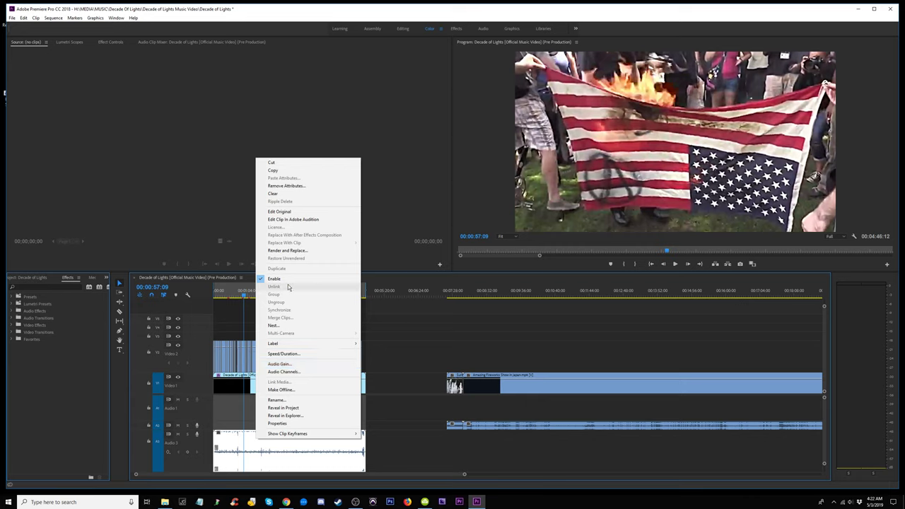
left_click(375, 423)
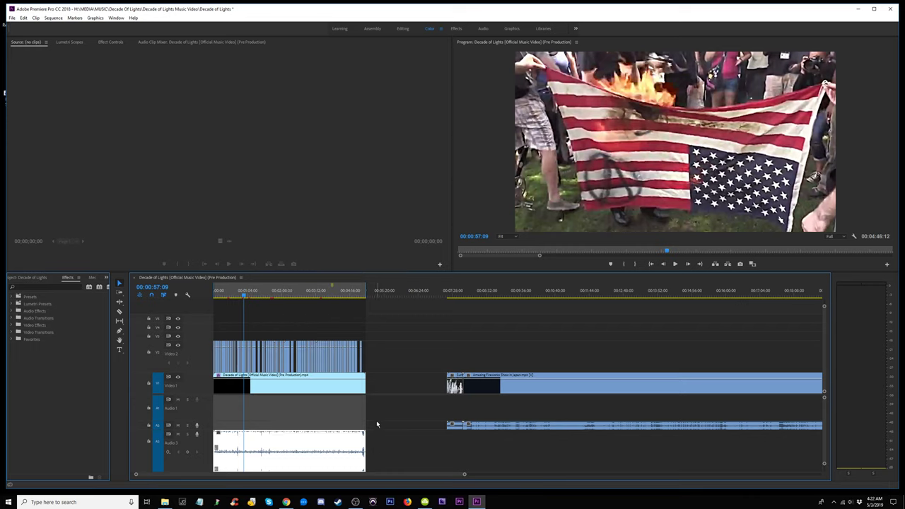
left_click(325, 421)
left_click(295, 429)
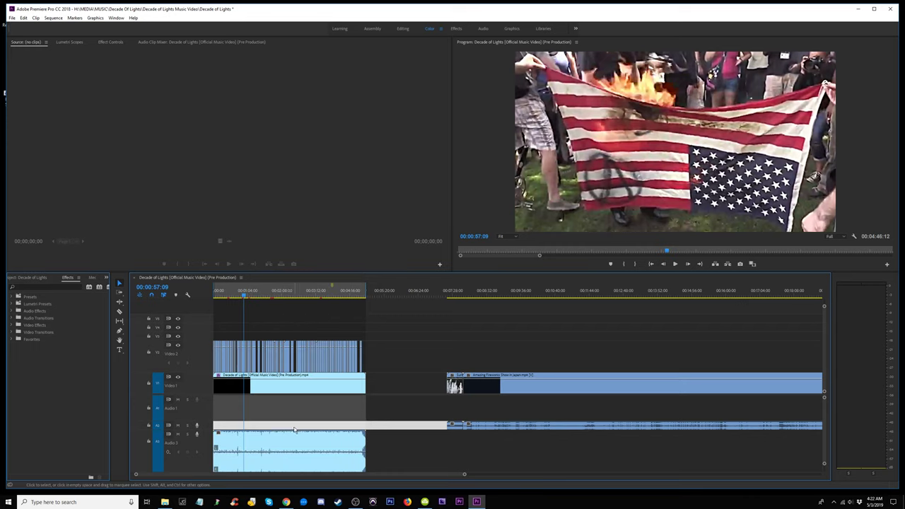
- Split the music video clip on Video 1 at 00:00:57:09, undo the cut, and return to the Selection tool
left_click(246, 386)
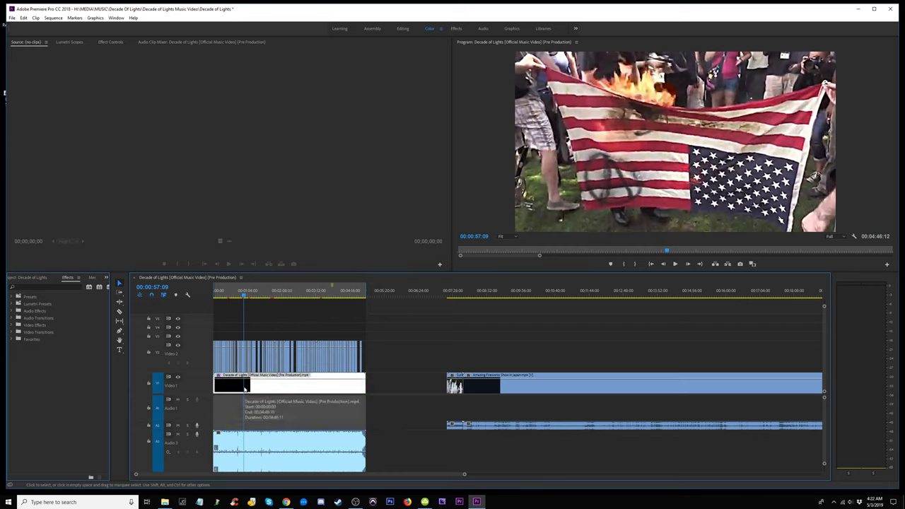
key("c")
left_click(245, 387)
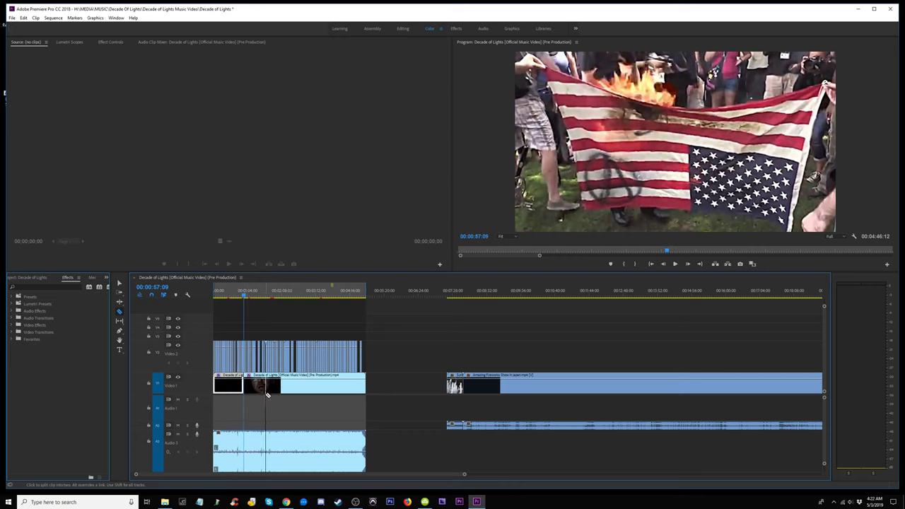
key("=")
key("=")
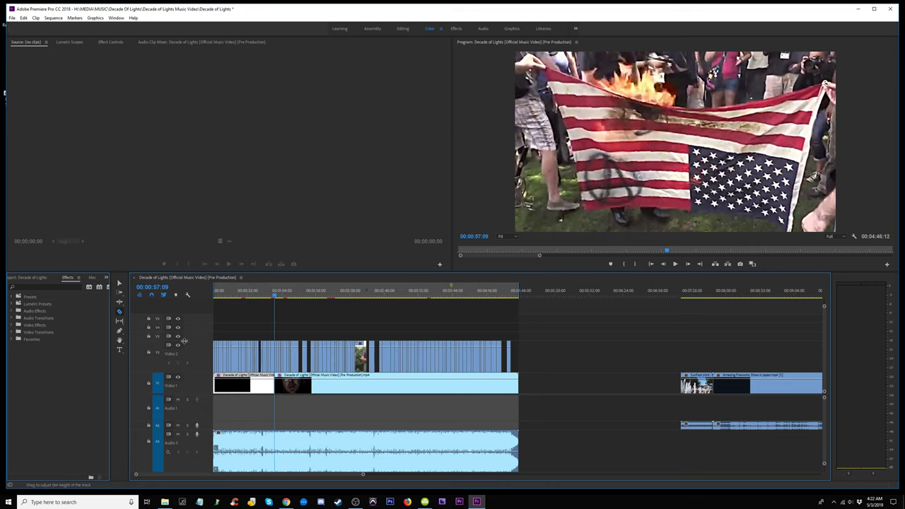
left_click(302, 296)
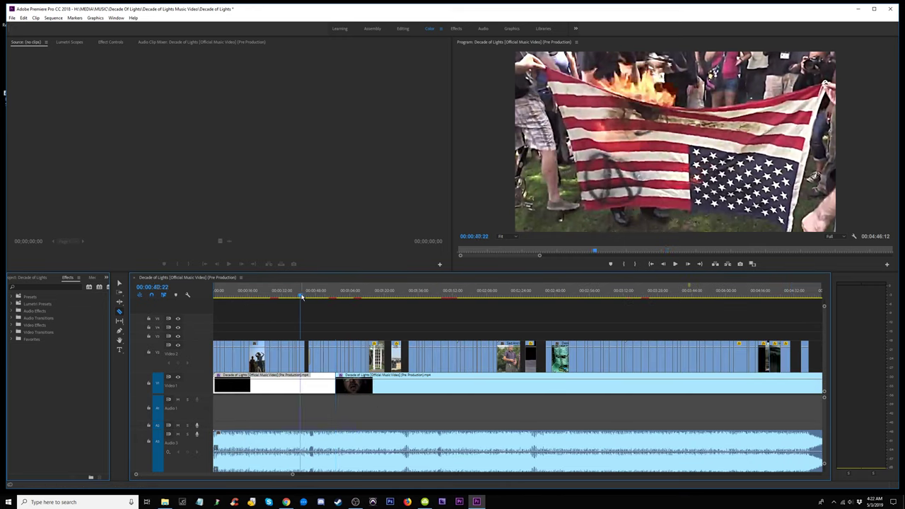
key("ctrl+z")
key("v")
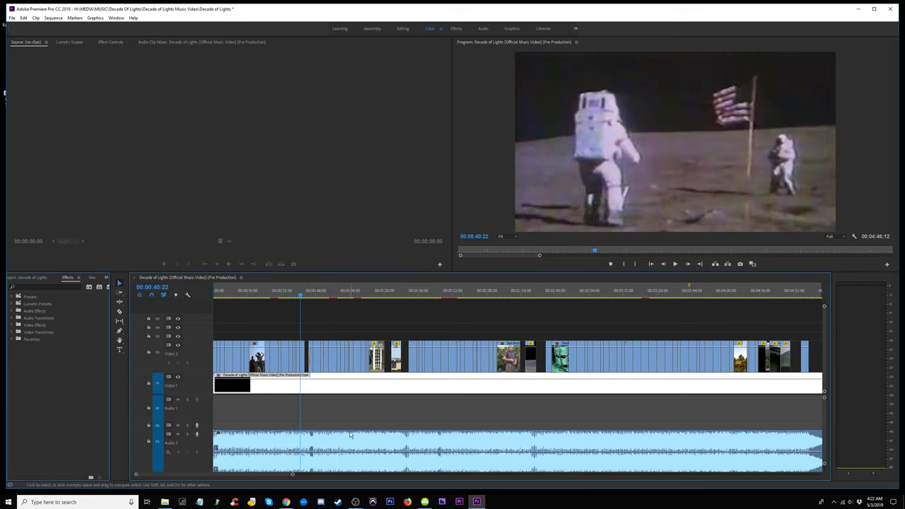
- Move the music video's audio clip back up to Audio 1 and reduce the height of the Audio 3 track
key("minus")
key("minus")
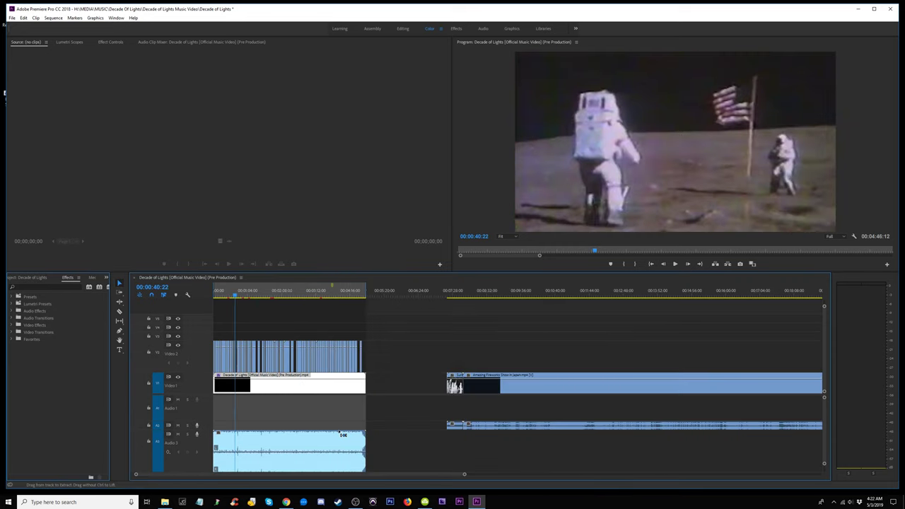
key("minus")
key("equal")
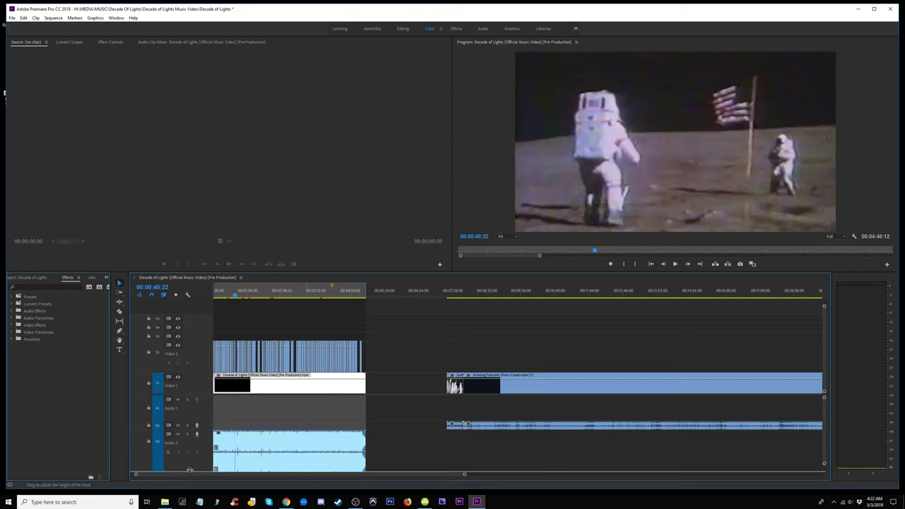
left_click_drag(248, 435, 254, 414)
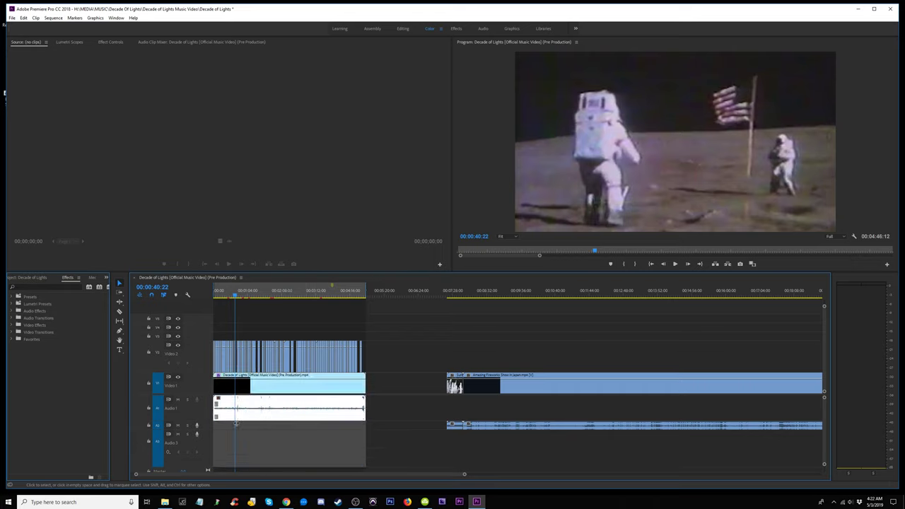
left_click_drag(189, 467, 204, 446)
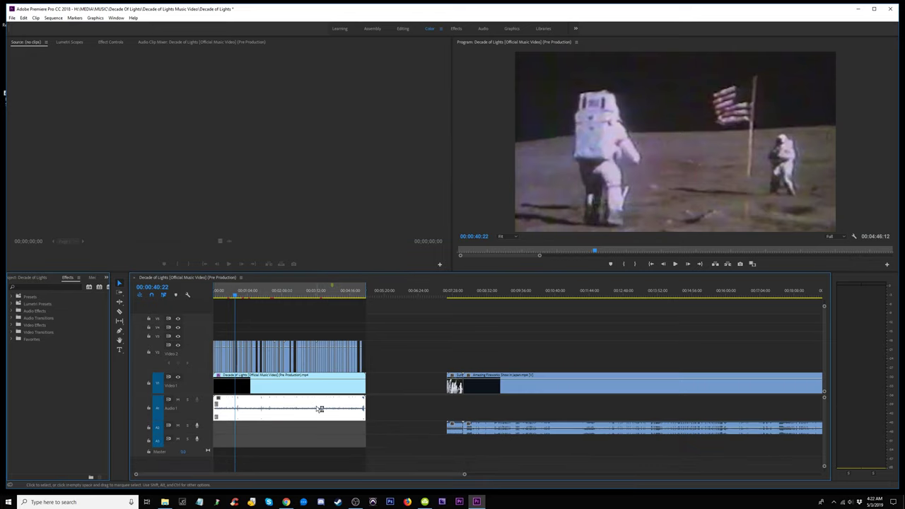
left_click(389, 407)
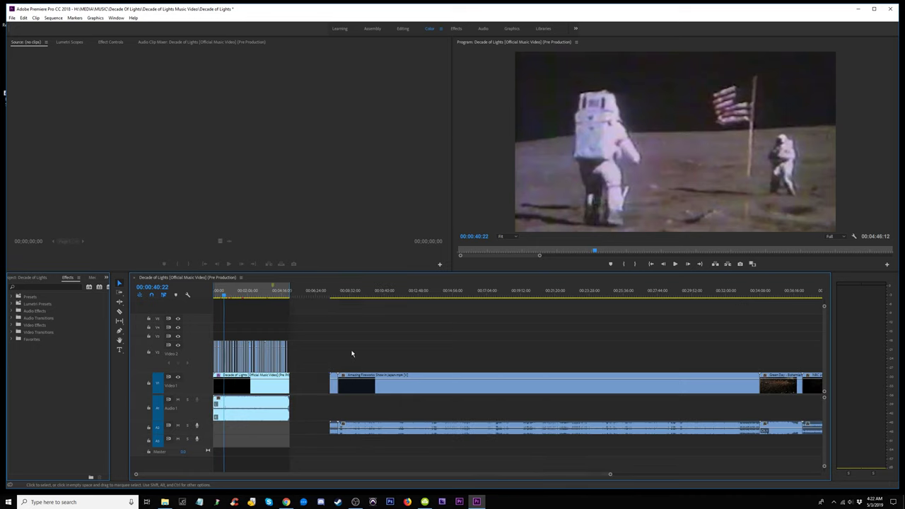
- Scrub through the imported clips from the Japan fireworks to the New Year 2019 video, briefly playing the Times Square crowd shot at 00:42:40:14
left_click(437, 295)
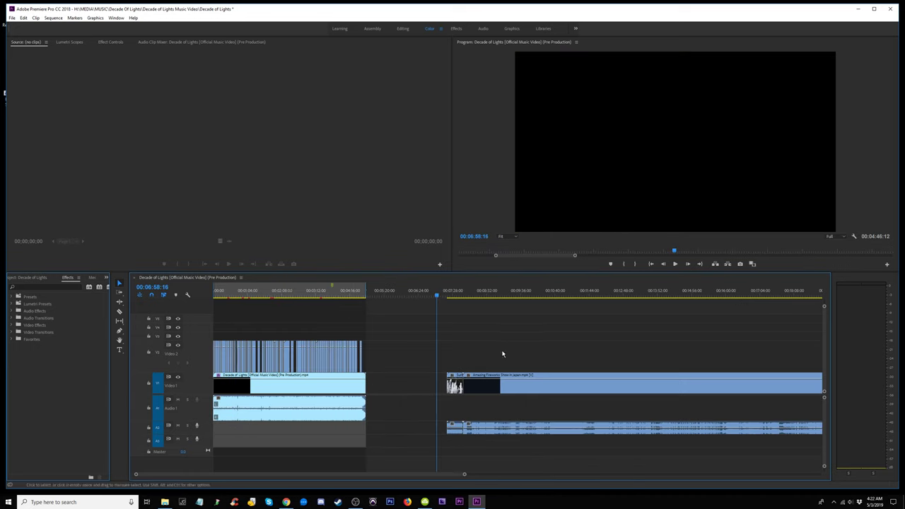
key("=")
key("-")
key("-")
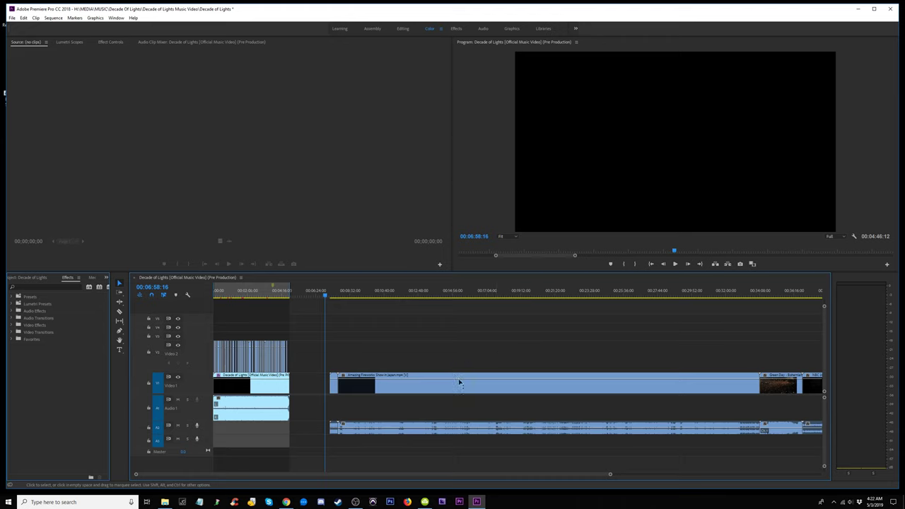
scroll(461, 382, "down", 2)
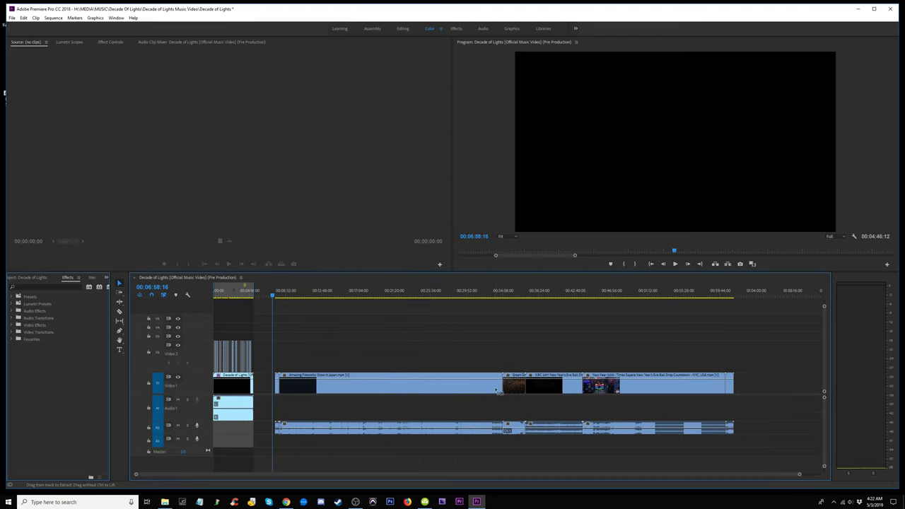
left_click(300, 294)
left_click_drag(300, 295, 575, 337)
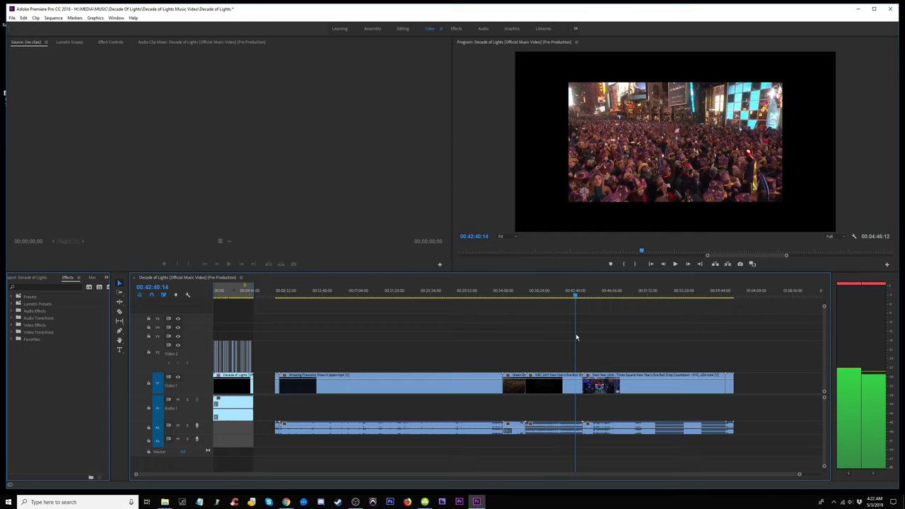
key("space")
key("space")
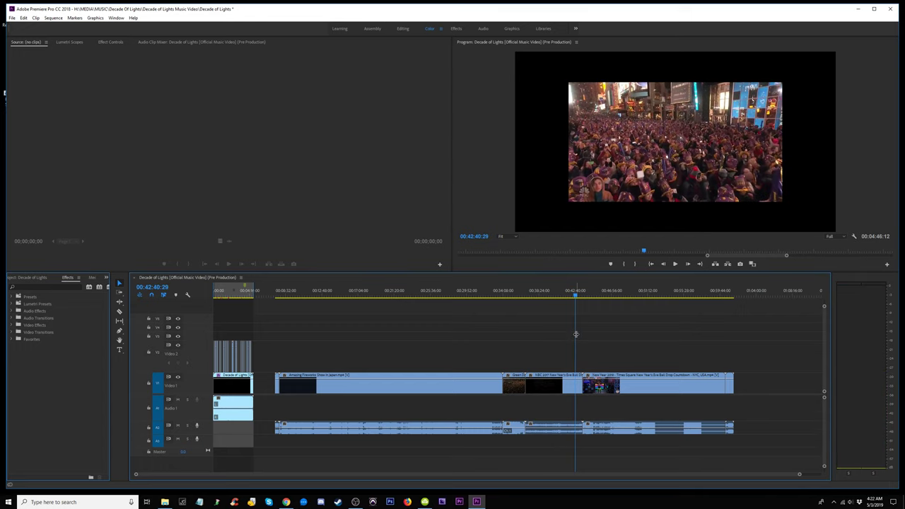
left_click_drag(576, 295, 622, 303)
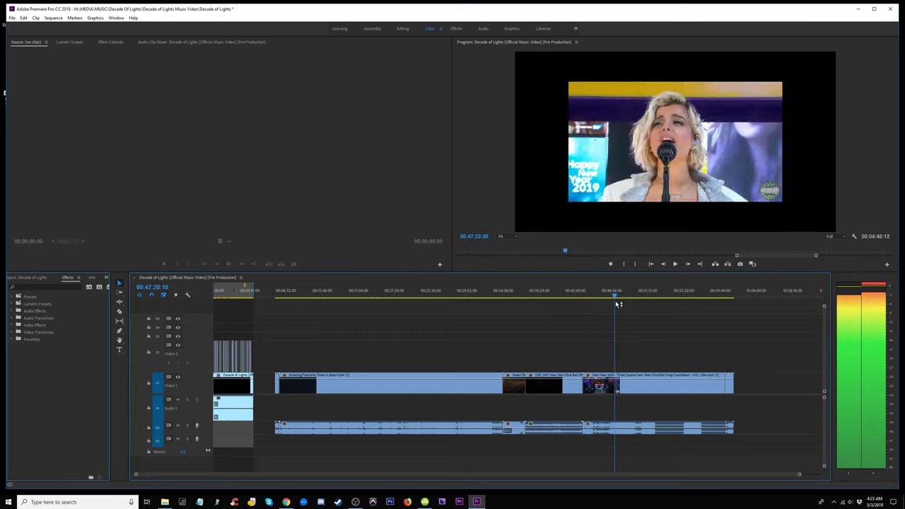
- Scale the New Year 2019 Times Square clip to about 172.4 and set its horizontal position to about 1087 to fill the frame
left_click_drag(616, 305, 636, 309)
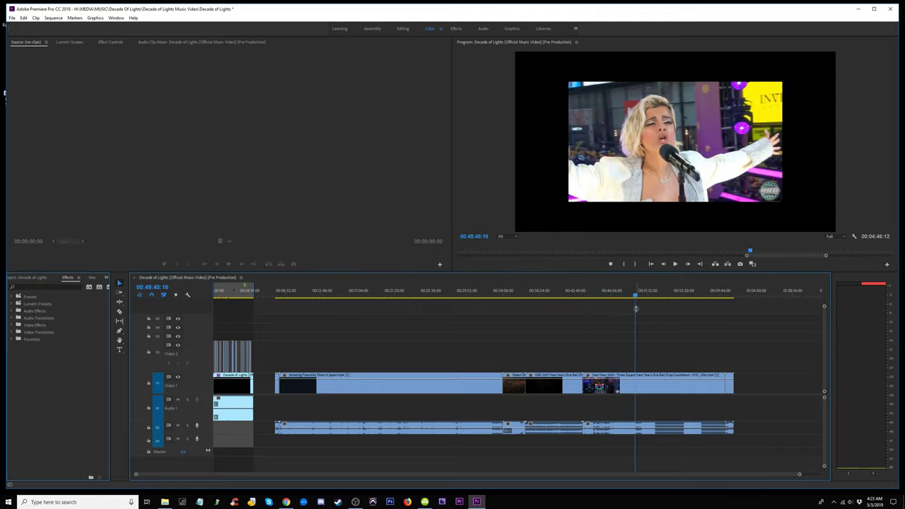
left_click(646, 388)
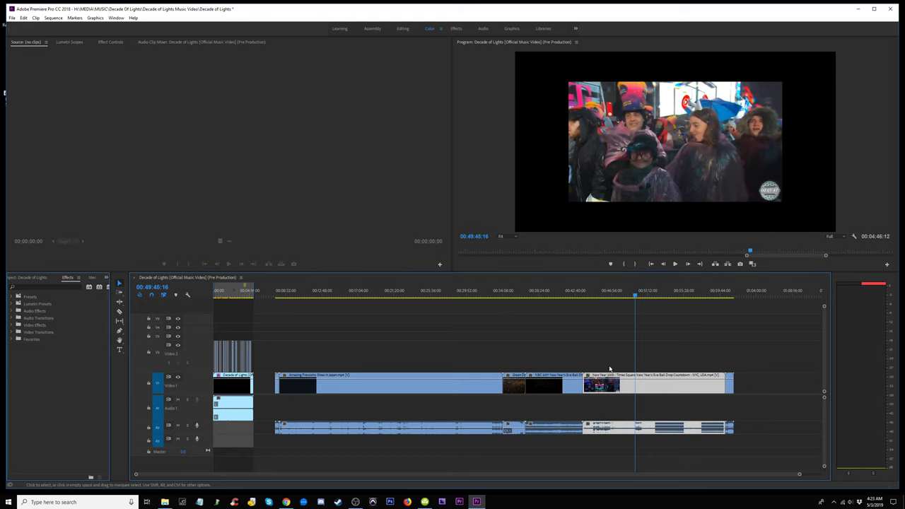
left_click(110, 41)
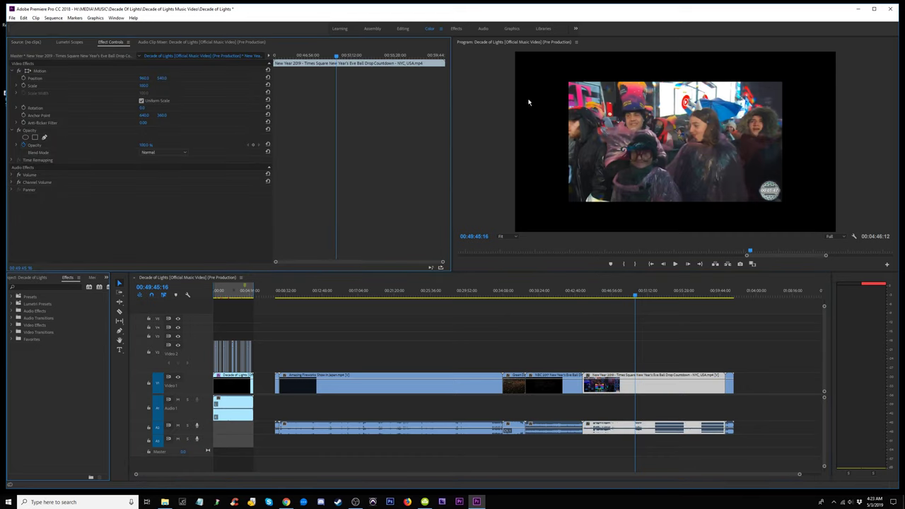
left_click(877, 9)
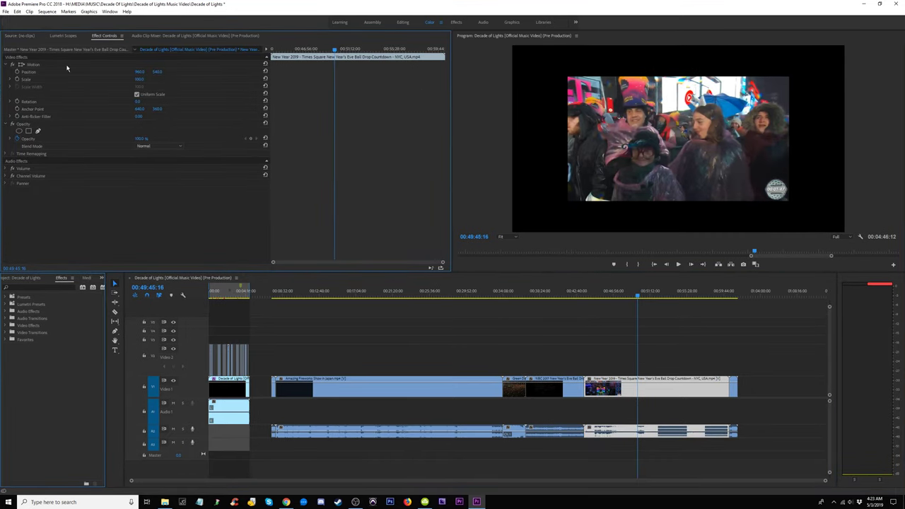
left_click(11, 80)
left_click_drag(138, 93, 227, 102)
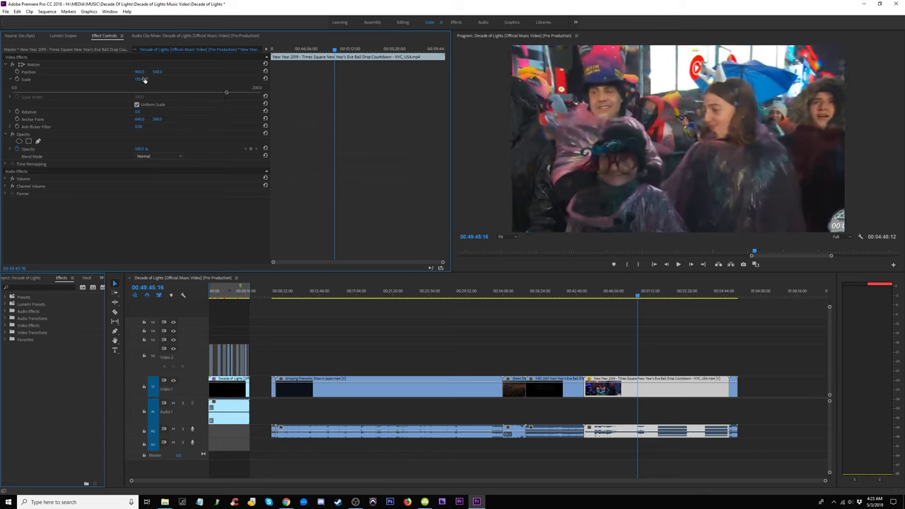
left_click_drag(139, 72, 217, 72)
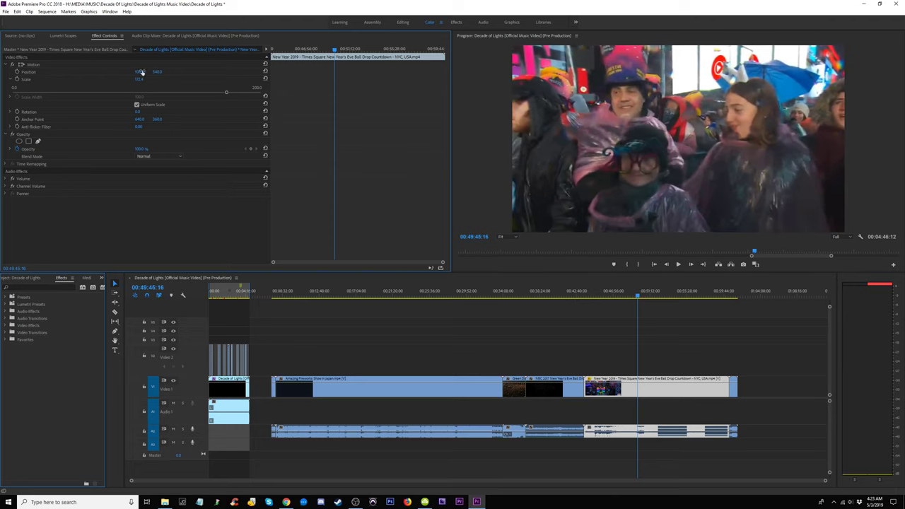
- Enlarge the NBC 2017 ball drop clip to scale 170 and shift it left to centre the performer at 00:39:51:10
left_click_drag(638, 298, 558, 390)
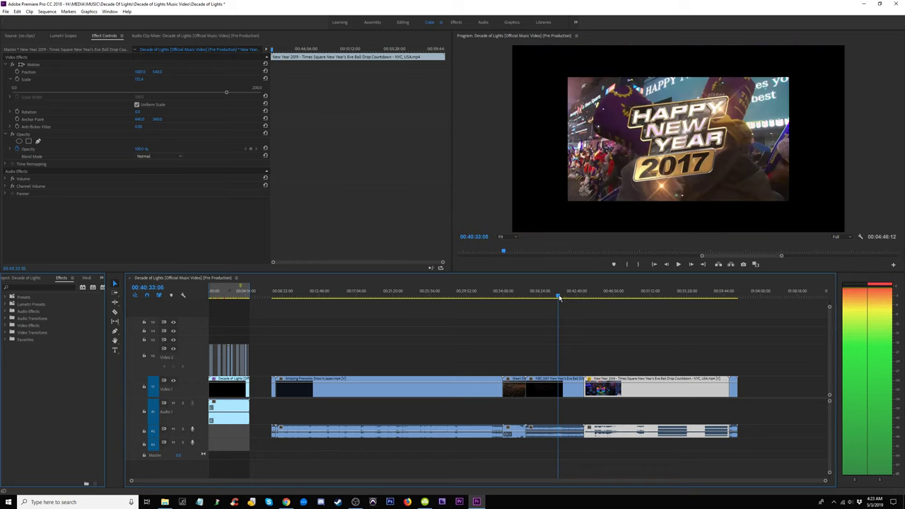
left_click(556, 394)
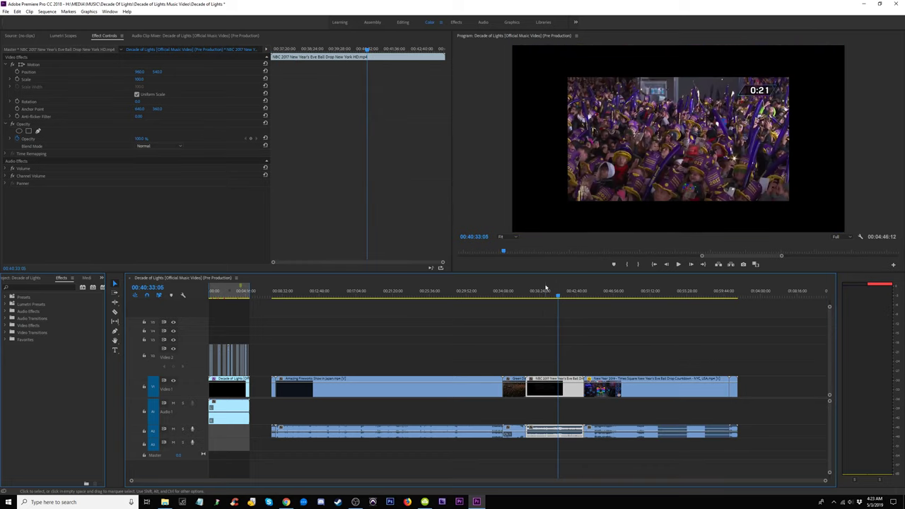
left_click_drag(545, 290, 562, 298)
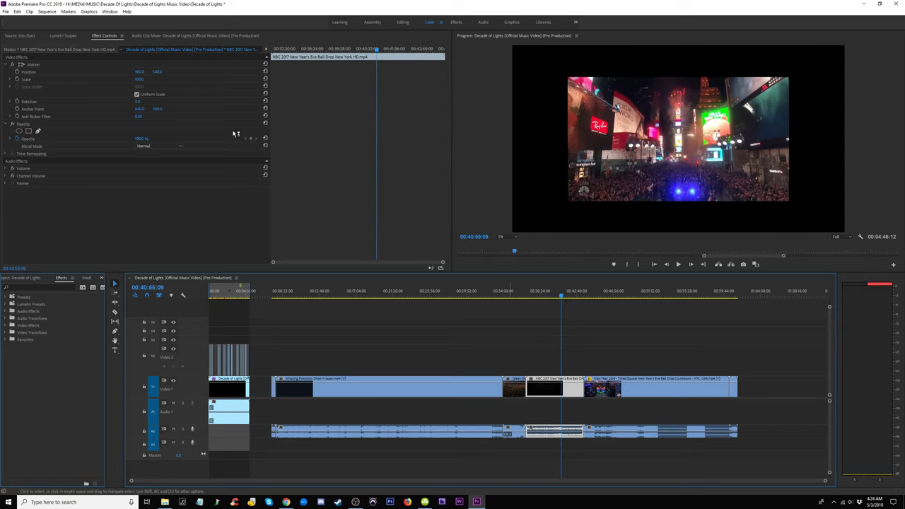
left_click_drag(138, 80, 179, 79)
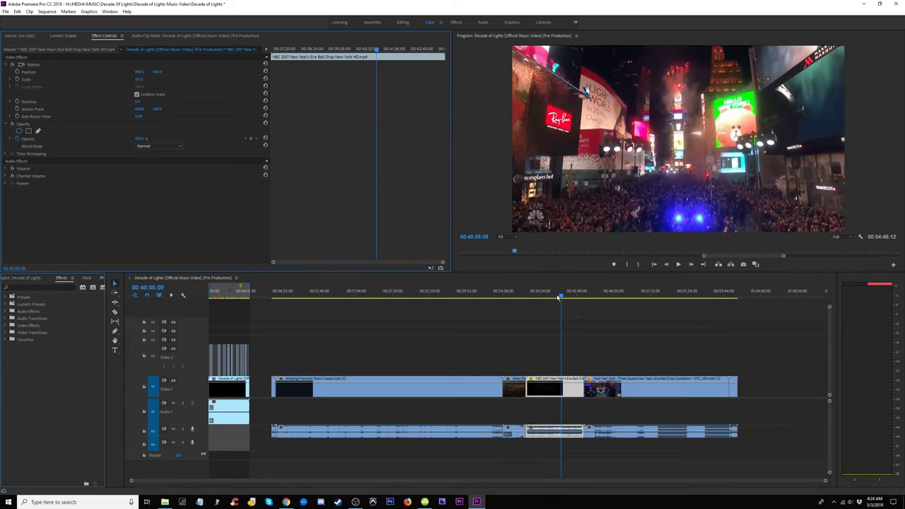
left_click_drag(559, 299, 554, 298)
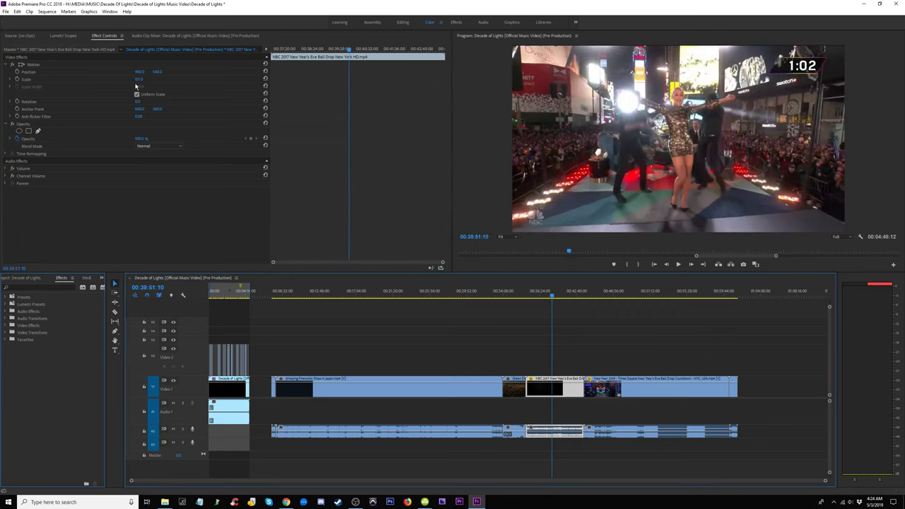
mouse_move(138, 80)
left_mouse_down()
mouse_move(167, 79)
mouse_move(125, 71)
mouse_move(139, 80)
mouse_move(150, 71)
mouse_move(139, 72)
left_mouse_up()
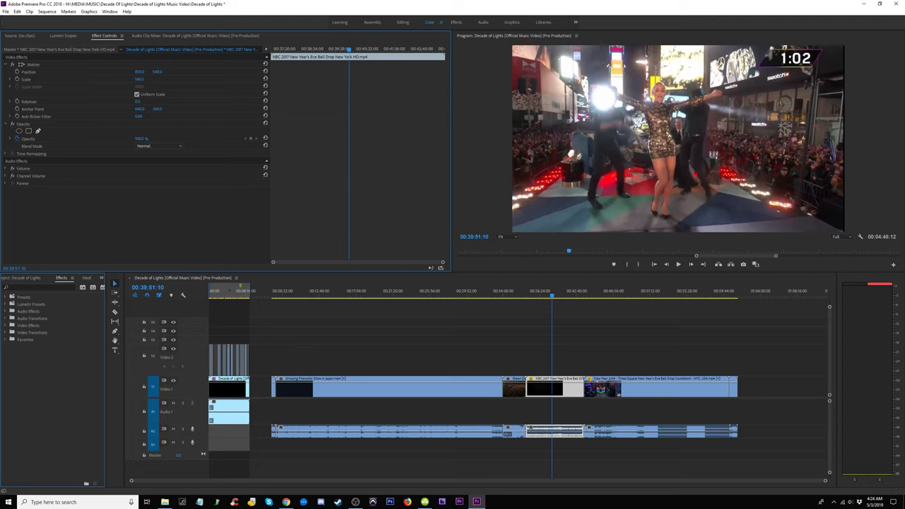
left_click_drag(139, 79, 142, 79)
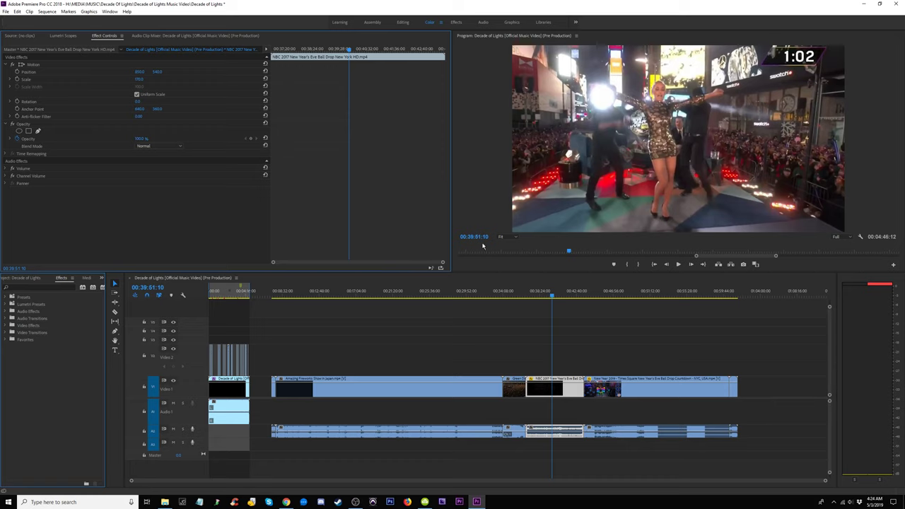
- Preview the Program monitor picture at 25% and 50% magnification, and return it to Fit
left_click(514, 239)
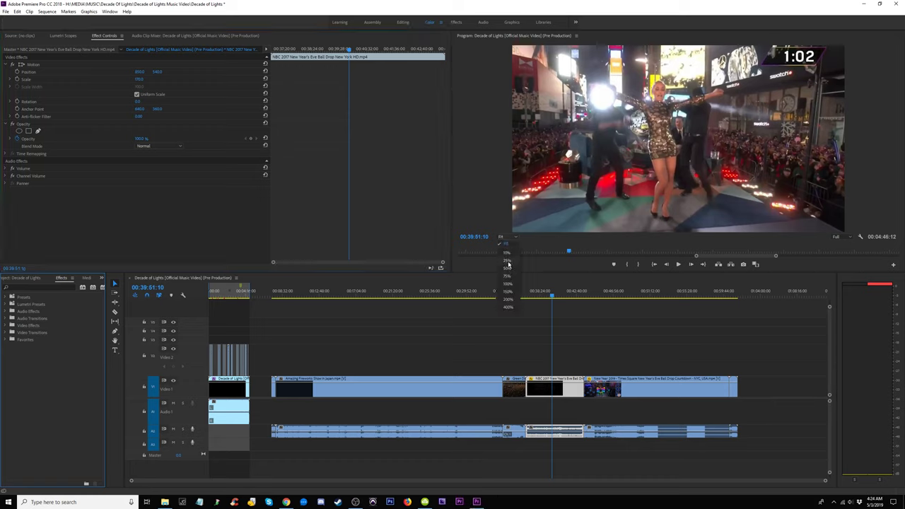
left_click(507, 261)
left_click(507, 238)
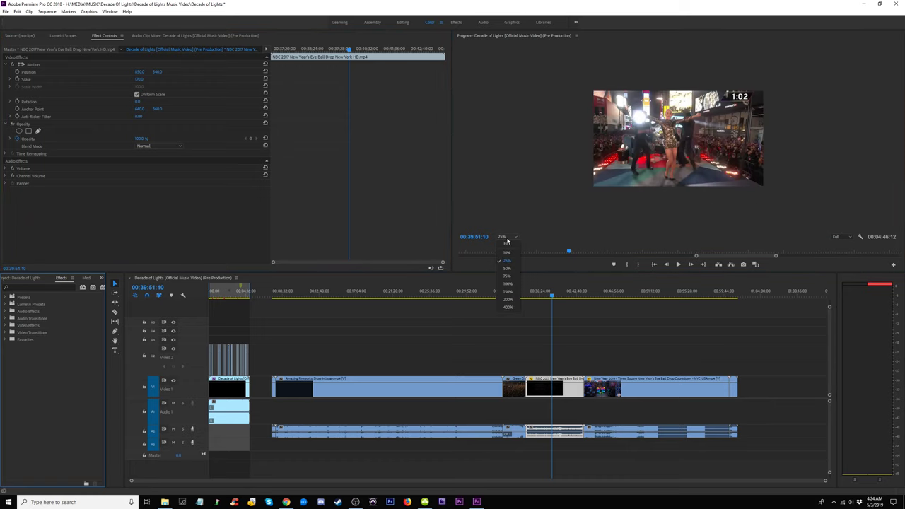
left_click(507, 269)
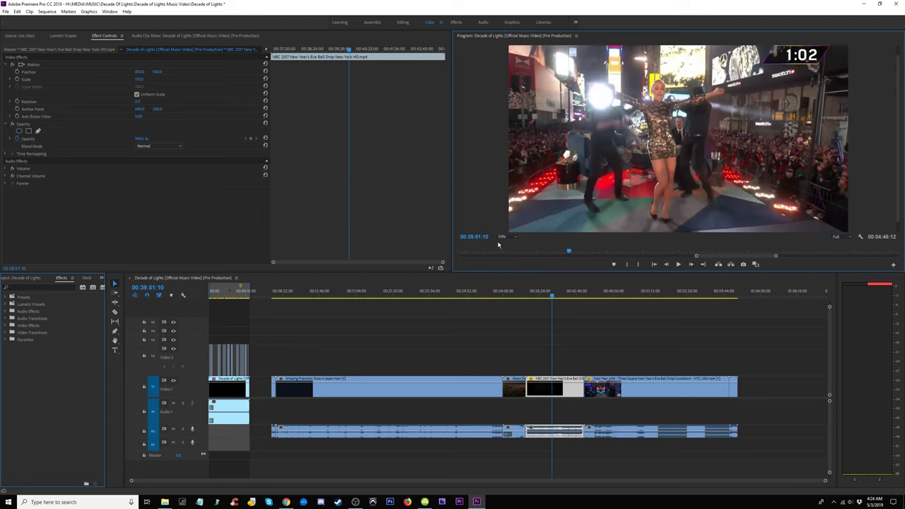
left_click(505, 238)
left_click(511, 245)
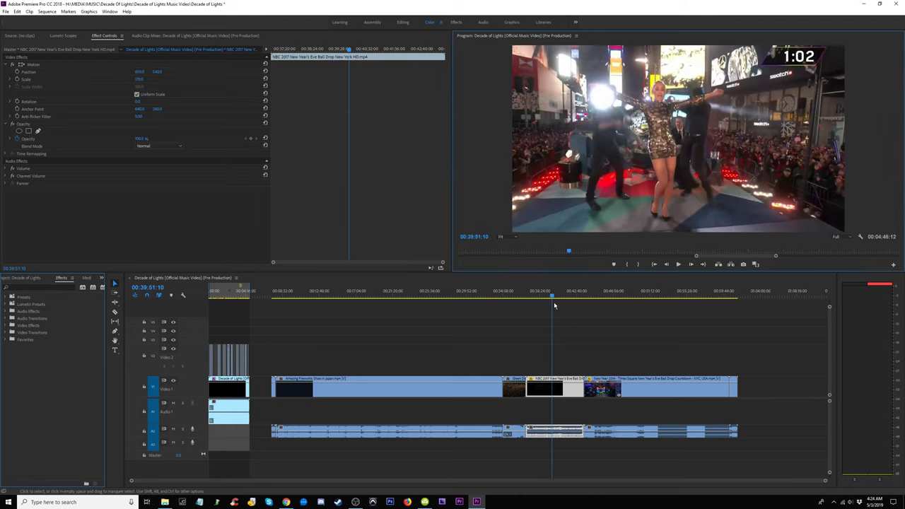
- Scale the Japan fireworks clip to 120 and shift it up and left to push the Just Wow Me watermark out of frame
left_click_drag(554, 298, 341, 297)
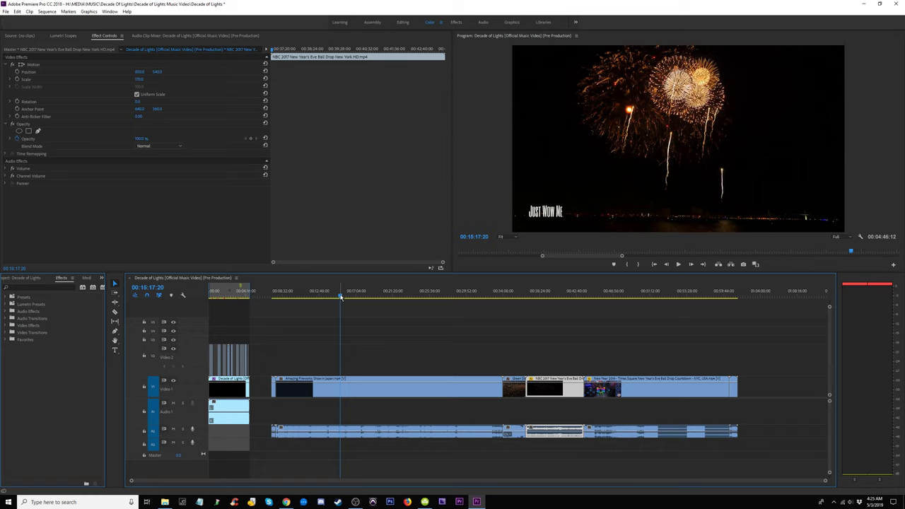
left_click(360, 390)
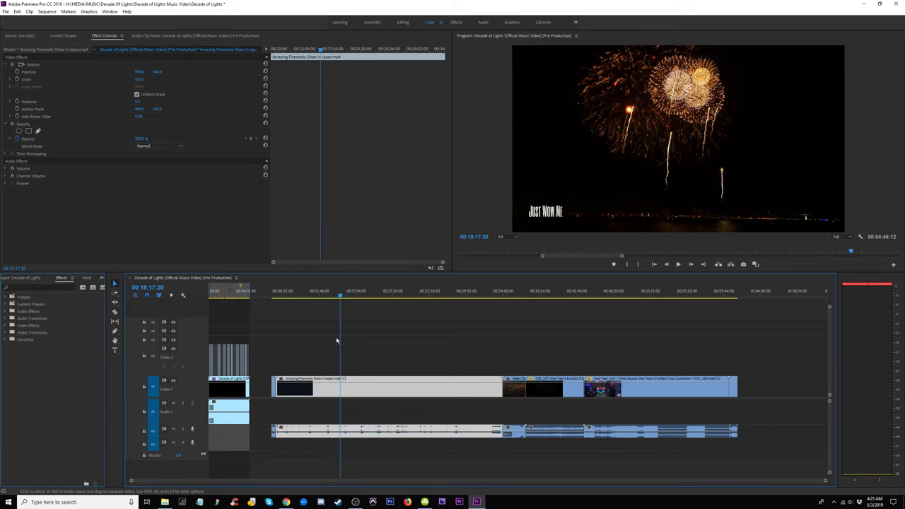
left_click(140, 79)
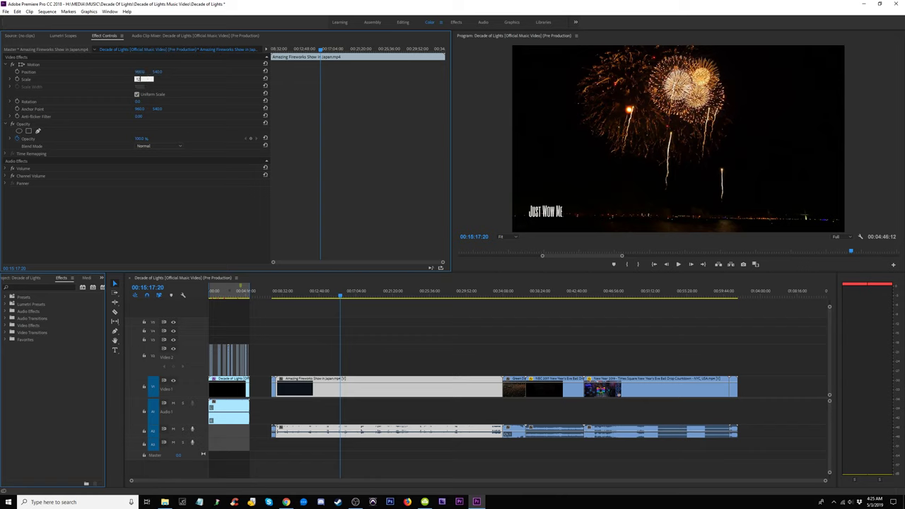
key("Return")
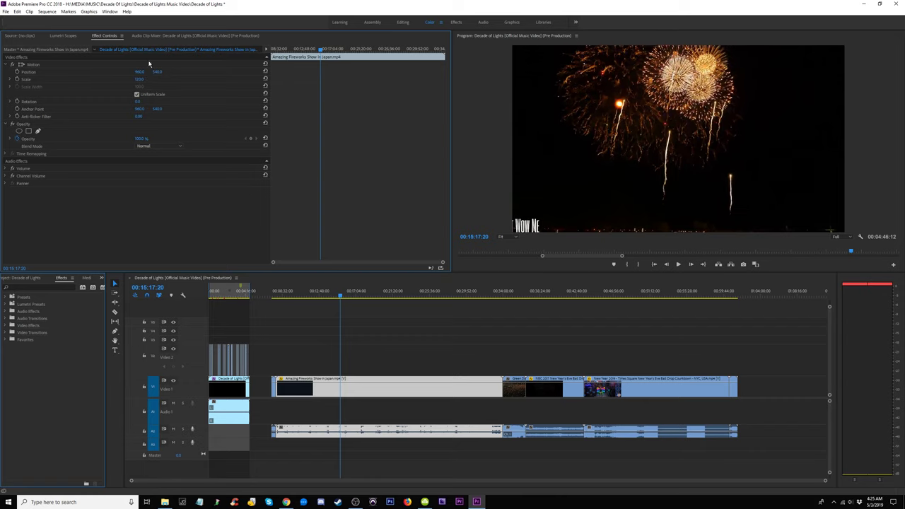
left_click_drag(158, 72, 100, 71)
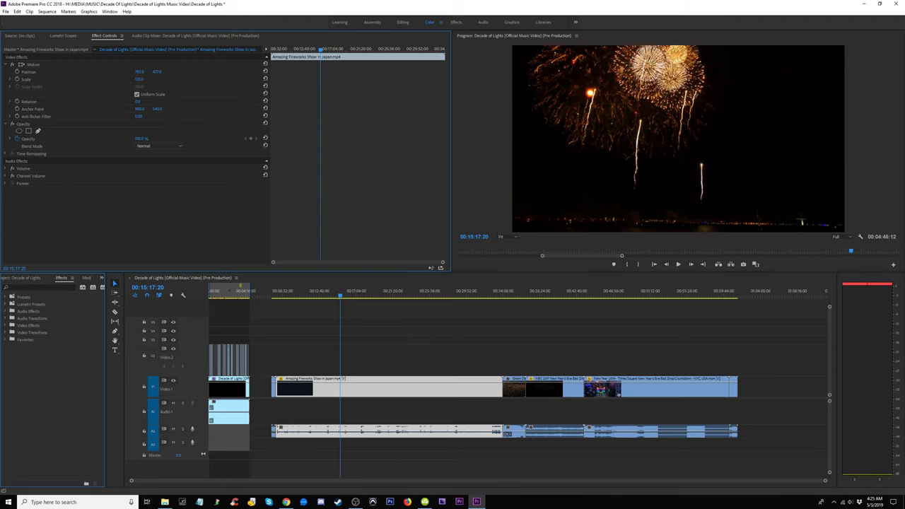
- Scrub through the Japan fireworks clip and back to the SunFest 2019 clip, examining its crowd shots around 00:07:39:08
left_click_drag(341, 292, 423, 291)
left_click_drag(353, 278, 276, 280)
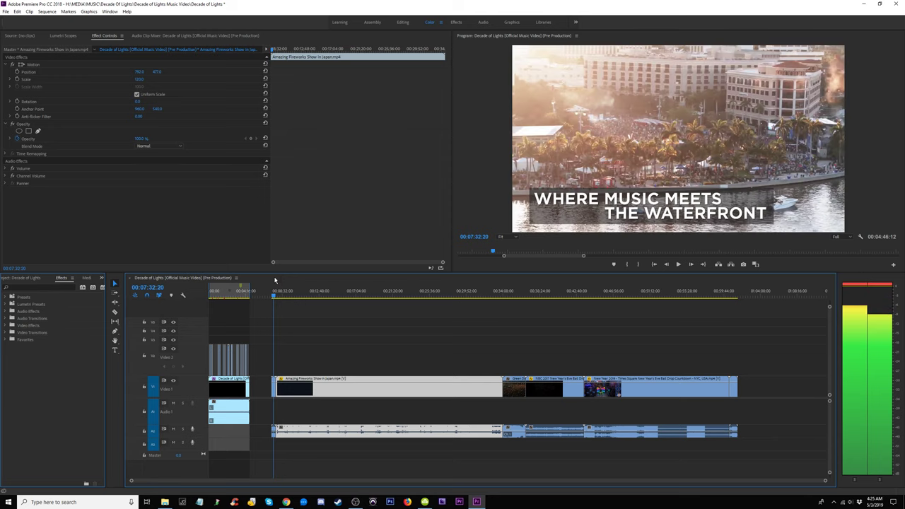
key("=")
key("=")
key("=")
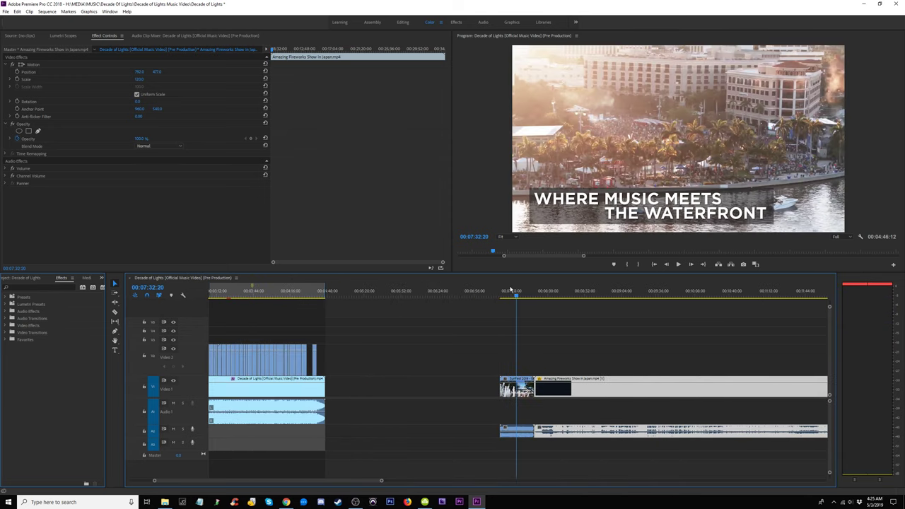
left_click_drag(510, 297, 521, 297)
key("minus")
key("minus")
key("minus")
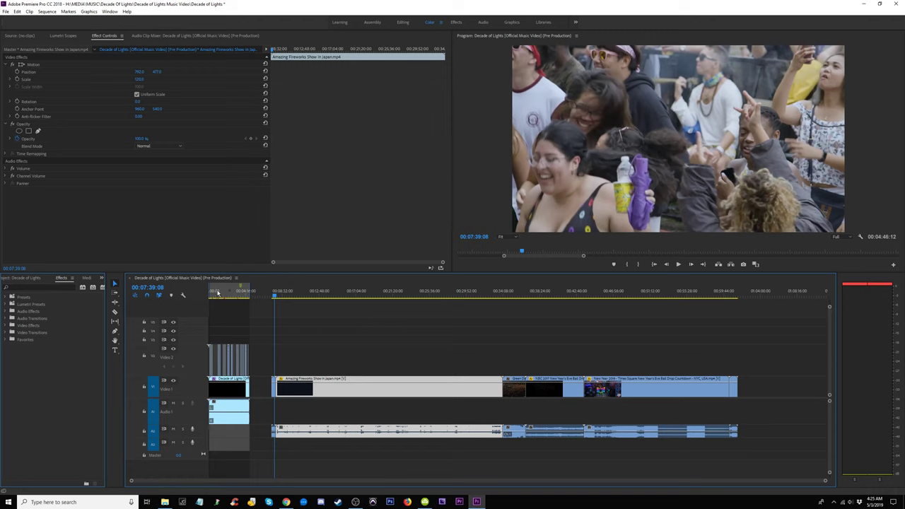
- Move the Decade of Lights music video and the short clips above it up one track, placing the music video on Video 2
key("=")
left_click(238, 294)
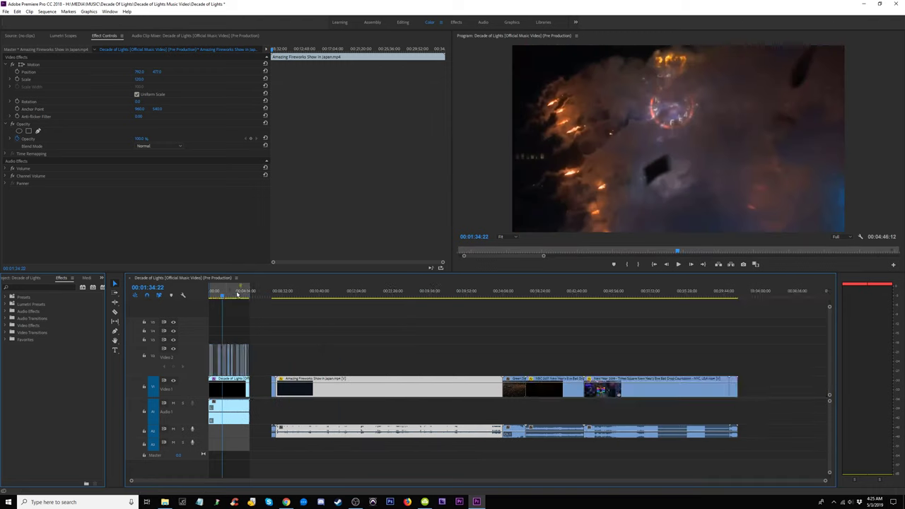
left_click_drag(313, 327, 206, 394)
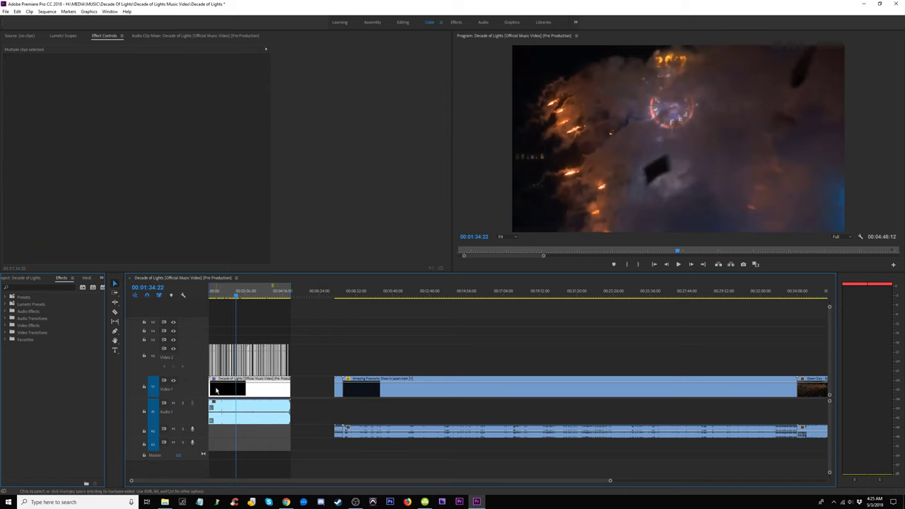
key("=")
key("=")
key("=")
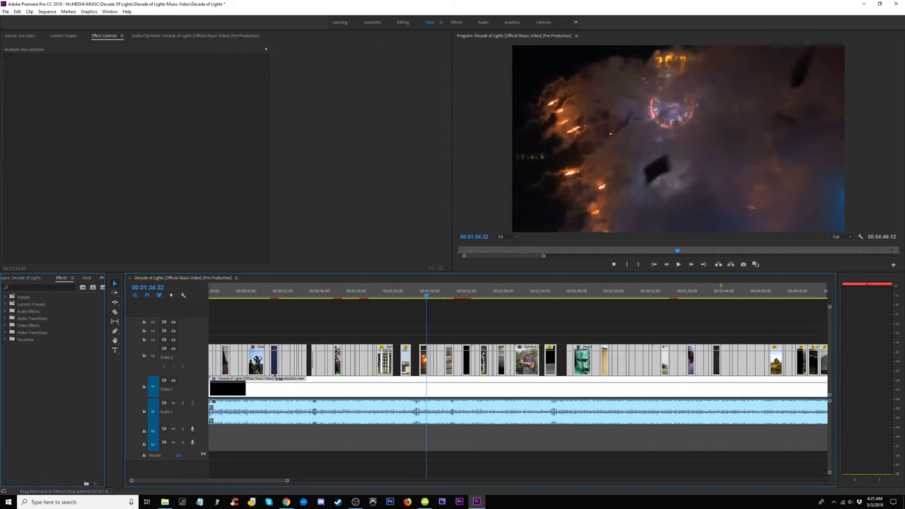
left_click_drag(252, 374, 258, 368)
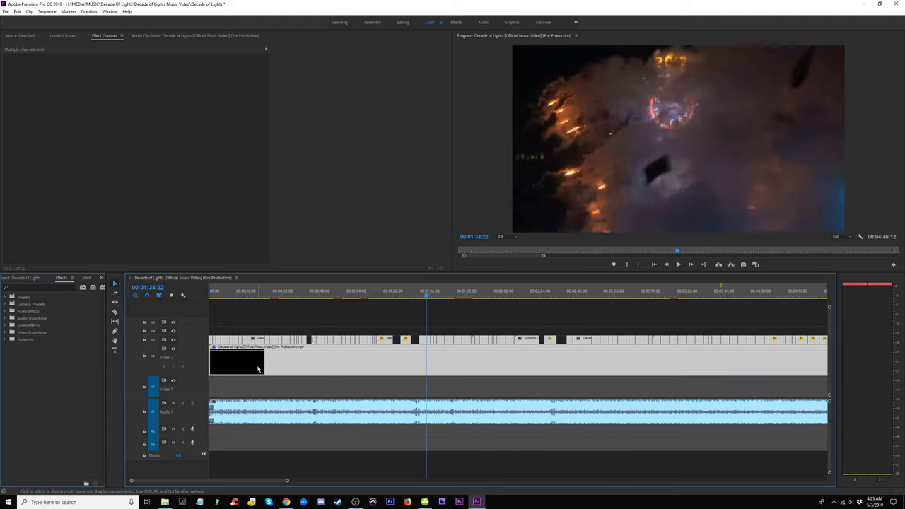
- Move the SunFest 2019 clip from before the Japan fireworks to the end of the imported footage
key("minus")
key("minus")
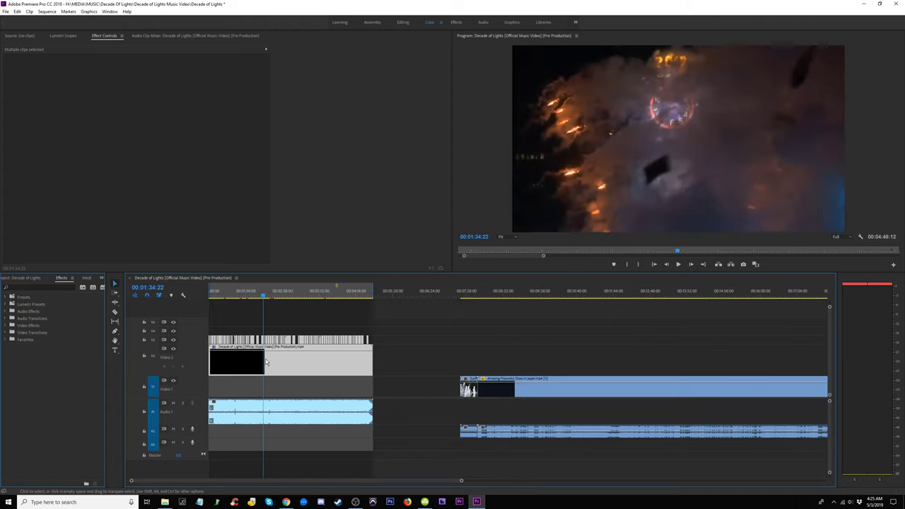
left_click(469, 389)
key("minus")
key("minus")
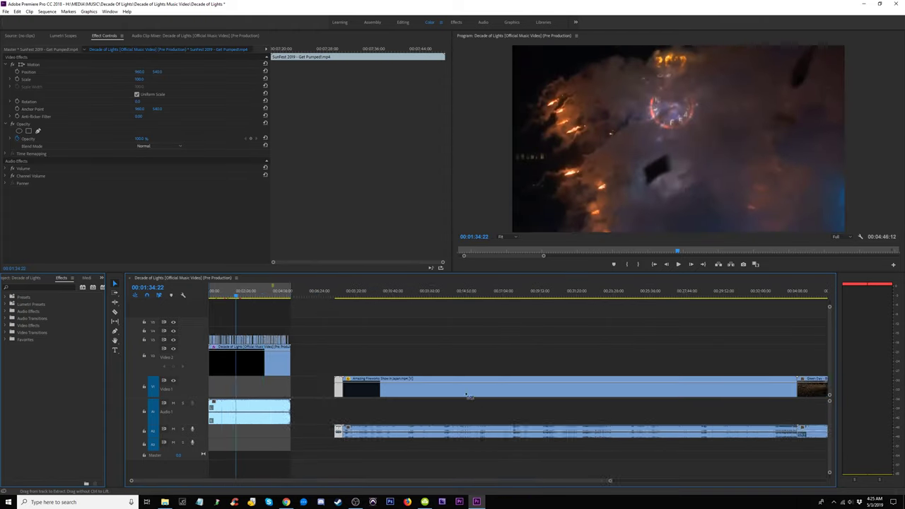
left_click_drag(274, 389, 742, 389)
- Play a moment of the Japan fireworks clip, delete only its audio, and return the playhead to the sequence start
left_click(377, 392)
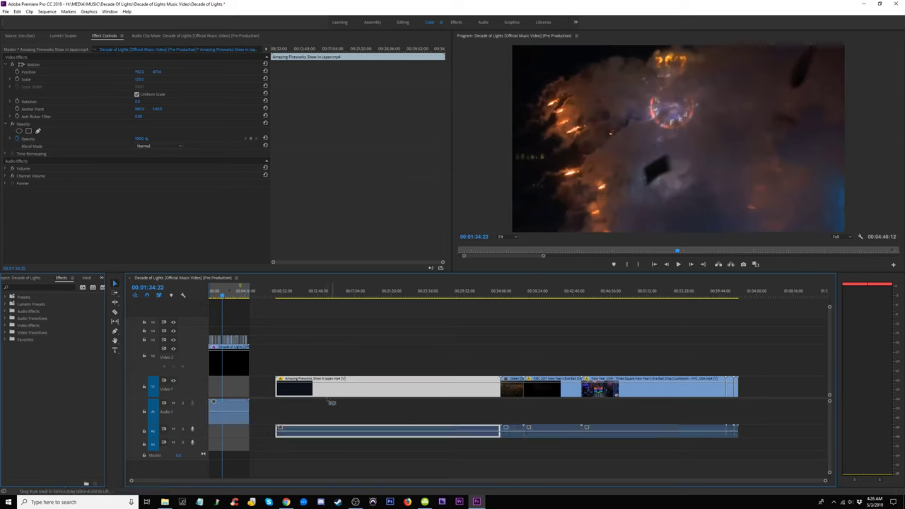
left_click(333, 297)
key("space")
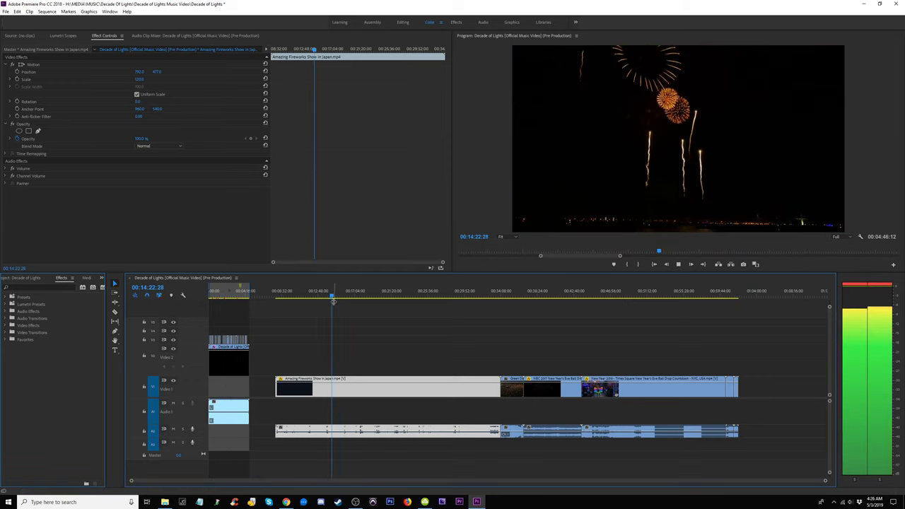
left_click(404, 360)
left_click(359, 431)
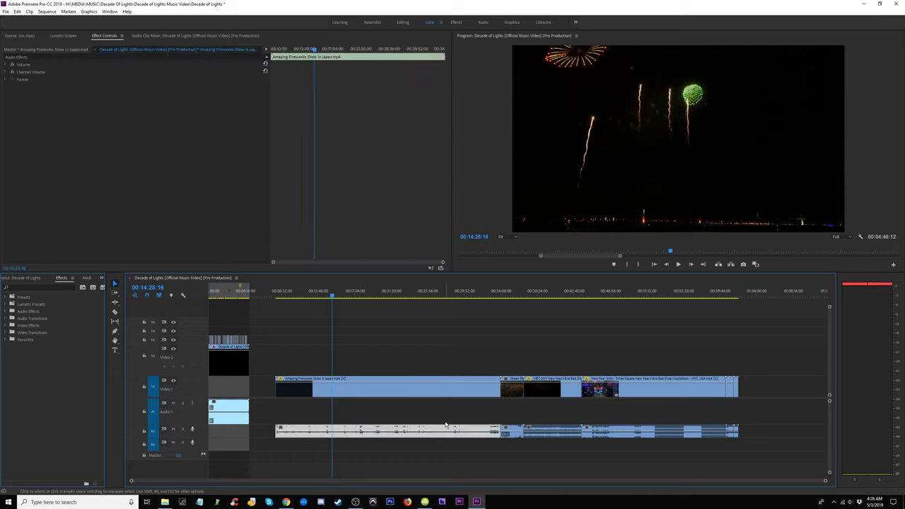
key("Delete")
left_click_drag(230, 292, 179, 295)
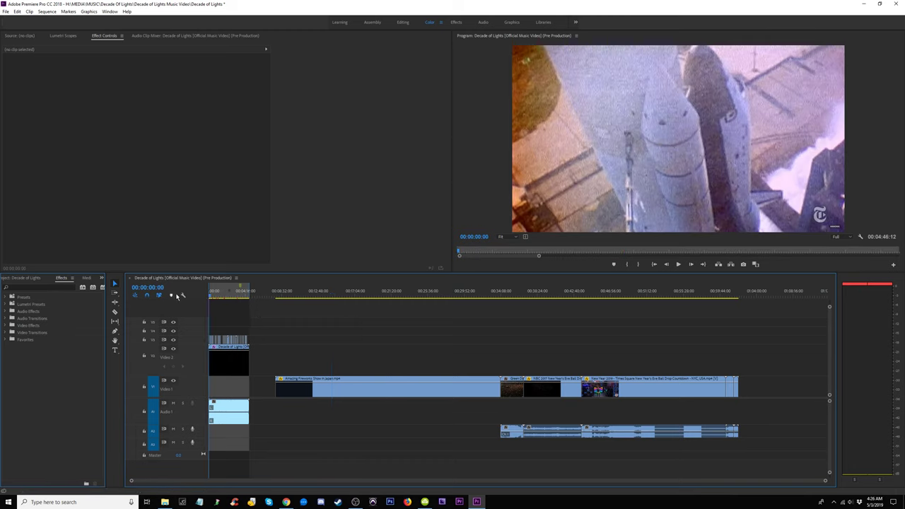
- Move the Japan fireworks clip to the start of the sequence on Video 1, beneath the Decade of Lights music video
key("=")
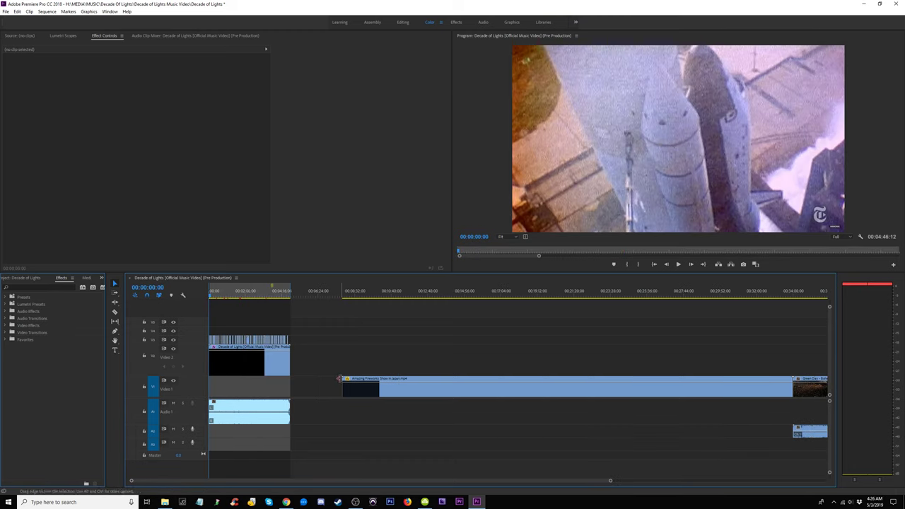
left_click(456, 392)
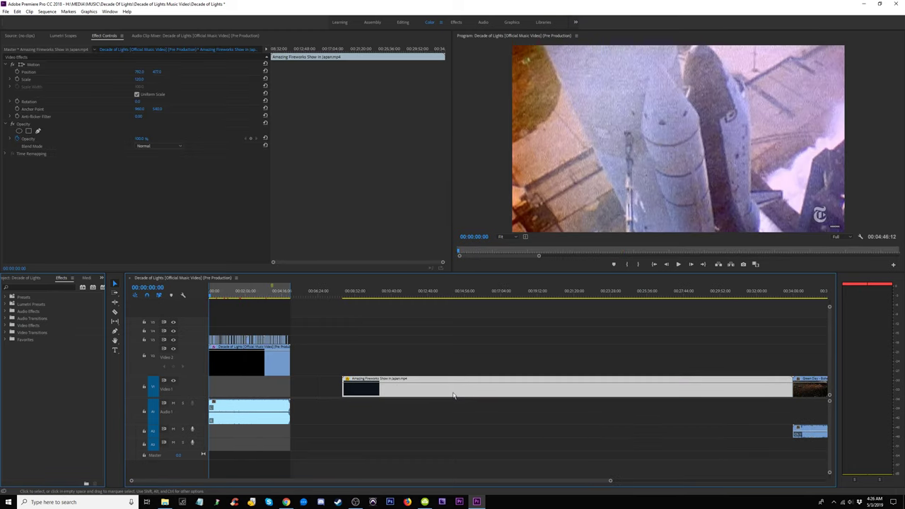
left_click_drag(454, 395, 308, 393)
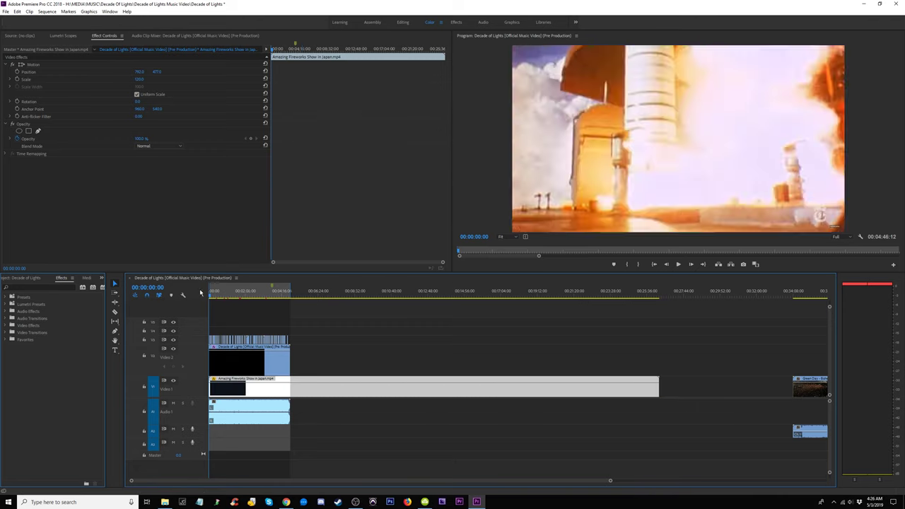
key("=")
key("=")
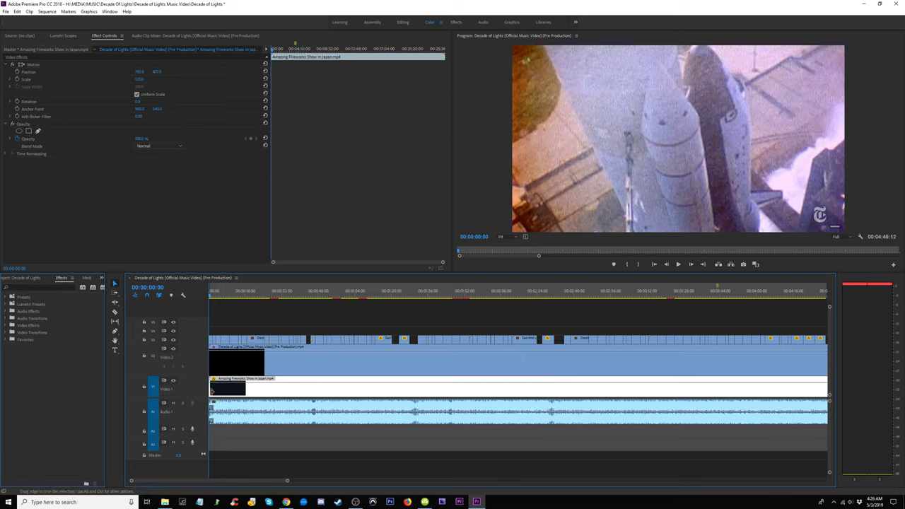
- Move the Japan fireworks clip back into the empty gap after the music video and place the playhead near its beginning
left_click_drag(212, 389, 252, 388)
double_click(216, 388)
key("minus")
key("minus")
key("minus")
left_click_drag(270, 290, 270, 294)
- Trim about 10 seconds from the start of the Japan fireworks clip so that it begins at the 00:07:03:17 playhead position
key("equal")
key("equal")
key("equal")
key("equal")
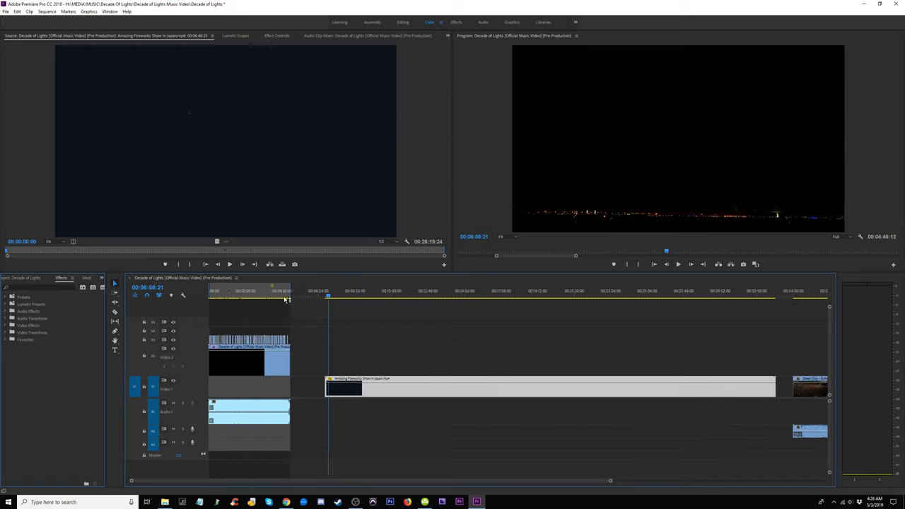
left_click(528, 296)
mouse_move(531, 296)
left_mouse_down()
mouse_move(566, 297)
mouse_move(529, 304)
left_mouse_up()
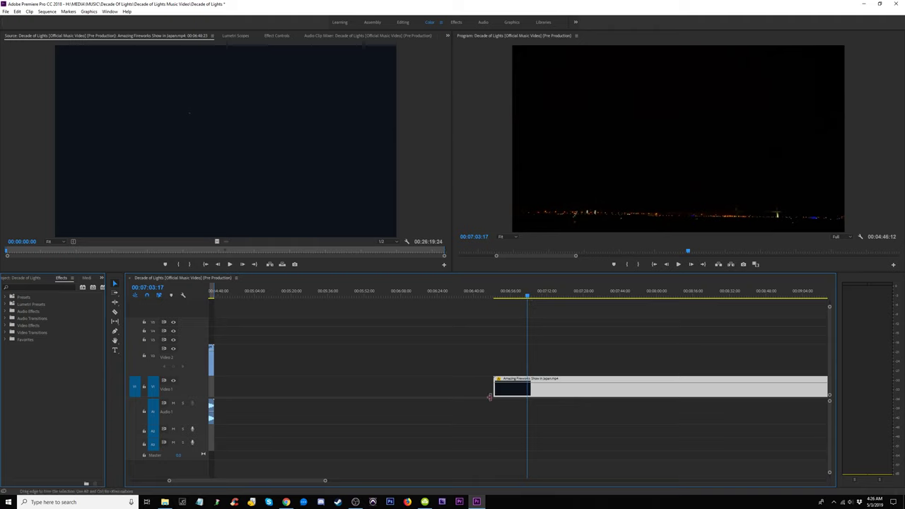
left_click_drag(494, 387, 518, 388)
key("minus")
key("minus")
key("minus")
key("minus")
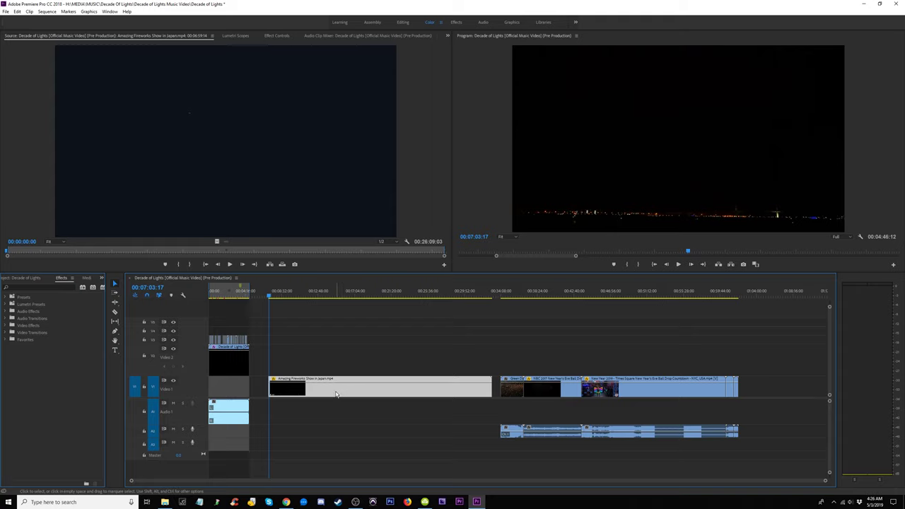
- Move the trimmed Japan fireworks clip to the sequence start beneath the music video and place the playhead at 00:01:06:27
left_click_drag(336, 394, 268, 392)
left_click(219, 292)
key("equal")
key("equal")
key("equal")
key("equal")
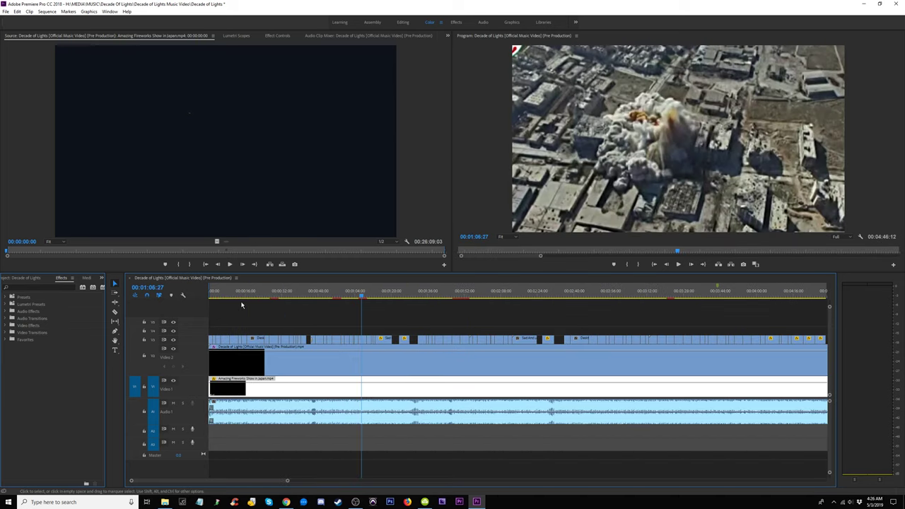
- Hide the Video 3 track, place the playhead at 00:01:20:25, and show the effect settings of the music video clip on Video 2
left_click(173, 340)
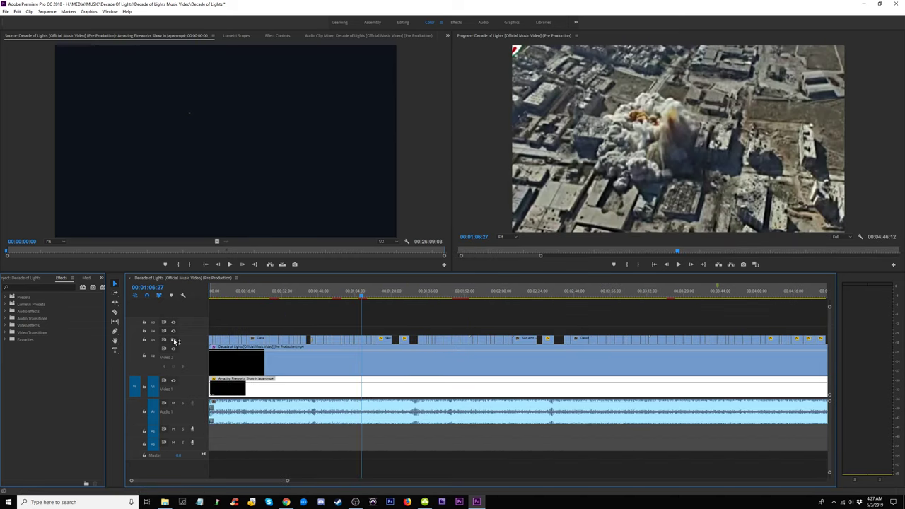
left_click(365, 375)
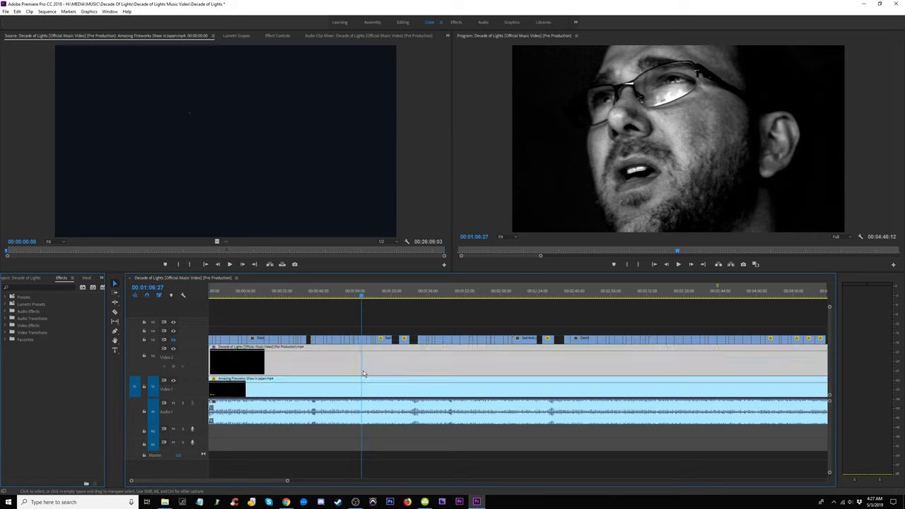
left_click(394, 292)
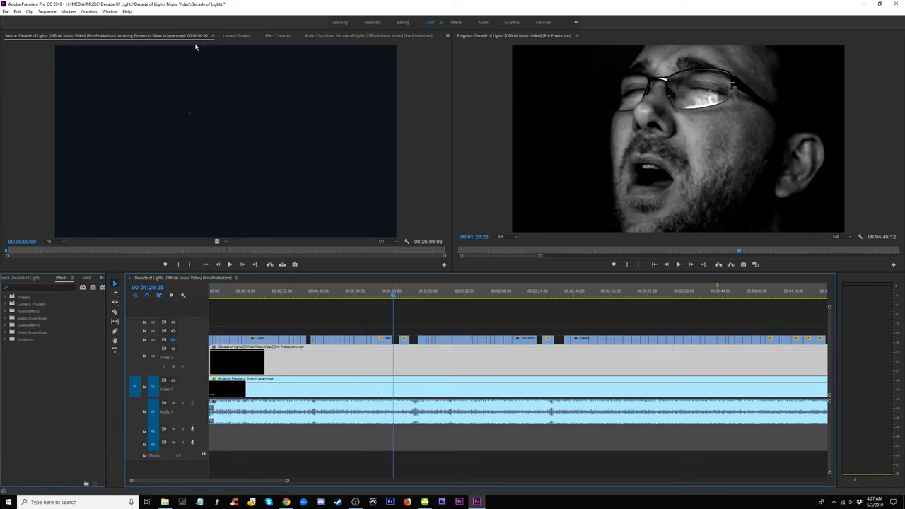
left_click(276, 36)
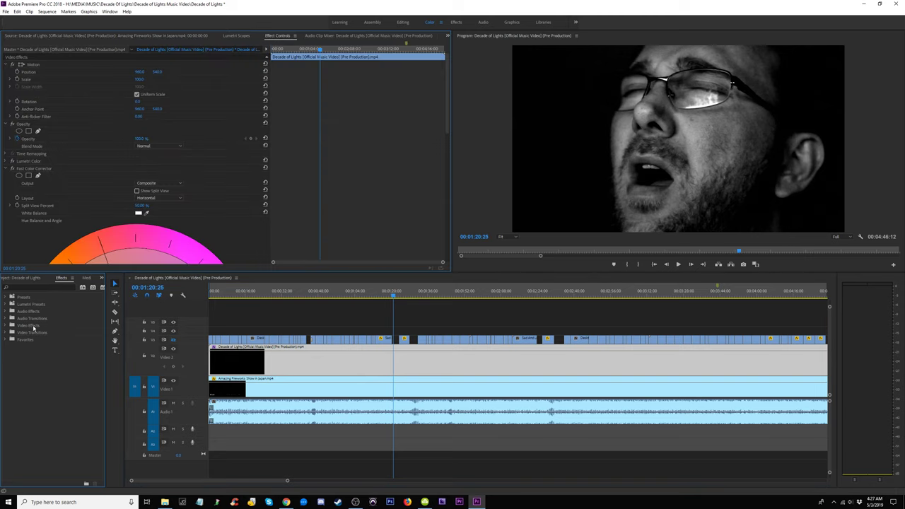
left_click(370, 323)
left_click(377, 368)
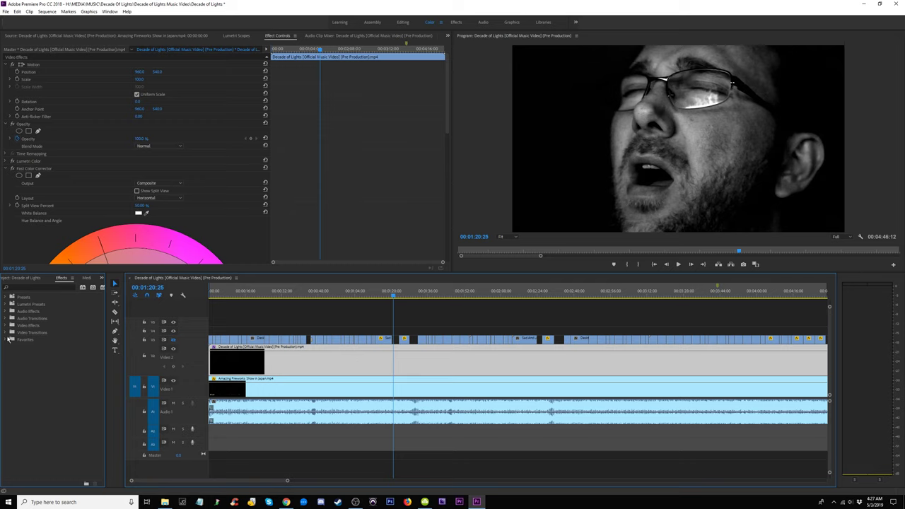
- Expand the favorite effects and search the effects library for "key"
left_click(7, 341)
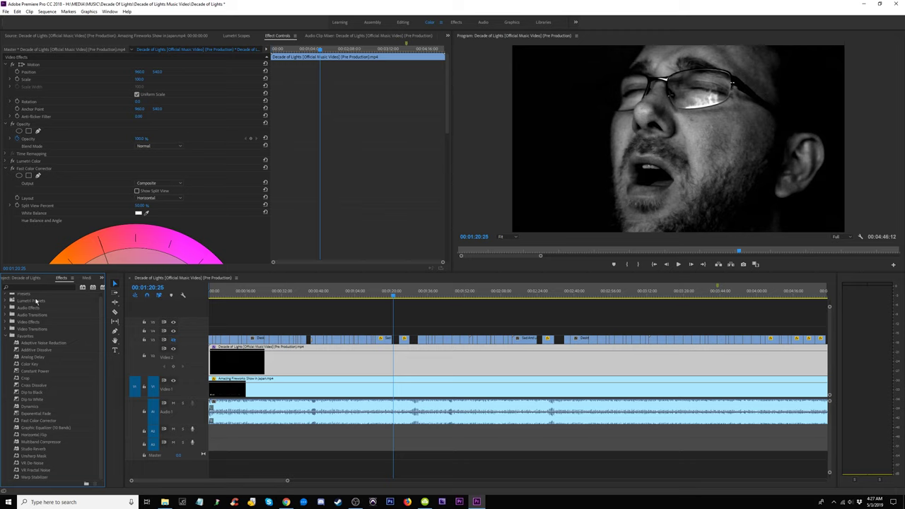
left_click(35, 287)
type("key")
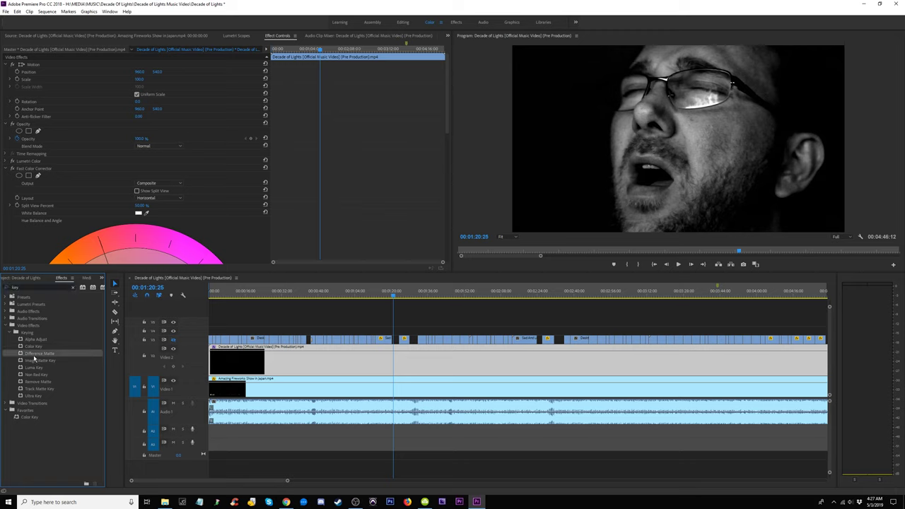
- Apply the Image Matte Key effect to the music video and try compositing with Matte Luma before returning to Matte Alpha
left_click_drag(46, 367, 441, 365)
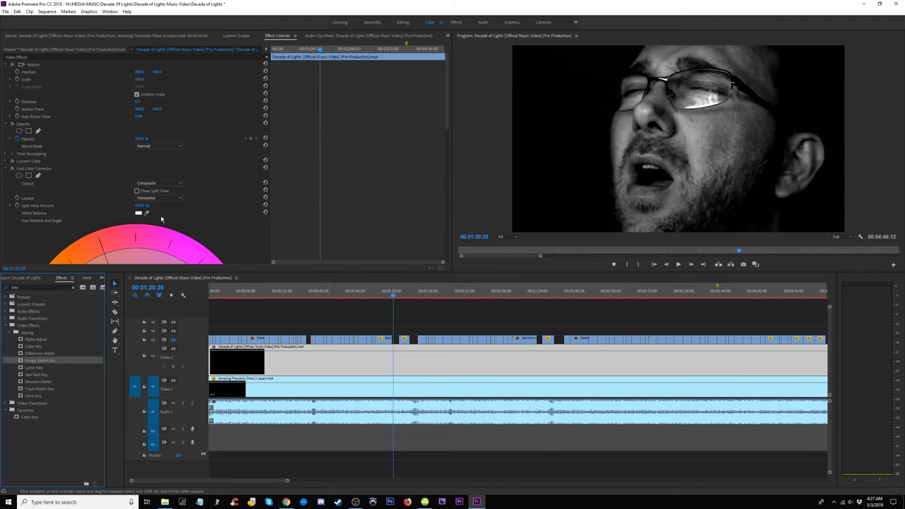
left_click(447, 124)
left_click_drag(447, 124, 447, 259)
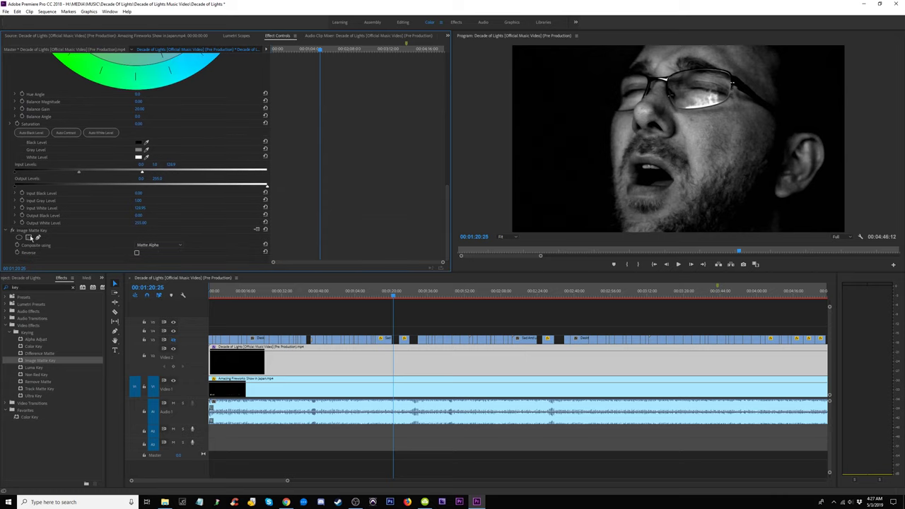
left_click(181, 246)
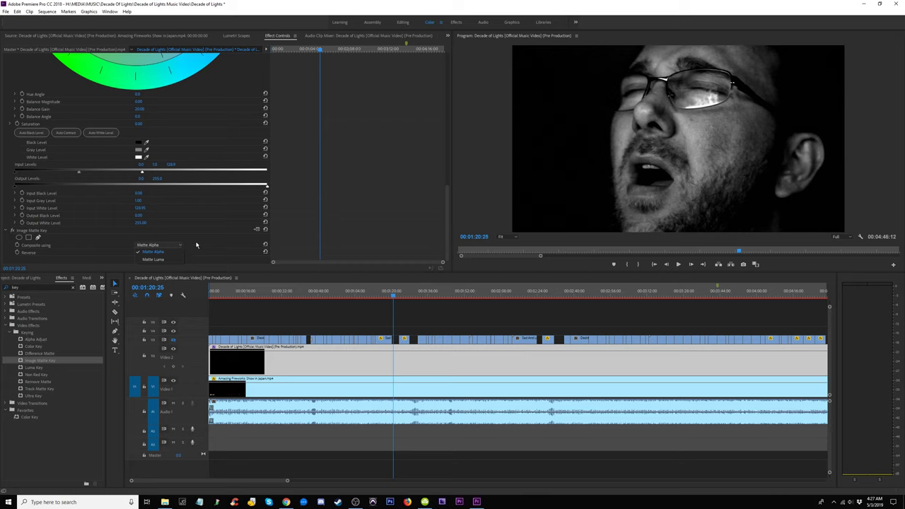
left_click(155, 260)
left_click(170, 247)
left_click(162, 252)
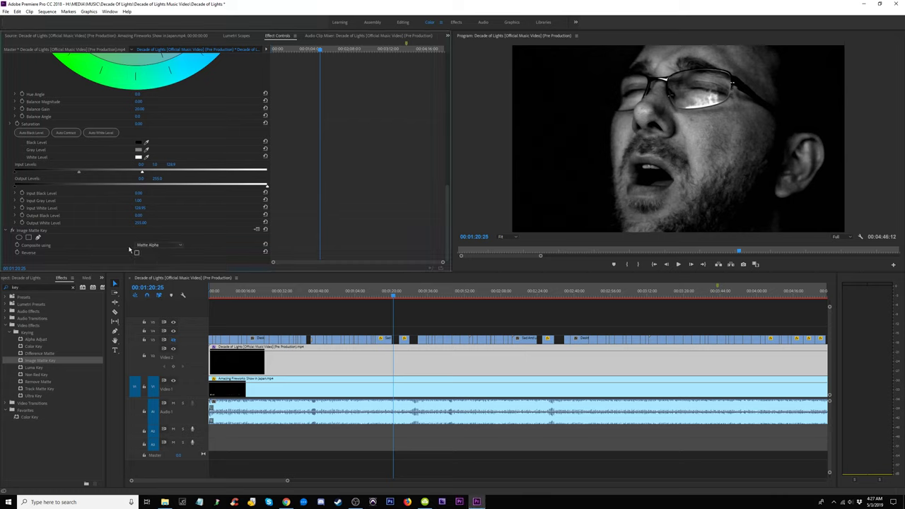
- Add an elliptical mask to the Image Matte Key effect and select its mask path
left_click(19, 237)
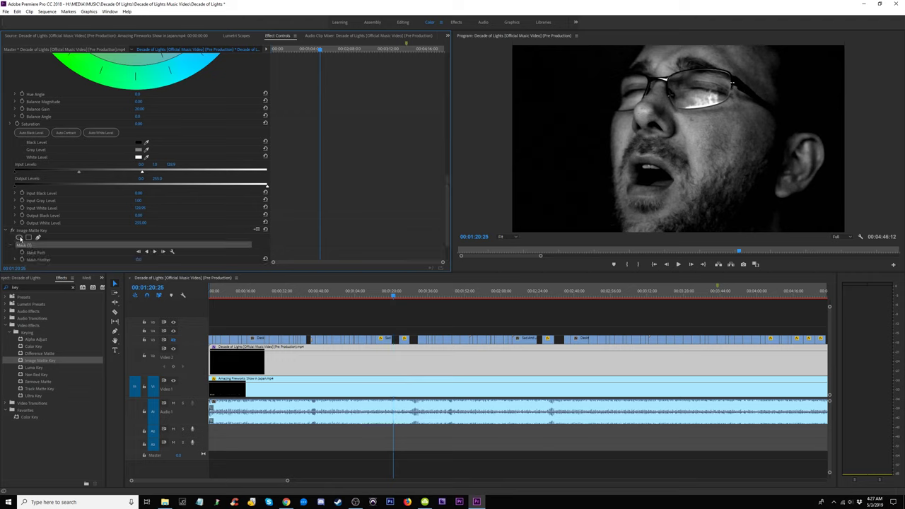
scroll(42, 233, "down", 2)
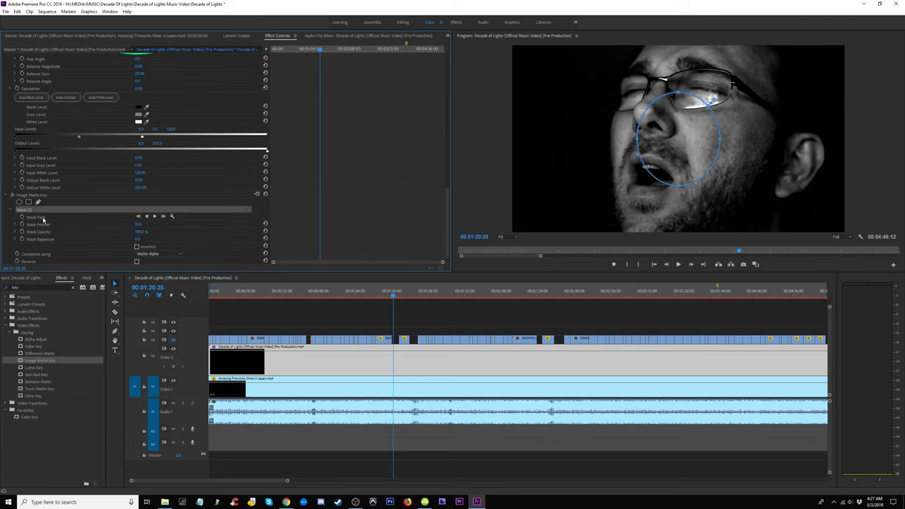
scroll(43, 220, "down", 1)
left_click(34, 208)
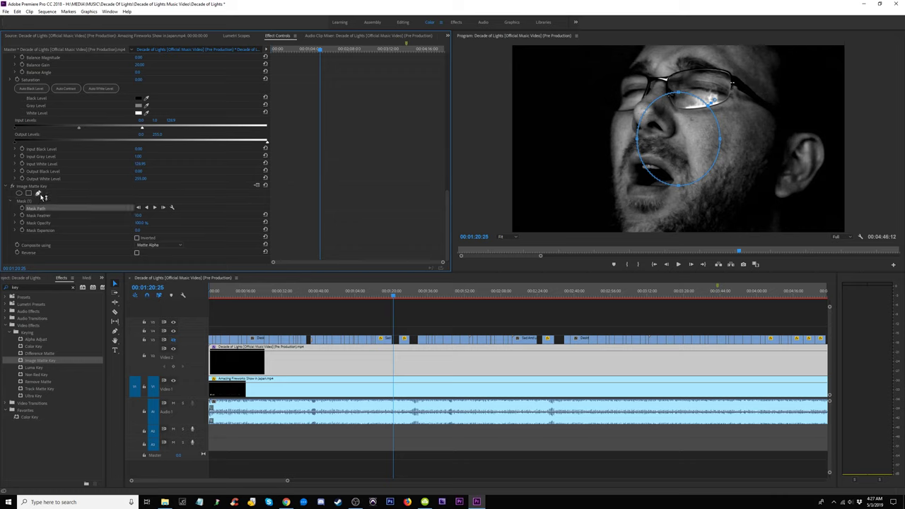
- Draw a free-form pen mask for the Image Matte Key along the singer's face outline, from the forehead down past the chin
left_click(39, 194)
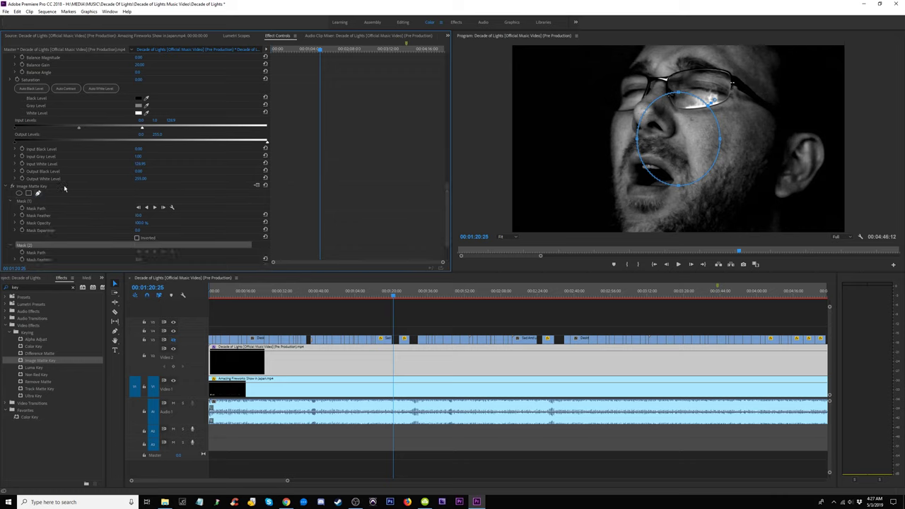
left_click(646, 48)
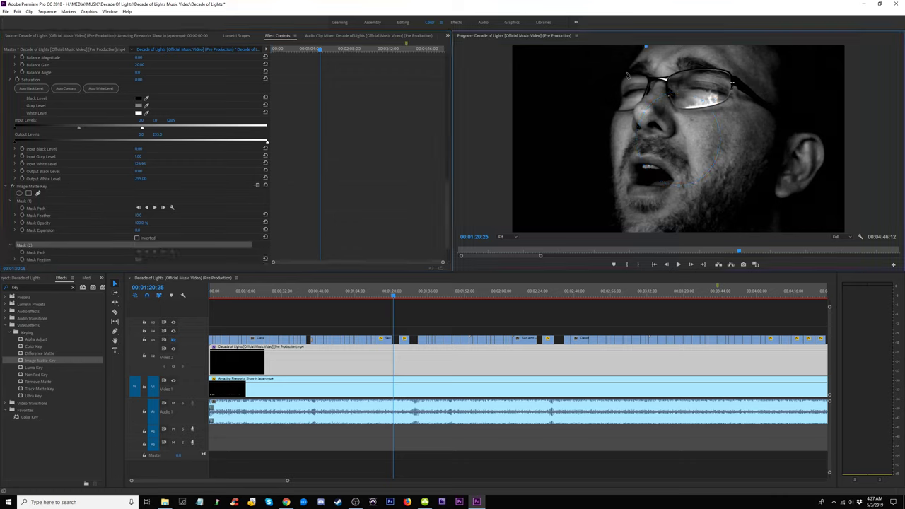
left_click(625, 75)
left_click(623, 103)
left_click(612, 118)
left_click(611, 140)
left_click(612, 159)
left_click(615, 182)
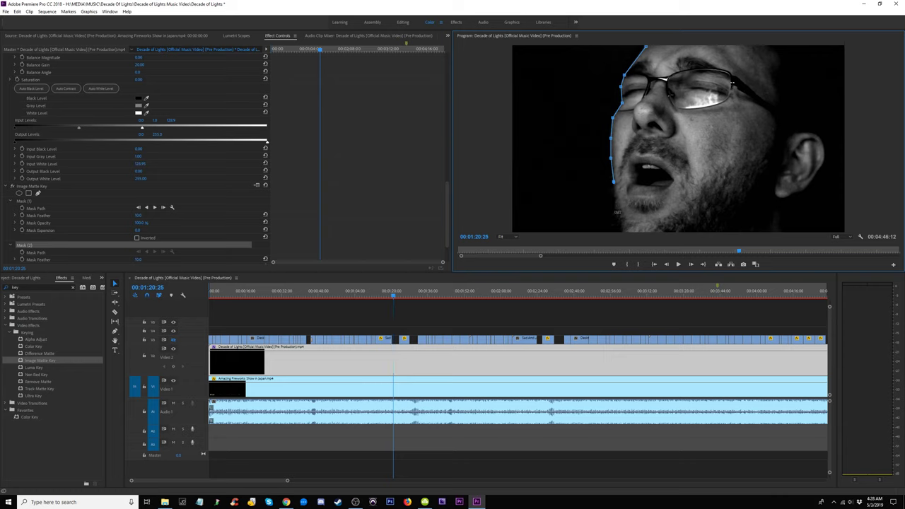
left_click(617, 208)
left_click(621, 225)
key("ctrl+z")
left_click(619, 229)
left_click_drag(621, 233, 624, 233)
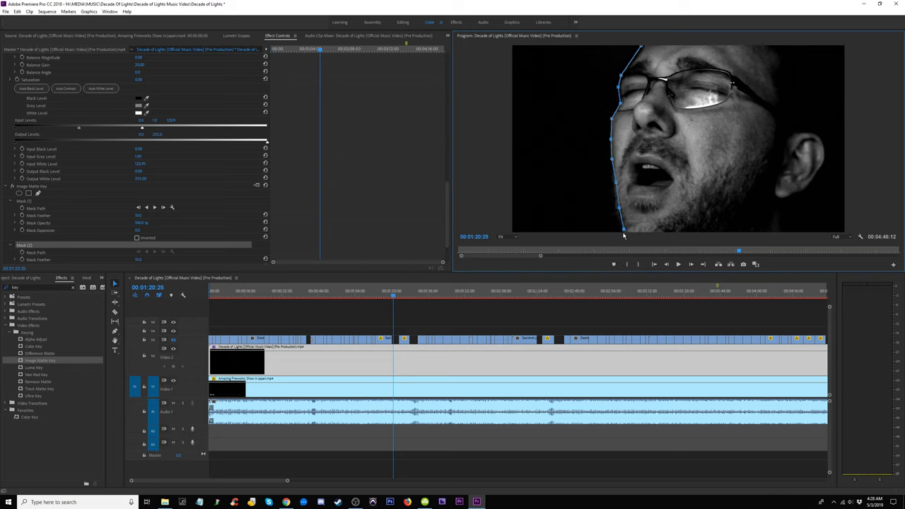
left_click(794, 231)
- Delete the Image Matte Key effect and its masks from the music video clip
left_click(29, 201)
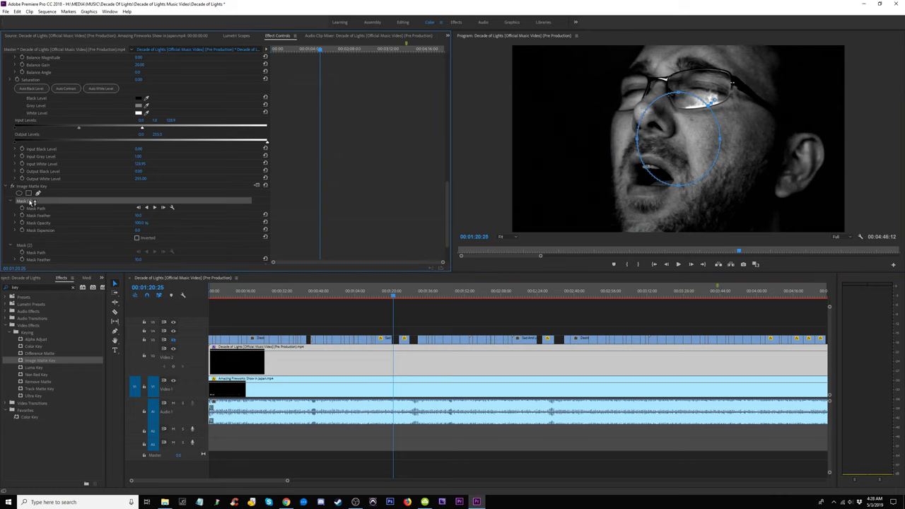
left_click(30, 188)
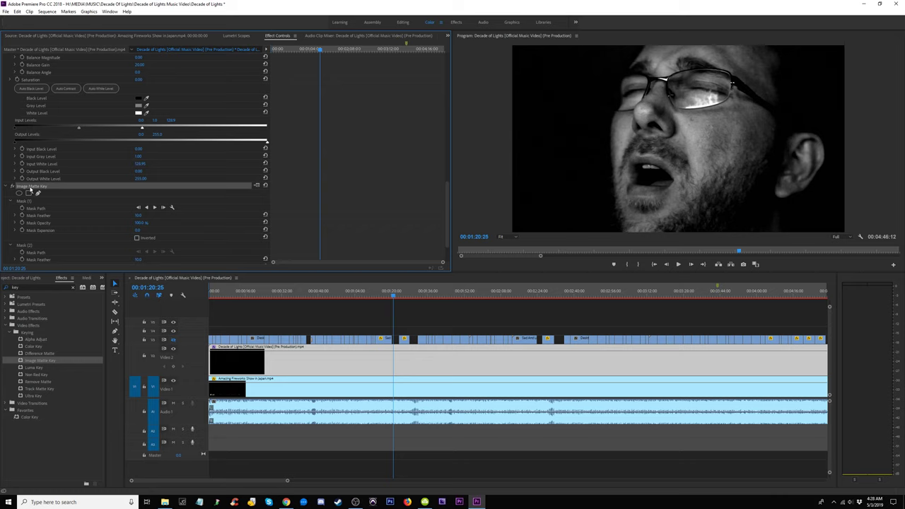
key("Delete")
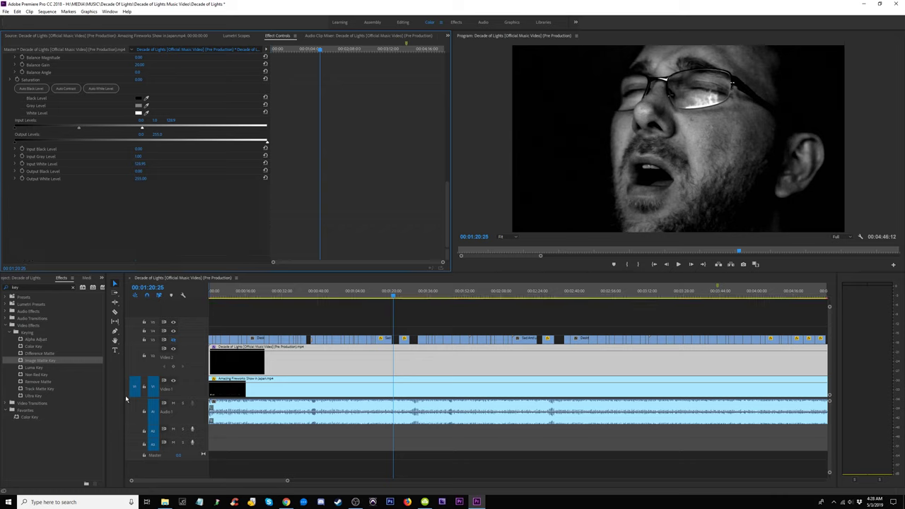
- Apply the Color Key effect to the music video and sample the black background beside the singer's face as the key color
left_click(36, 368)
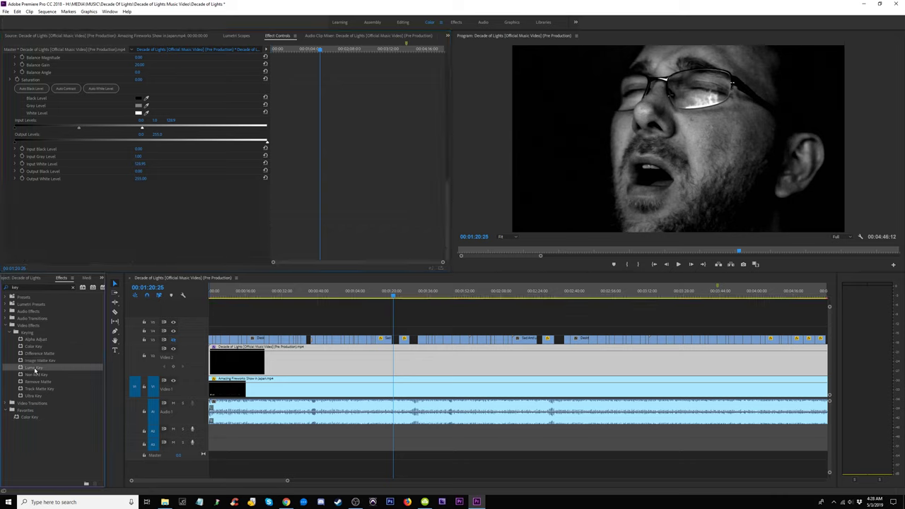
left_click(35, 352)
left_click(37, 347)
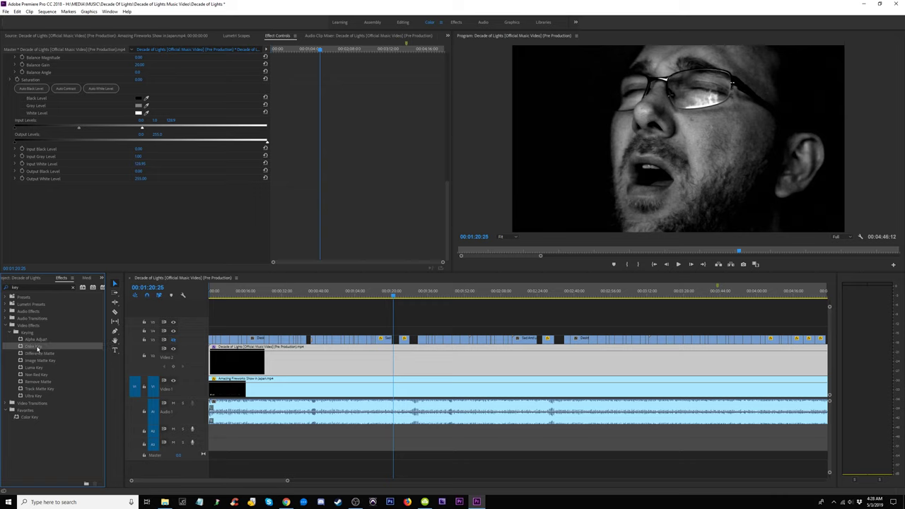
left_click_drag(37, 347, 365, 370)
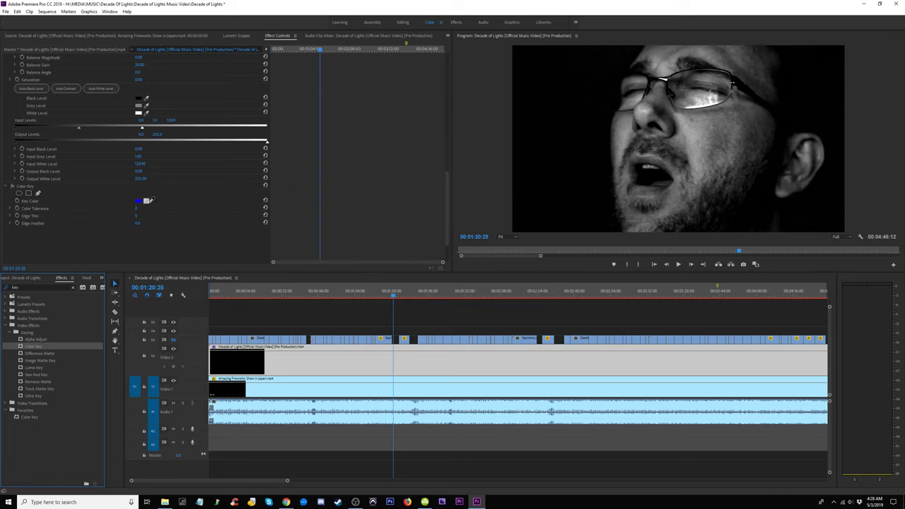
left_click(146, 201)
left_click(578, 106)
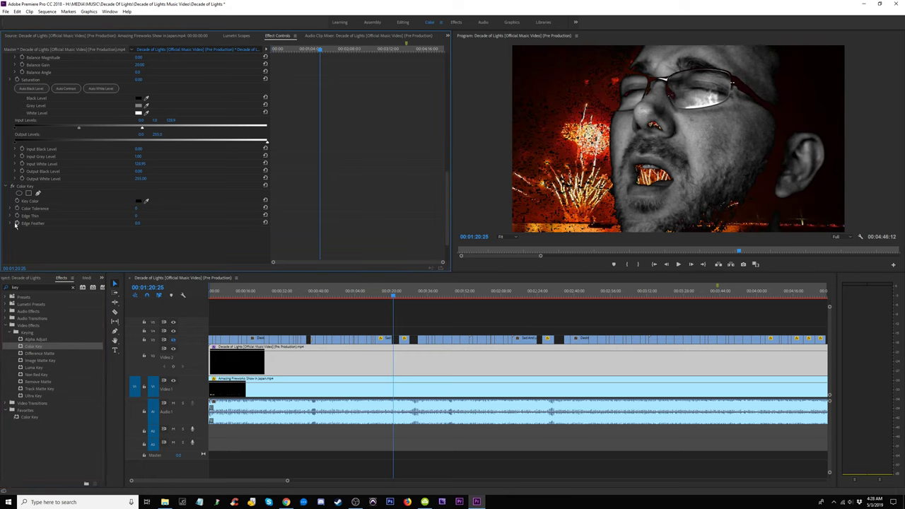
- Collapse the Fast Color Corrector settings and set the Color Key's Edge Feather to 10
scroll(11, 225, "up", 2)
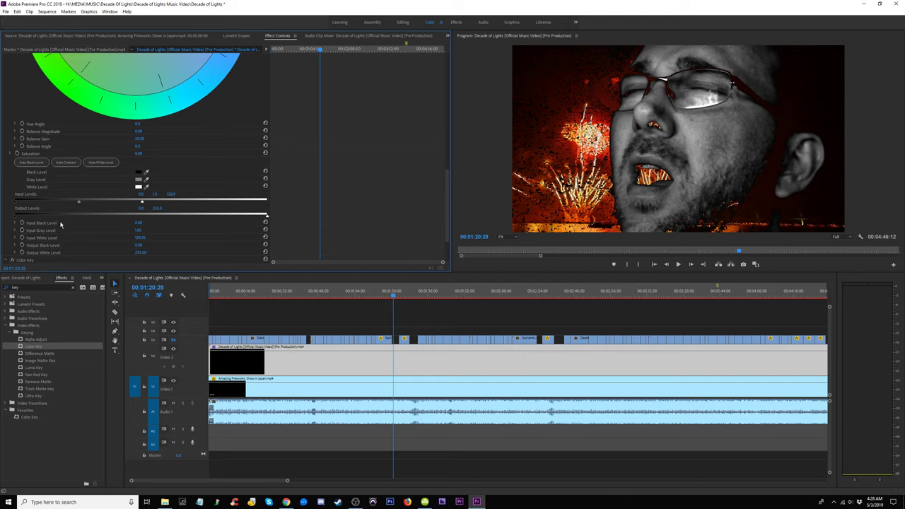
scroll(84, 210, "up", 6)
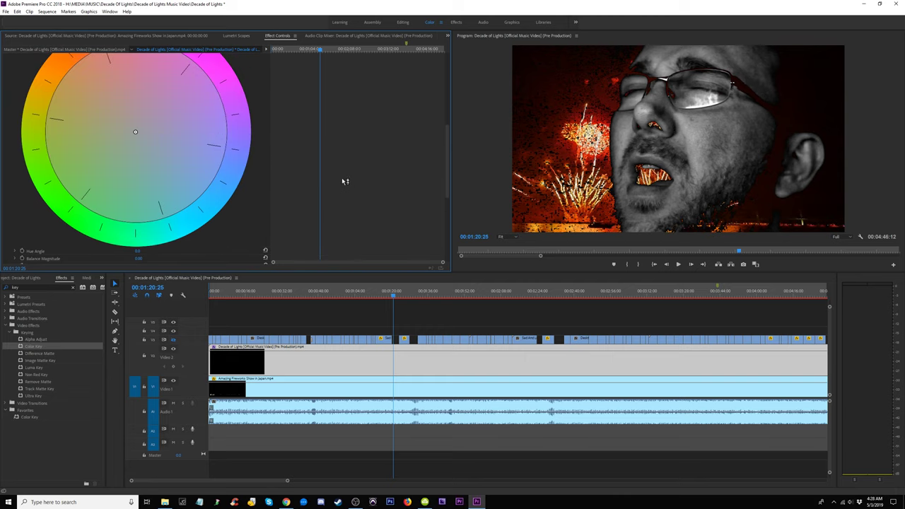
scroll(340, 192, "up", 4)
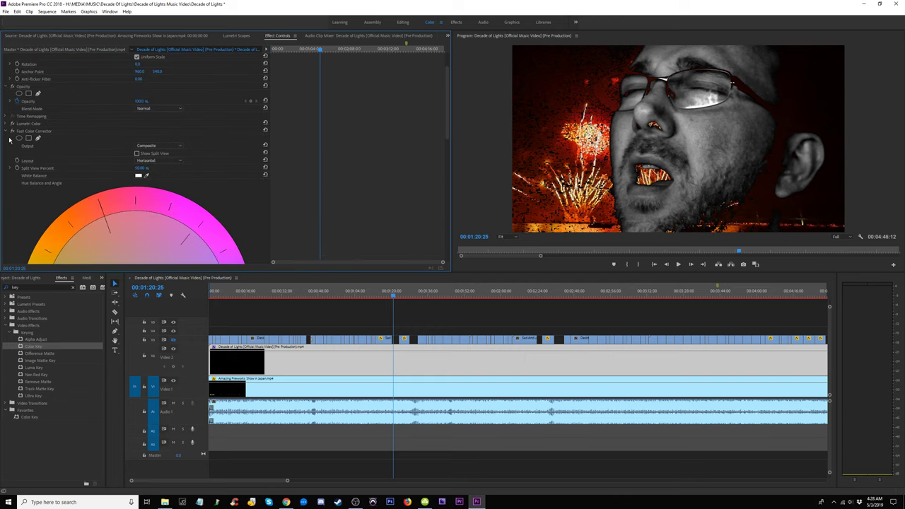
left_click(7, 132)
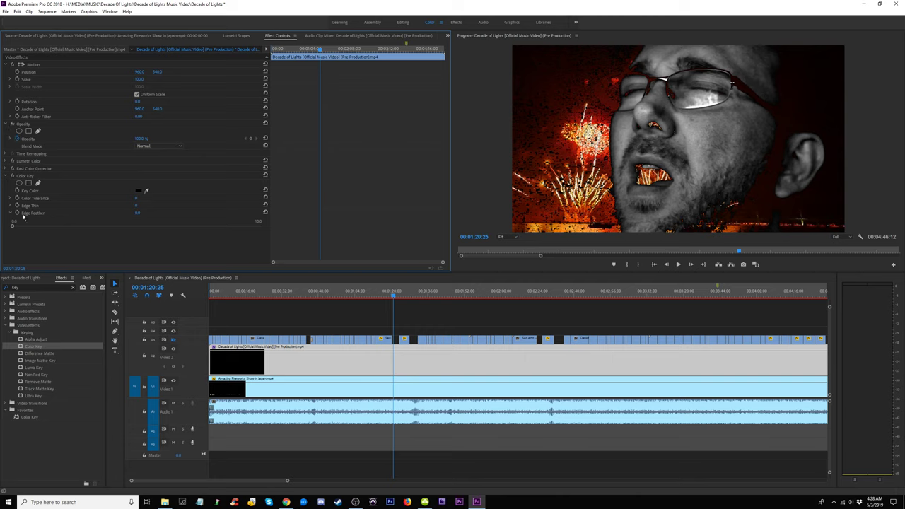
left_click_drag(12, 226, 347, 227)
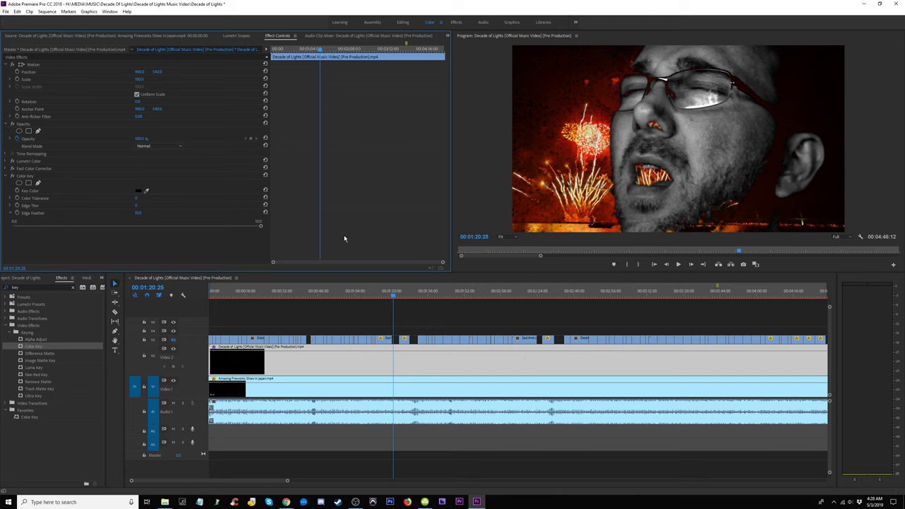
- Play back the sequence from about 00:01:18 to review the singer keyed over the fireworks footage
left_click(387, 297)
key("space")
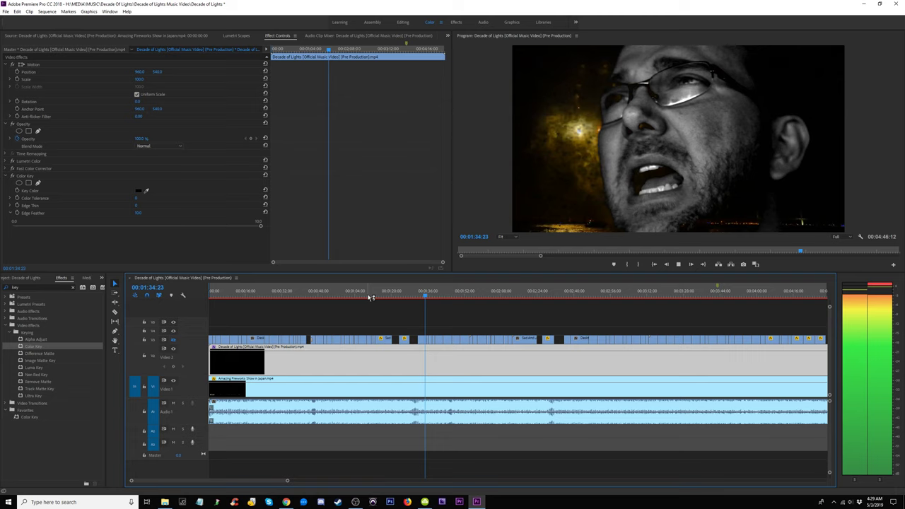
key("space")
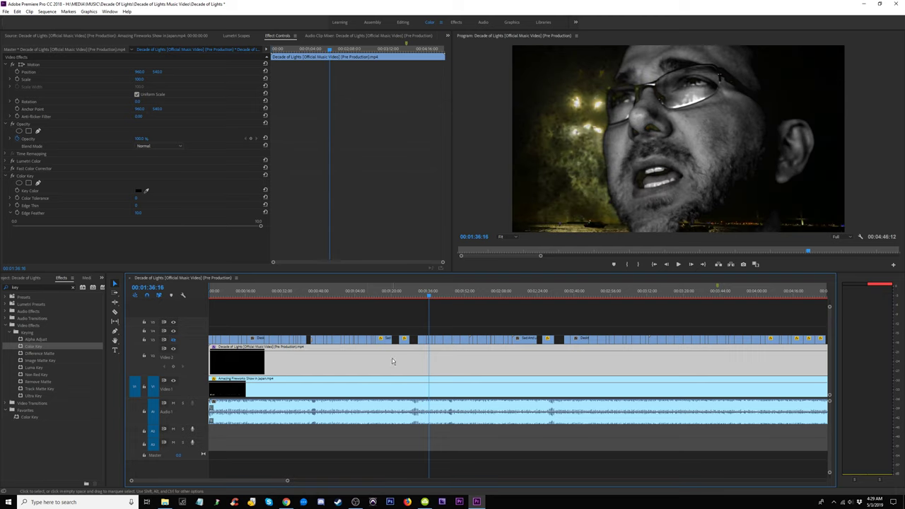
- Try a Color Key tolerance of 14 on the singer clip and play back the result
left_click(11, 198)
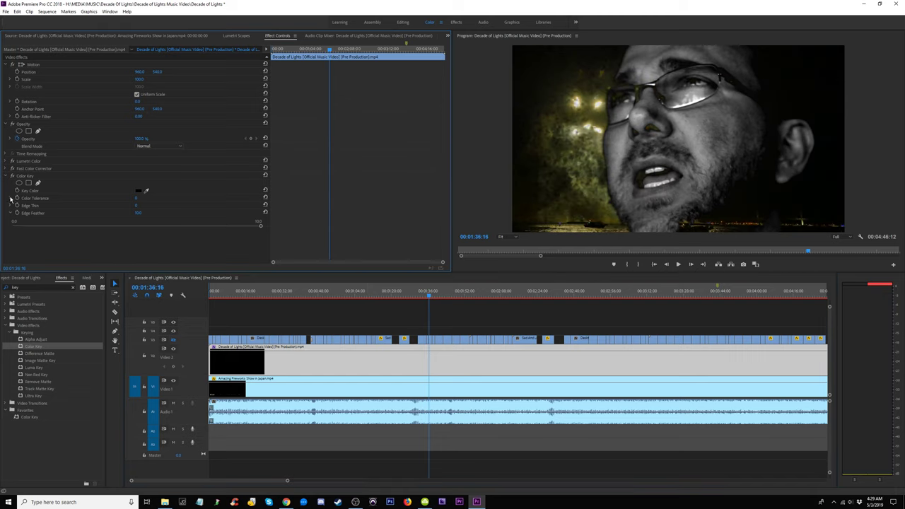
left_click(11, 198)
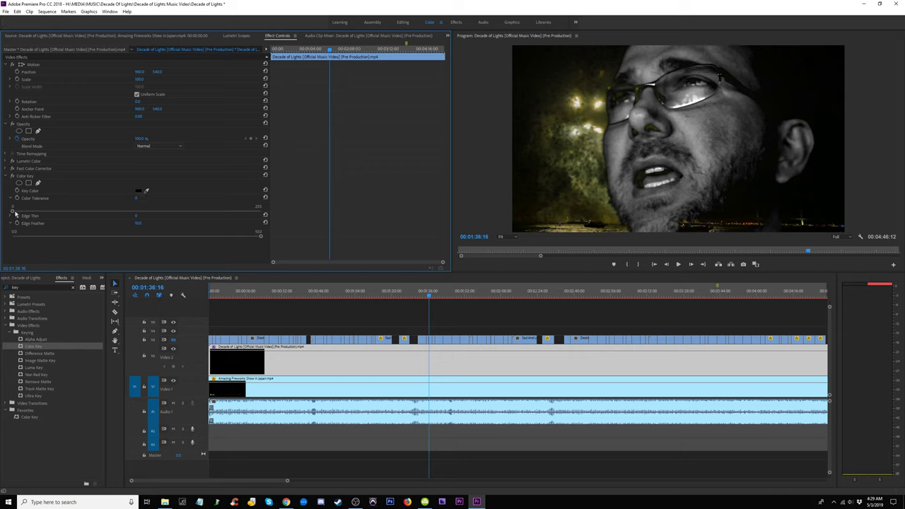
left_click_drag(12, 211, 25, 213)
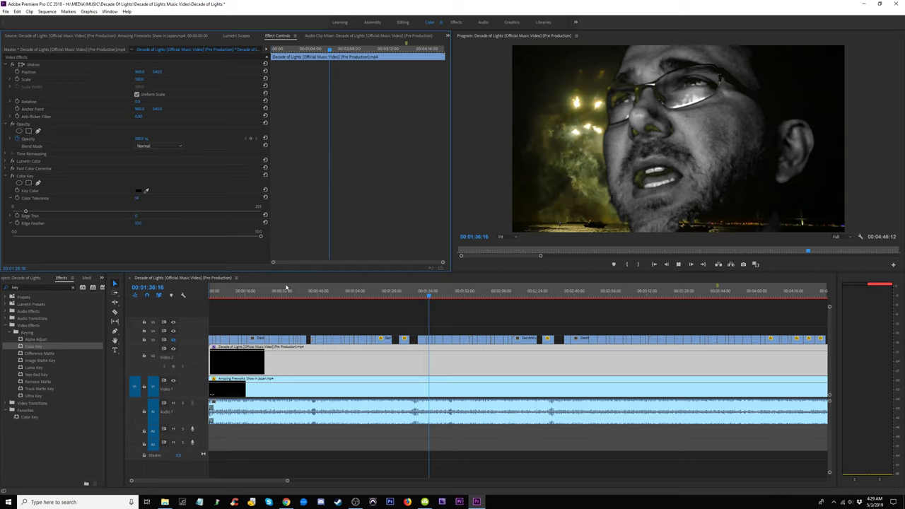
key("Right")
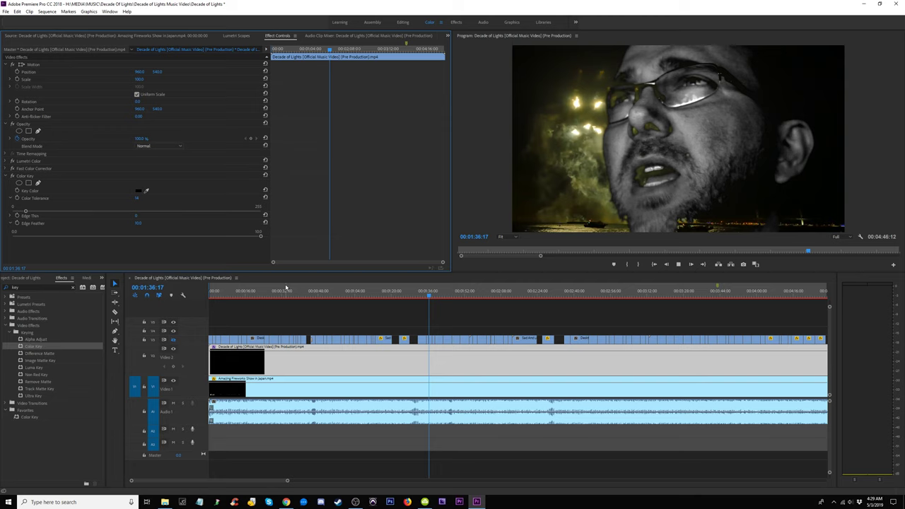
key("space")
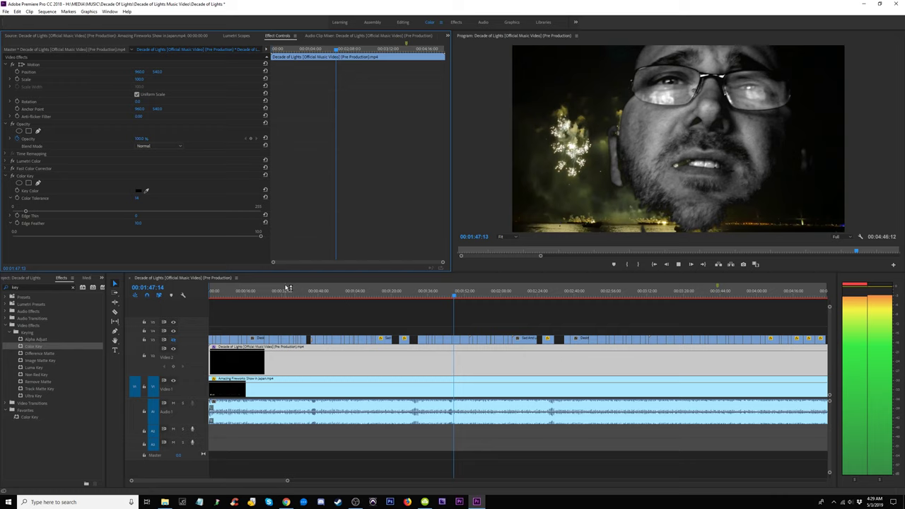
key("space")
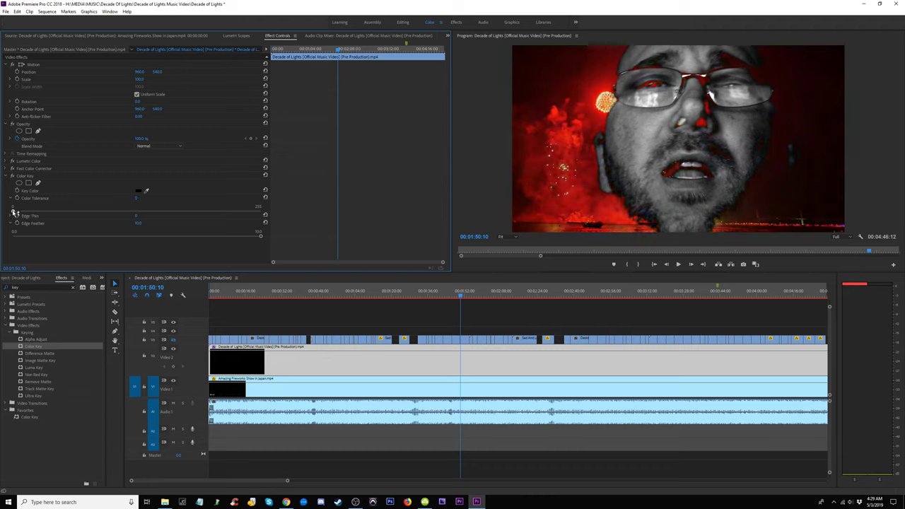
- Set the Color Key's Edge Thin to 1 on the singer clip and play back the result
left_click(12, 215)
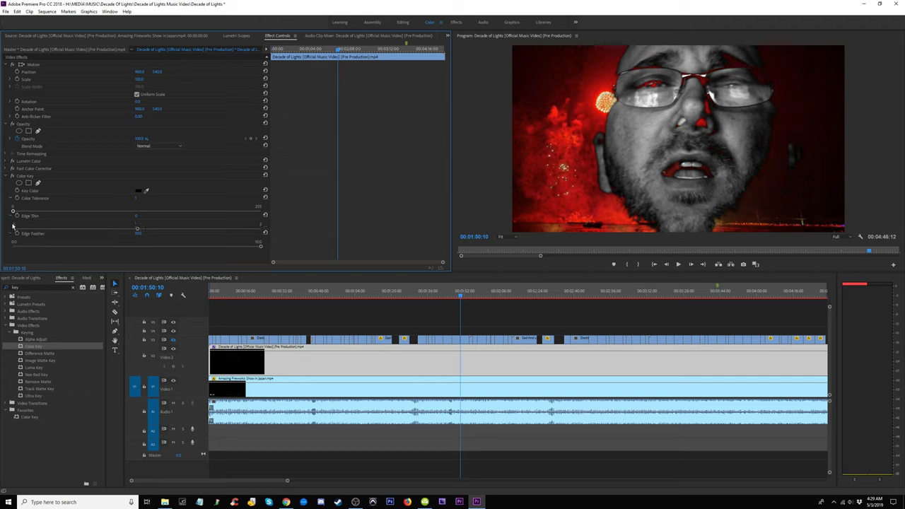
left_click_drag(138, 228, 161, 230)
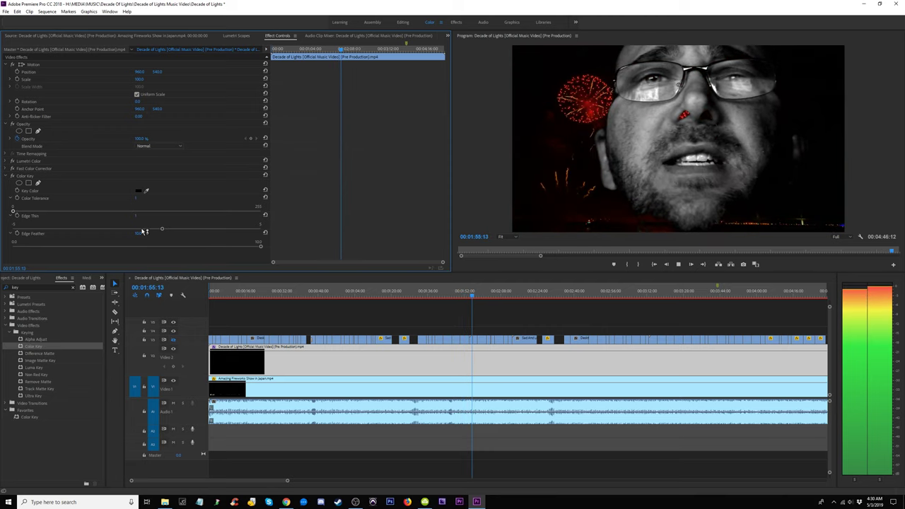
key("space")
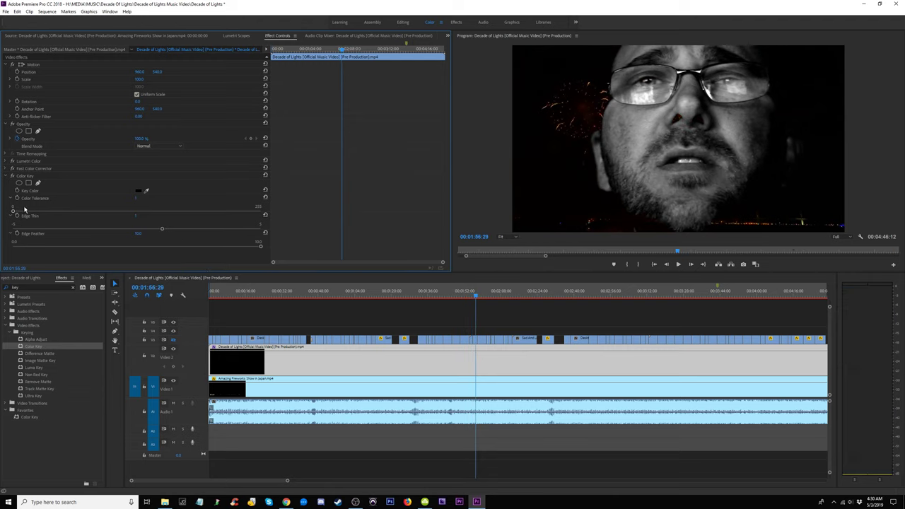
- Try a Color Tolerance of about 10 and preview the keyed face from 00:01:46:02
left_click_drag(13, 211, 21, 213)
left_click(450, 294)
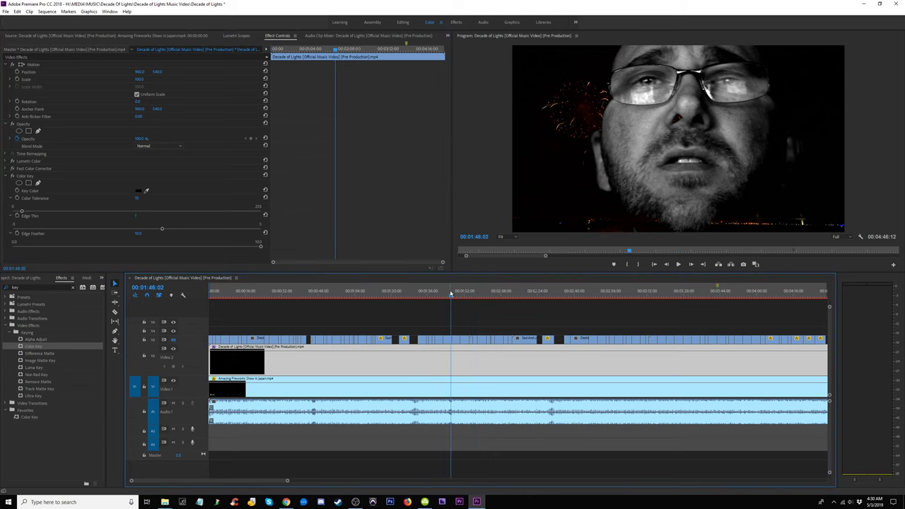
key("space")
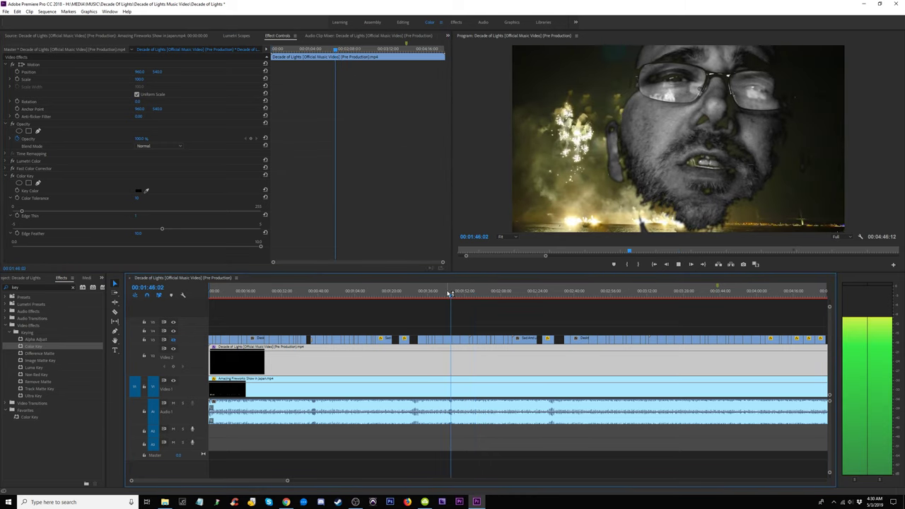
key("space")
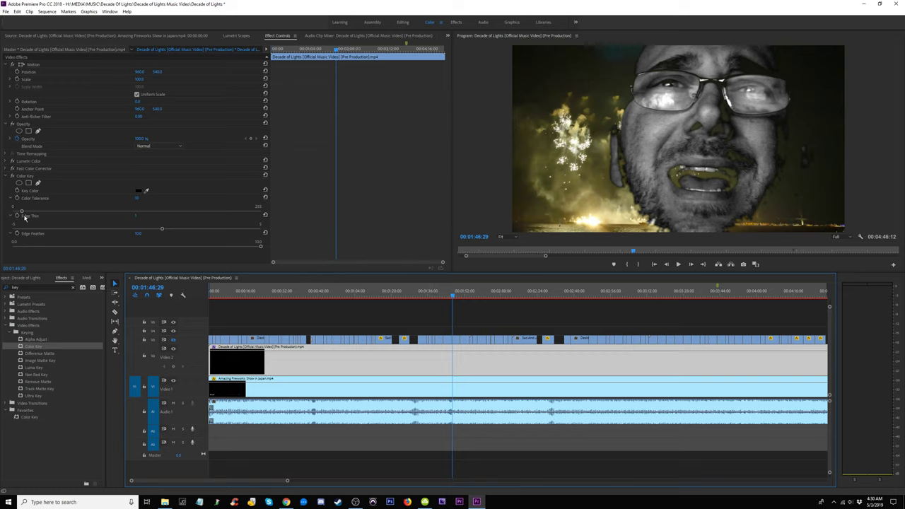
- Set the Color Key's Color Tolerance to 2 and play back the keyed face
left_click_drag(22, 211, 12, 211)
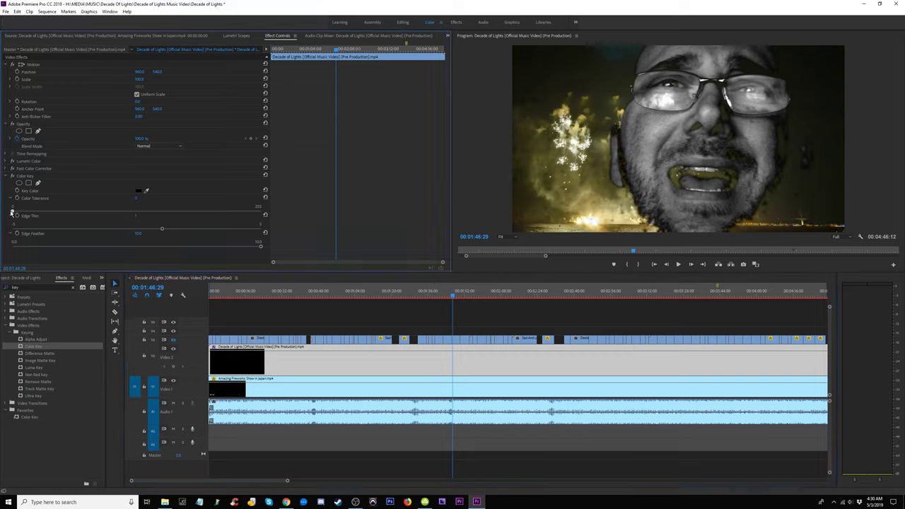
left_click(137, 198)
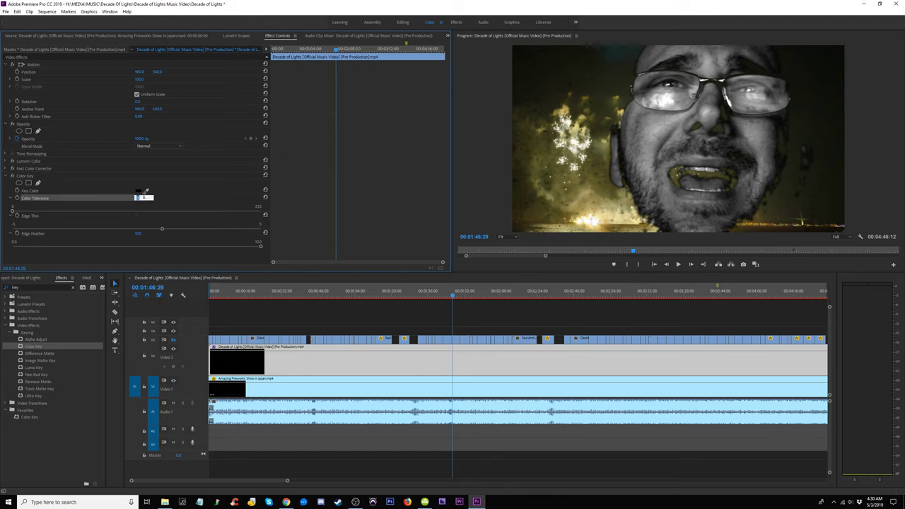
key("Return")
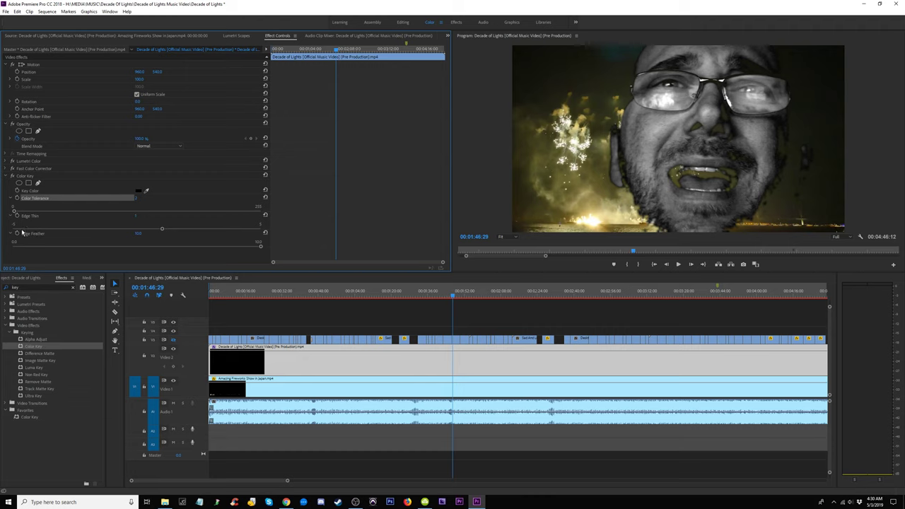
mouse_move(162, 230)
left_mouse_down()
mouse_move(109, 230)
mouse_move(154, 231)
left_mouse_up()
key("space")
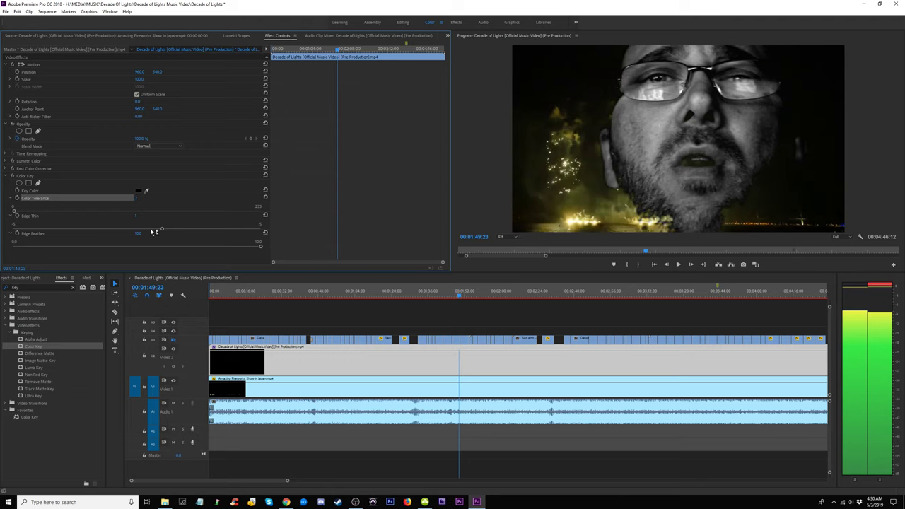
key("space")
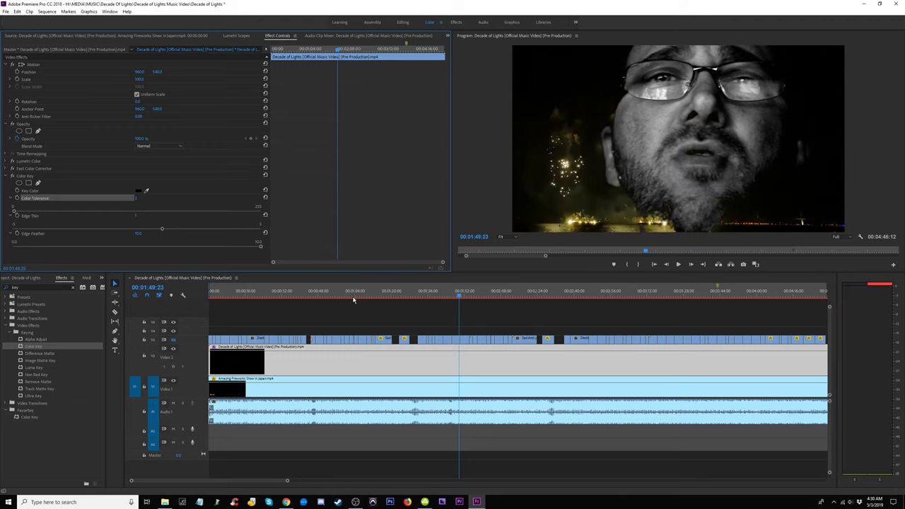
- Move the singer clip and all the cutaway clips above it up one video track, leaving Video 2 empty
left_click(467, 293)
key("minus")
key("minus")
left_click_drag(401, 322, 201, 350)
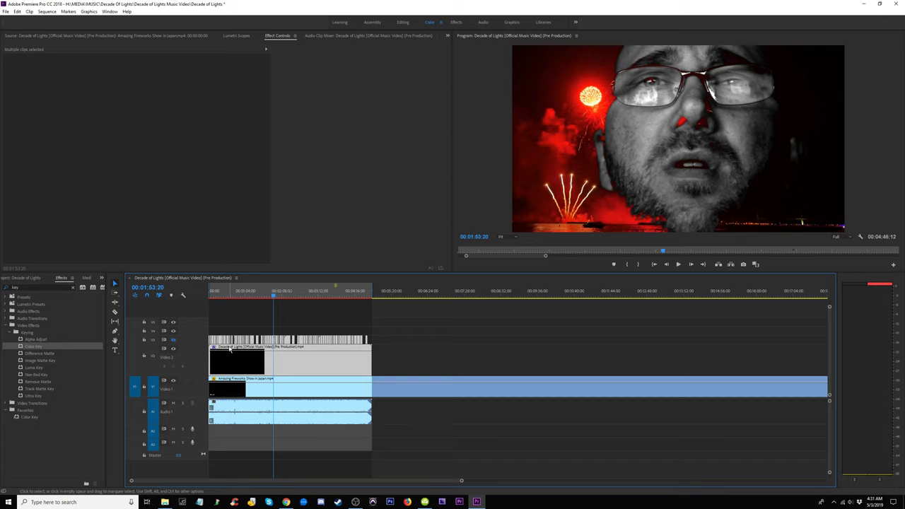
left_click_drag(229, 349, 226, 338)
left_click(408, 347)
- Duplicate the singer clip from Video 3 onto the empty Video 2 track directly beneath it
left_click(337, 341)
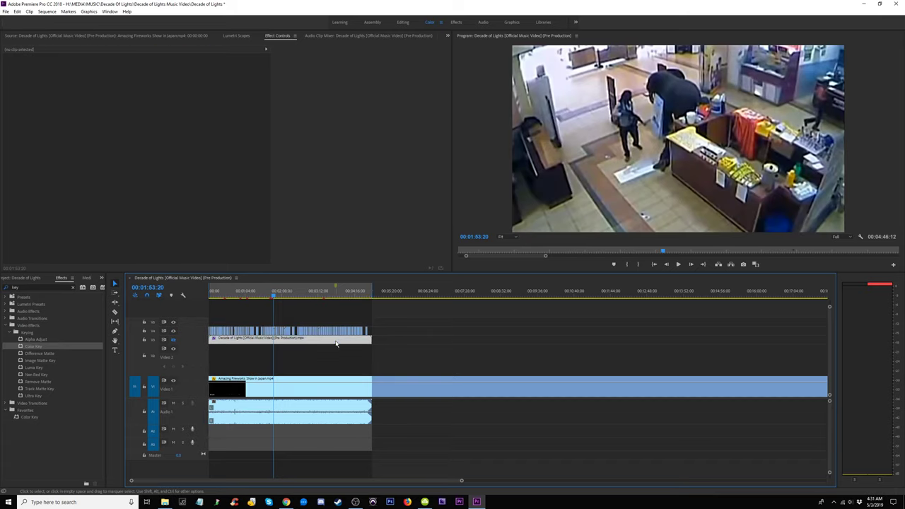
left_click_drag(313, 341, 309, 354)
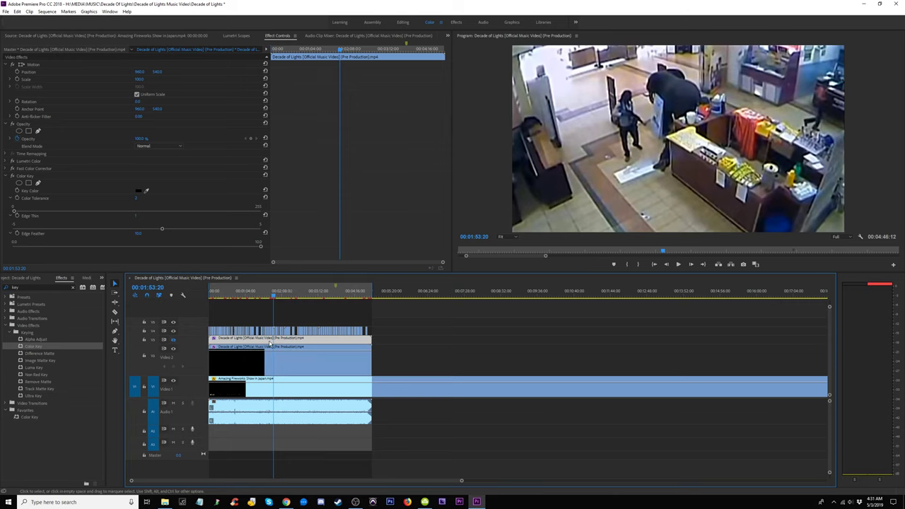
key("=")
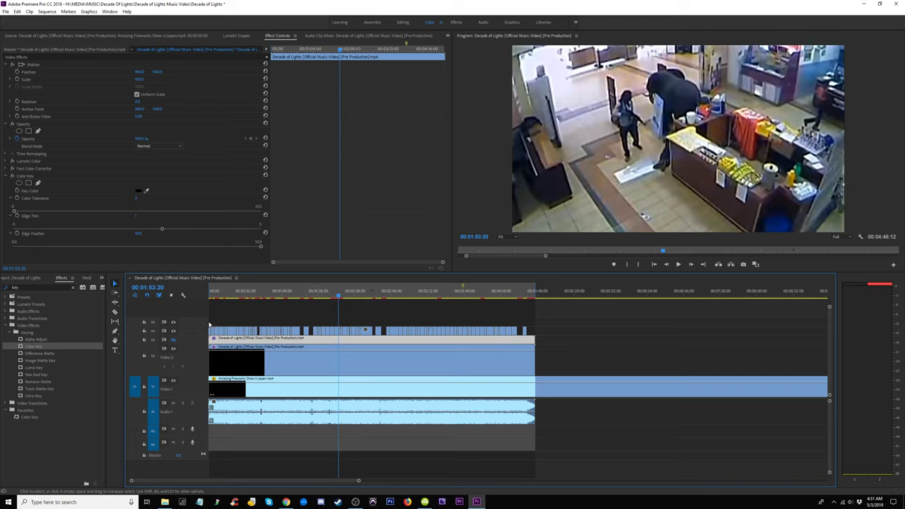
- Show Video 3, hide the cutaway clips on Video 4, and enlarge Video 3's track height for editing at 00:01:26:12
left_click(173, 340)
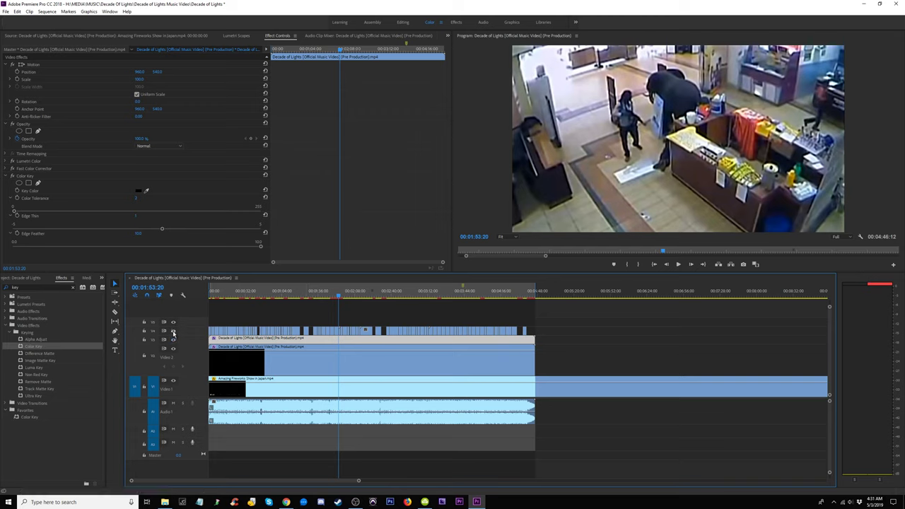
left_click(308, 296)
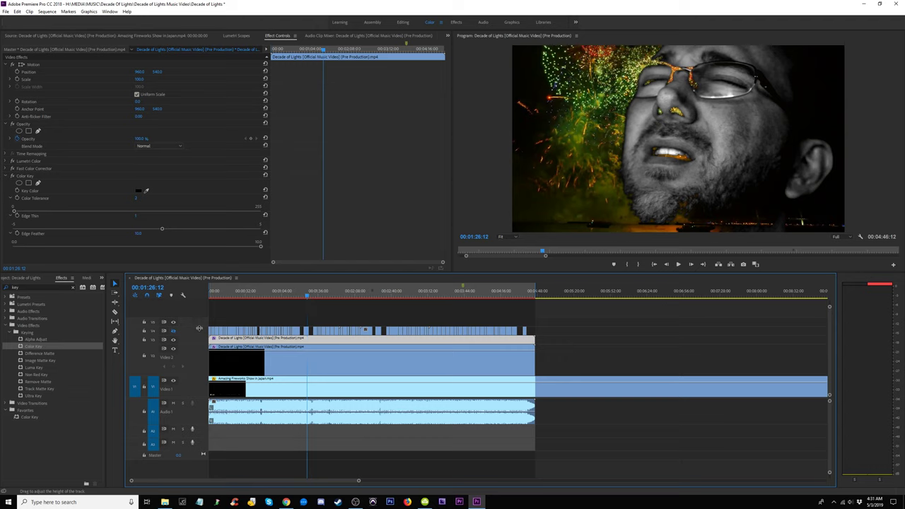
left_click_drag(200, 337, 200, 326)
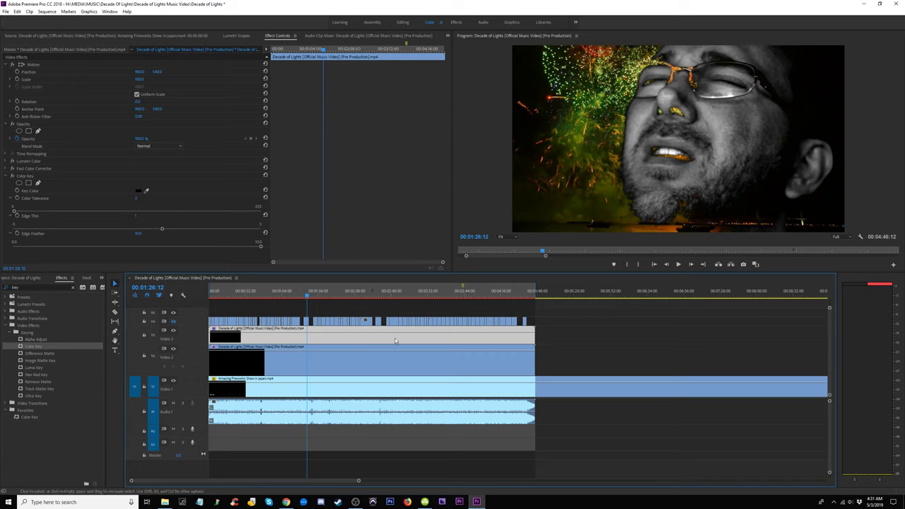
- Collapse and disable the Color Key effect on the singer clip on Video 3
left_click(5, 176)
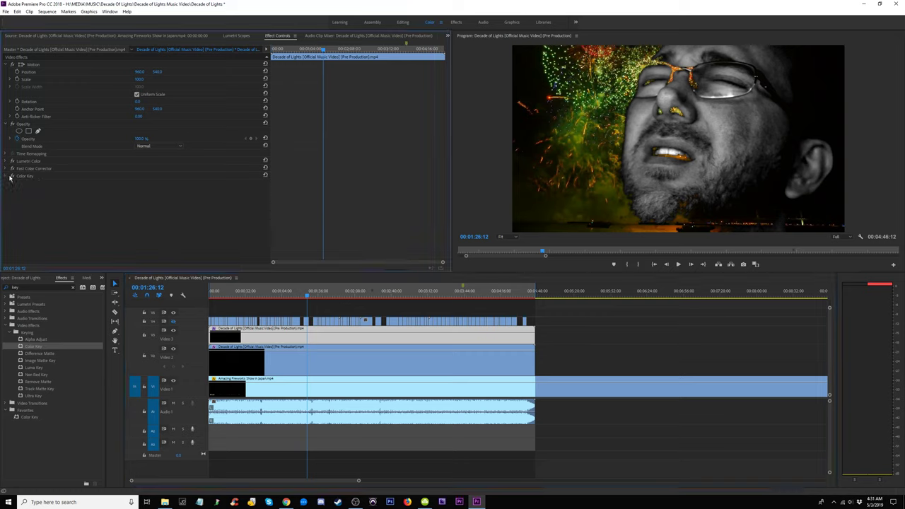
left_click(12, 176)
left_click(331, 336)
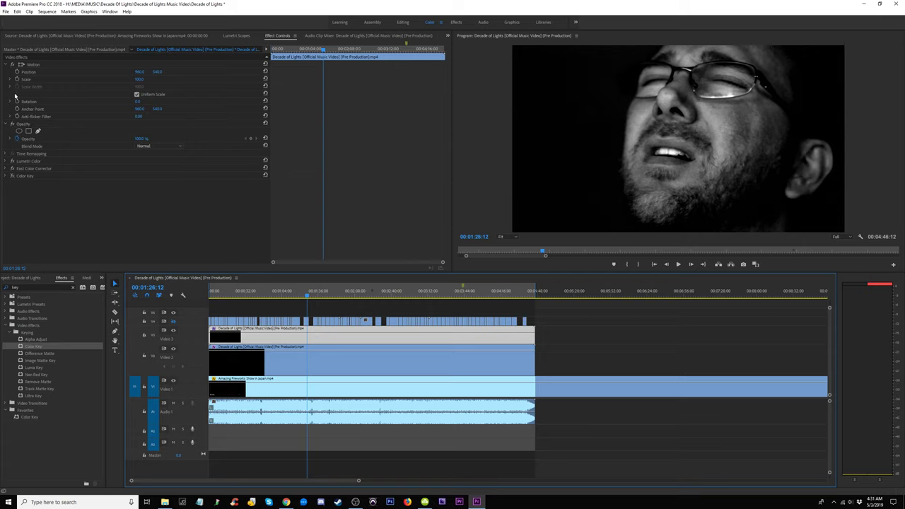
- Compare the Video 3 clip with and without Fast Color Corrector, expand the effect's settings, and leave it disabled
left_click(12, 168)
left_click(13, 169)
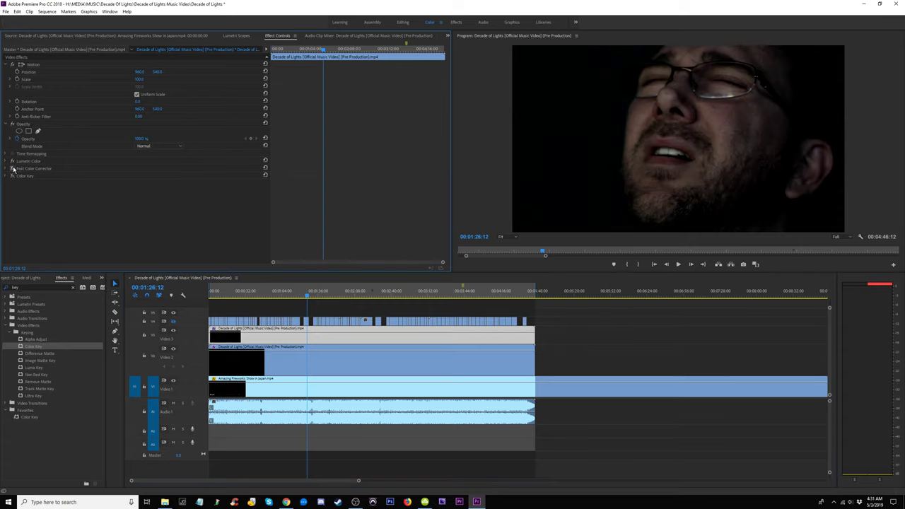
left_click(13, 169)
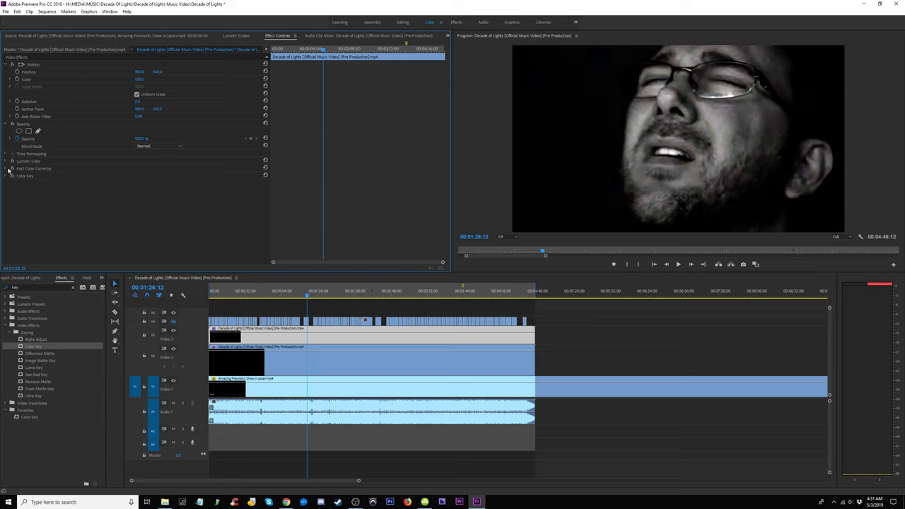
left_click(7, 169)
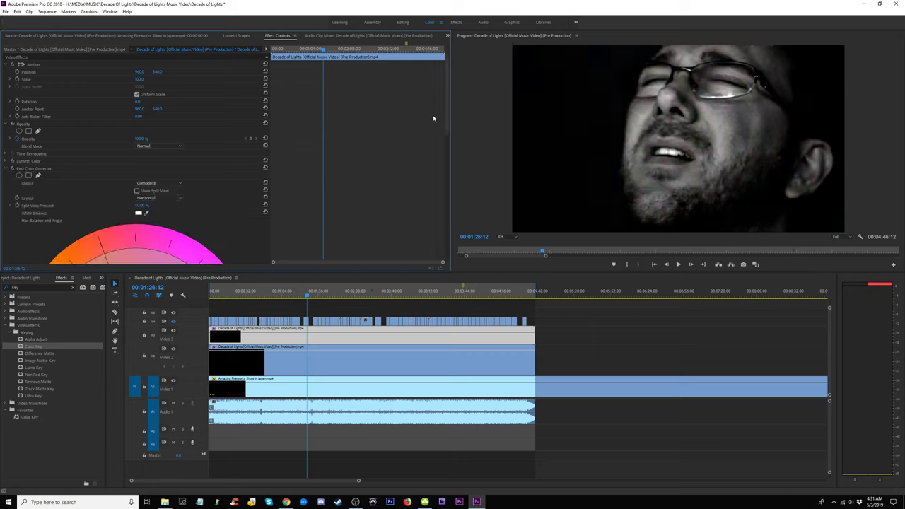
left_click(8, 170)
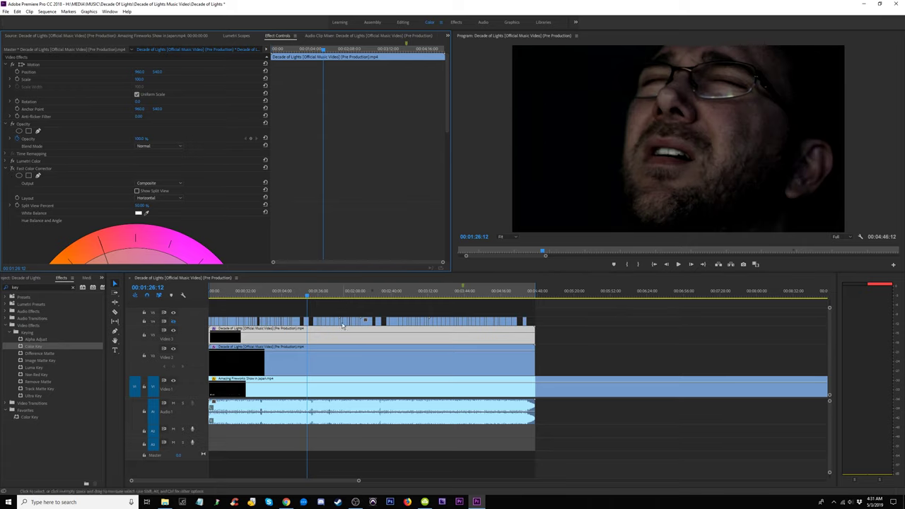
- Lower the Video 3 singer clip's opacity to about 40% and preview the blend at several earlier points in the sequence
left_click_drag(332, 334, 332, 339)
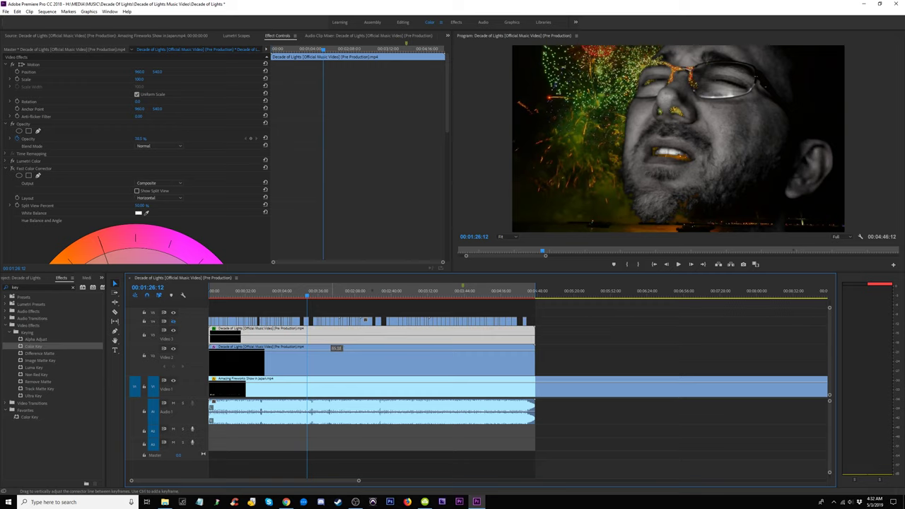
left_click_drag(309, 295, 313, 295)
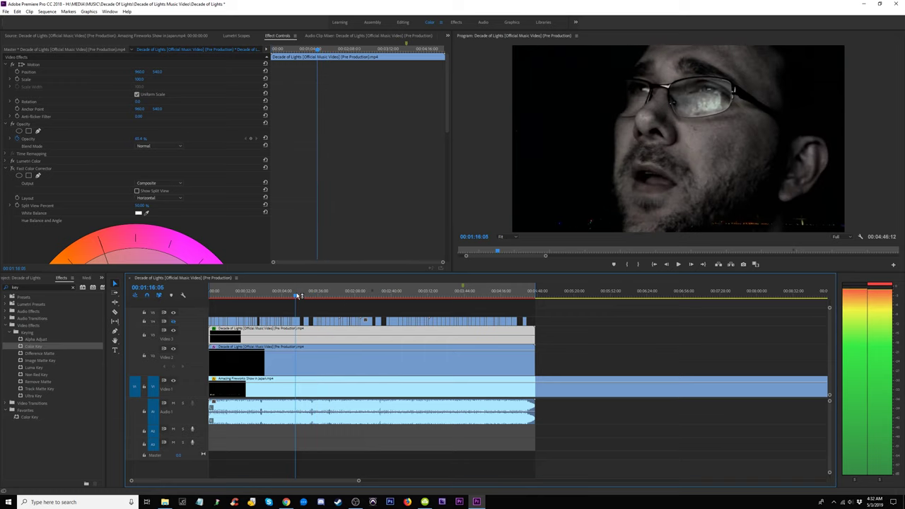
left_click(283, 294)
left_click(273, 293)
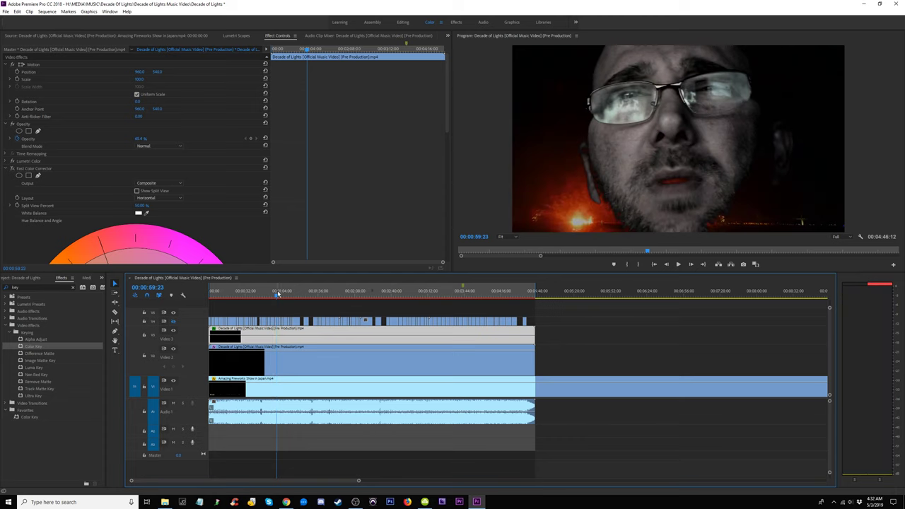
- Toggle Fast Color Corrector on the Video 2 singer clip and preview the blend between about 00:01:03 and 00:01:25
left_click(290, 361)
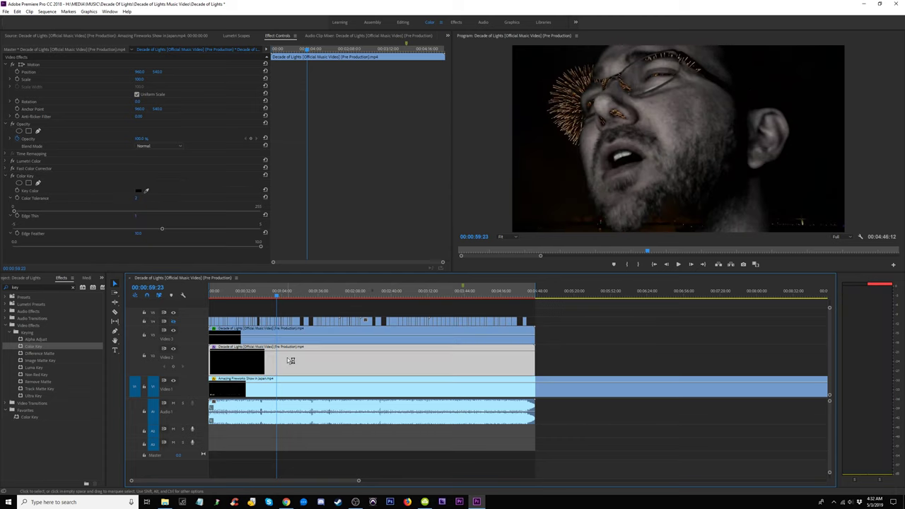
left_click(13, 169)
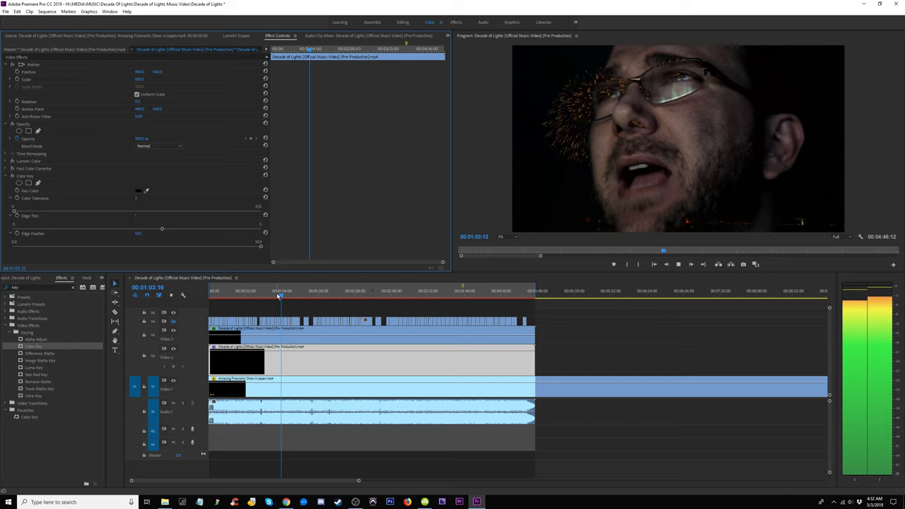
left_click_drag(280, 296, 298, 295)
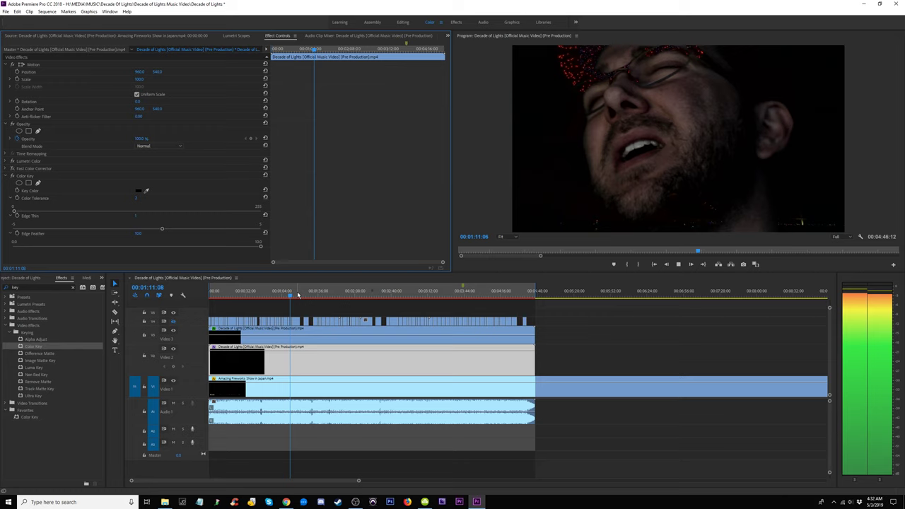
key("space")
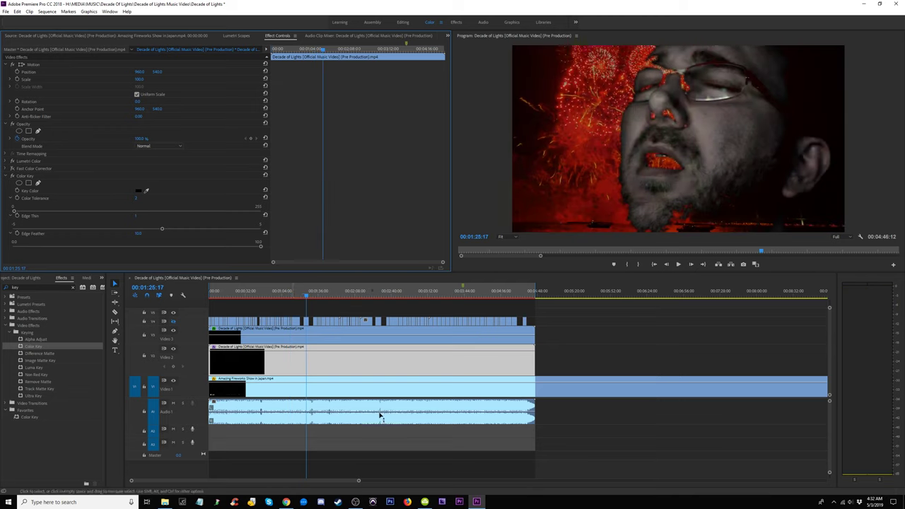
- Enable Fast Color Corrector on the Video 3 singer clip and play back the blend, including from about 00:00:57
left_click(323, 348)
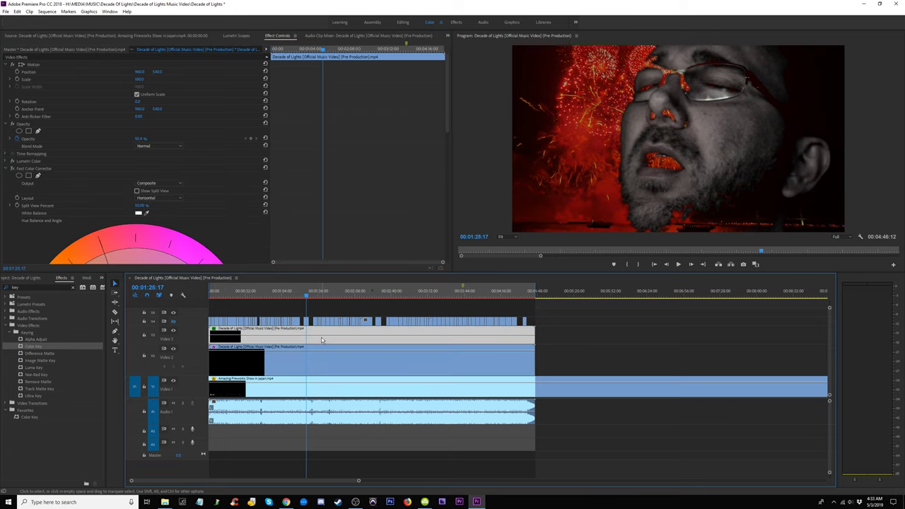
left_click(13, 168)
key("space")
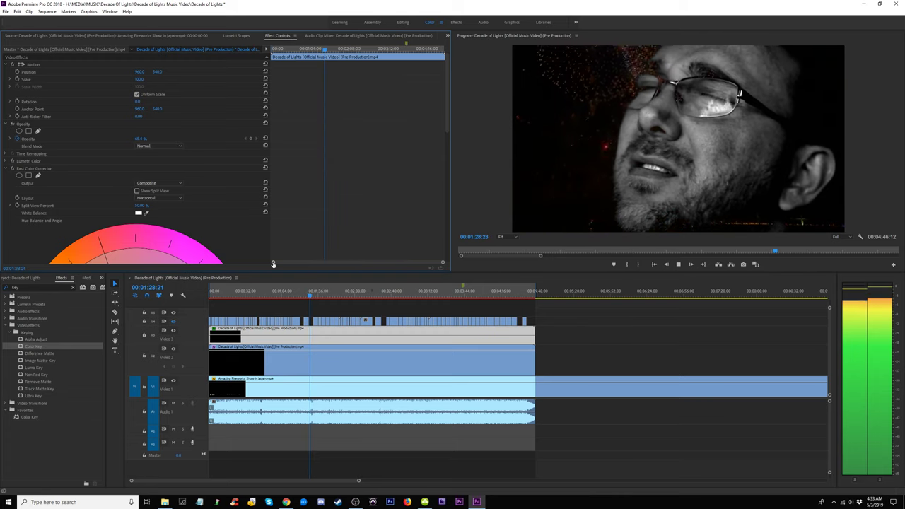
left_click(275, 295)
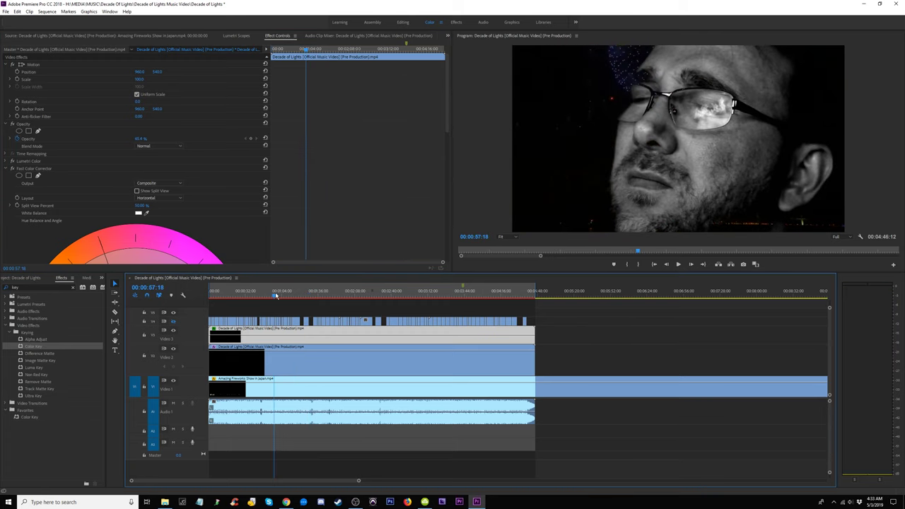
key("space")
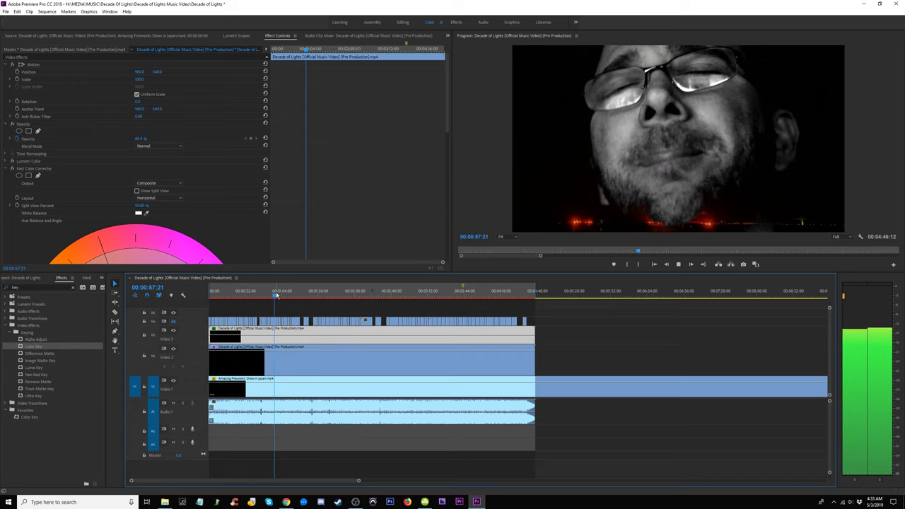
key("space")
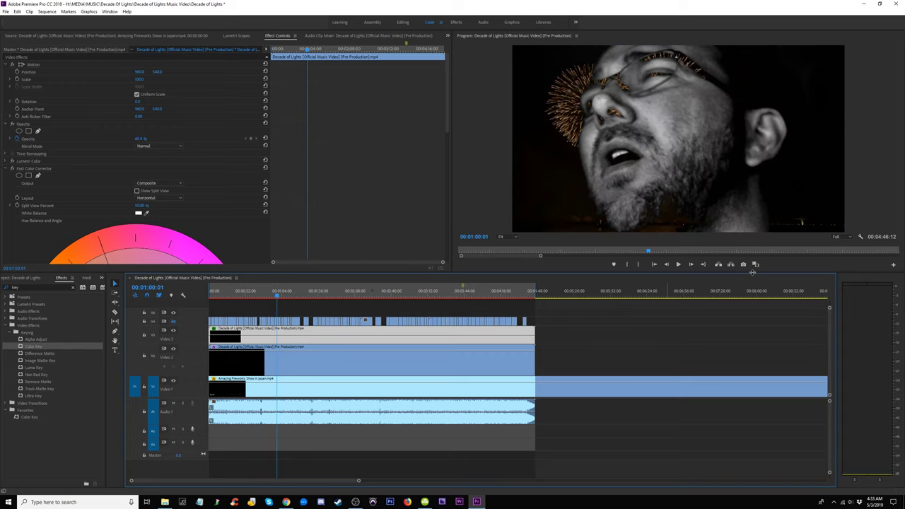
- Set the program monitor's playback resolution to 1/4 and play the sequence from about 00:00:55
left_click(841, 237)
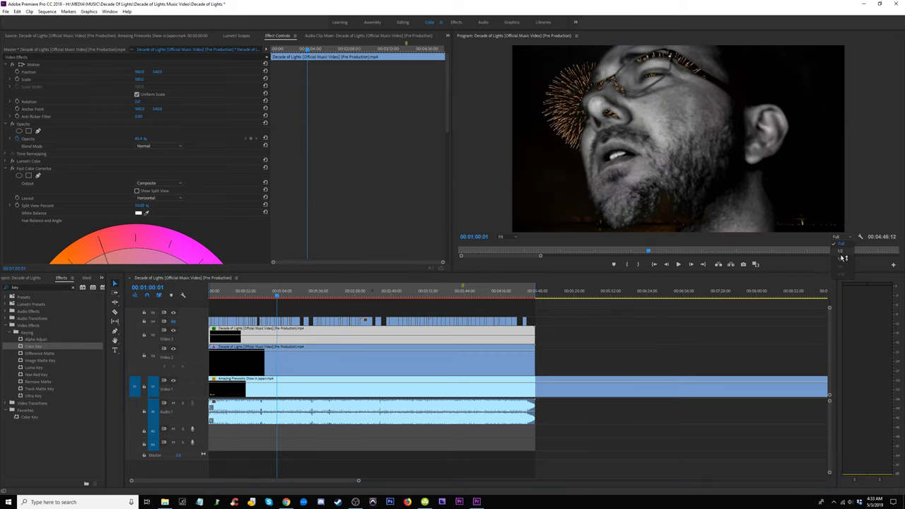
left_click(841, 260)
left_click(275, 296)
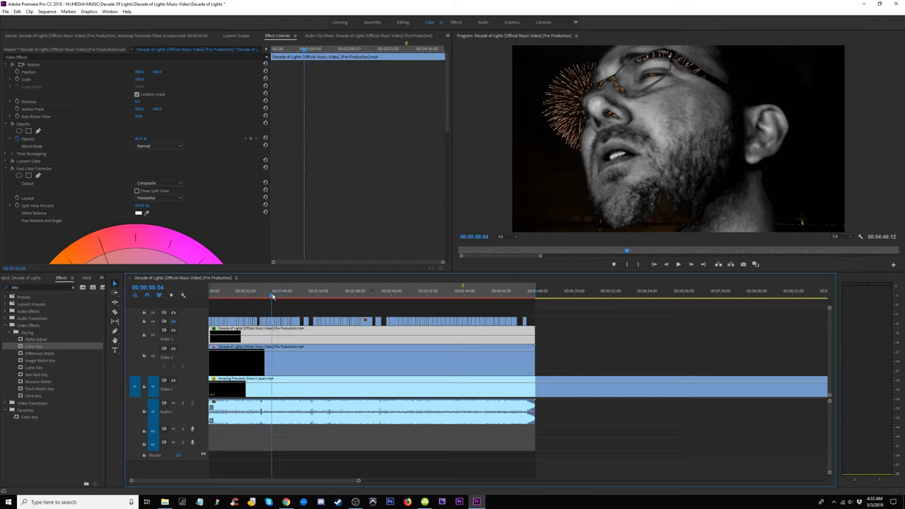
key("space")
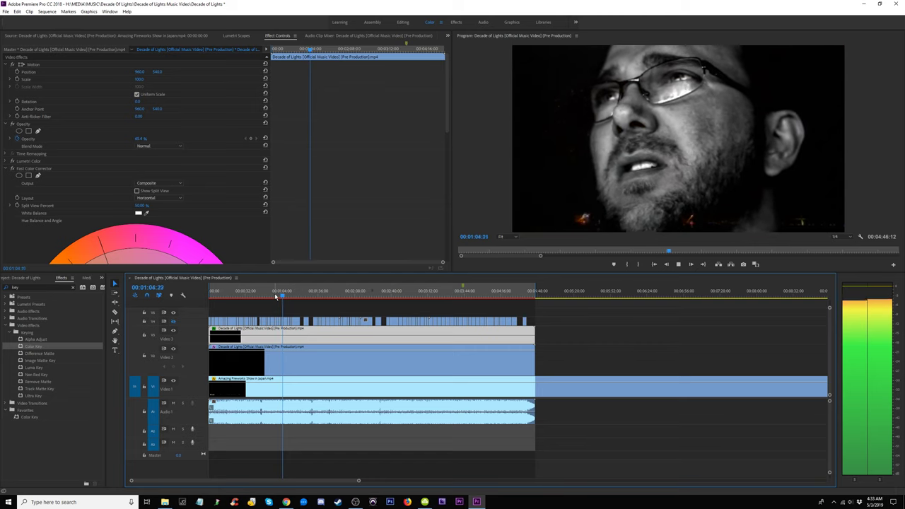
key("space")
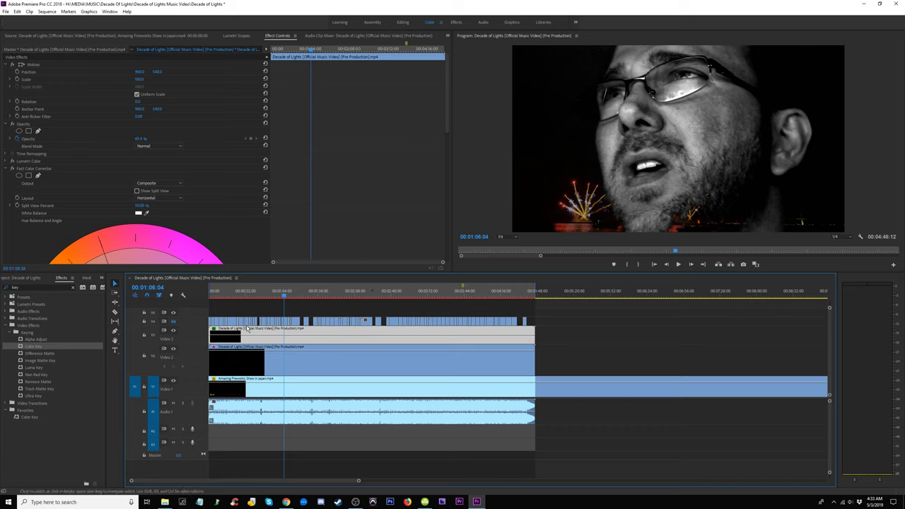
- Shift the Video 2 singer clip to the right by raising its horizontal position to about 1287
left_click(313, 359)
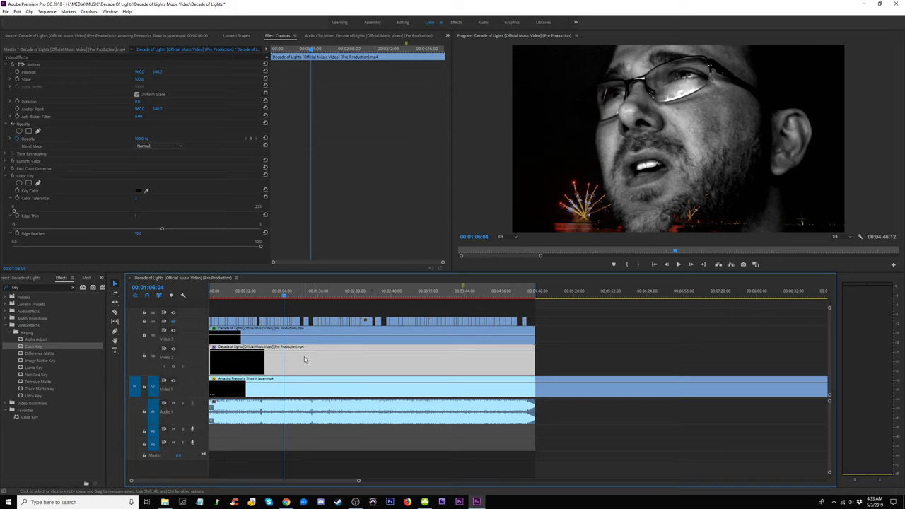
left_click(14, 65)
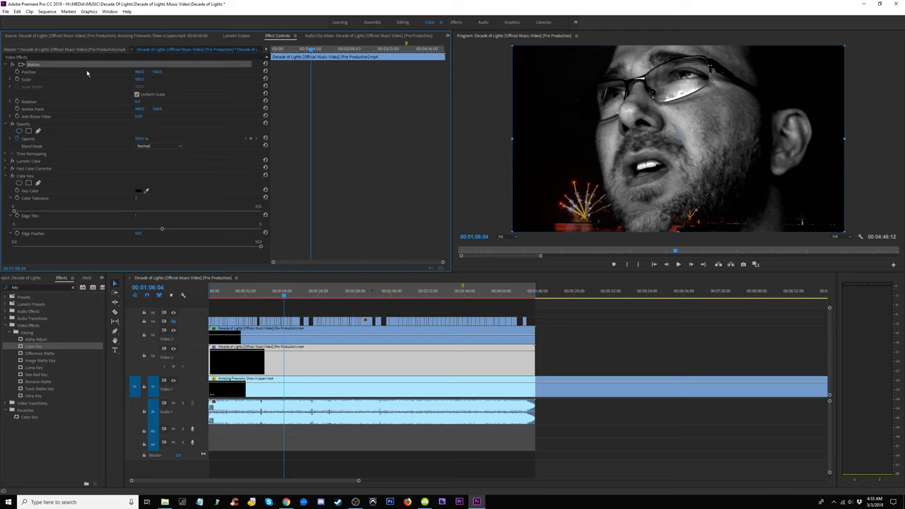
left_click_drag(139, 71, 370, 72)
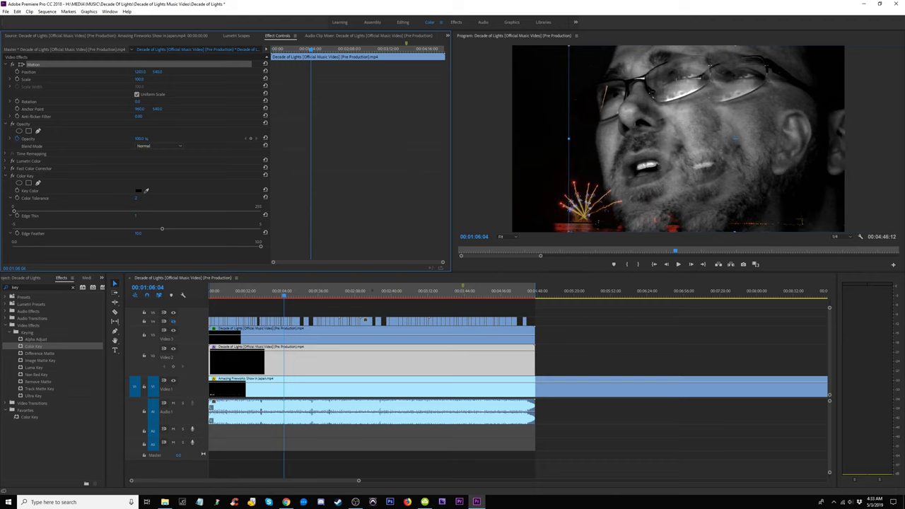
- Copy the Video 2 clip's horizontal position of 1287 to the Video 3 singer clip and preview the aligned layers
left_click(142, 71)
left_click(325, 355)
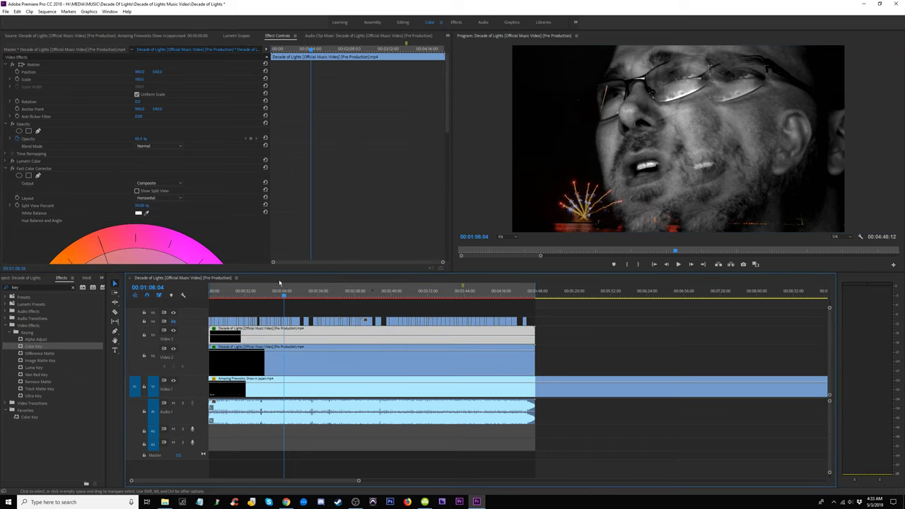
left_click(141, 72)
key("ctrl+v")
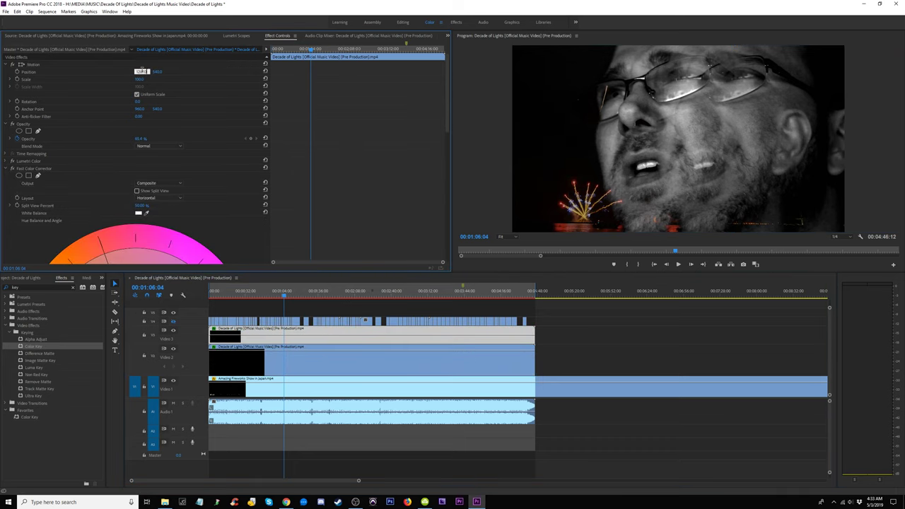
key("Return")
key("space")
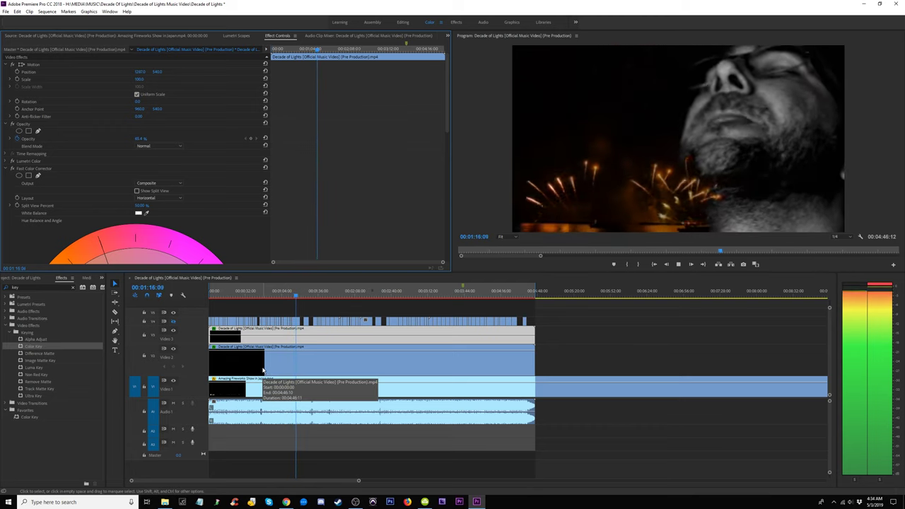
key("space")
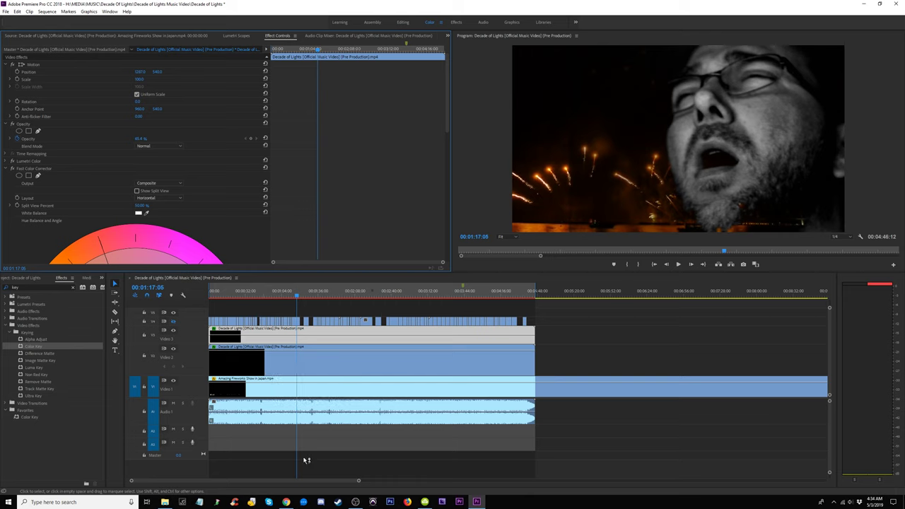
- Search the effects for "feath" and apply Edge Feather to the singer clip on Video 3
left_click(556, 358)
left_click(365, 372)
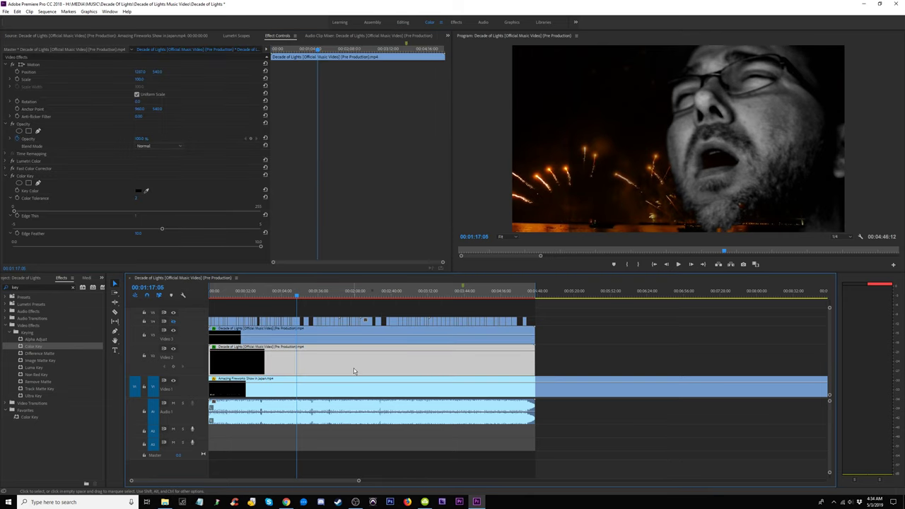
left_click(353, 343)
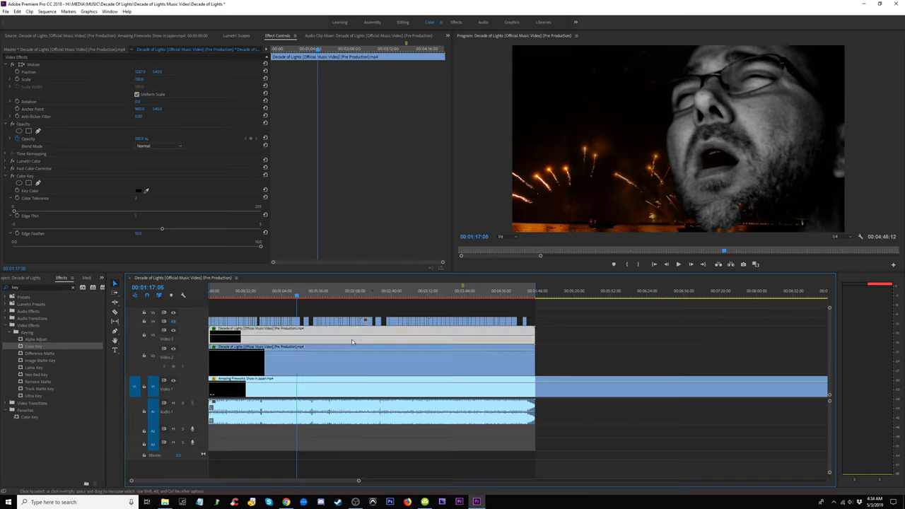
left_click_drag(32, 287, 7, 291)
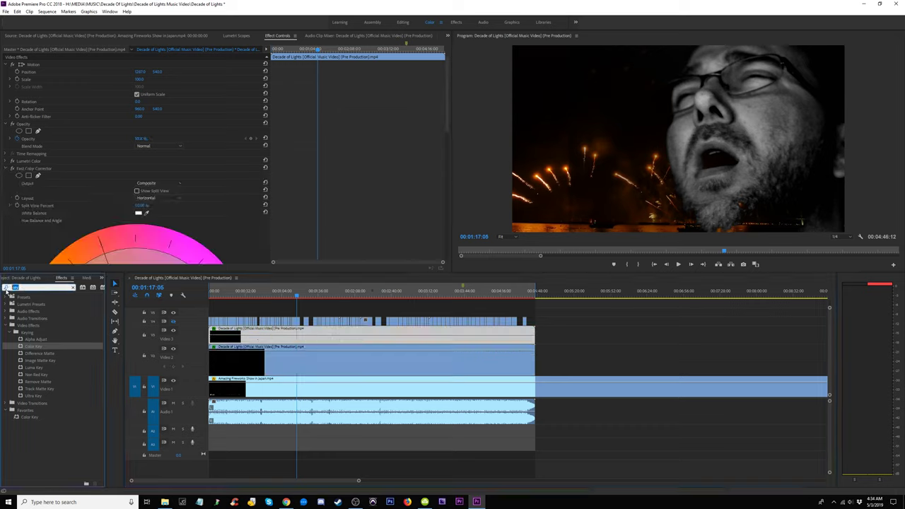
type("feath")
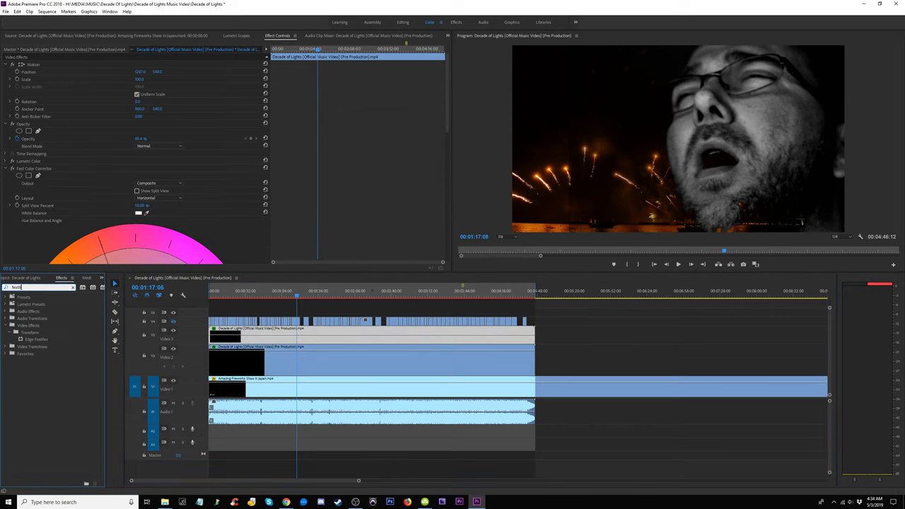
left_click(33, 340)
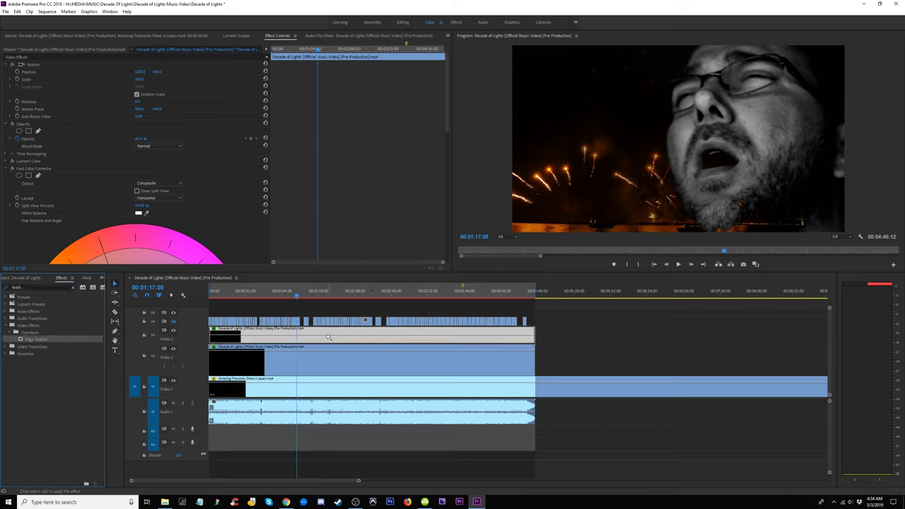
- Enlarge the program monitor, set the Video 3 clip's Edge Feather amount to 100, and play back the result
left_click_drag(447, 96, 444, 232)
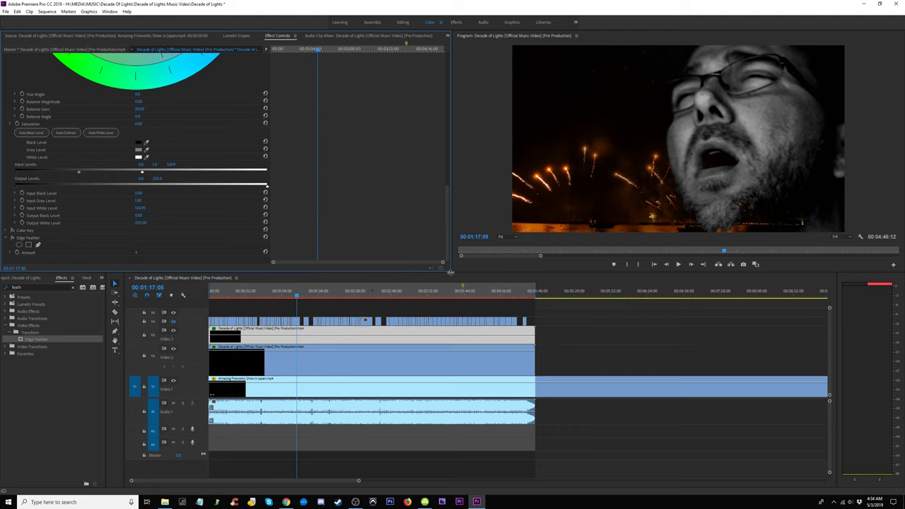
left_click_drag(452, 272, 278, 297)
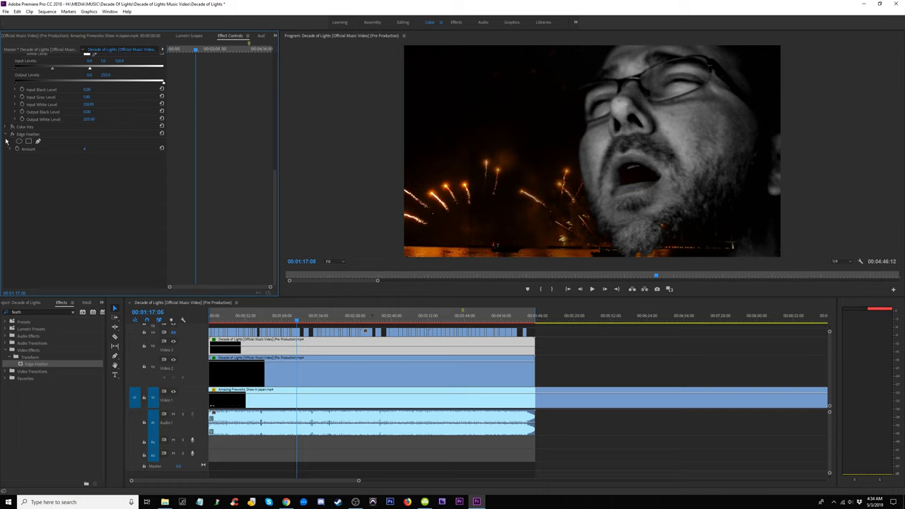
scroll(13, 151, "up", 3)
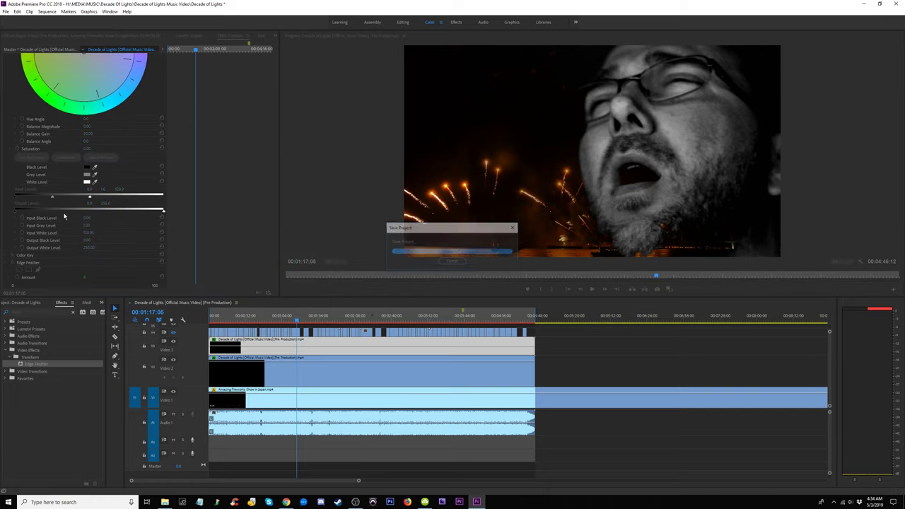
scroll(97, 278, "down", 1)
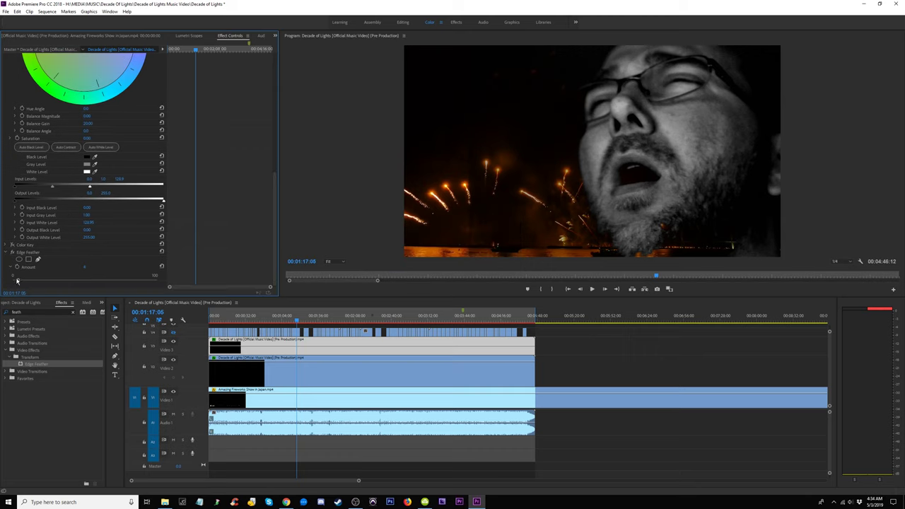
left_click_drag(17, 281, 169, 284)
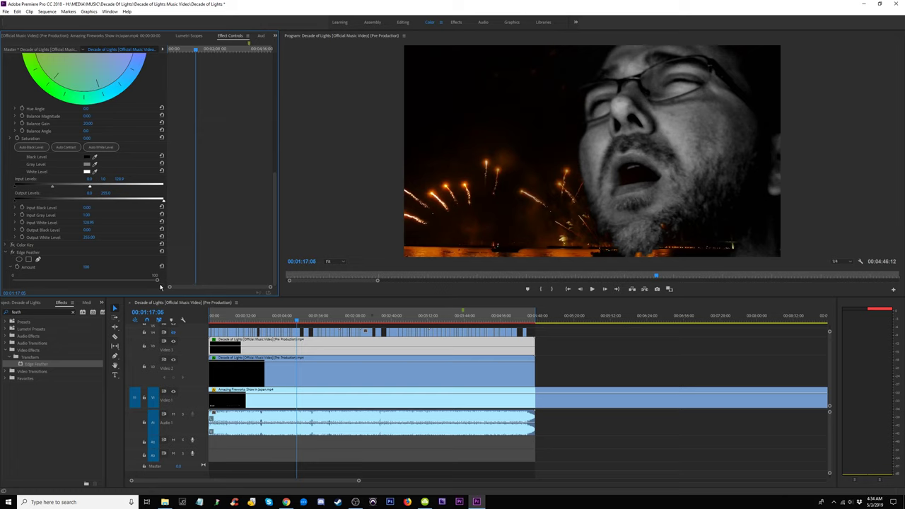
mouse_move(157, 281)
left_mouse_down()
mouse_move(31, 282)
mouse_move(226, 283)
mouse_move(15, 283)
mouse_move(157, 282)
left_mouse_up()
key("space")
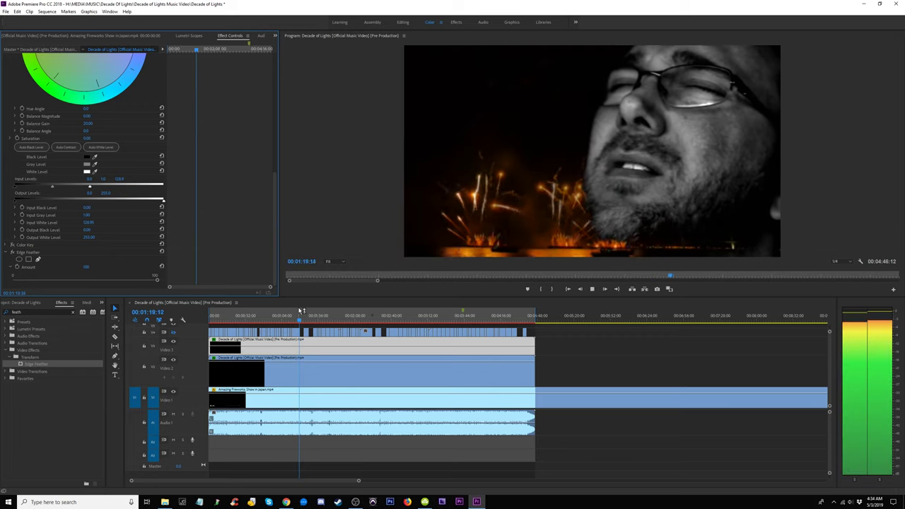
key("space")
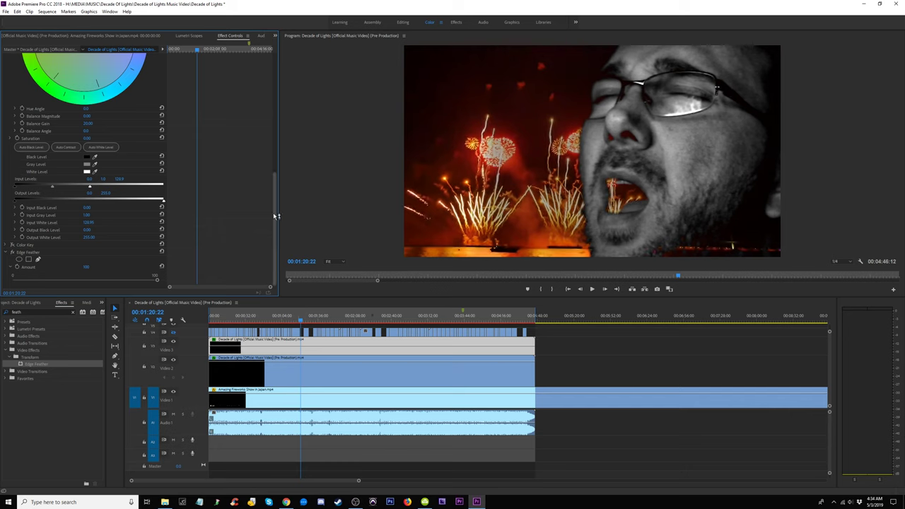
- Collapse the Fast Color Corrector settings and enable the Color Key on the Video 3 singer clip
left_click_drag(275, 217, 277, 90)
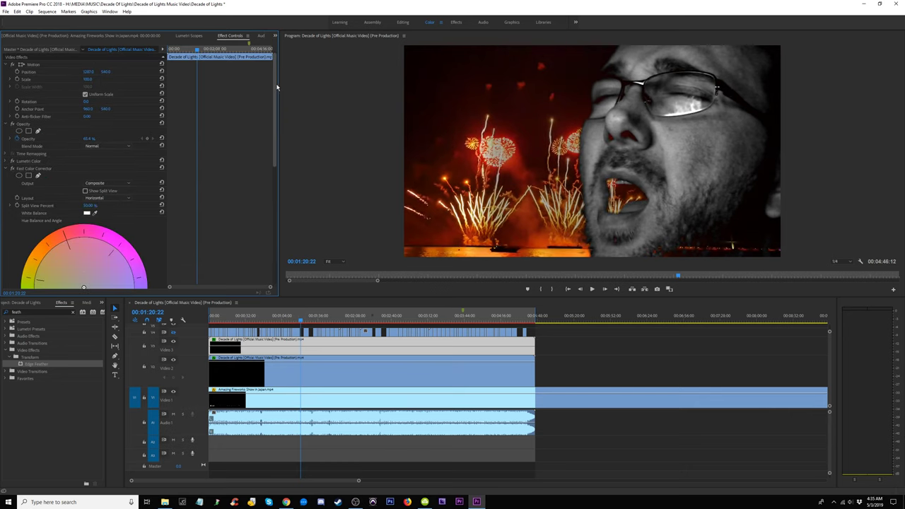
left_click(8, 169)
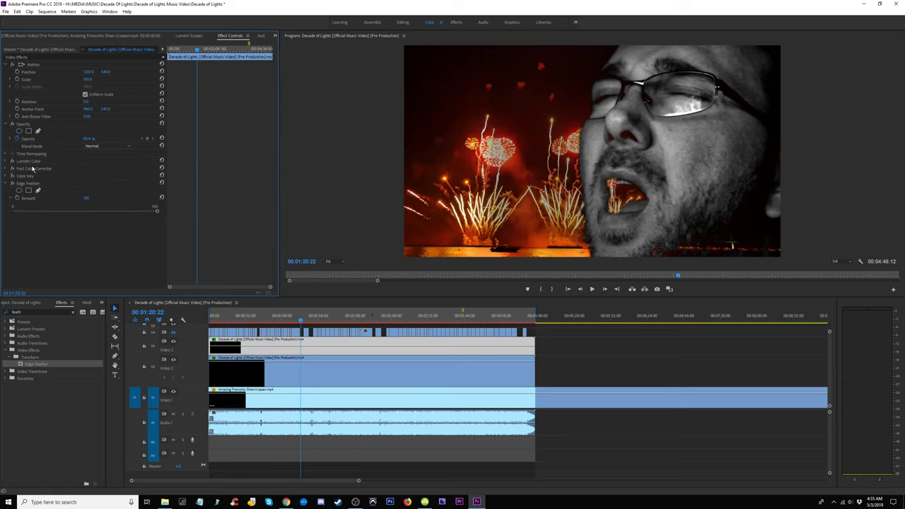
left_click(12, 176)
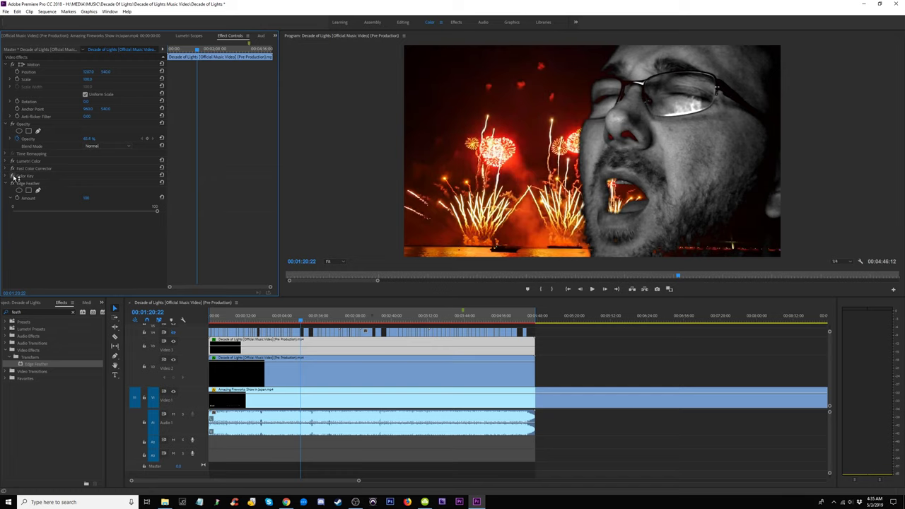
- Compare the composite with the Video 3 clip's Color Key on and off, and with the Video 3 track shown and hidden
left_click(13, 176)
left_click(13, 176)
left_click(13, 176)
left_click(13, 176)
left_click(13, 176)
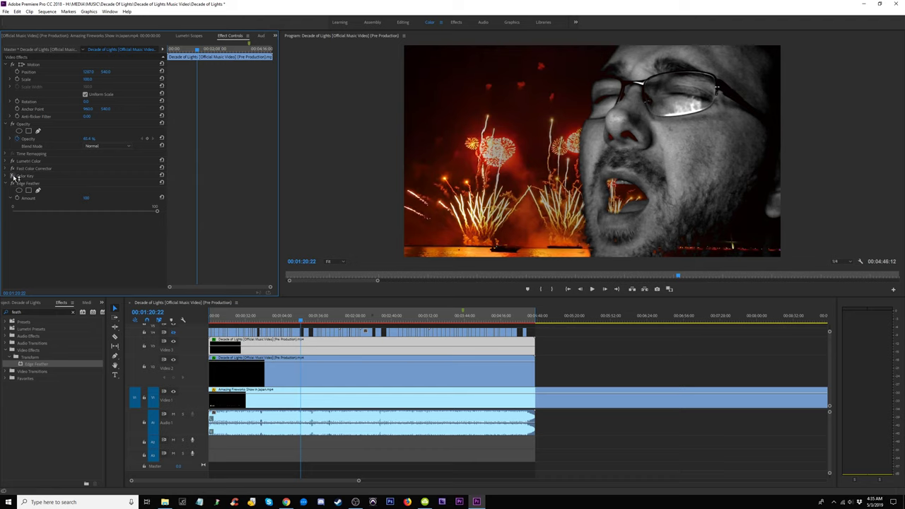
left_click(174, 343)
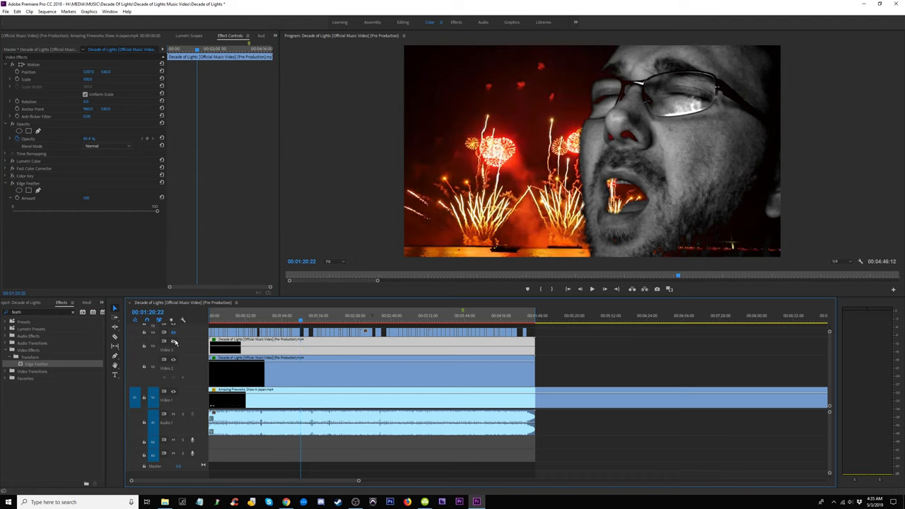
left_click(173, 343)
left_click(13, 177)
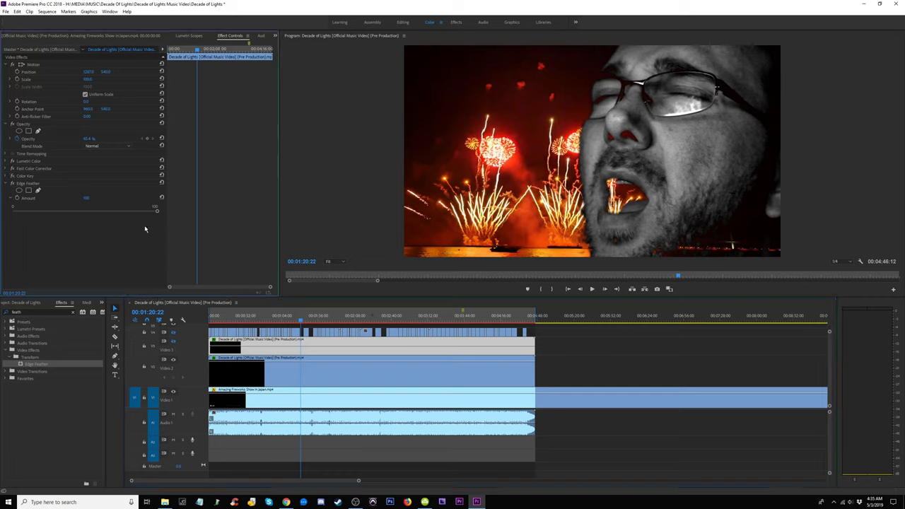
left_click(173, 342)
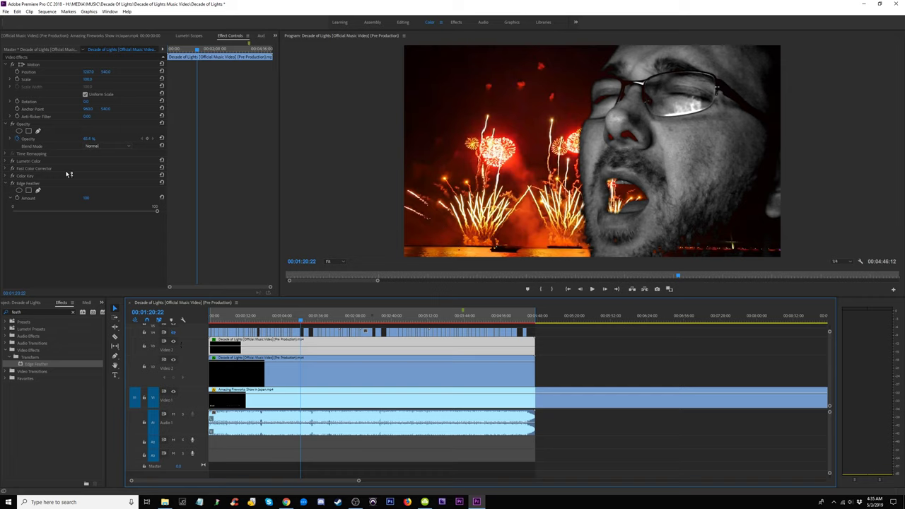
- Raise the Color Tolerance of the Video 3 clip's Color Key to 255 and compare the image with the key on and off
left_click(6, 177)
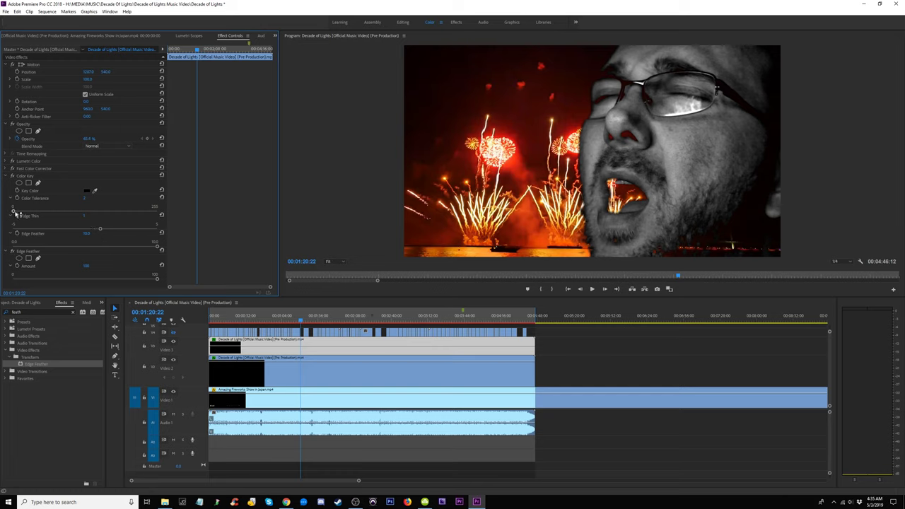
left_click(85, 199)
key("Return")
left_click_drag(14, 213, 33, 214)
key("ctrl+z")
left_click_drag(14, 213, 178, 213)
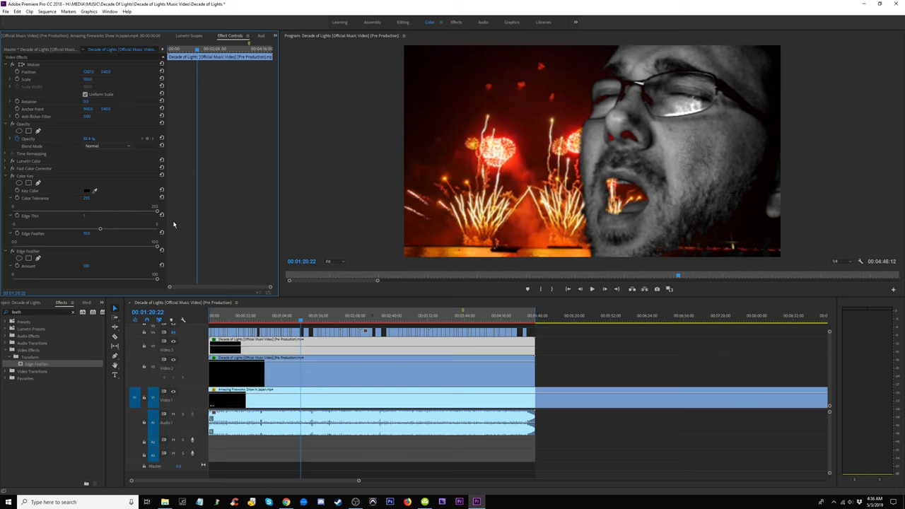
left_click(14, 178)
left_click(14, 178)
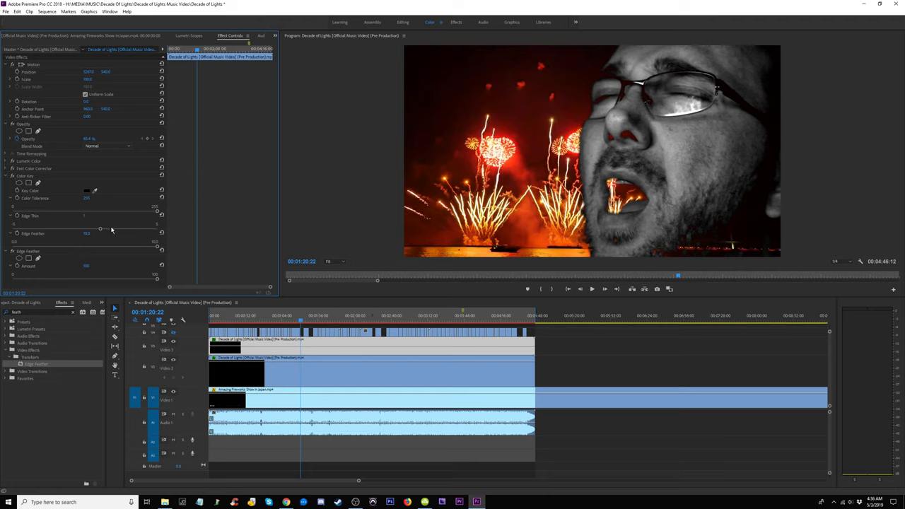
- Play back the composite from about 00:01:00 and again from about 00:00:28
left_click_drag(297, 322, 280, 321)
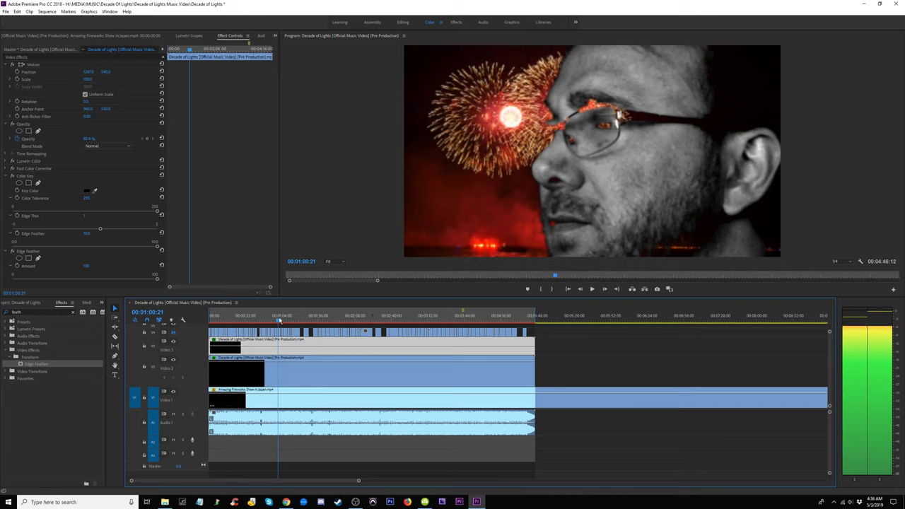
key("space")
left_click_drag(281, 320, 241, 321)
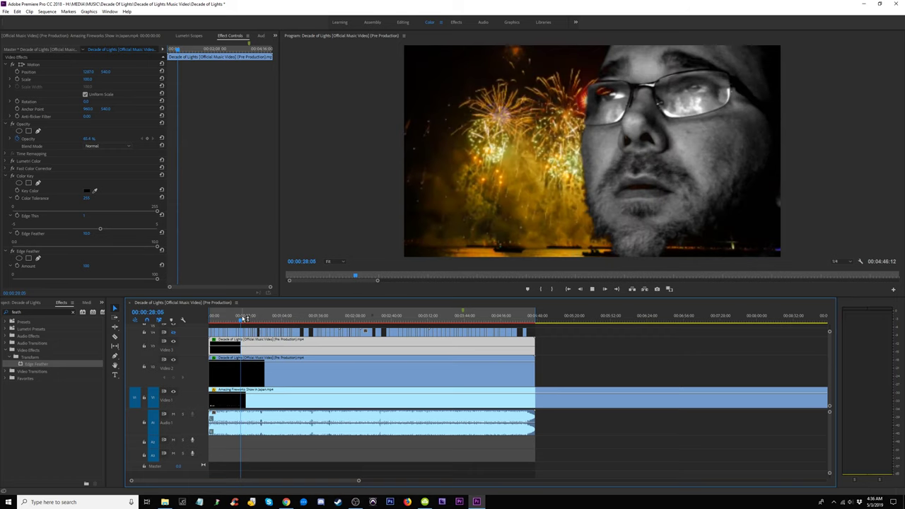
key("space")
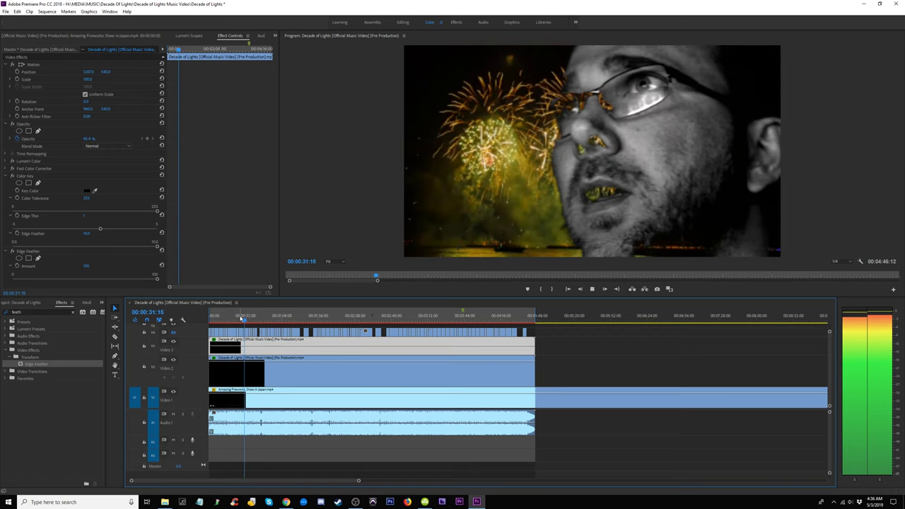
key("space")
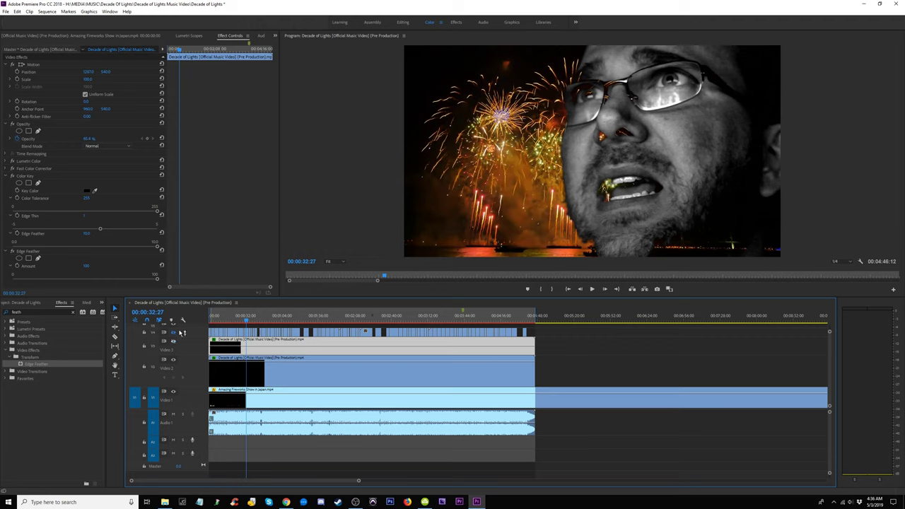
- Set the Video 3 clip's Color Key to Color Tolerance 7 and Edge Feather 5.2, with the clip's opacity at 100%
left_click_drag(157, 212, 16, 213)
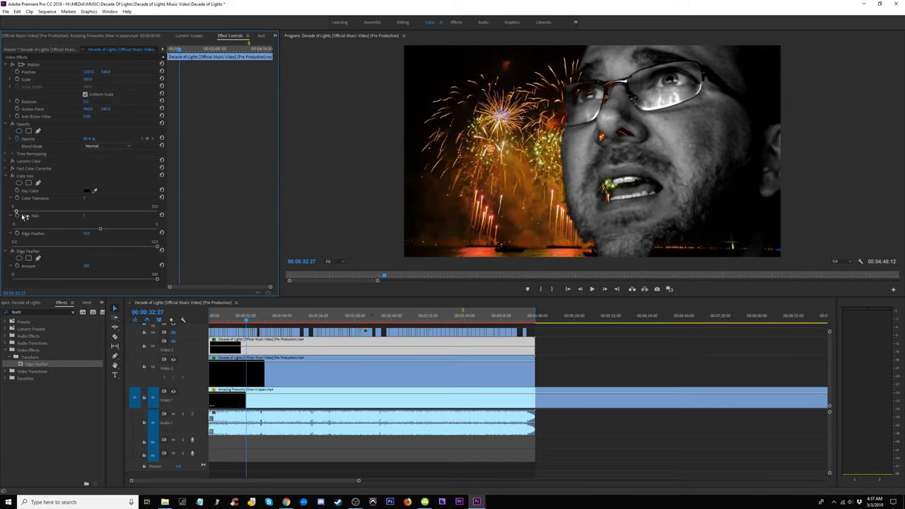
left_click(174, 343)
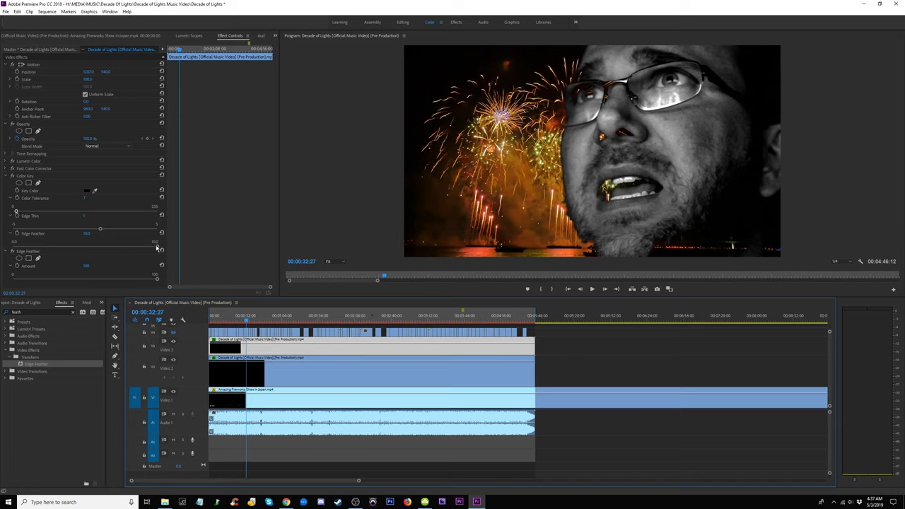
left_click_drag(157, 248, 87, 251)
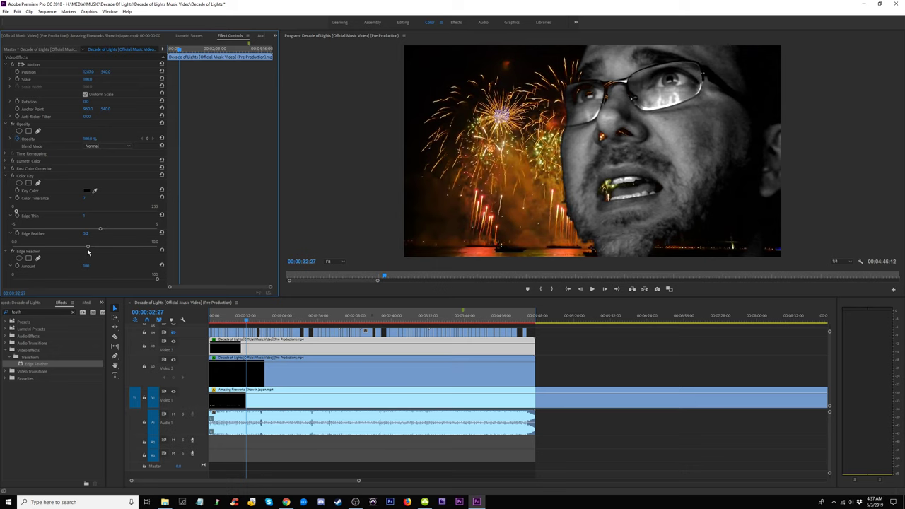
- Set the Video 3 Color Key's Edge Thin to 5 and Edge Feather to 0.0, checking the keyed edges in playback
left_click_drag(88, 251, 106, 244)
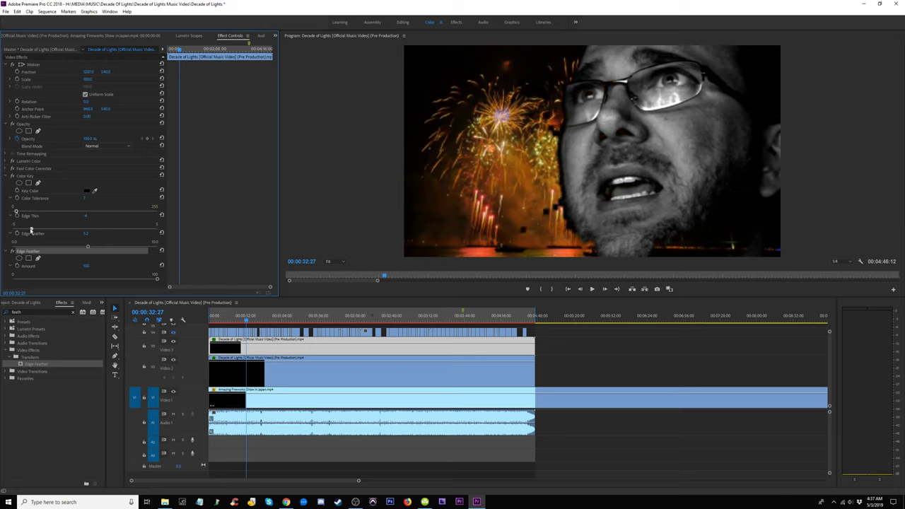
left_click_drag(40, 231, 149, 232)
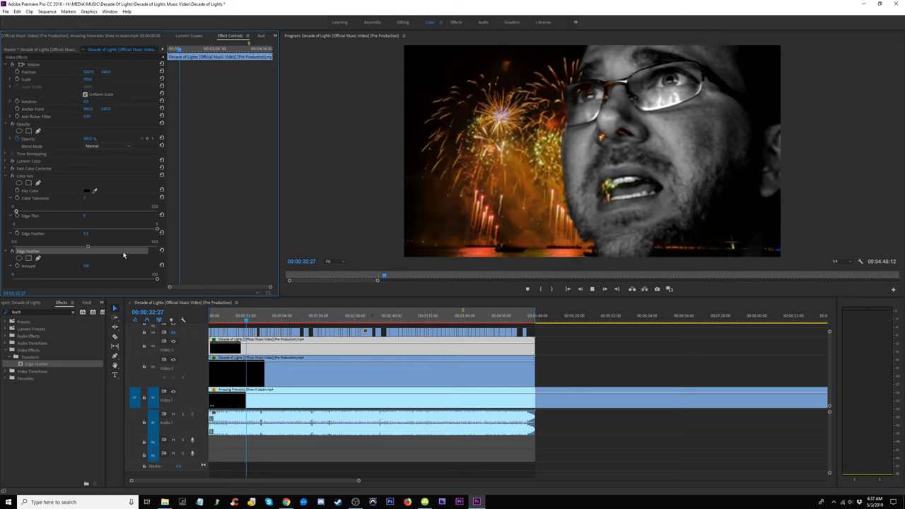
key("space")
key("space")
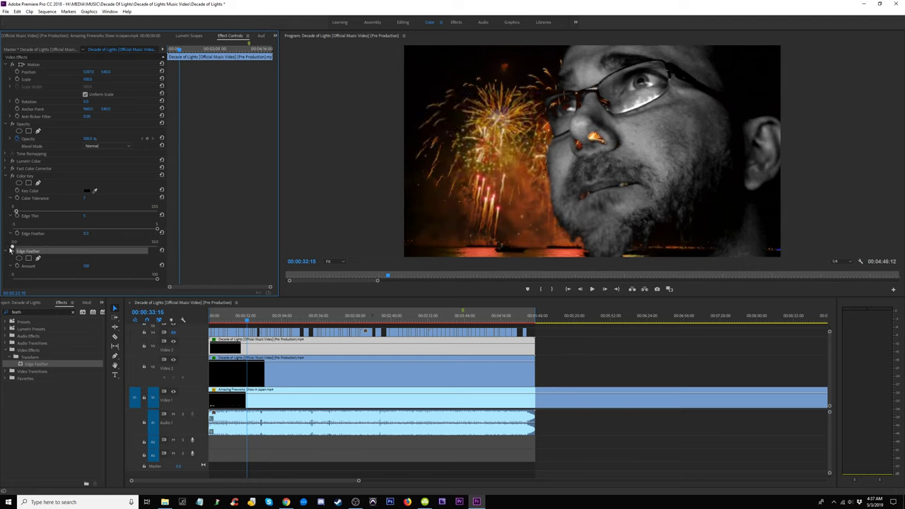
key("space")
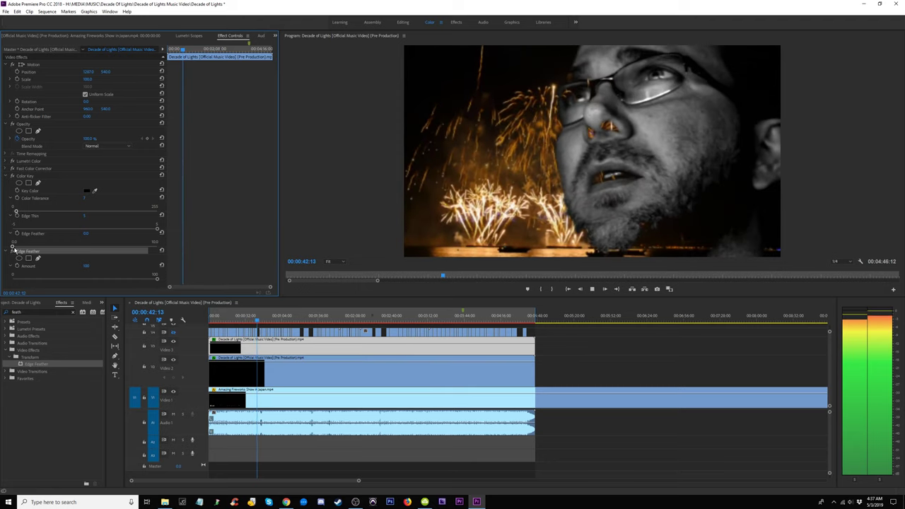
key("space")
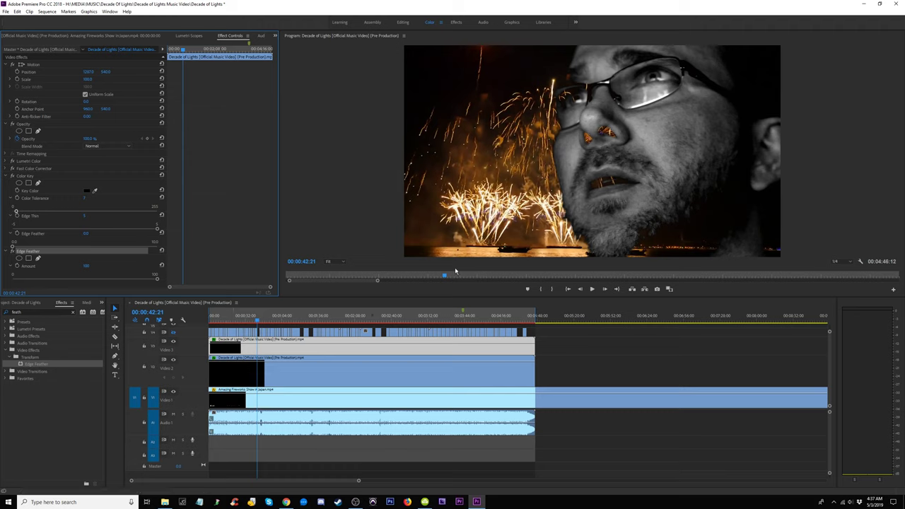
- Change the program monitor's playback resolution to Full and play back the composite
key("space")
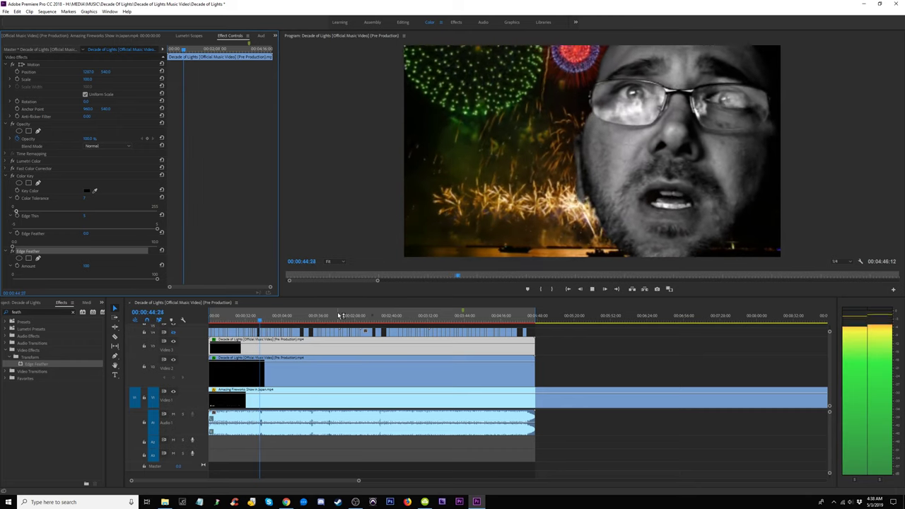
key("space")
left_click(851, 264)
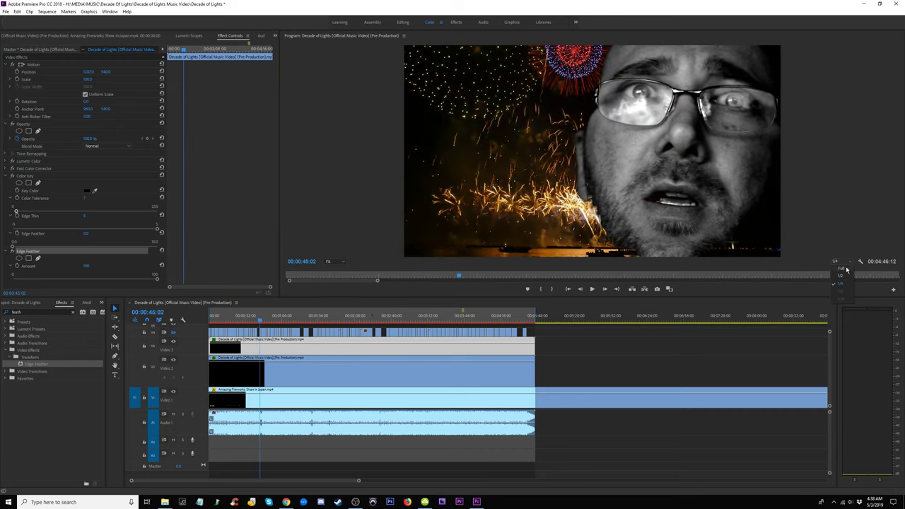
left_click(841, 269)
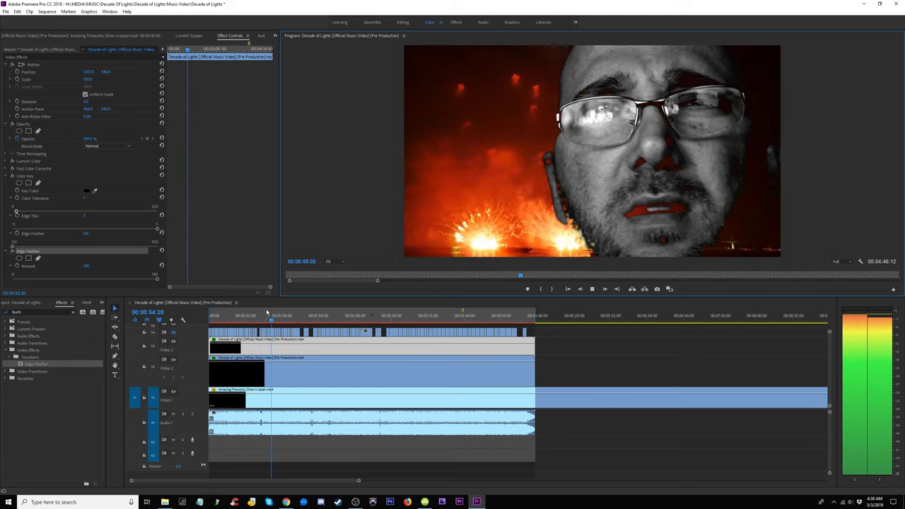
key("space")
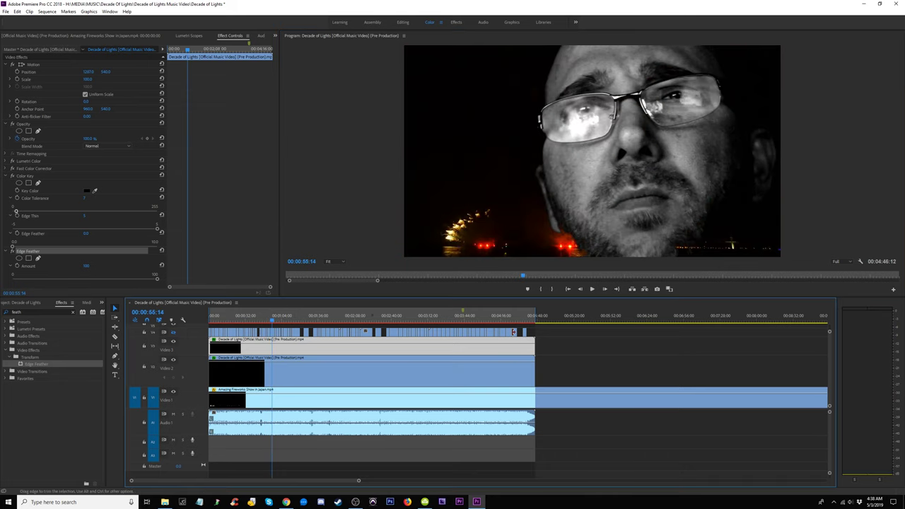
- Enlarge the singer clip on Video 3, trying a scale of 115 before settling on 120
left_click(520, 332)
left_click(404, 351)
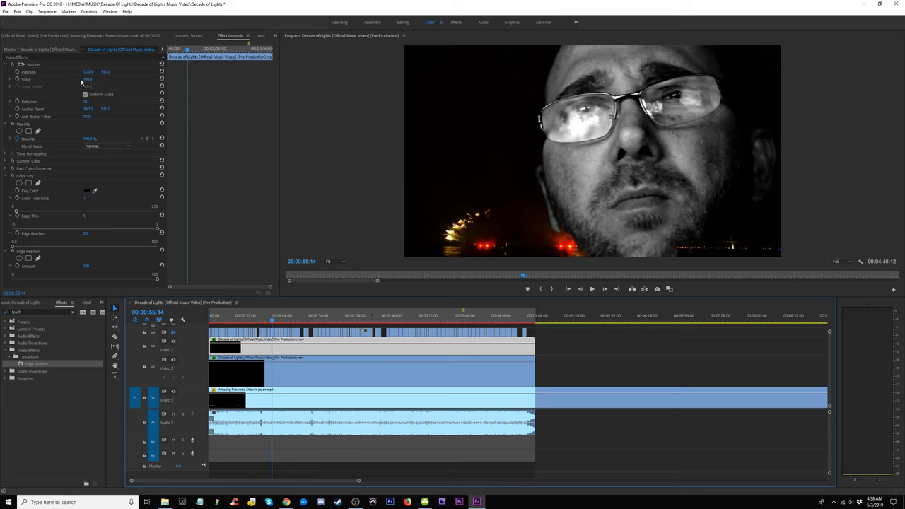
left_click(94, 79)
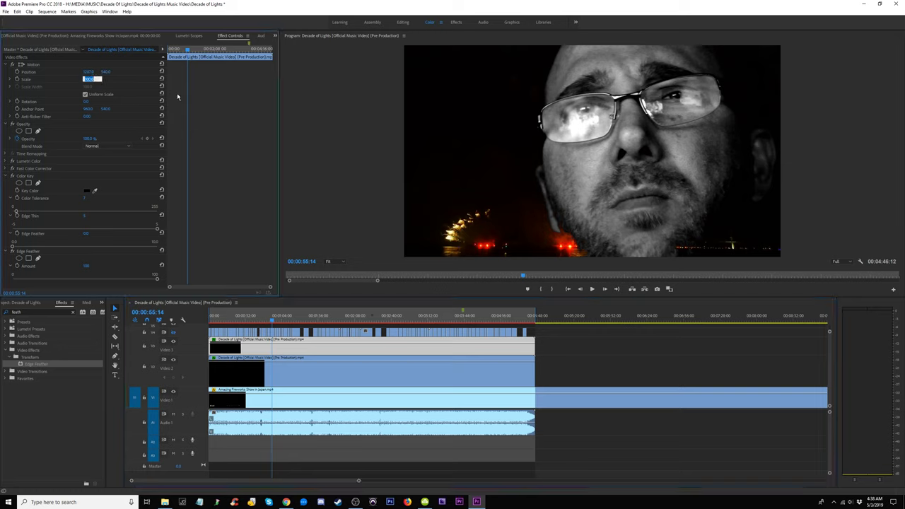
type("115")
key("Return")
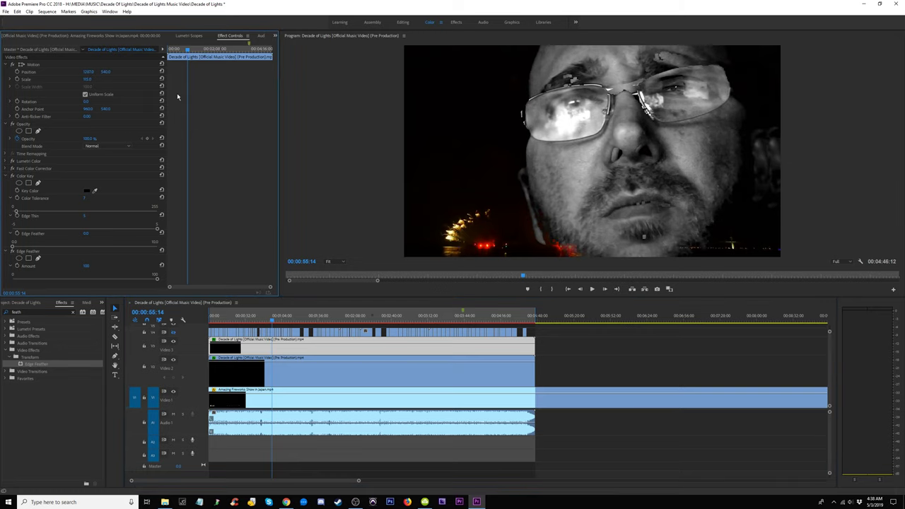
left_click(92, 79)
type("120")
key("Return")
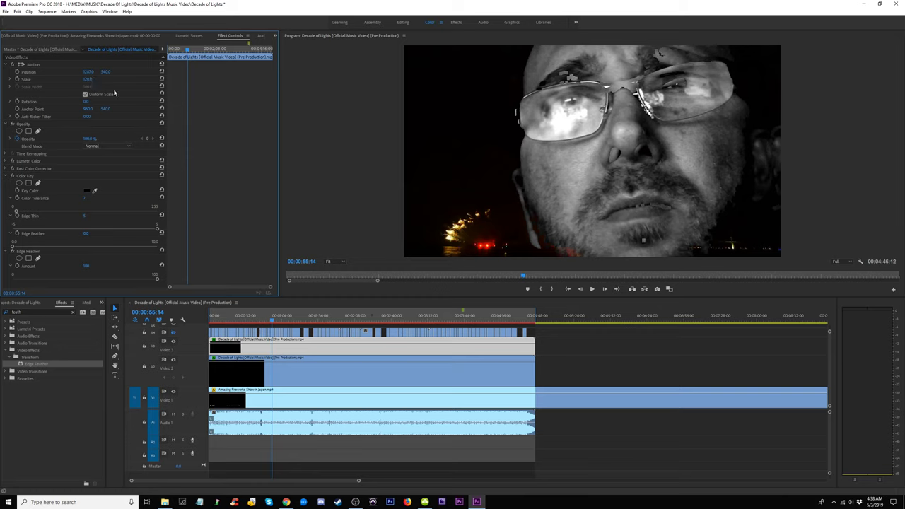
- Set the scale of the singer clip on Video 2 to 120 and play back the matched layers
left_click(321, 370)
left_click(82, 80)
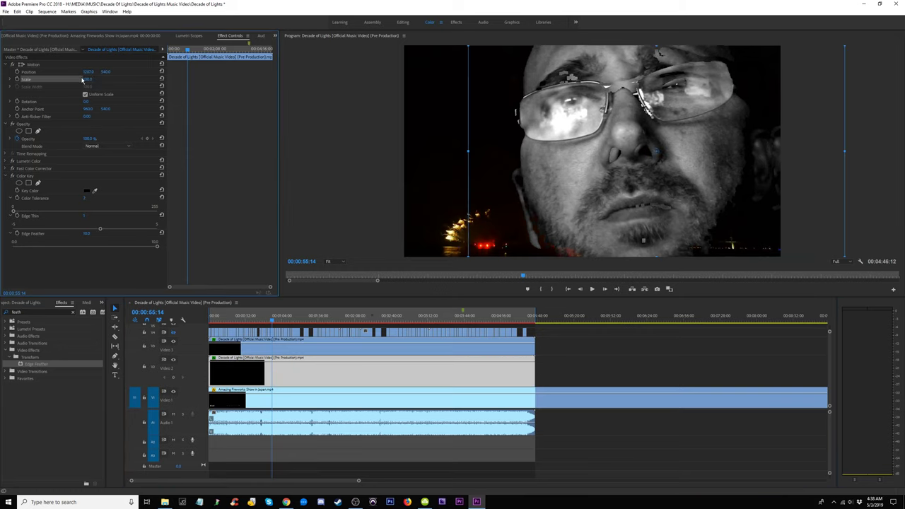
left_click(94, 79)
type("120")
key("Return")
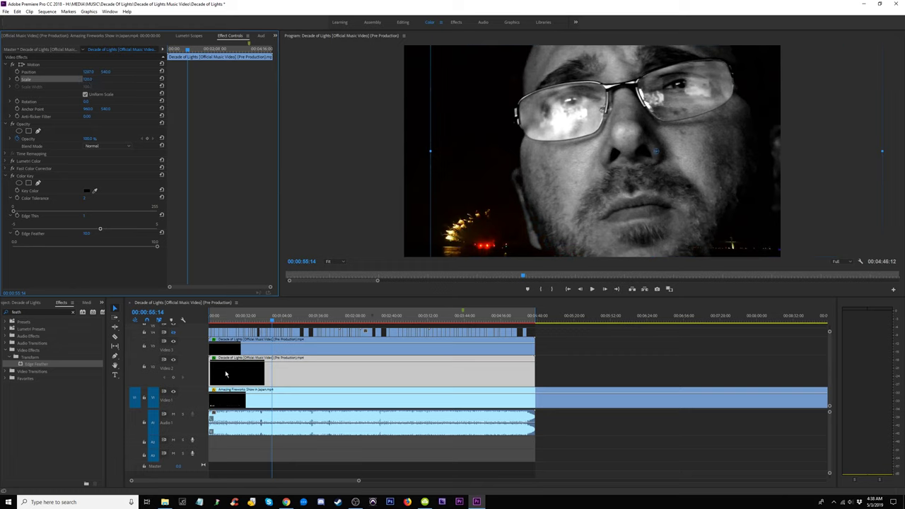
key("space")
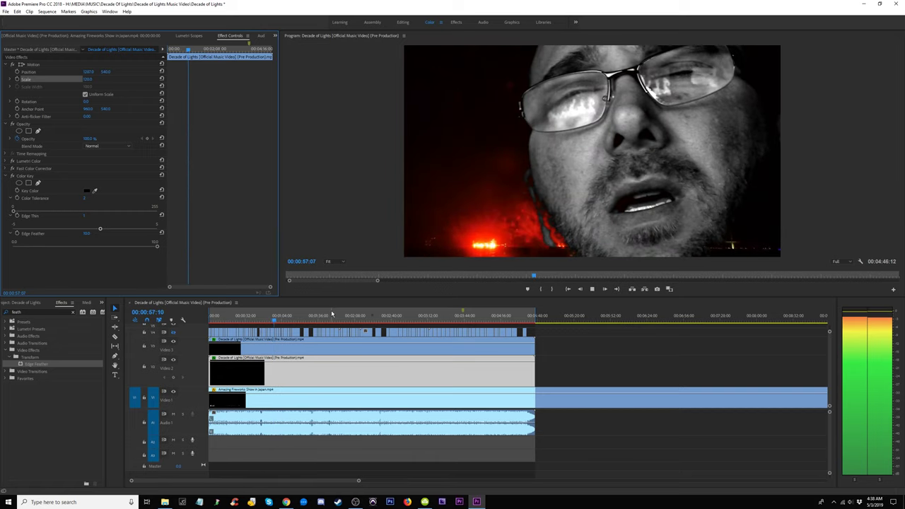
key("space")
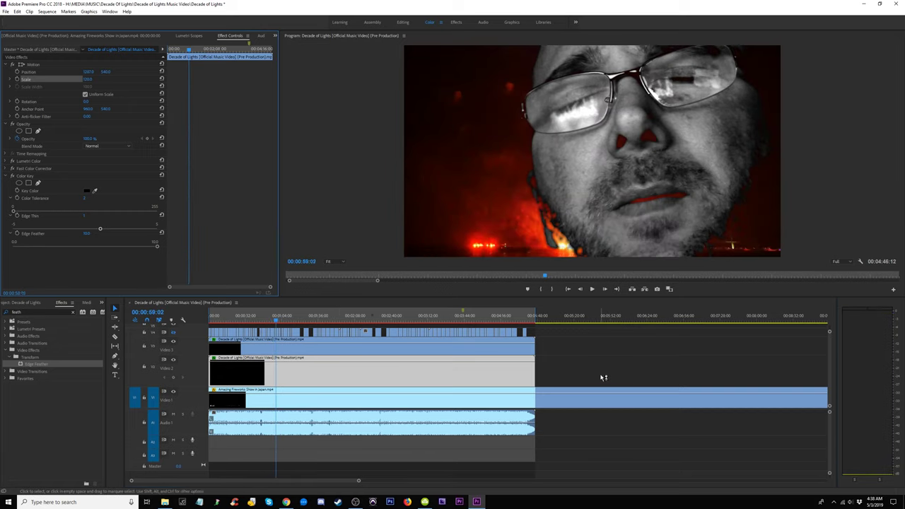
- Set the Video 2 clip's Color Key to Color Tolerance 1 and Edge Thin -5
left_click(602, 378)
left_click(375, 375)
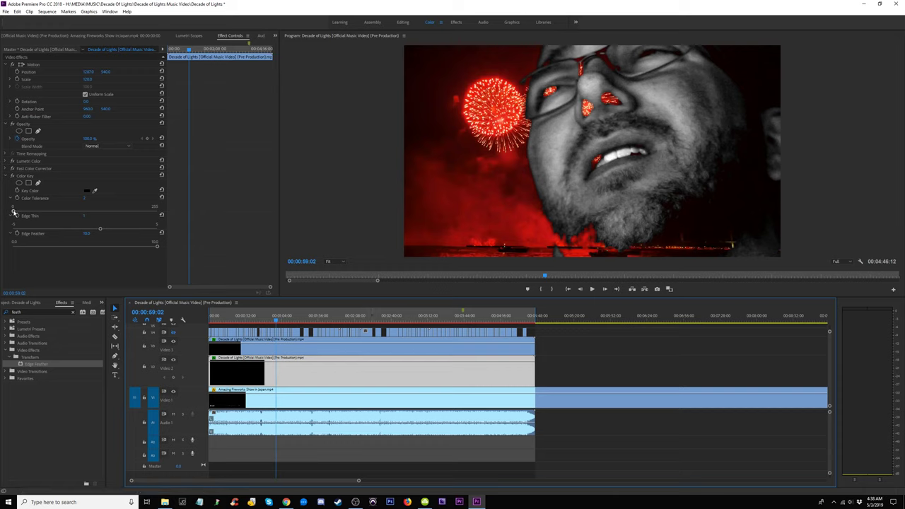
left_click(13, 212)
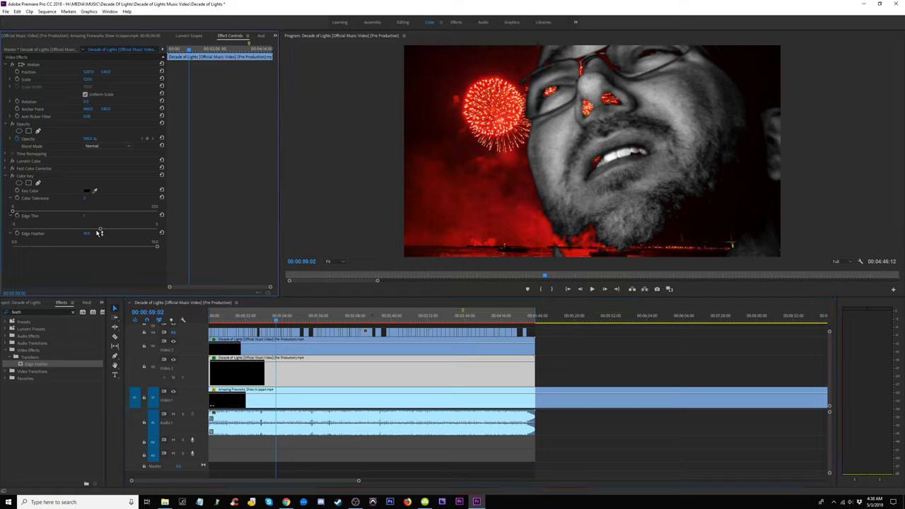
left_click_drag(105, 230, 56, 228)
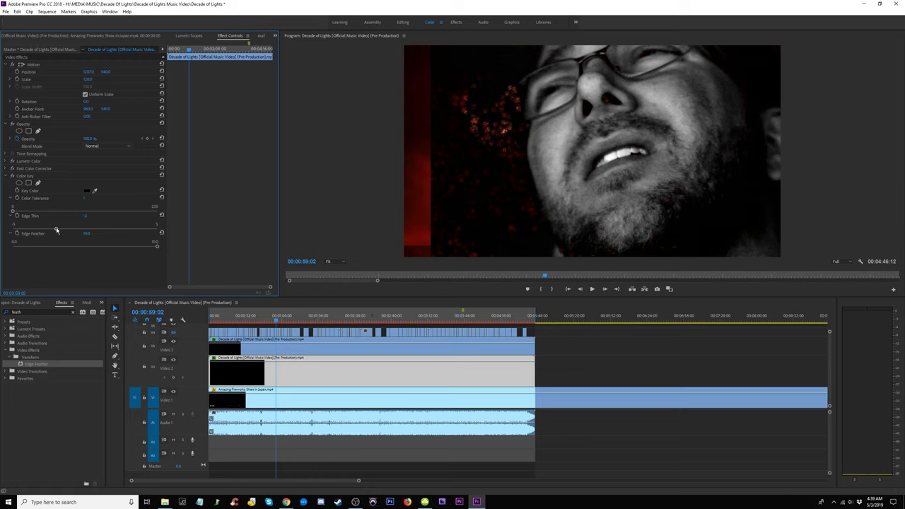
left_click_drag(60, 230, 7, 231)
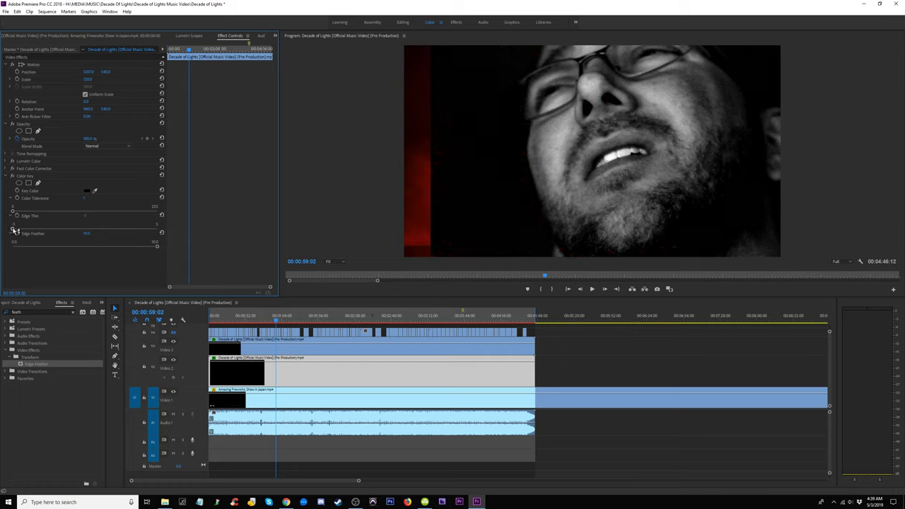
- Resample the Video 2 clip's Color Key color from the dark background beside the face and set Color Tolerance to 1
left_click(94, 190)
left_click(497, 125)
left_click(96, 190)
left_click(84, 198)
type("1")
key("Return")
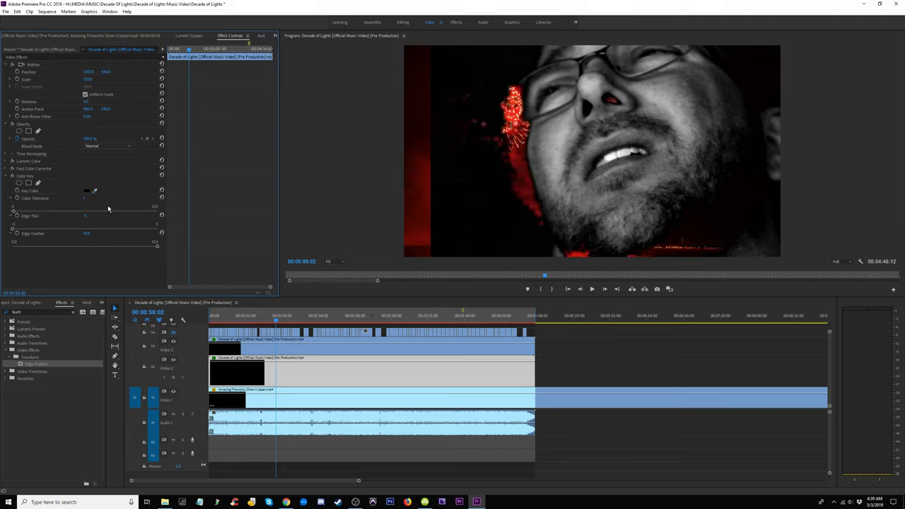
- Adjust the Video 2 clip's Color Key to Color Tolerance 27 and Edge Thin -4
left_click(87, 199)
type("4")
key("Return")
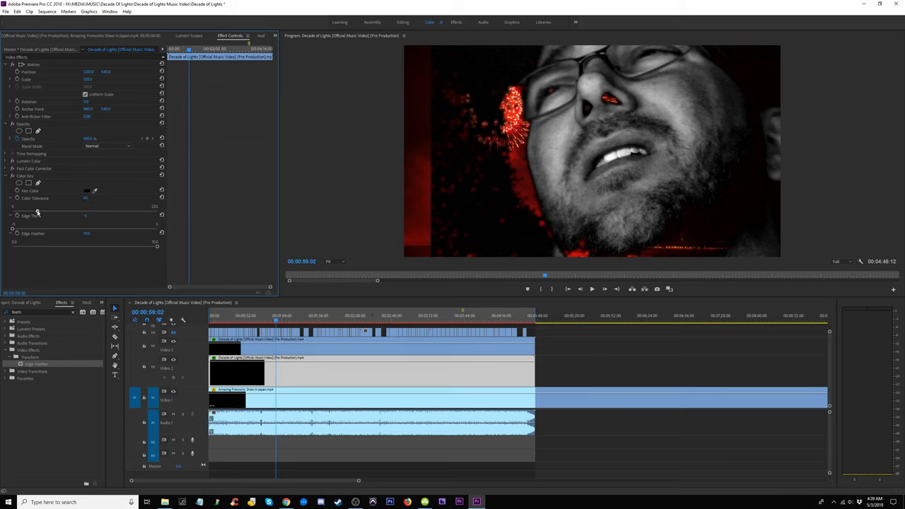
mouse_move(15, 212)
left_mouse_down()
mouse_move(50, 213)
mouse_move(7, 215)
left_mouse_up()
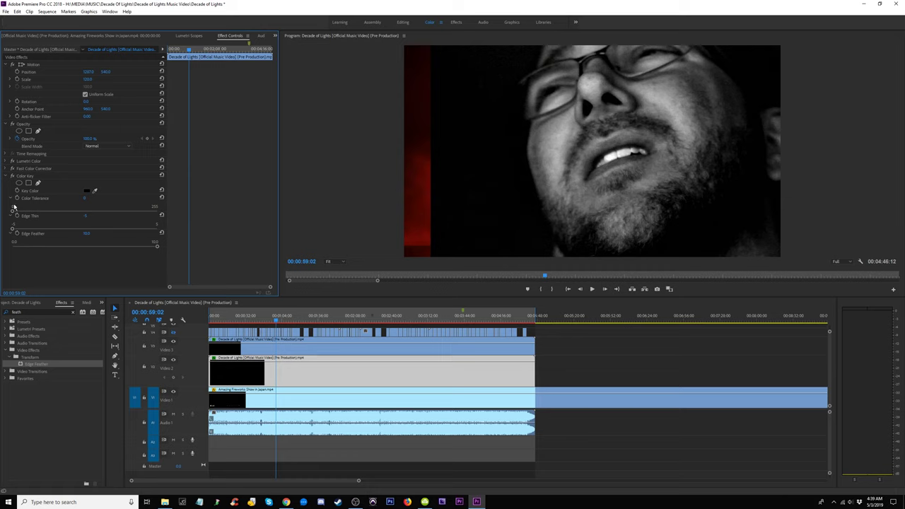
left_click_drag(12, 211, 26, 215)
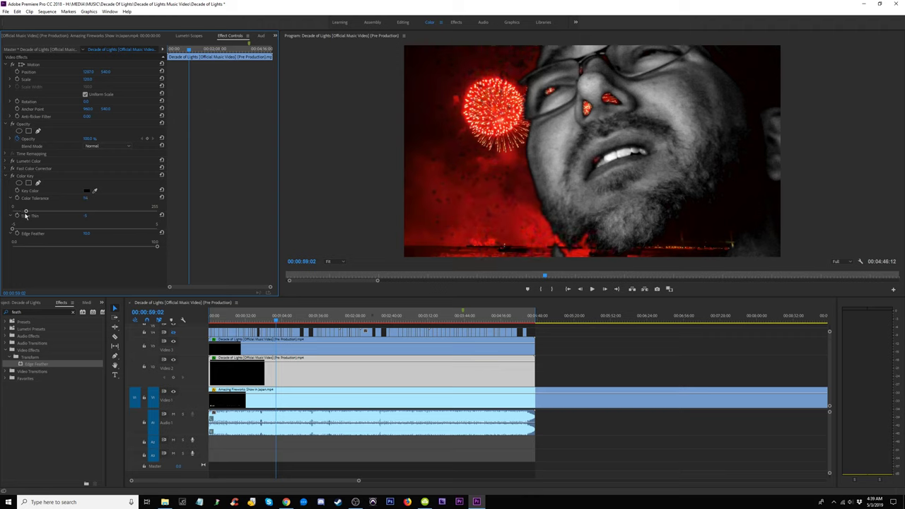
left_click_drag(13, 230, 48, 231)
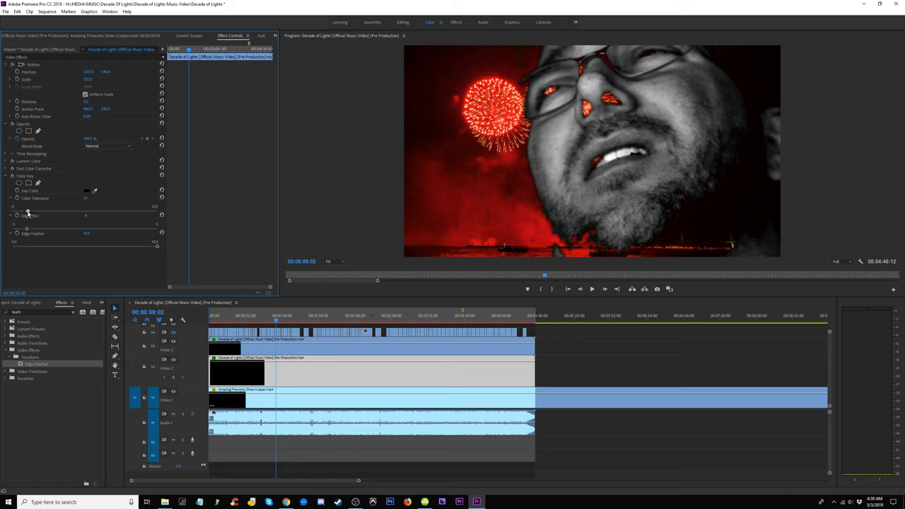
- Try a higher Color Tolerance and an Edge Thin of -1, then return the key to tolerance 27 and thin -4
left_click_drag(28, 211, 34, 211)
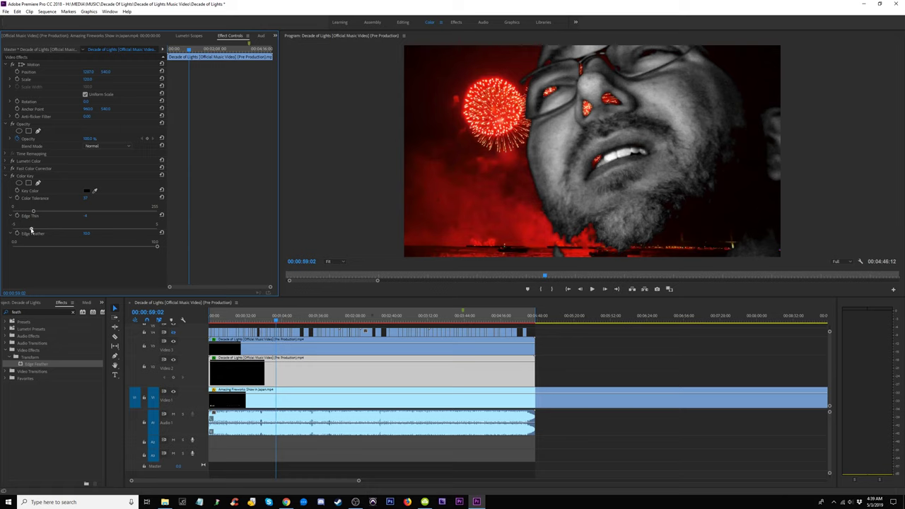
left_click_drag(32, 230, 77, 236)
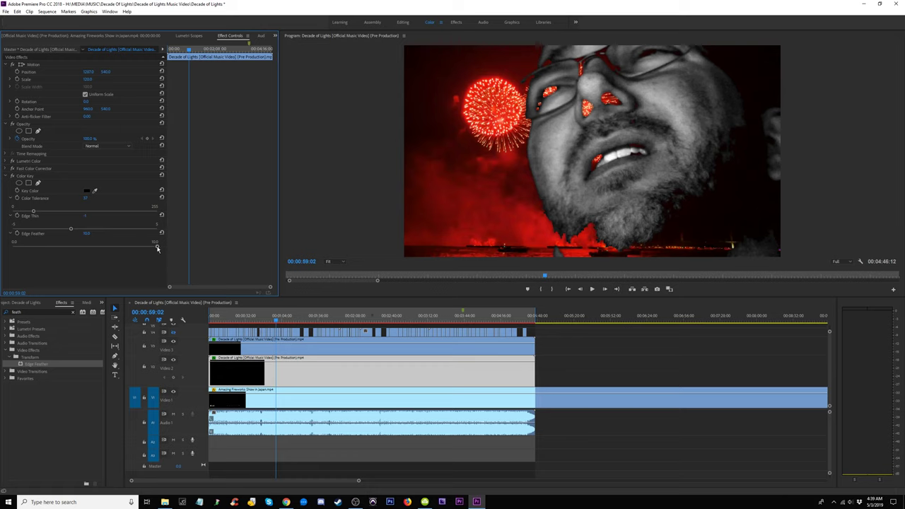
mouse_move(121, 249)
left_mouse_down()
mouse_move(17, 252)
mouse_move(119, 248)
left_mouse_up()
left_click_drag(72, 231, 66, 230)
left_click_drag(50, 231, 27, 212)
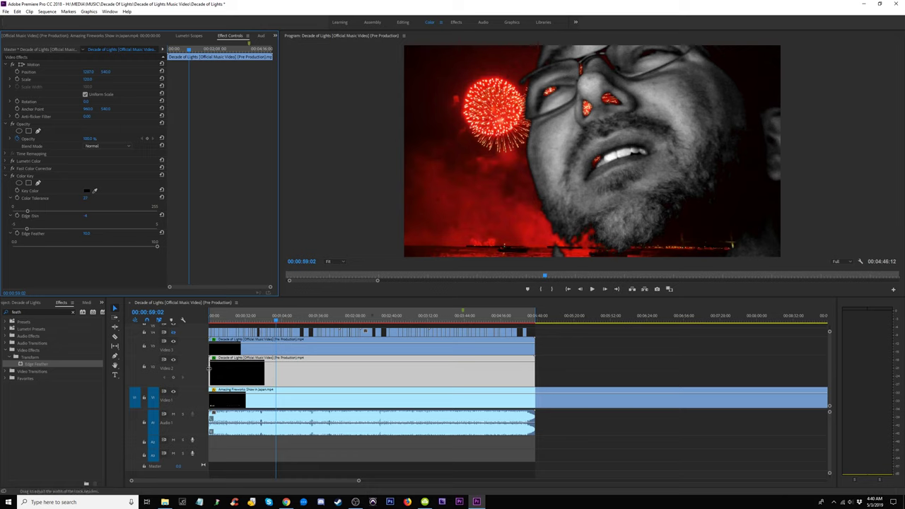
- Play back the rekeyed composite from the current frame, and again from the start of the sequence
key("space")
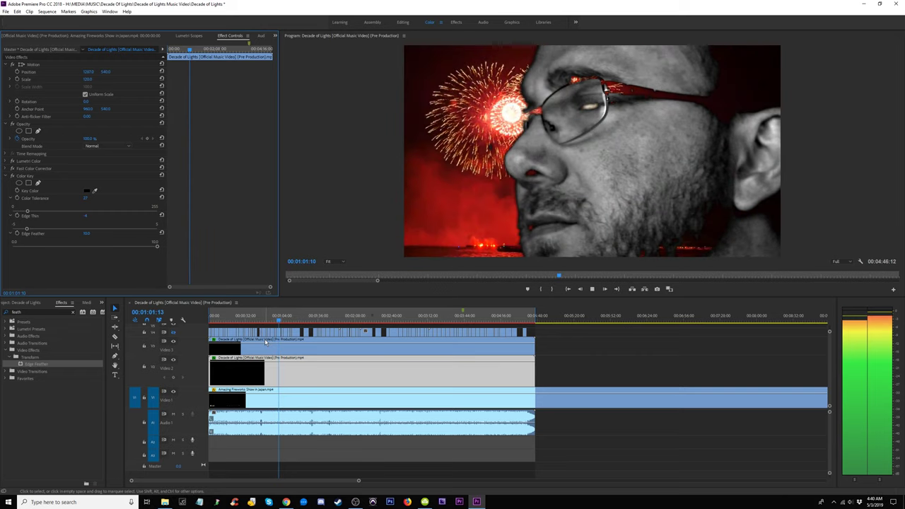
key("space")
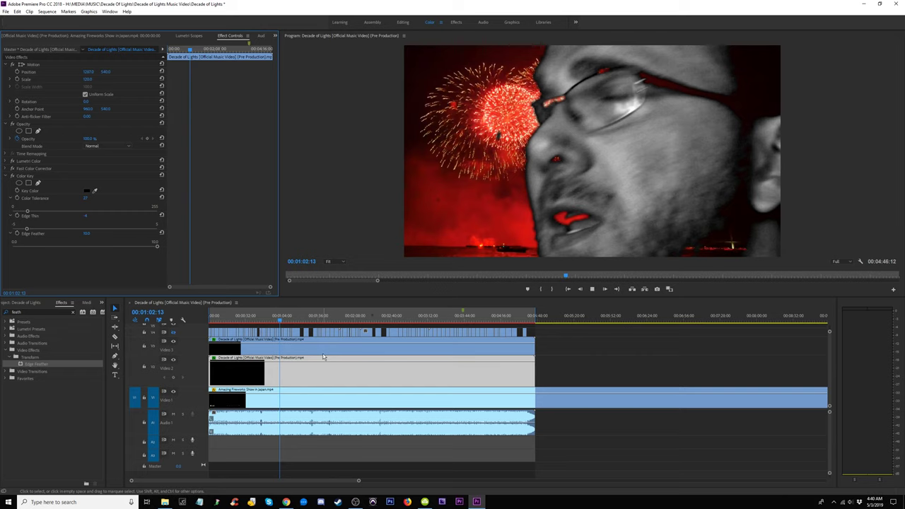
key("space")
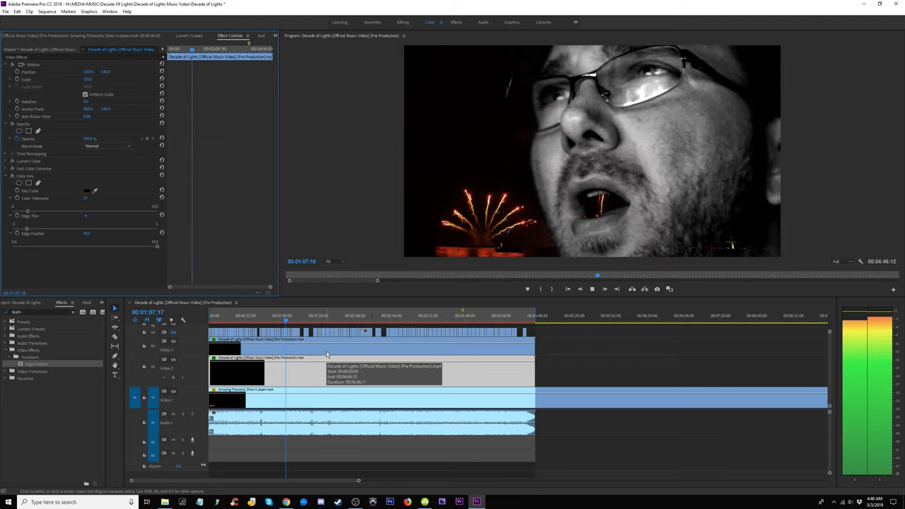
key("Home")
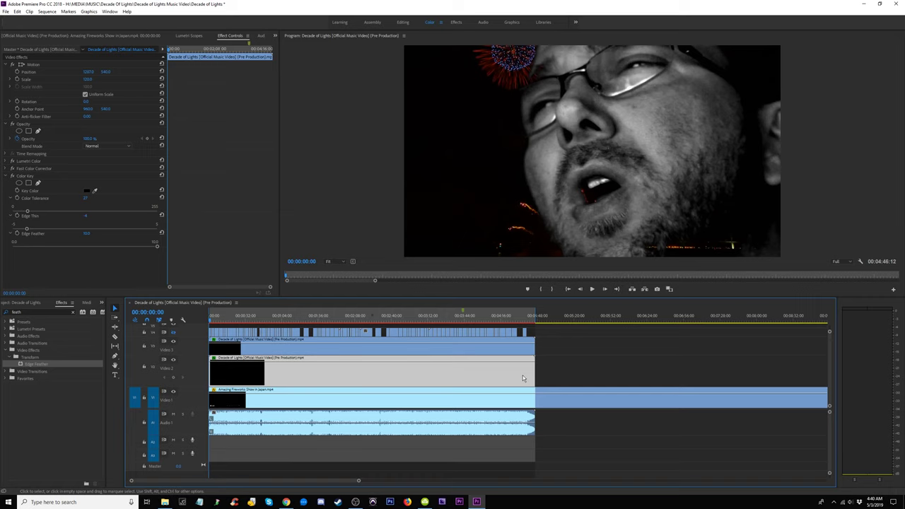
key("space")
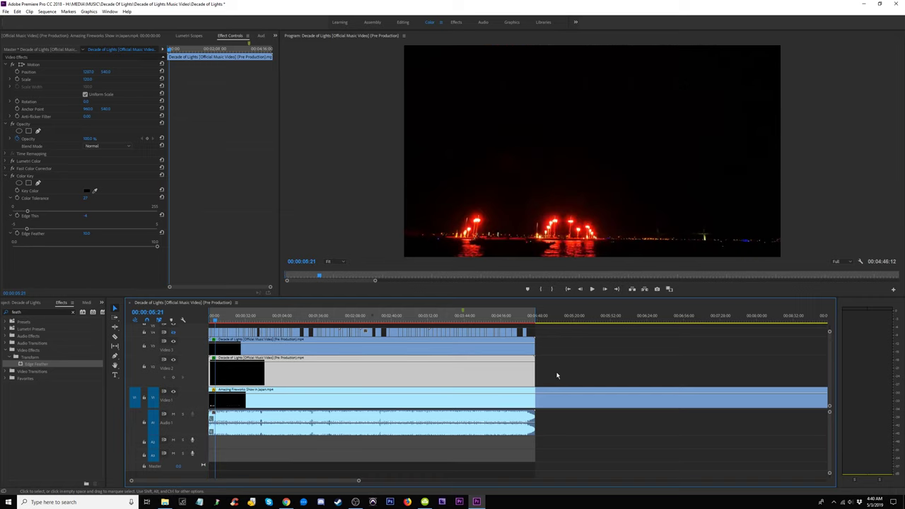
- Trim the beginning of the fireworks clip on Video 1 to 00:00:04:19
key("=")
key("=")
key("=")
key("=")
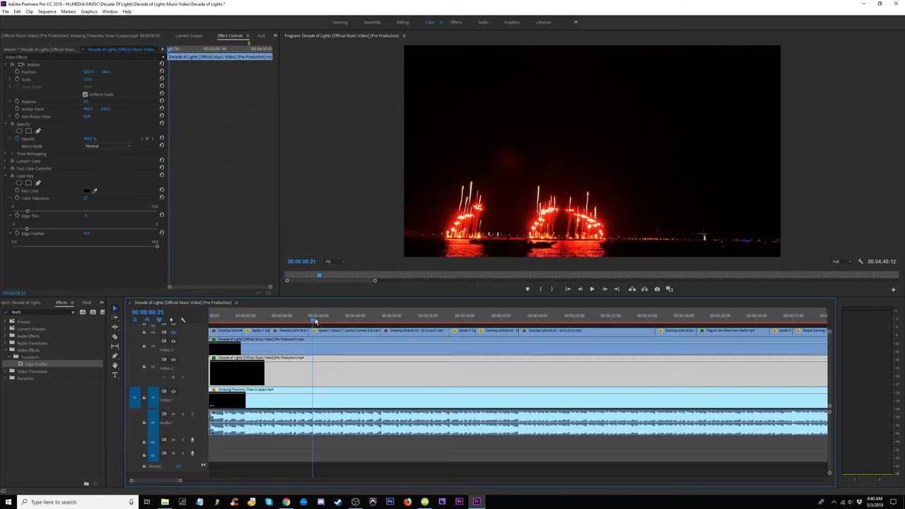
left_click_drag(313, 321, 293, 322)
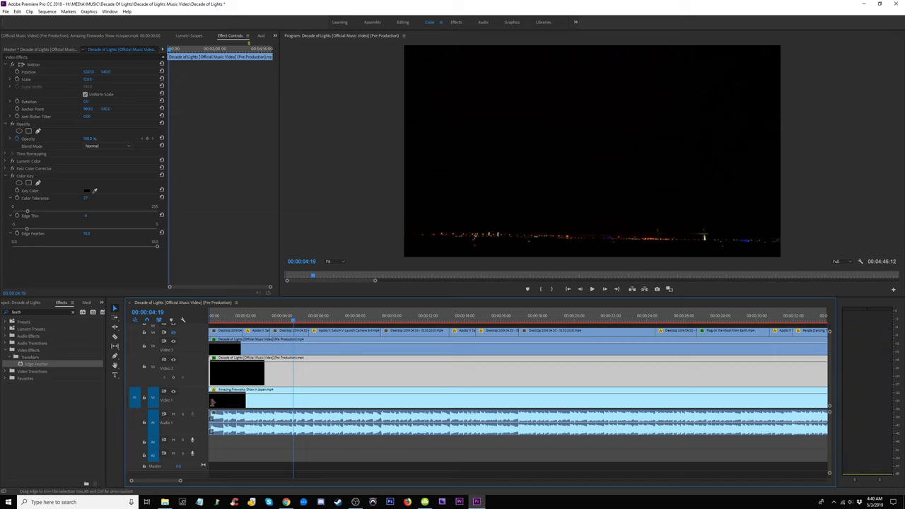
left_click_drag(253, 401, 336, 401)
- Try starting the trimmed fireworks clip at 00:00:01:25, nudge it slightly earlier and play it back
left_click(242, 320)
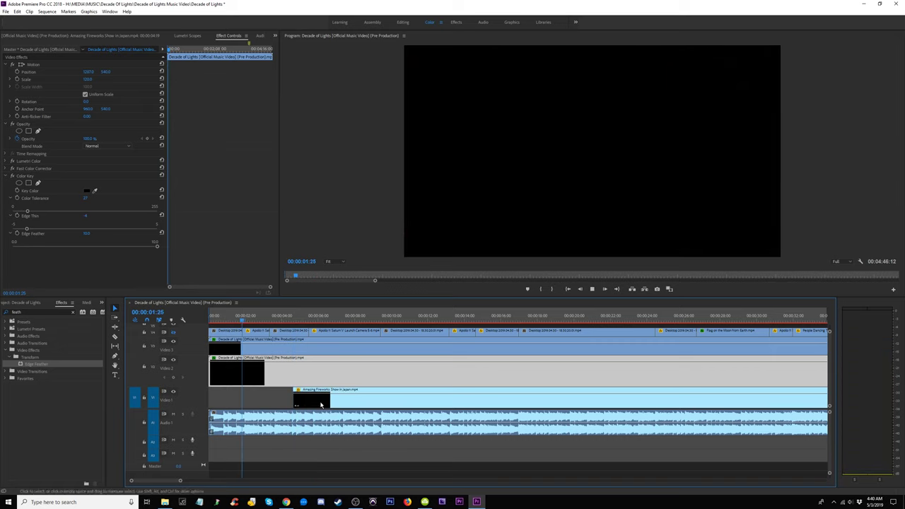
left_click_drag(320, 403, 270, 403)
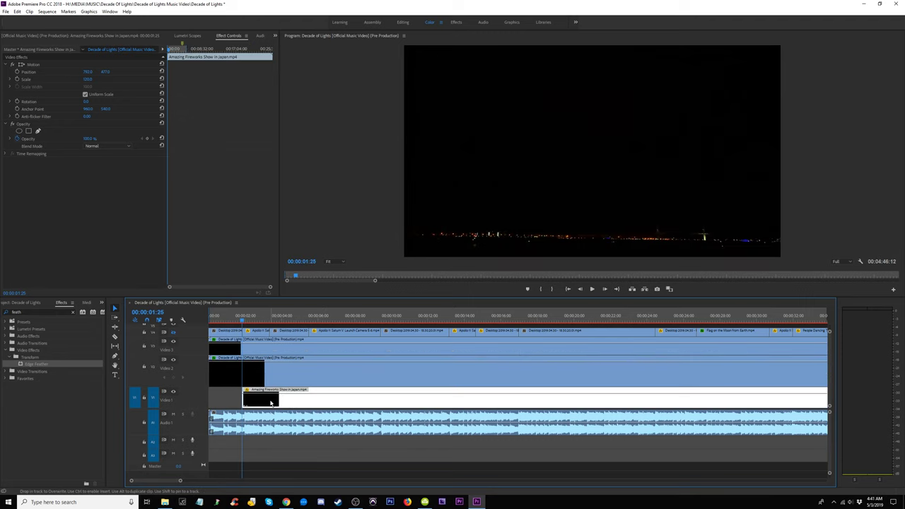
key("space")
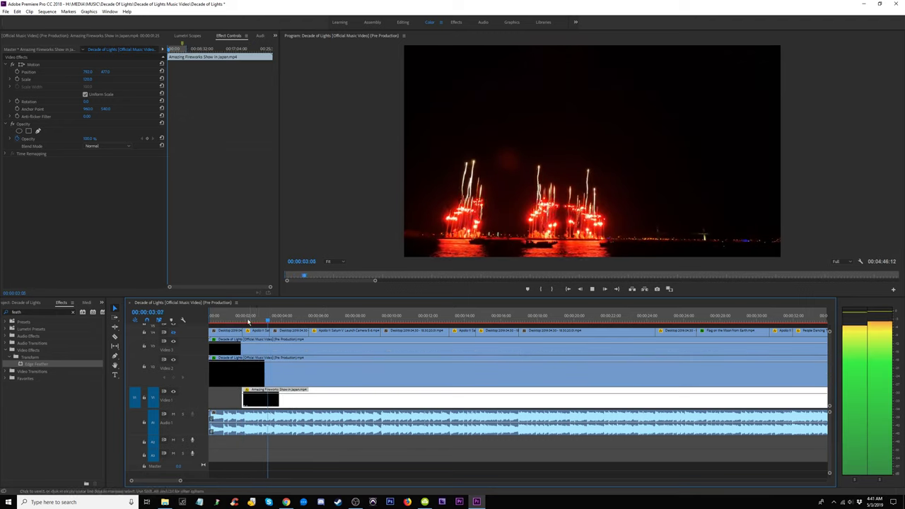
left_click(237, 318)
key("=")
key("=")
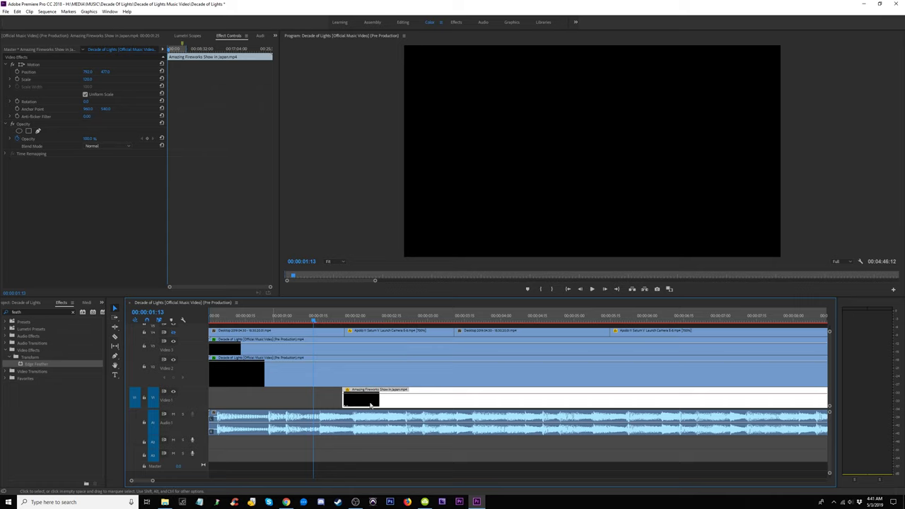
left_click_drag(371, 405, 368, 406)
key("space")
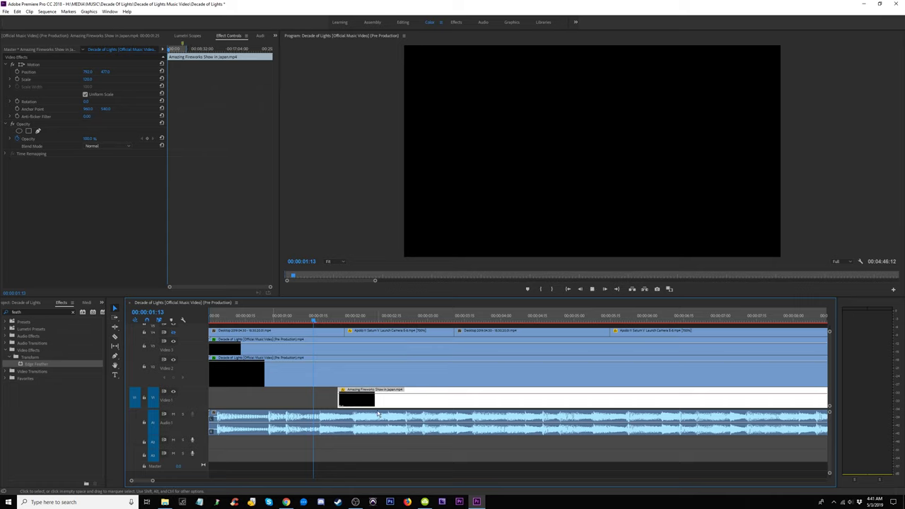
- Move the trimmed fireworks clip on Video 1 to the start of the sequence and play it back
left_click(355, 321)
key("Right")
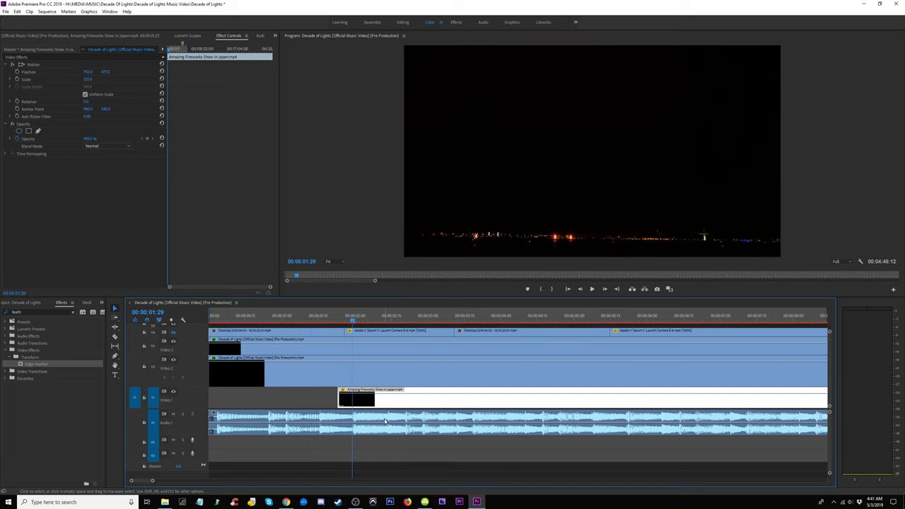
left_click_drag(346, 404, 227, 398)
key("space")
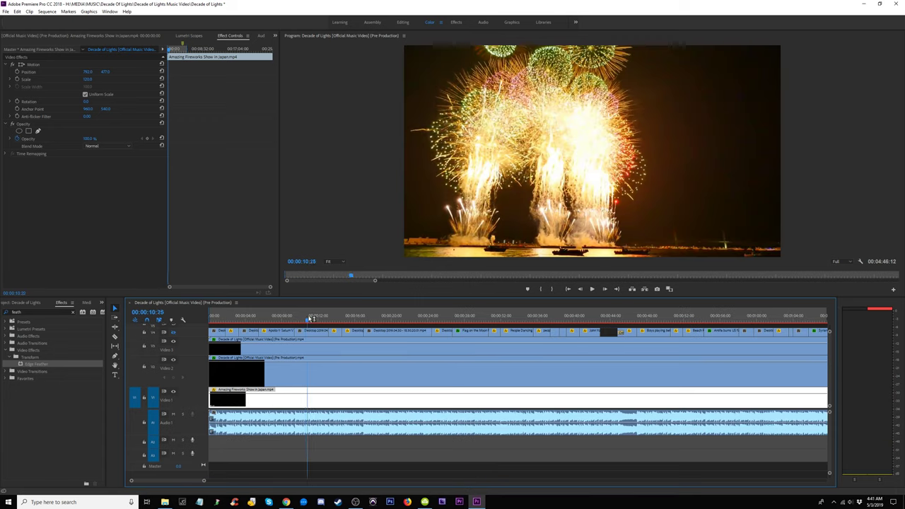
left_click_drag(309, 318, 307, 319)
- Try adjusting the start of the fireworks clip against the first Video 4 cut at 00:00:01:26
key("Home")
key("minus")
key("minus")
key("minus")
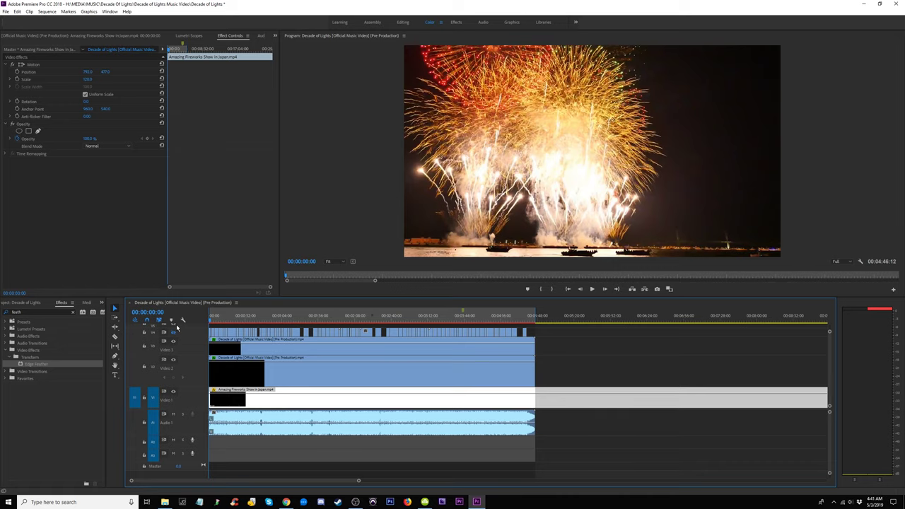
left_click(225, 315)
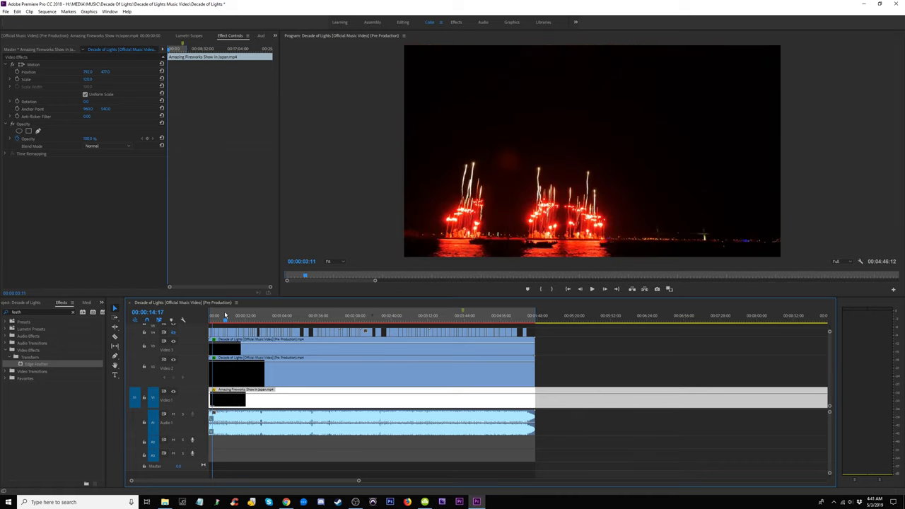
key("Home")
key("equal")
key("equal")
key("equal")
key("equal")
key("equal")
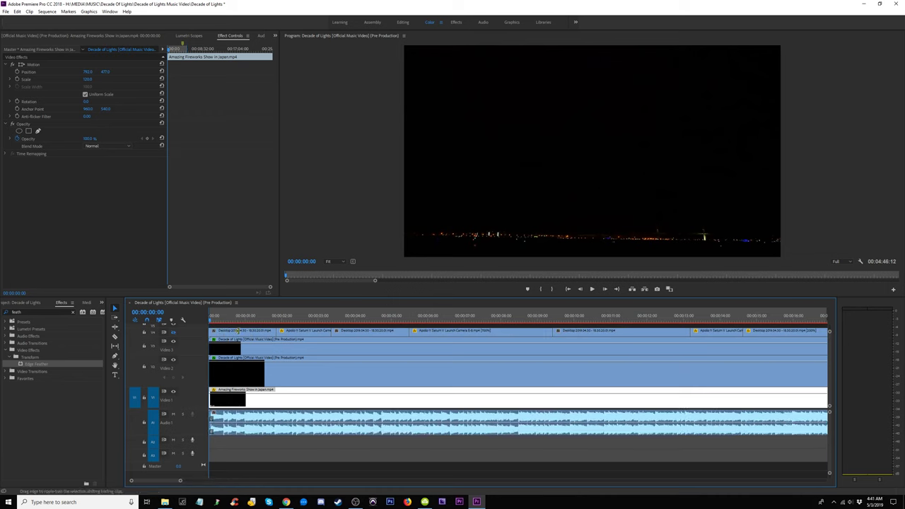
left_click_drag(211, 320, 278, 330)
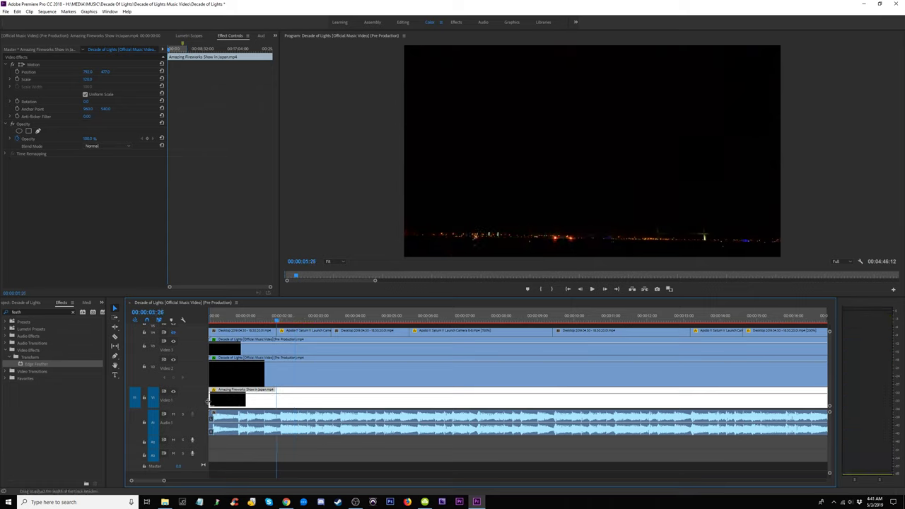
mouse_move(211, 400)
left_mouse_down()
mouse_move(276, 401)
mouse_move(225, 402)
left_mouse_up()
- Play the opening fireworks from the sequence start twice to check their timing against the music
left_click_drag(254, 319, 177, 327)
key("space")
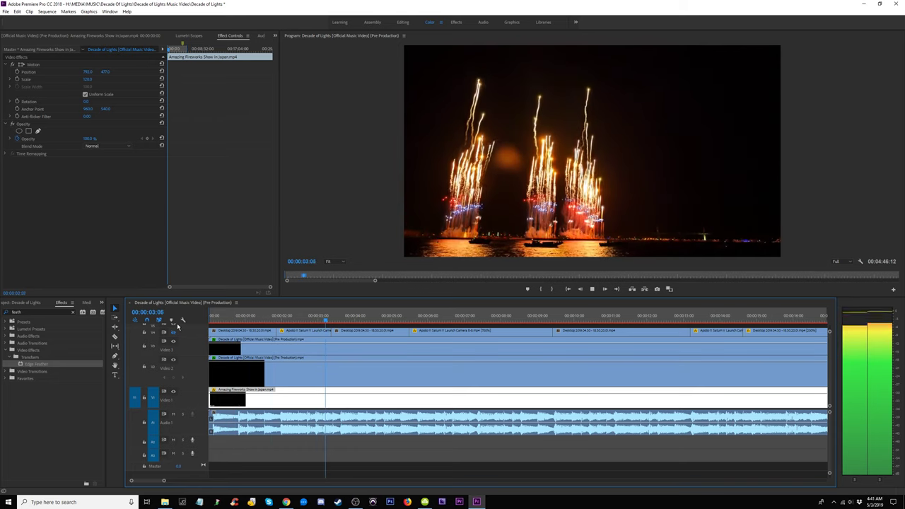
key("space")
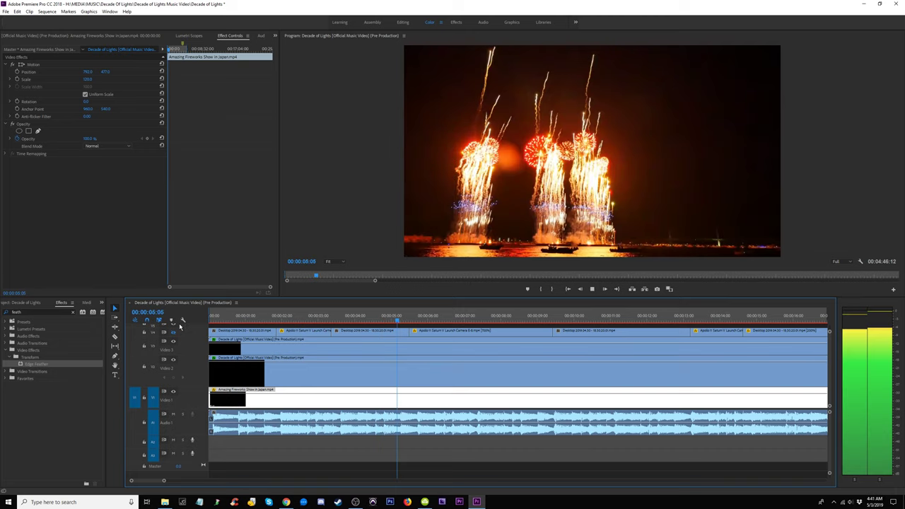
key("space")
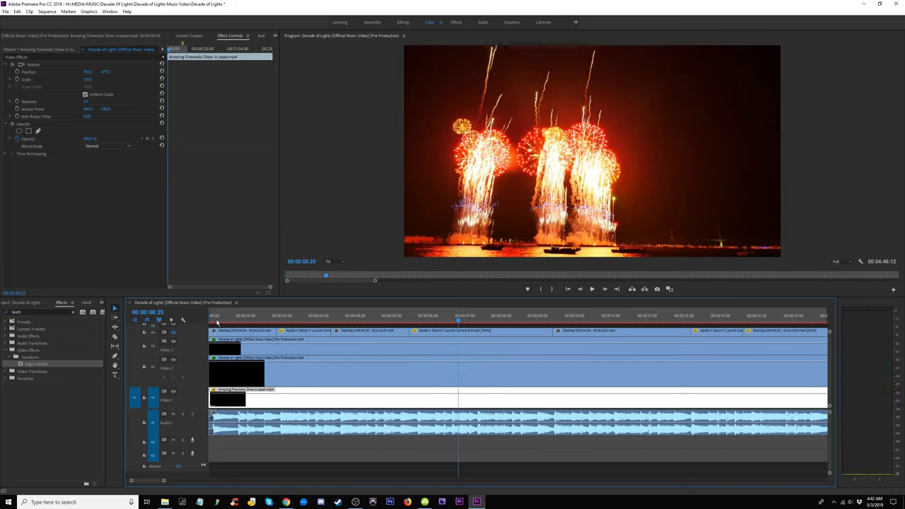
key("Home")
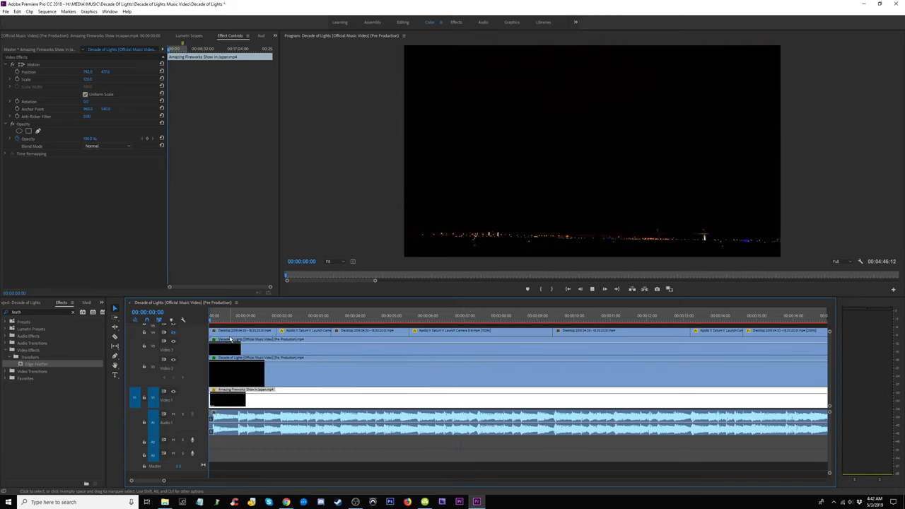
key("space")
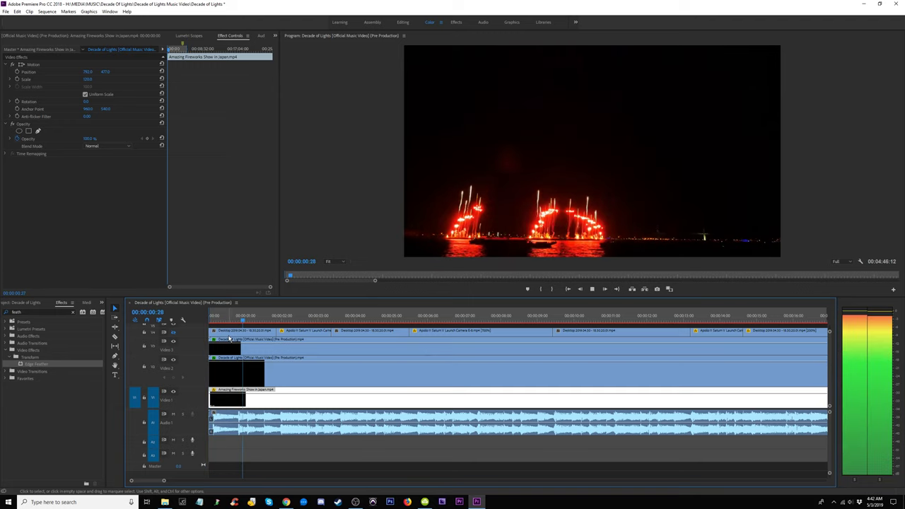
key("space")
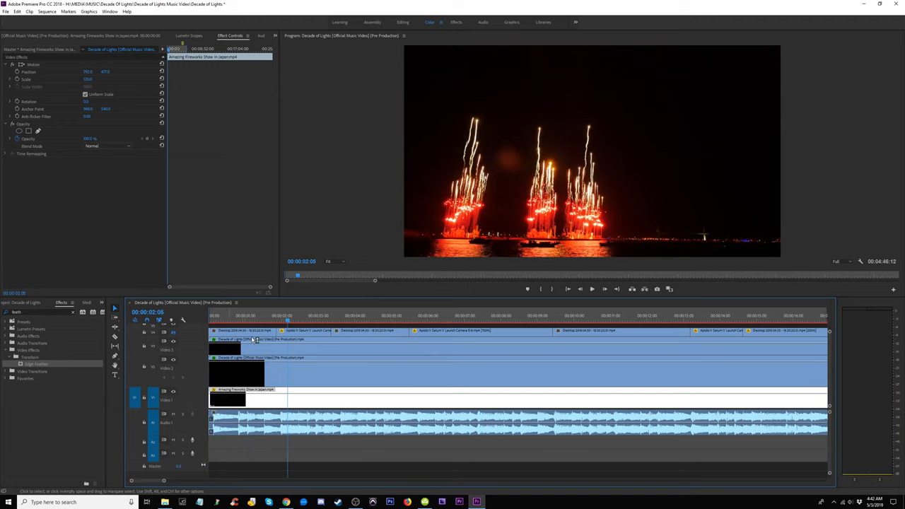
- Split the fireworks clip on Video 1 at 00:00:05:03
left_click_drag(289, 321, 396, 338)
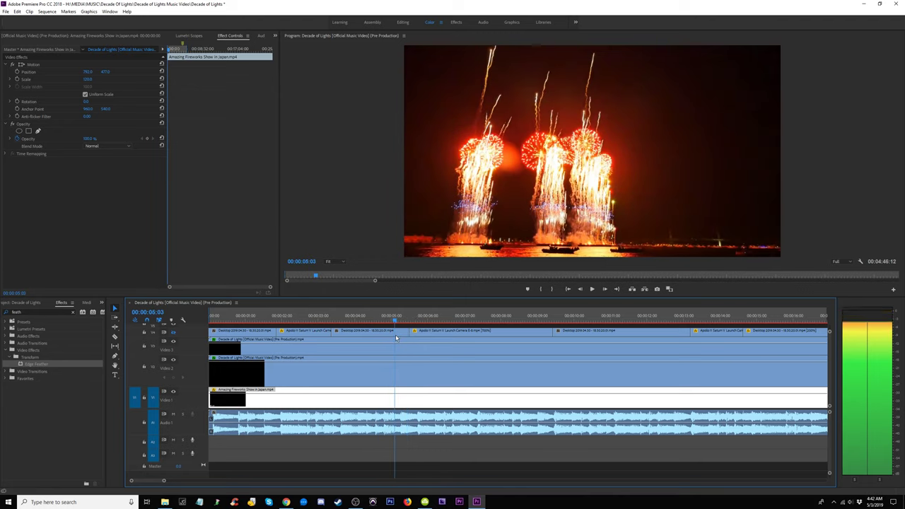
key("c")
left_click(397, 401)
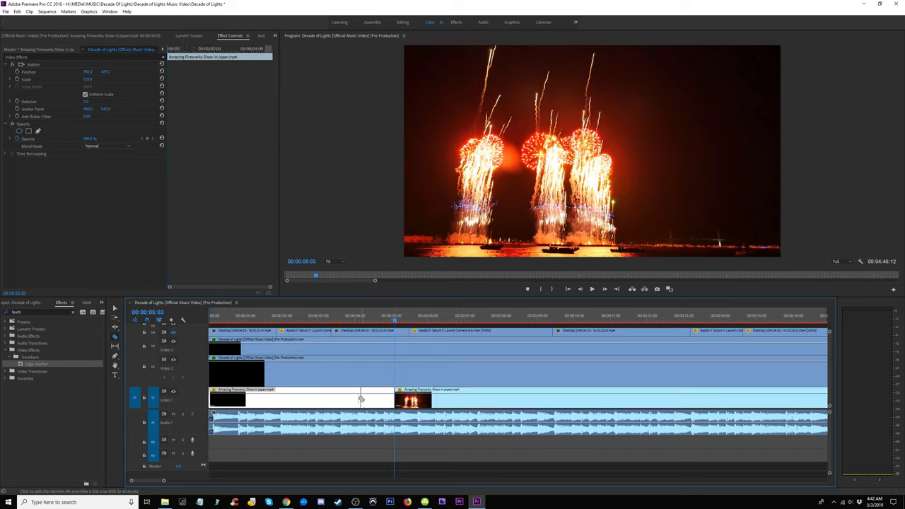
- Try speeding up the first fireworks segment to 200% and play it back
key("v")
right_click(364, 398)
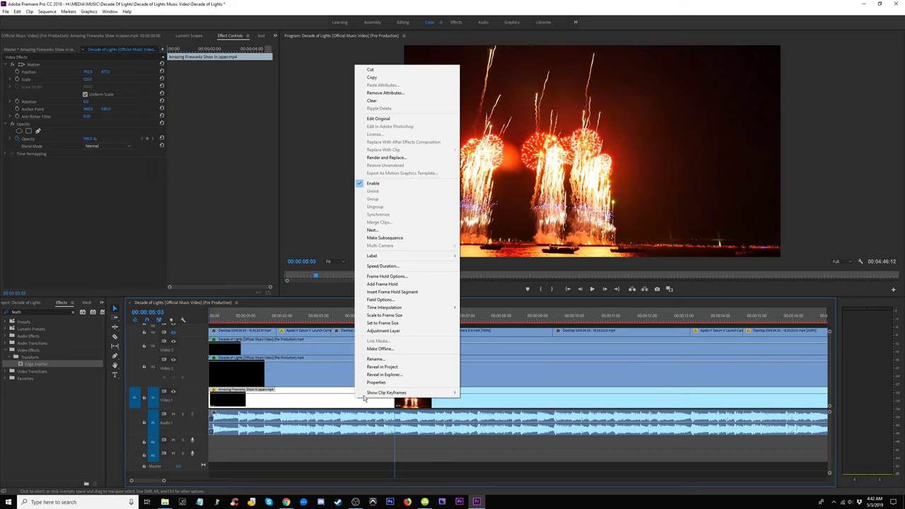
left_click(383, 266)
type("200")
key("Return")
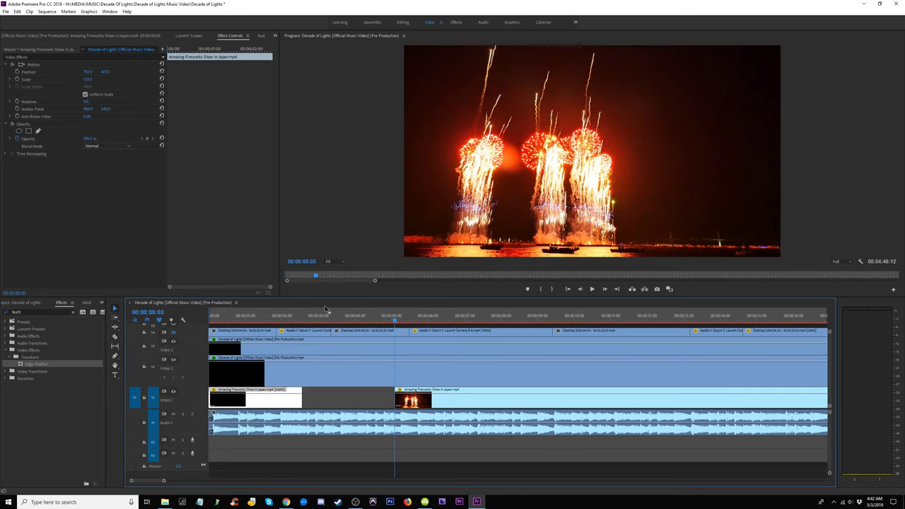
left_click(280, 319)
key("space")
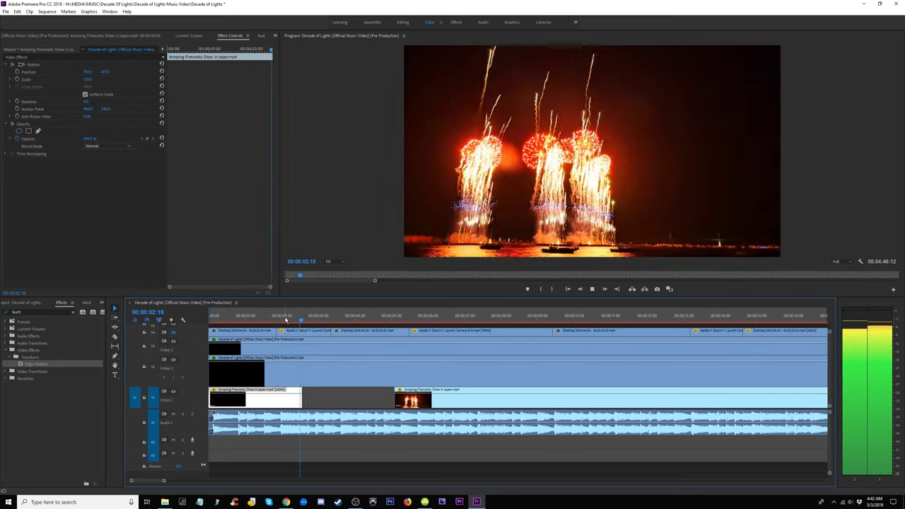
- Set the first fireworks segment's speed to 250% and play it back
right_click(283, 394)
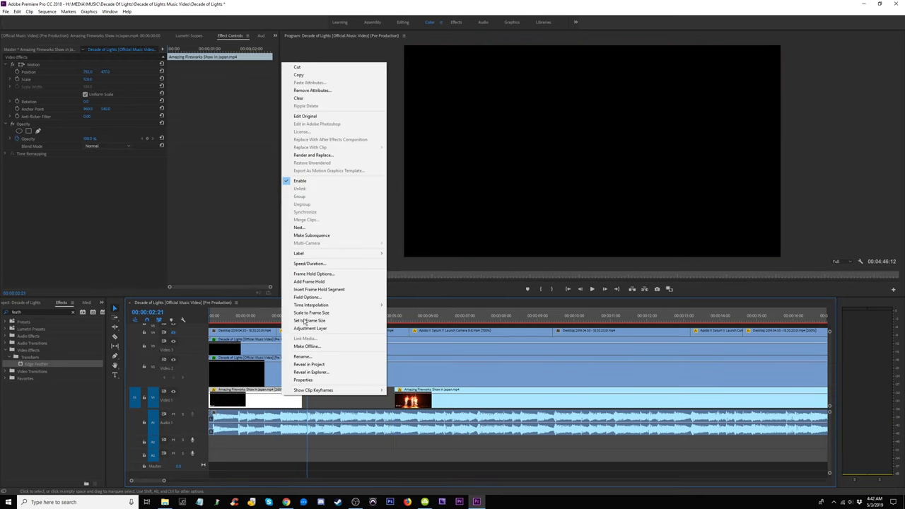
left_click_drag(232, 321, 266, 323)
right_click(282, 402)
left_click(309, 268)
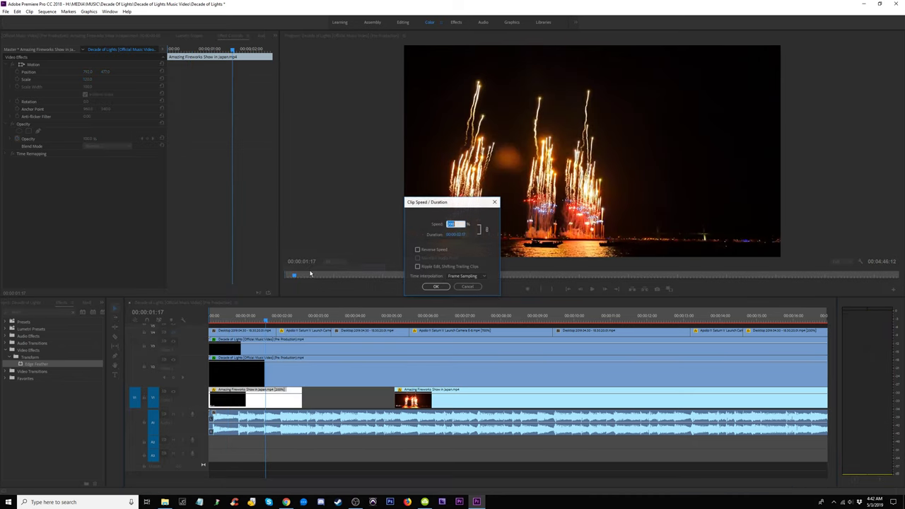
type("250")
key("Return")
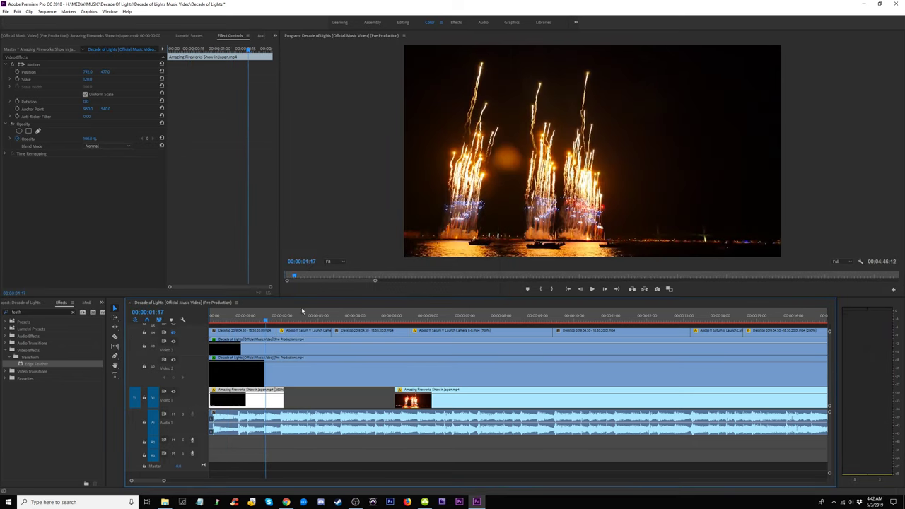
key("space")
key("space")
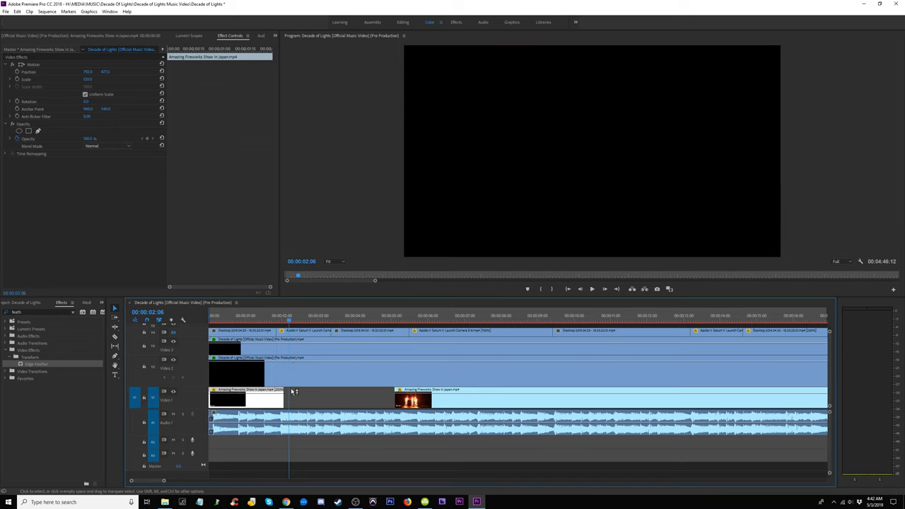
- Delete the second fireworks segment and extend the sped-up segment on Video 1 past the end of the song
left_click(429, 407)
key("minus")
key("minus")
key("minus")
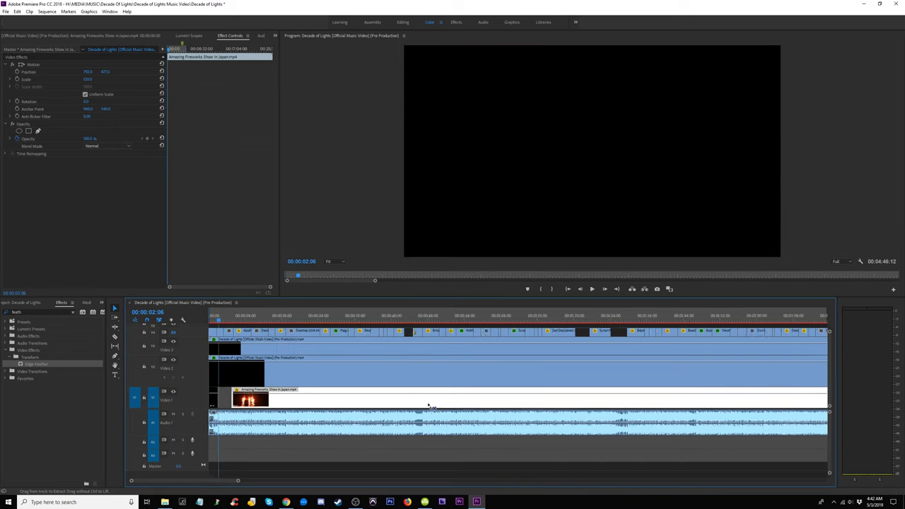
key("minus")
key("Delete")
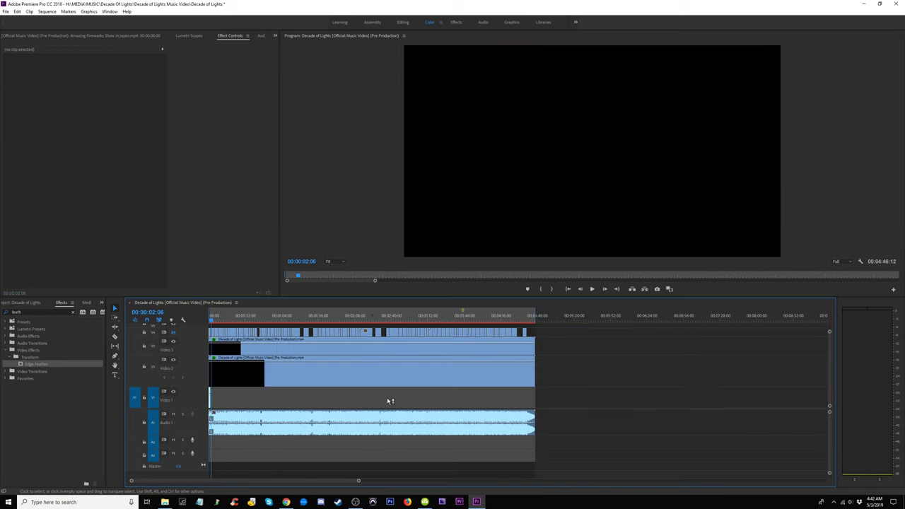
left_click_drag(213, 398, 733, 393)
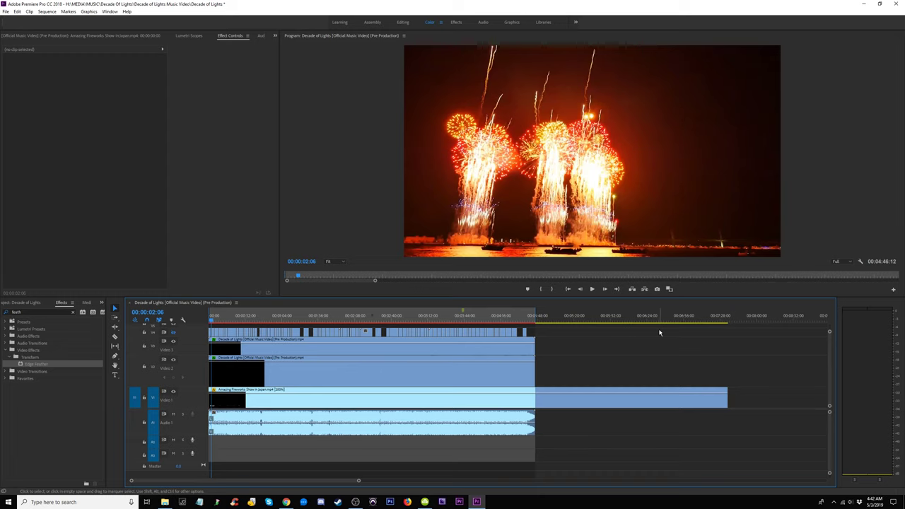
- Review the composite up to 00:04:04:10 and toggle Video 2's visibility to compare the keyed face layers
left_click_drag(682, 317, 433, 309)
left_click_drag(463, 309, 489, 316)
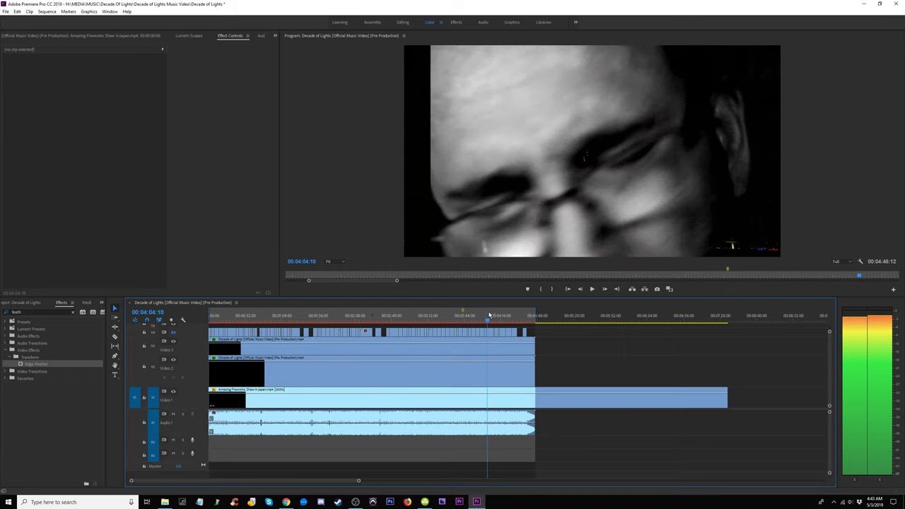
left_click(496, 351)
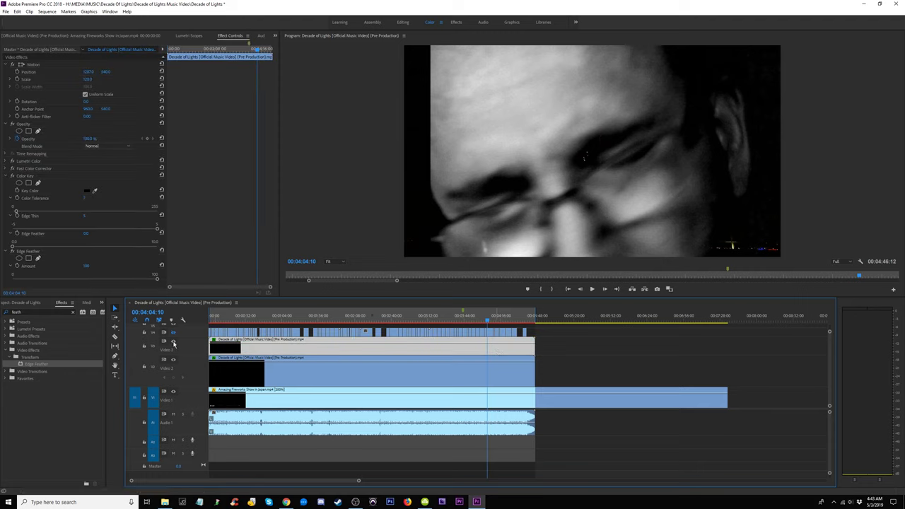
left_click(173, 361)
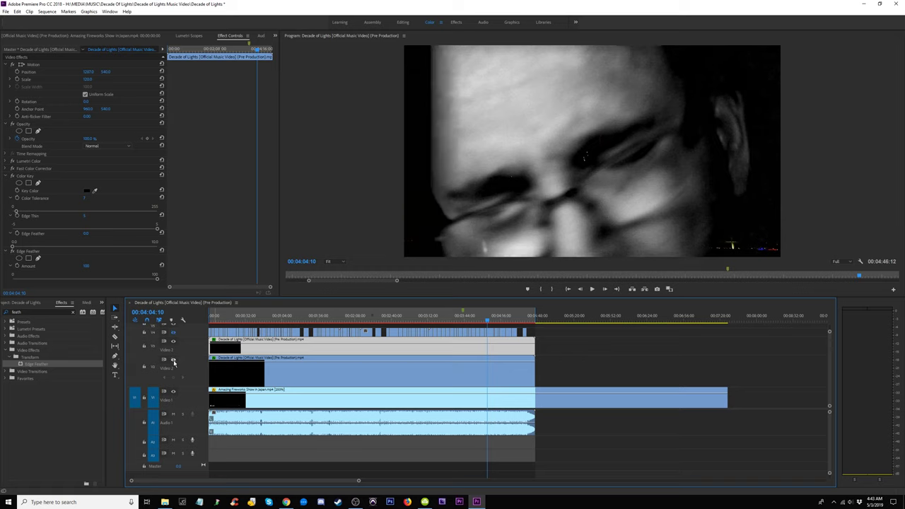
left_click(173, 361)
left_click(173, 361)
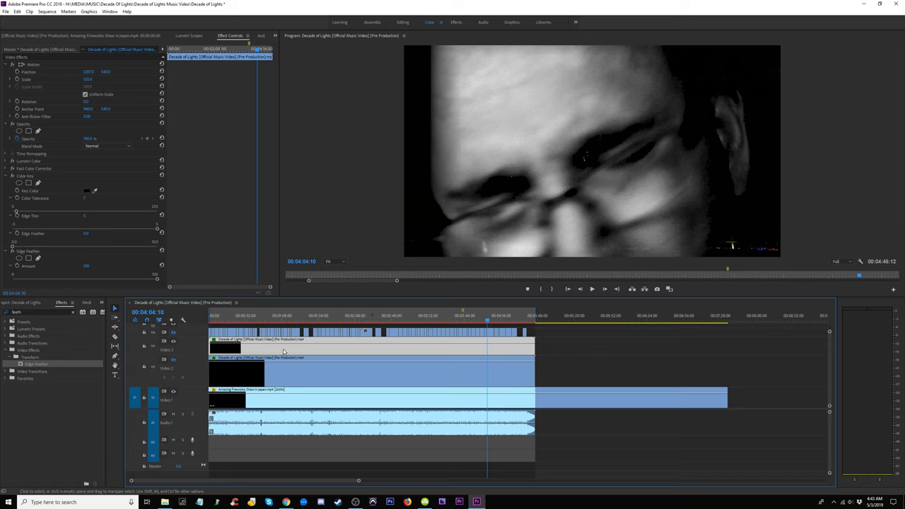
- Copy the Edge Feather effect from the Video 3 face clip and paste it onto the Video 2 face clip
left_click(12, 176)
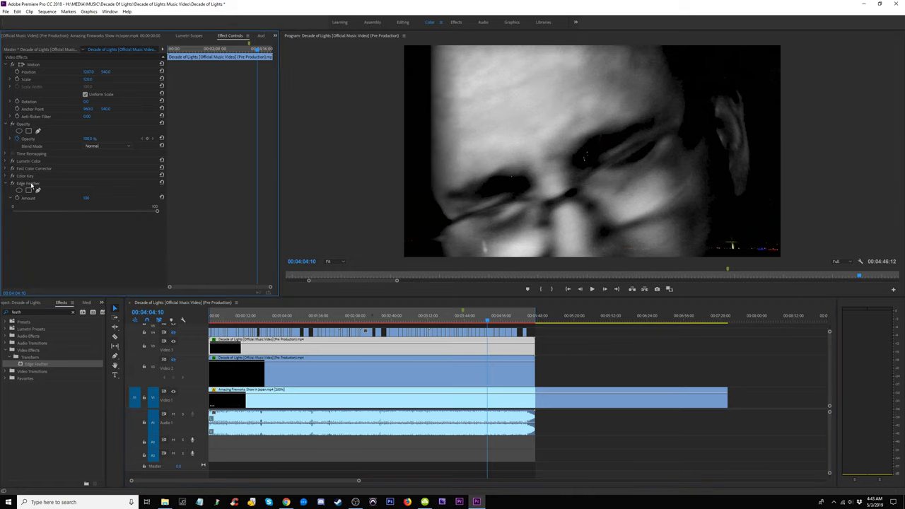
right_click(31, 186)
left_click(58, 224)
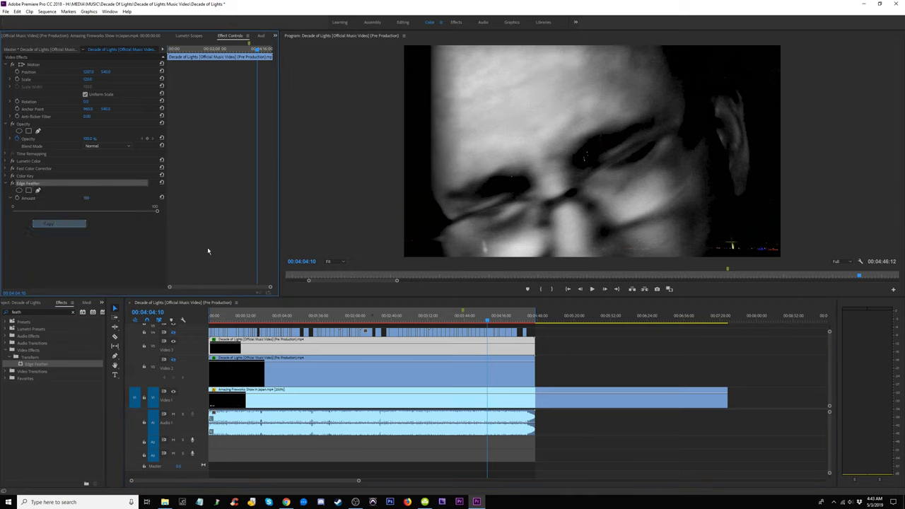
left_click(418, 348)
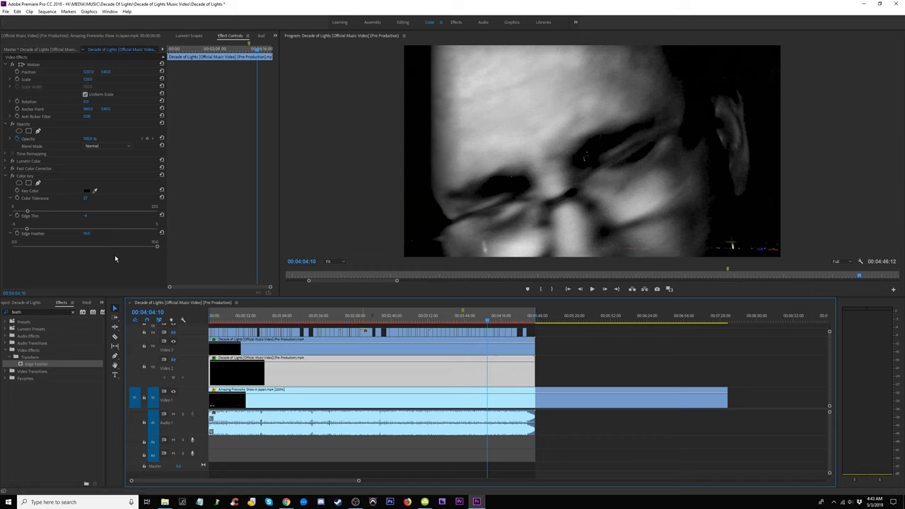
right_click(116, 259)
left_click(143, 303)
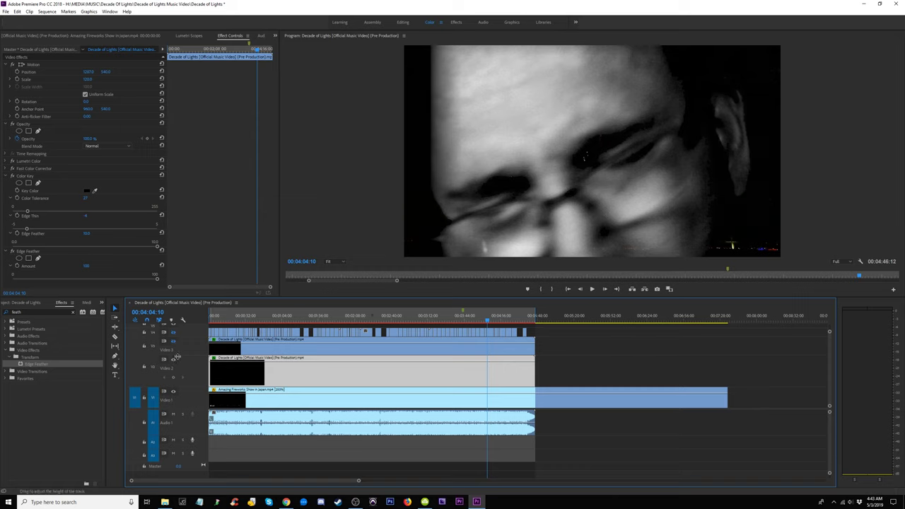
- Play the section around 00:04:01:17 to check the edges of the keyed face
left_click_drag(488, 318, 484, 318)
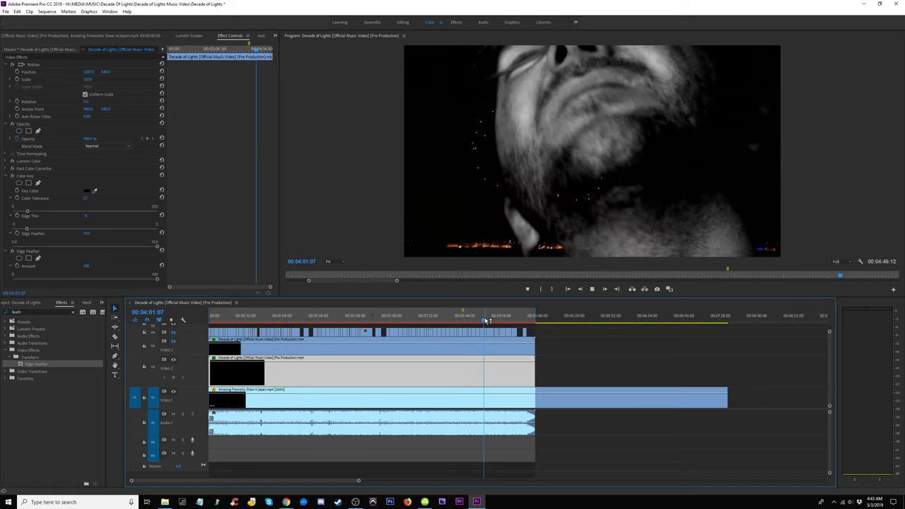
key("space")
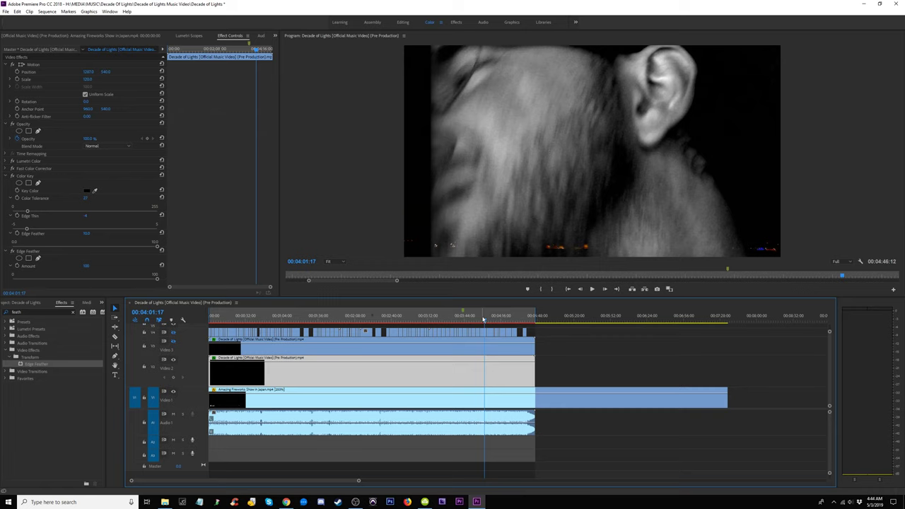
key("space")
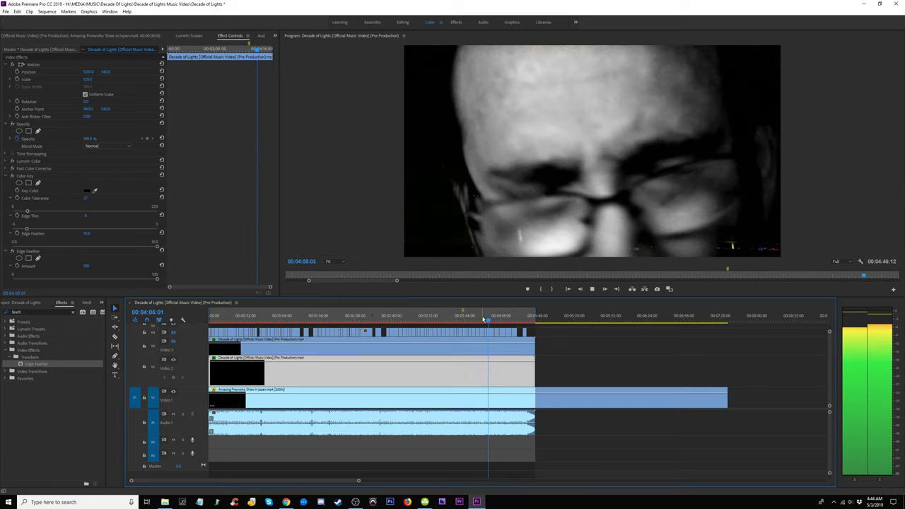
key("space")
mouse_move(486, 320)
left_mouse_down()
mouse_move(495, 319)
mouse_move(473, 324)
mouse_move(486, 324)
left_mouse_up()
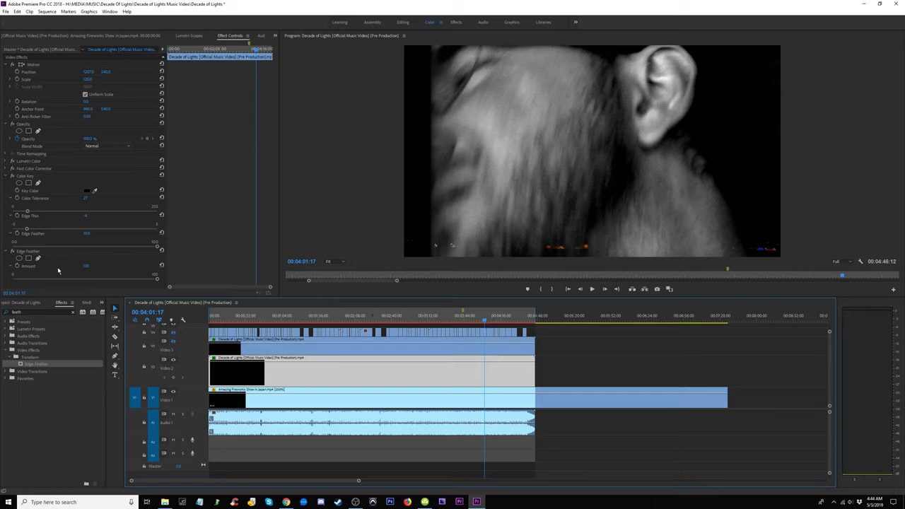
- Set the Edge Feather amount to 50 on both the Video 2 and Video 3 face clips
left_click(86, 266)
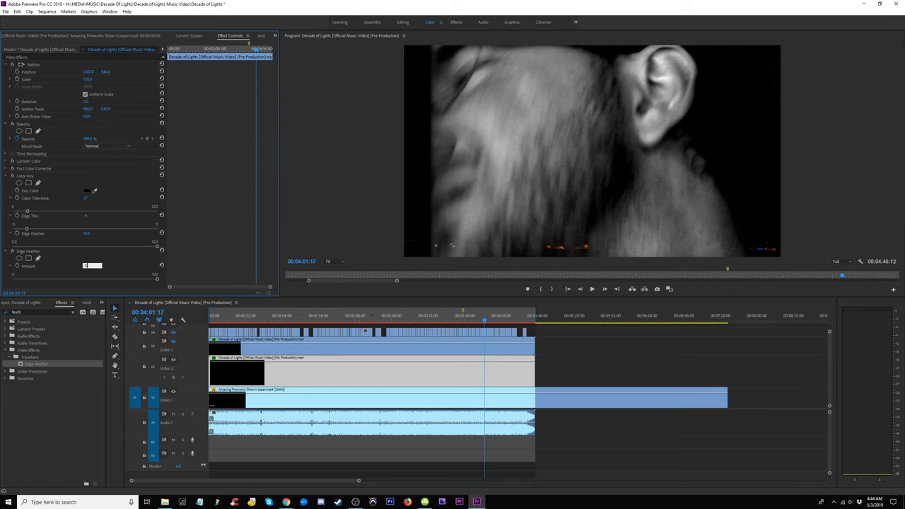
left_click(390, 356)
left_click(86, 198)
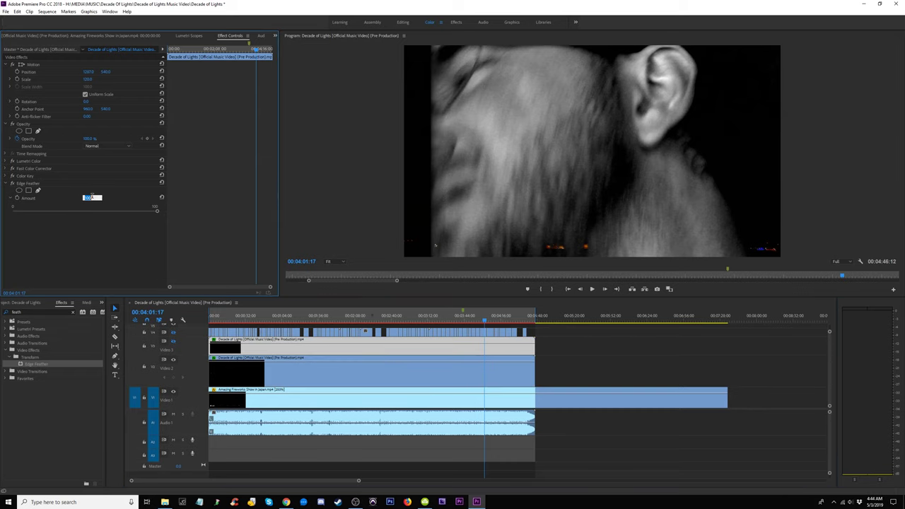
key("Return")
left_click(469, 380)
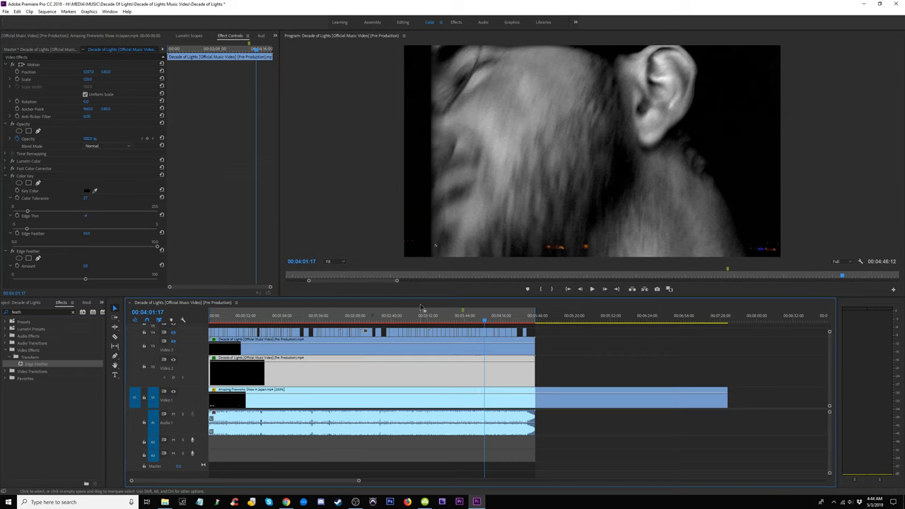
- With the program preview at 25%, enlarge the Video 2 face clip to about 137% and shift it to cover the frame's left edge
left_click(343, 263)
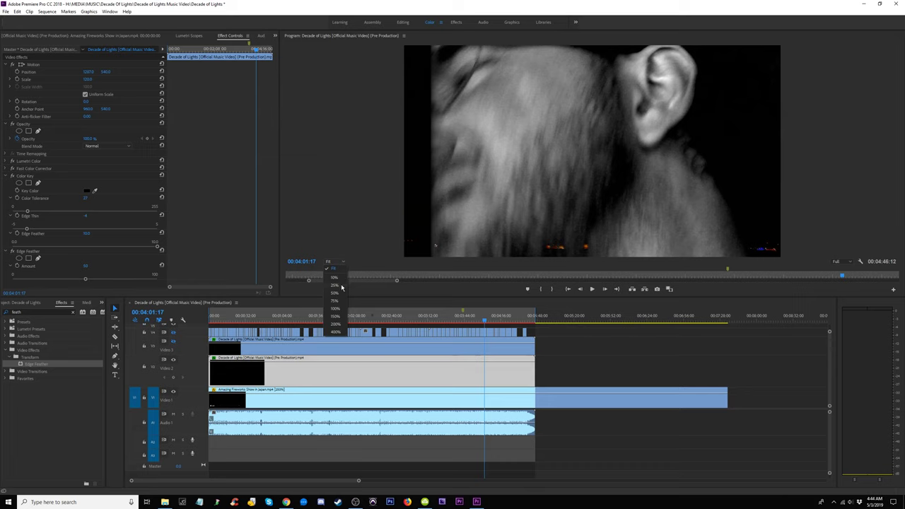
left_click(339, 291)
left_click(341, 262)
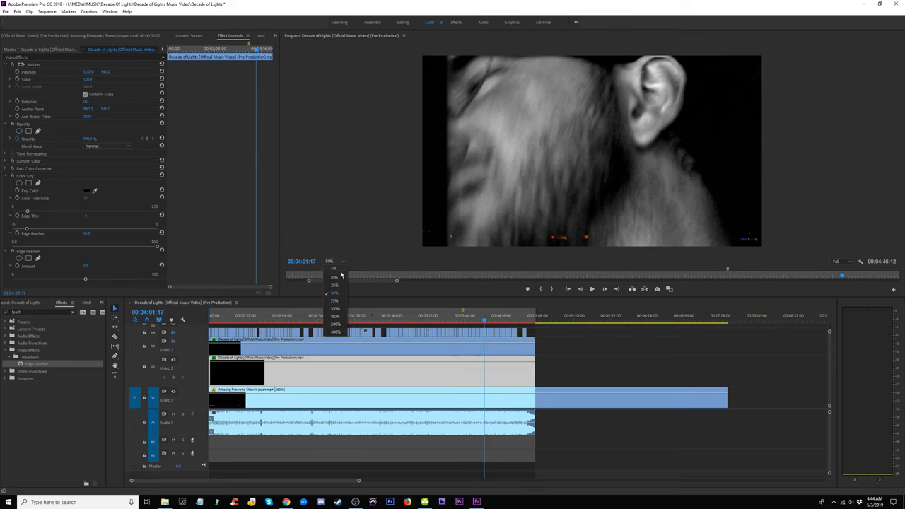
left_click(341, 284)
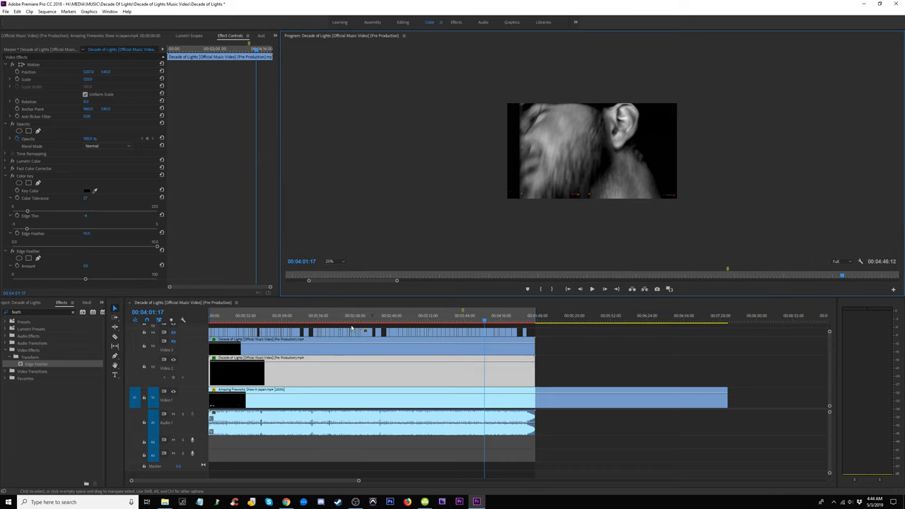
left_click(34, 65)
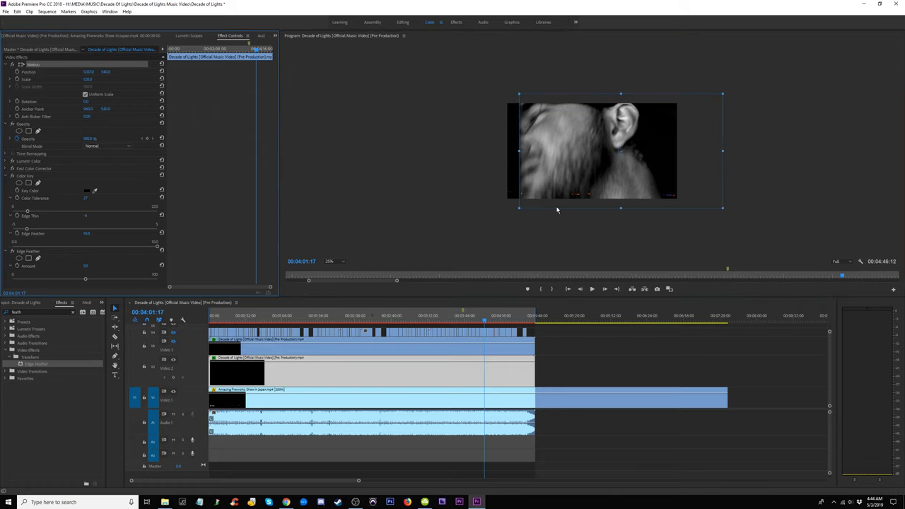
left_click_drag(643, 171, 631, 171)
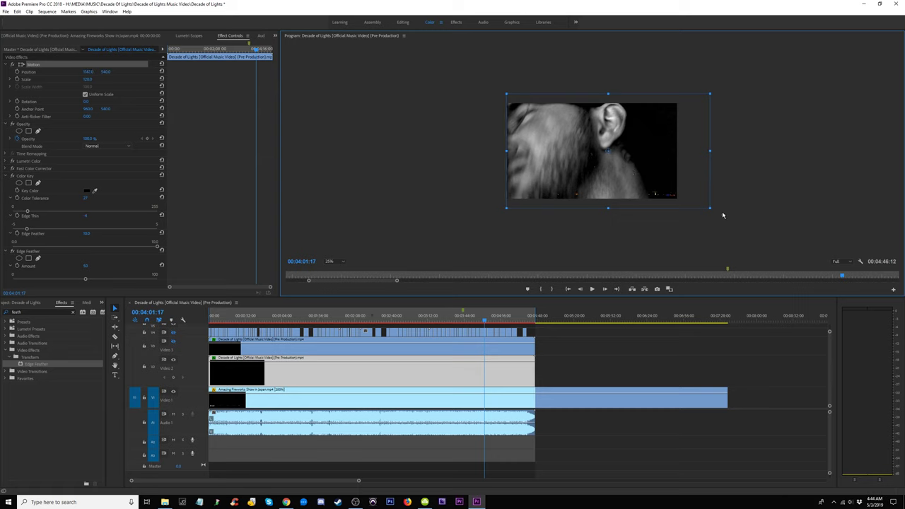
left_click_drag(712, 210, 728, 216)
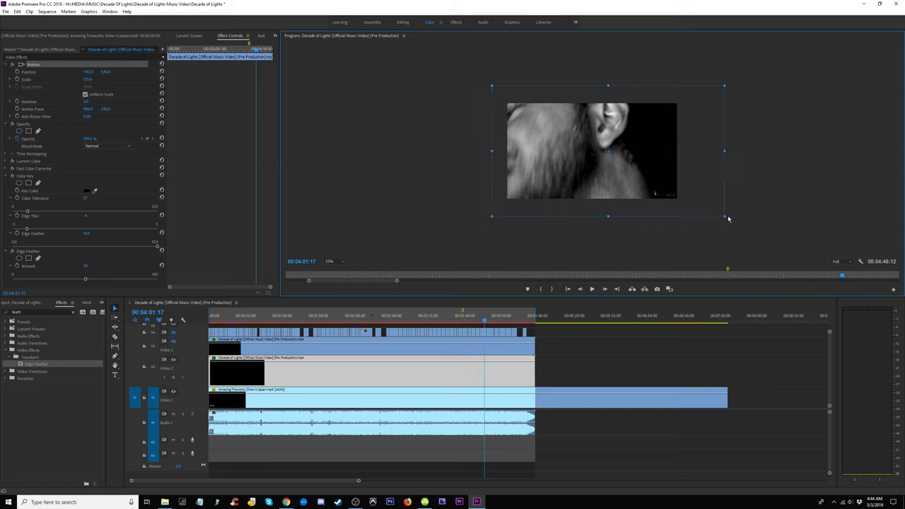
left_click_drag(681, 173, 691, 174)
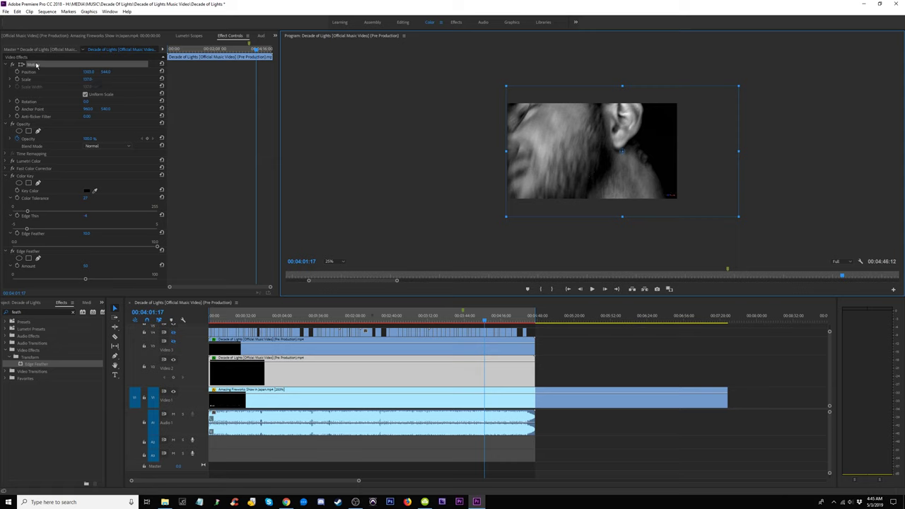
- Copy the Video 2 face clip and remove the attributes from the Video 3 face clip
right_click(449, 372)
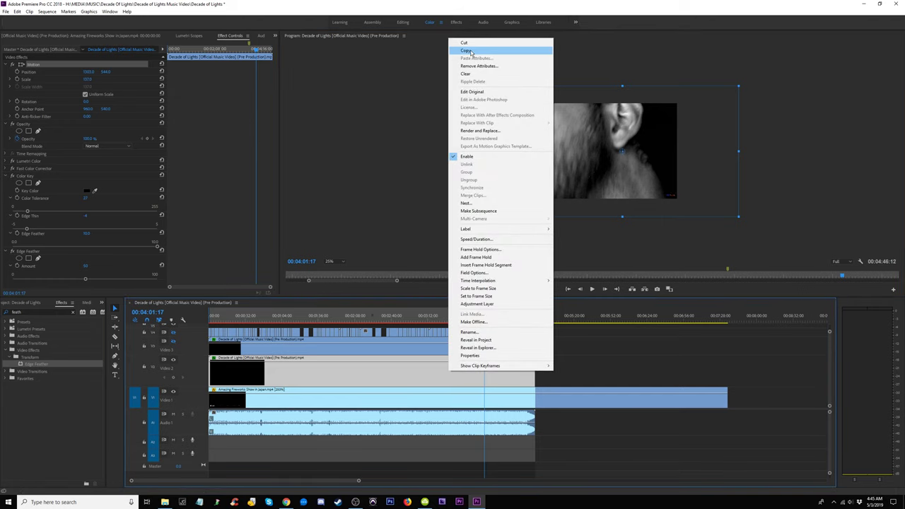
left_click(466, 50)
left_click(468, 347)
right_click(467, 348)
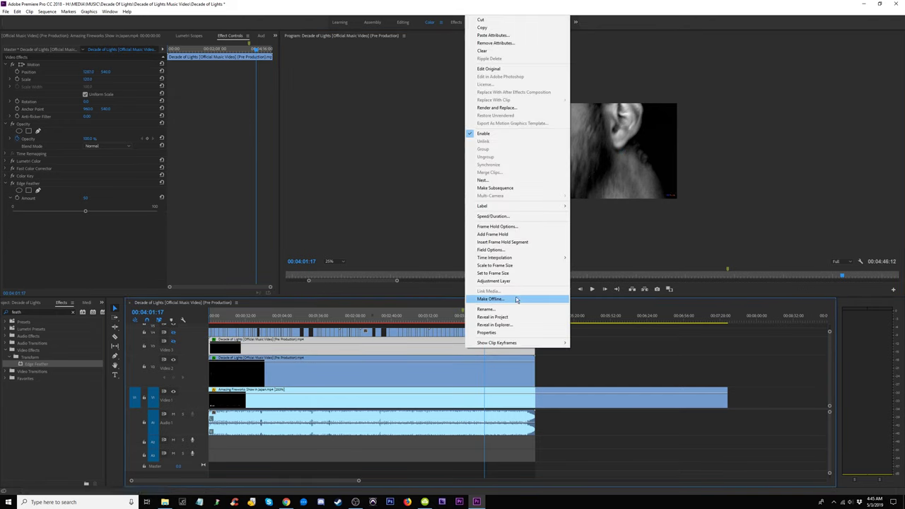
left_click(495, 42)
left_click(472, 337)
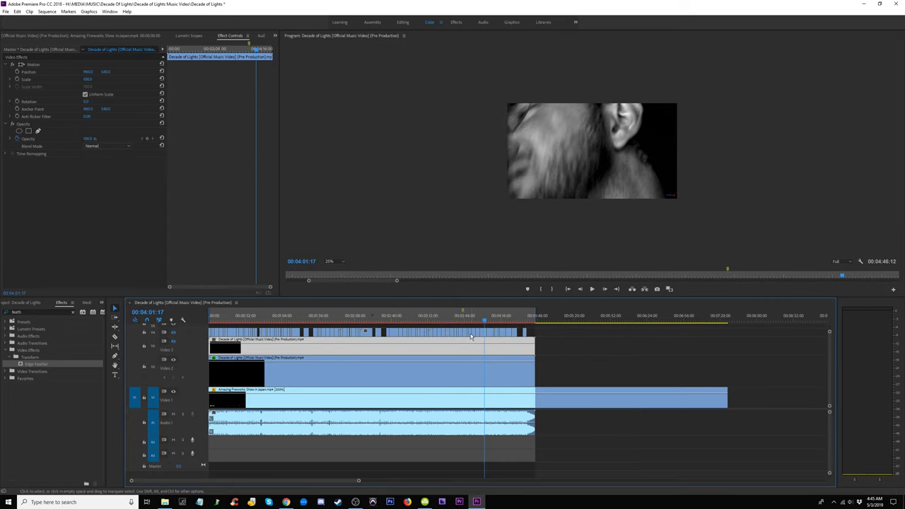
- Paste the attributes copied from the Video 2 face clip onto the Video 3 face clip
right_click(466, 348)
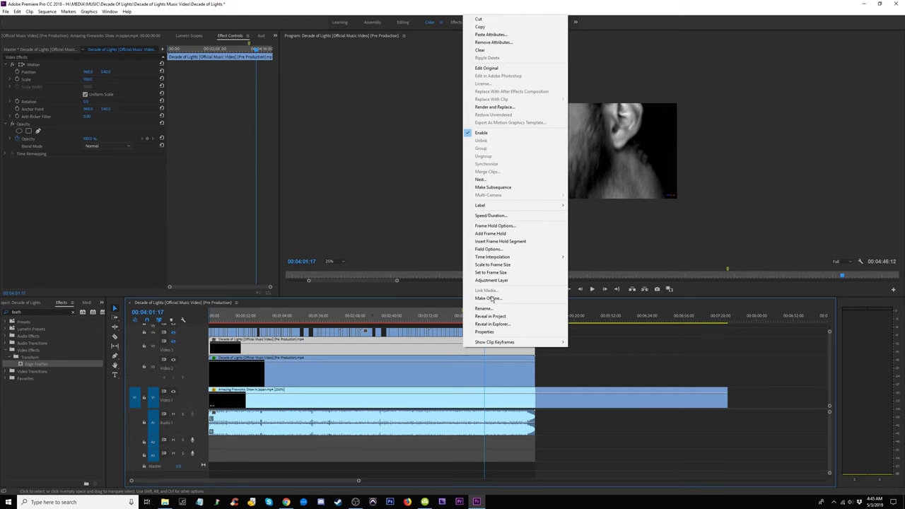
left_click(488, 36)
left_click(470, 365)
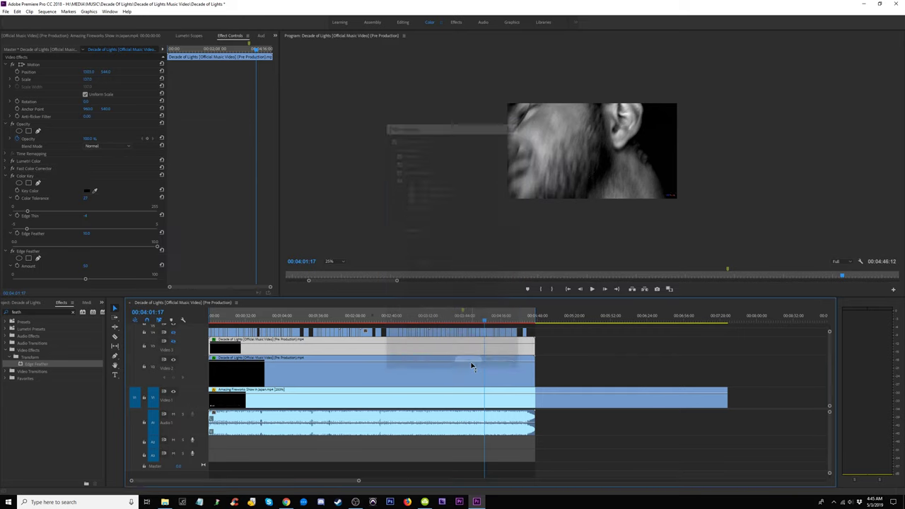
- Fit the program preview to its window and play the section around 00:03:07 to check the keyed face
left_click(337, 262)
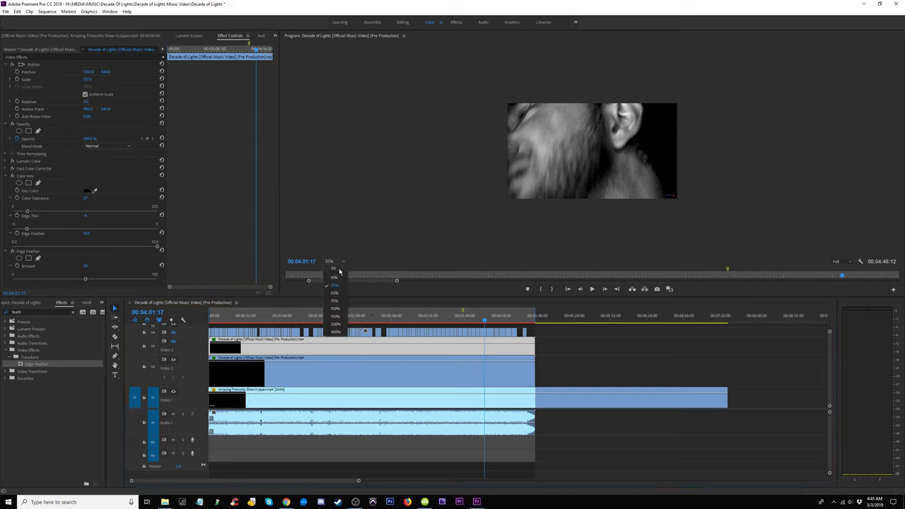
left_click(335, 270)
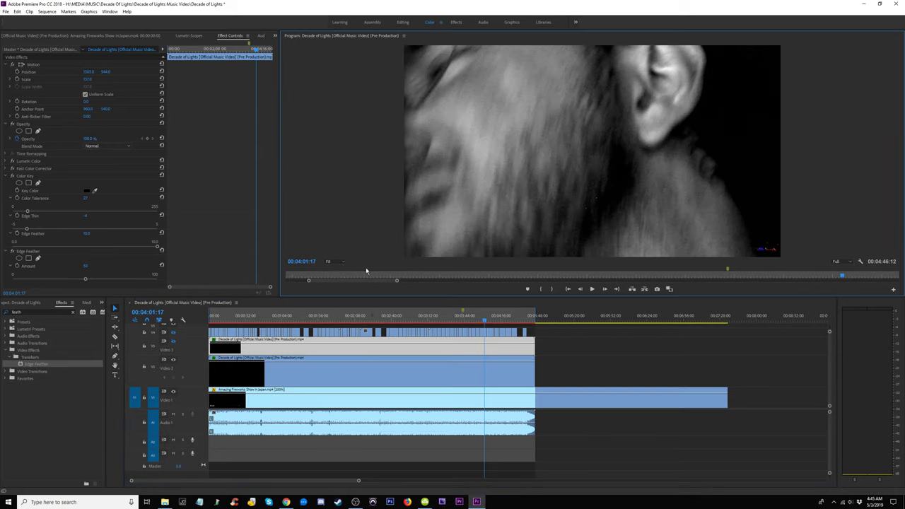
left_click(475, 324)
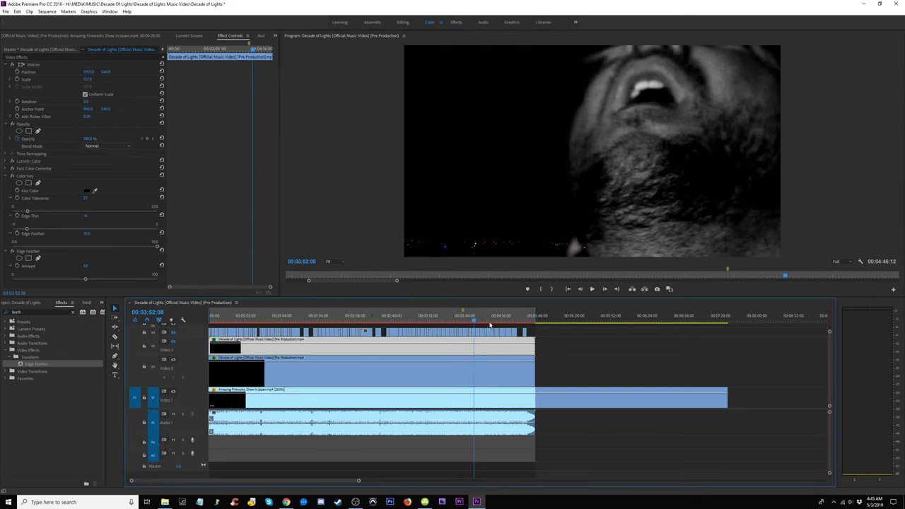
left_click_drag(490, 324, 418, 319)
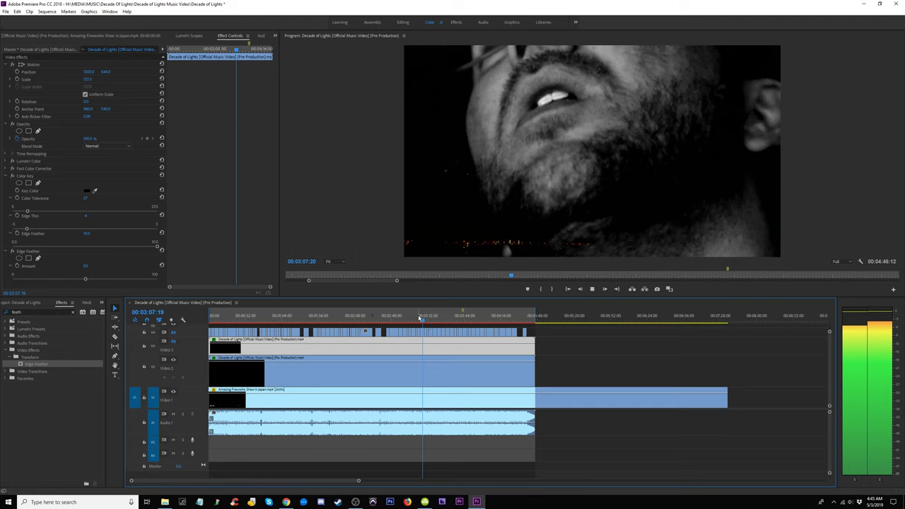
key("space")
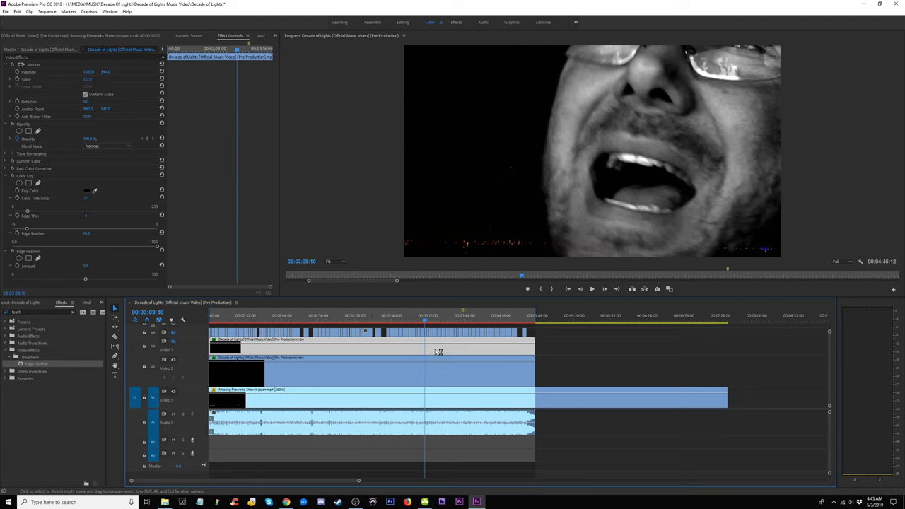
- Set the Fast Color Corrector saturation to 0 on the Video 3 face clip
left_click(545, 360)
left_click(482, 352)
left_click(6, 169)
left_click_drag(275, 133, 279, 225)
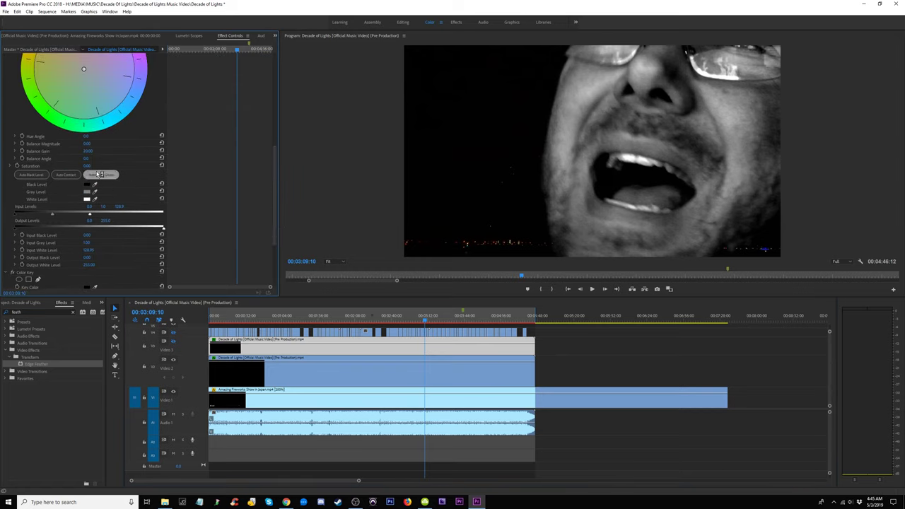
left_click(88, 166)
type("0")
key("Return")
- Set the Fast Color Corrector saturation to 100 on the Video 2 face clip
left_click(410, 382)
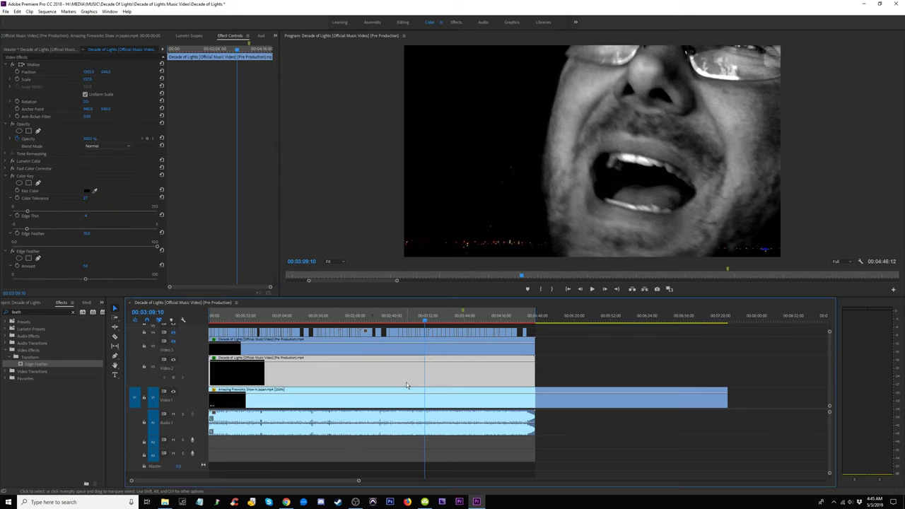
left_click(7, 170)
scroll(202, 182, "down", 5)
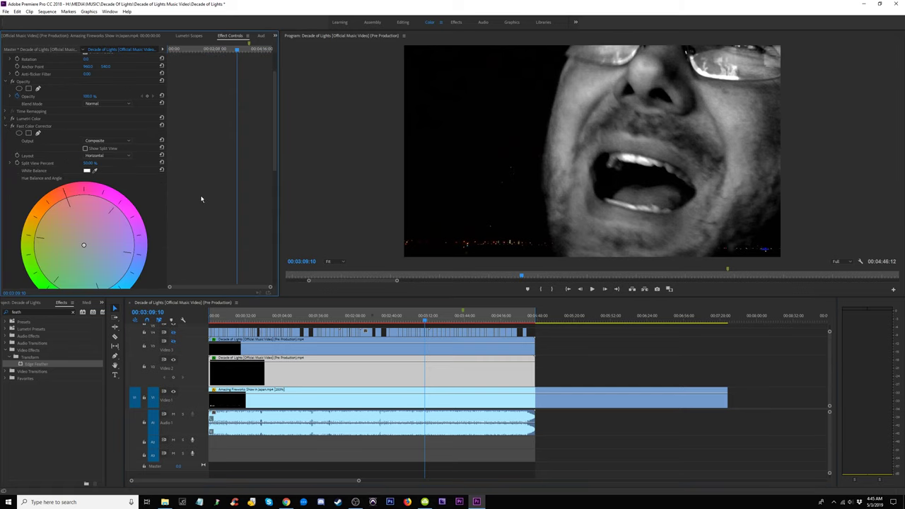
left_click(87, 256)
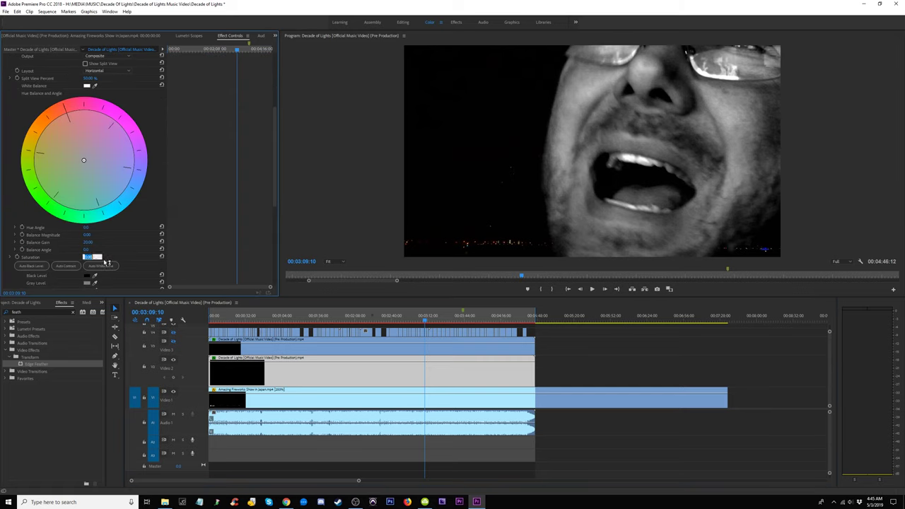
type("100")
key("Return")
- Check the colored face over the fireworks from about 00:01:54 to 00:02:02, toggling the Video 3 track's visibility
left_click(441, 359)
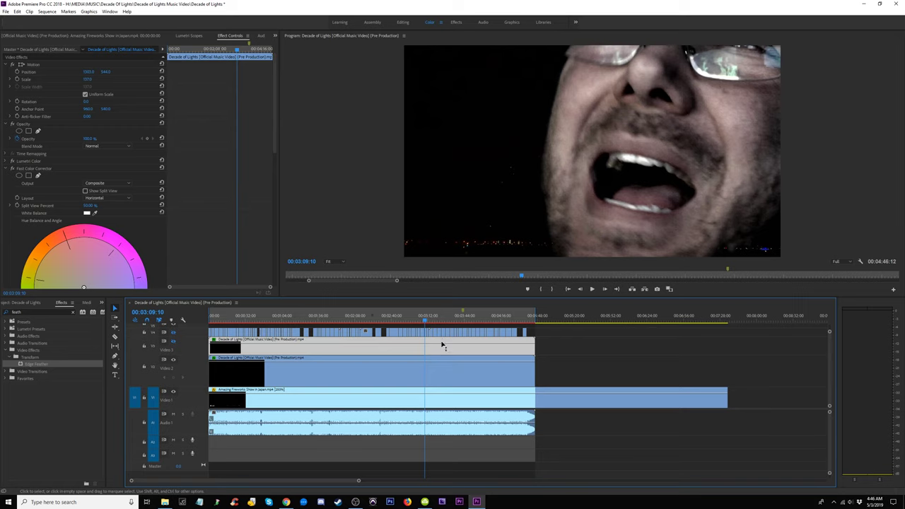
left_click(173, 342)
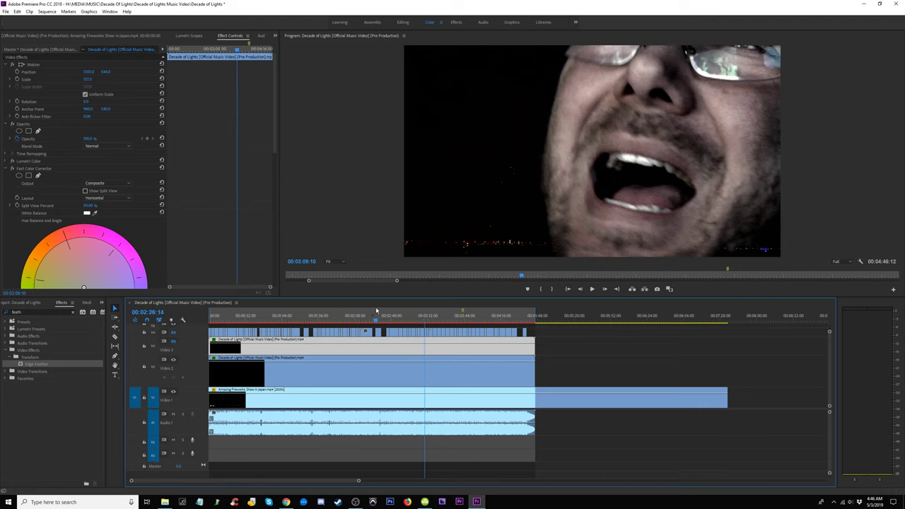
left_click_drag(371, 319, 340, 319)
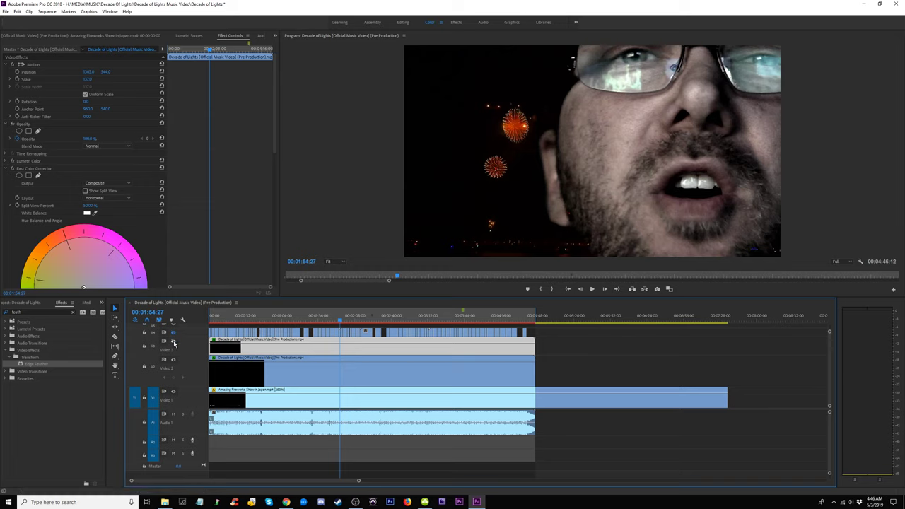
left_click(349, 317)
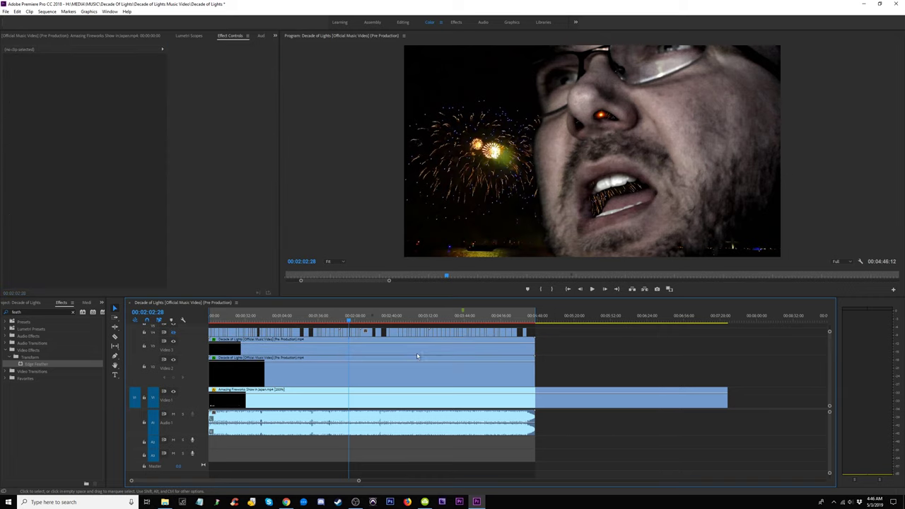
- Delete the Video 3 face clip and move all the short clips from Video 4 down onto Video 3
key("Delete")
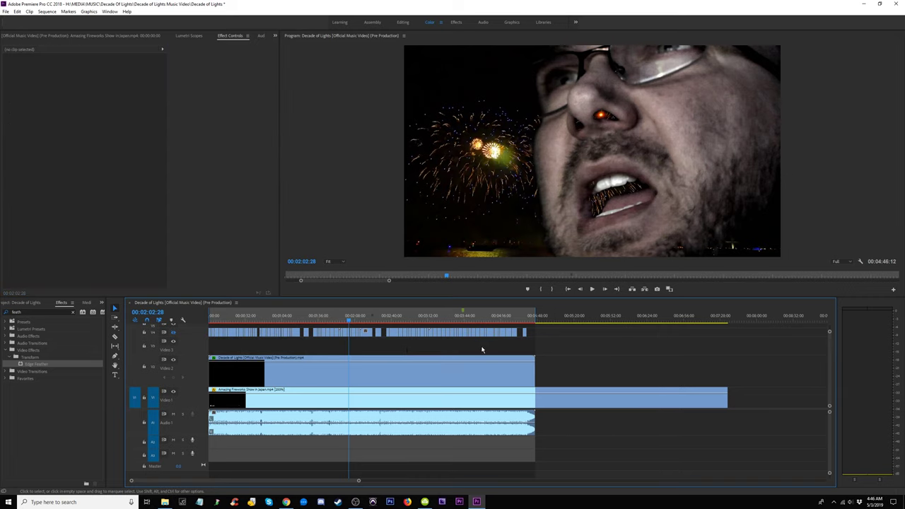
left_click_drag(544, 337, 189, 333)
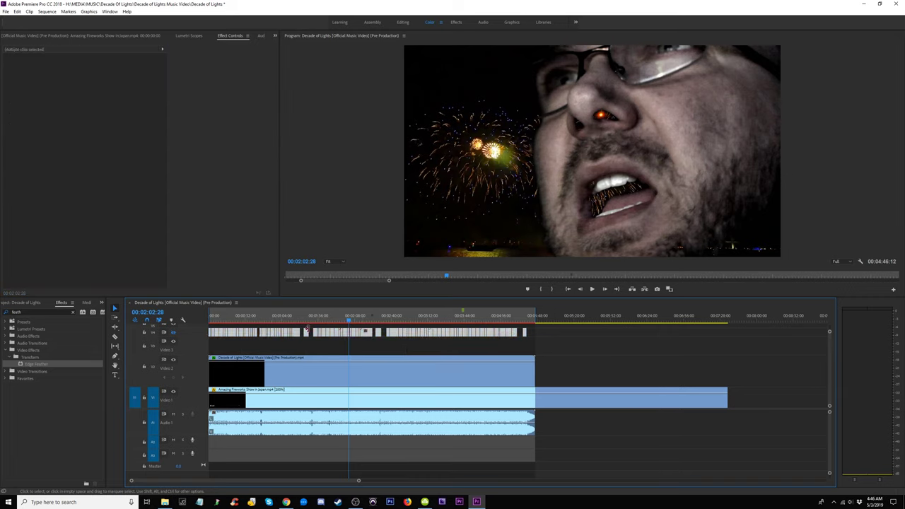
left_click_drag(308, 336, 309, 346)
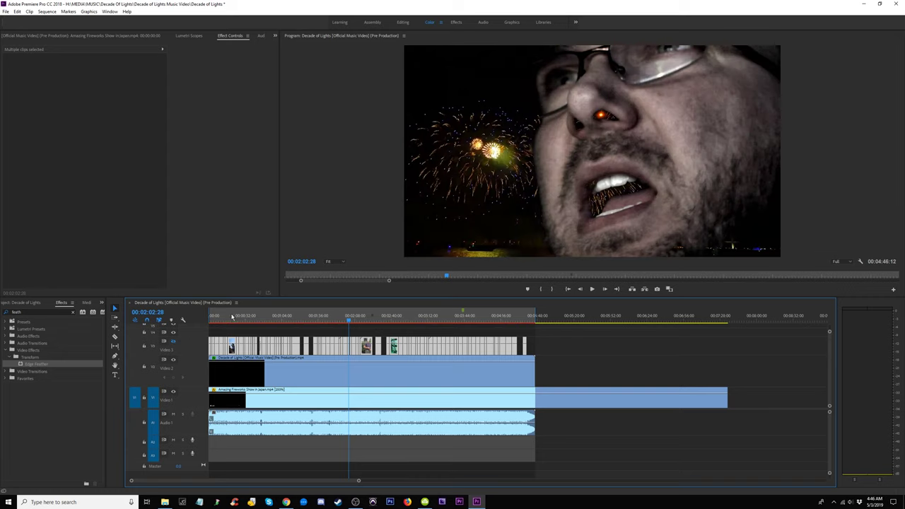
- Play the sequence from its start to check the face composite over the fireworks
key("Home")
left_click(213, 320)
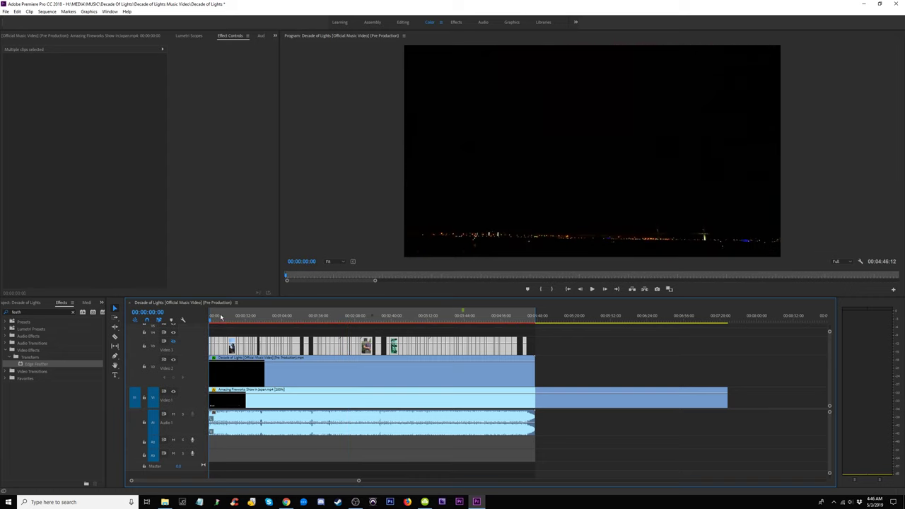
key("space")
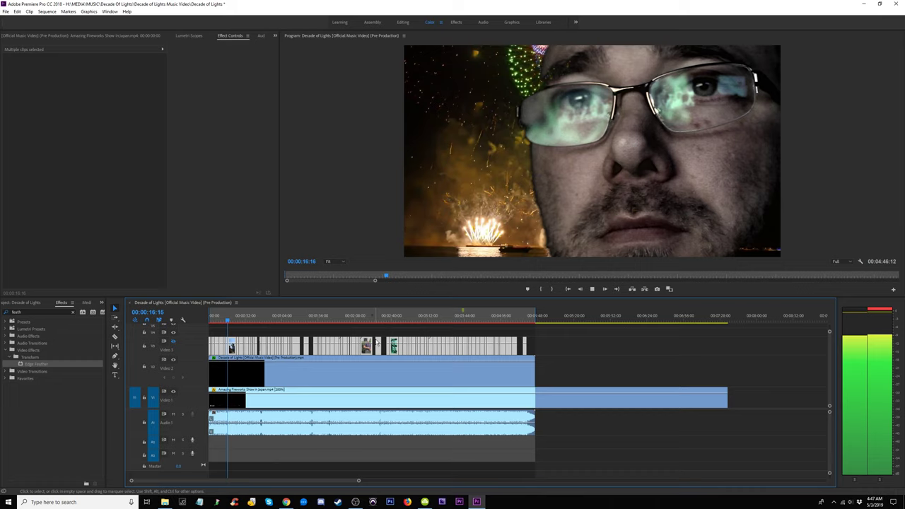
- Scan the unused fireworks footage from about 00:06:48 to 00:07:32 on Video 1
left_click(675, 322)
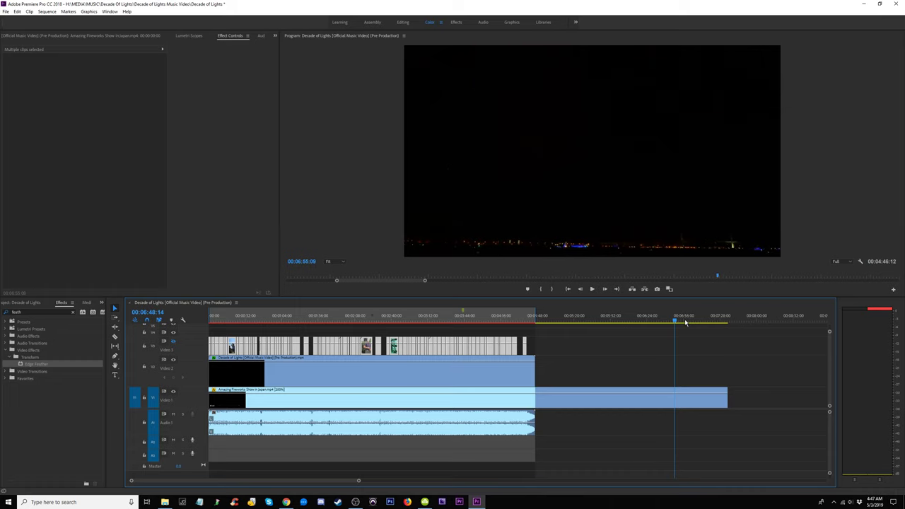
left_click(703, 323)
left_click_drag(703, 326, 711, 328)
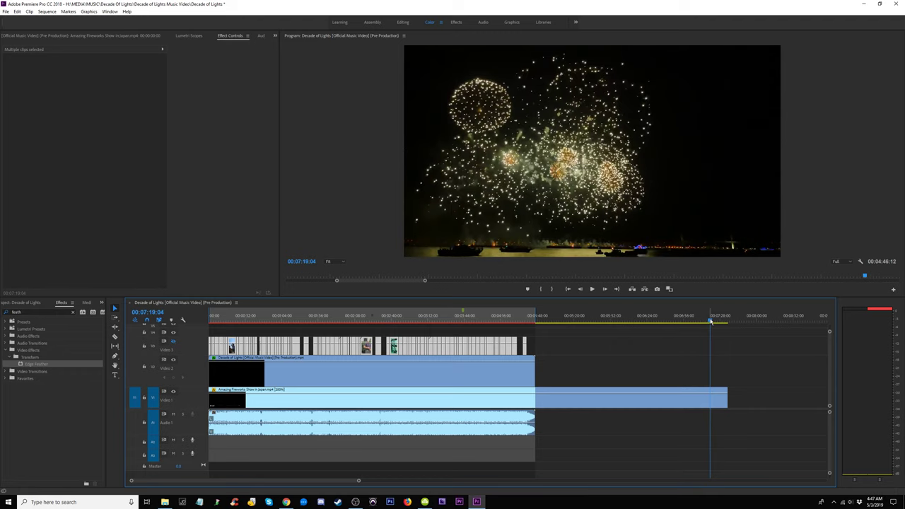
mouse_move(711, 322)
left_mouse_down()
mouse_move(381, 318)
mouse_move(313, 307)
mouse_move(726, 316)
left_mouse_up()
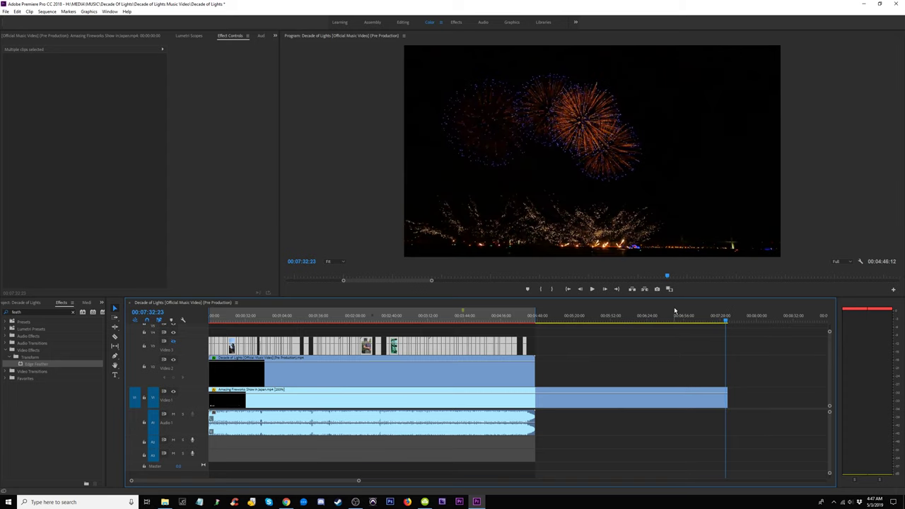
- Extend the end of the Video 1 fireworks clip to about 00:07:59 and scan the added footage
key("=")
key("=")
key("=")
key("=")
left_click_drag(514, 322, 546, 323)
left_click_drag(559, 395, 597, 388)
key("minus")
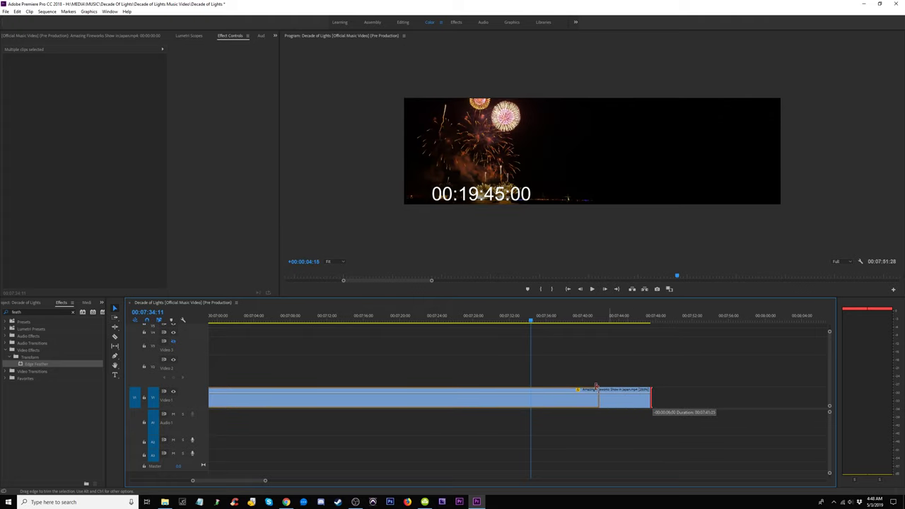
left_click_drag(651, 390, 760, 390)
left_click(670, 322)
left_click_drag(697, 321, 721, 320)
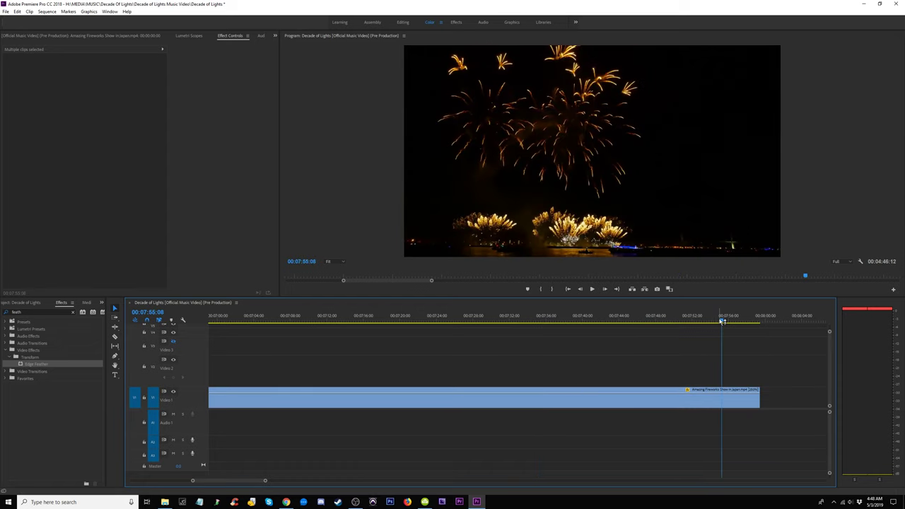
- Extend the end of the Video 1 fireworks clip to about 00:10:25 and scan the added footage to around 00:09:53
key("minus")
key("minus")
key("minus")
key("minus")
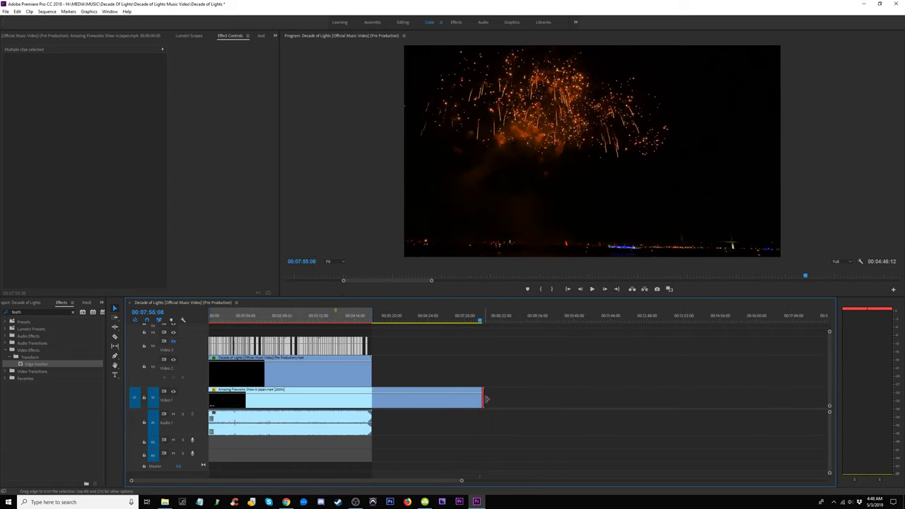
left_click_drag(483, 396, 598, 374)
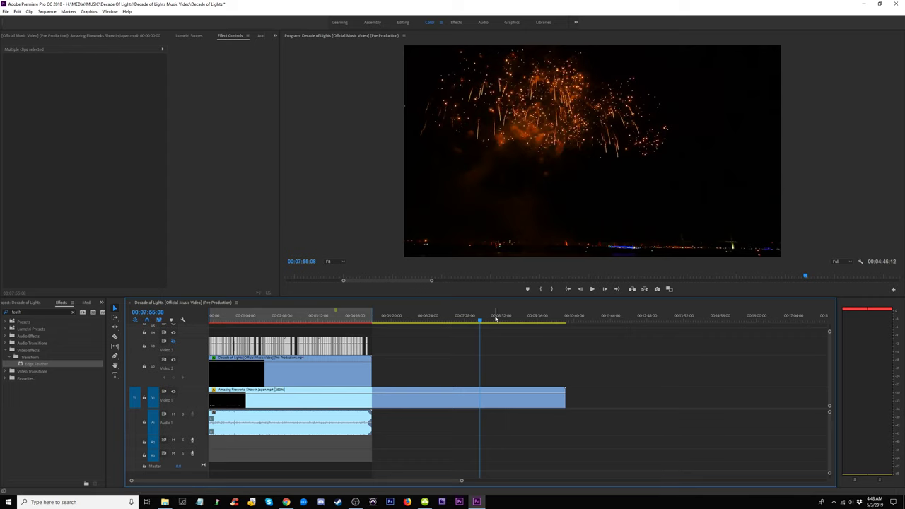
left_click_drag(496, 318, 548, 322)
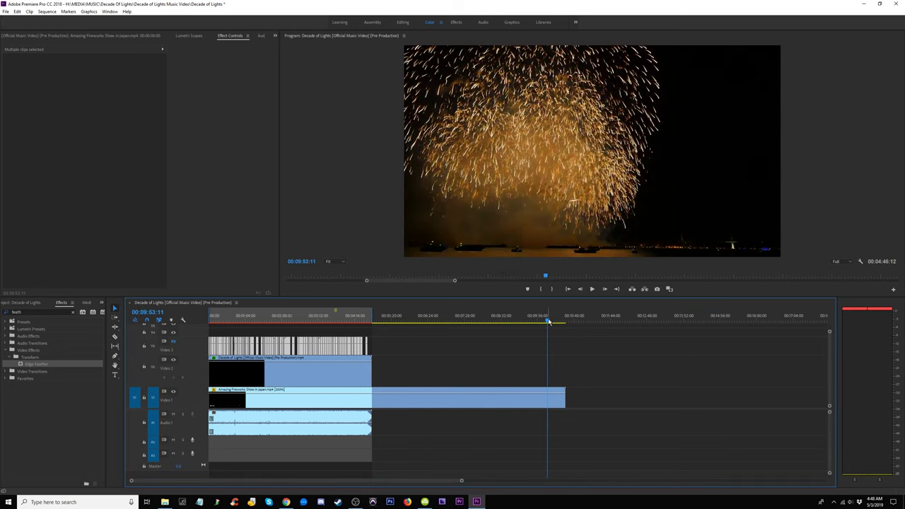
mouse_move(549, 321)
left_mouse_down()
mouse_move(567, 324)
mouse_move(521, 320)
mouse_move(541, 323)
left_mouse_up()
- Try to extend the fireworks clip further and examine its final frames around 00:10:25:20
key("=")
key("=")
key("=")
key("=")
key("=")
key("=")
key("=")
key("=")
left_click_drag(545, 394, 608, 392)
left_click(532, 322)
key("minus")
key("minus")
key("minus")
key("minus")
key("minus")
key("minus")
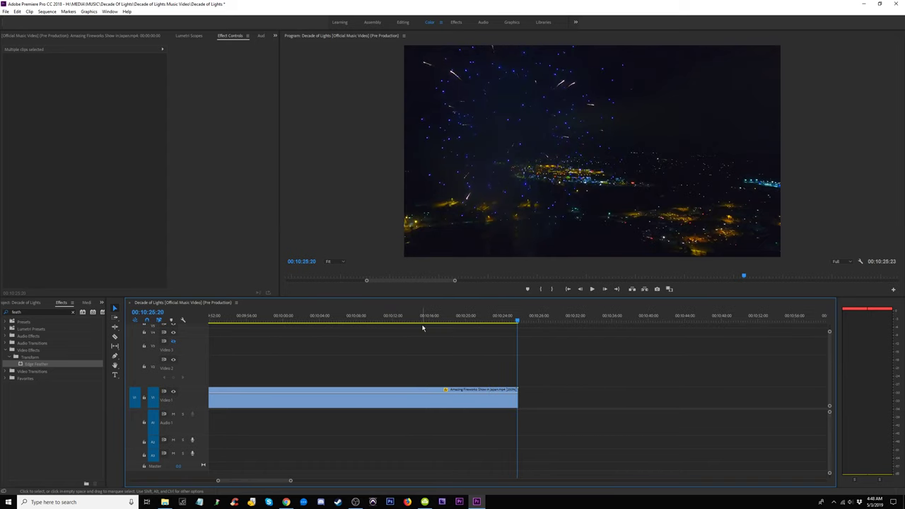
key("minus")
key("minus")
key("minus")
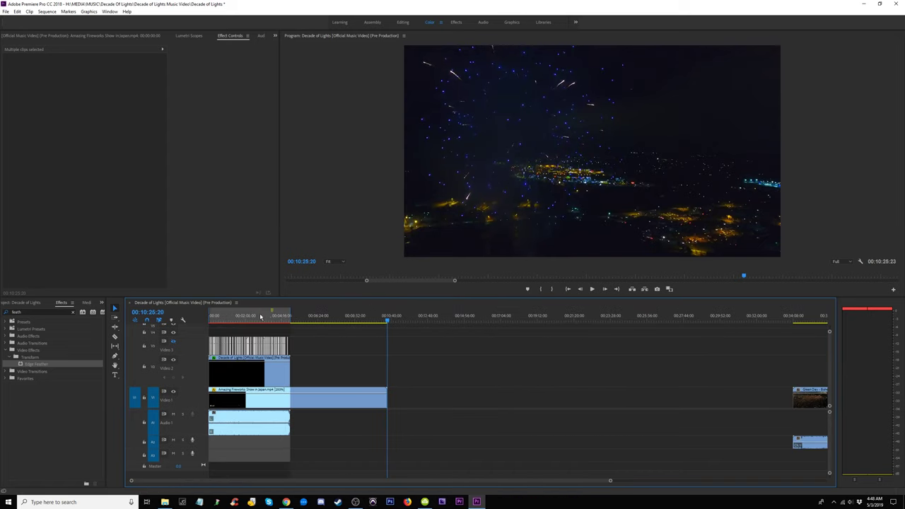
- Hide the Video 2 face track and scrub through the fireworks beneath it to around 00:01:37
left_click(255, 318)
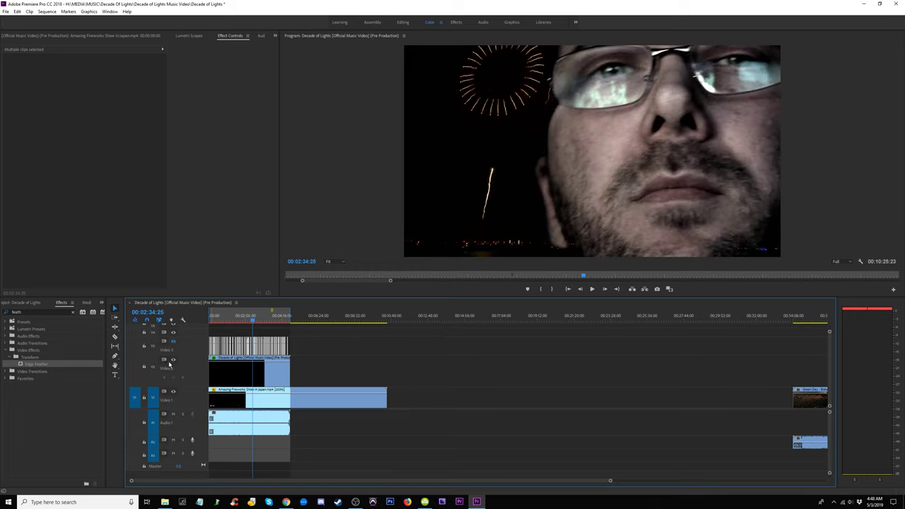
left_click(172, 360)
mouse_move(252, 317)
left_mouse_down()
mouse_move(233, 318)
mouse_move(271, 321)
mouse_move(261, 321)
left_mouse_up()
left_click(240, 320)
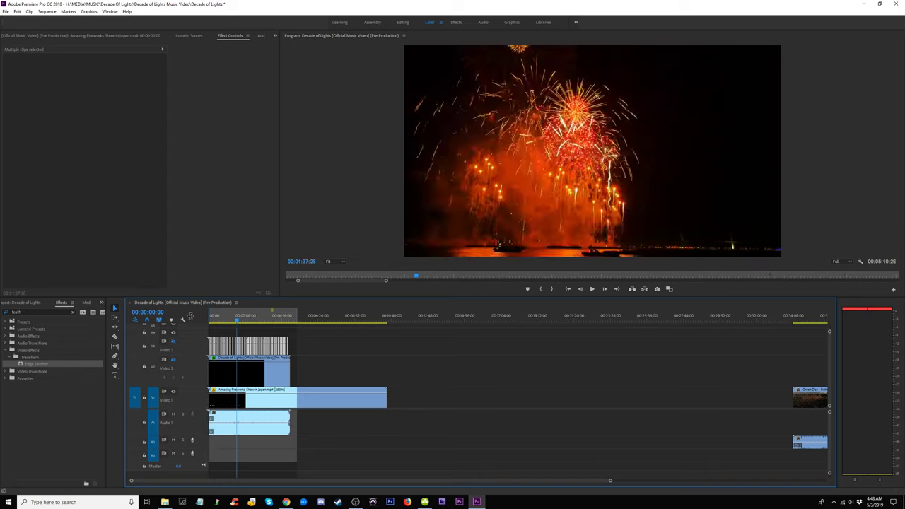
- Scan the fireworks up to the dark frame around 00:08:14 and cut the Video 1 fireworks clip there
left_click(250, 318)
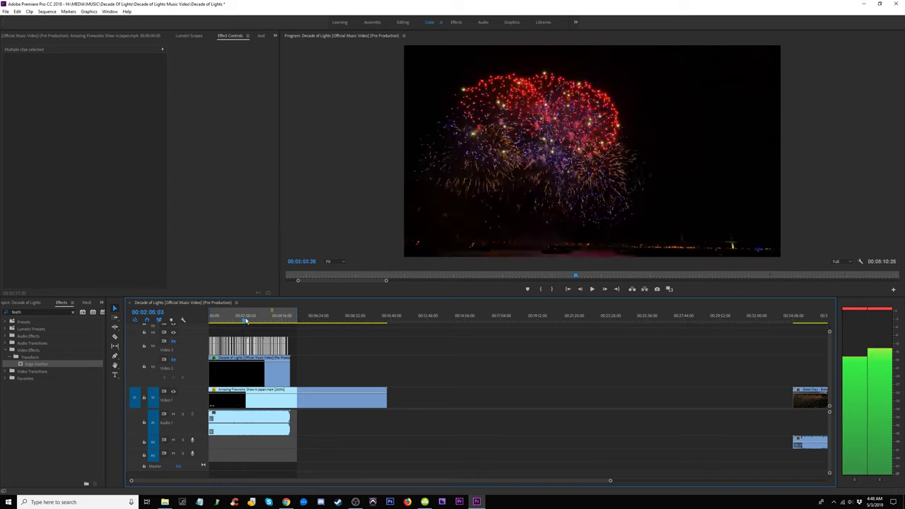
left_click_drag(255, 321, 351, 345)
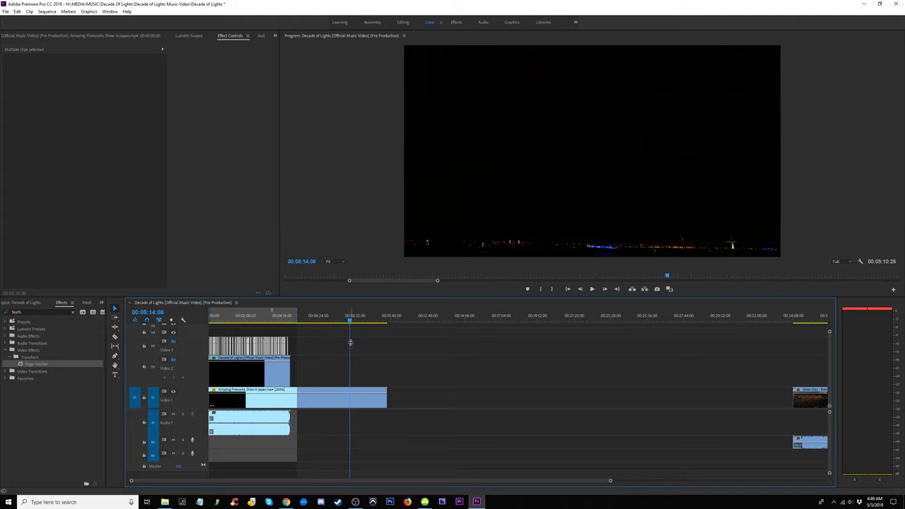
key("c")
left_click(351, 402)
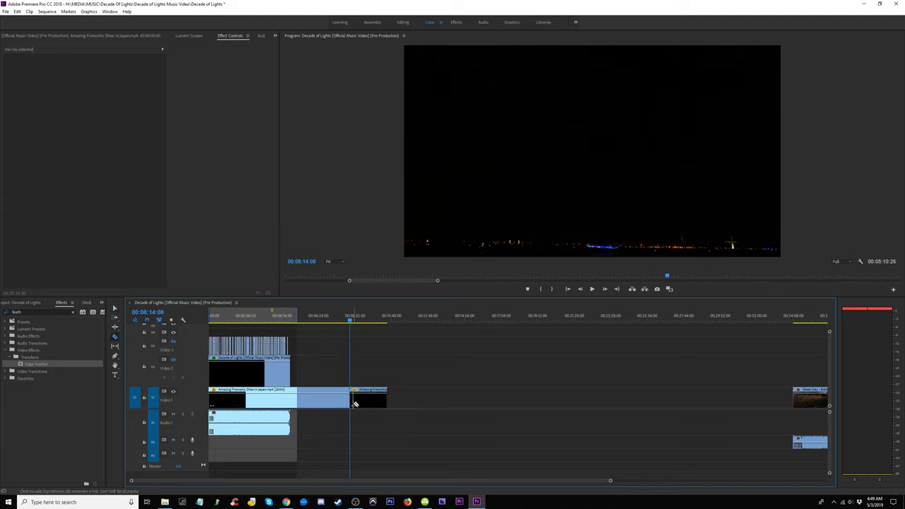
- Move the cut-off final fireworks section back to end with the song and delete the leftover fireworks past the song's end
left_click_drag(382, 401, 285, 402)
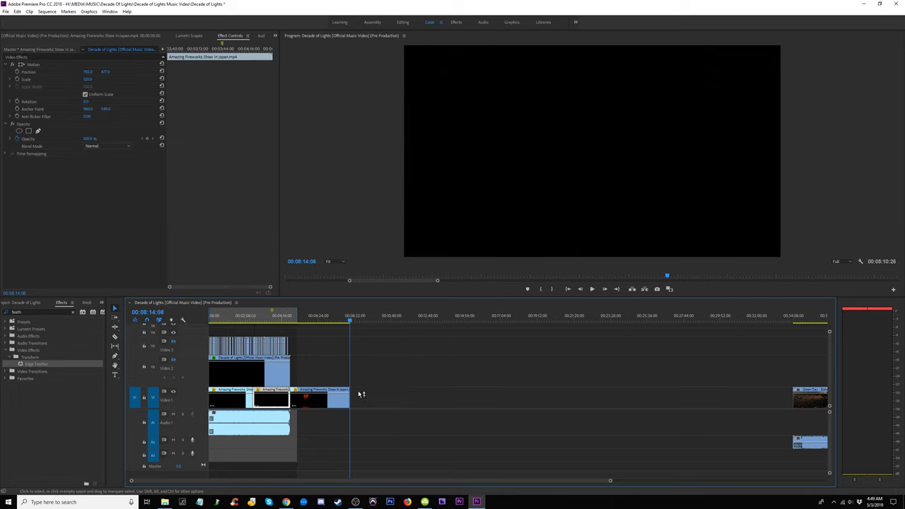
left_click(338, 402)
key("Delete")
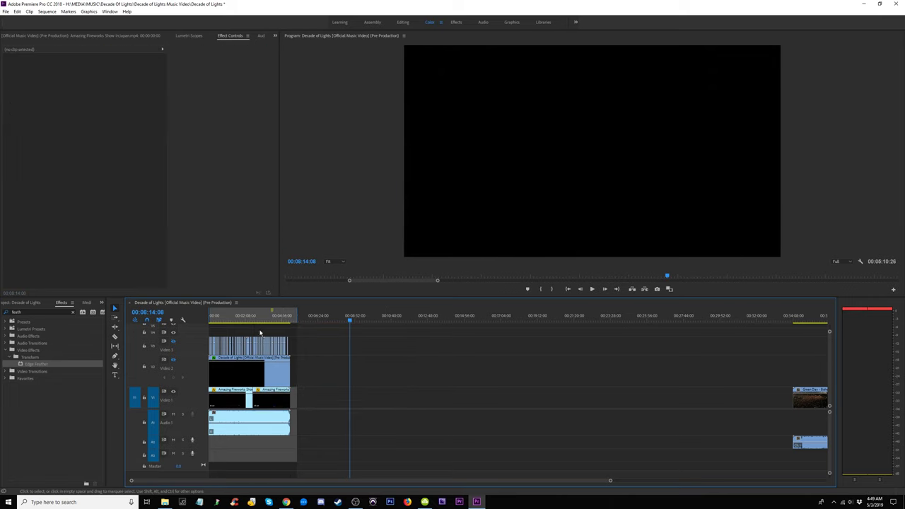
- Play back the fireworks at the end of the song, around 00:04:43 and from about 00:04:30 to 00:04:33
left_click(246, 319)
key("=")
key("=")
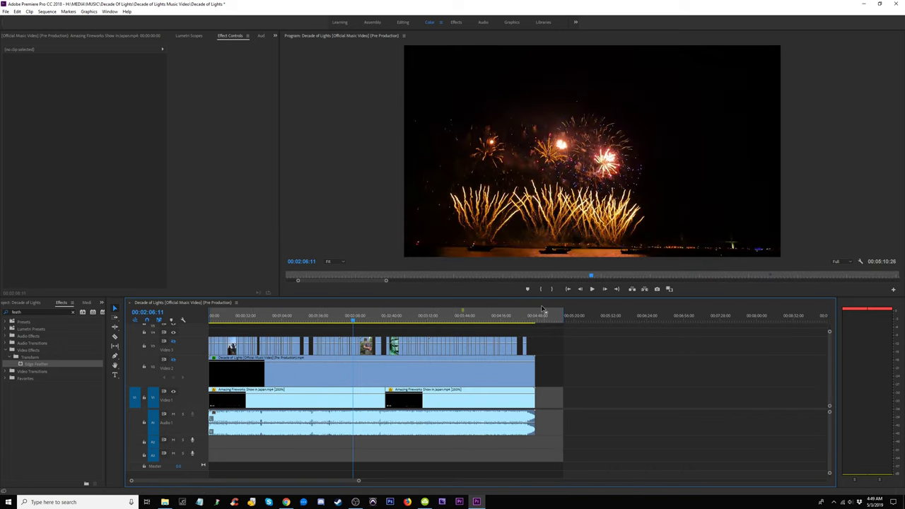
left_click(530, 316)
key("=")
key("=")
key("=")
key("=")
key("space")
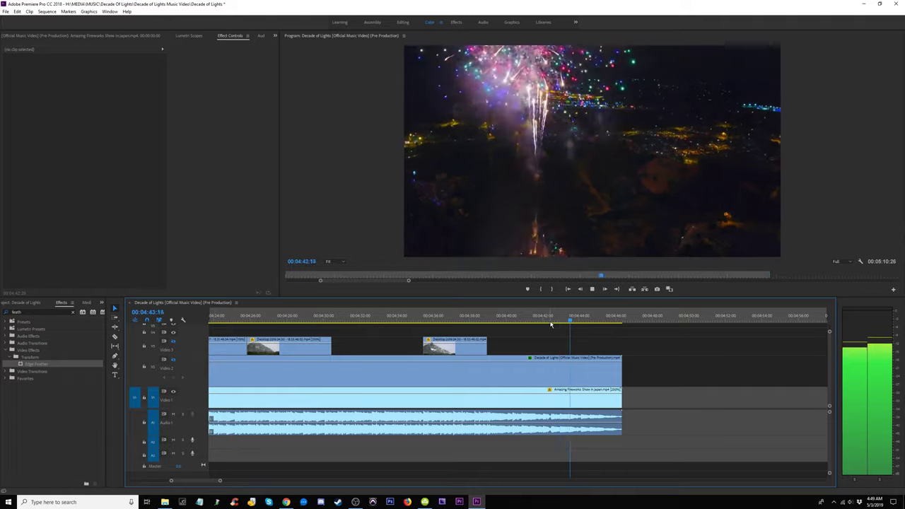
key("space")
left_click_drag(577, 320, 319, 320)
key("space")
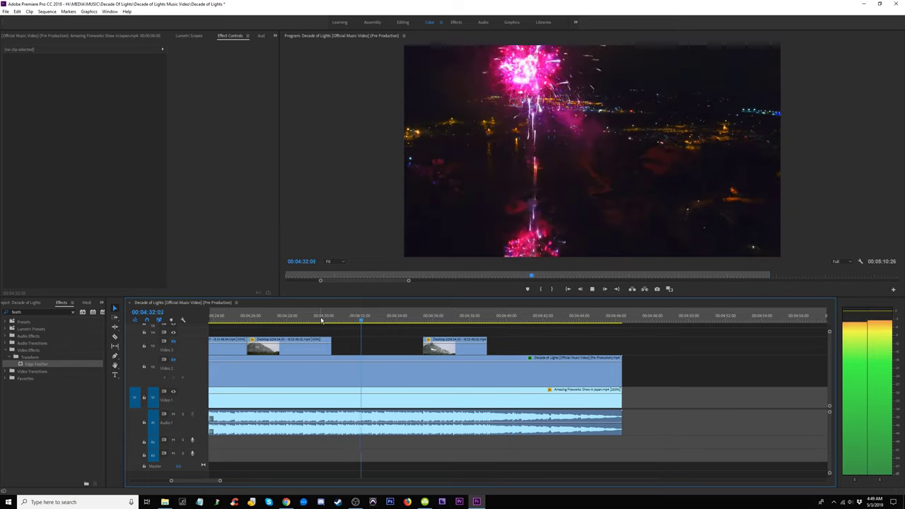
key("space")
- Open the face clip and the final fireworks clip as sources, and compare the composite with the face track shown and hidden
left_click(423, 379)
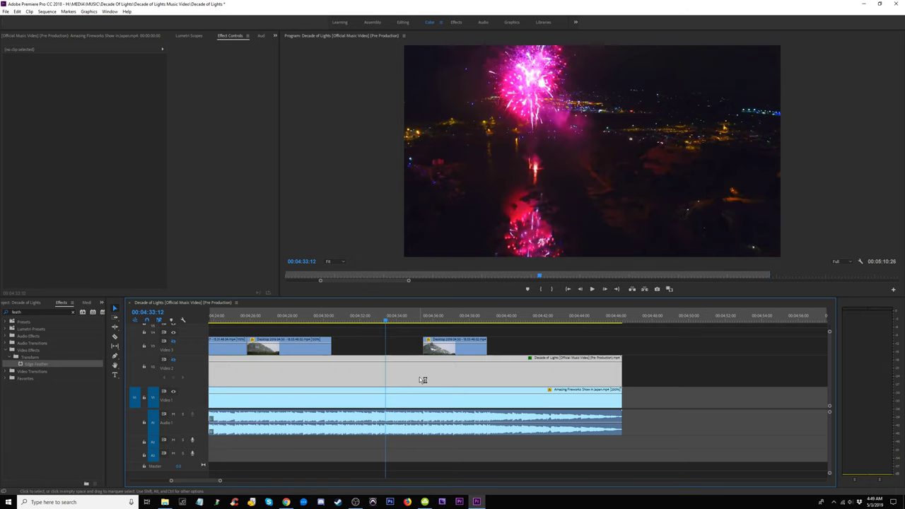
key("minus")
key("minus")
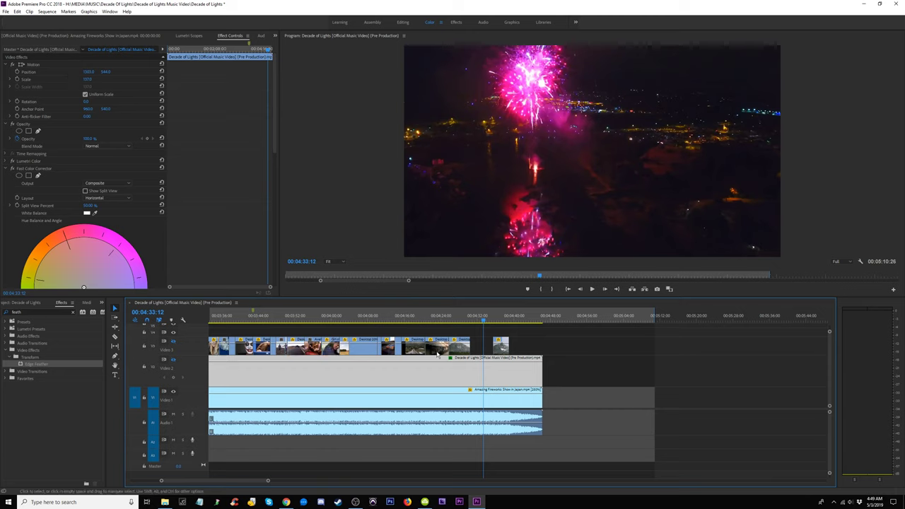
double_click(466, 380)
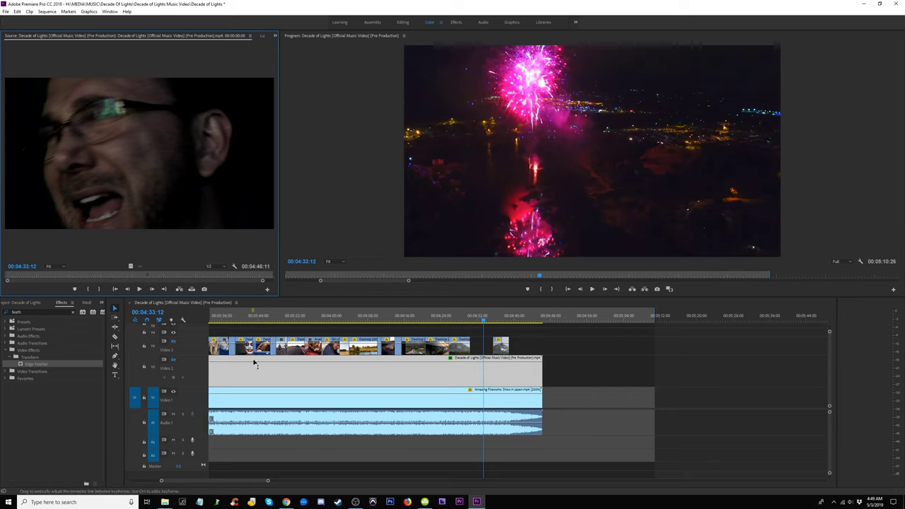
left_click(174, 361)
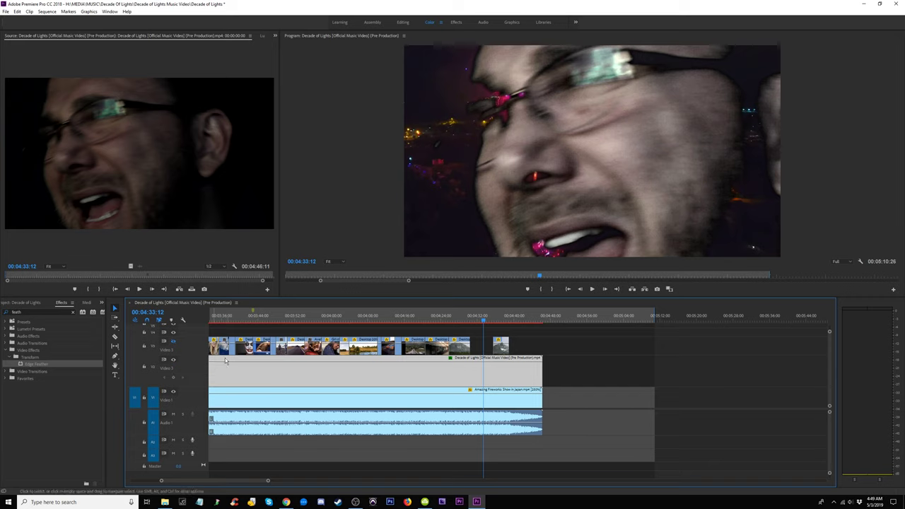
left_click(173, 360)
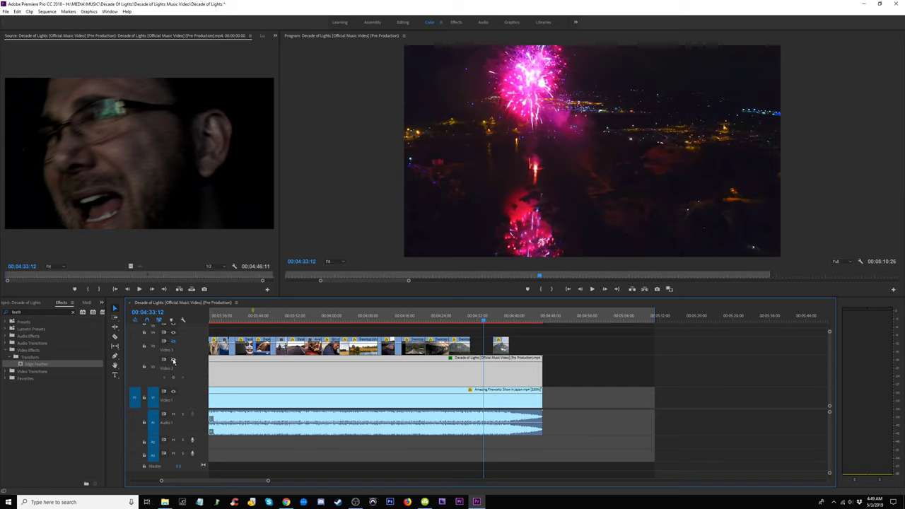
double_click(495, 404)
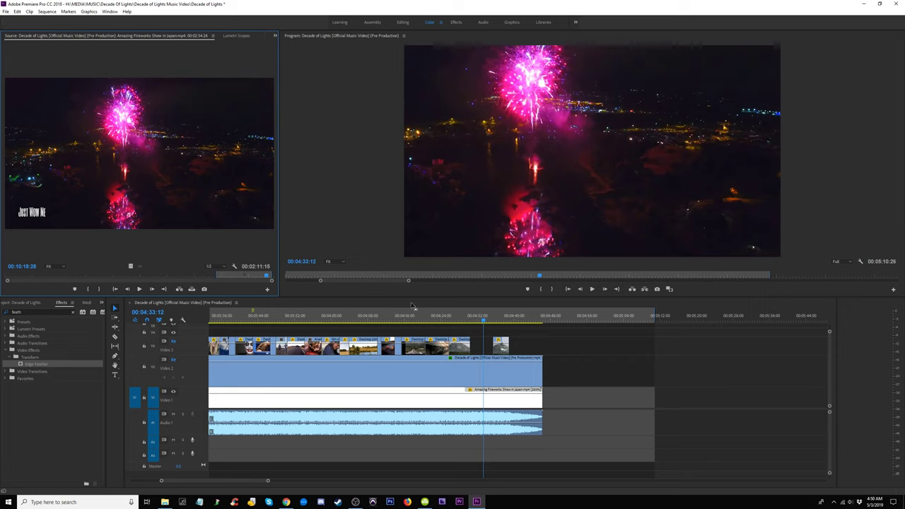
- Show the Video 2 face track and check the composite around 00:03:56, 00:03:31 and 00:04:40
left_click(317, 316)
scroll(493, 341, "down", 3)
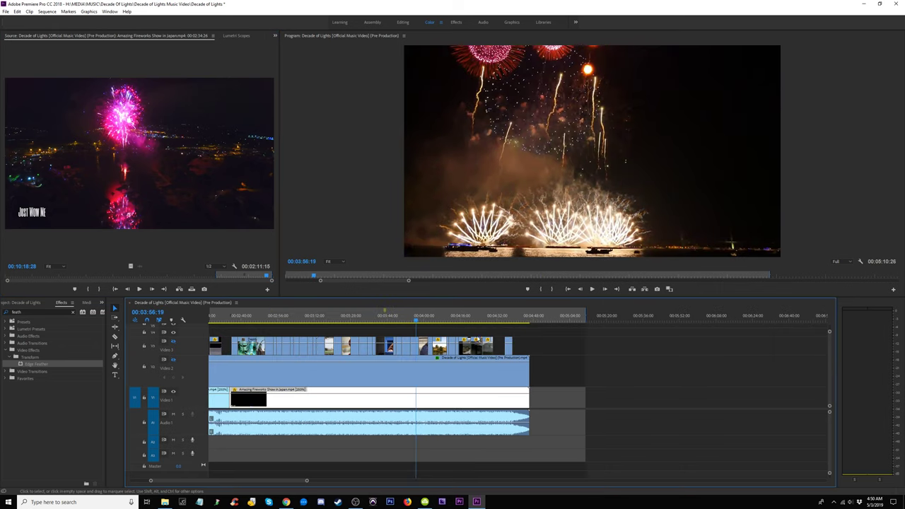
left_click(173, 360)
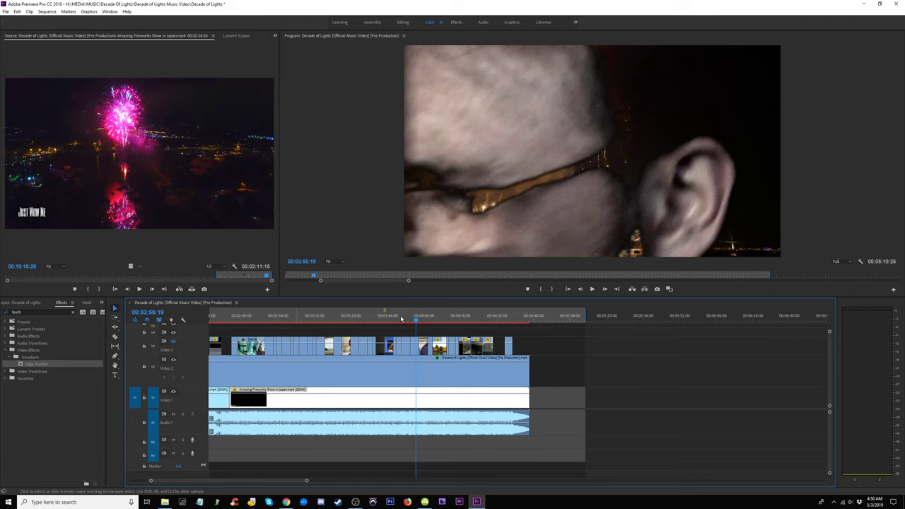
left_click(398, 317)
left_click(360, 317)
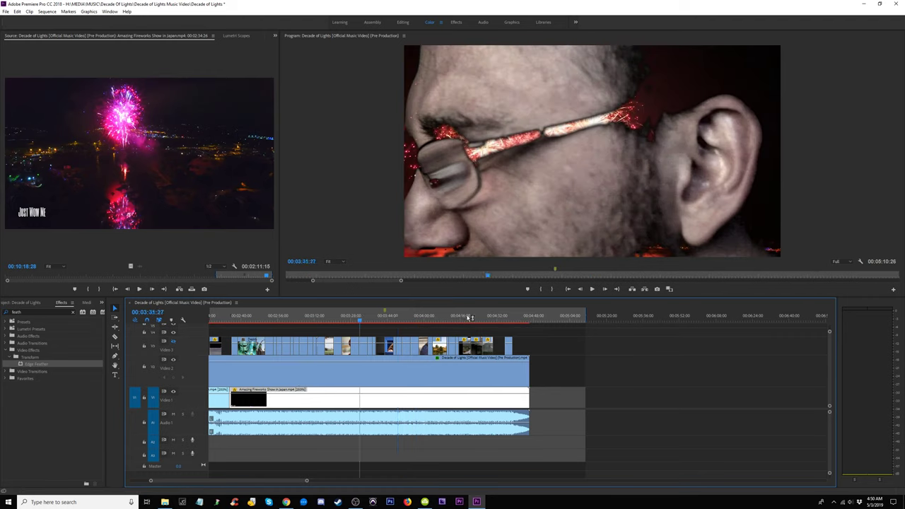
left_click_drag(499, 319, 517, 322)
- Display the effect controls of the final Video 1 fireworks clip and shift the fireworks lower in the frame
left_click(511, 380)
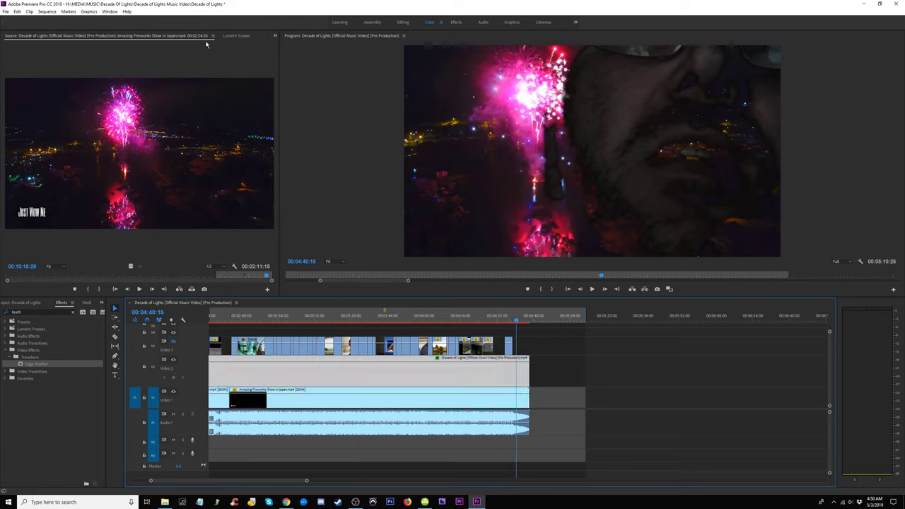
left_click(275, 36)
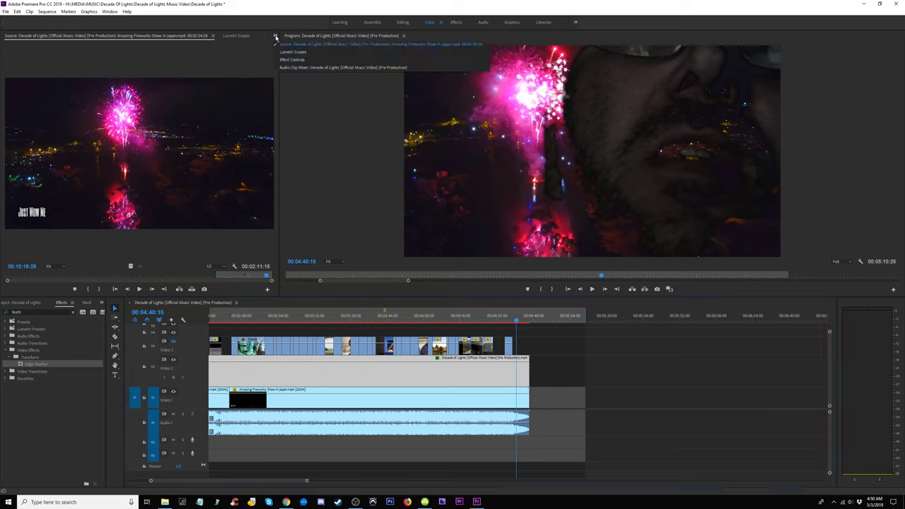
left_click(305, 60)
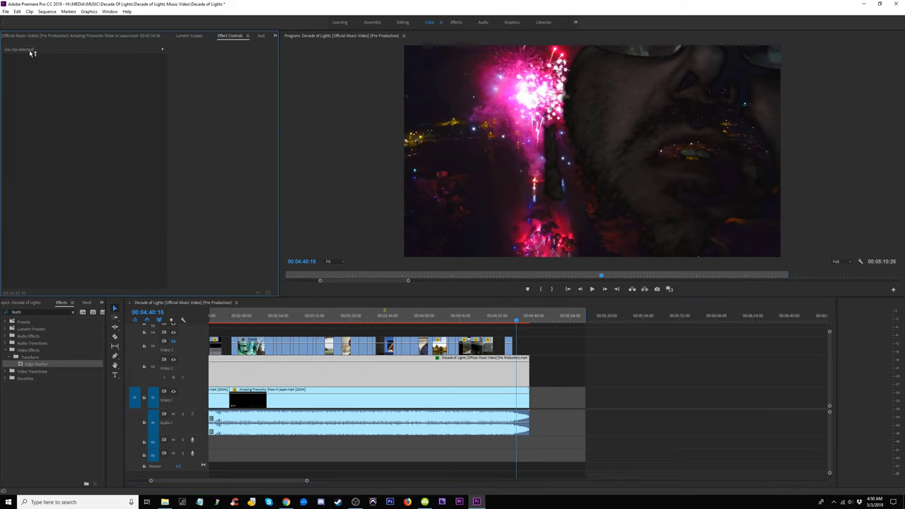
left_click(556, 400)
left_click(495, 407)
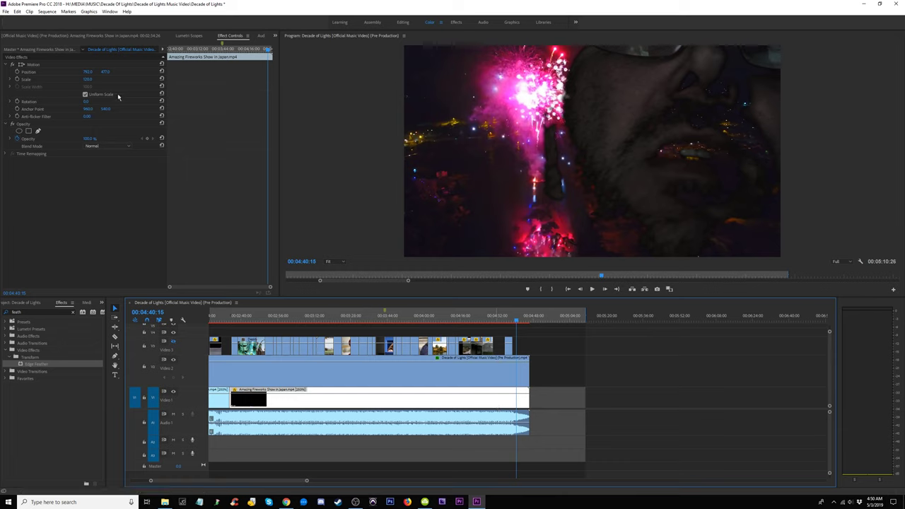
left_click_drag(104, 73, 185, 72)
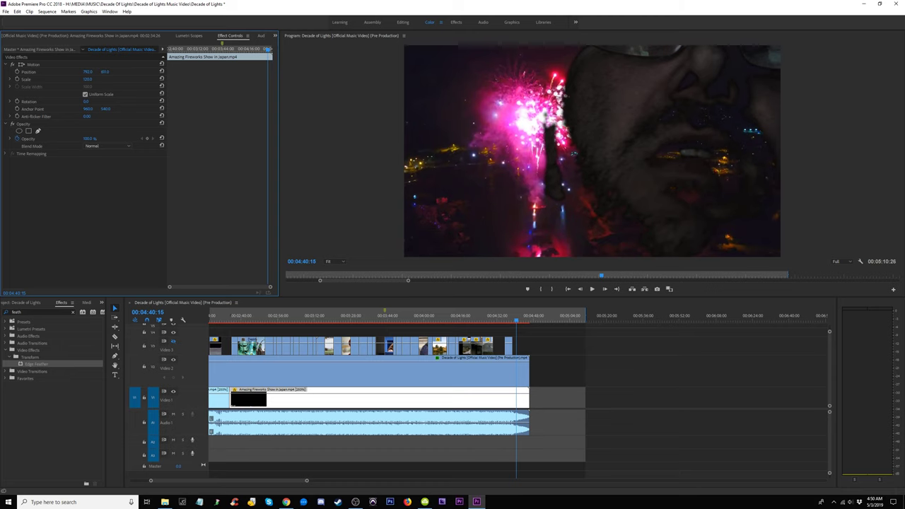
- Move the join between the two Video 1 fireworks clips to about 00:03:33 and scan the result to 00:03:40:17
left_click_drag(519, 320, 298, 320)
left_click_drag(231, 400, 361, 395)
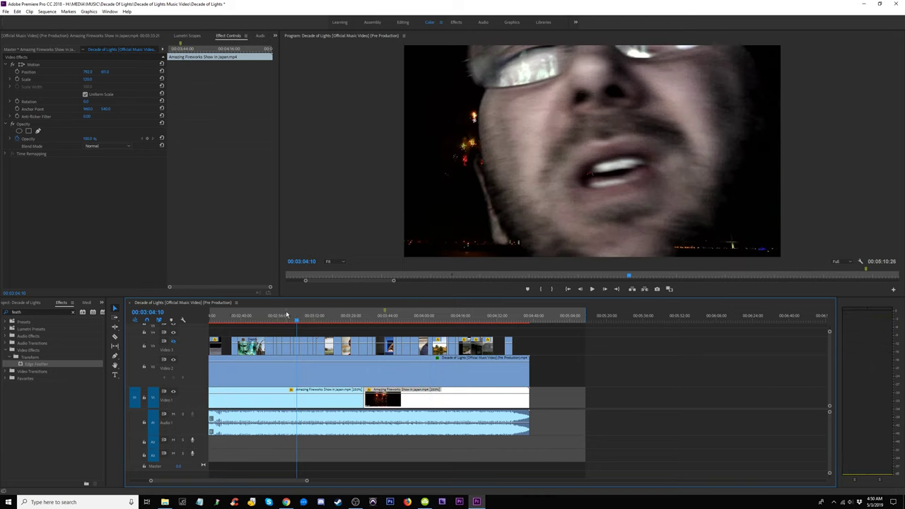
left_click_drag(298, 320, 613, 382)
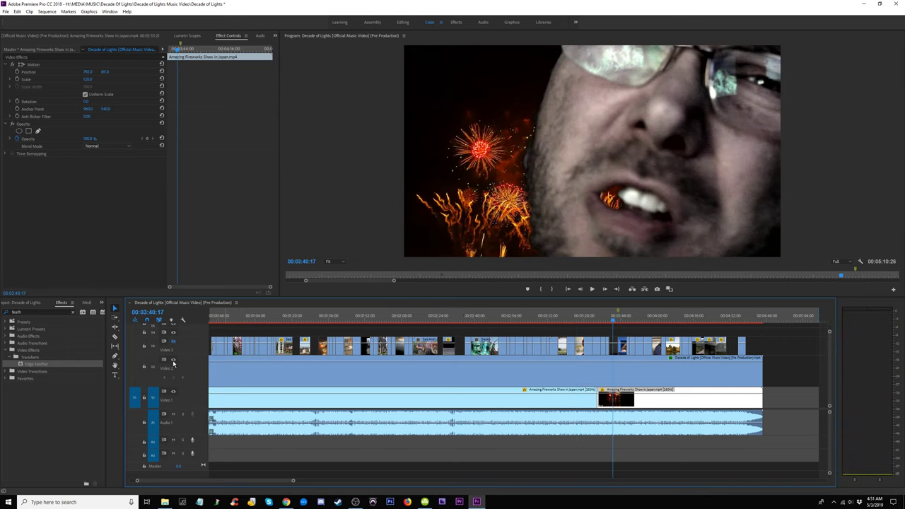
- With the face track hidden and the program view at 25%, enlarge the final fireworks clip to about 152% and reposition it to about 972, 371
left_click(174, 360)
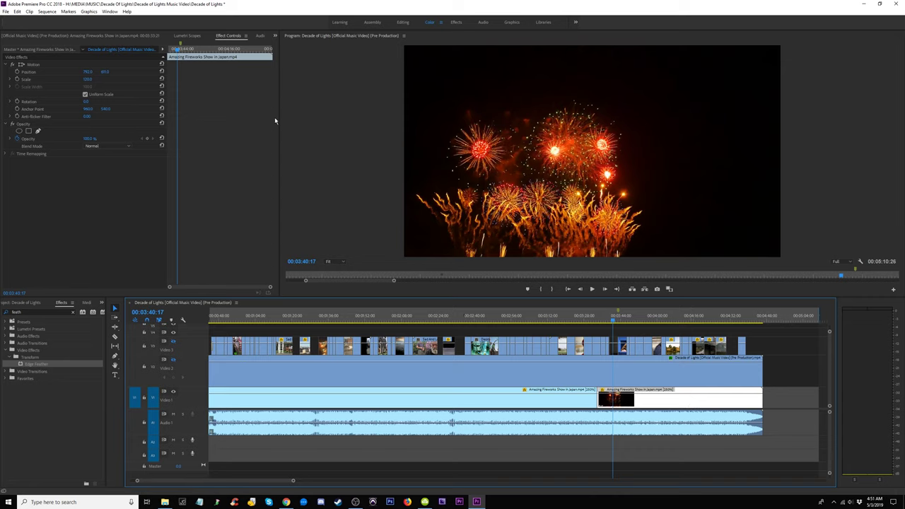
left_click(344, 263)
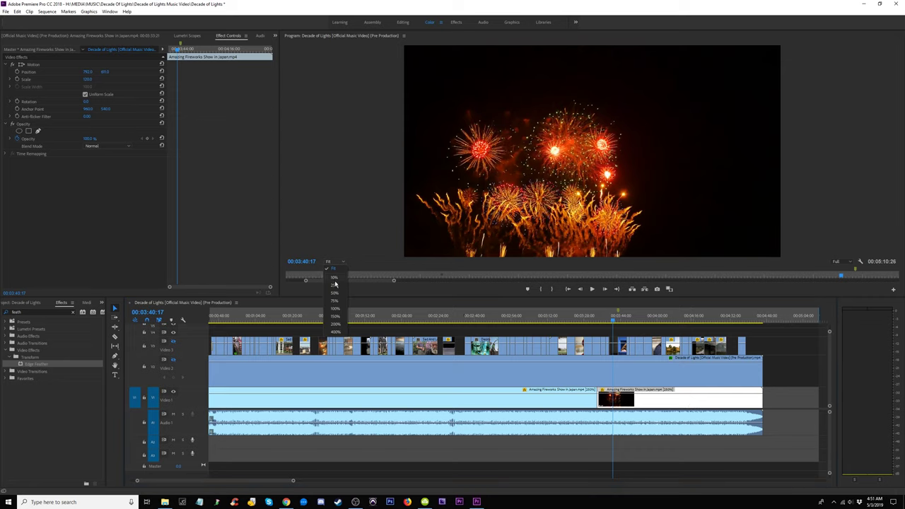
left_click(336, 288)
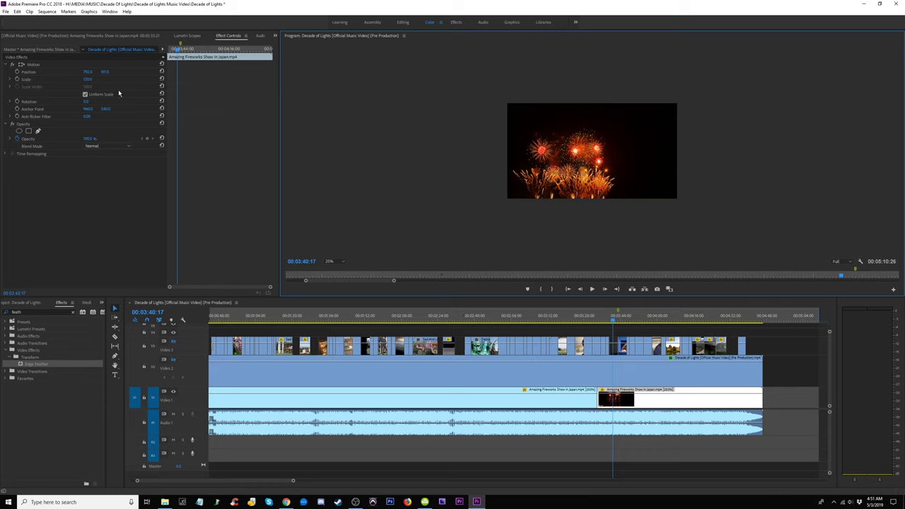
left_click(38, 65)
left_click_drag(547, 148, 584, 165)
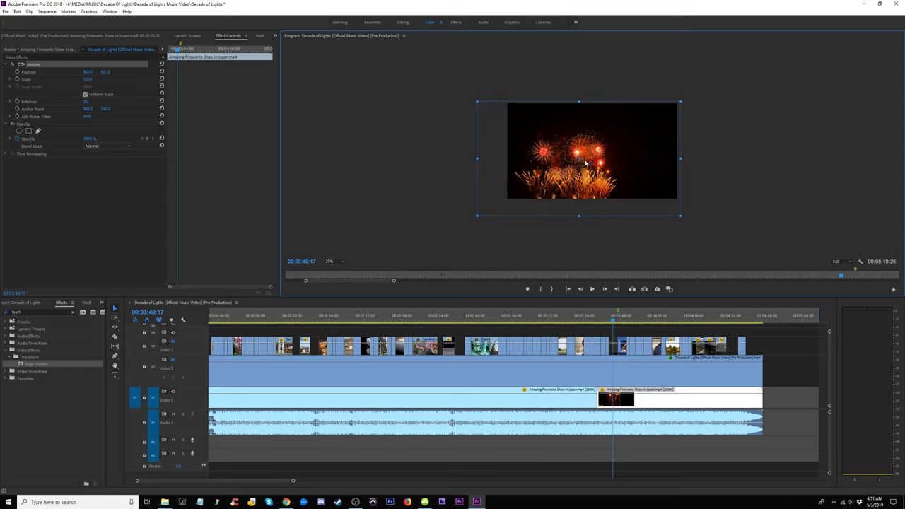
left_click_drag(677, 104, 713, 61)
mouse_move(633, 129)
left_mouse_down()
mouse_move(651, 131)
mouse_move(642, 136)
left_mouse_up()
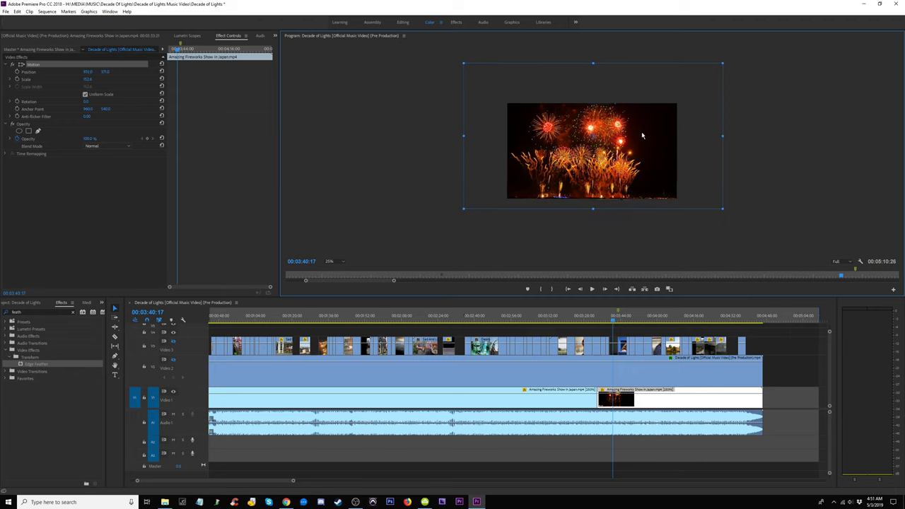
- Find the dark frame after the Japan fireworks and cut the Video 2 face clip there, at 00:04:16:18
left_click_drag(626, 318, 697, 322)
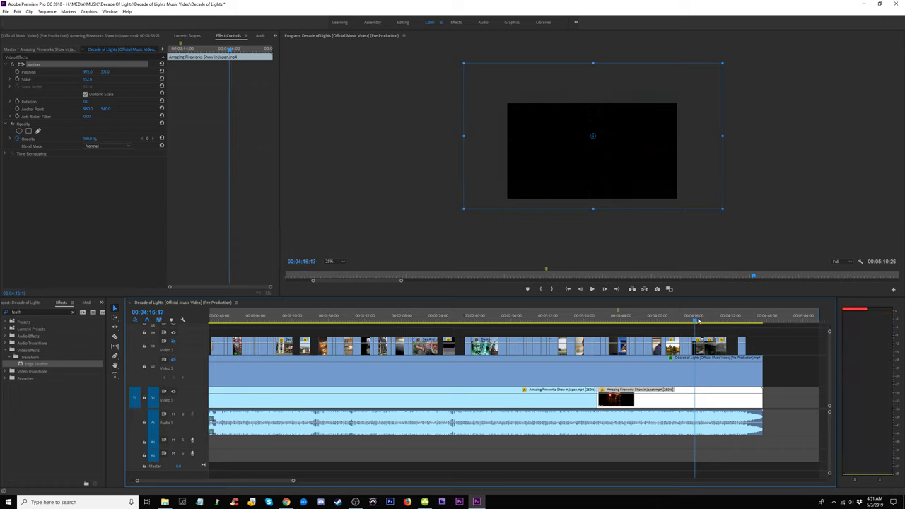
key("Left")
key("Left")
key("Left")
key("Left")
key("Left")
key("Left")
key("Left")
key("Left")
key("Left")
key("Left")
key("Left")
key("Left")
key("Left")
key("Left")
key("Left")
key("Left")
key("Left")
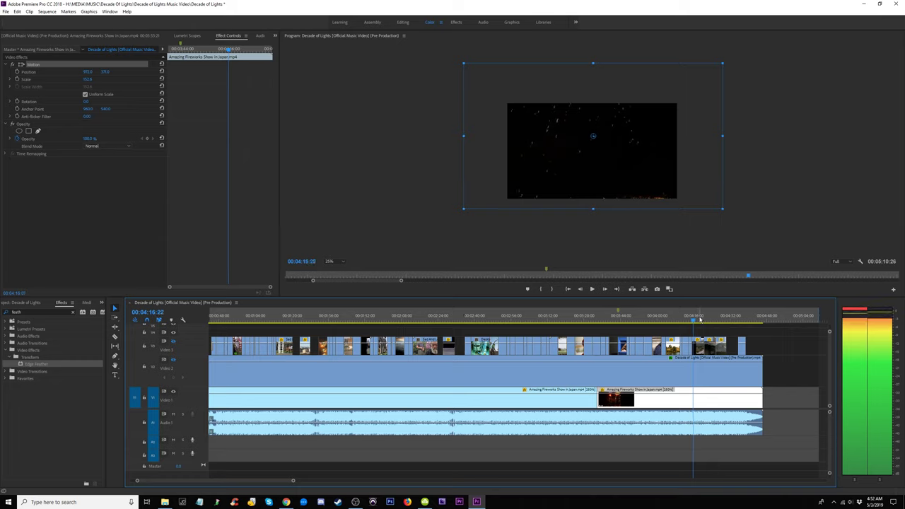
left_click_drag(700, 320, 699, 320)
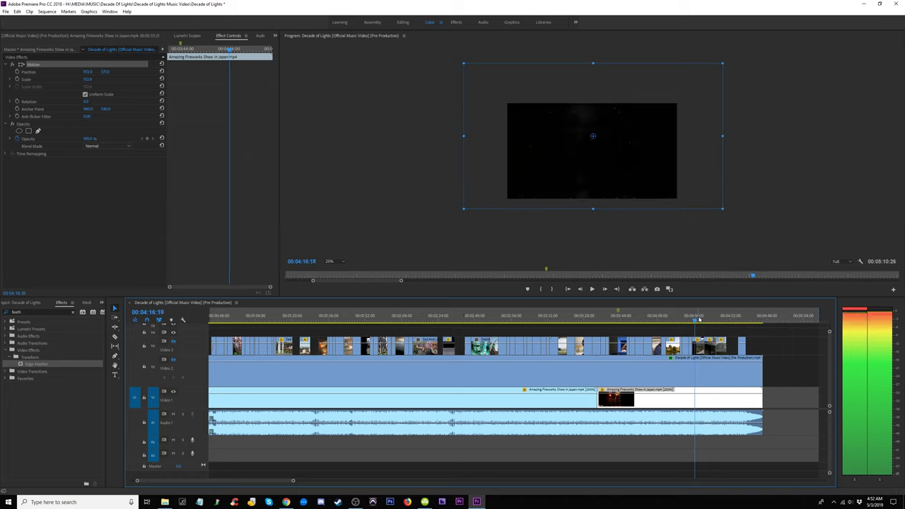
key("c")
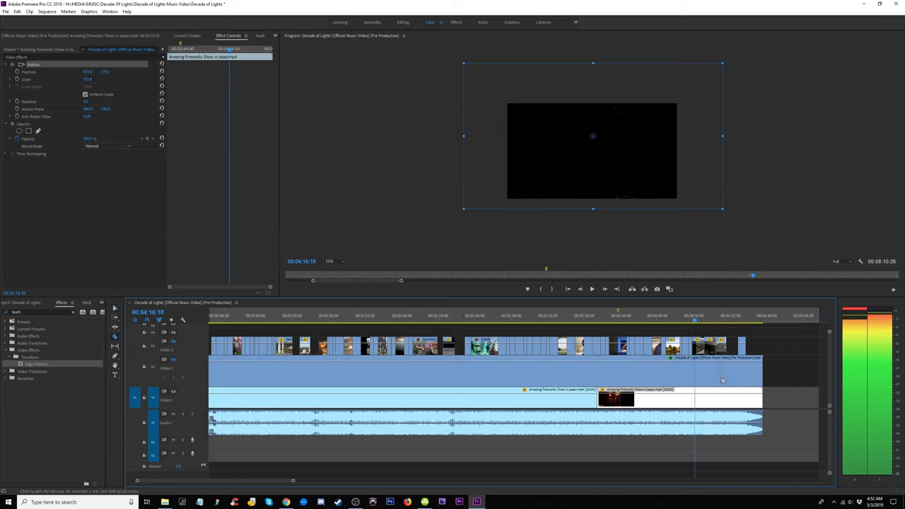
left_click(696, 375)
key("v")
left_click(710, 377)
left_click(711, 379)
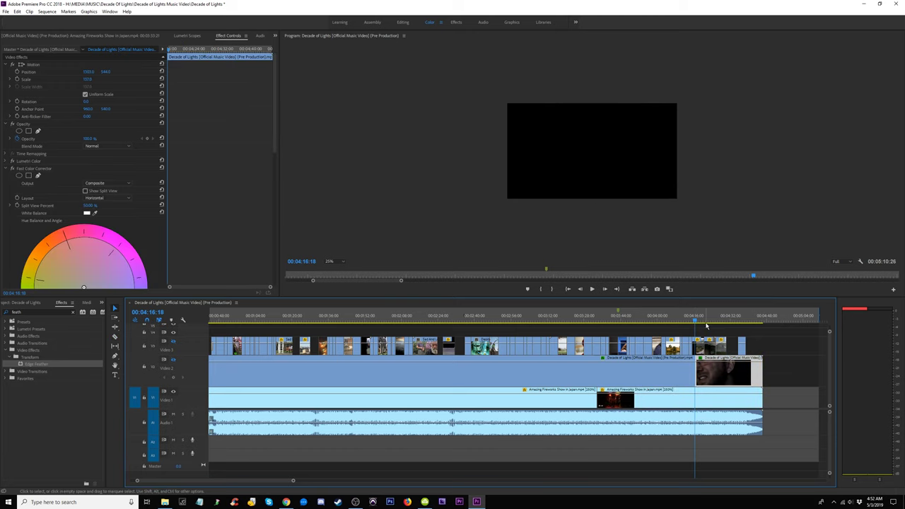
left_click(711, 317)
left_click(734, 319)
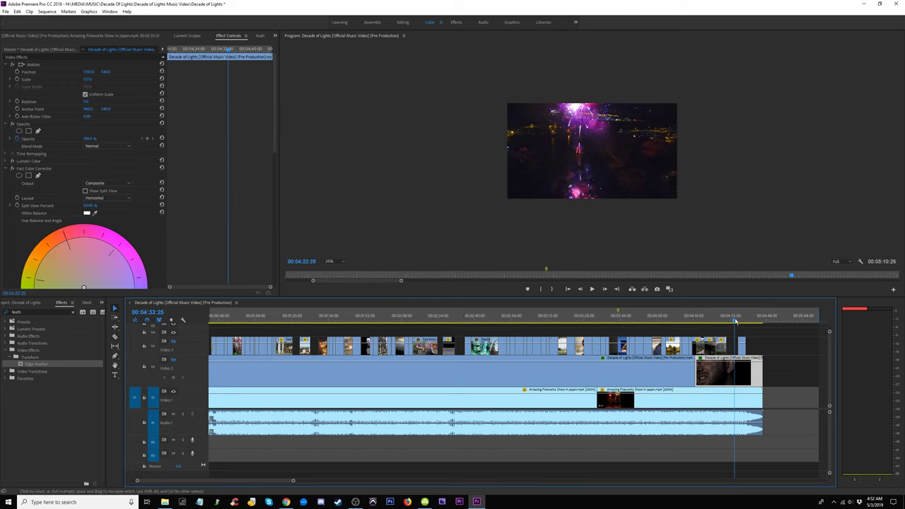
left_click(754, 320)
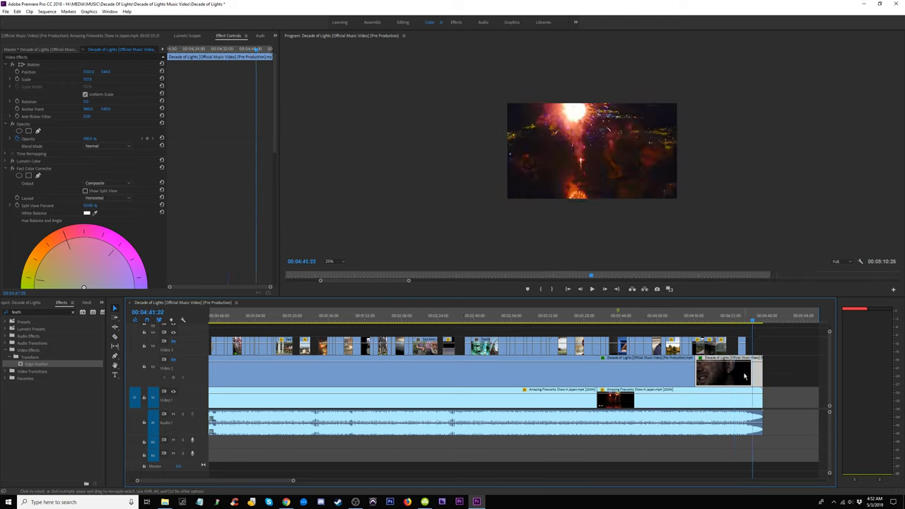
left_click(35, 65)
left_click_drag(602, 165, 564, 196)
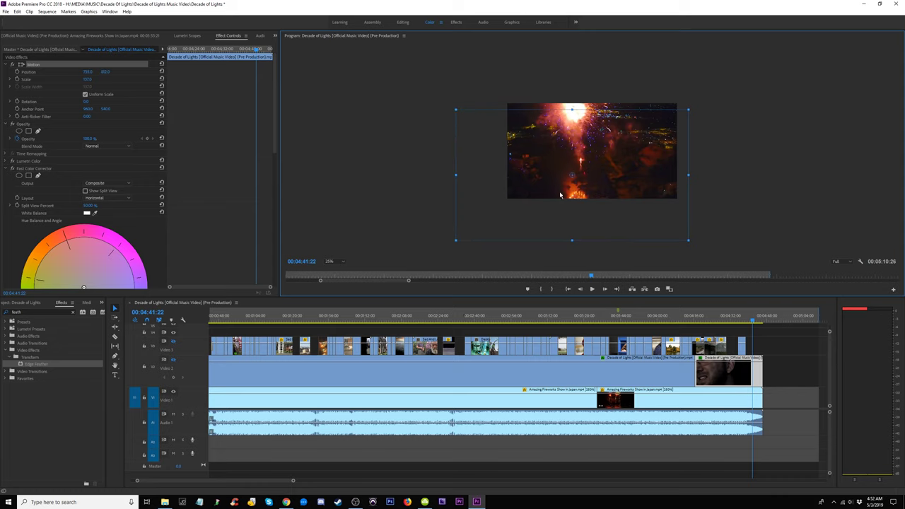
key("ctrl+z")
left_click(719, 320)
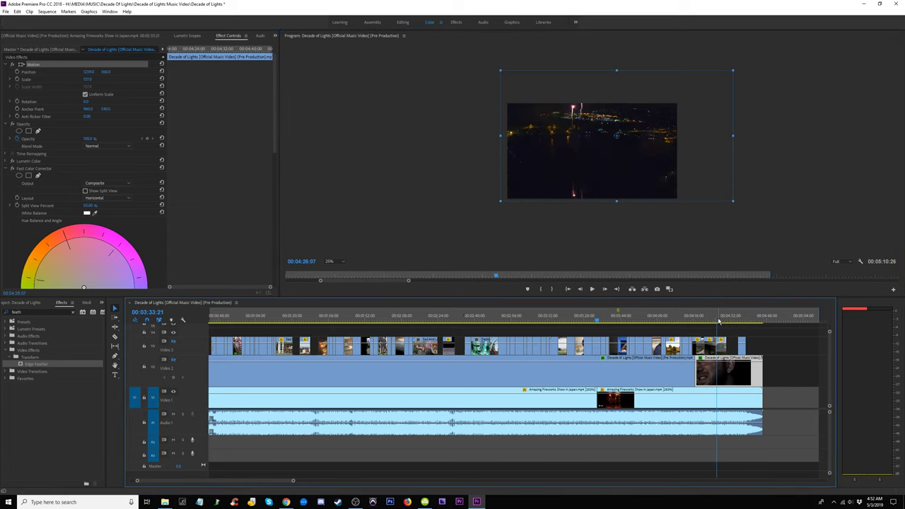
key("End")
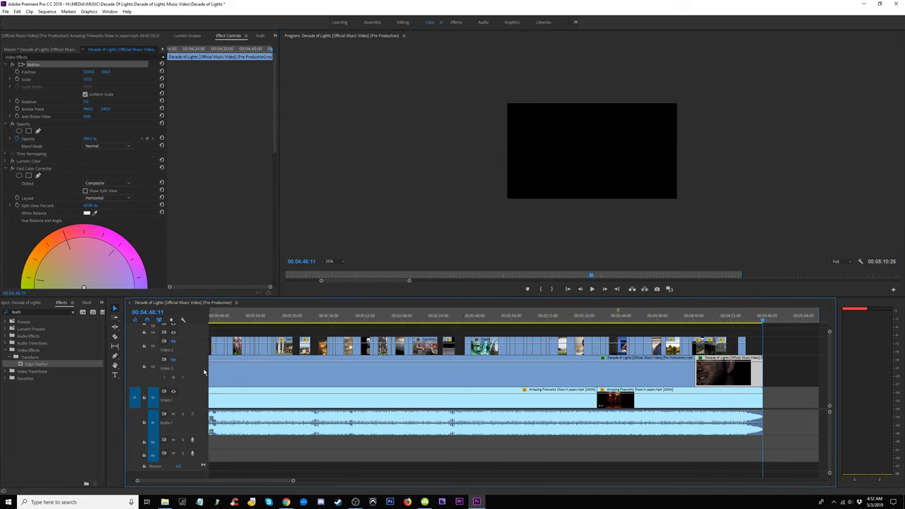
- With the Video 2 track targeted, return to the cut at 00:04:16:18 and undo the face clip's repositioning and cut
left_click(152, 379)
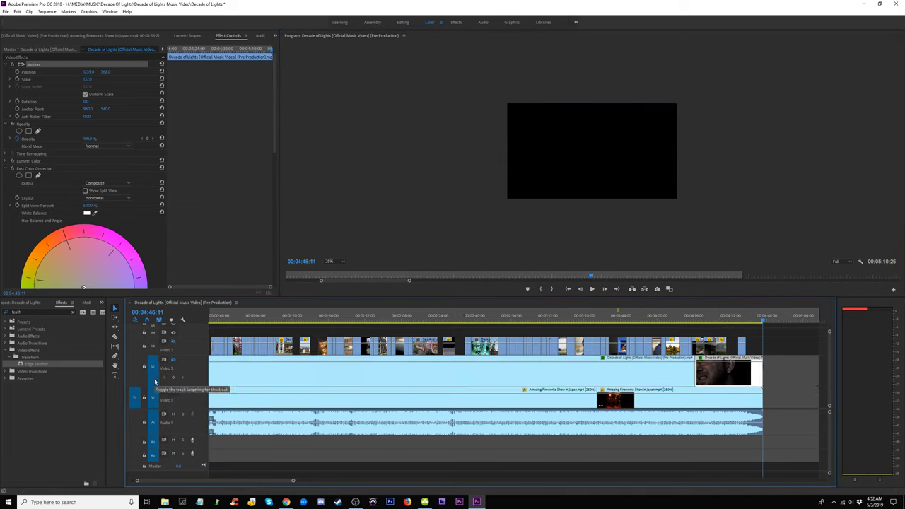
key("Up")
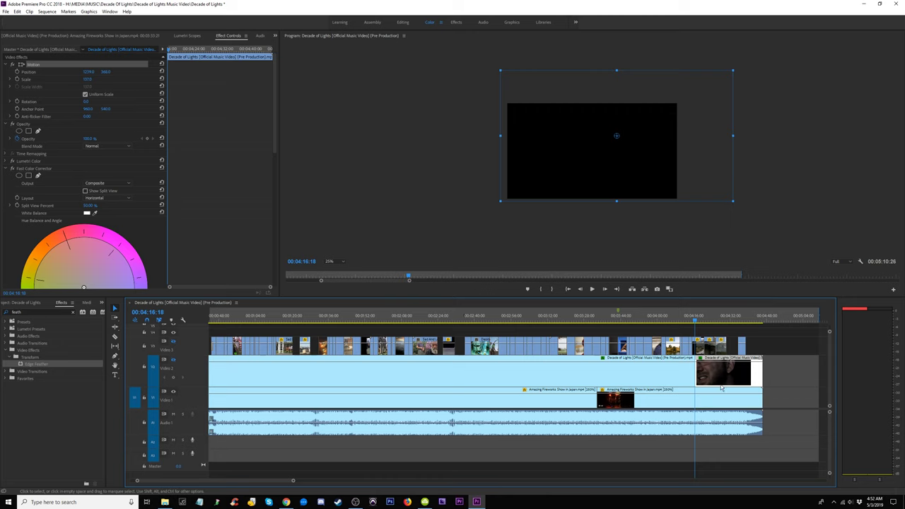
key("=")
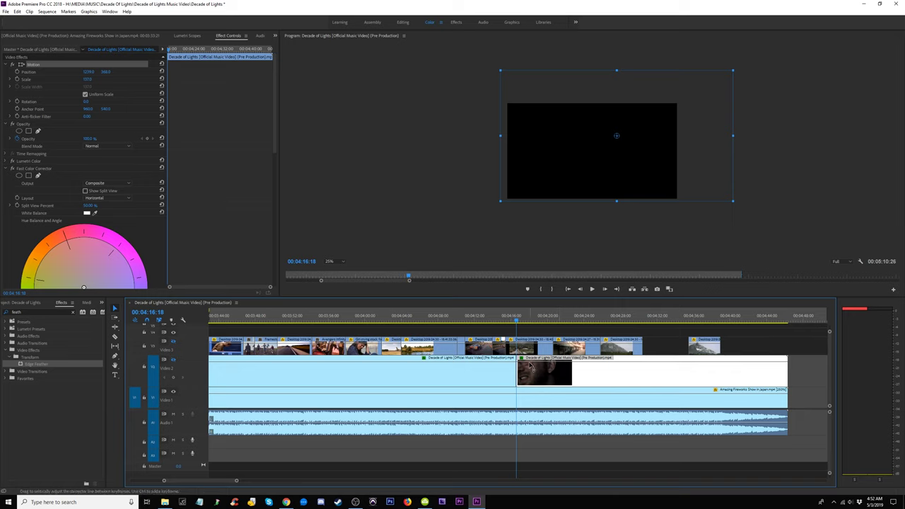
key("ctrl+z")
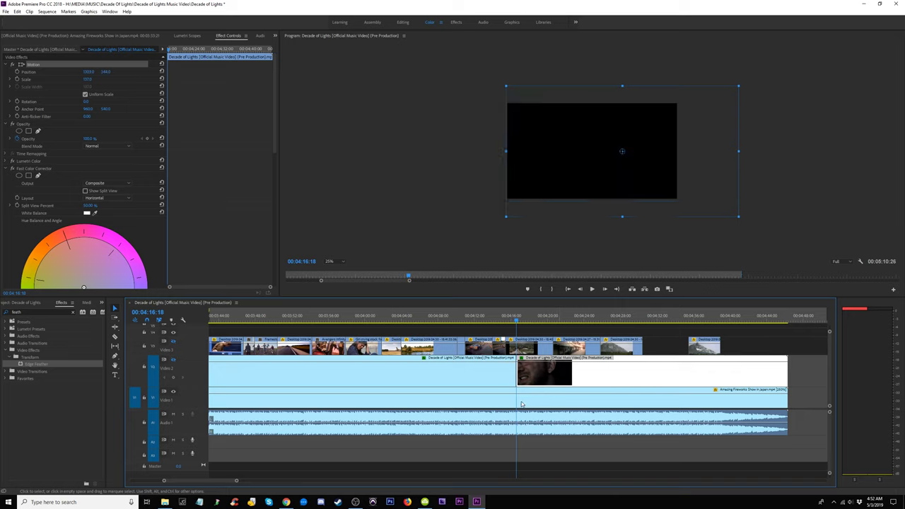
key("ctrl+z")
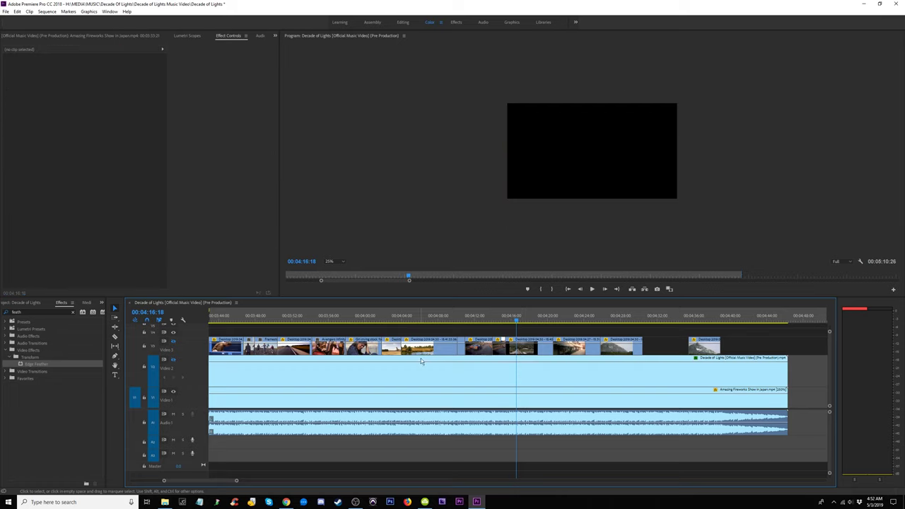
- Cut the Video 1 fireworks clip at 00:04:16:18 and select the section after the cut
key("c")
left_click(521, 403)
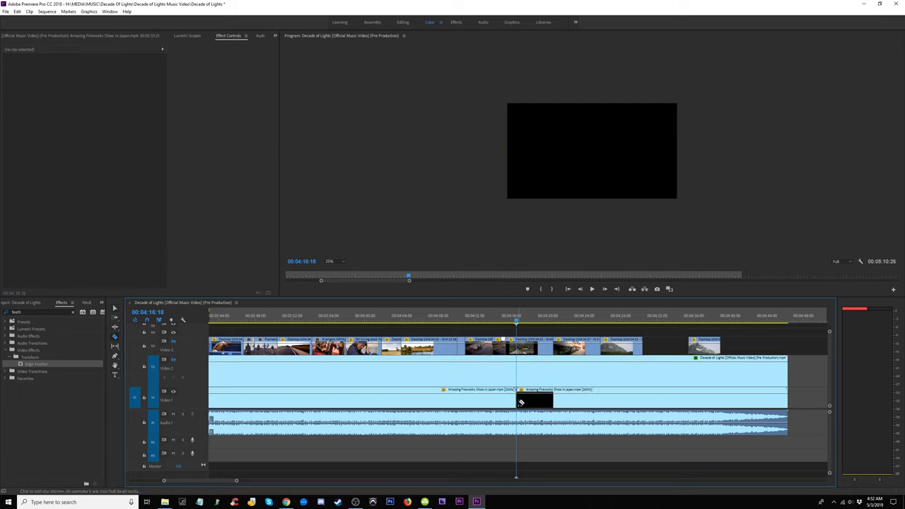
left_click(541, 403)
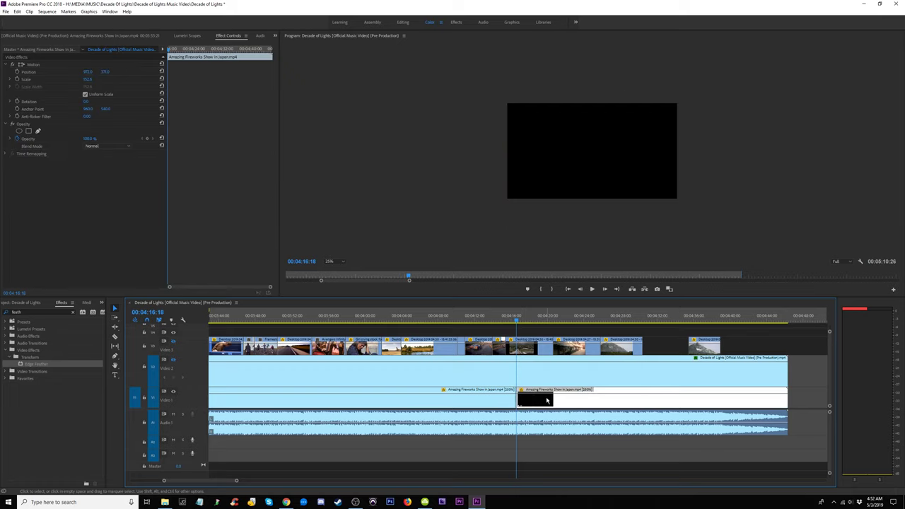
- Shrink the final fireworks section to about 121% and reposition it to about 820, 631 so its bursts sit well in the frame
left_click(741, 319)
left_click_drag(751, 324, 780, 321)
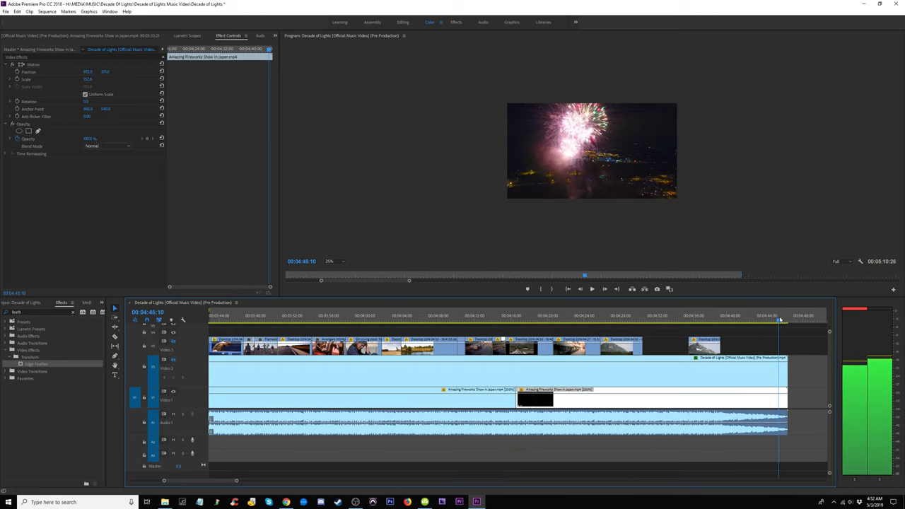
left_click(31, 64)
left_click_drag(464, 138, 483, 138)
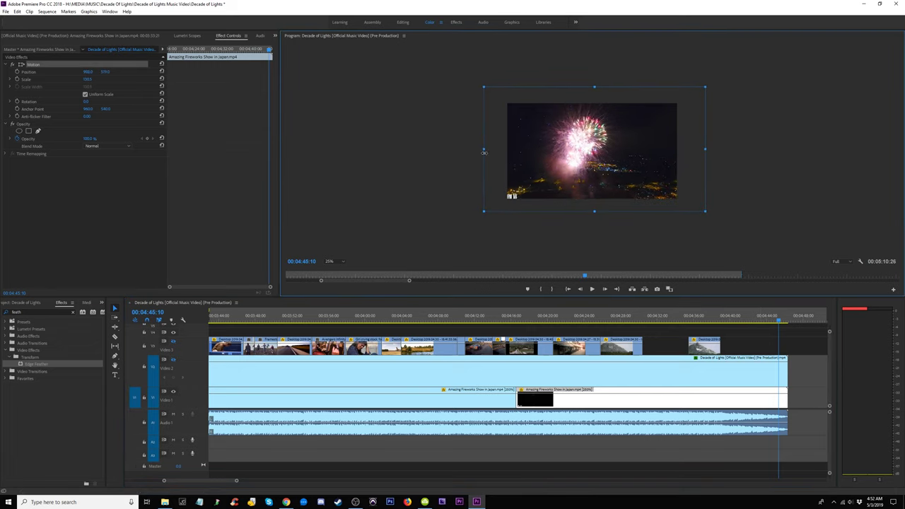
left_click_drag(580, 154, 573, 152)
mouse_move(771, 321)
left_mouse_down()
mouse_move(743, 321)
mouse_move(764, 319)
left_mouse_up()
left_click_drag(604, 146, 602, 162)
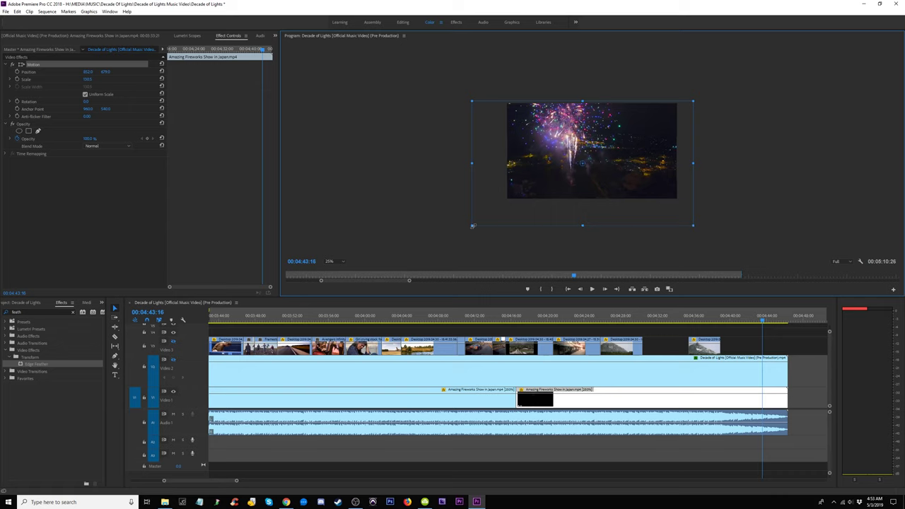
left_click_drag(472, 226, 485, 219)
left_click_drag(569, 176, 570, 169)
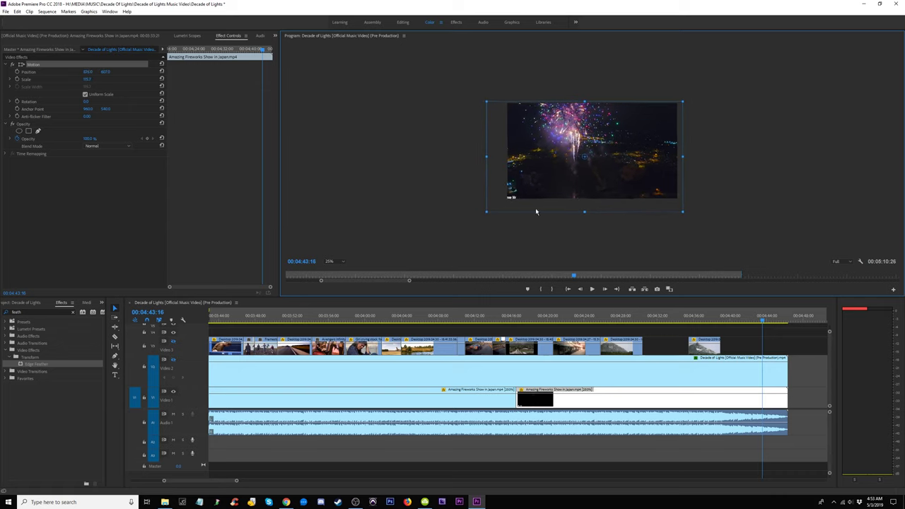
left_click_drag(485, 211, 479, 213)
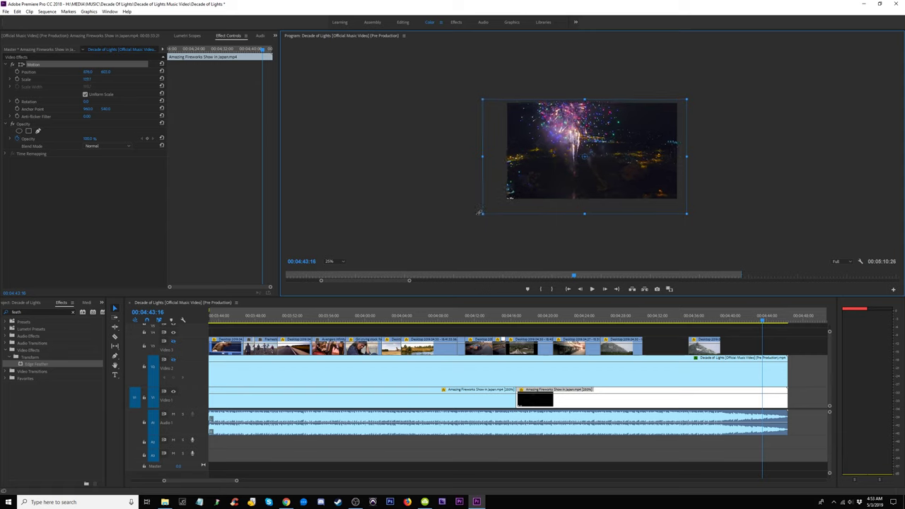
left_click_drag(586, 183, 580, 185)
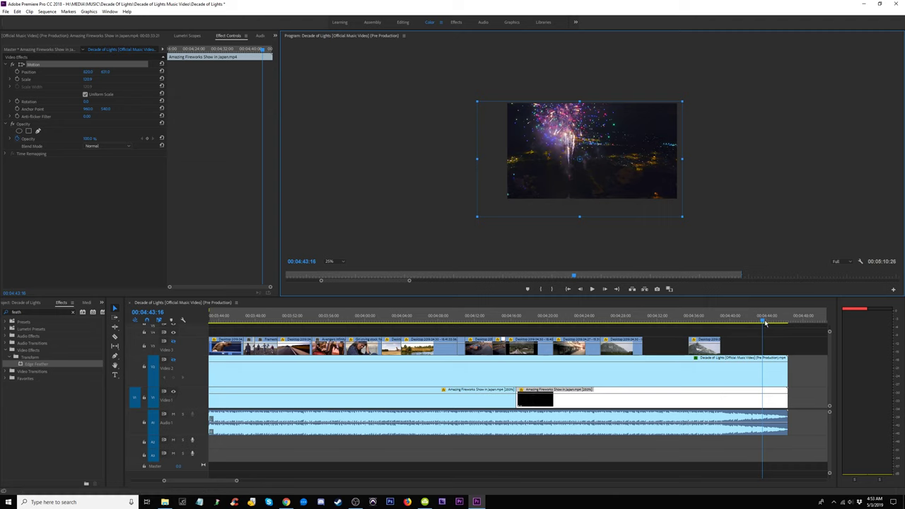
- Show the Video 2 face track again and review the composite over the final fireworks section back to 00:04:25:08
key("space")
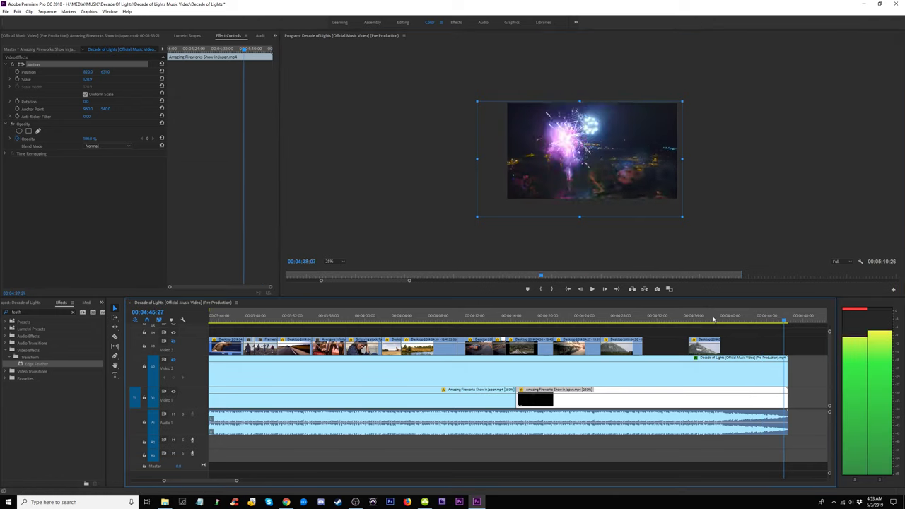
mouse_move(714, 320)
left_mouse_down()
mouse_move(540, 320)
mouse_move(727, 321)
left_mouse_up()
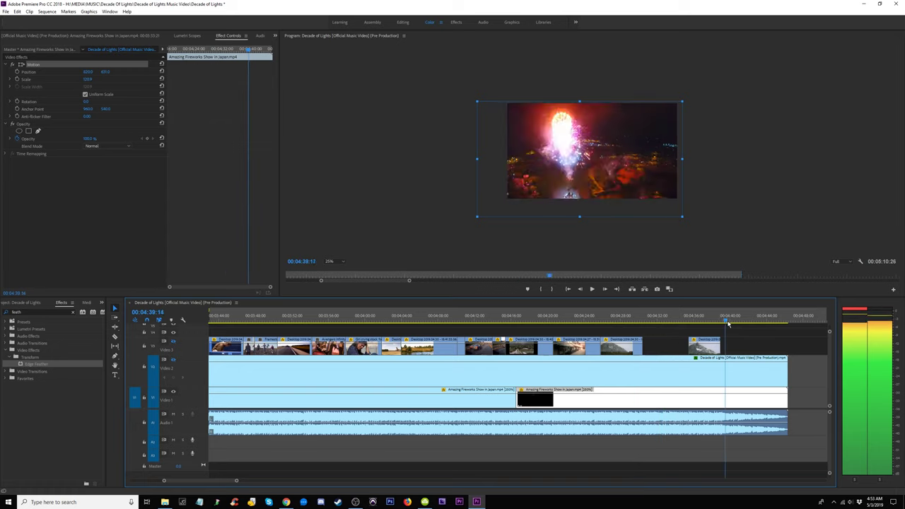
left_click(174, 361)
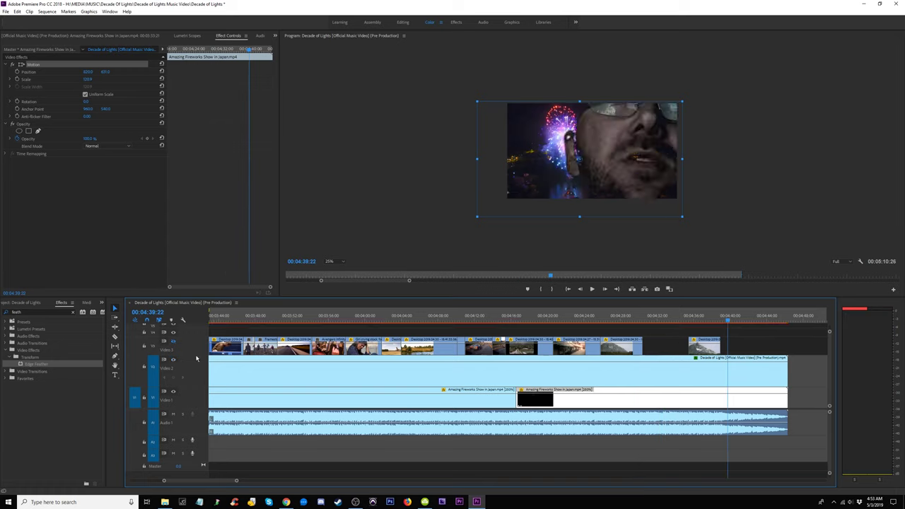
key("space")
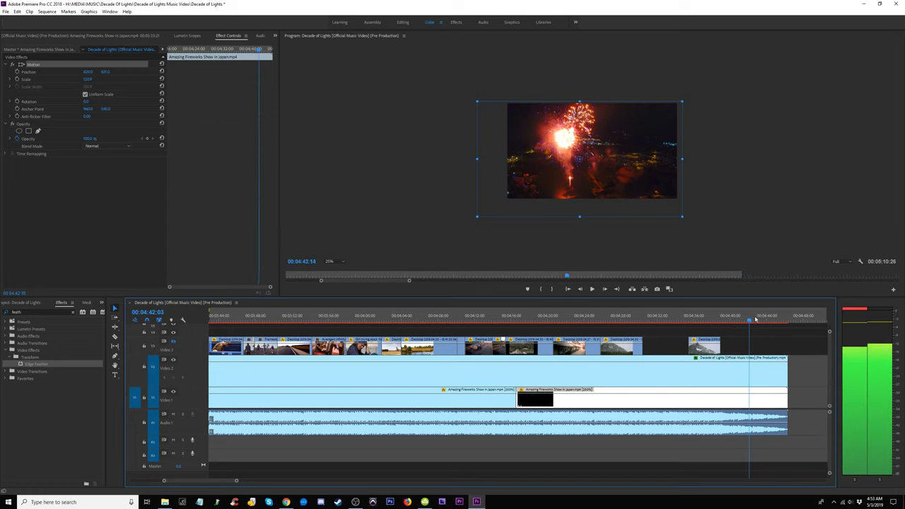
left_click(677, 321)
left_click_drag(677, 322, 597, 309)
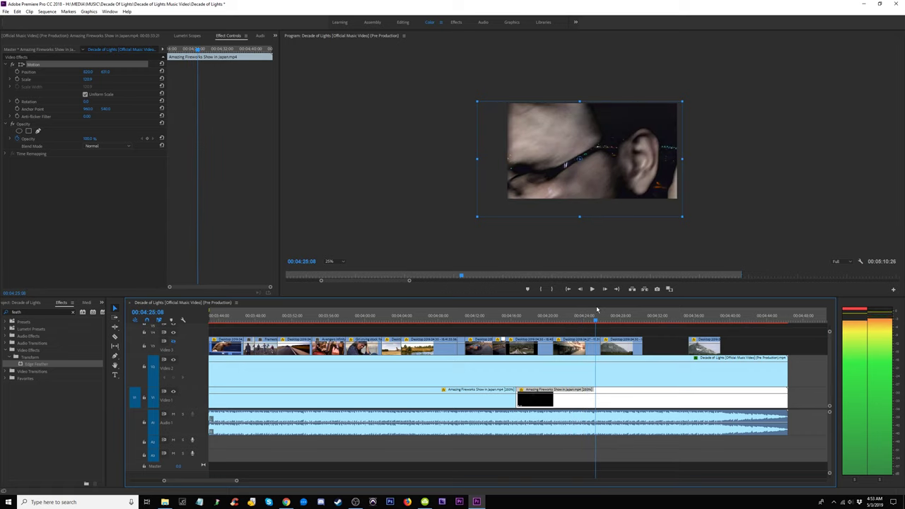
- Shrink the Video 2 face clip to about 112% and reposition it to about 1067, 604
left_click(607, 372)
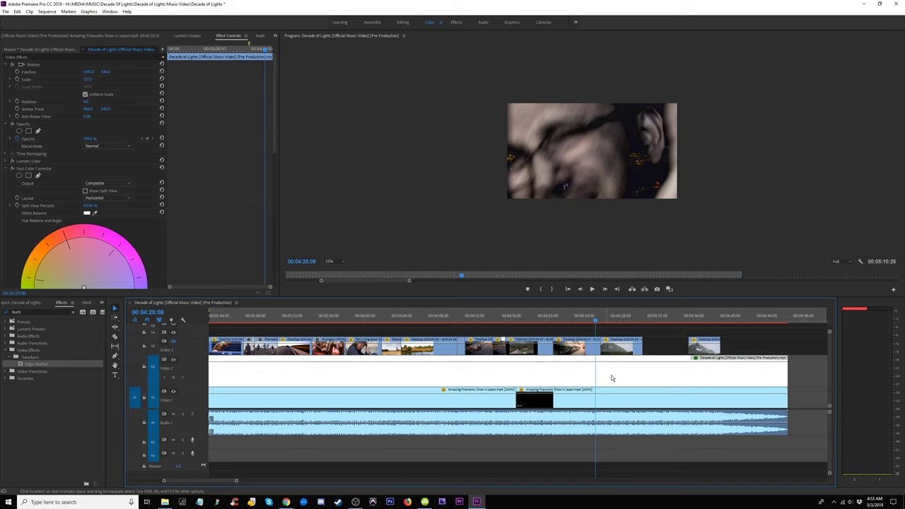
left_click(33, 65)
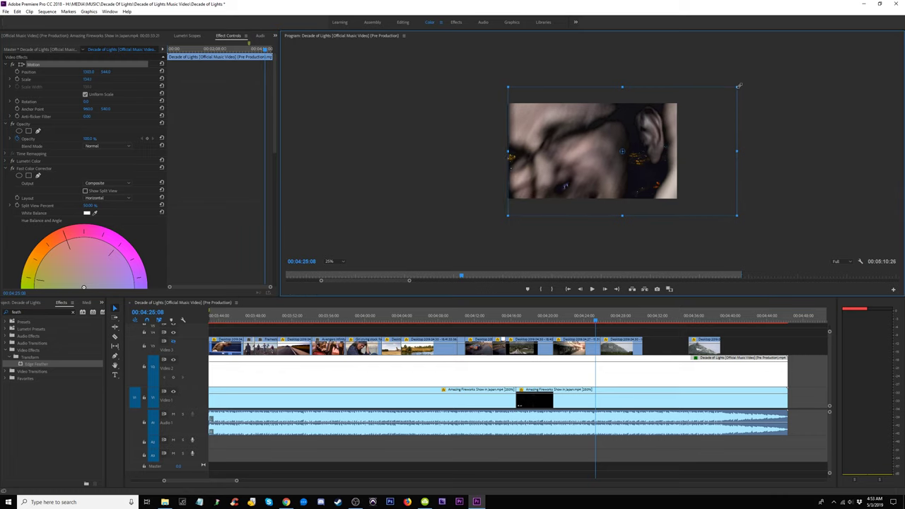
left_click_drag(741, 85, 696, 120)
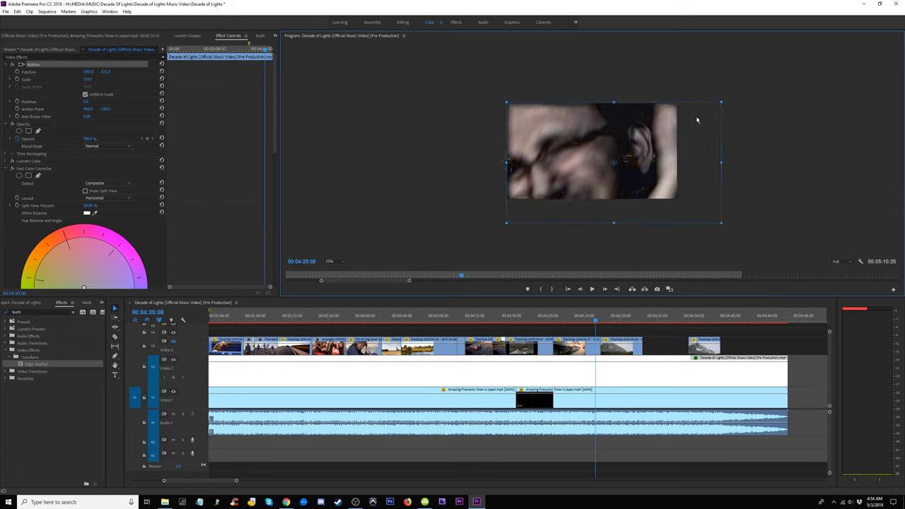
left_click_drag(657, 317, 661, 318)
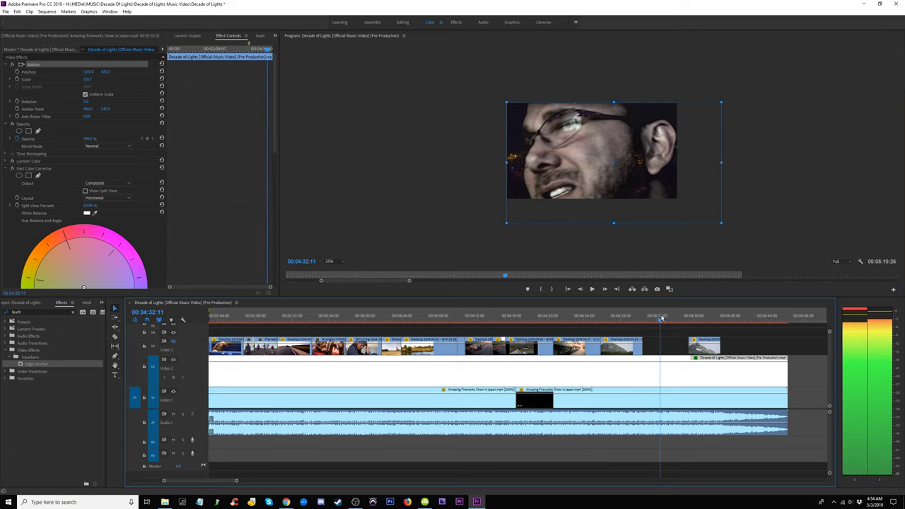
left_click_drag(724, 223, 677, 180)
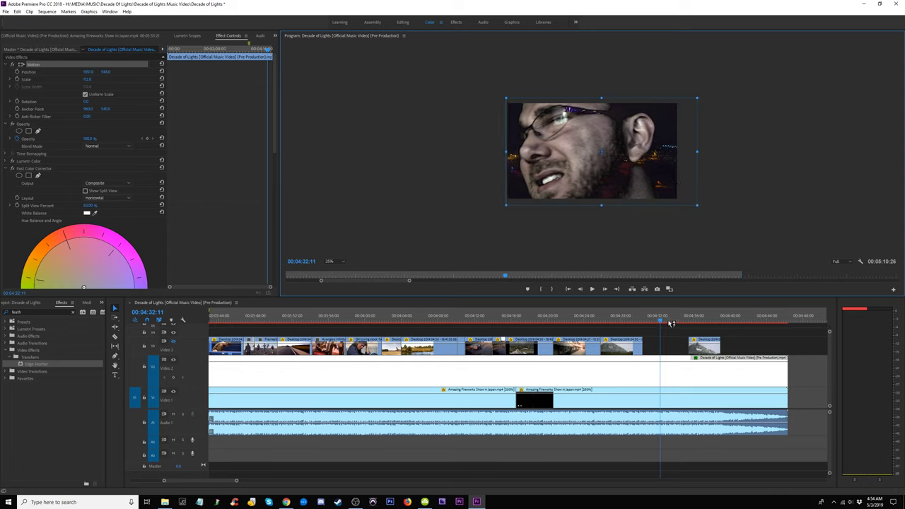
left_click_drag(618, 170, 618, 173)
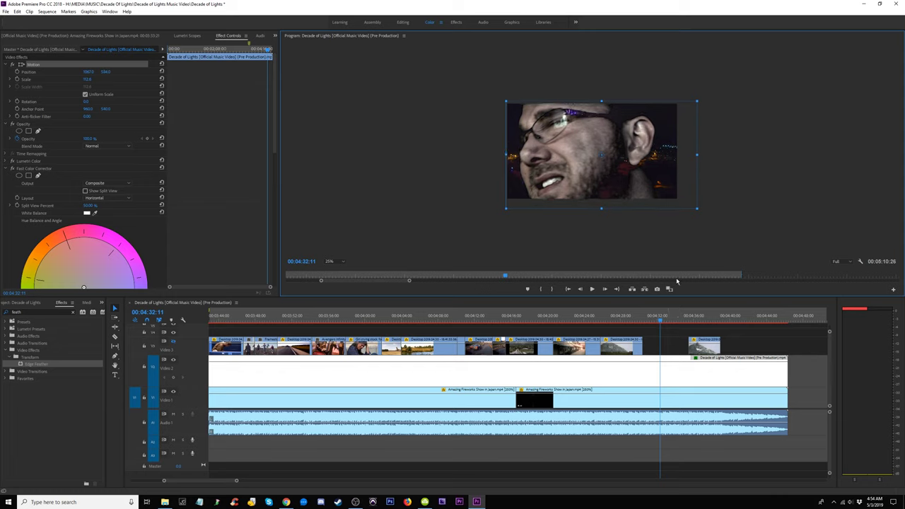
left_click(675, 323)
key("space")
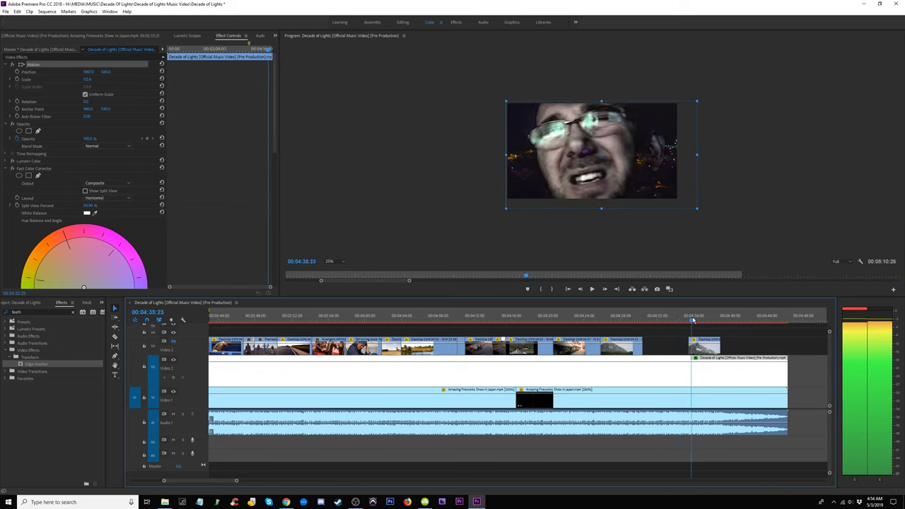
left_click_drag(632, 139, 632, 141)
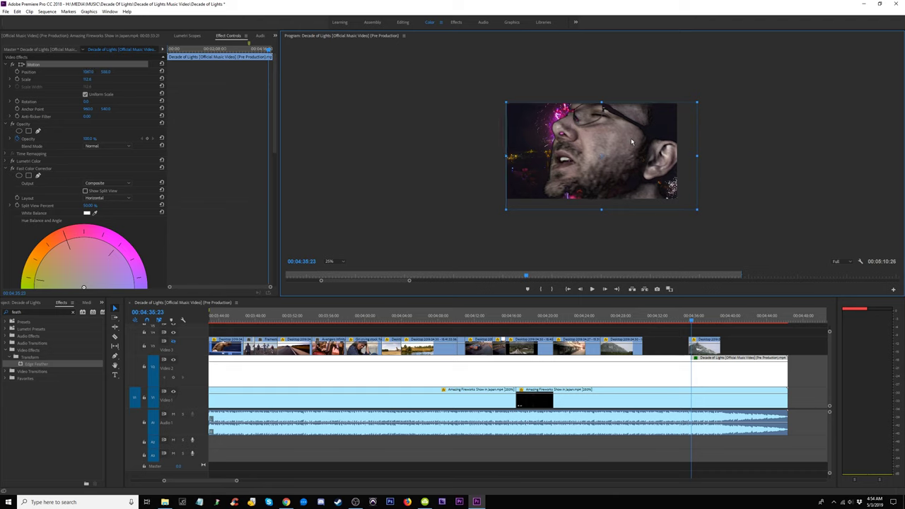
- Check the resized face against the fireworks around 00:04:41:14 and at earlier points back to 00:03:52:29
left_click_drag(707, 322, 745, 319)
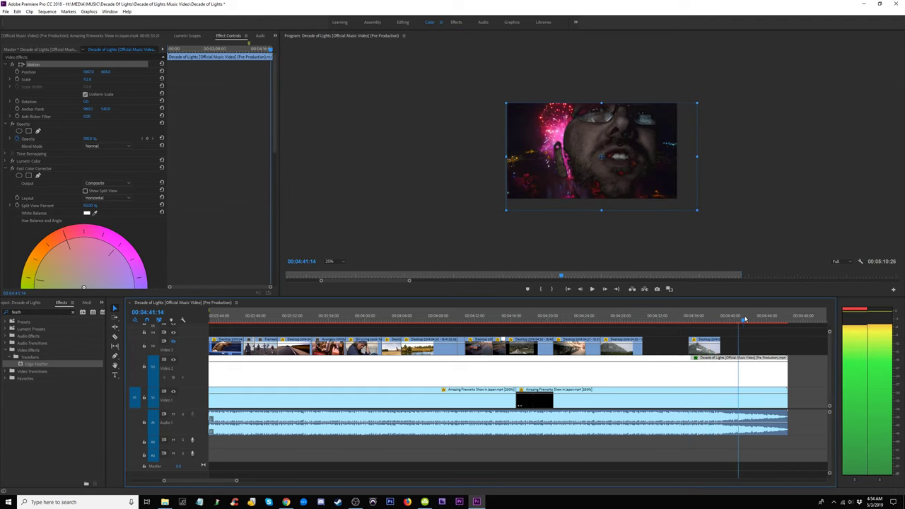
left_click(493, 317)
left_click(388, 315)
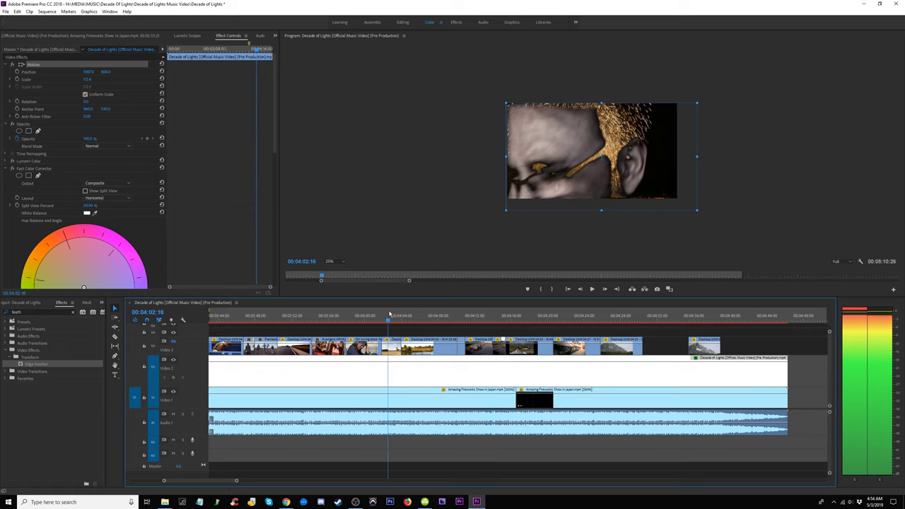
left_click(301, 315)
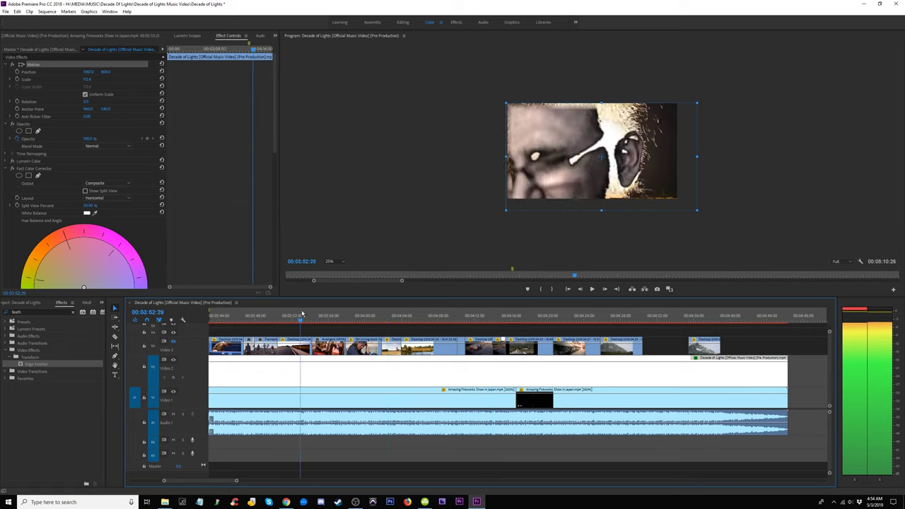
- Check the face at earlier points of the sequence and reset the Video 2 clip's motion to its default position and scale
left_click_drag(358, 314, 263, 319)
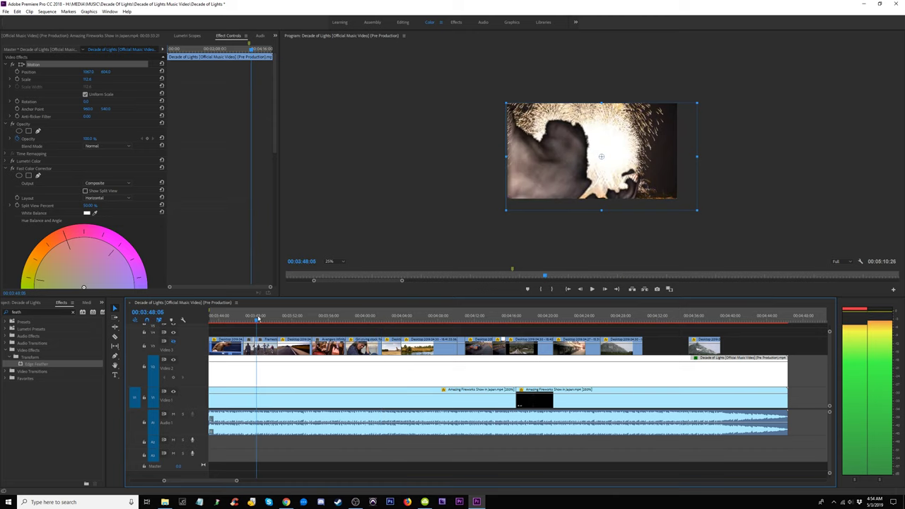
key("minus")
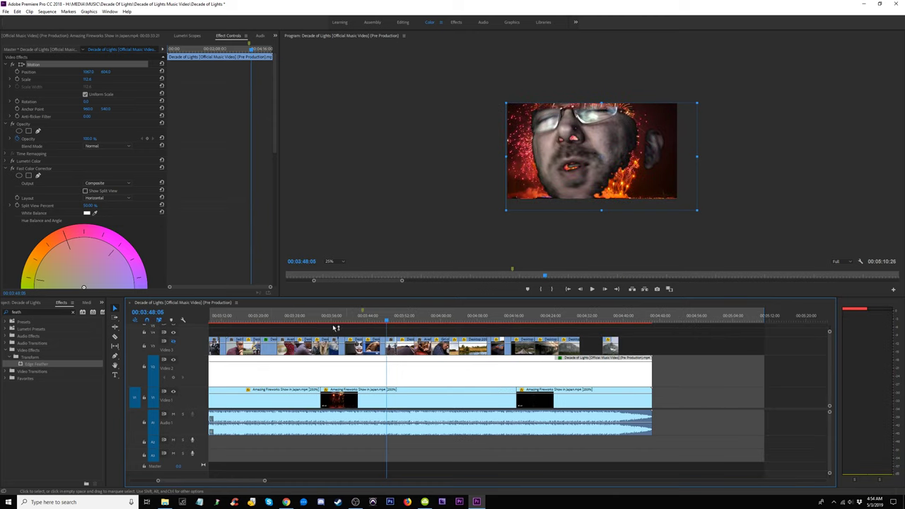
left_click(368, 319)
left_click(338, 321)
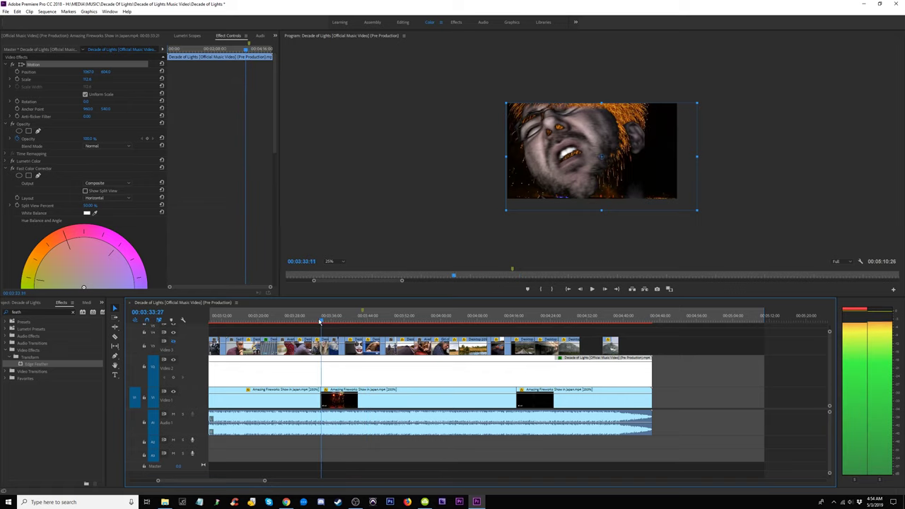
left_click(321, 321)
left_click_drag(308, 323, 233, 320)
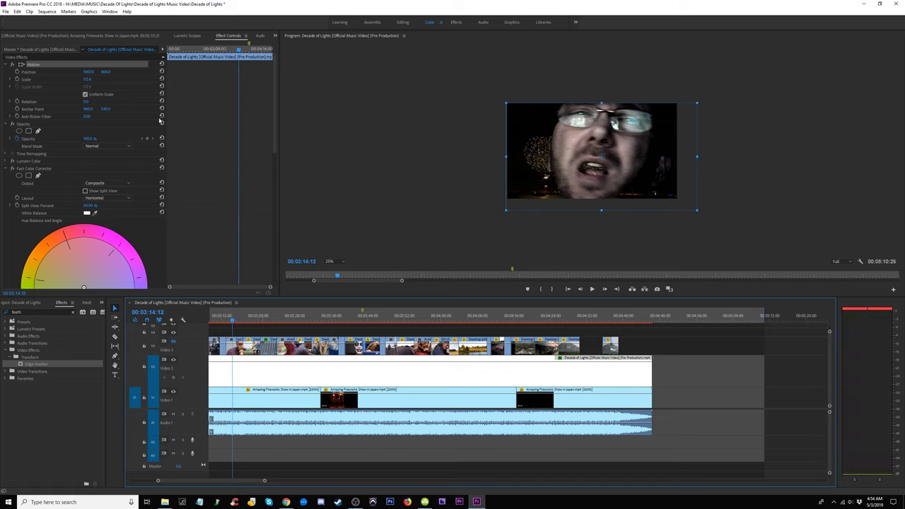
left_click(162, 63)
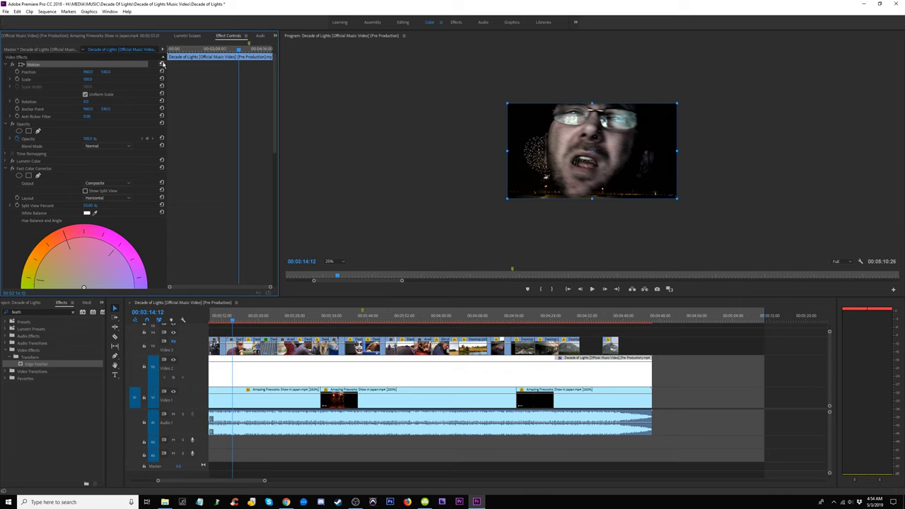
left_click_drag(236, 321, 269, 321)
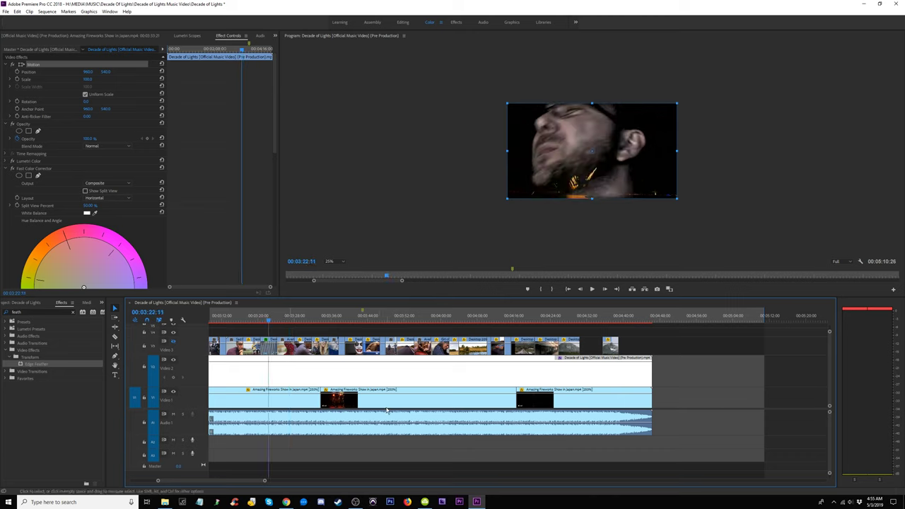
- Replace the first fireworks section's motion, opacity and time remapping attributes with those copied from the middle section
left_click(389, 402)
right_click(352, 401)
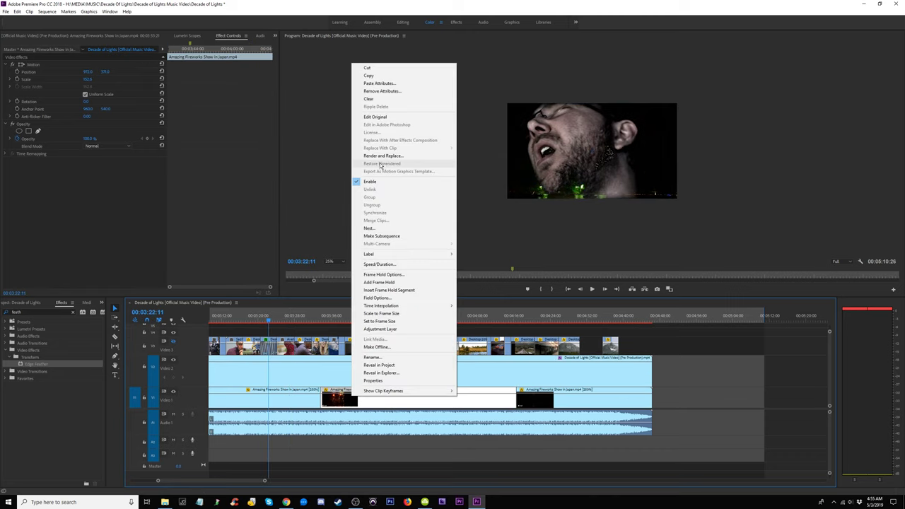
left_click(375, 79)
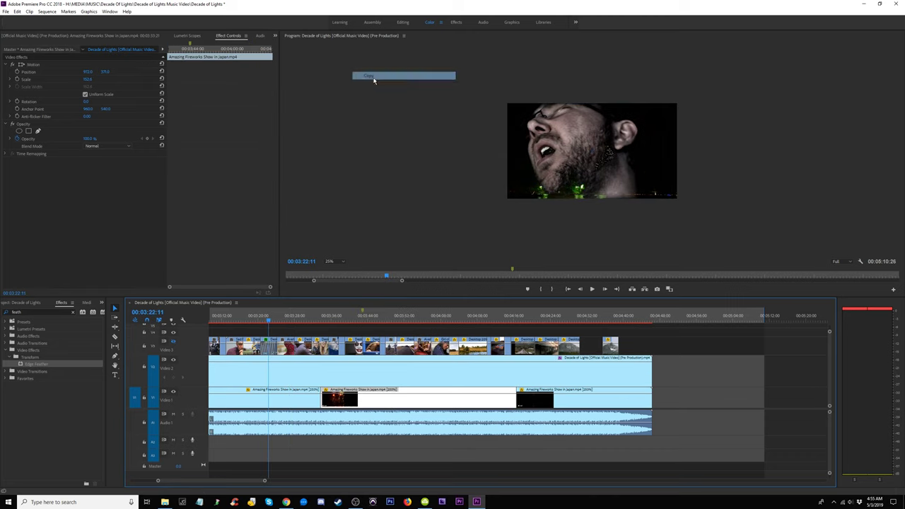
left_click(281, 401)
right_click(282, 401)
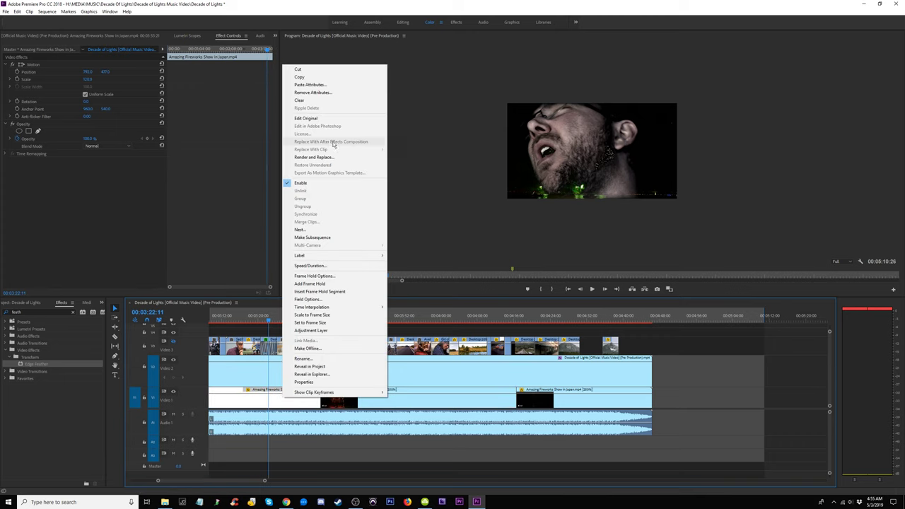
left_click(341, 102)
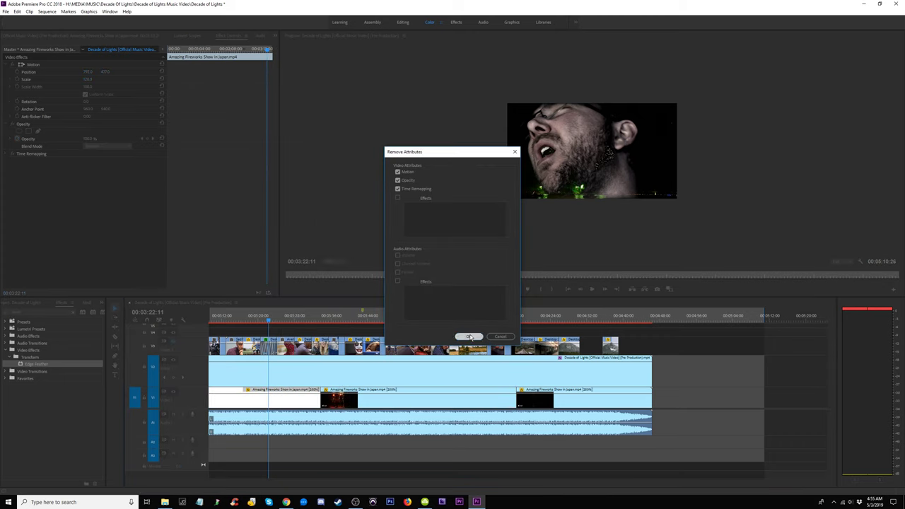
left_click(469, 337)
right_click(285, 401)
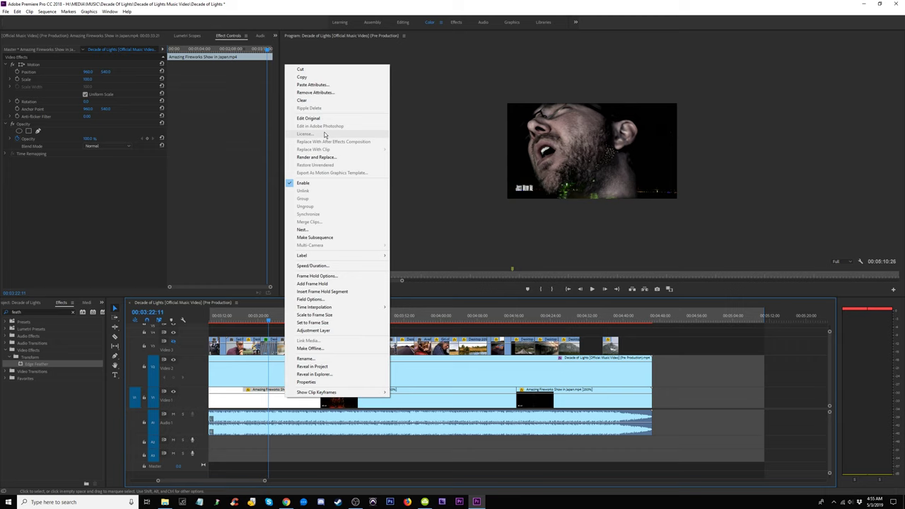
left_click(317, 89)
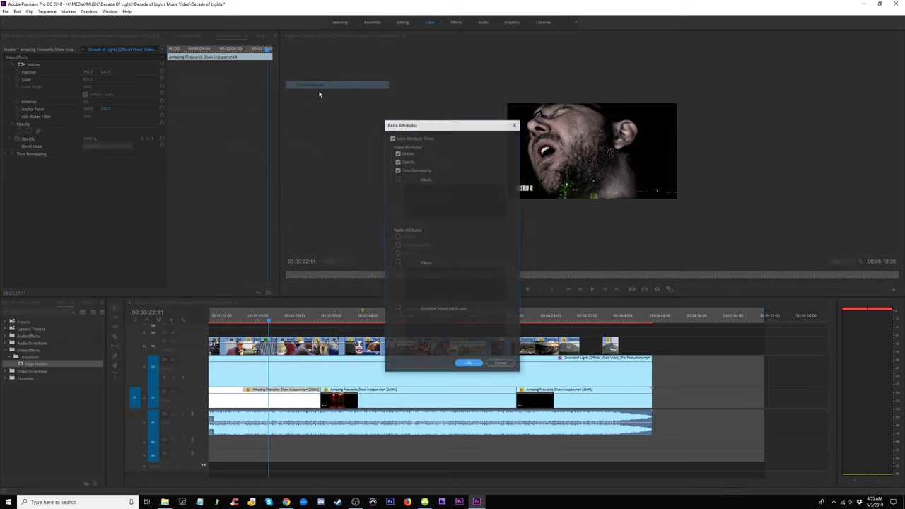
left_click(471, 363)
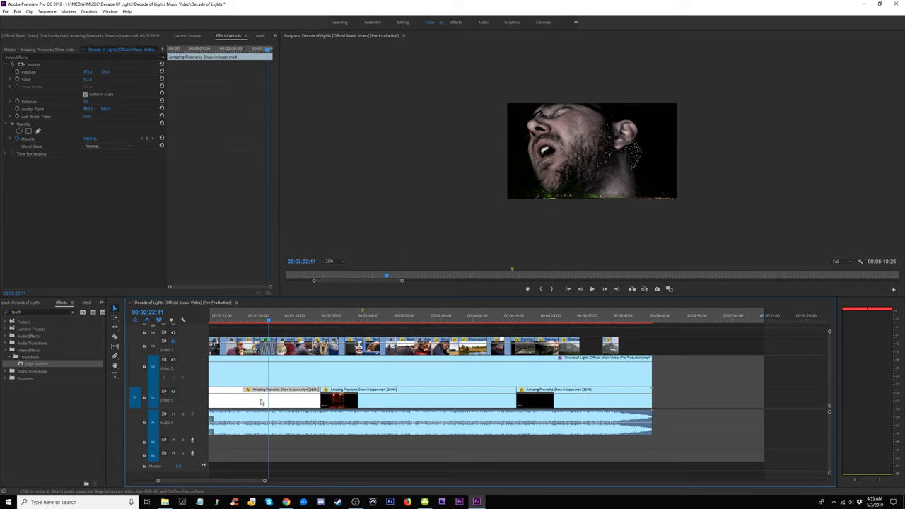
- Review the composite at 50% preview size and lower the middle fireworks section to about 972, 434
left_click_drag(289, 317, 365, 330)
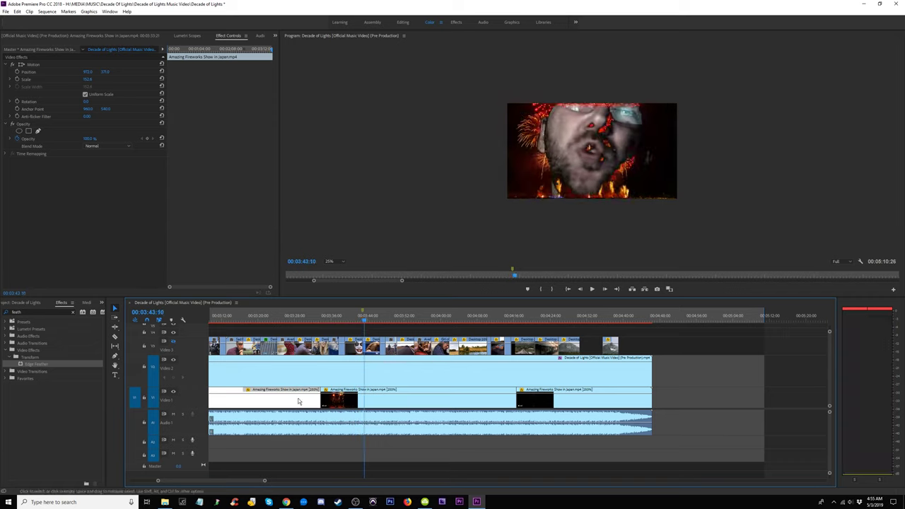
left_click(337, 261)
left_click(342, 295)
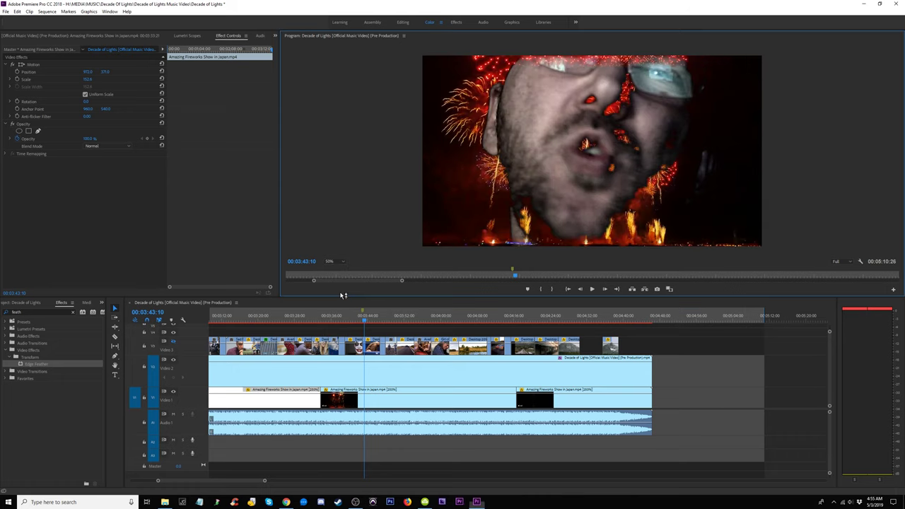
left_click(406, 404)
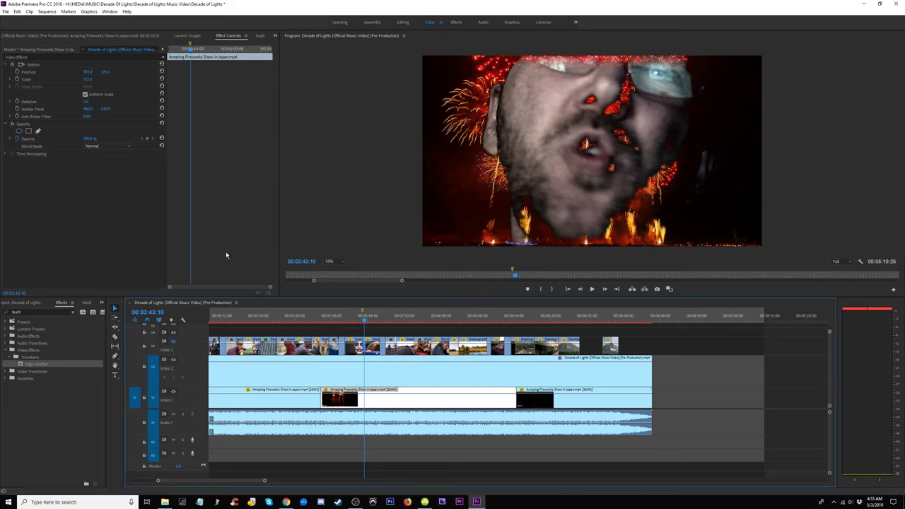
left_click(493, 322)
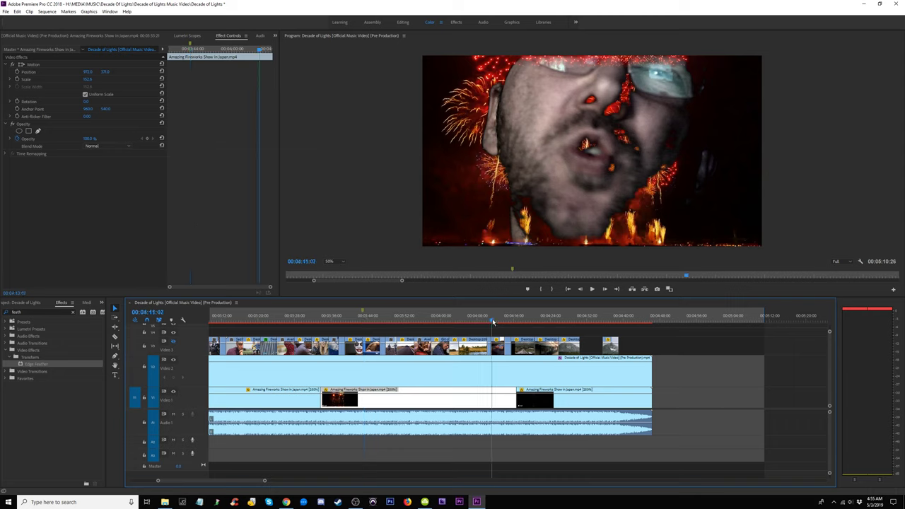
key("space")
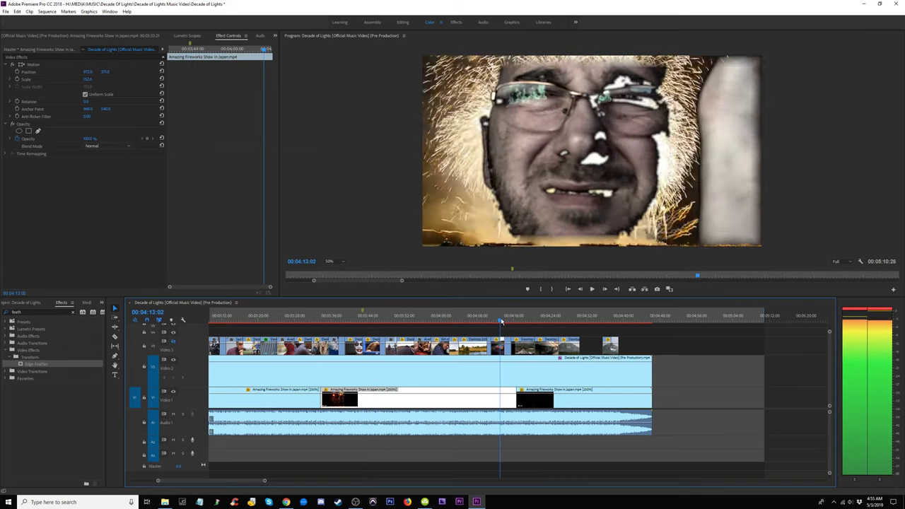
left_click(463, 320)
left_click(450, 320)
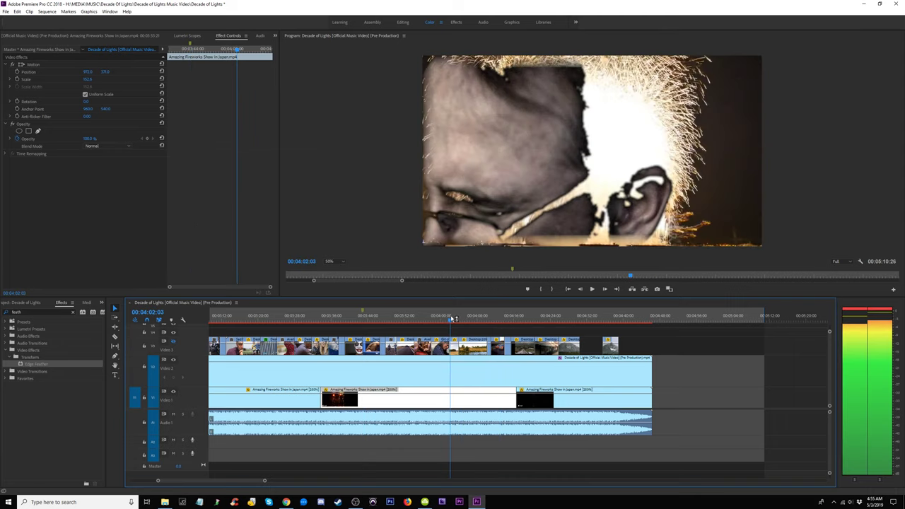
left_click_drag(451, 319, 439, 322)
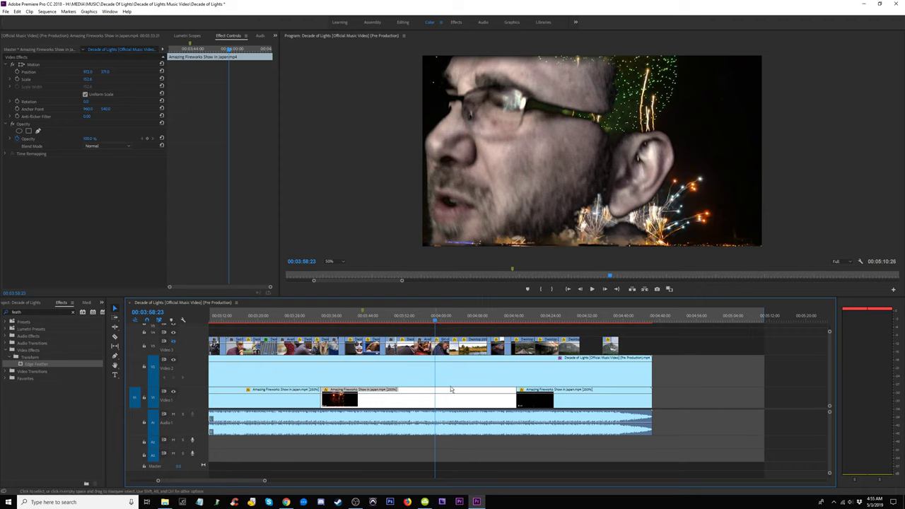
left_click(95, 79)
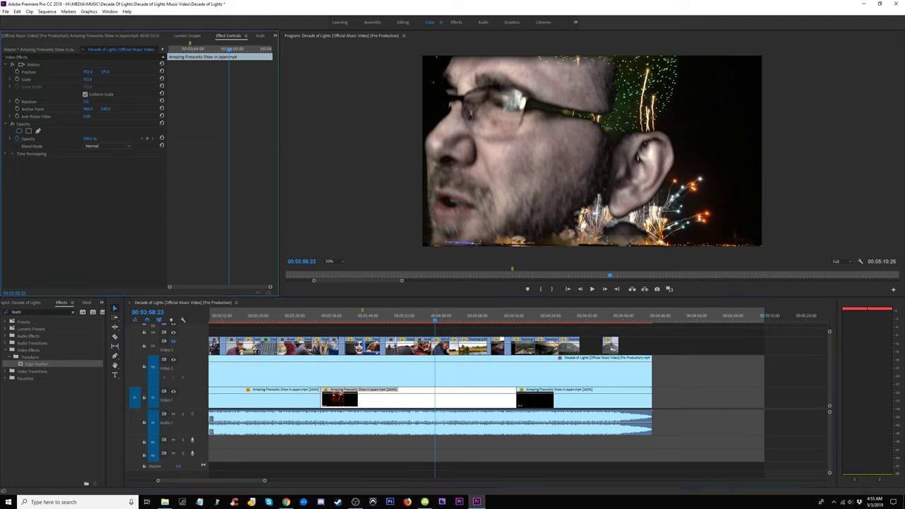
left_click_drag(104, 71, 148, 71)
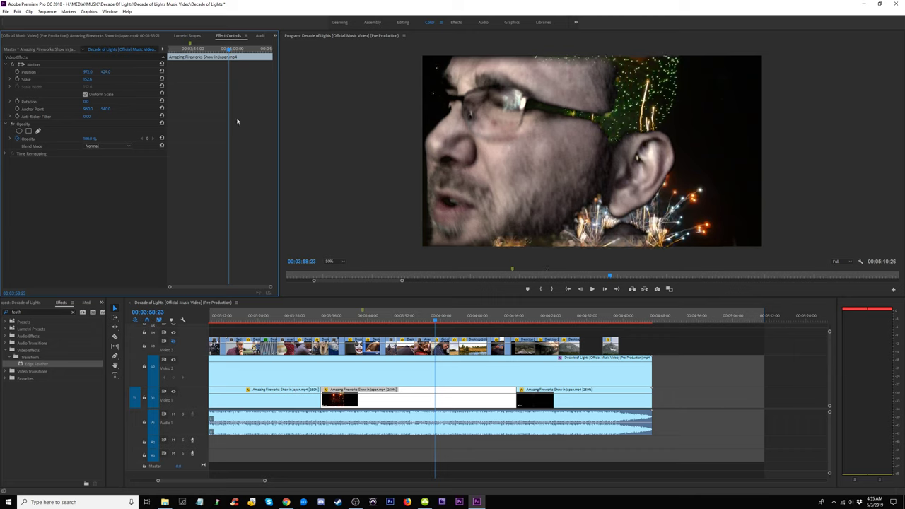
- Save the project and hide the Video 2 face track to review the middle fireworks section alone at 25% preview size
left_click(343, 261)
left_click(336, 280)
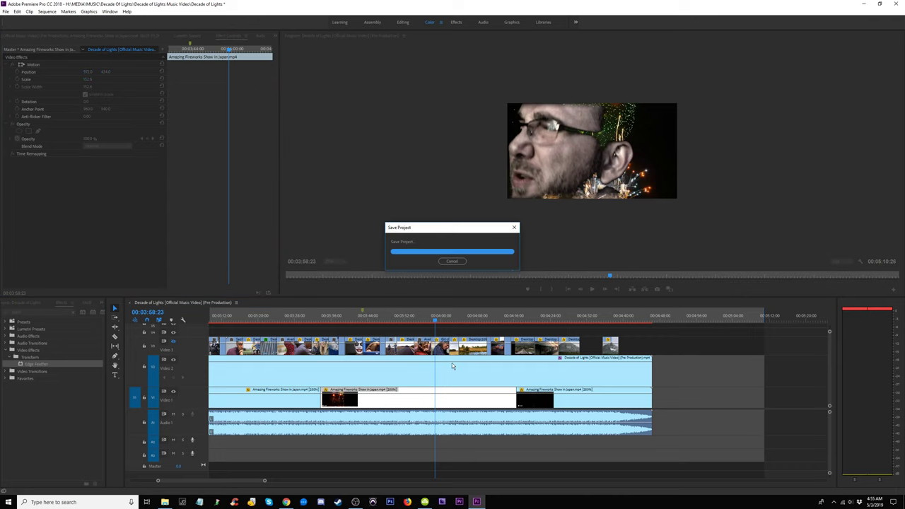
left_click(33, 65)
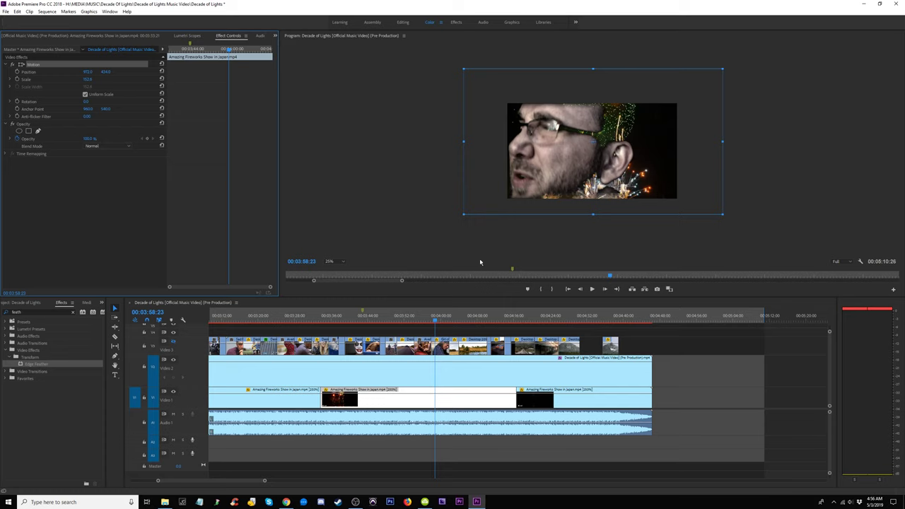
left_click(173, 360)
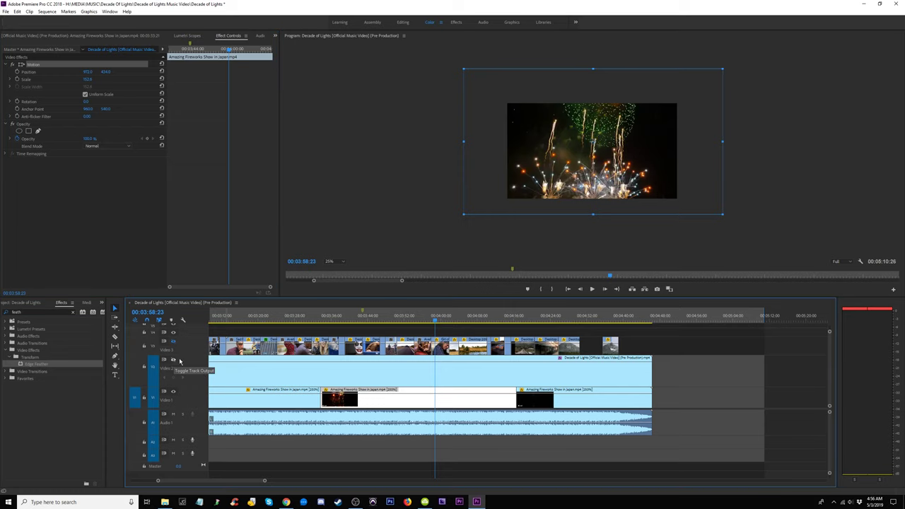
key("space")
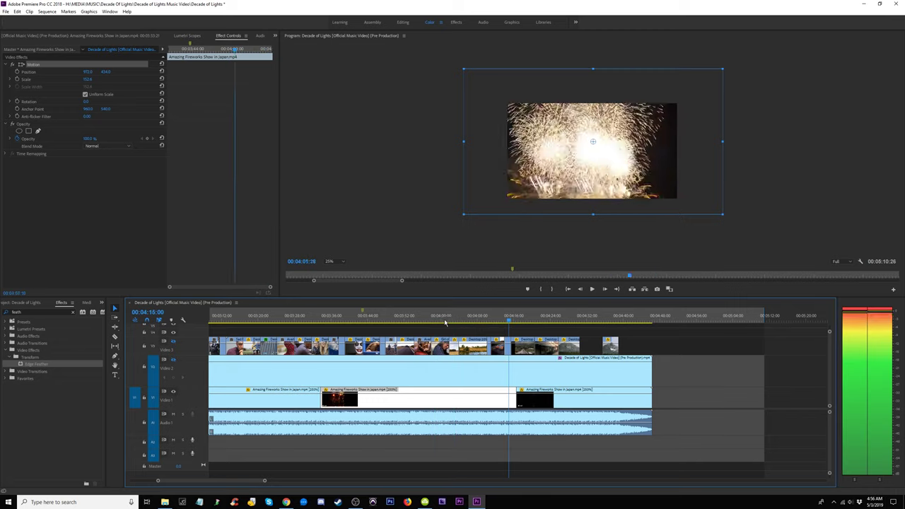
left_click(417, 322)
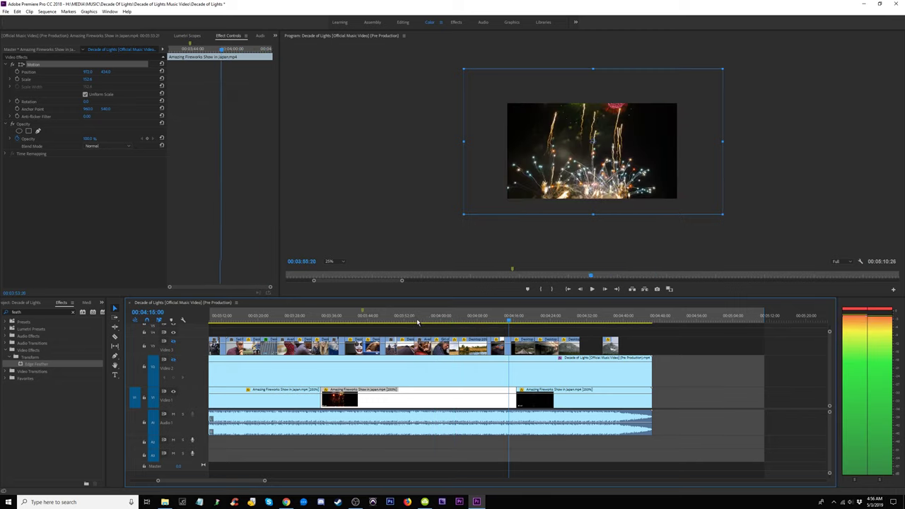
left_click_drag(418, 323, 322, 322)
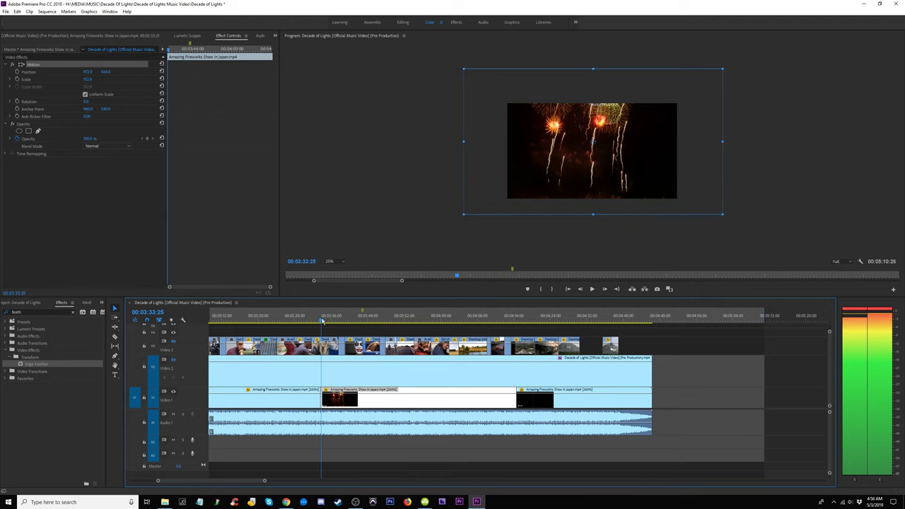
- Clear the first fireworks section's attributes and paste the middle section's updated motion, opacity and time remapping onto it
right_click(339, 401)
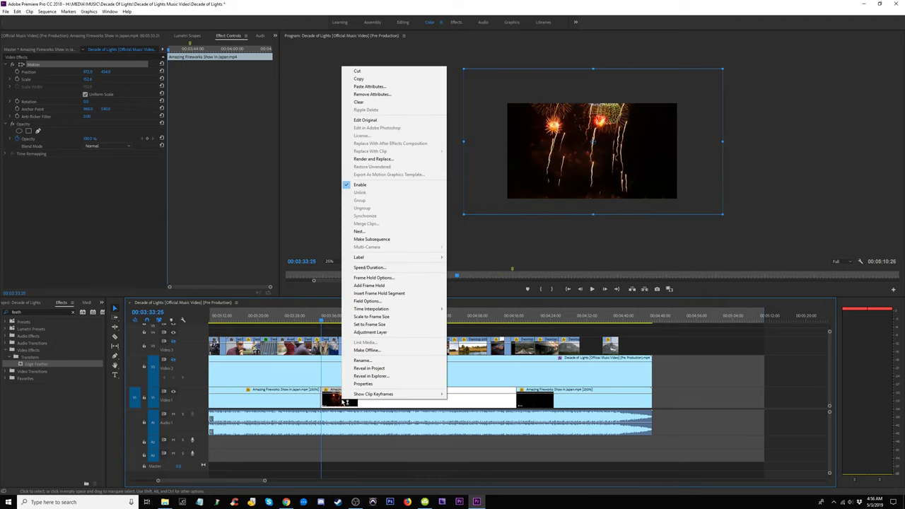
left_click(360, 75)
left_click(285, 323)
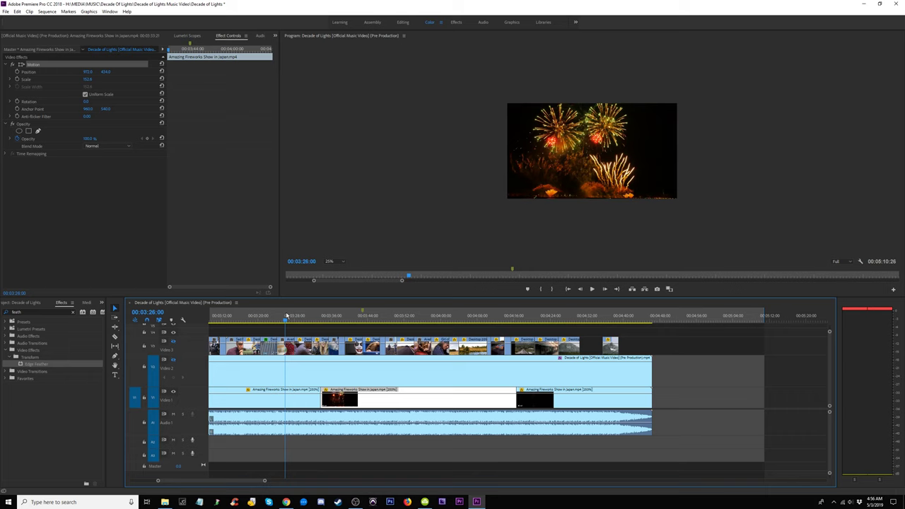
right_click(269, 400)
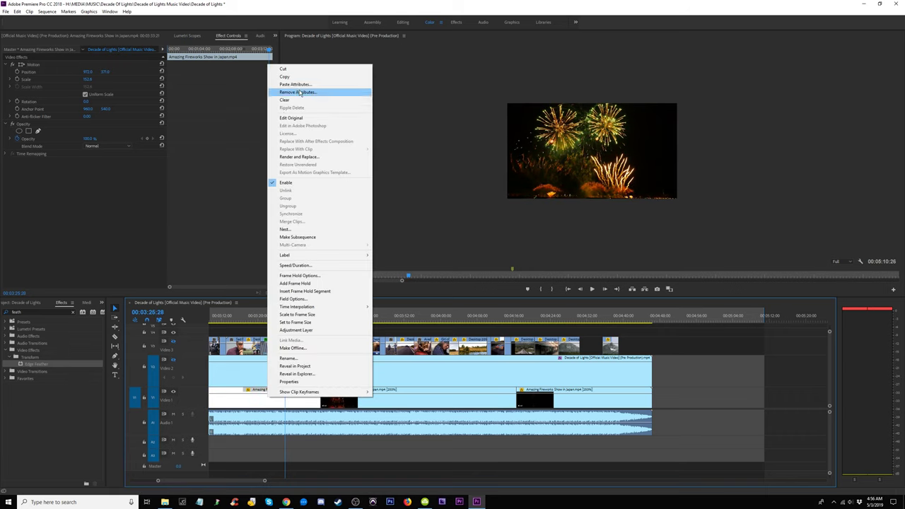
left_click(292, 92)
left_click(468, 337)
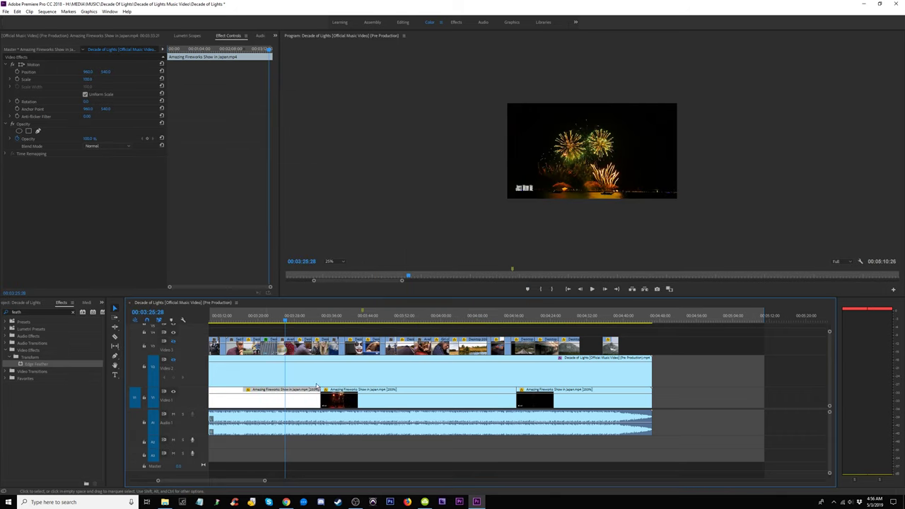
right_click(261, 403)
left_click(291, 85)
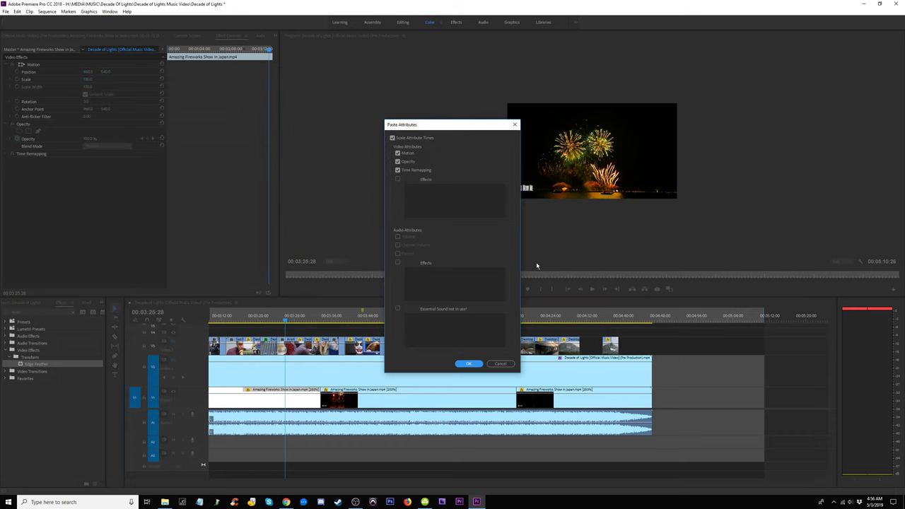
left_click(467, 364)
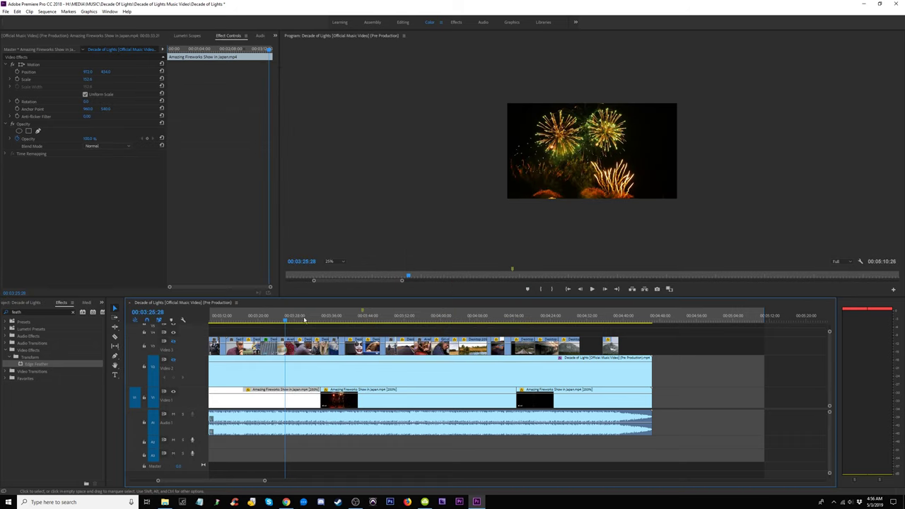
mouse_move(305, 321)
left_mouse_down()
mouse_move(330, 323)
mouse_move(165, 326)
mouse_move(309, 322)
left_mouse_up()
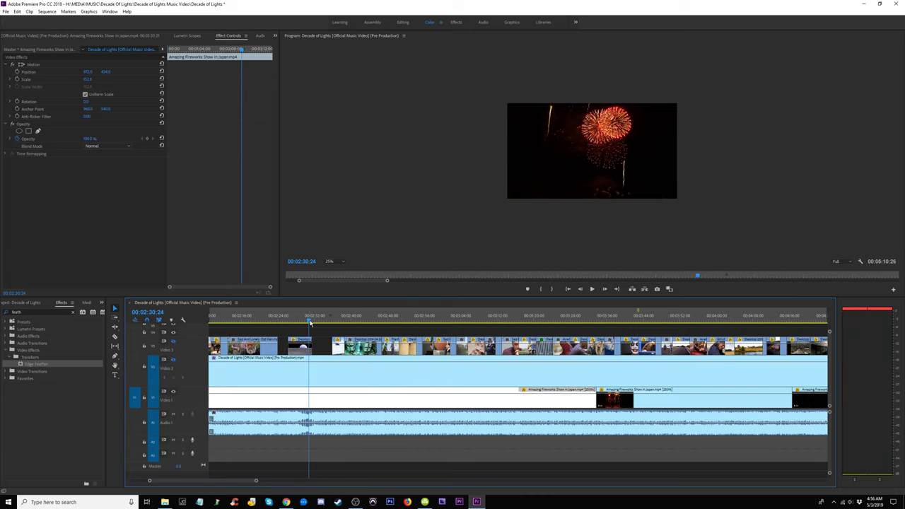
- Play and scrub through the first fireworks section at several points to check its framing and bursts
key("backslash")
key("space")
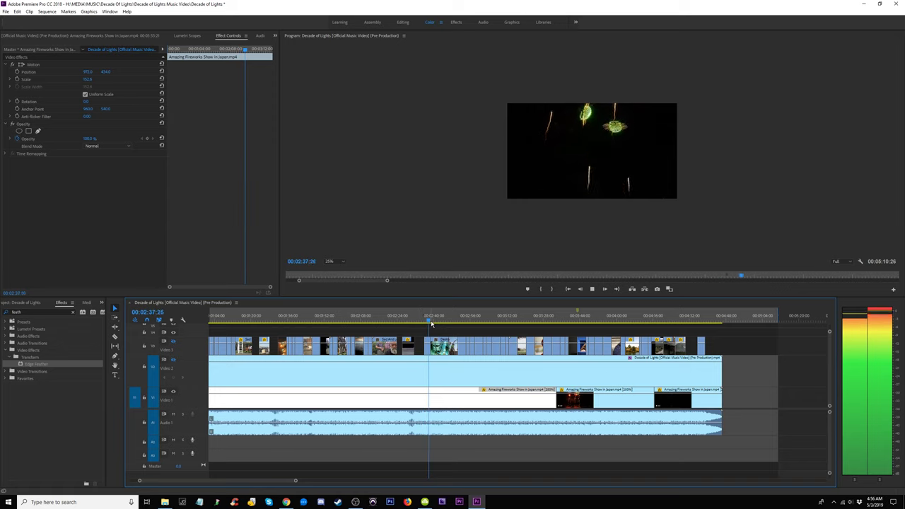
left_click_drag(431, 322, 318, 322)
key("minus")
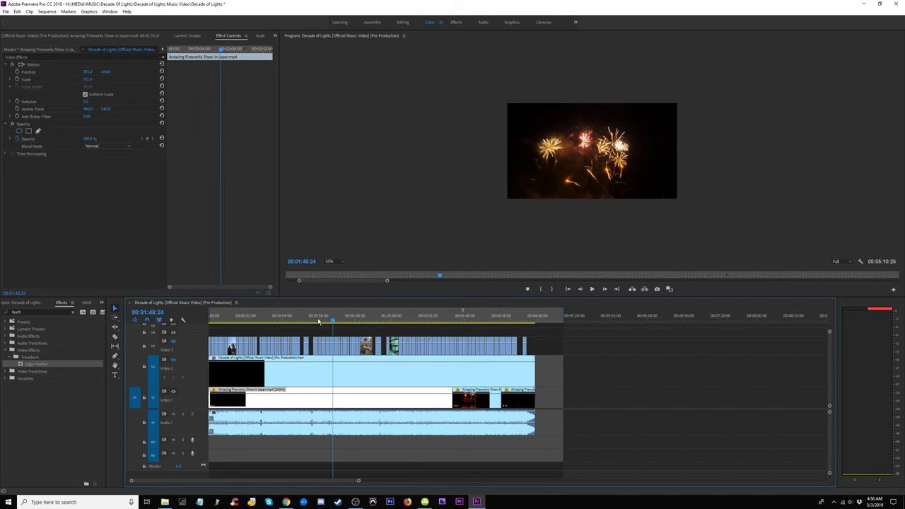
key("equal")
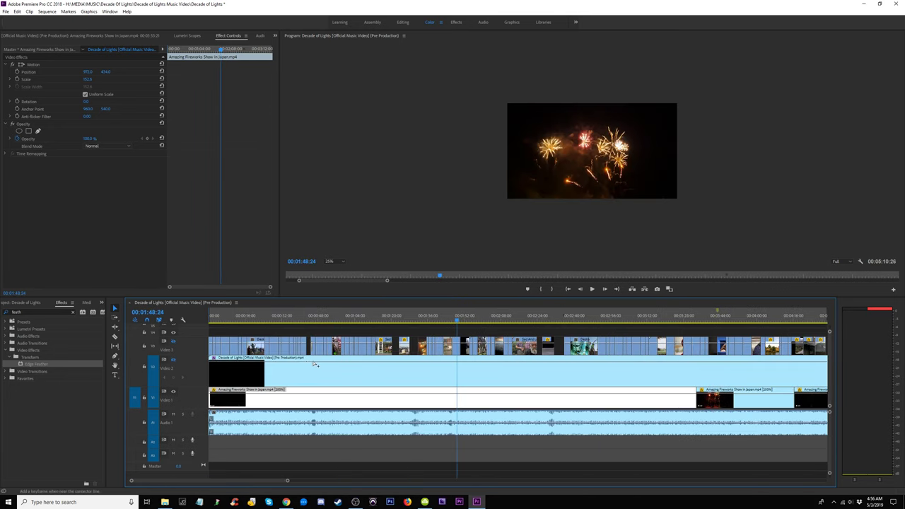
key("space")
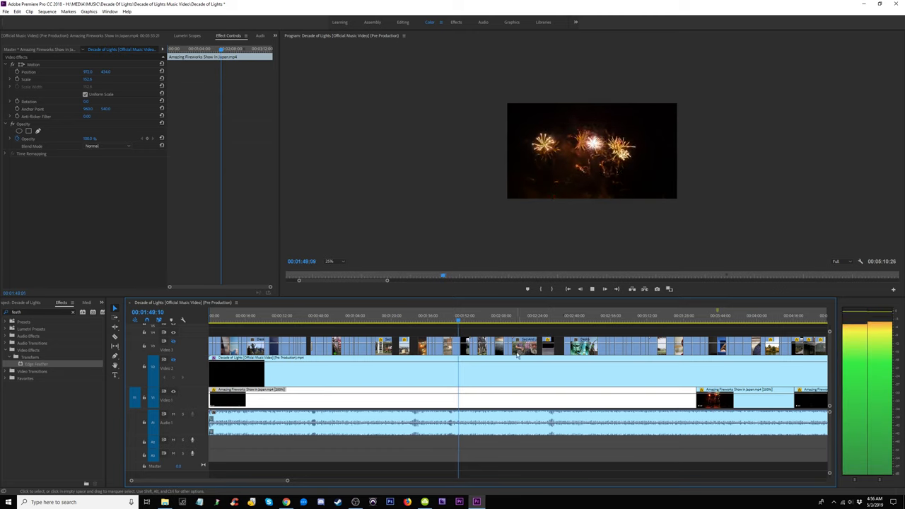
key("space")
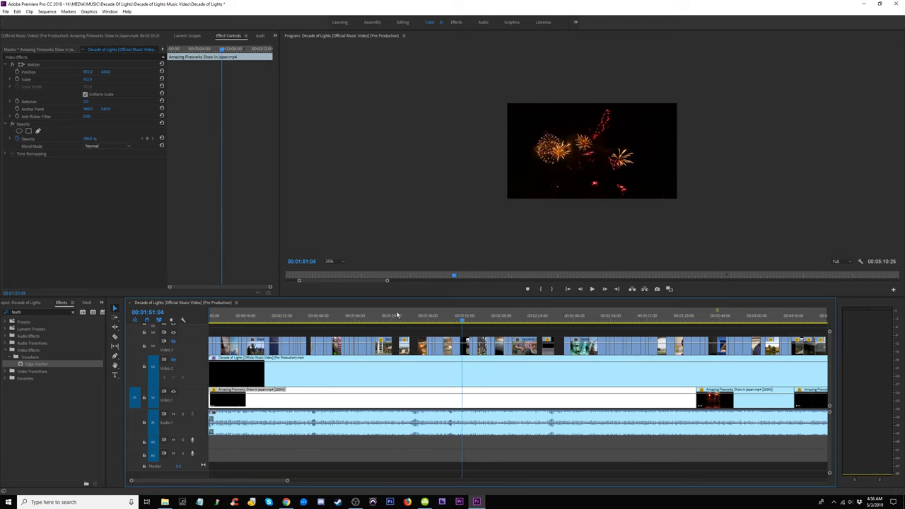
left_click(327, 316)
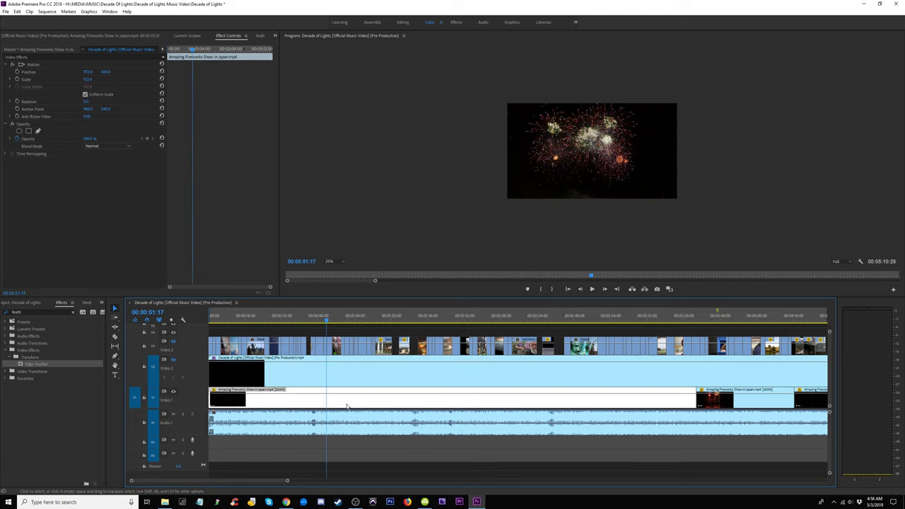
right_click(409, 405)
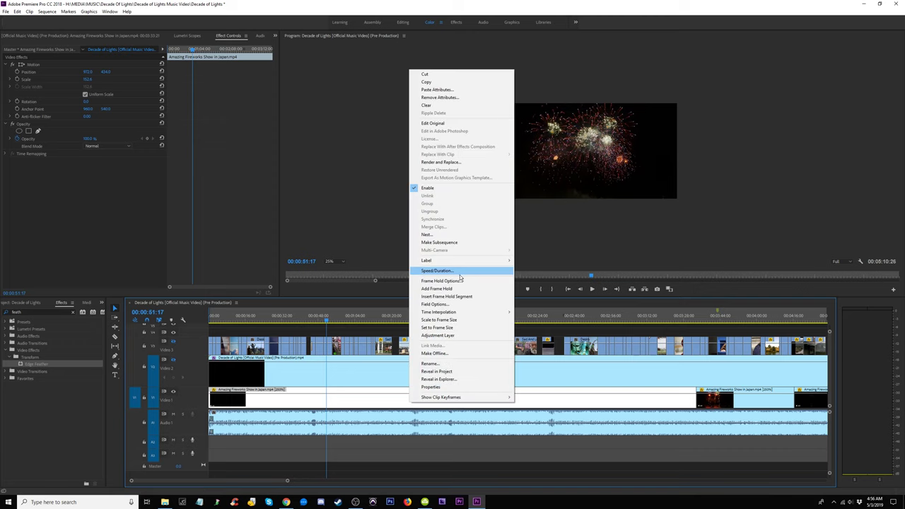
key("Escape")
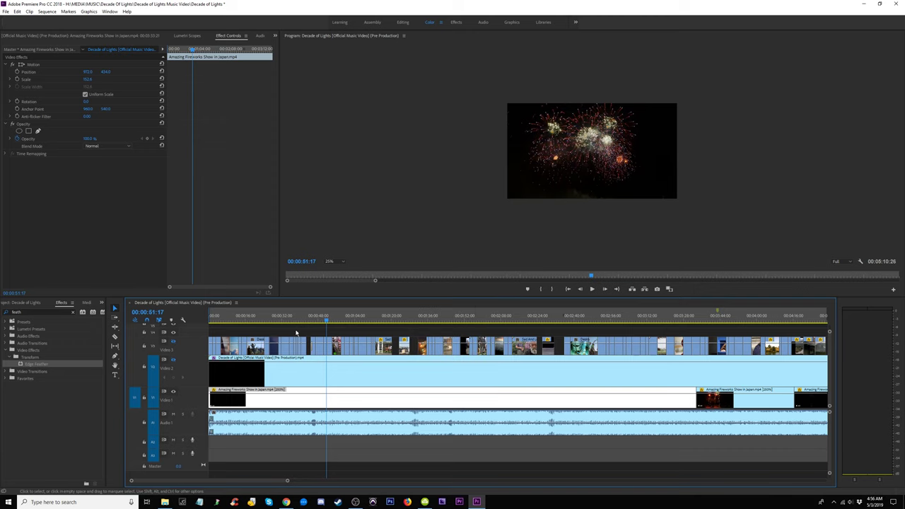
left_click(224, 317)
key("space")
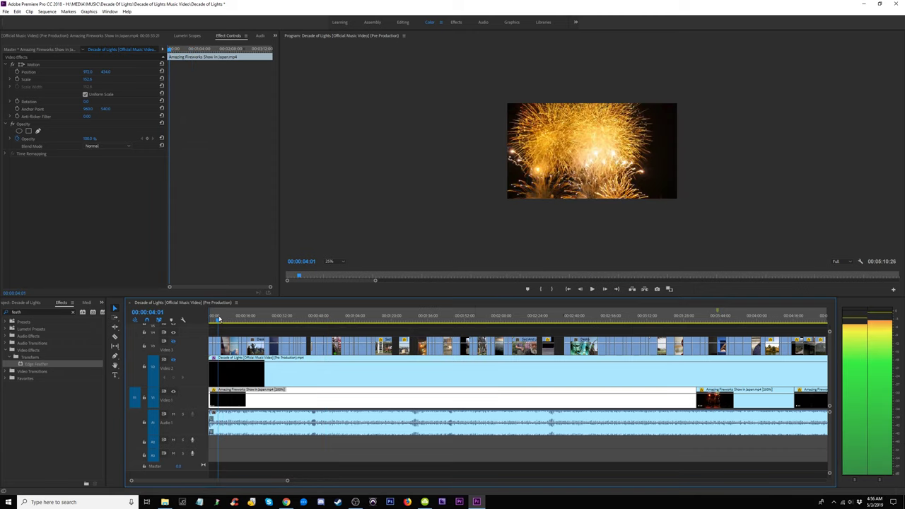
mouse_move(394, 312)
left_mouse_down()
mouse_move(299, 320)
mouse_move(401, 322)
left_mouse_up()
left_click(437, 317)
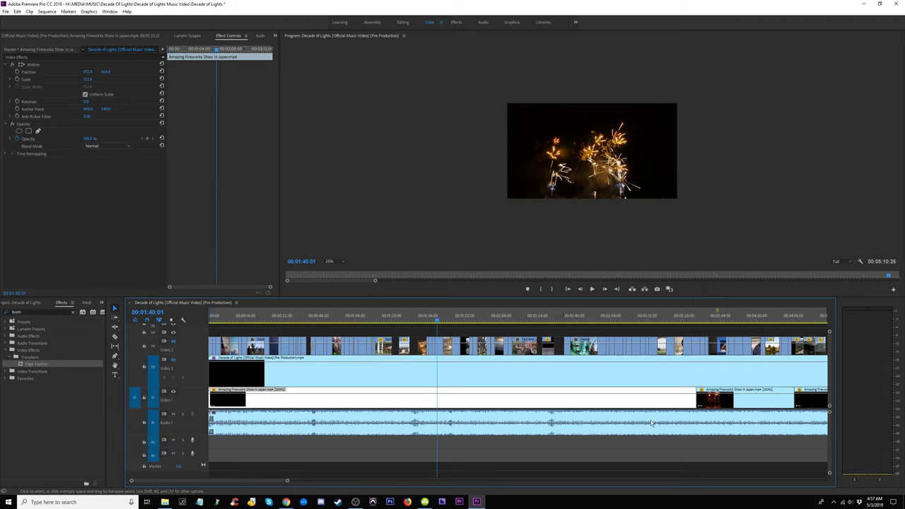
- Shorten the first fireworks section to about 00:01:05, extend the middle section's start back to about 00:01:20, and review its bursts
left_click_drag(692, 403, 358, 403)
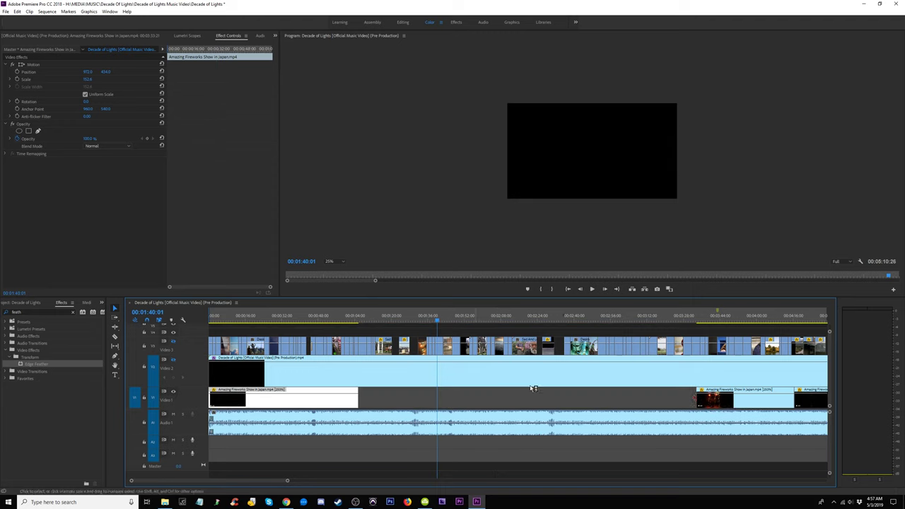
left_click_drag(698, 400, 393, 399)
left_click(396, 317)
key("space")
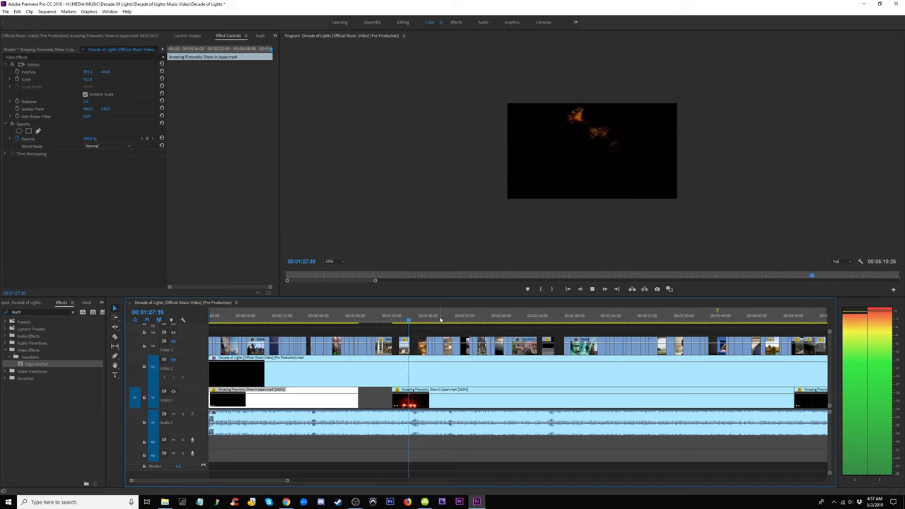
left_click(440, 318)
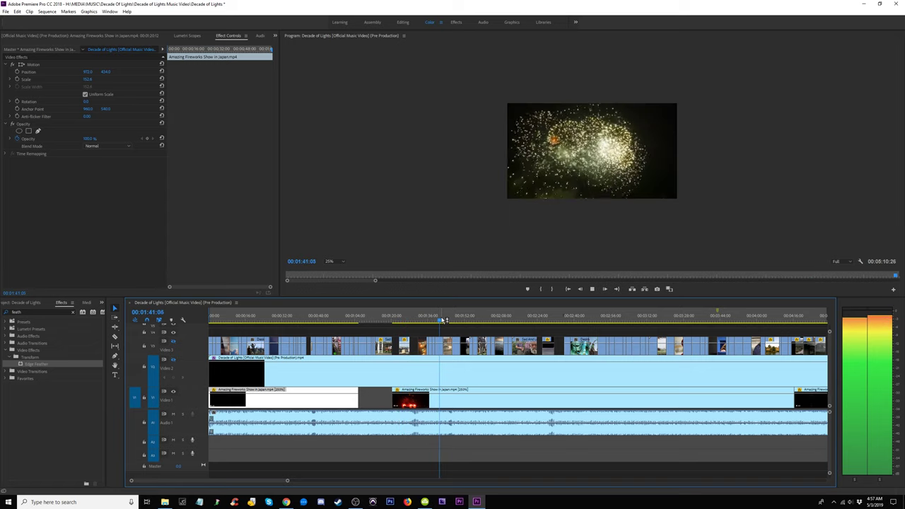
left_click_drag(440, 320, 419, 328)
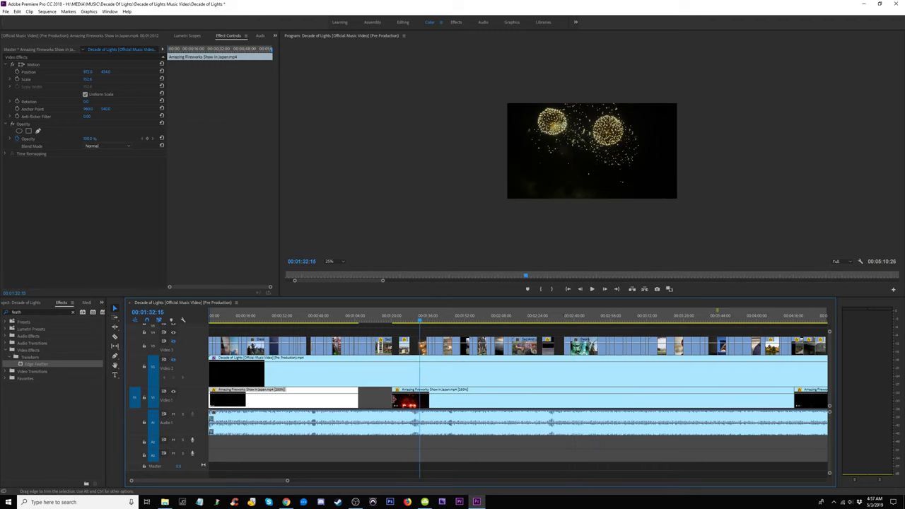
- Trim the middle fireworks section's start to about 00:01:52, extend the first section to about 00:01:34, and review its ending
left_click_drag(394, 398, 465, 398)
left_click_drag(359, 394, 423, 394)
left_click(330, 315)
key("space")
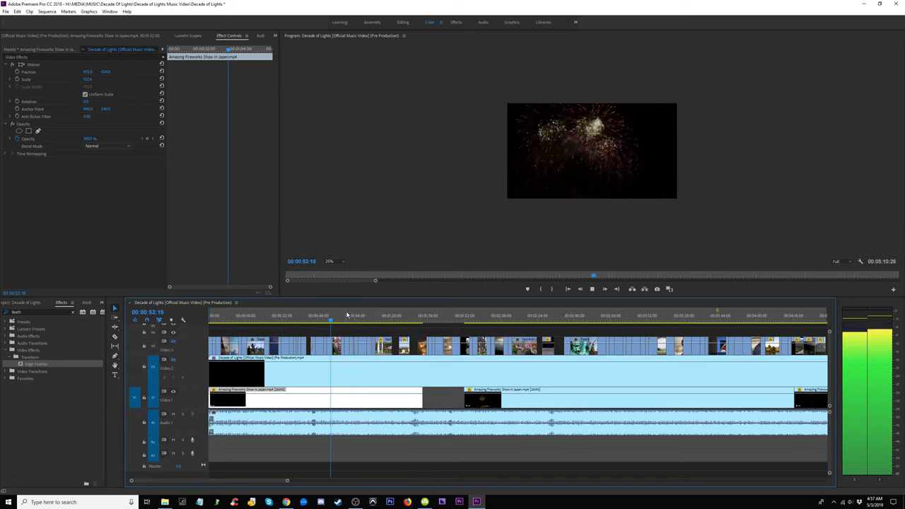
left_click_drag(372, 315, 414, 321)
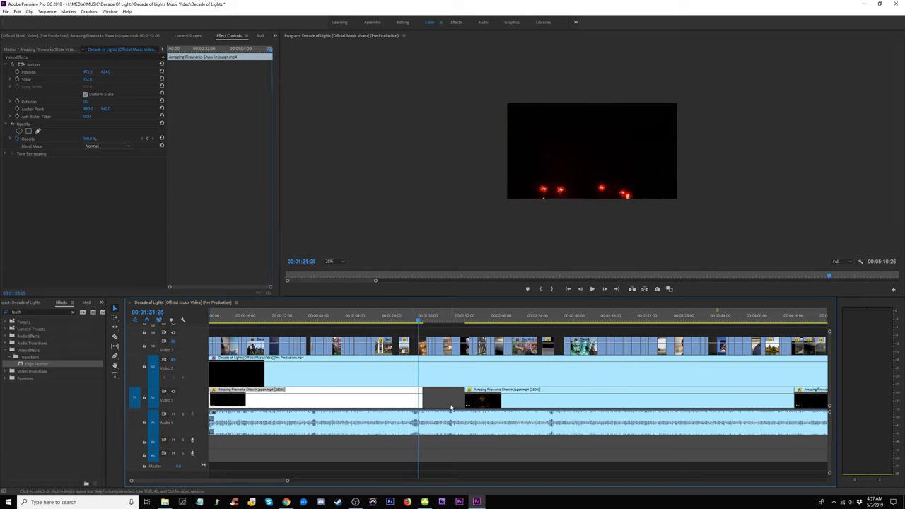
key("space")
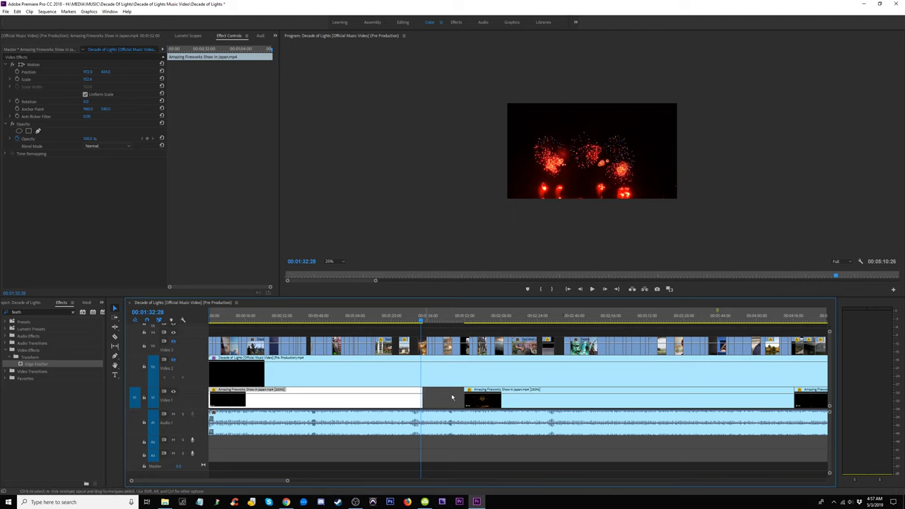
- Extend the middle fireworks section's start back to the first section's end at about 00:01:34 and review the cut
left_click_drag(460, 400, 424, 401)
key("space")
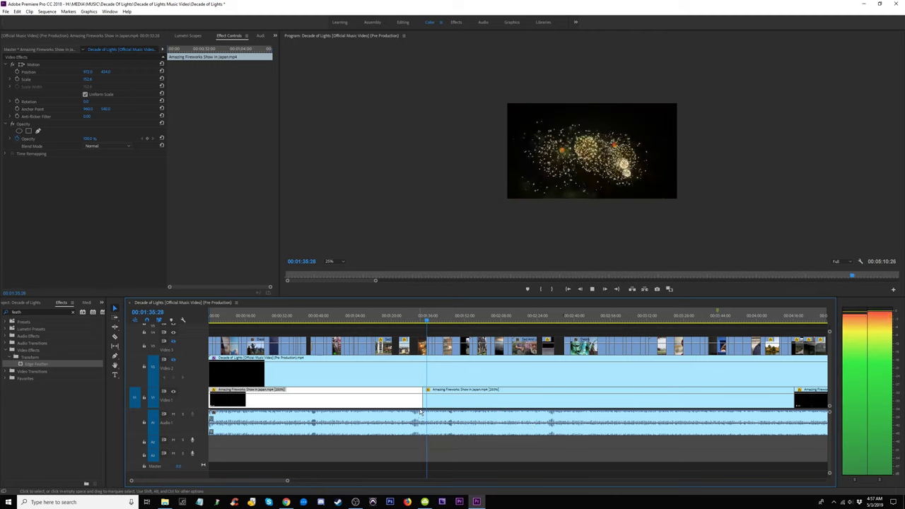
key("equal")
key("equal")
left_click(484, 321)
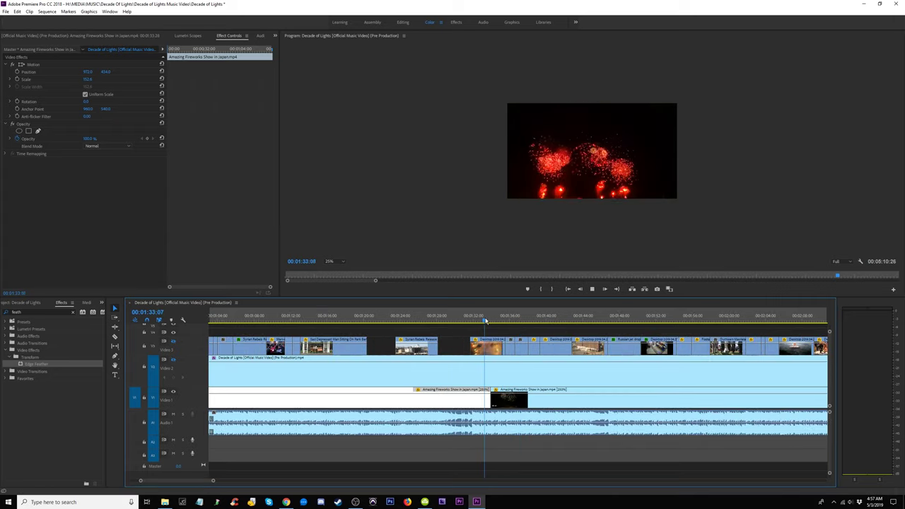
key("space")
key("equal")
scroll(527, 423, "up", 2)
key("space")
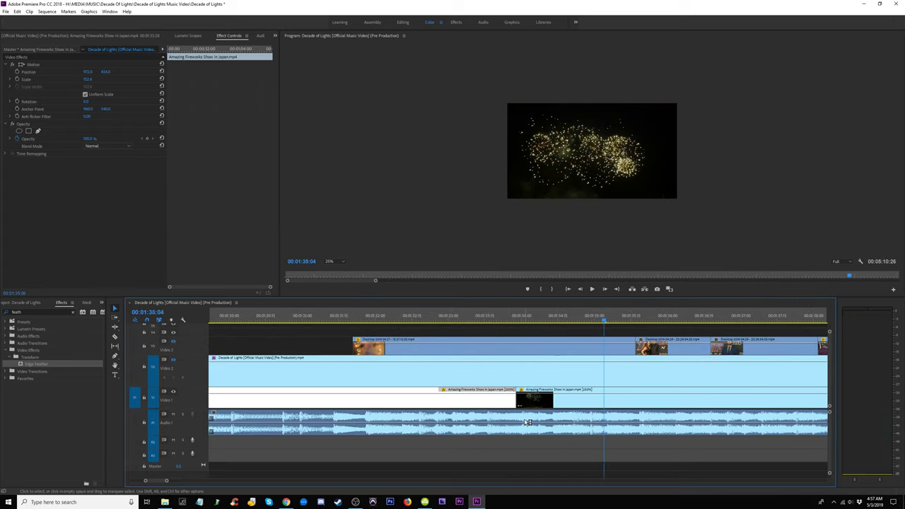
- Shift the cut between the first and middle fireworks sections to about 00:01:35:04 and play across it
left_click_drag(518, 401, 604, 397)
left_click(507, 317)
key("space")
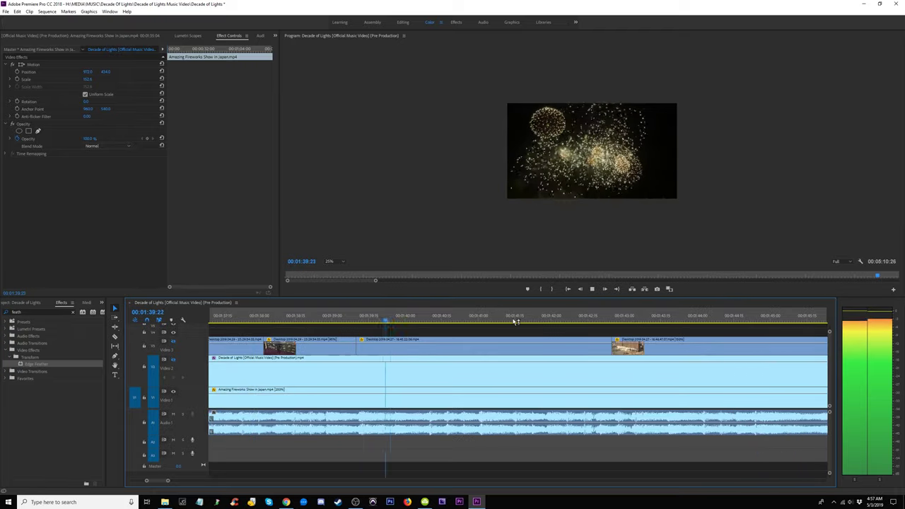
key("minus")
key("minus")
left_click(322, 317)
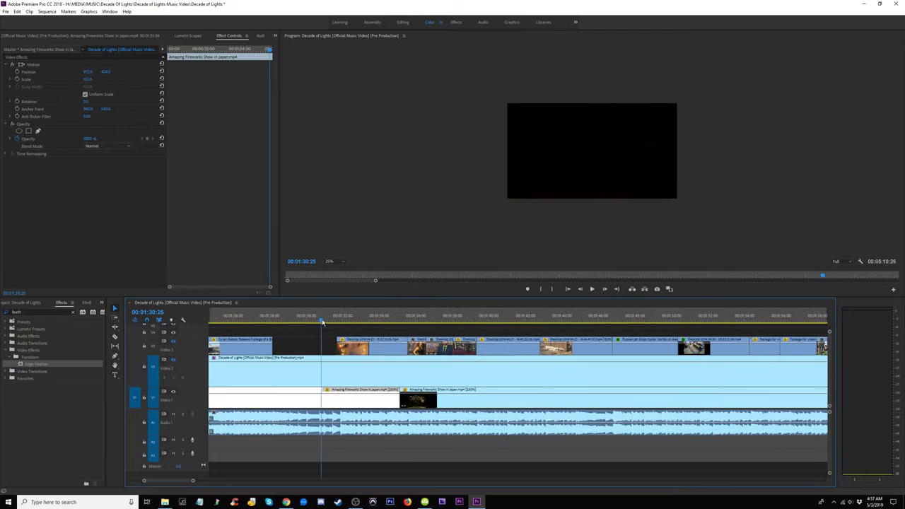
- Pull the cut between the first and middle fireworks sections back to 00:01:30:25
key("equal")
left_click_drag(670, 404, 516, 400)
left_click_drag(671, 402, 516, 398)
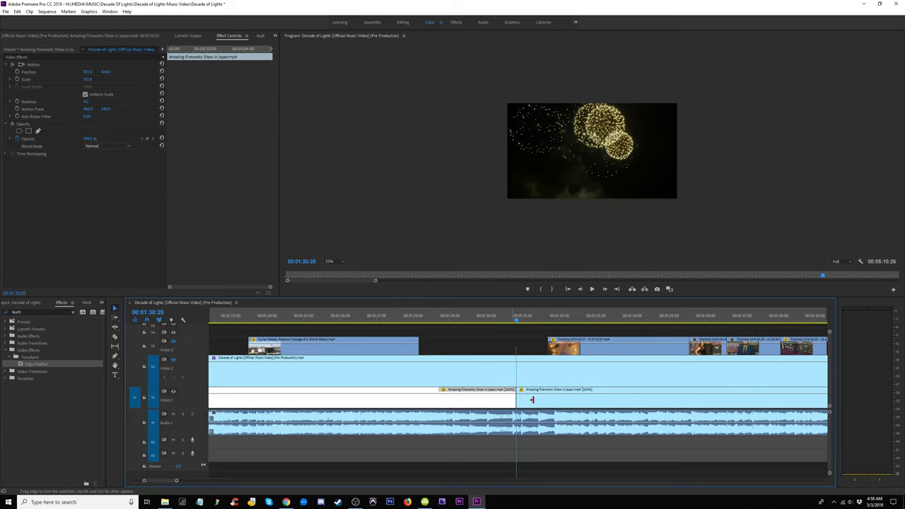
- Trim the first fireworks section's end to about 00:01:27:24 and start the middle section at about 00:01:28:14
left_click_drag(504, 321, 421, 319)
left_click_drag(511, 403, 404, 403)
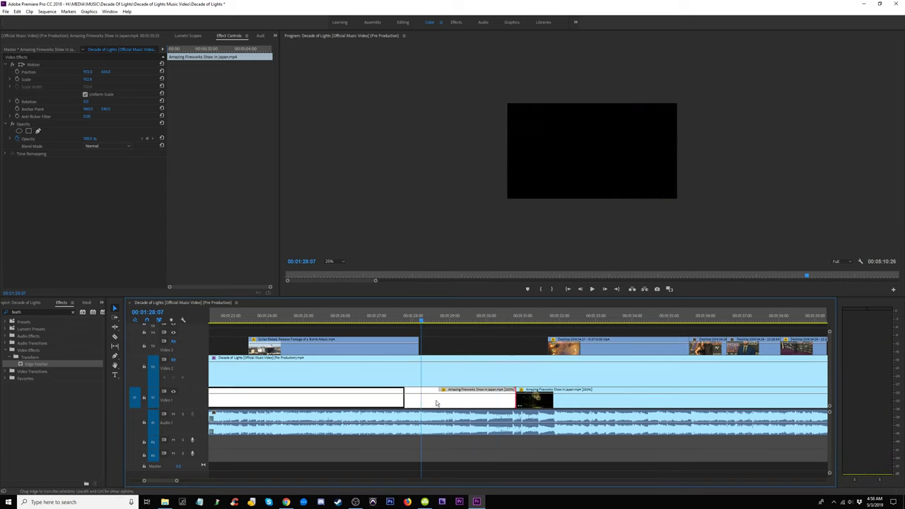
left_click_drag(518, 399, 429, 397)
key("space")
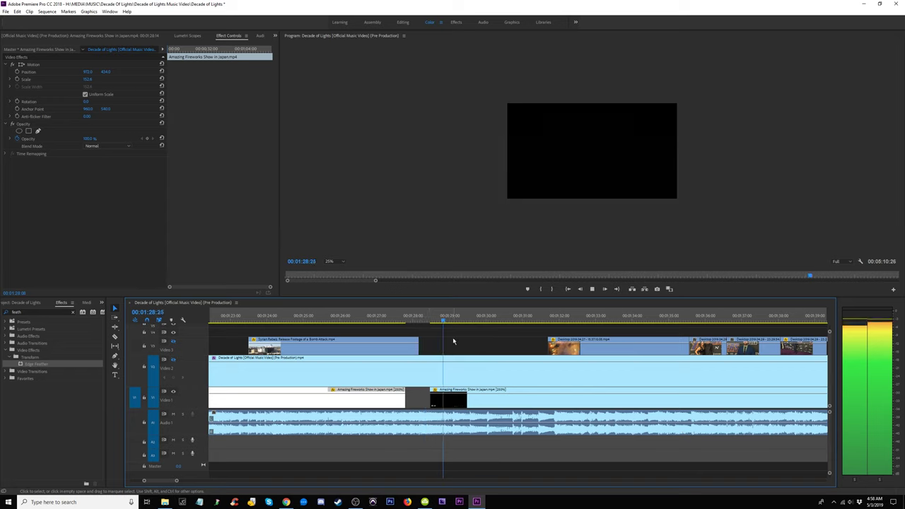
key("space")
- Trim the middle fireworks section's start to 00:01:29:04, extend the first section to meet it, and review the transition
left_click_drag(462, 321, 454, 321)
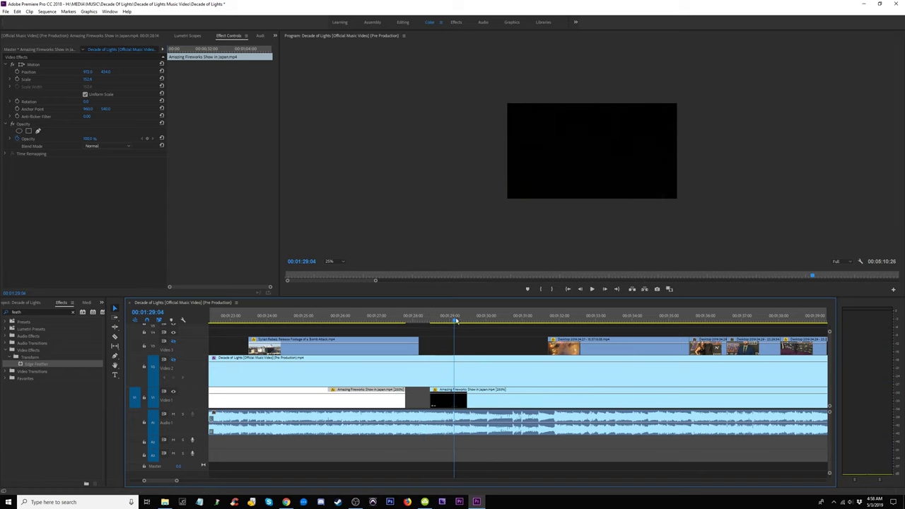
left_click_drag(431, 399, 455, 398)
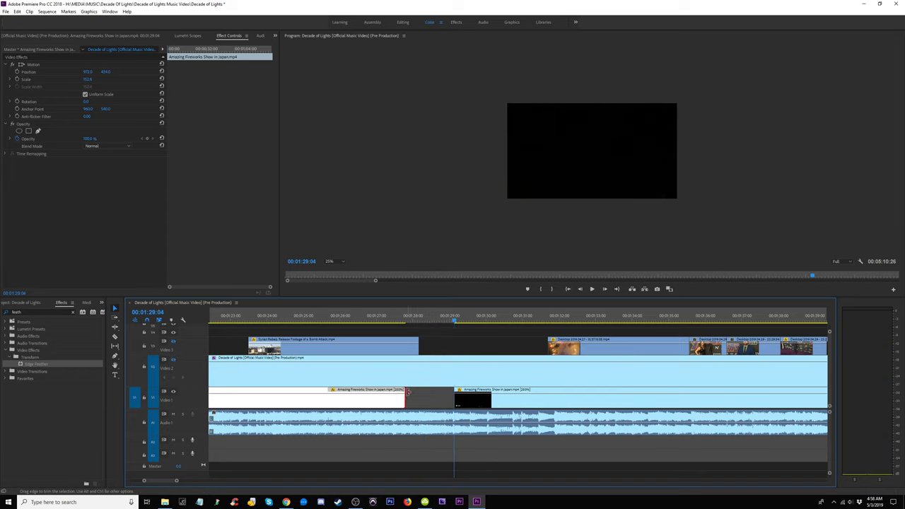
key("ctrl+shift+z")
left_click(423, 315)
key("space")
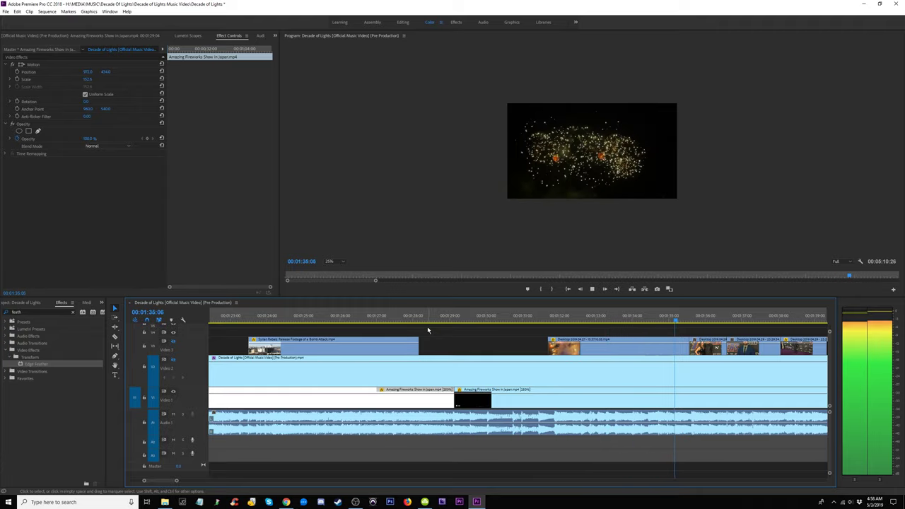
key("minus")
key("minus")
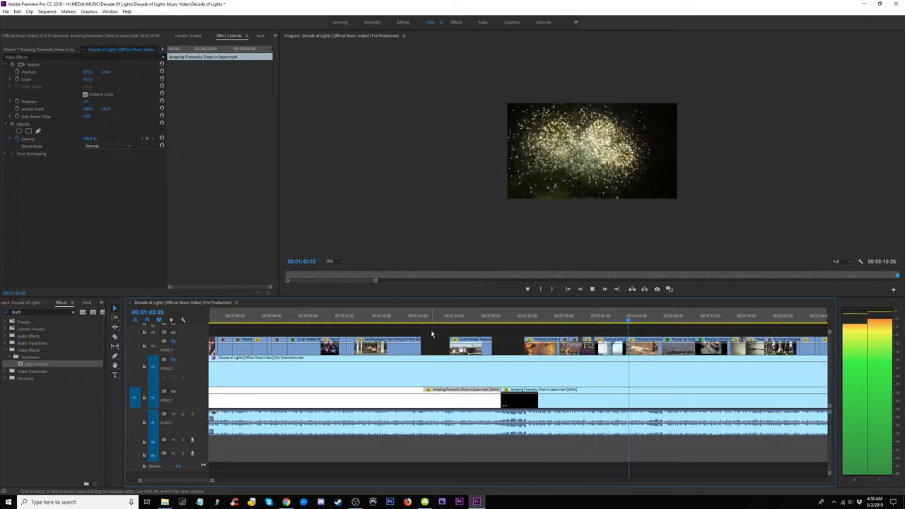
- Move the cut between the first and middle fireworks sections to 00:01:37:24 without a gap and play across it
left_click(592, 315)
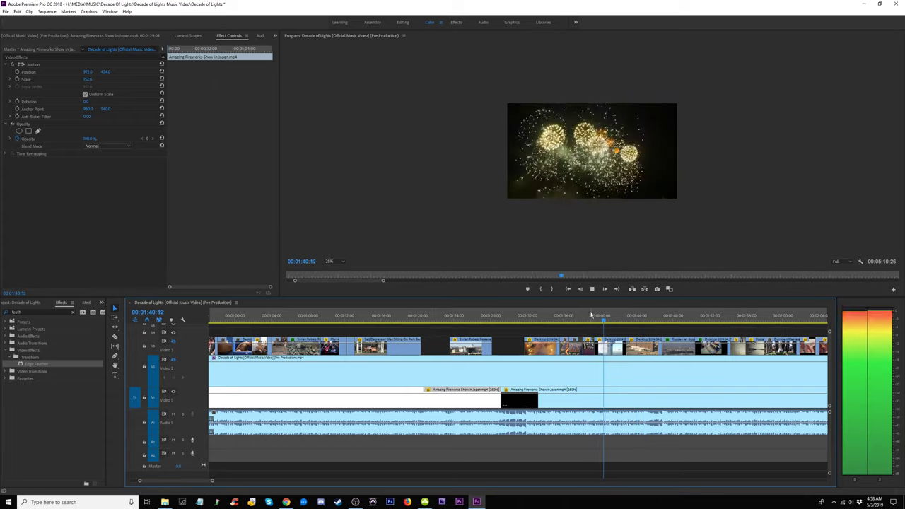
left_click_drag(581, 316, 571, 314)
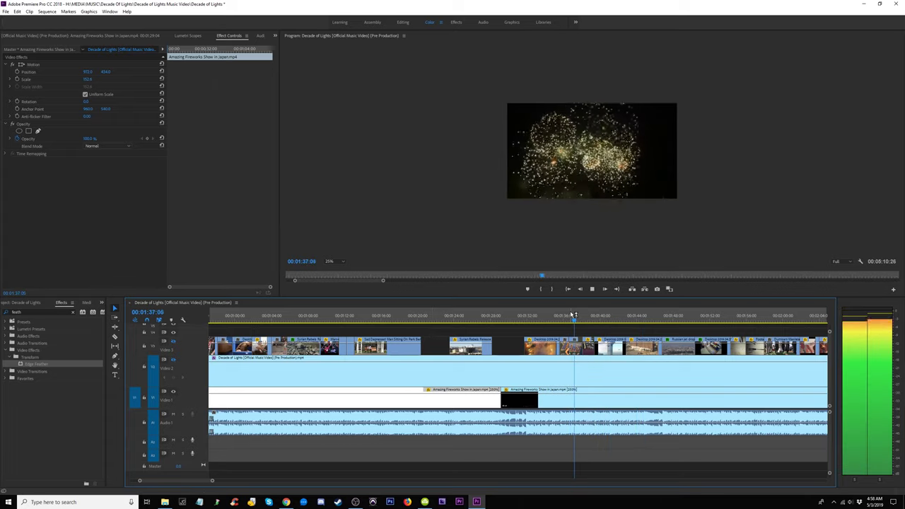
key("space")
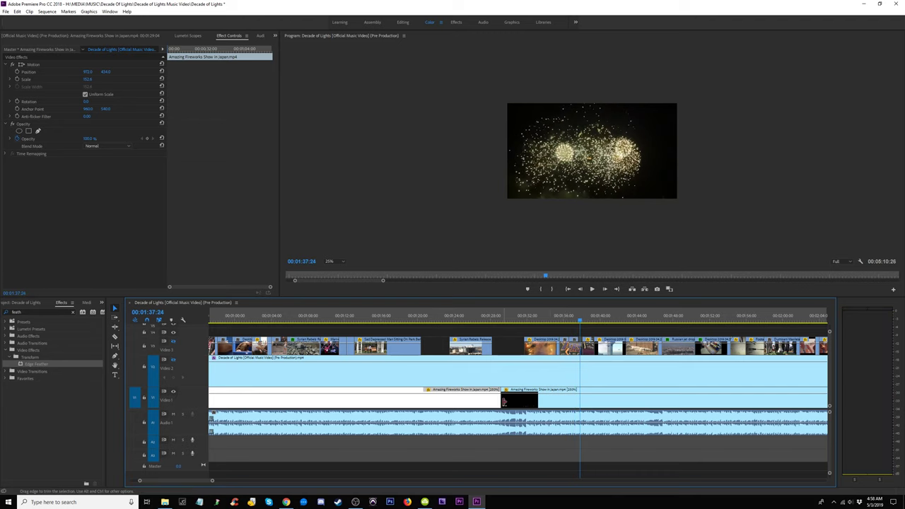
left_click_drag(503, 402, 580, 400)
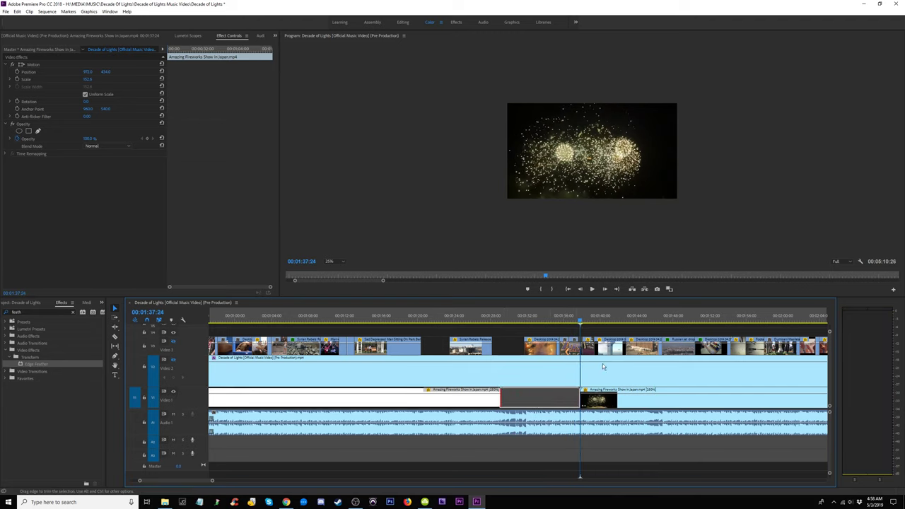
left_click(571, 322)
key("space")
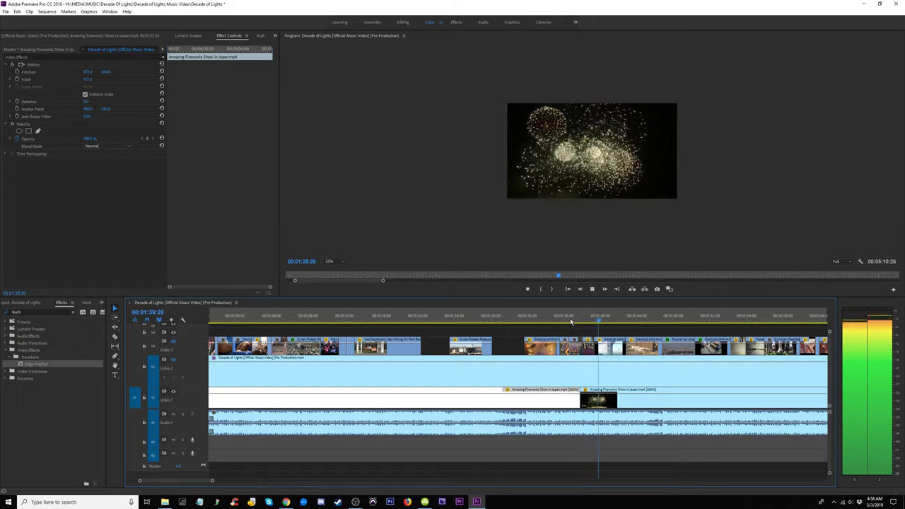
key("minus")
key("minus")
key("minus")
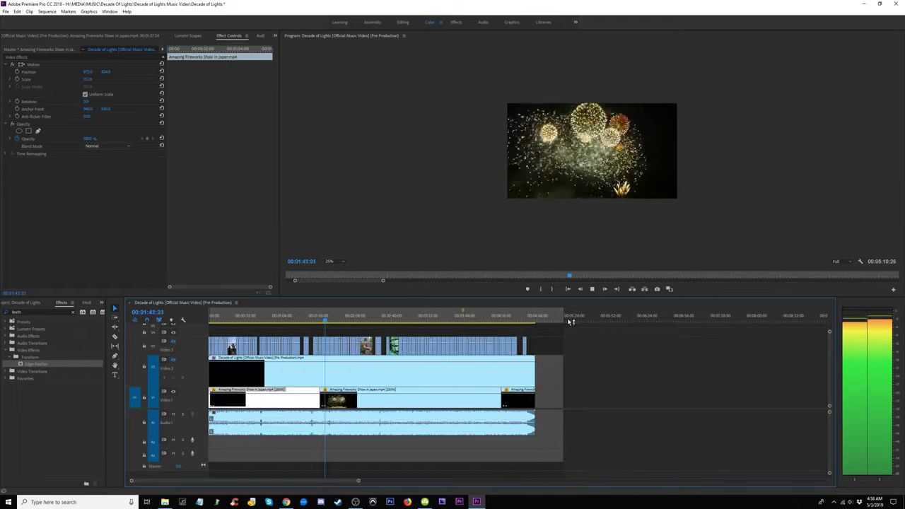
- Play the middle fireworks section, show the Video 2 face track again, and set the preview size to Fit
left_click(382, 319)
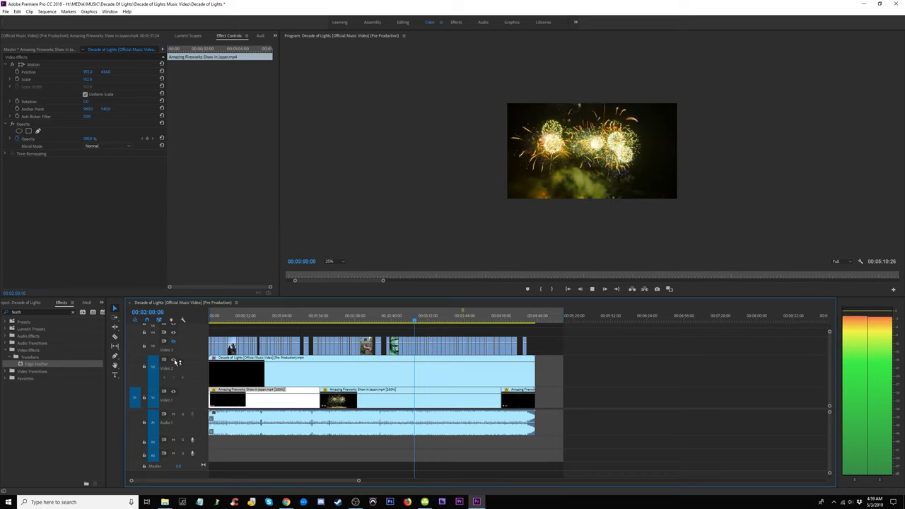
left_click(334, 261)
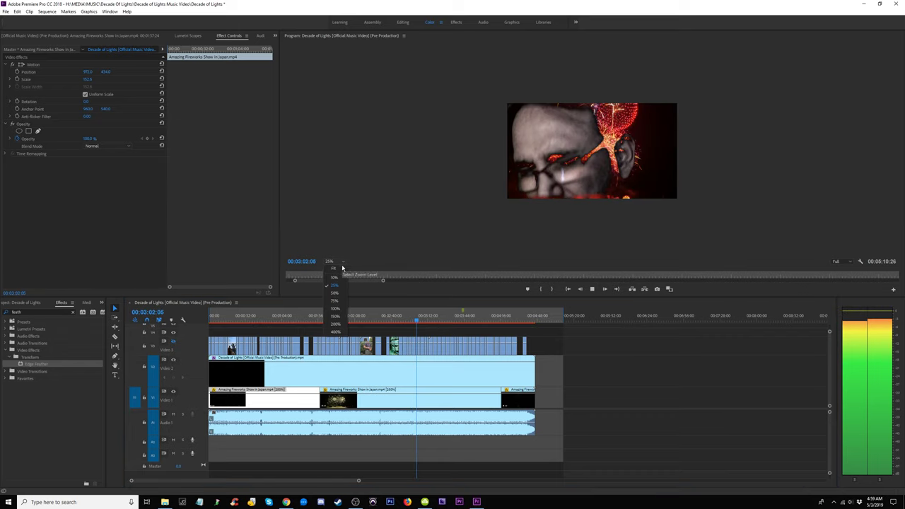
left_click(338, 270)
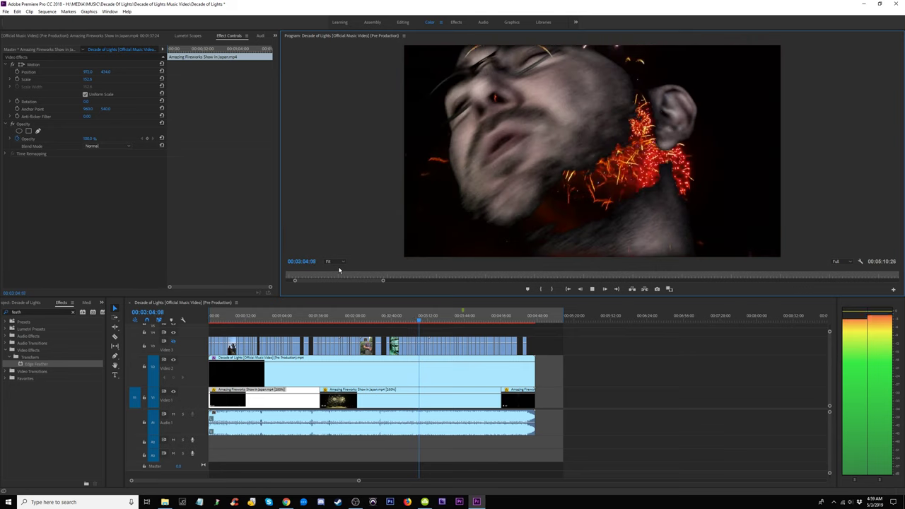
- Spot-check the face-and-fireworks composite near the two-minute mark and play it from about 32 seconds
left_click(356, 317)
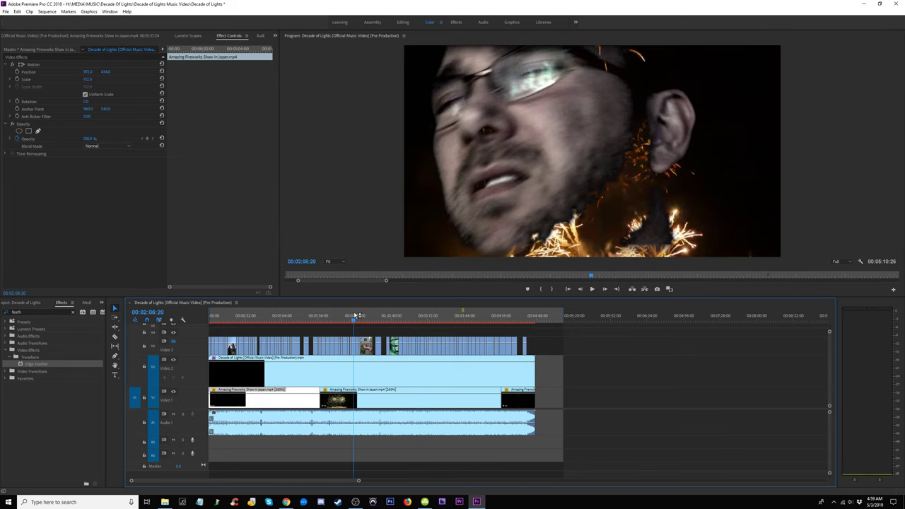
key("minus")
left_click_drag(277, 317, 227, 321)
key("space")
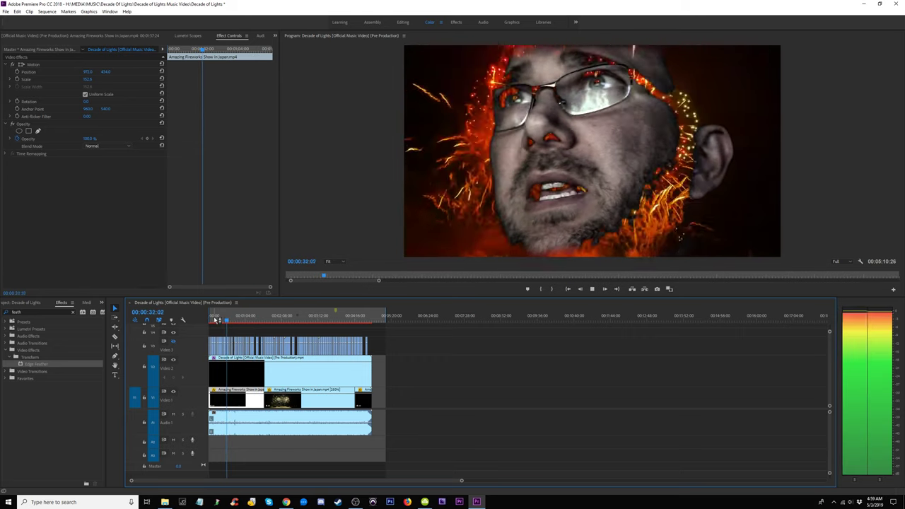
- Restart playback near the beginning of the sequence and set the program monitor's playback resolution to 1/2
left_click(212, 320)
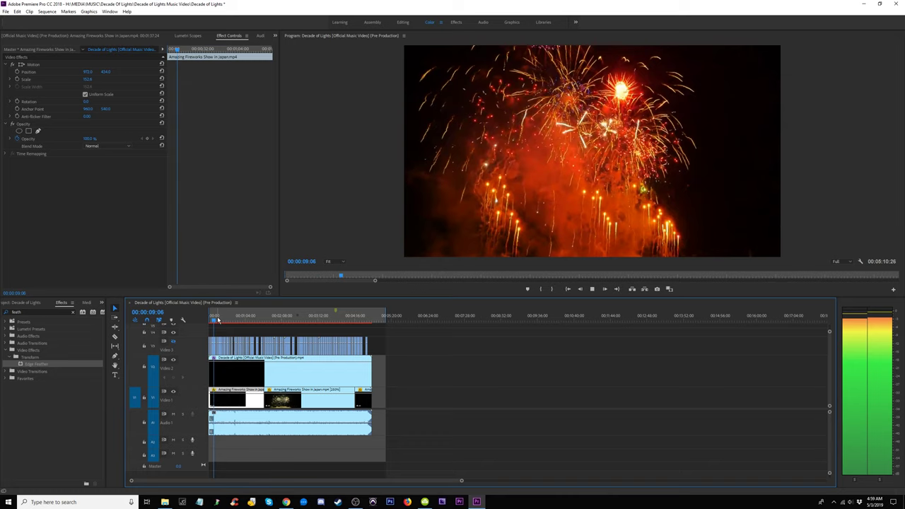
left_click(837, 262)
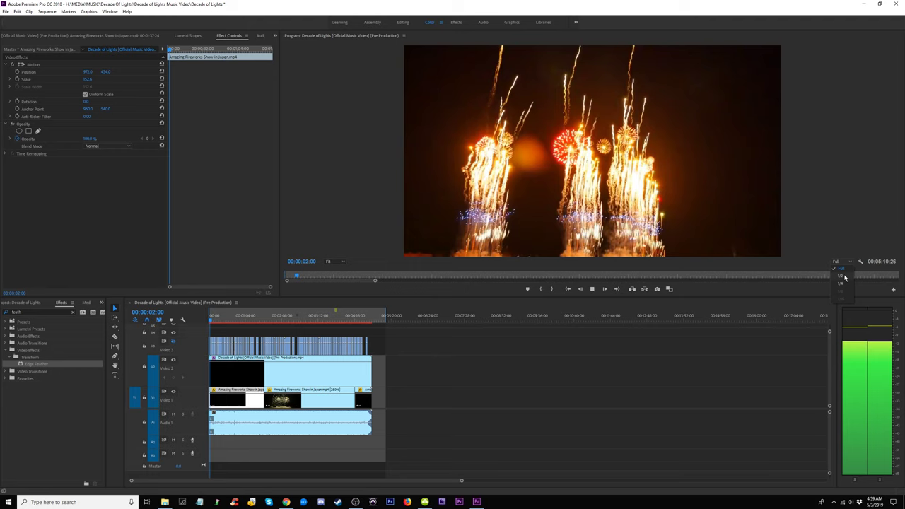
left_click(844, 277)
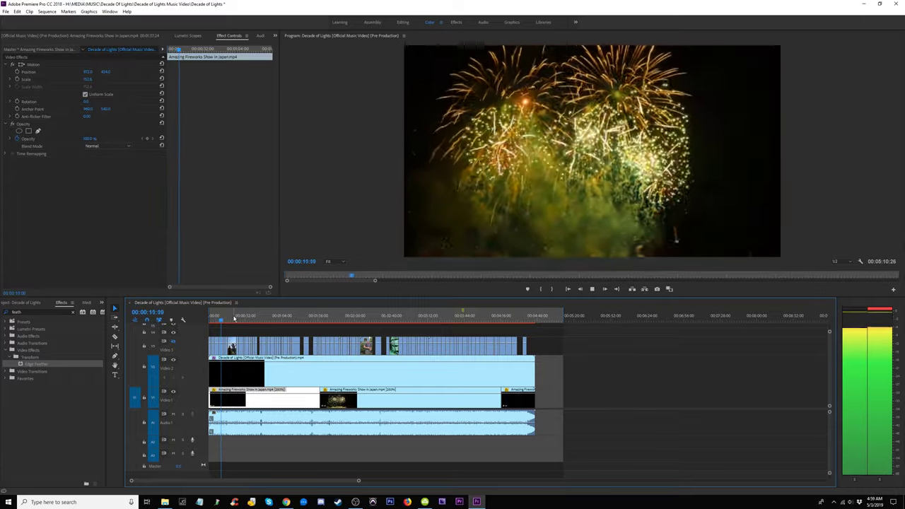
- Play the face-and-fireworks composite through roughly the first 55 seconds of the sequence
key("=")
key("=")
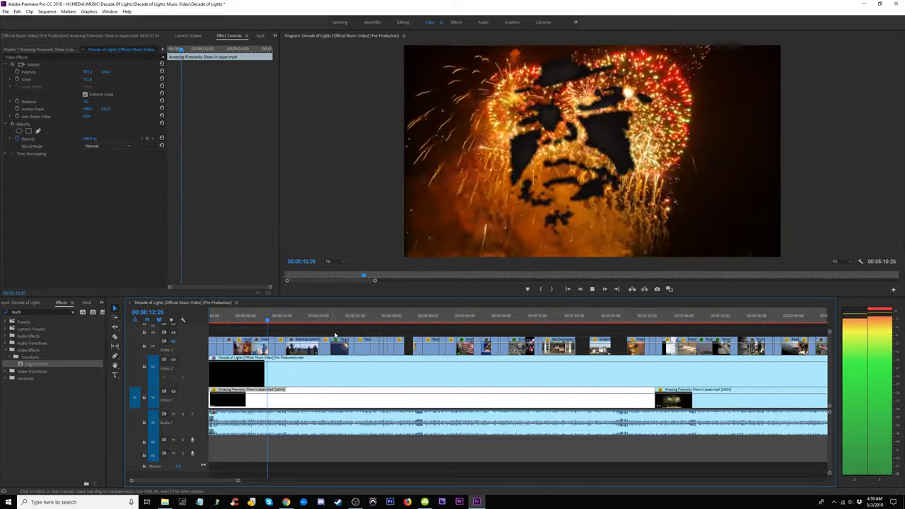
key("c")
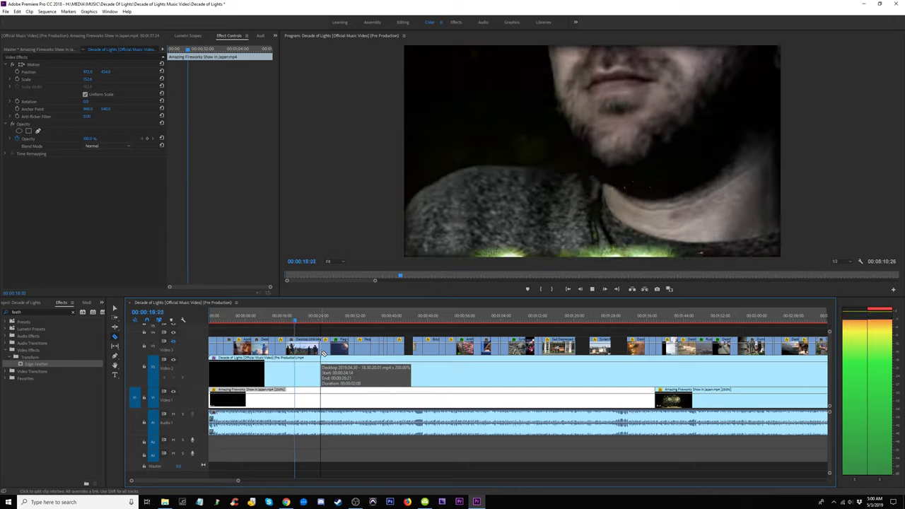
key("v")
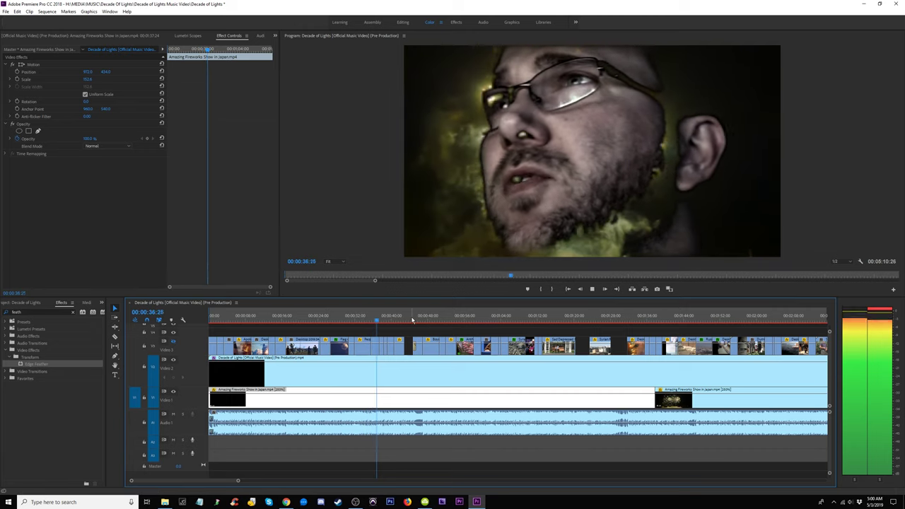
key("space")
left_click_drag(399, 317, 452, 322)
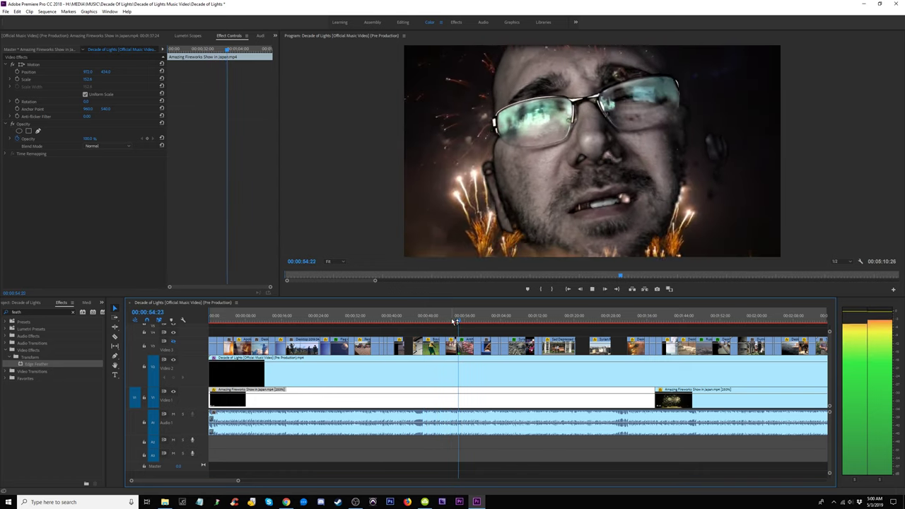
key("space")
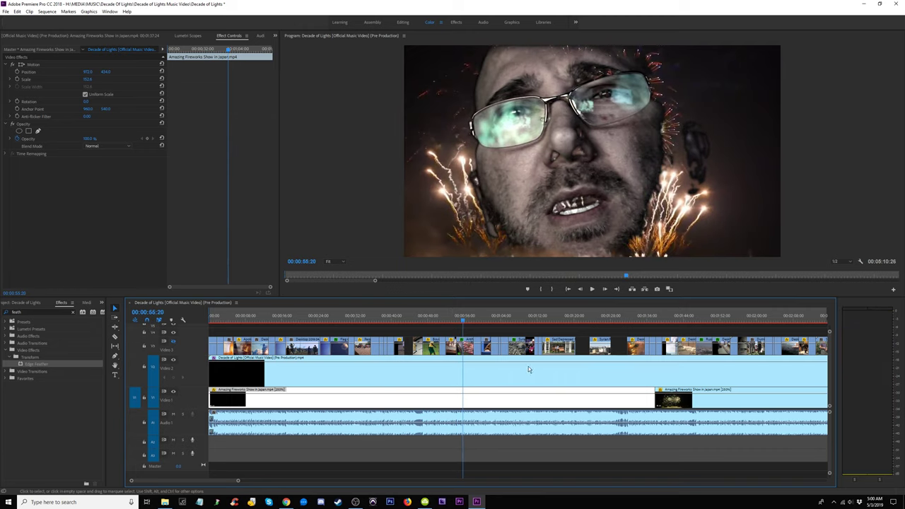
- Spot-check the remaining composite up to about 00:03:44 and hide the Video 2 track
key("minus")
key("minus")
key("minus")
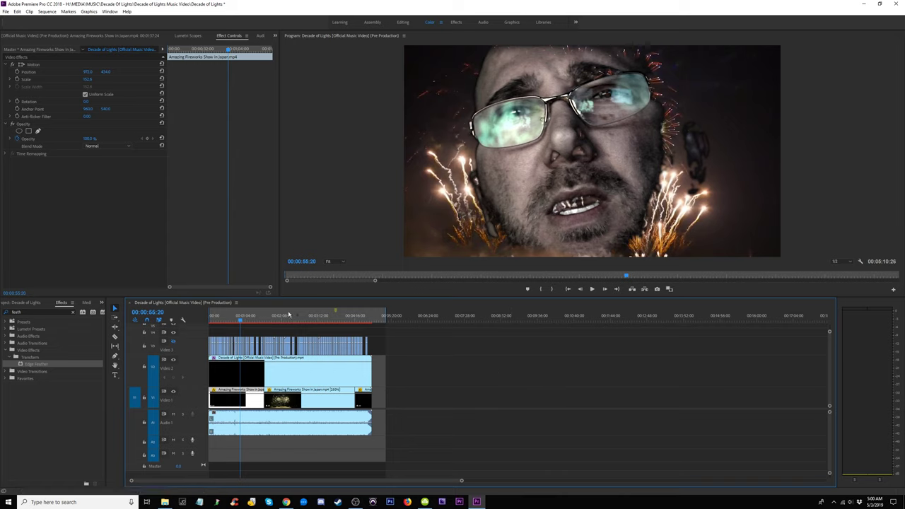
left_click(262, 319)
left_click_drag(244, 317, 249, 317)
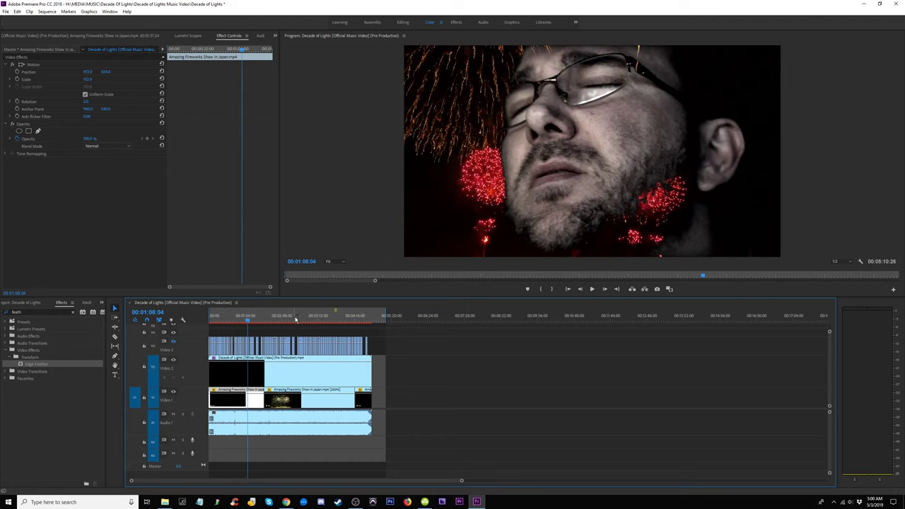
left_click(296, 320)
left_click(311, 318)
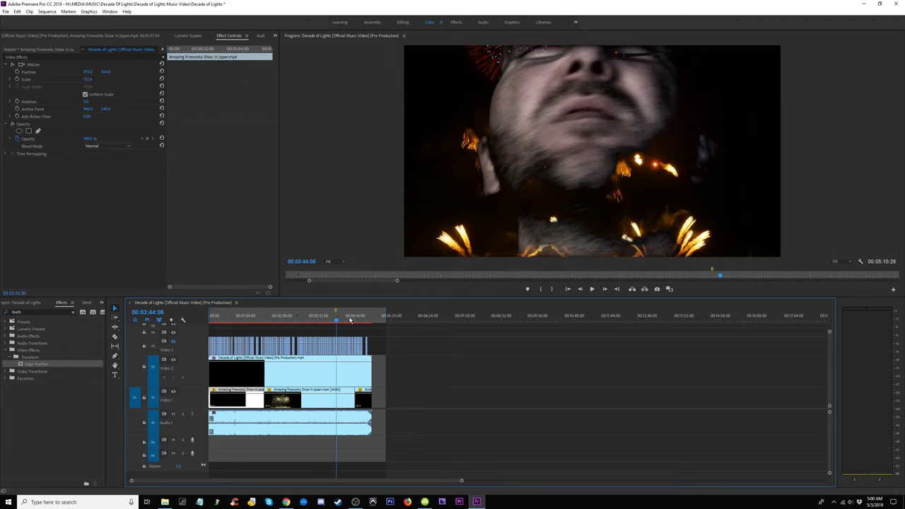
left_click(174, 360)
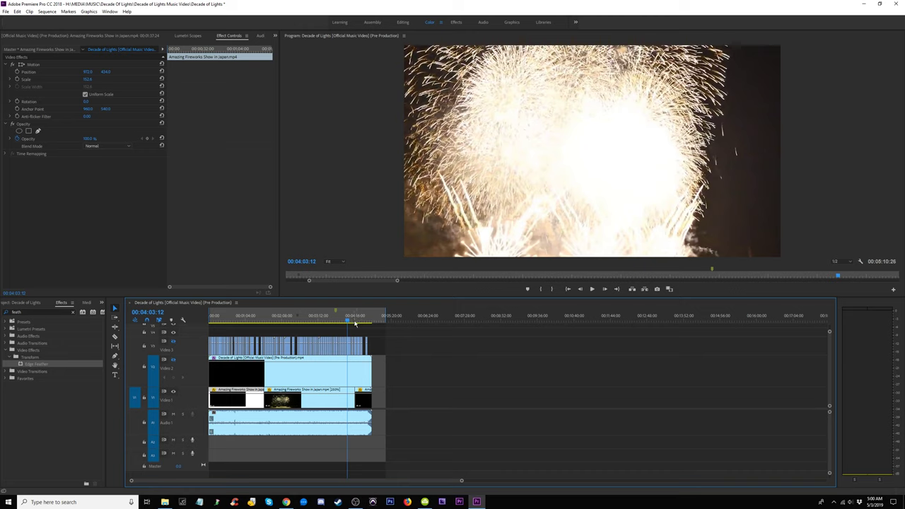
- Shorten the sequence's in/out range to finish at the end of the music video clips
key("=")
left_click(501, 317)
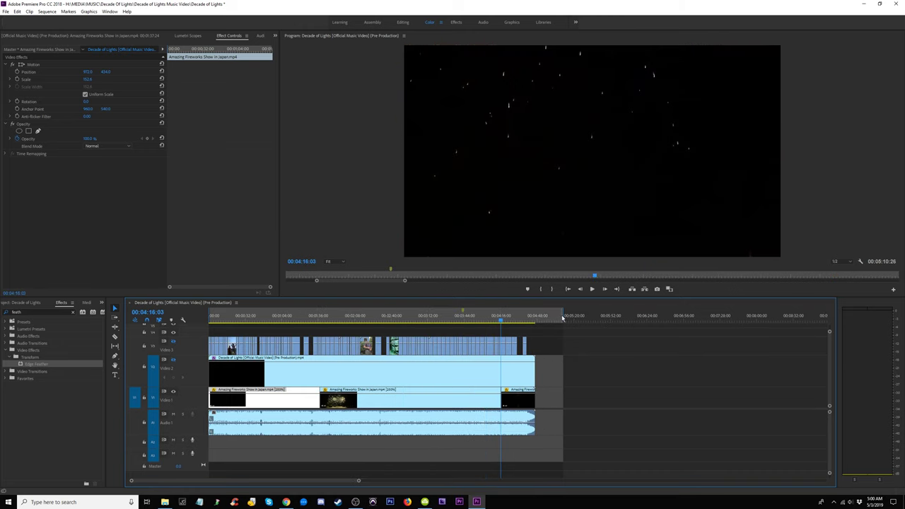
key("equal")
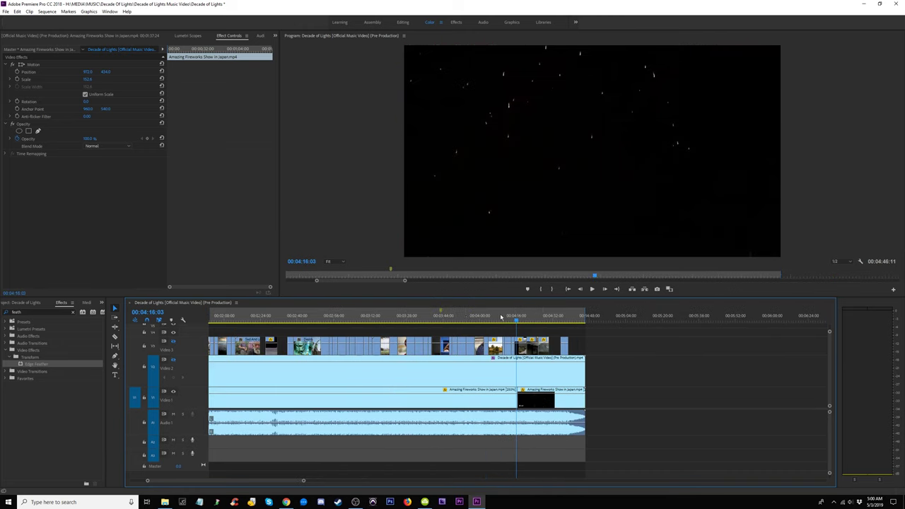
- Review the fireworks footage near the end of the sequence and return to about 00:00:43
left_click(462, 317)
key("space")
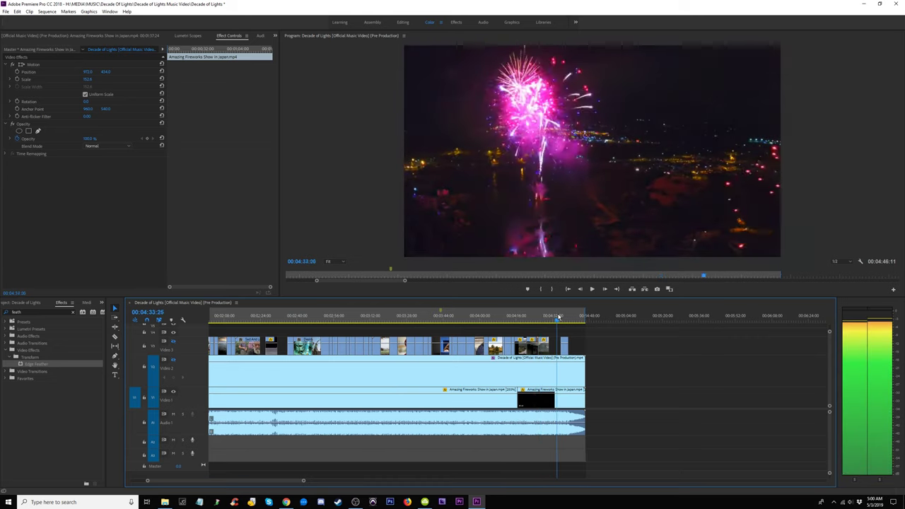
key("minus")
left_click_drag(430, 315, 217, 320)
key("minus")
left_click(236, 316)
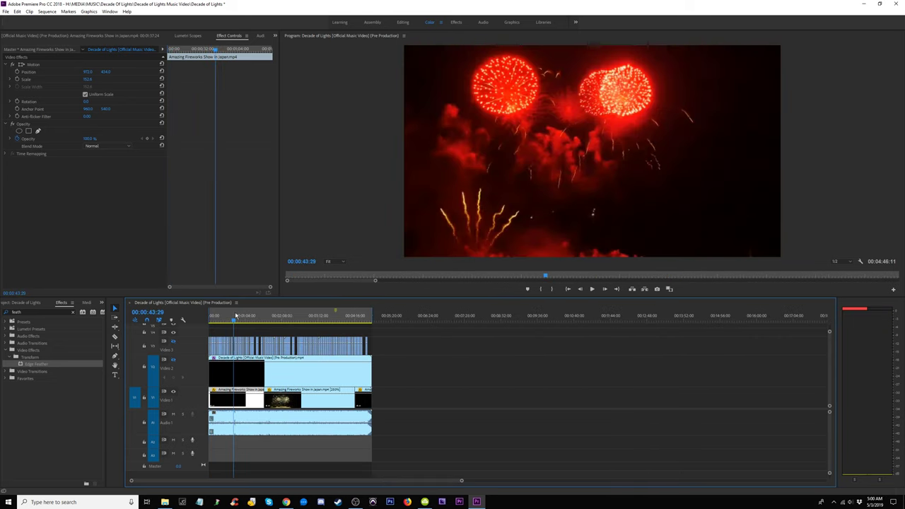
- Inspect the sequence's H.264 export settings and close them without exporting
key("equal")
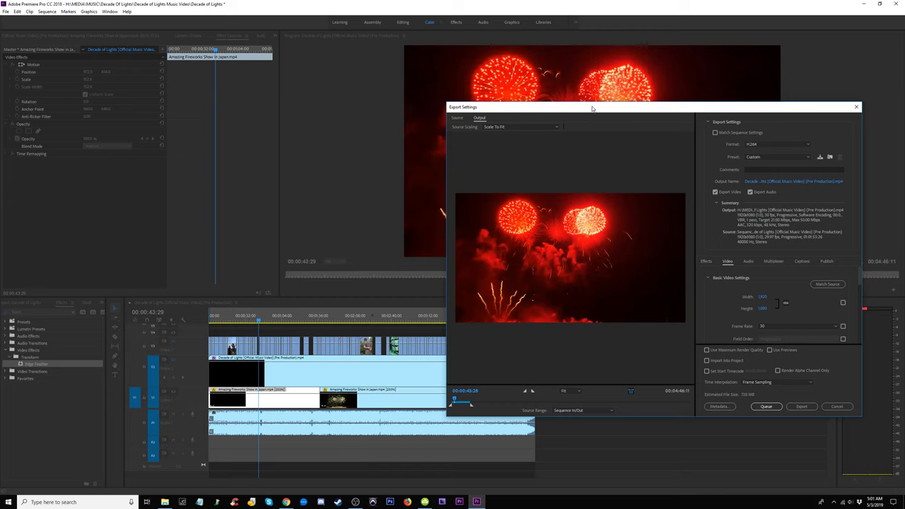
left_click_drag(587, 109, 517, 131)
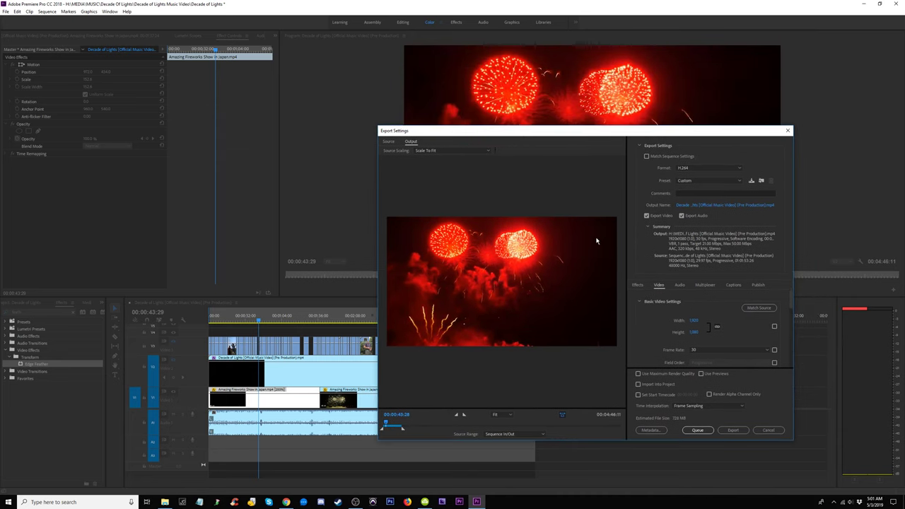
left_click(769, 431)
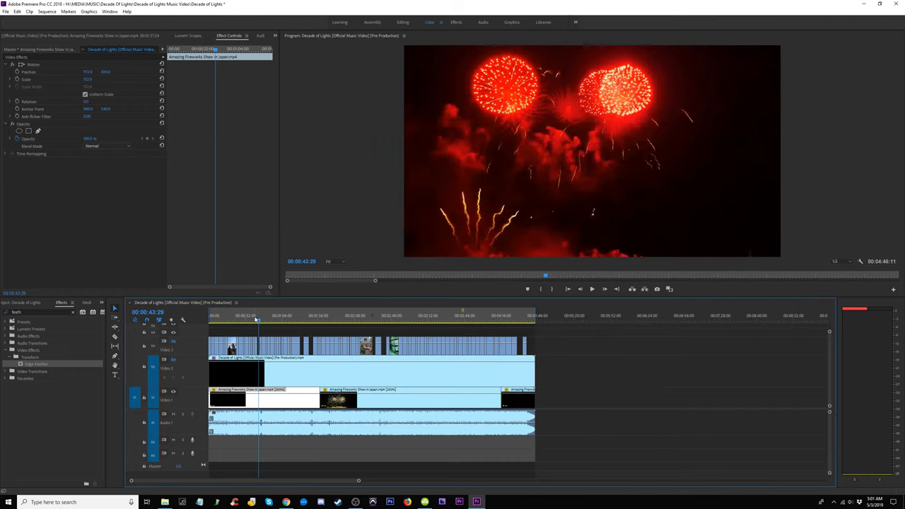
- Review the fireworks background between about 00:00:53 and 00:01:18 and replay it from the sequence start
left_click_drag(256, 319, 271, 326)
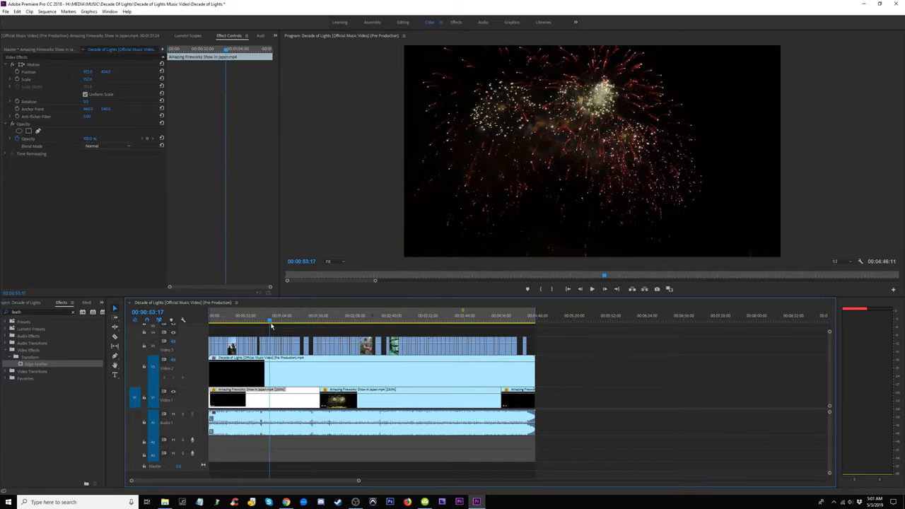
key("space")
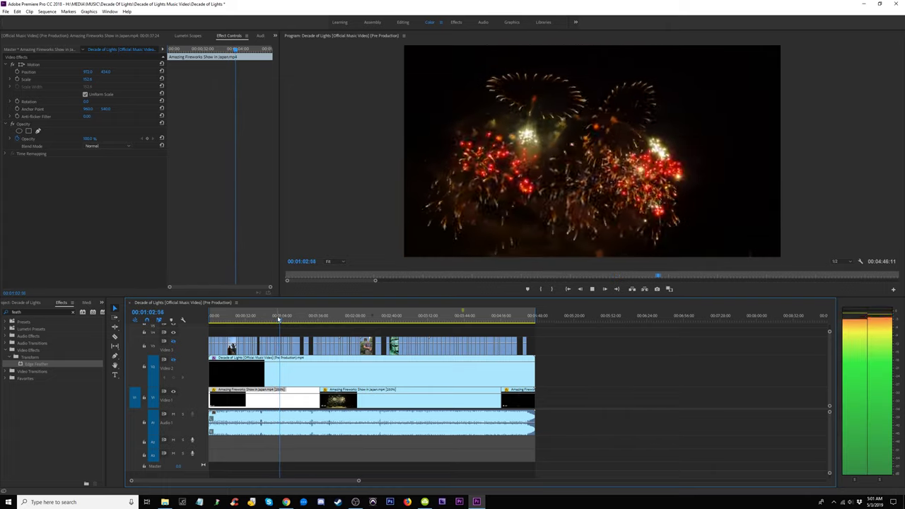
left_click(298, 320)
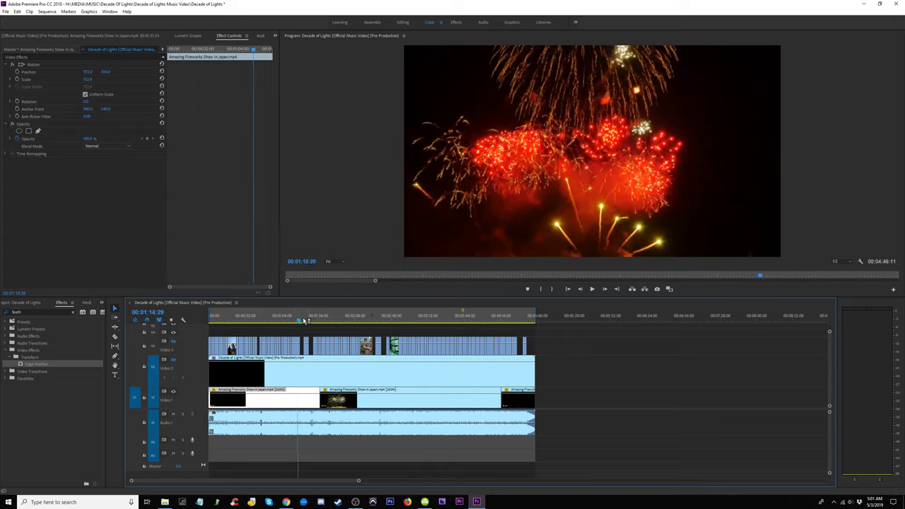
left_click_drag(305, 321, 207, 316)
key("space")
key("space")
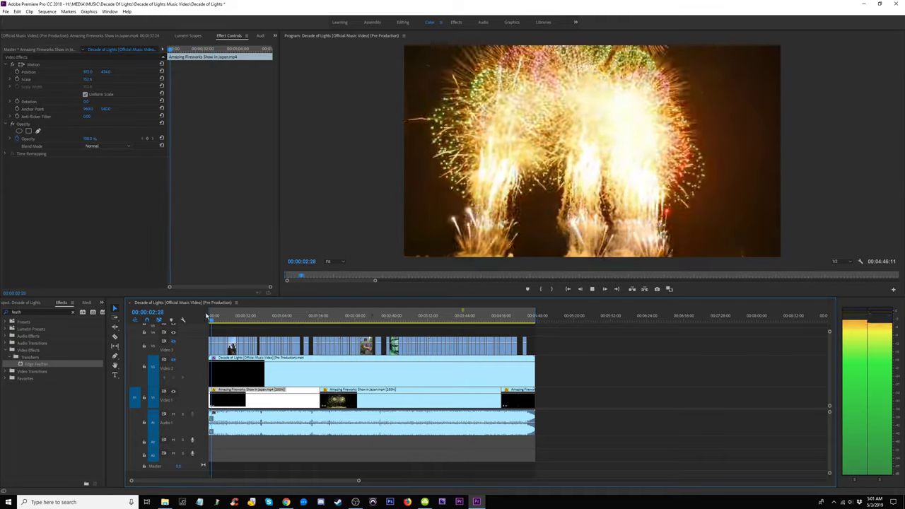
- Play the opening seconds of the fireworks in a close timeline view and park the playhead at 00:00:01:18
left_click_drag(215, 319, 192, 322)
key("space")
key("=")
key("=")
key("=")
key("=")
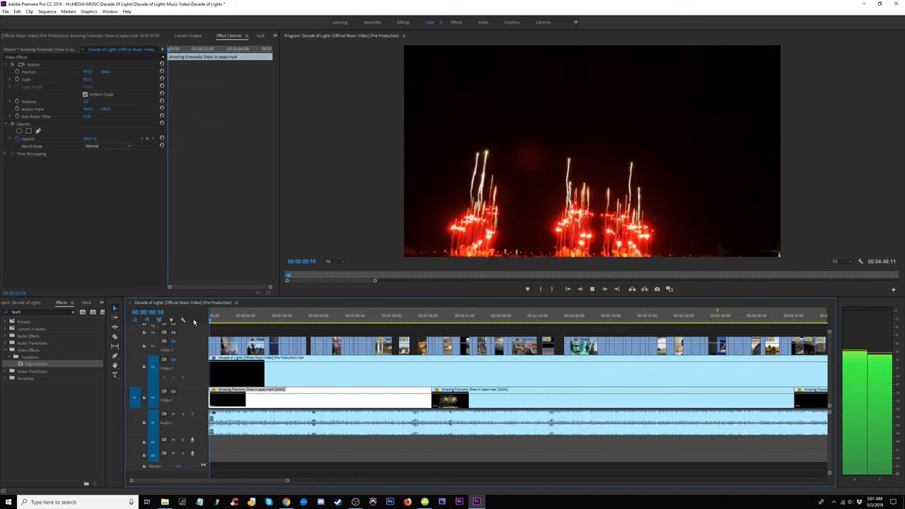
key("space")
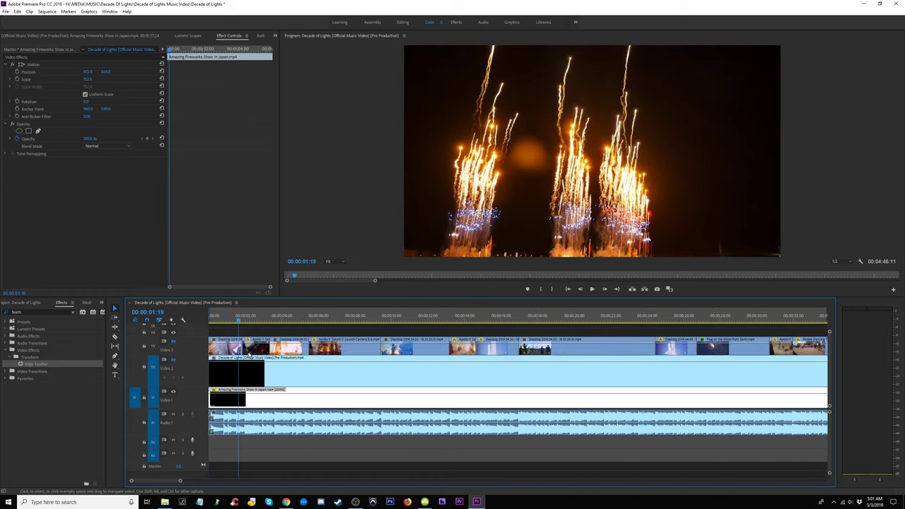
key("space")
left_click(243, 321)
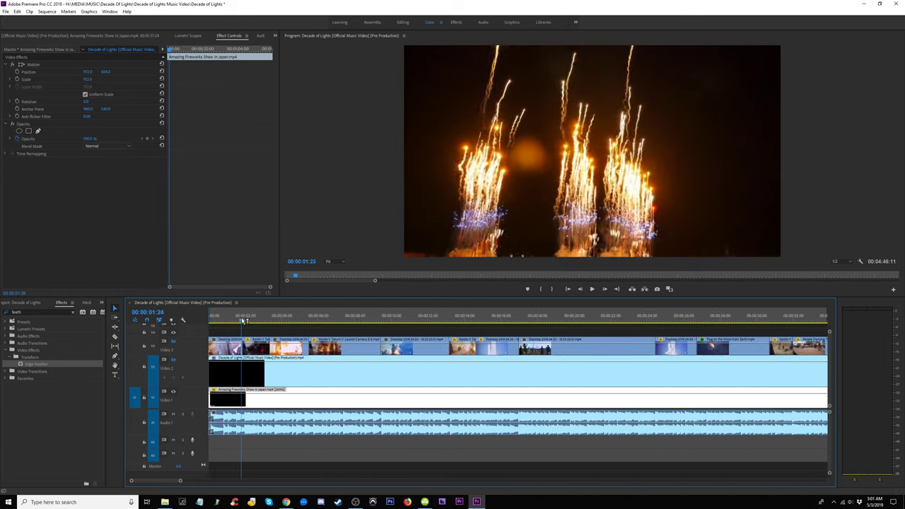
key("Left")
key("Left")
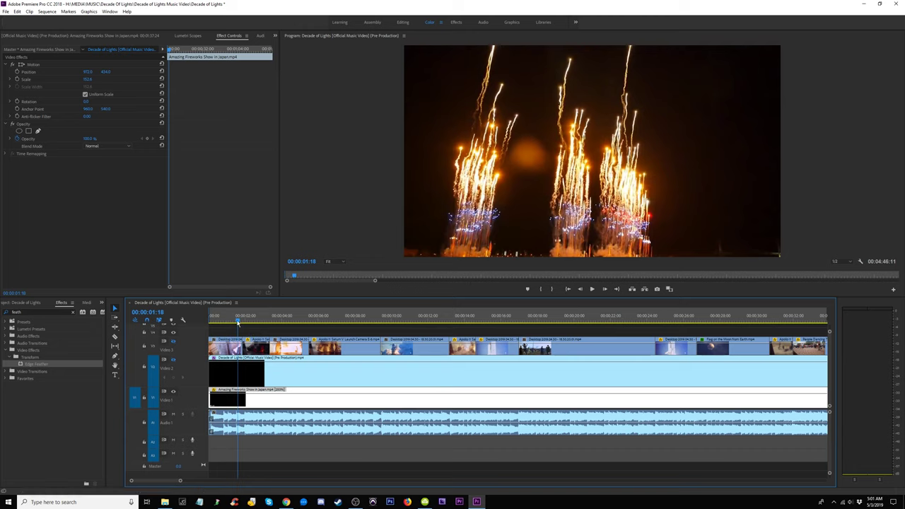
- Show the Video 3 track and trim the start of its opening rocket clip to 00:00:01:06
left_click(173, 342)
left_click_drag(237, 322, 194, 320)
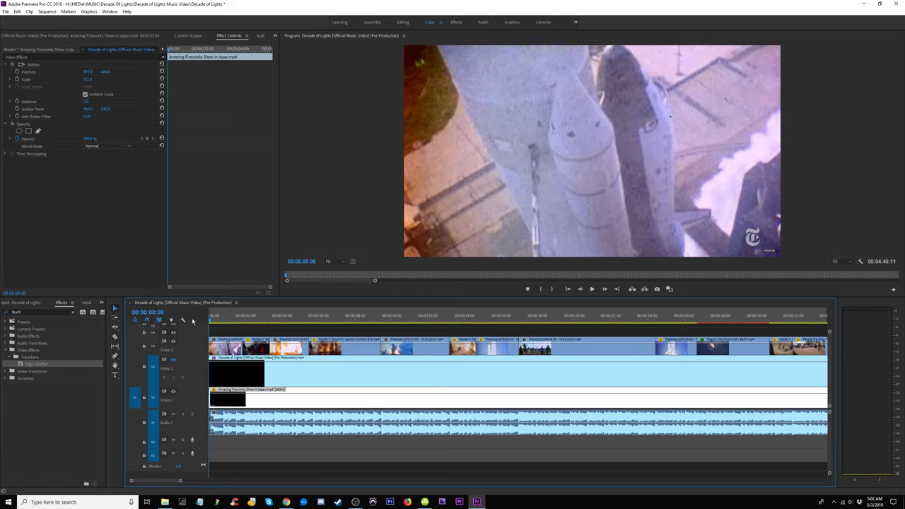
key("space")
key("space")
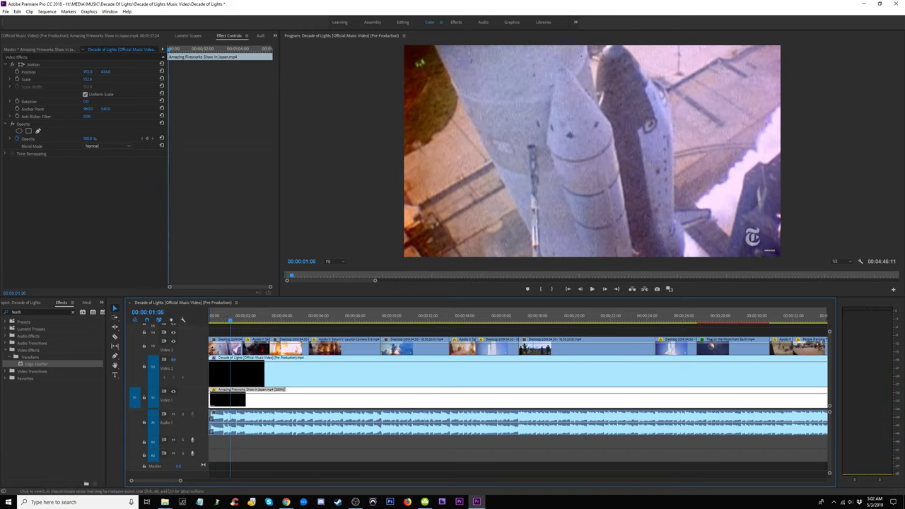
left_click_drag(211, 348, 194, 319)
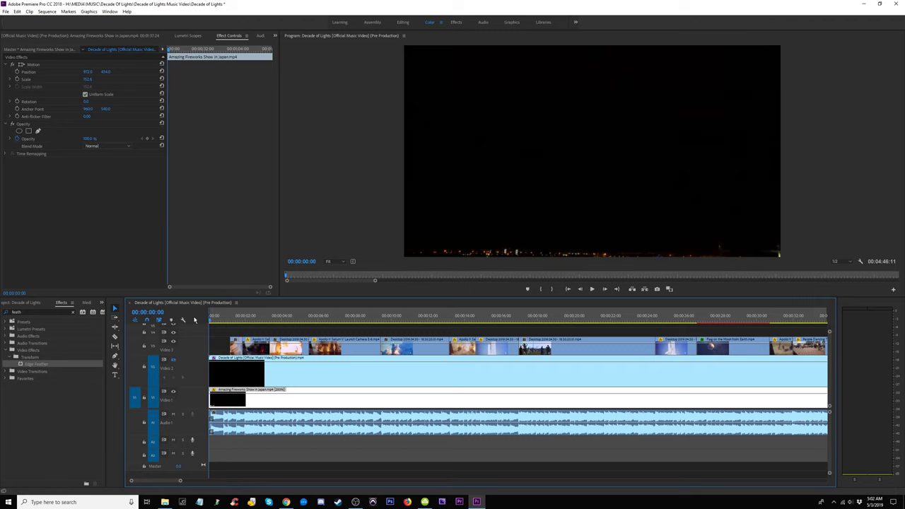
- Trim the start of the second Video 3 clip, the Apollo explosion shot, to 00:00:02:12 and play back the opening
key("space")
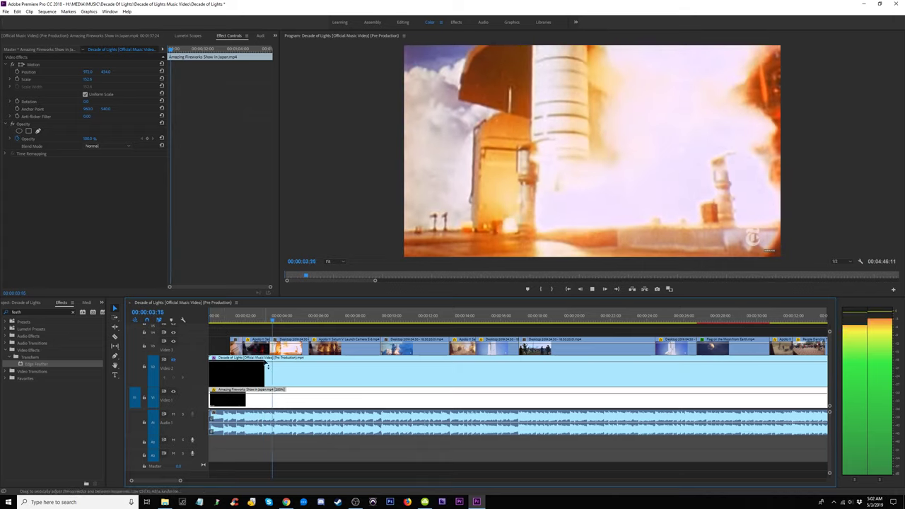
left_click(240, 316)
key("space")
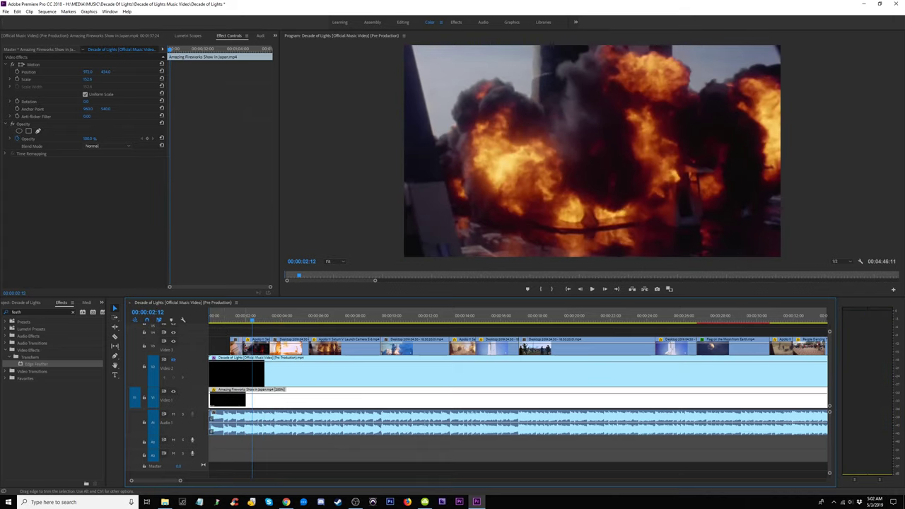
left_click_drag(244, 347, 253, 347)
left_click(239, 313)
key("space")
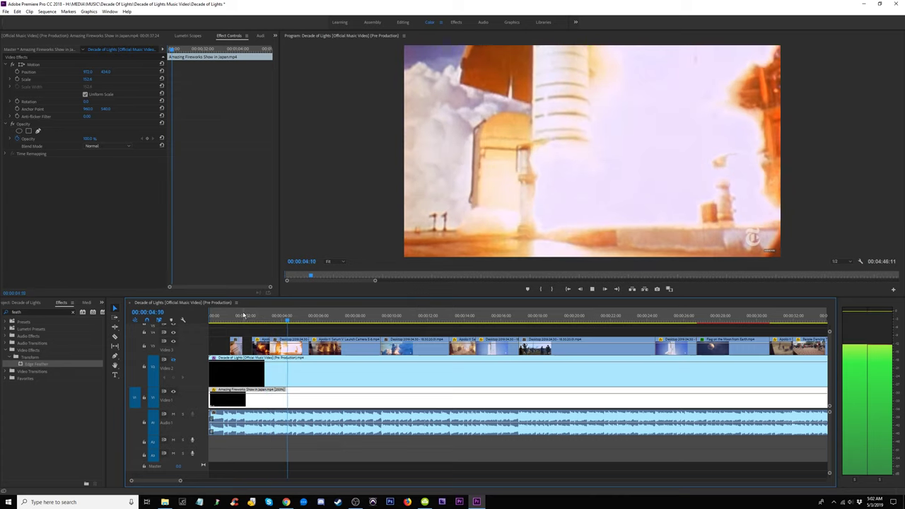
- Trim the end of the launch-pad blast clip to about 00:00:04:25 and slide it with the preceding Apollo explosion clip against the next clip
left_click(239, 315)
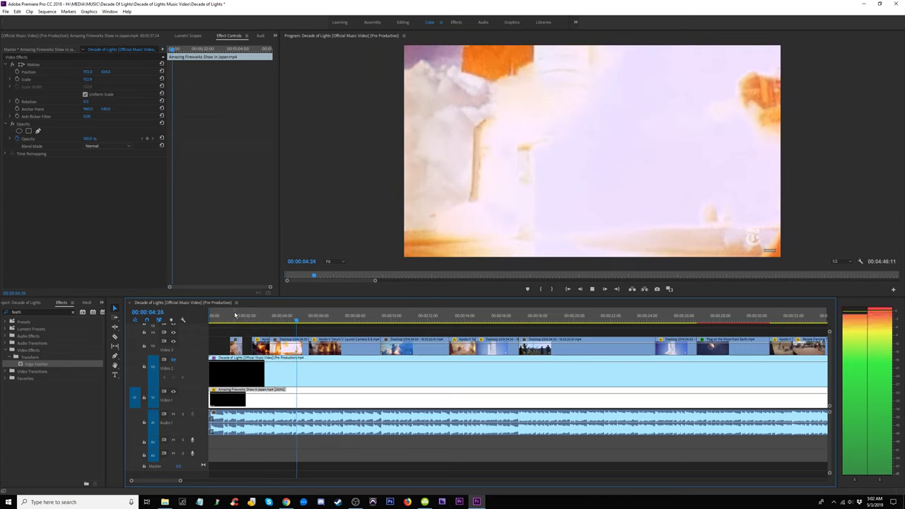
key("space")
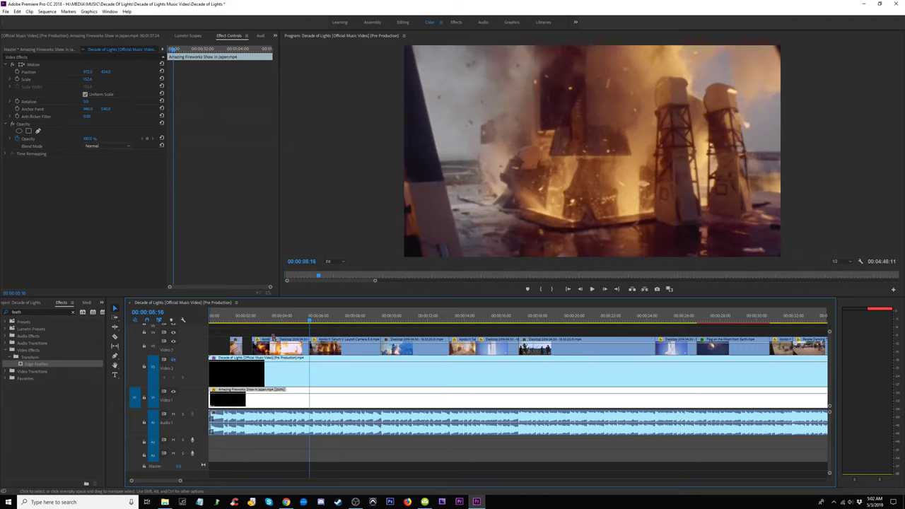
left_click(241, 317)
key("space")
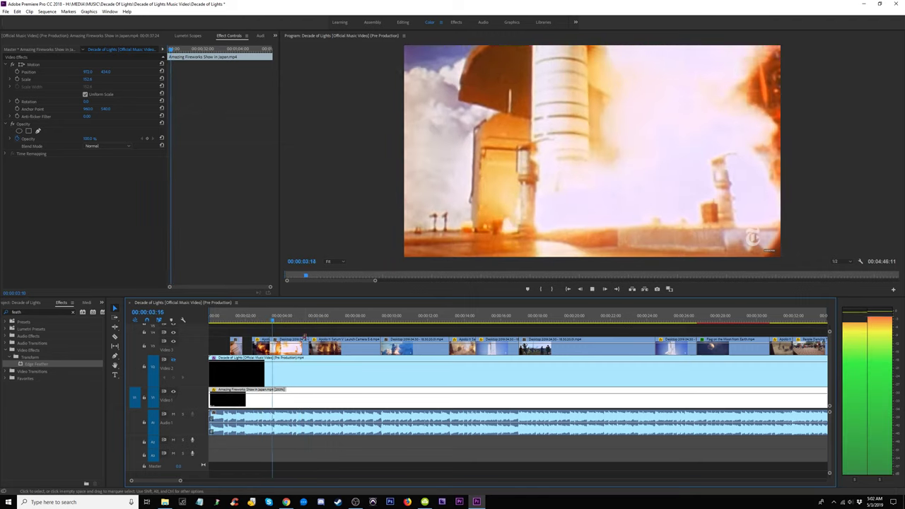
key("space")
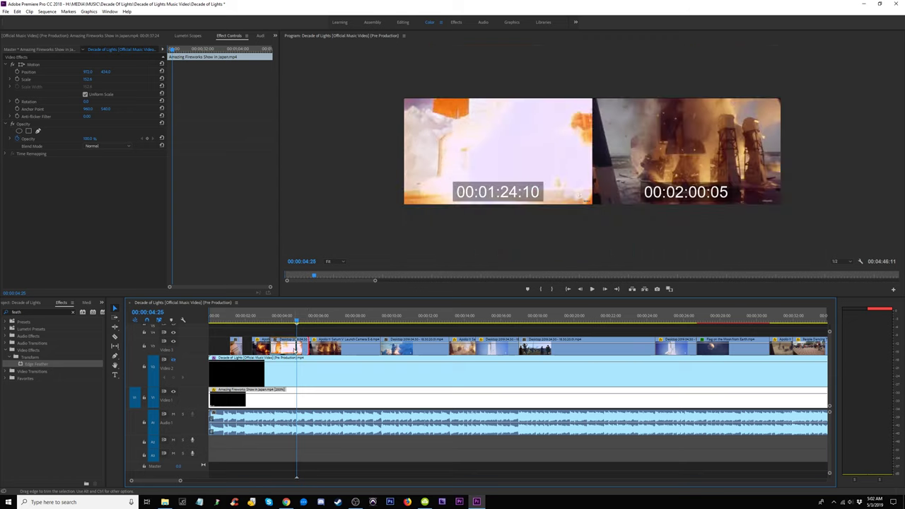
mouse_move(296, 350)
left_mouse_down()
mouse_move(278, 343)
mouse_move(292, 352)
left_mouse_up()
left_click(254, 318)
key("space")
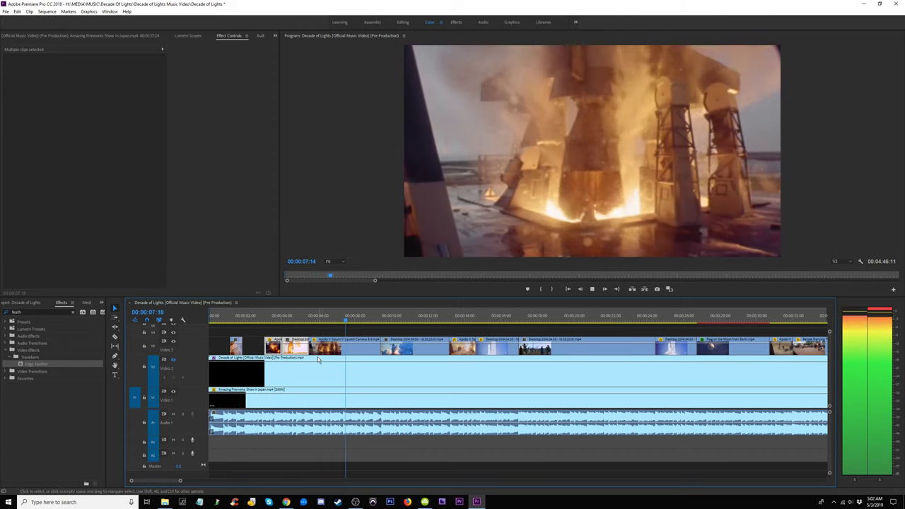
- Trim the start of the next Saturn V launch clip on Video 3 to about 00:00:06:05 and replay the opening clips
key("space")
left_click_drag(311, 348, 322, 348)
left_click(306, 317)
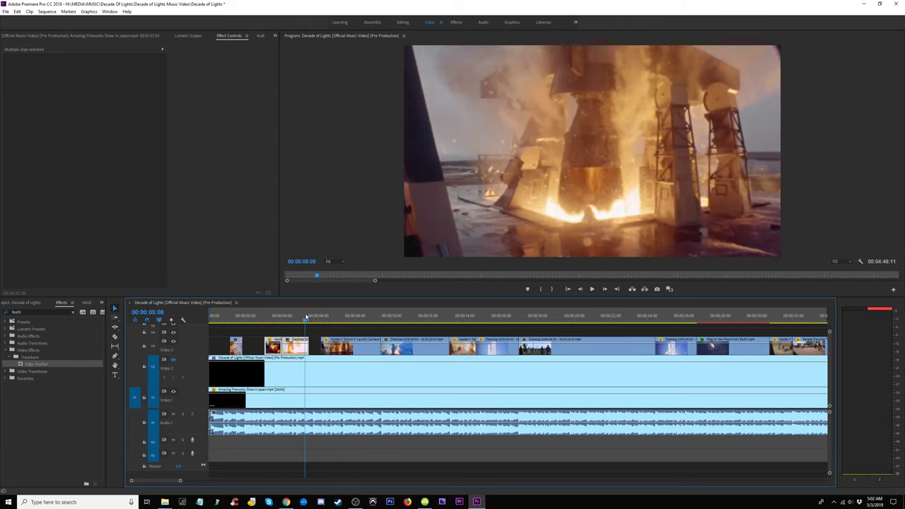
key("space")
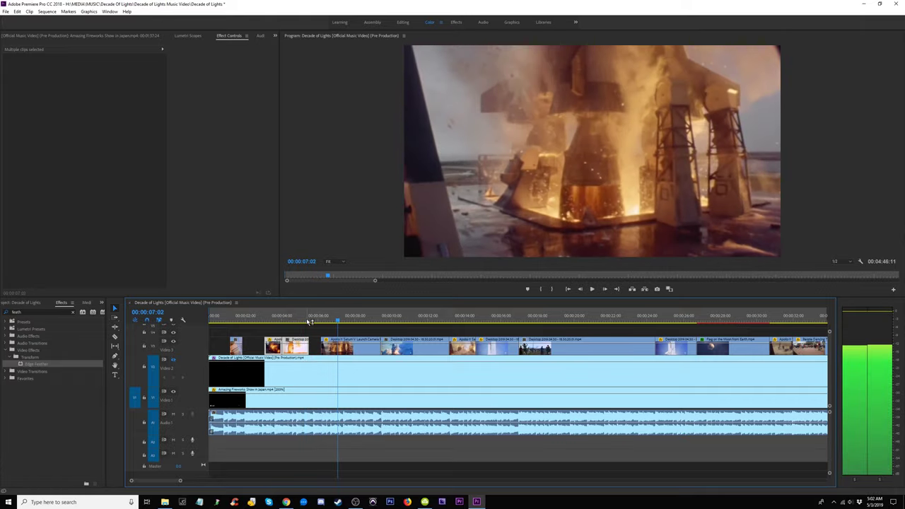
left_click(303, 319)
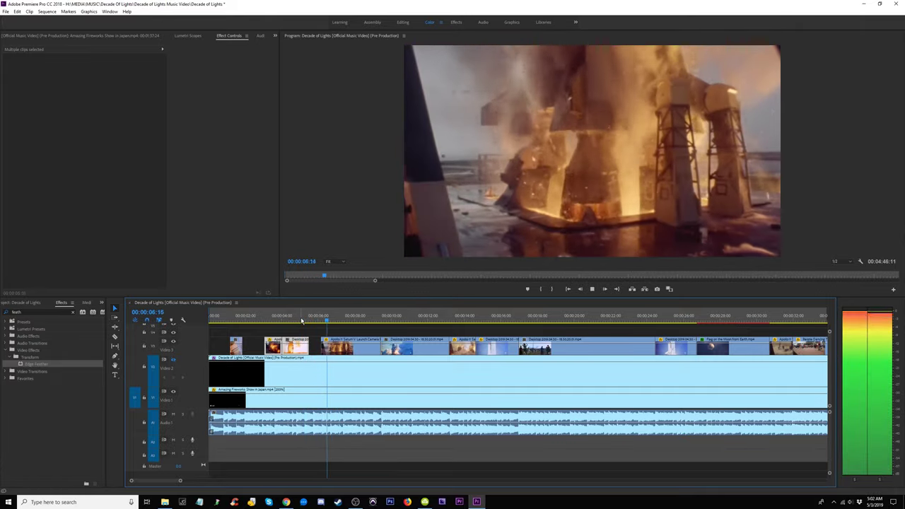
left_click(232, 319)
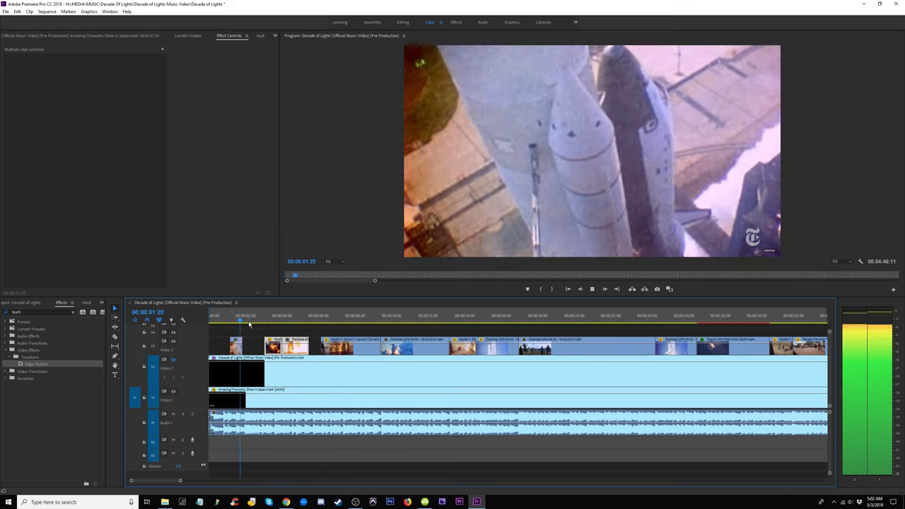
key("space")
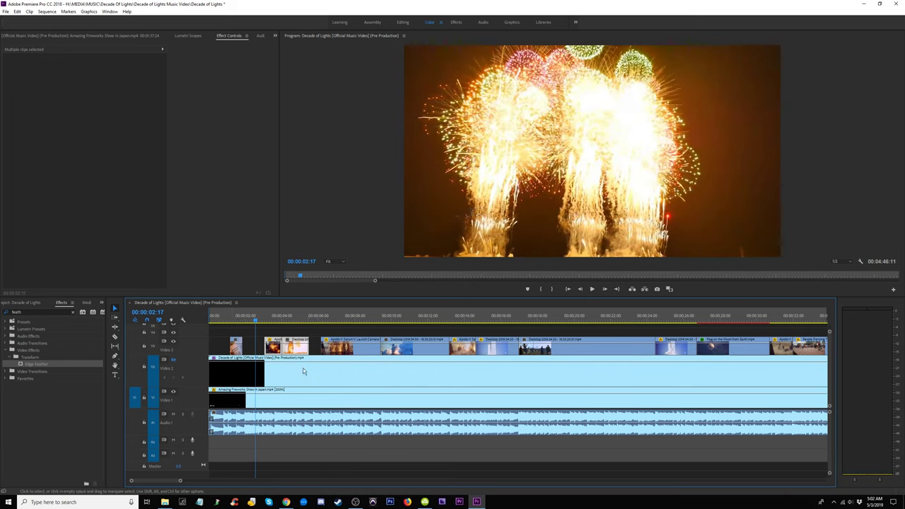
left_click(304, 379)
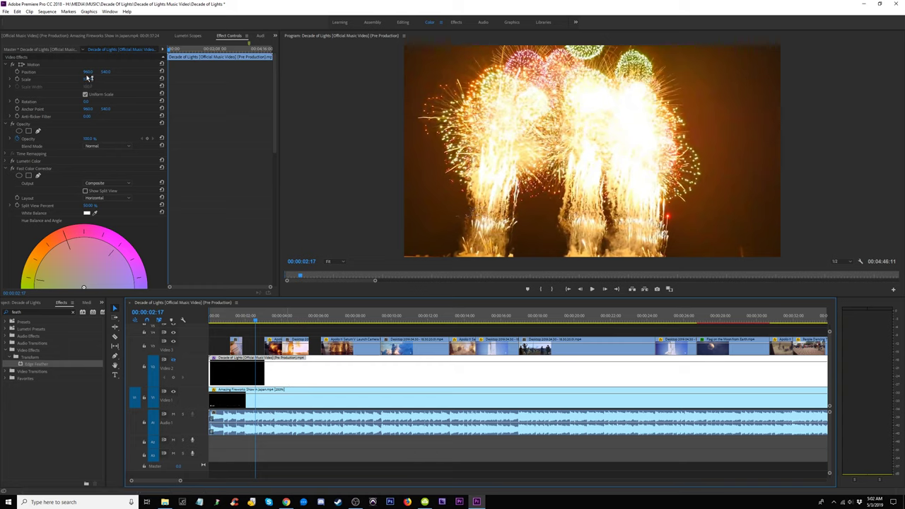
left_click_drag(88, 73, 102, 74)
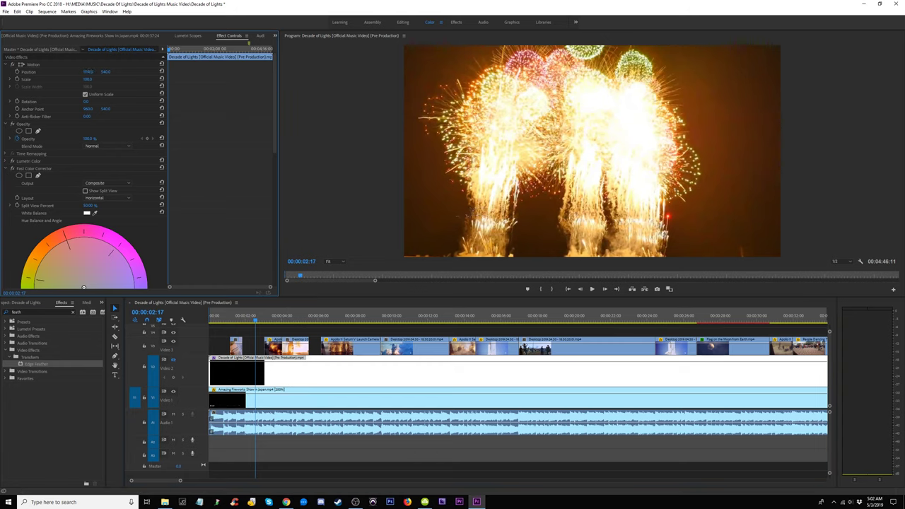
left_click(29, 64)
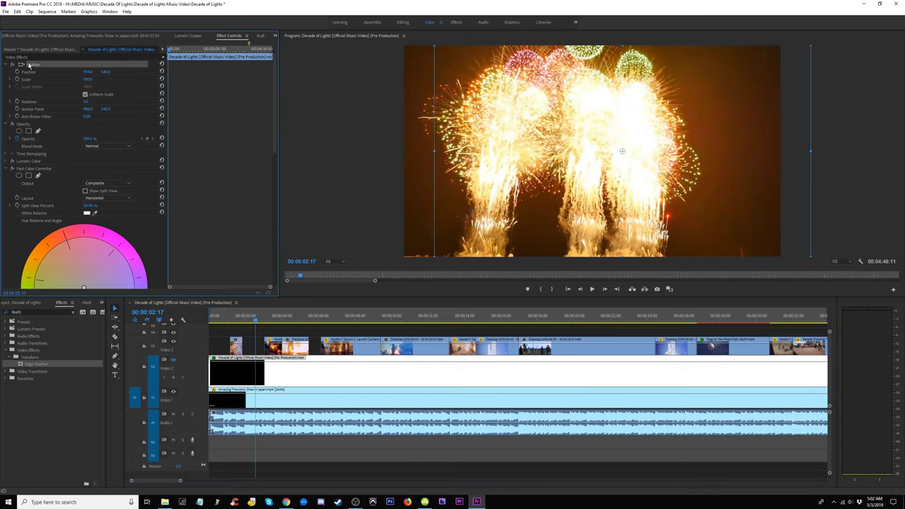
key("ctrl+z")
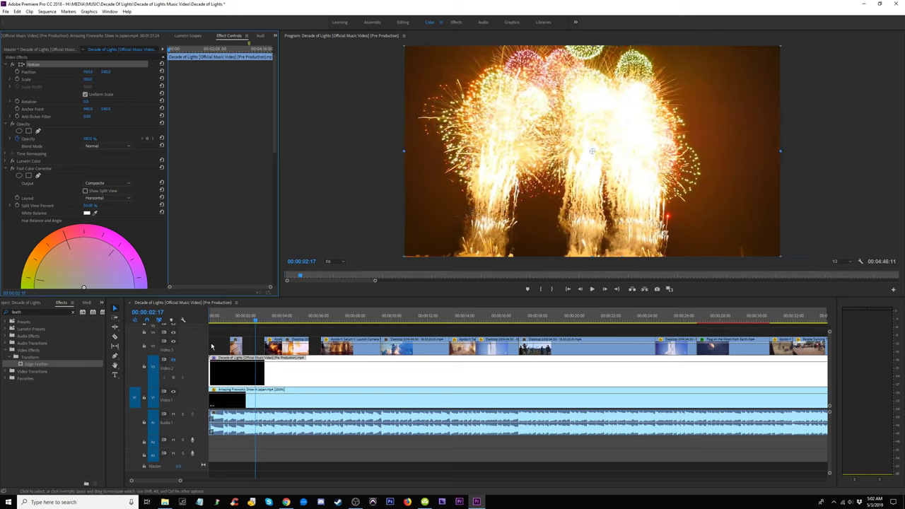
- Reposition the Video 1 fireworks clip within the frame to about 1152, 500 and play the opening back from the start
left_click(241, 404)
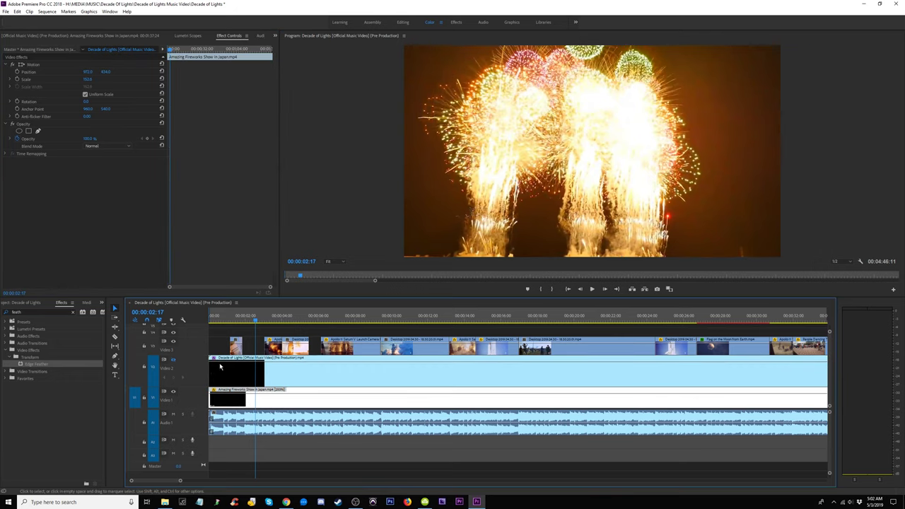
left_click(32, 64)
left_click_drag(451, 131, 485, 140)
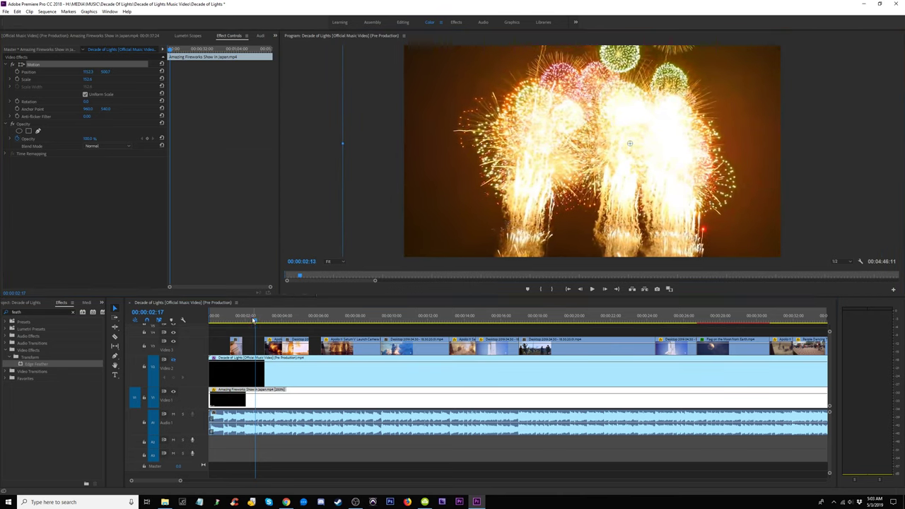
key("Home")
key("space")
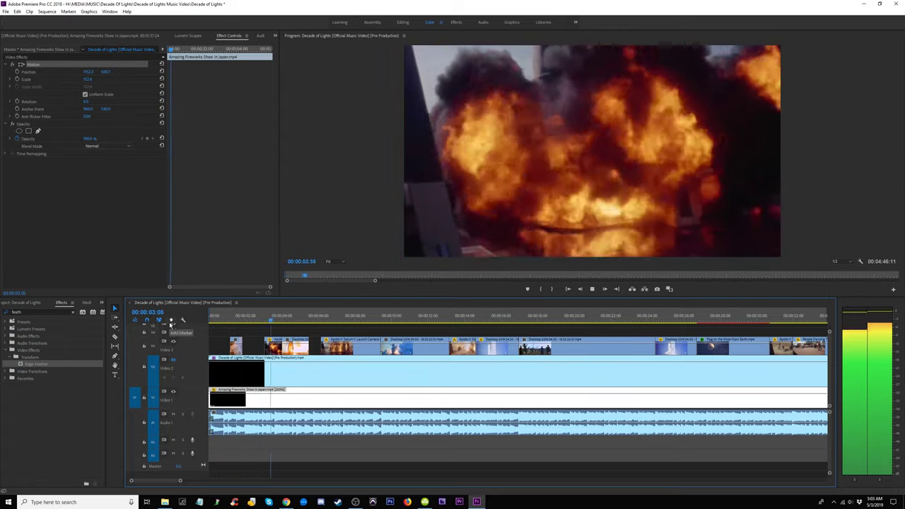
key("Home")
key("space")
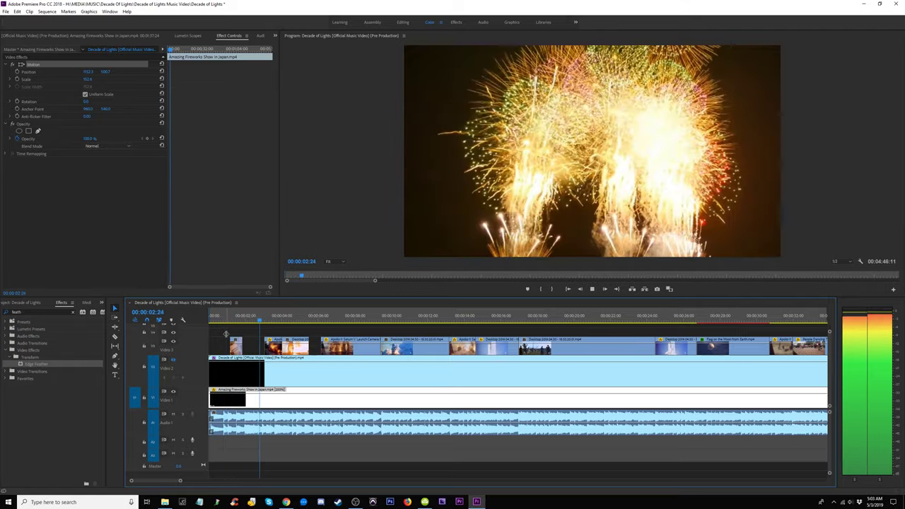
- Try moving the short shuttle clip on Video 3 to the sequence start and play it back
key("space")
left_click_drag(236, 346, 180, 322)
key("space")
key("space")
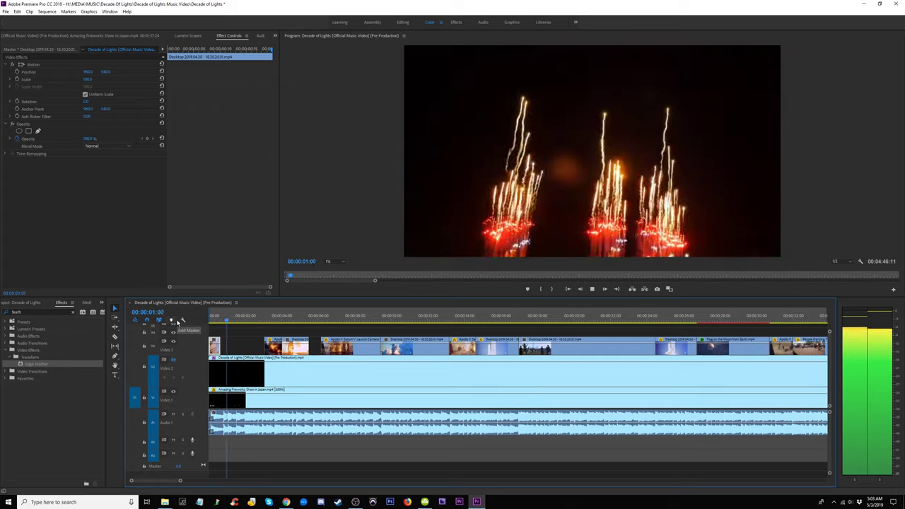
key("space")
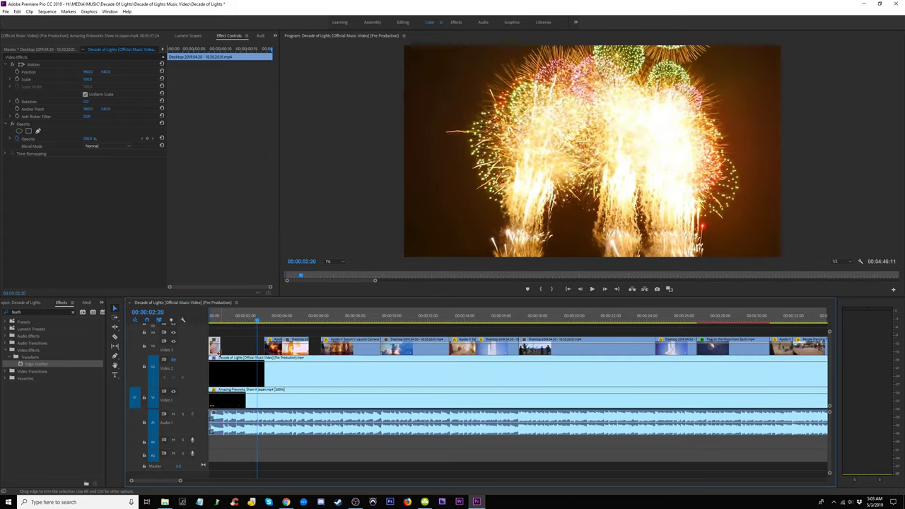
key("ctrl+z")
- Nudge the short shuttle clip on Video 3 later to start at about 00:00:01:12 and replay the sequence from the start
left_click(217, 320)
key("space")
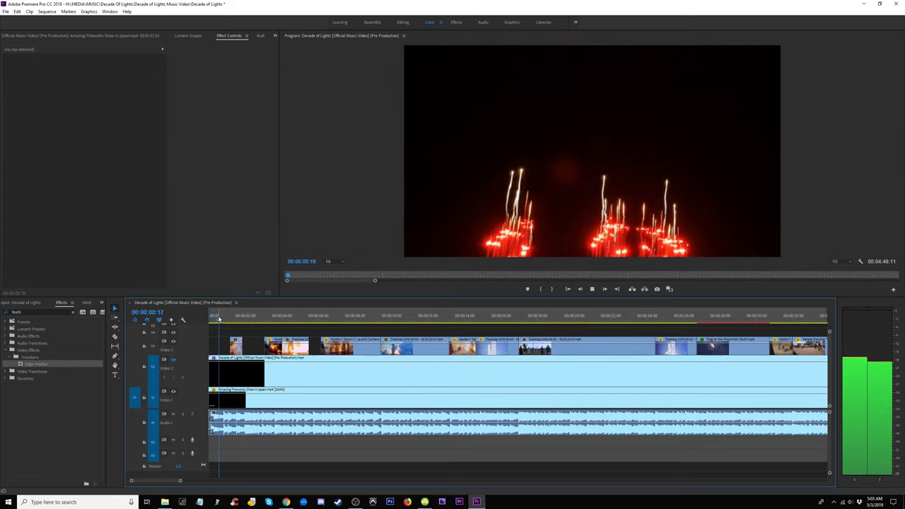
left_click(219, 320)
key("space")
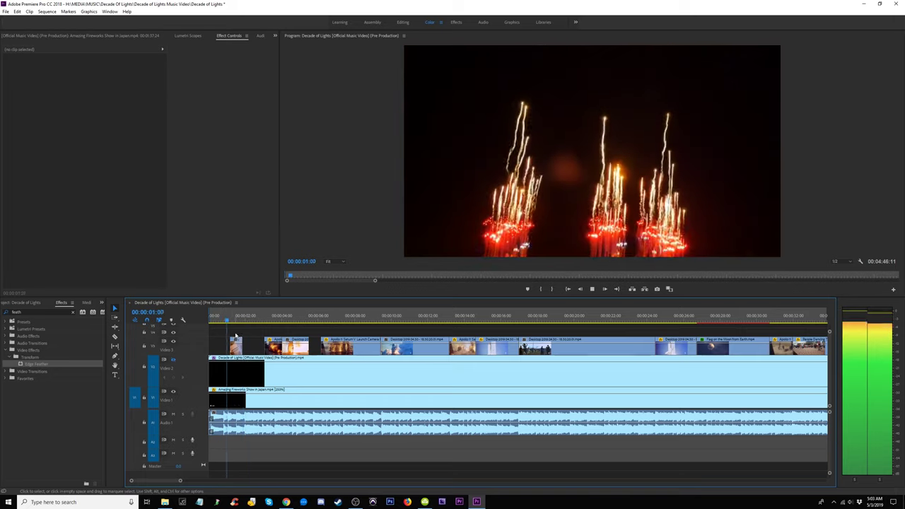
key("space")
left_click(238, 350)
key("space")
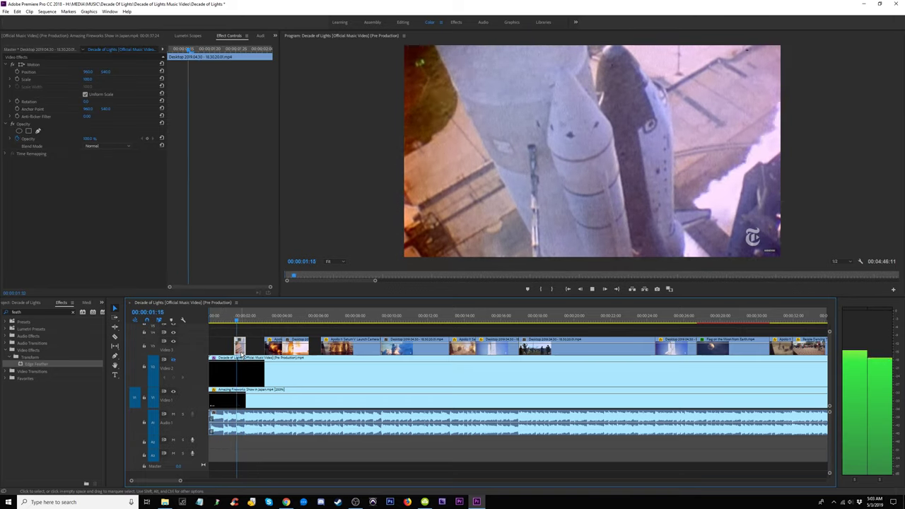
left_click(225, 320)
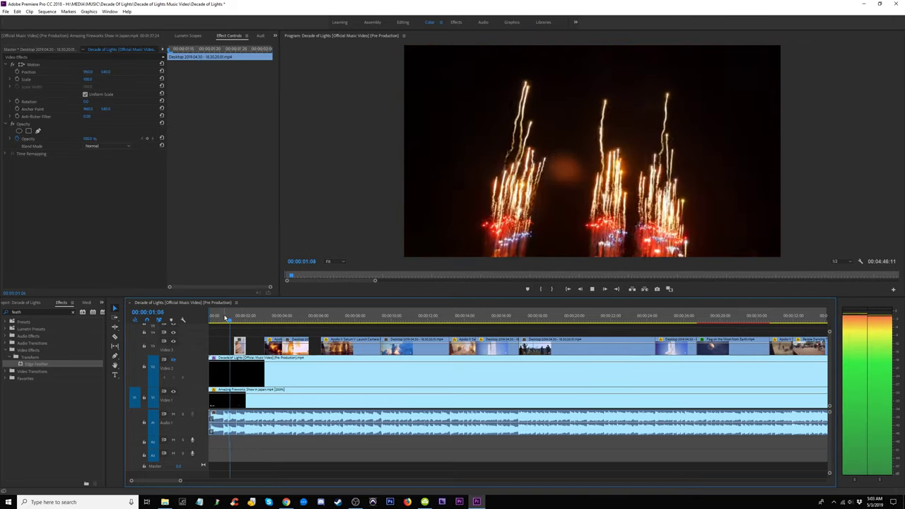
left_click_drag(225, 319, 184, 322)
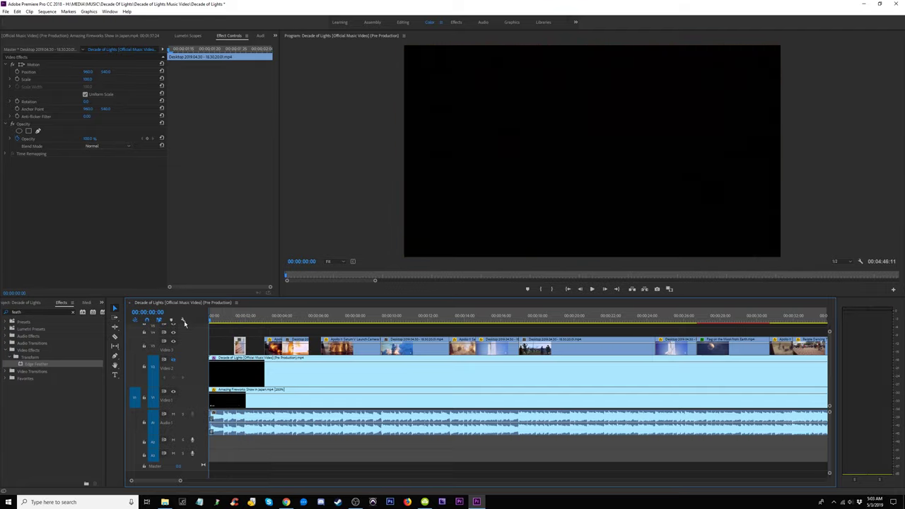
key("space")
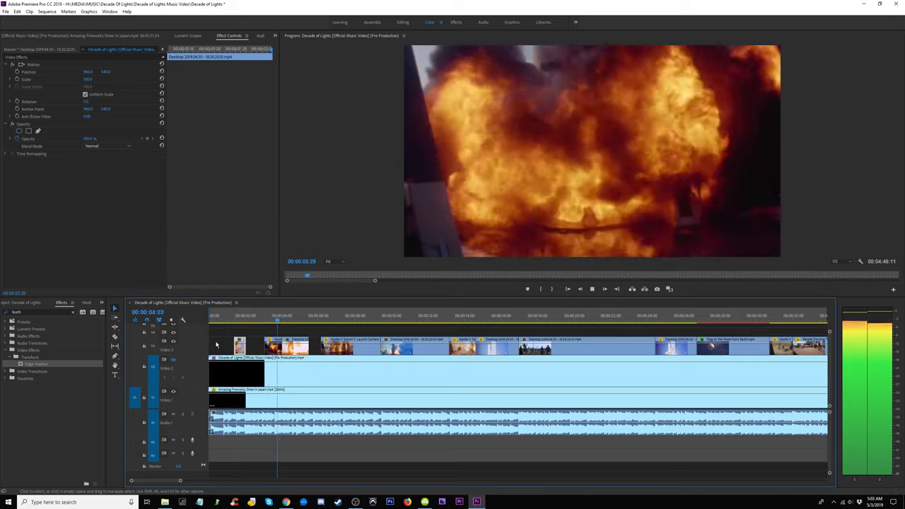
- Overwrite the Video 2 clip with the short shuttle clip and return that clip to Video 3, leaving a gap beneath it
key("space")
left_click_drag(240, 348, 240, 364)
left_click(228, 316)
key("space")
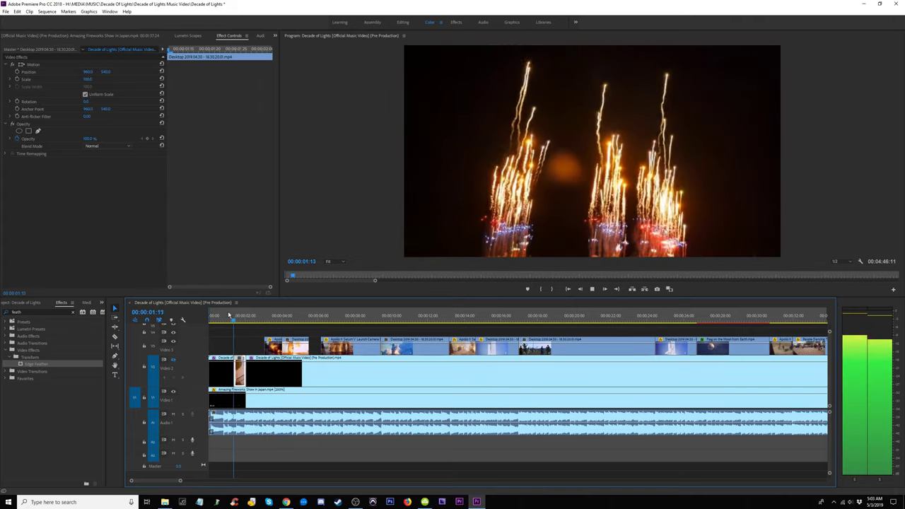
key("space")
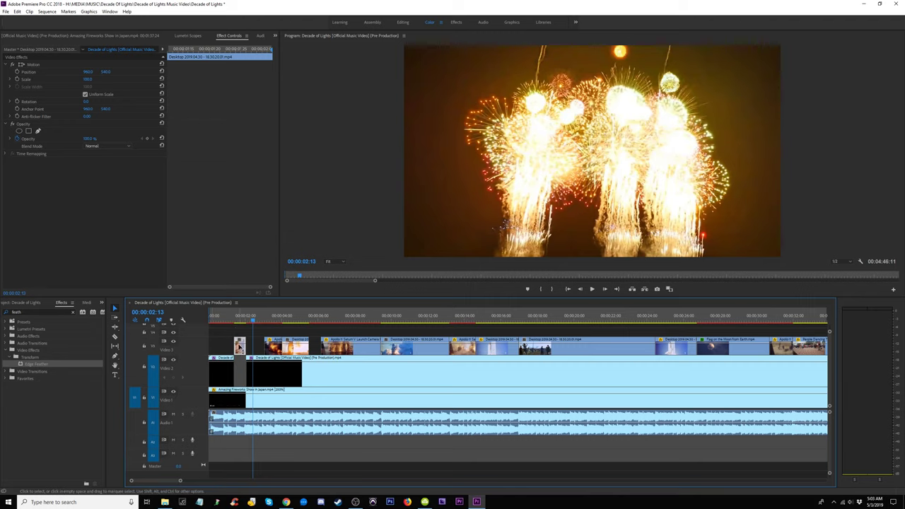
- Play the opening from the sequence start and split the Video 2 clip at 00:00:04:17
left_click_drag(227, 321, 191, 321)
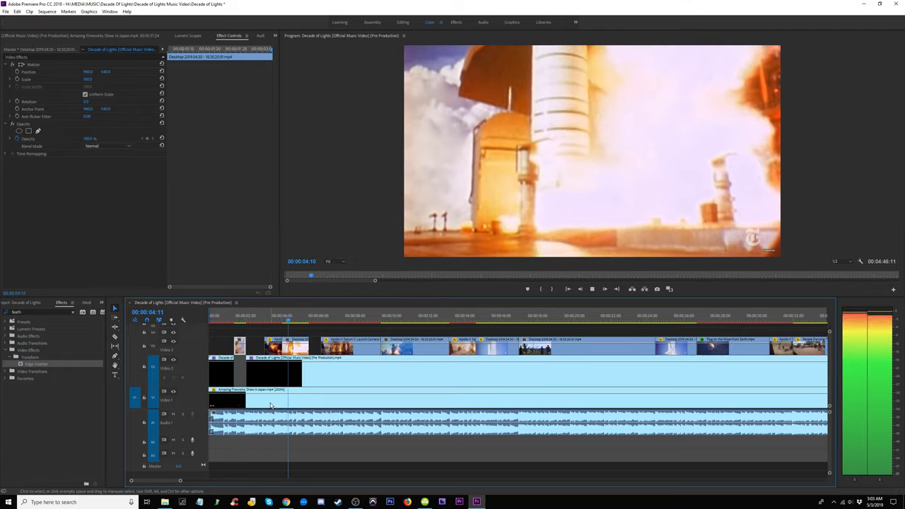
key("space")
left_click(291, 377)
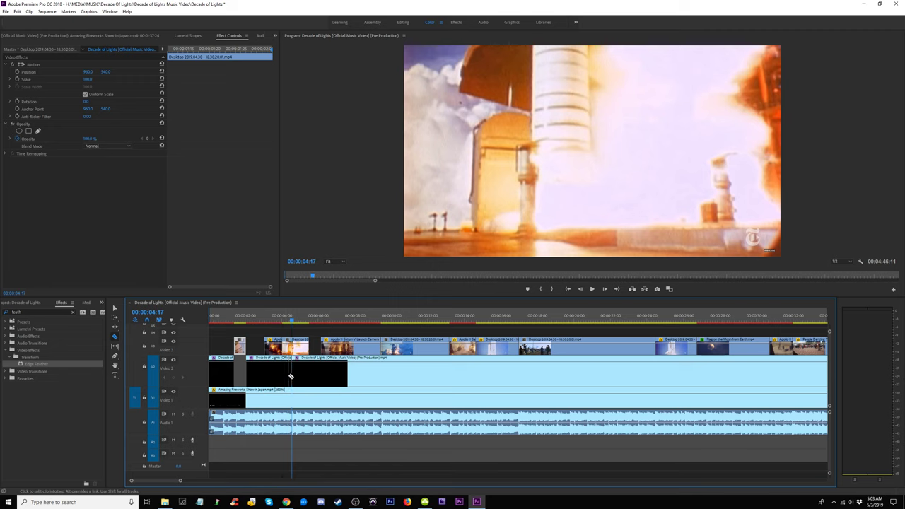
- Set the speed of the Video 2 segment between the gap and the 00:00:04:17 cut to 300% and play it back
left_click(277, 377)
key("equal")
key("equal")
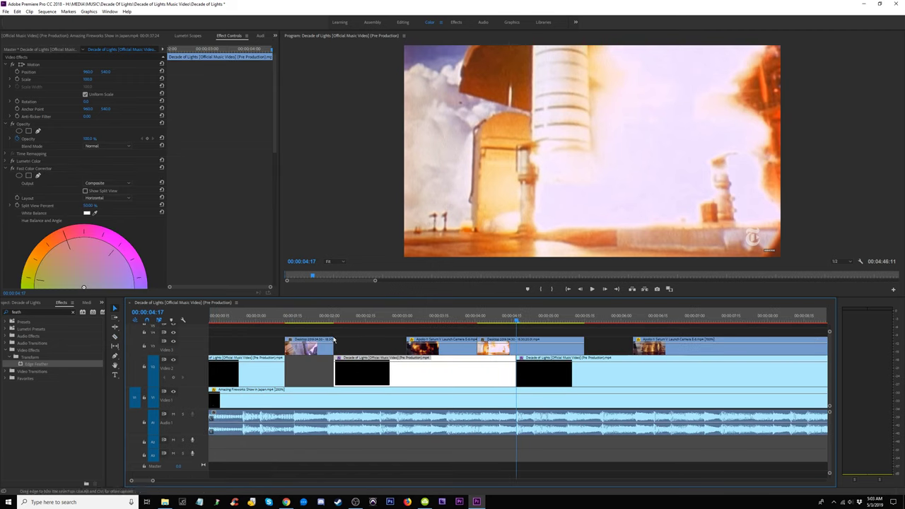
left_click_drag(329, 322, 339, 323)
right_click(369, 378)
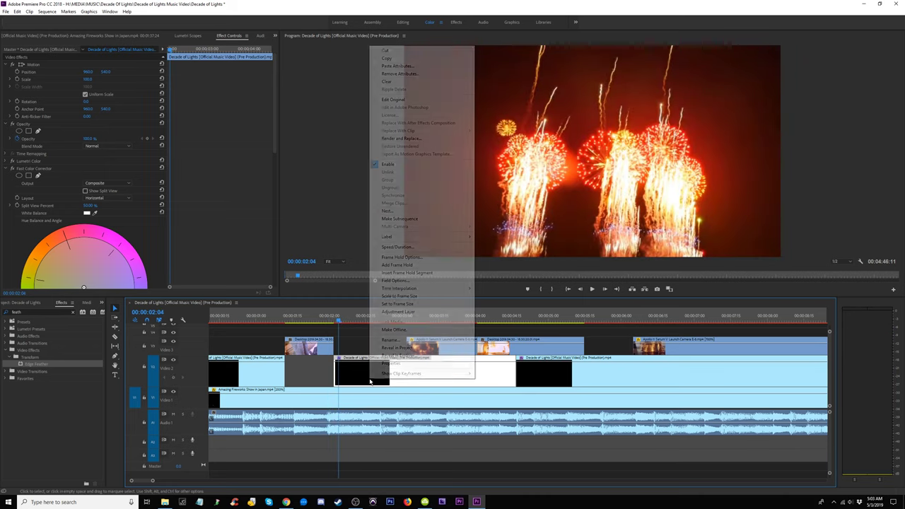
left_click(409, 250)
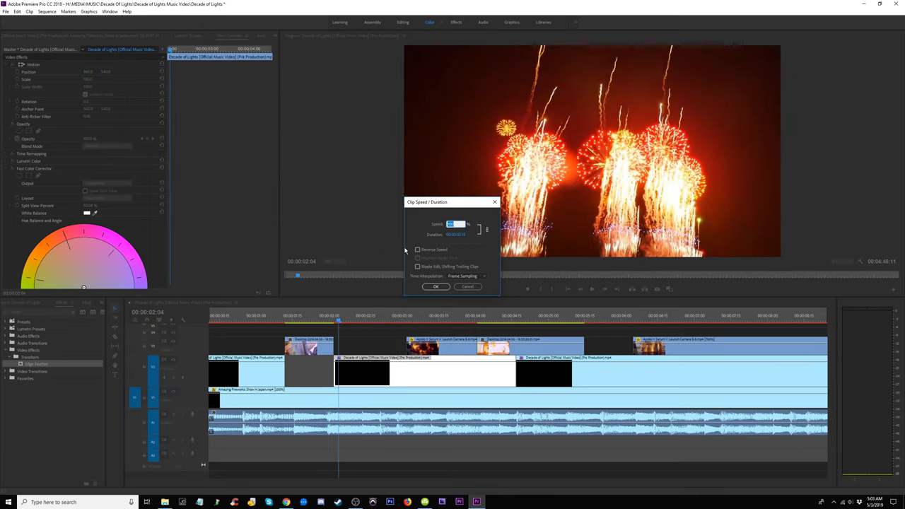
type("300")
key("Return")
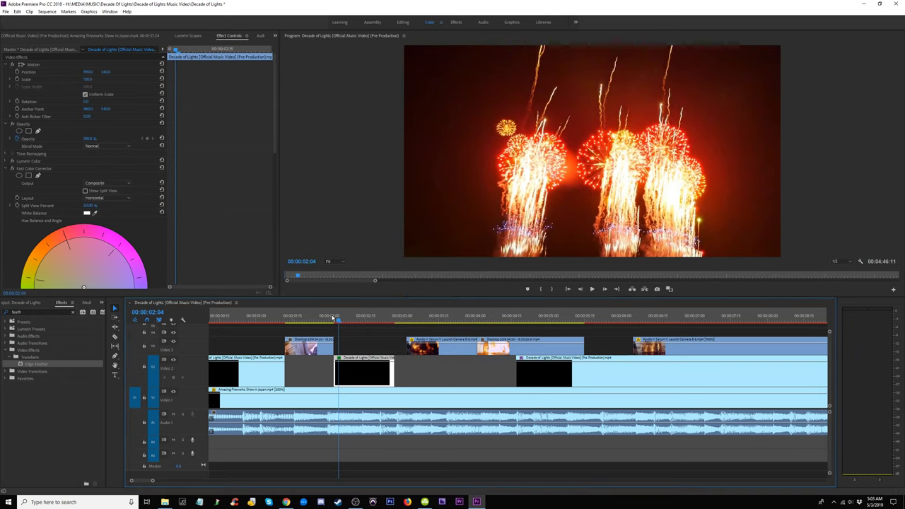
key("space")
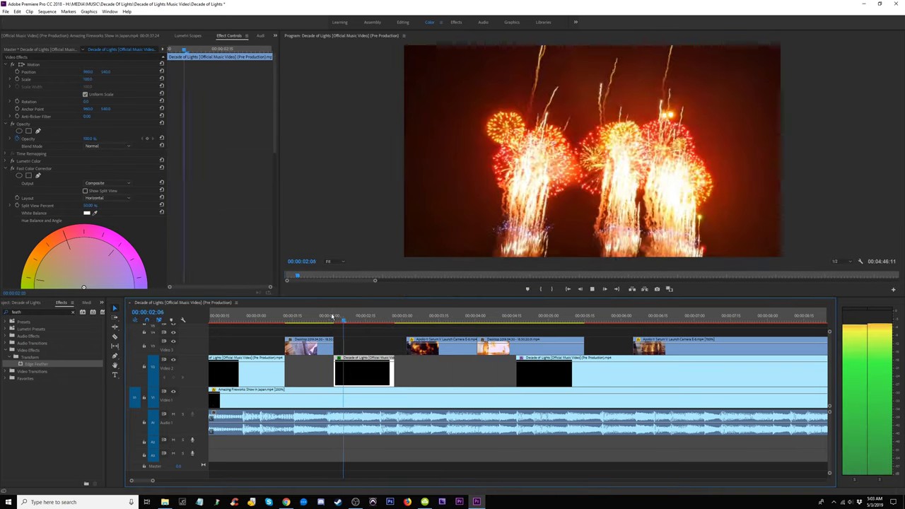
- Extend the end of the sped-up Video 2 fireworks segment to the start of the Apollo clip and play the passage back
key("space")
left_click_drag(368, 377, 335, 369)
left_click(323, 315)
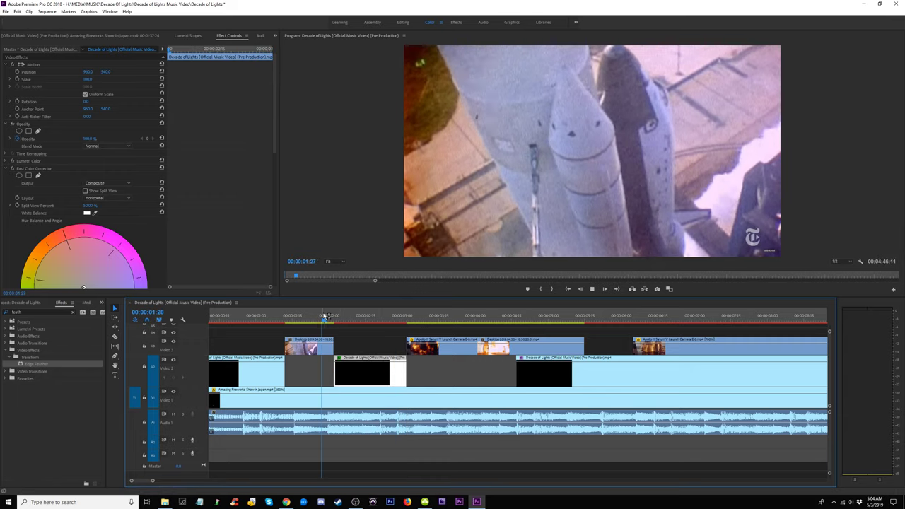
left_click(259, 317)
key("space")
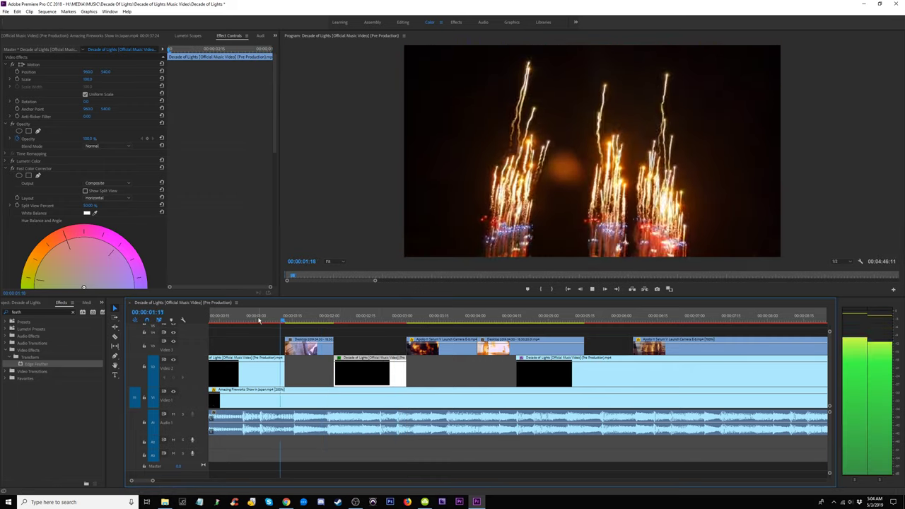
key("space")
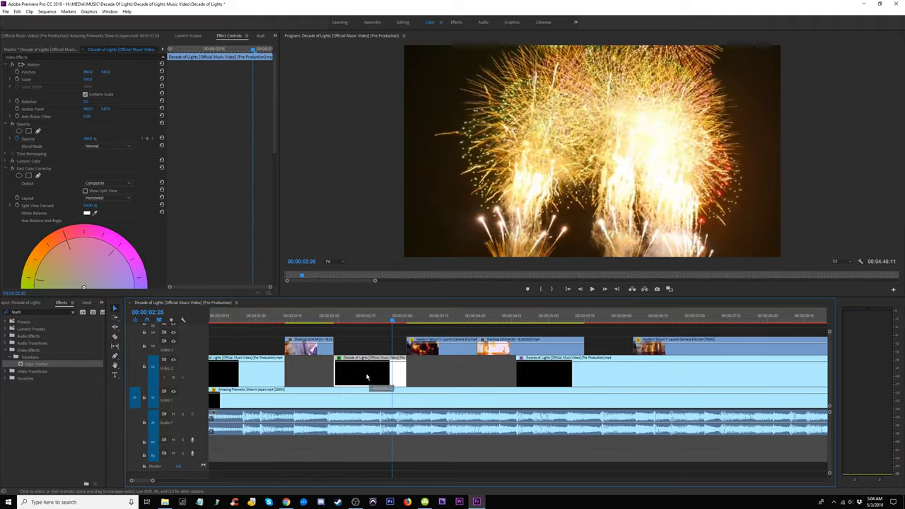
- Nudge the sped-up Video 2 fireworks segment earlier to start at about 00:00:02:00 and play it back
left_click_drag(366, 377, 362, 376)
left_click(315, 322)
key("space")
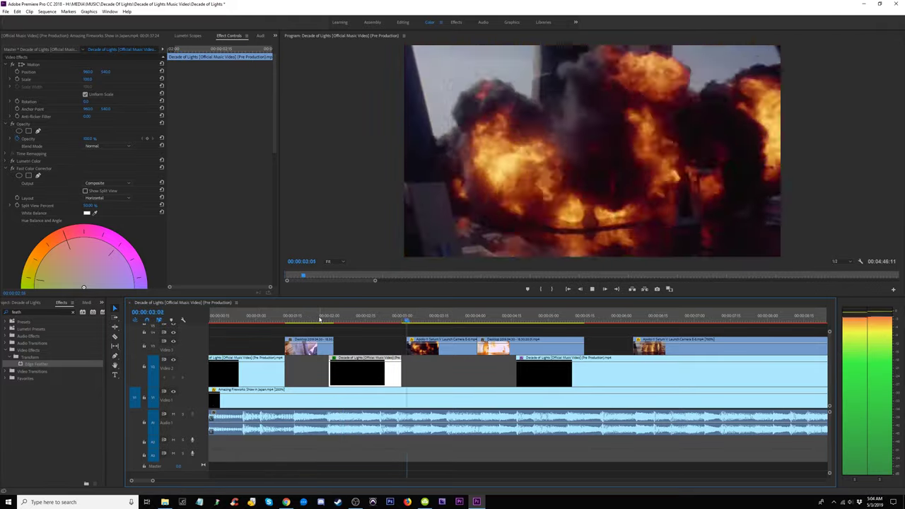
key("space")
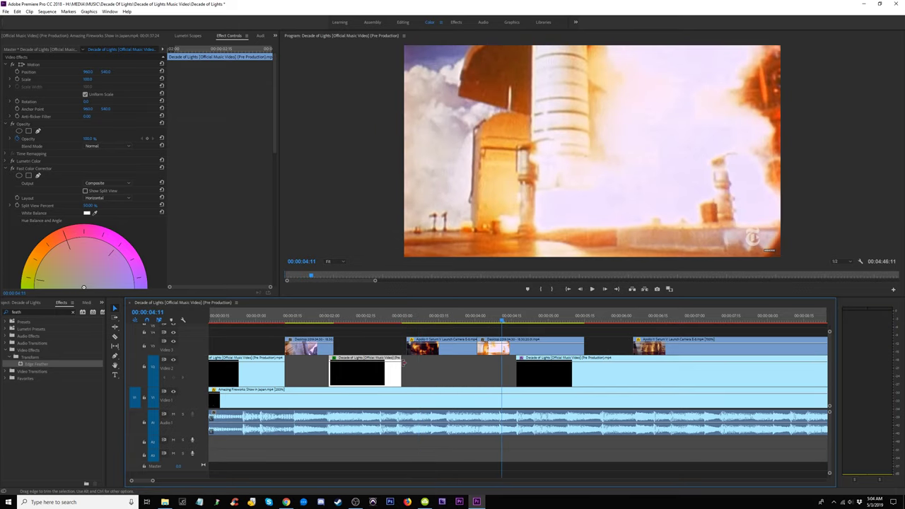
- Extend the fireworks segment's end to the start of the Apollo clip again and replay the opening from the sequence start
left_click_drag(404, 364, 411, 364)
left_click(233, 320)
scroll(233, 320, "up", 1)
key("space")
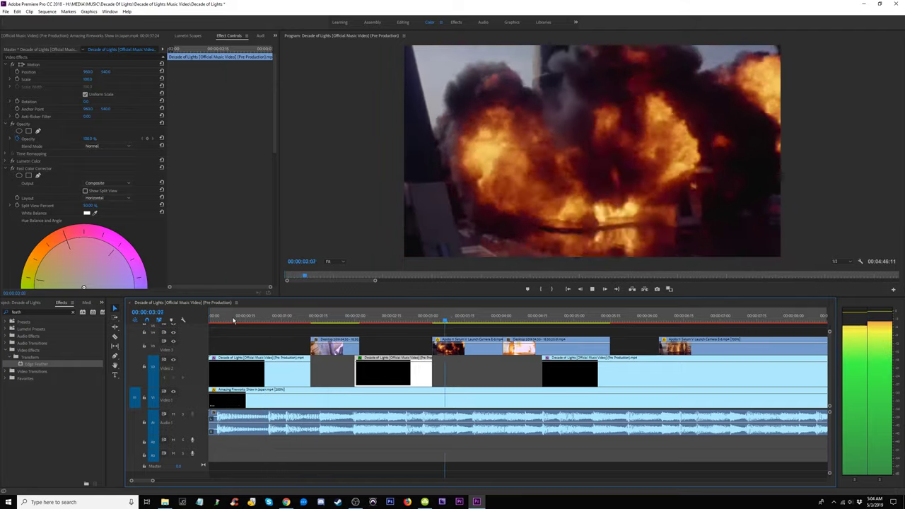
left_click_drag(270, 319, 208, 317)
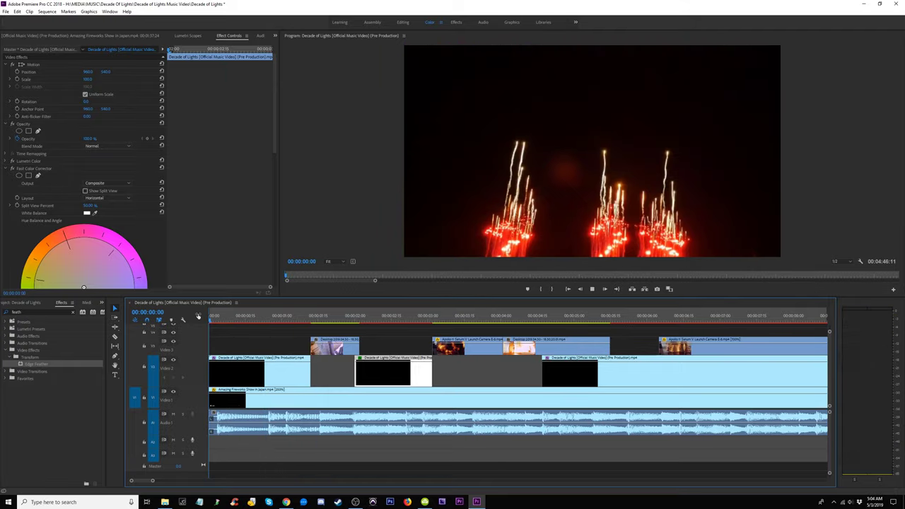
key("space")
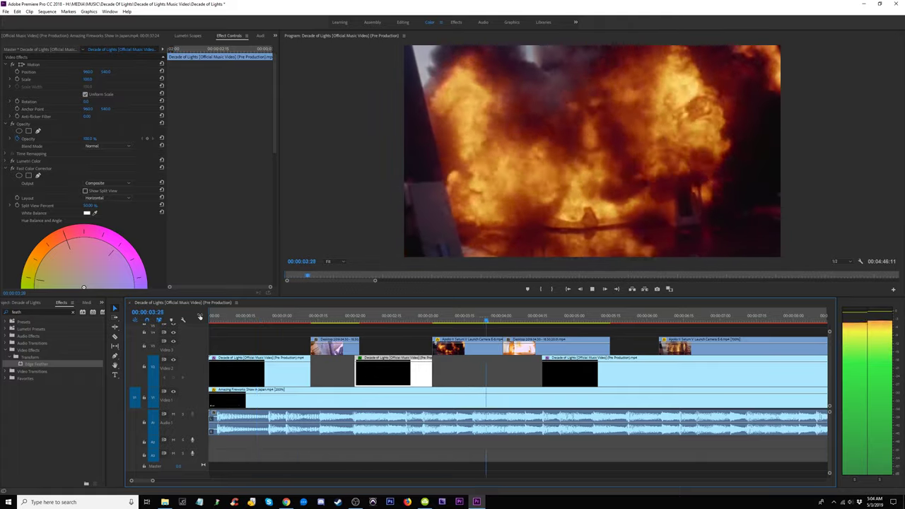
key("space")
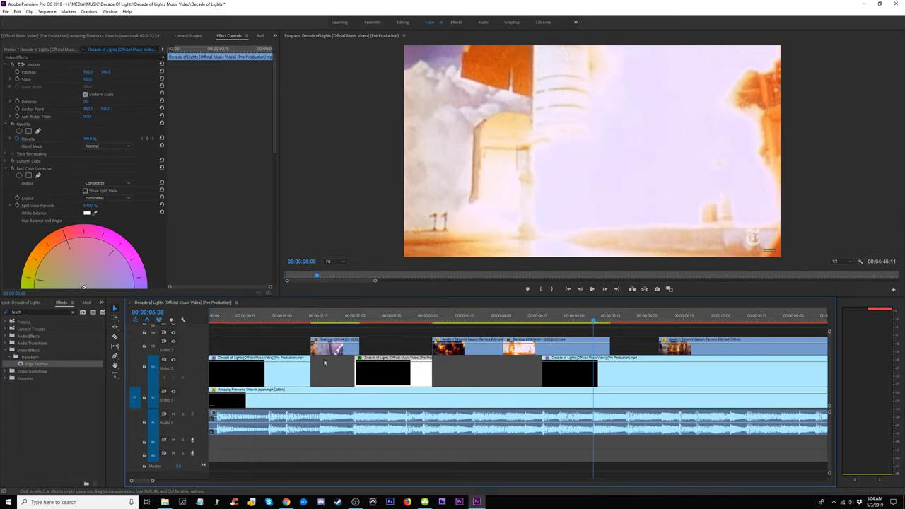
- Move the short shuttle clip and the first Apollo explosion clip from Video 3 down onto Video 2 and play them back
left_click_drag(346, 347, 346, 362)
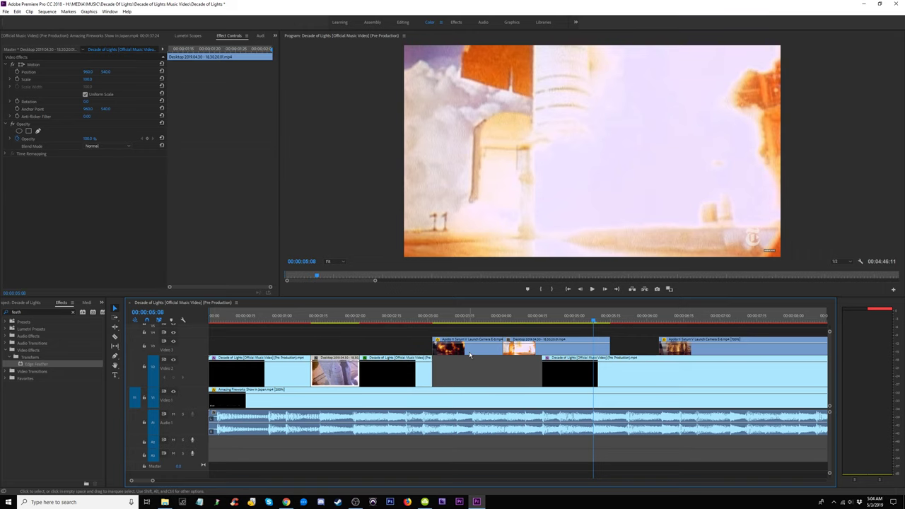
mouse_move(469, 355)
left_mouse_down()
mouse_move(472, 363)
mouse_move(474, 354)
left_mouse_up()
key("space")
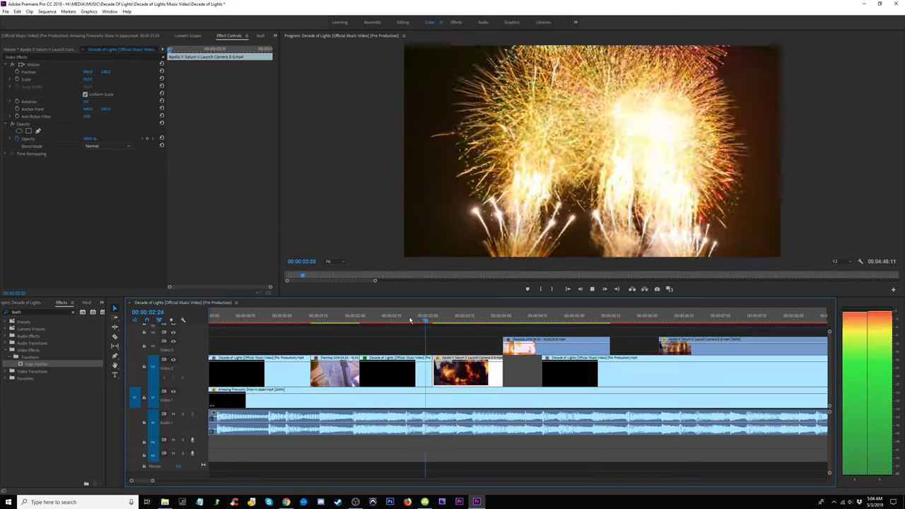
left_click(355, 321)
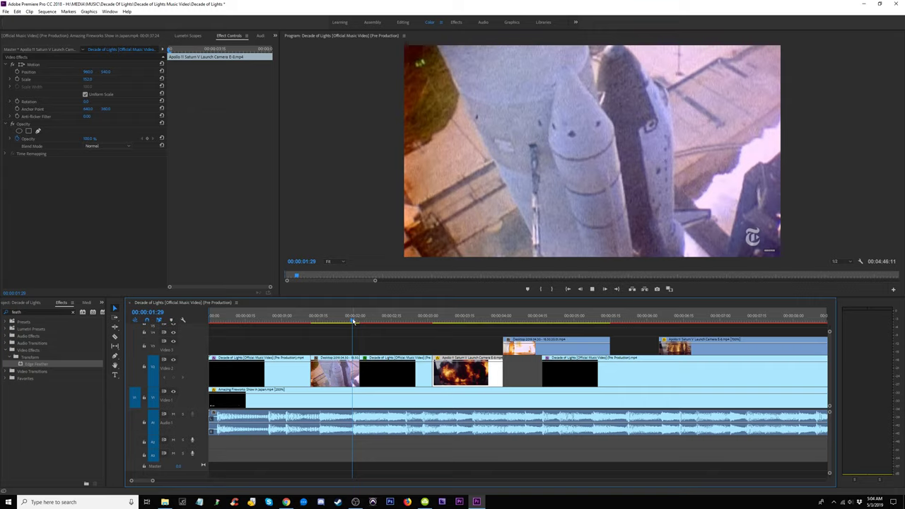
key("space")
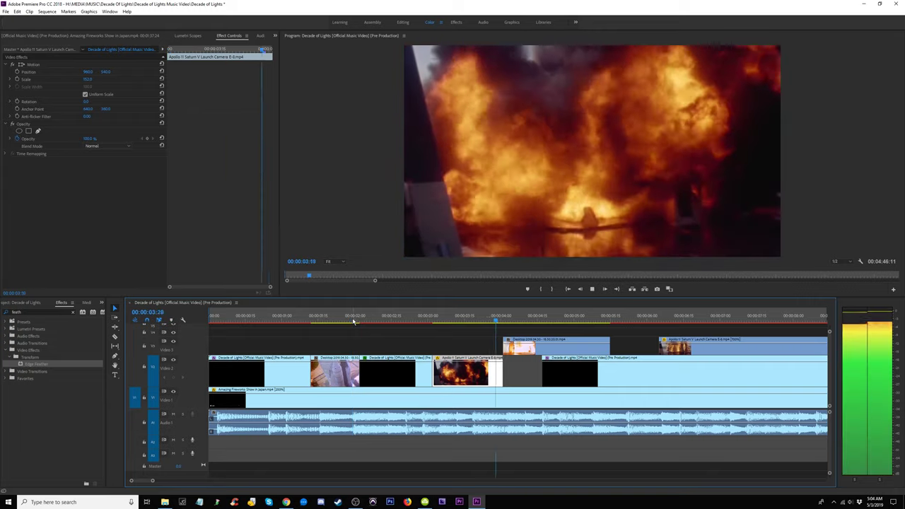
key("space")
left_click(349, 322)
key("space")
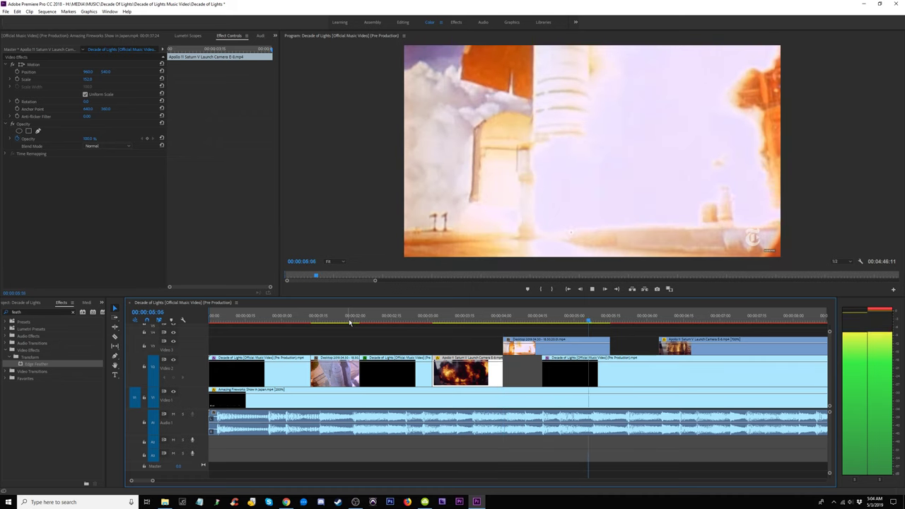
- Shorten the rocket launch clip to end at about 00:00:05:08, move it down to Video 2 and replay from the sequence start
left_click(538, 317)
key("space")
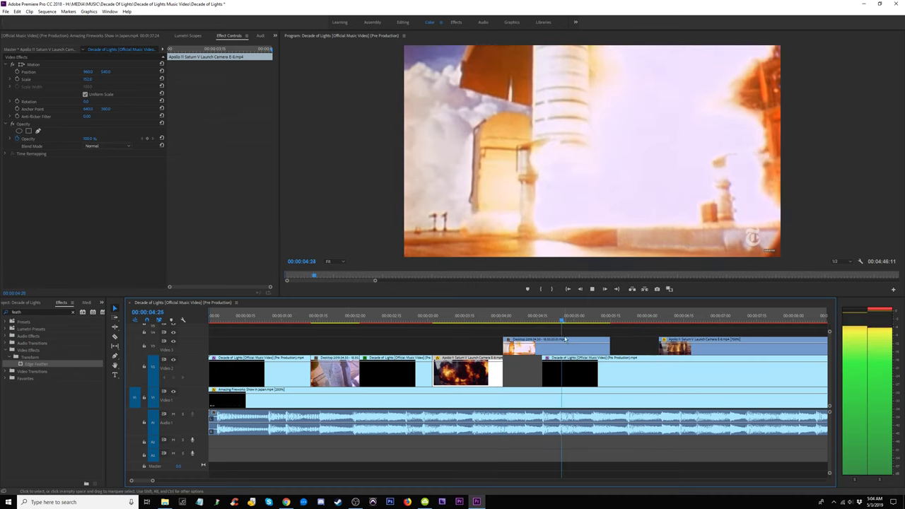
key("space")
left_click_drag(612, 349, 557, 369)
key("Home")
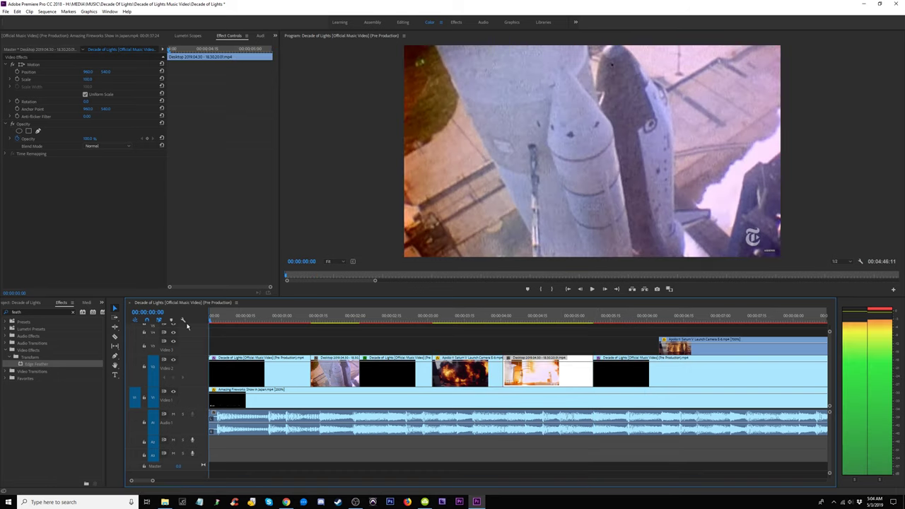
key("space")
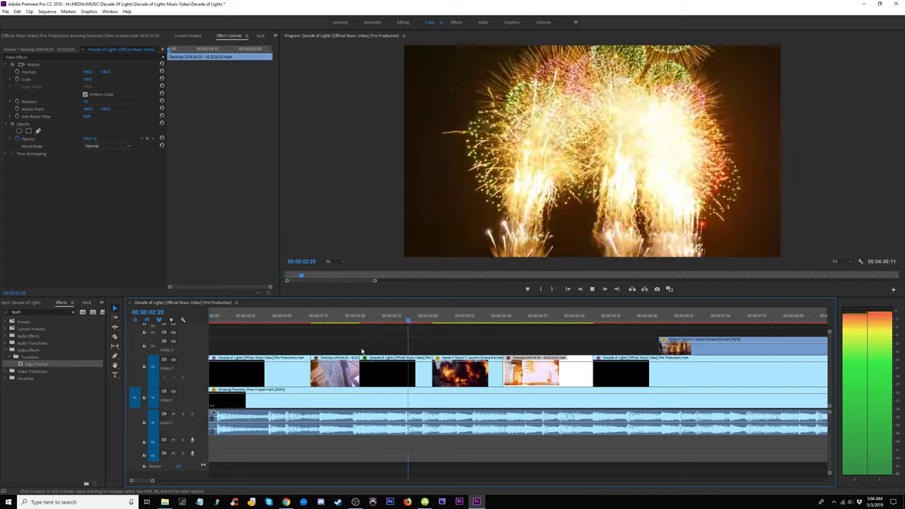
- Roll the cut before the shuttle clip on Video 2 later to about 00:00:01:15 and play it back
key("space")
left_click_drag(311, 375, 317, 375)
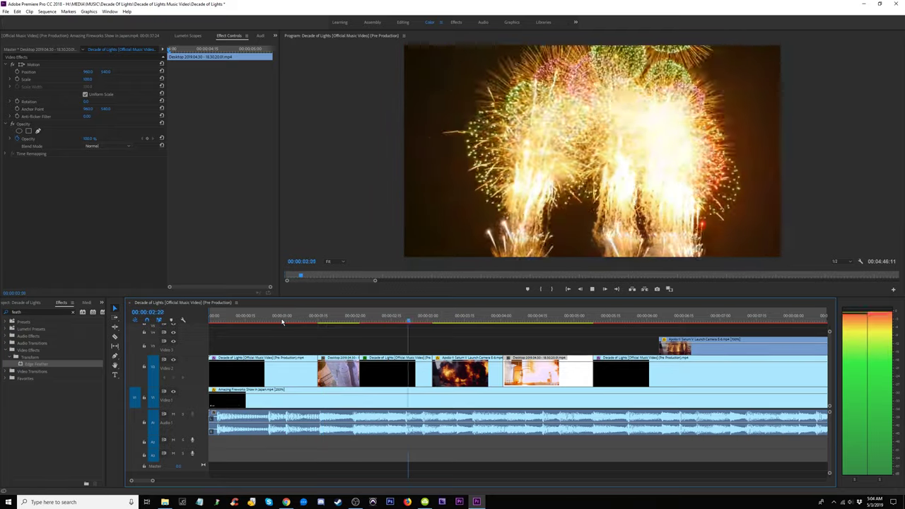
left_click(263, 321)
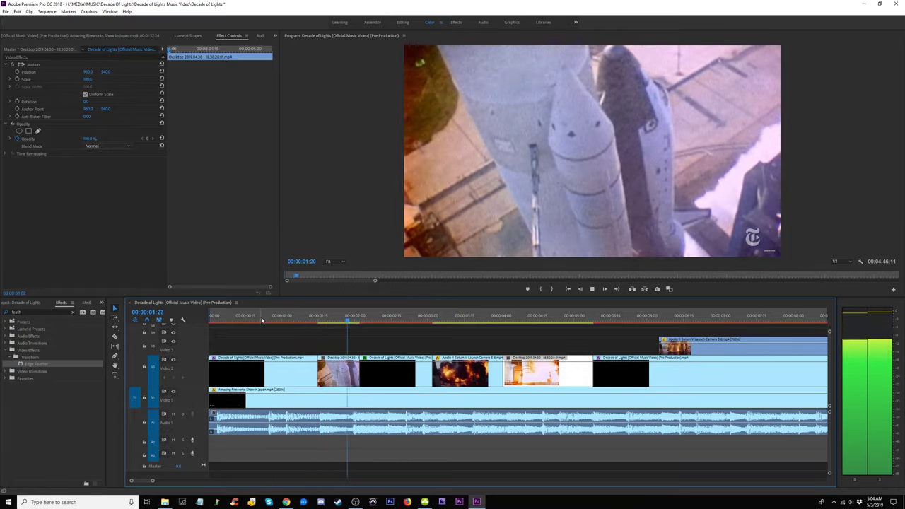
key("space")
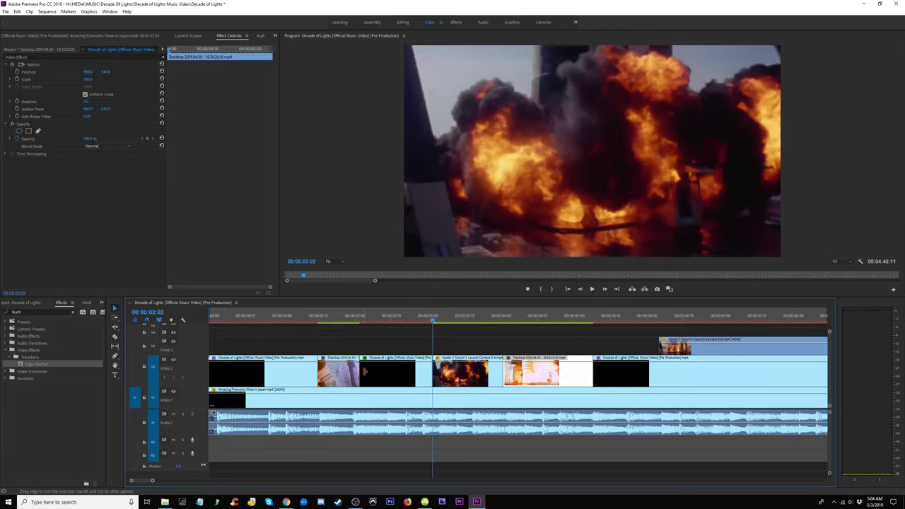
- End the second fireworks segment slightly before the Apollo clip, roll the cut into the shuttle clip to about 00:00:01:13, and replay
left_click(382, 375)
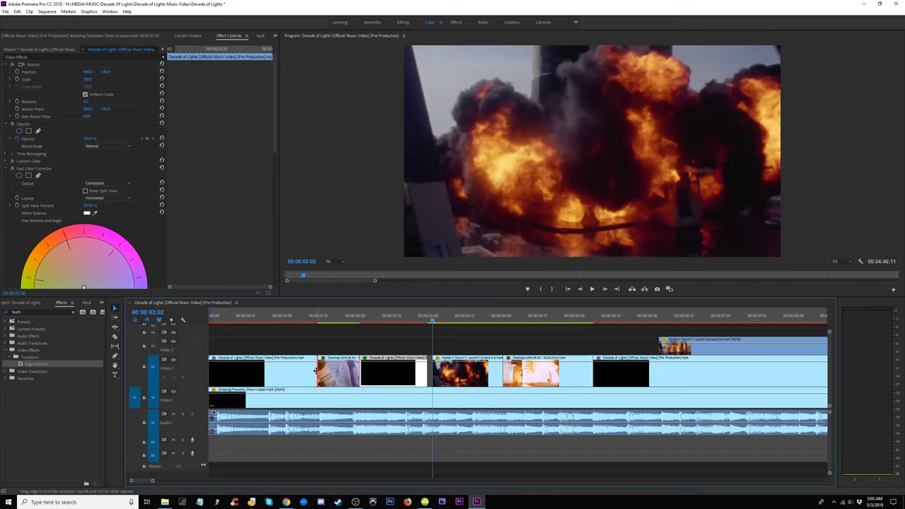
left_click_drag(315, 371, 311, 372)
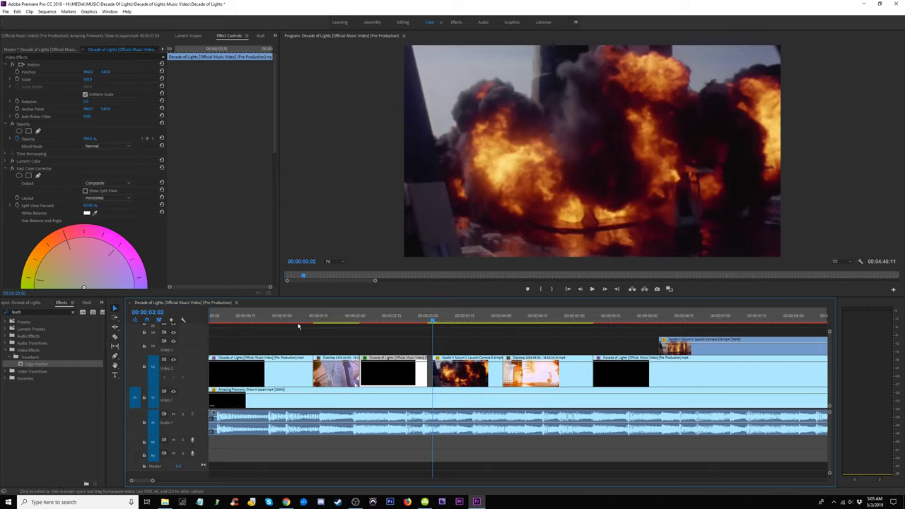
key("space")
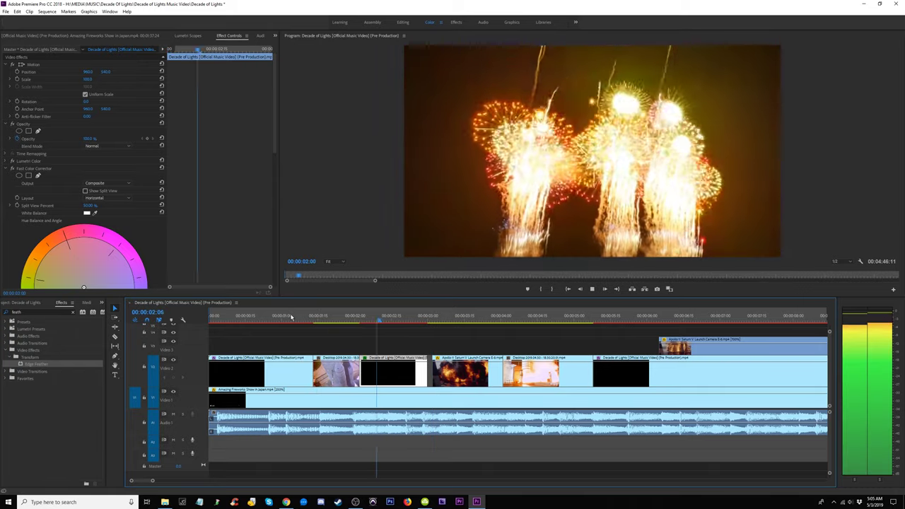
left_click(292, 316)
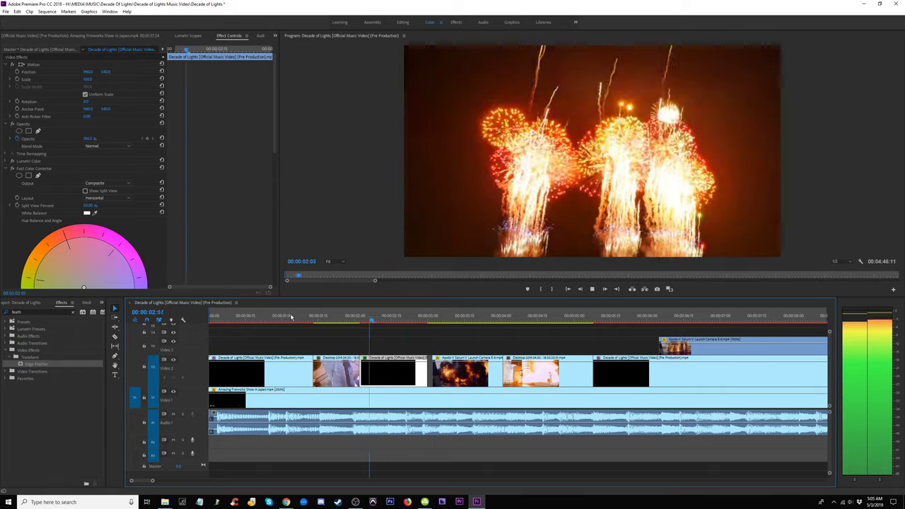
left_click(292, 317)
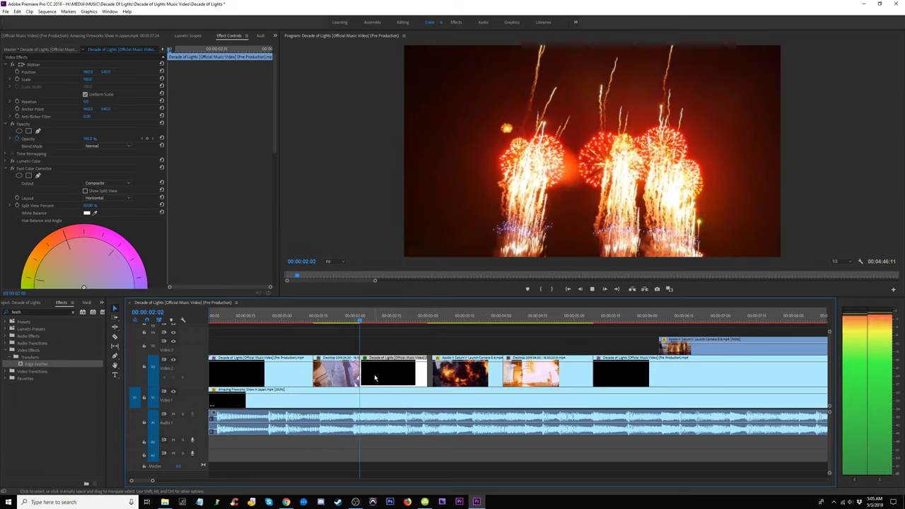
- Move the fireworks segment after the shuttle clip earlier to start at about 00:00:01:29 and replay the opening
key("space")
left_click_drag(388, 375, 380, 375)
left_click_drag(361, 319, 250, 323)
key("space")
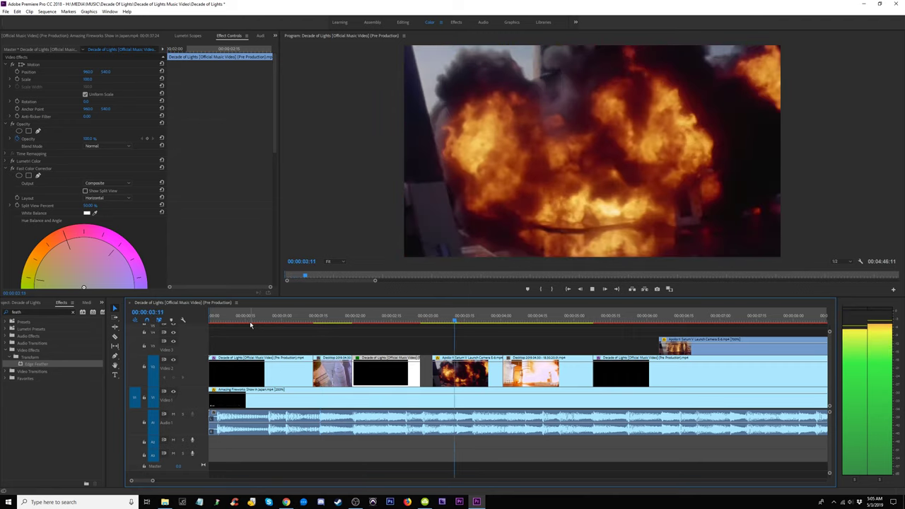
key("space")
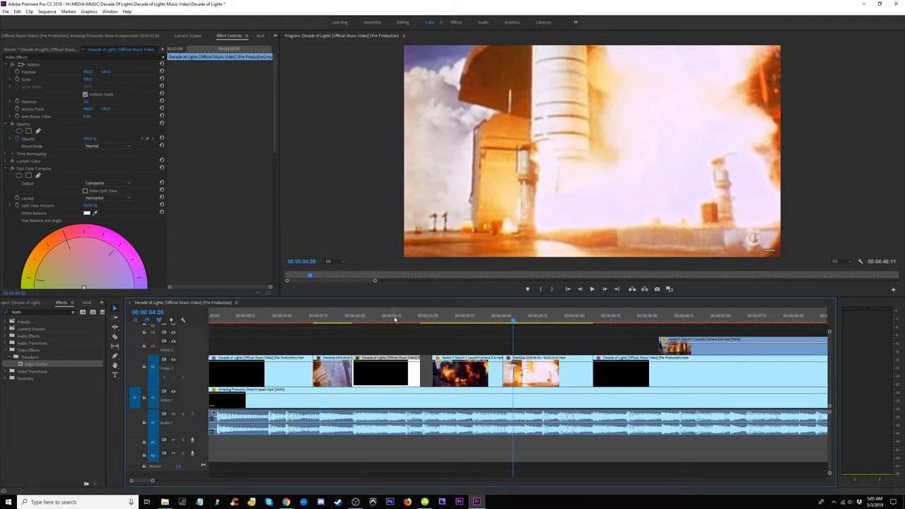
- Set the cut between the fireworks segment and the Apollo explosion clip at 00:00:02:28, closing the gap, and play back
left_click_drag(395, 319, 423, 324)
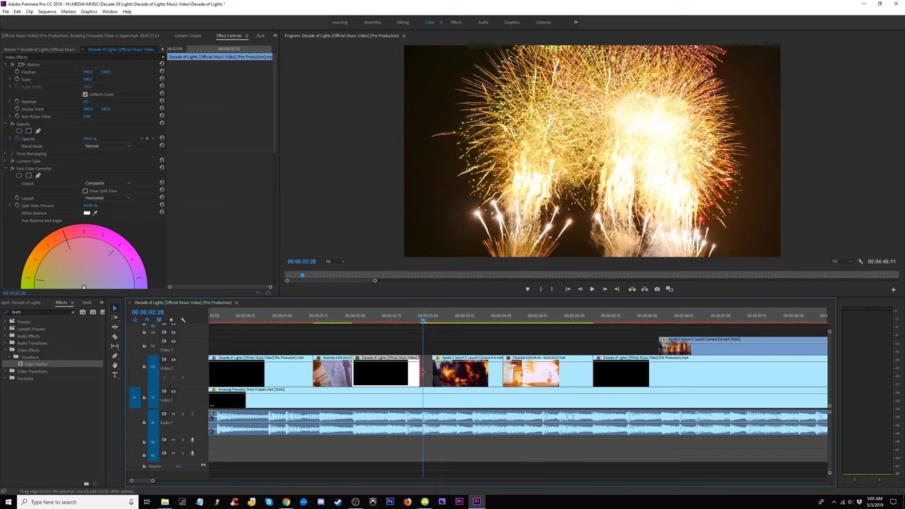
left_click_drag(421, 371, 429, 372)
key("space")
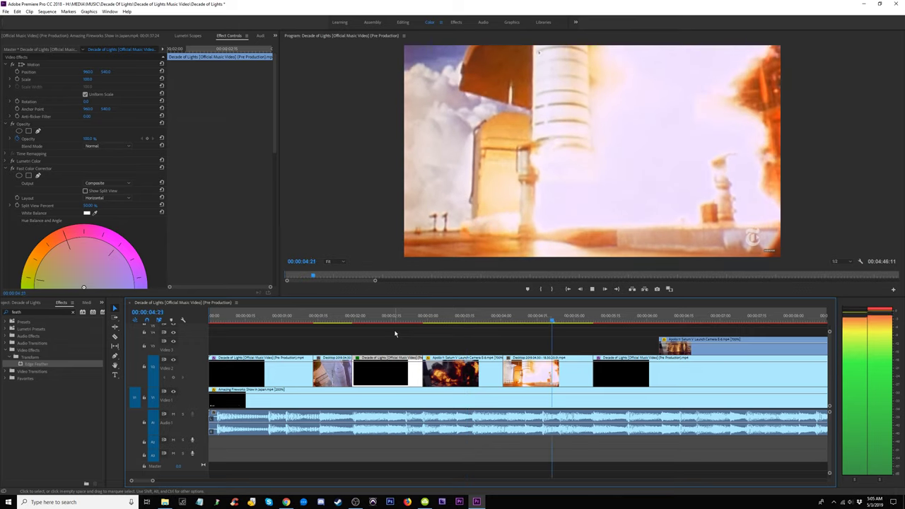
- Reposition the rocket launch clip on Video 2 to start at 00:00:04:09 and play the passage leading into it
left_click(472, 315)
key("space")
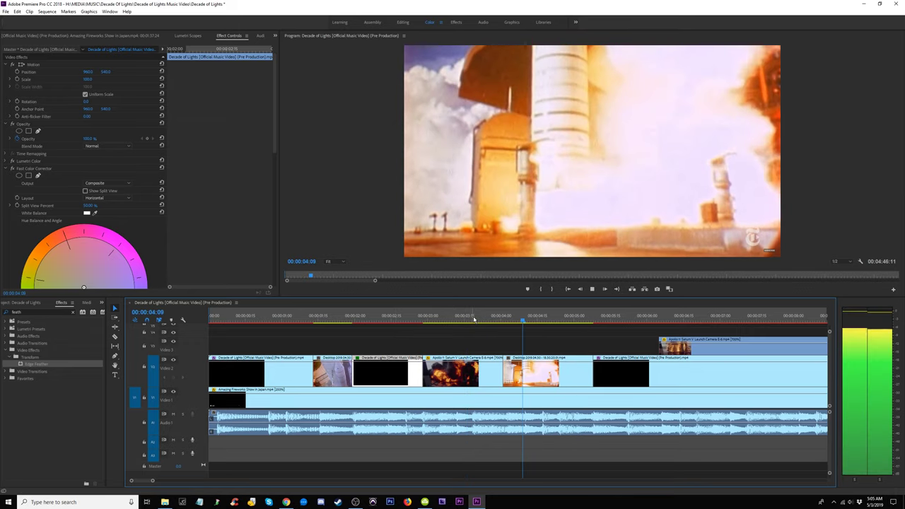
key("space")
left_click(527, 377)
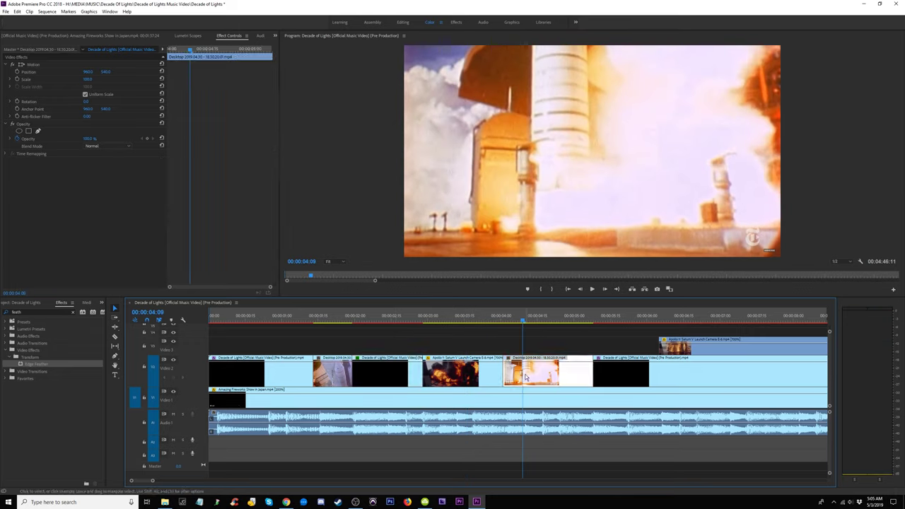
left_click_drag(539, 377, 543, 353)
left_click_drag(612, 351, 523, 369)
left_click(388, 322)
key("space")
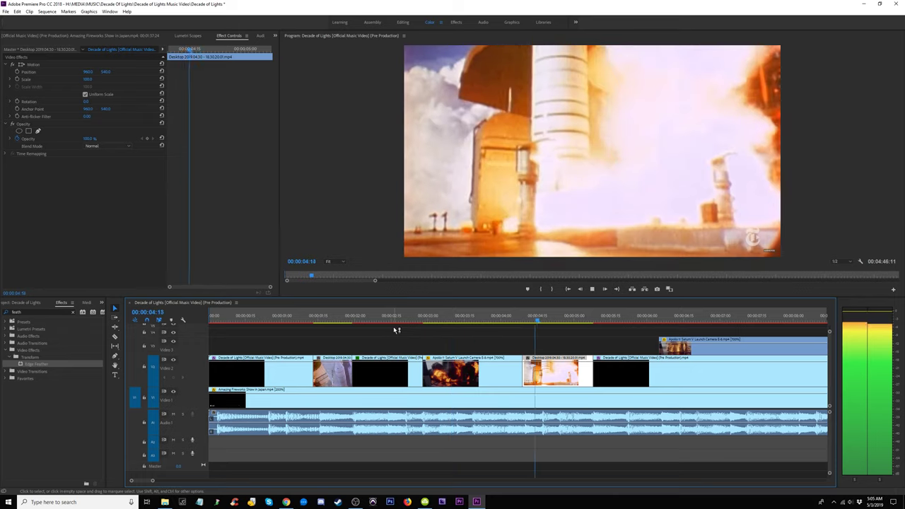
key("space")
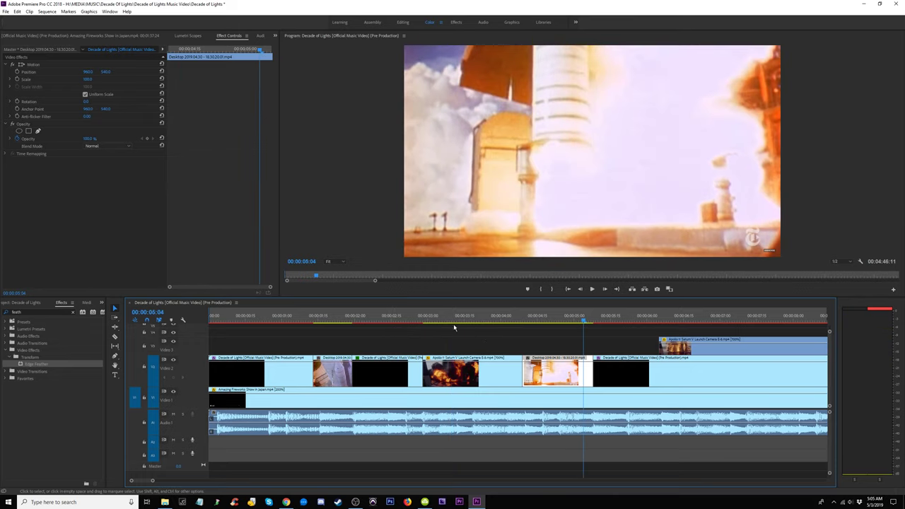
- Fill the gap before the rocket launch clip by lengthening the Apollo explosion clip up to 00:00:04:09, and play it back
left_click(427, 319)
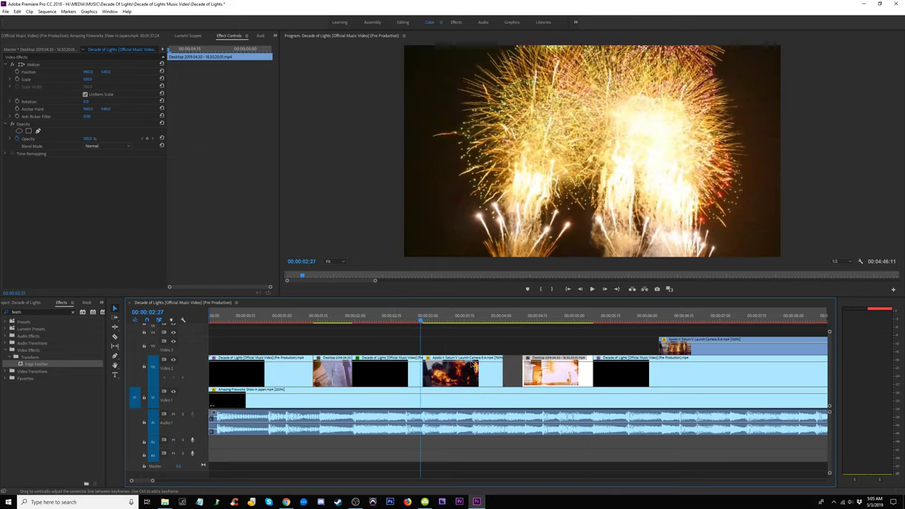
left_click_drag(473, 365, 424, 365)
key("space")
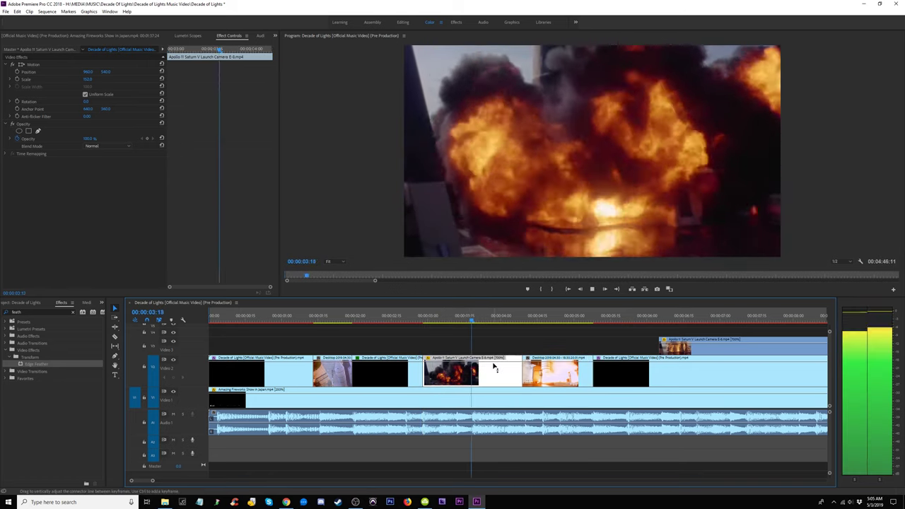
- Play back the opening, from the shuttle and fireworks cuts through the launch and moon clips, to check timing against the music
key("space")
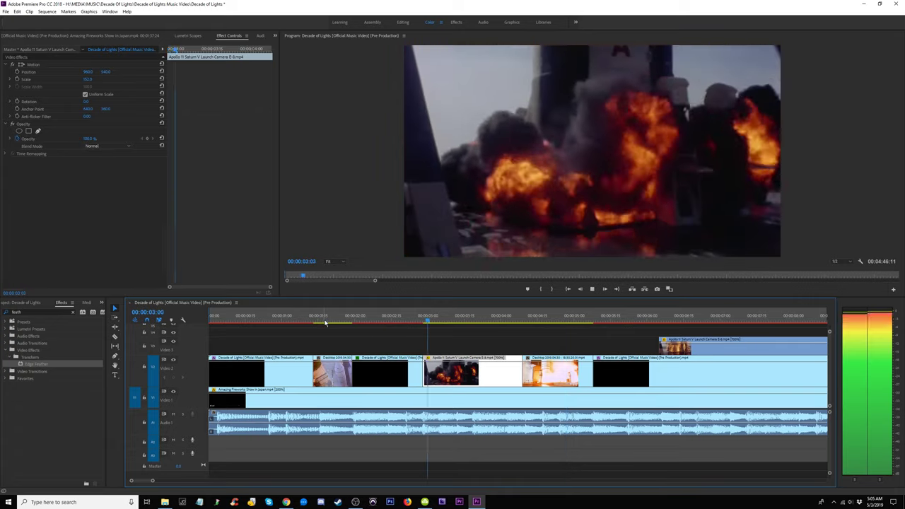
left_click_drag(327, 321, 374, 319)
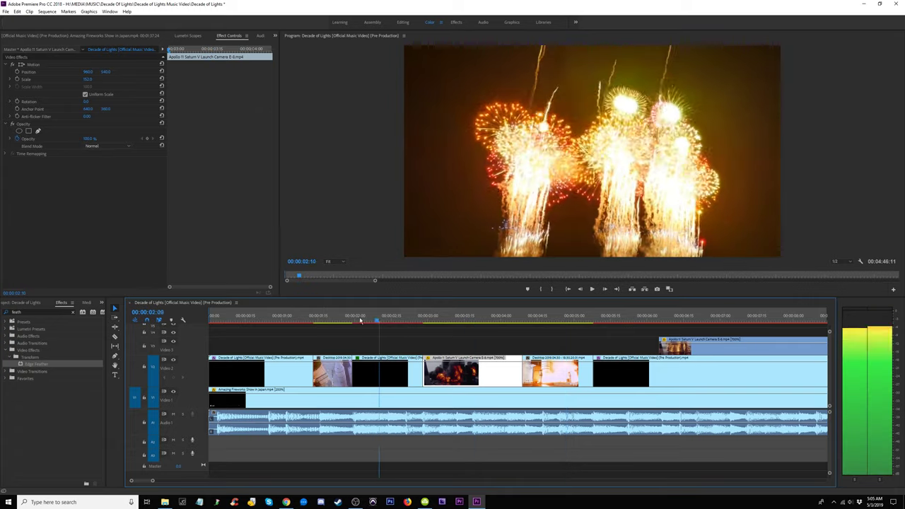
left_click(339, 320)
key("space")
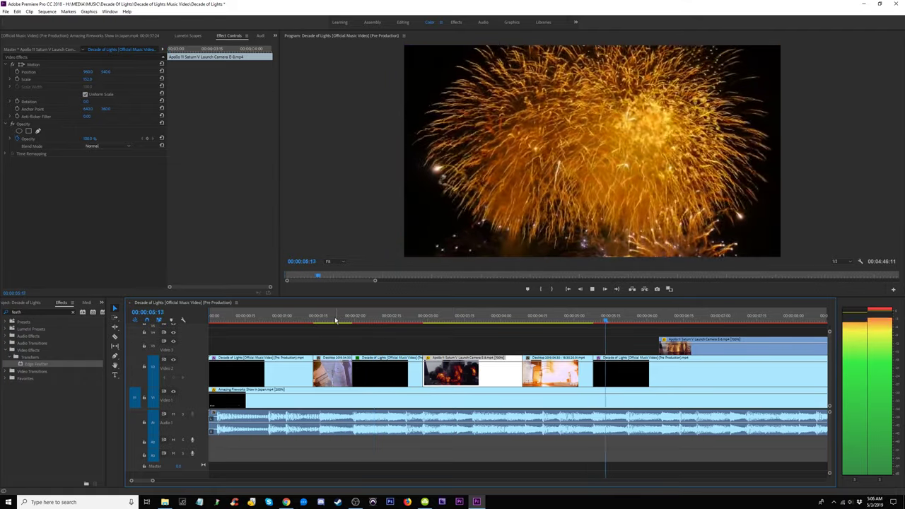
key("space")
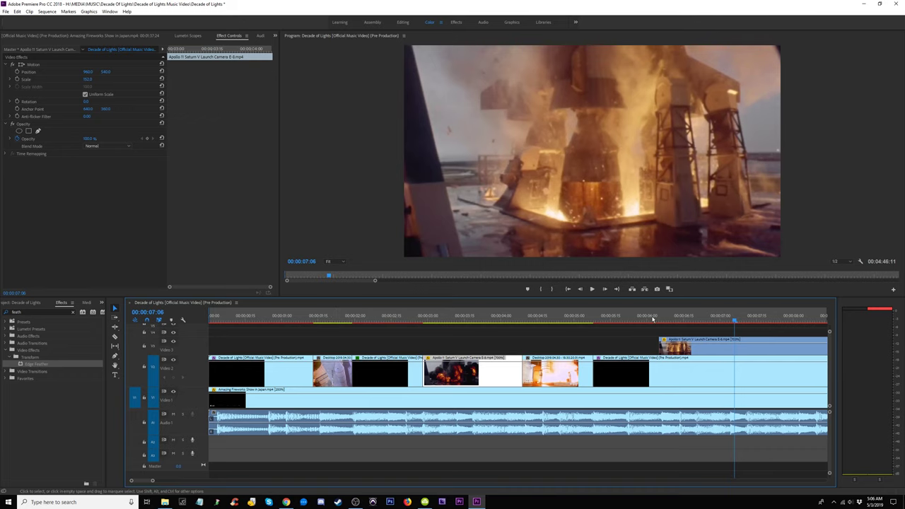
key("space")
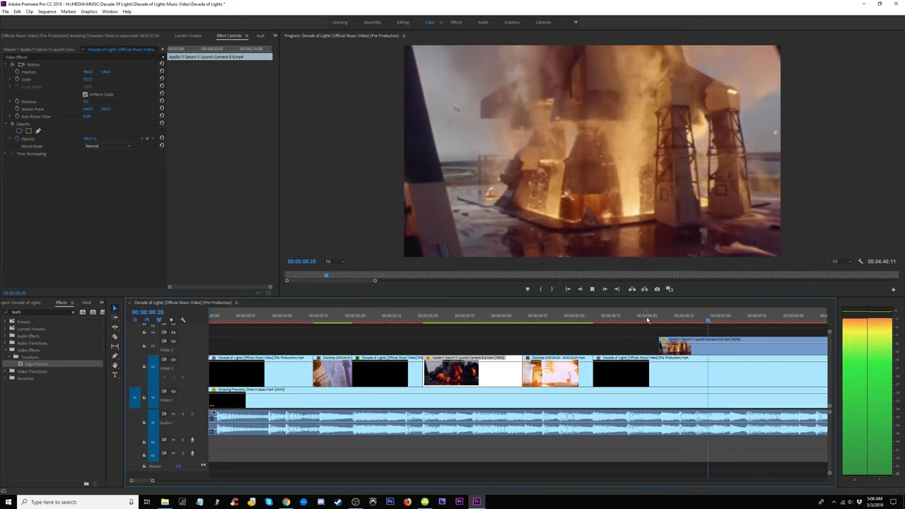
scroll(596, 320, "down", 5)
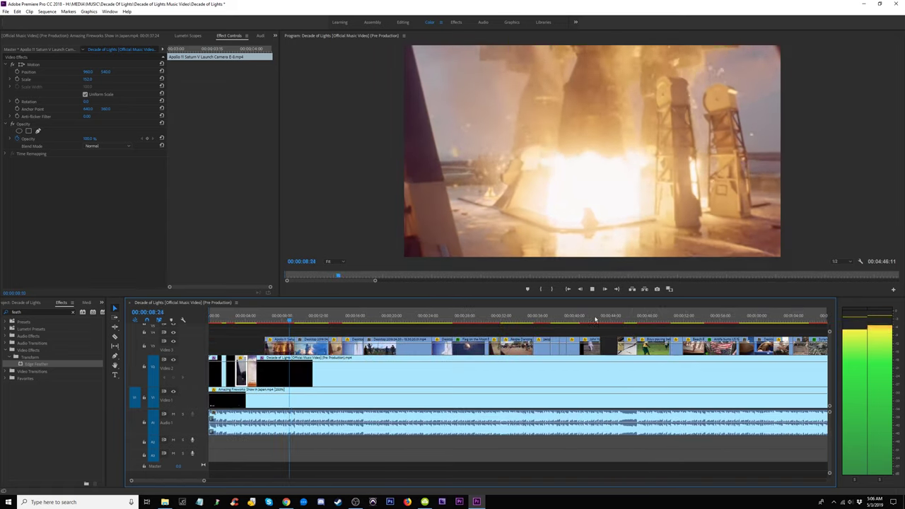
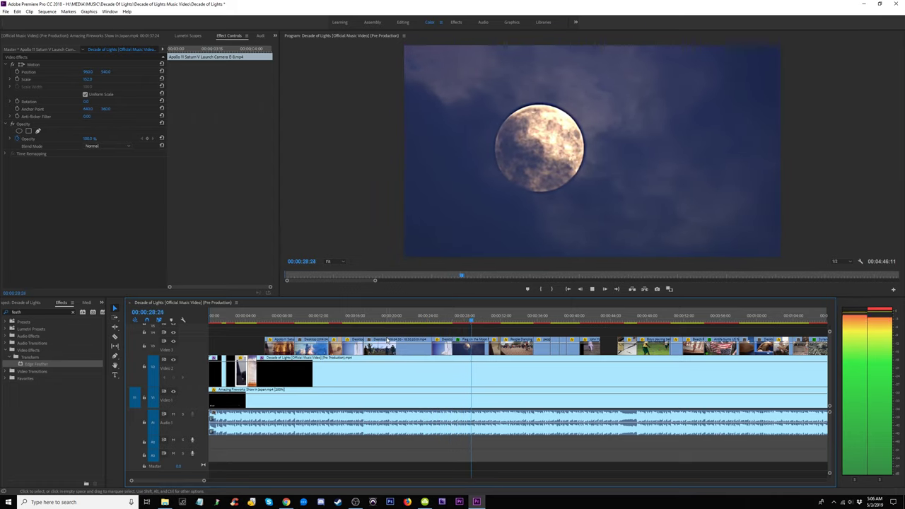
key("space")
- Move the clips before the Flag on the Moon clip, starting with the Apollo launch, from Video 3 to Video 2 and play them
left_click_drag(442, 330, 278, 368)
left_click(261, 319)
key("space")
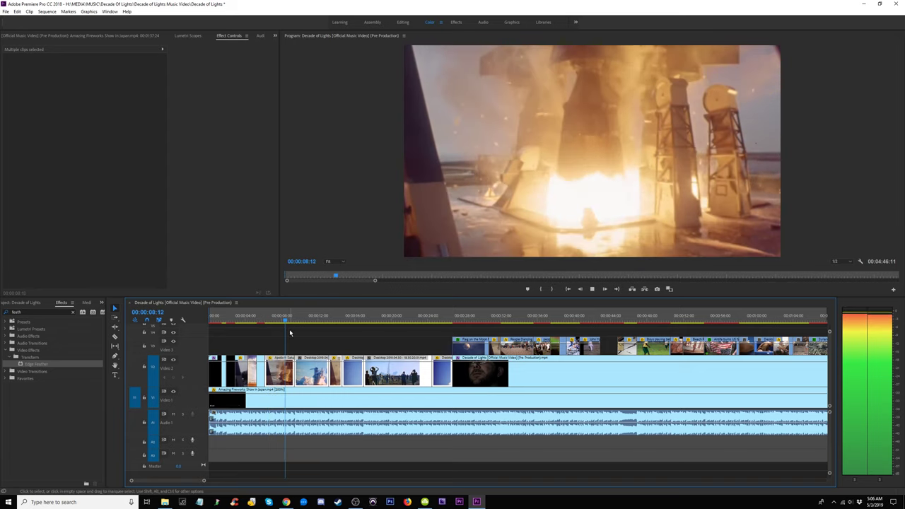
left_click(265, 317)
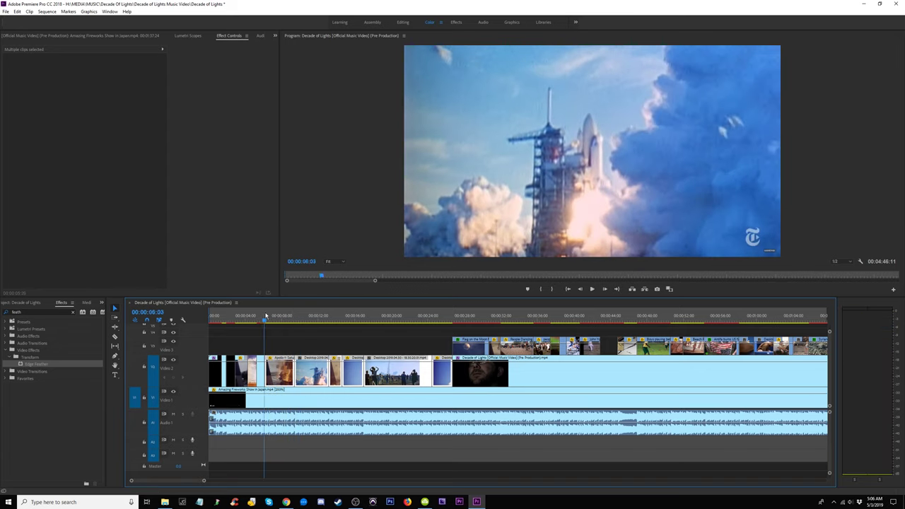
key("space")
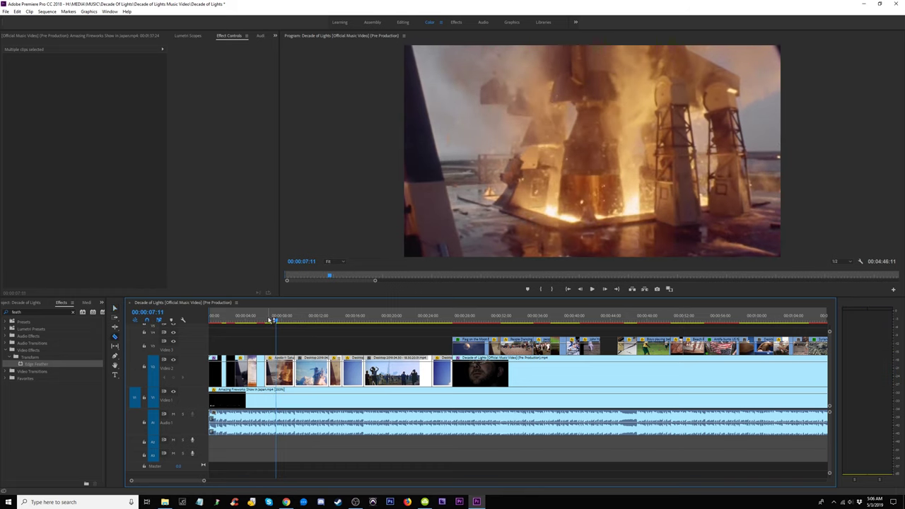
- Split the Apollo Saturn V launch clip on Video 2 at about 00:00:07:04 and play on to the next beat
key("=")
key("=")
key("=")
left_click(465, 320)
key("space")
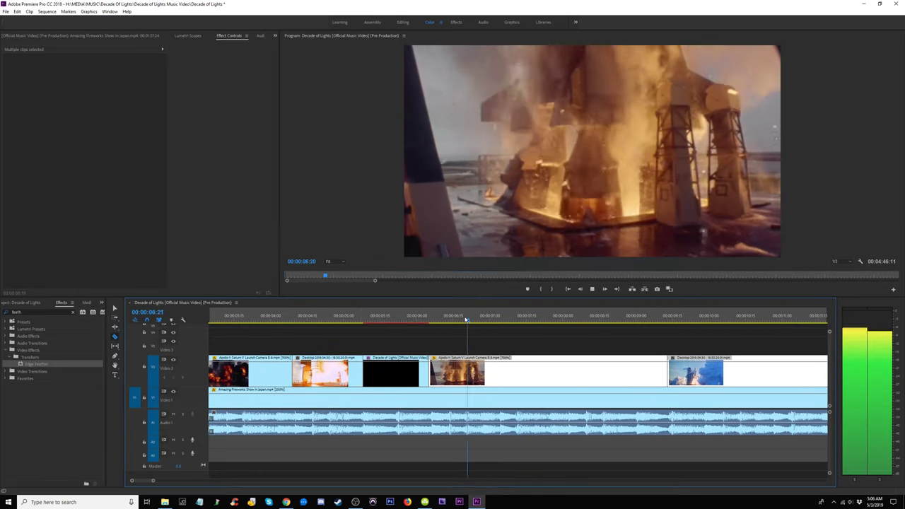
key("space")
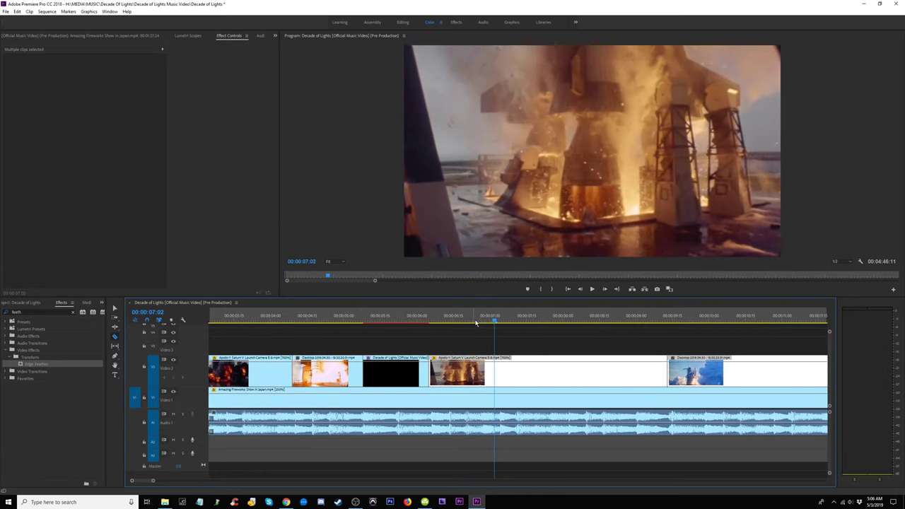
left_click(504, 369)
key("space")
key("space")
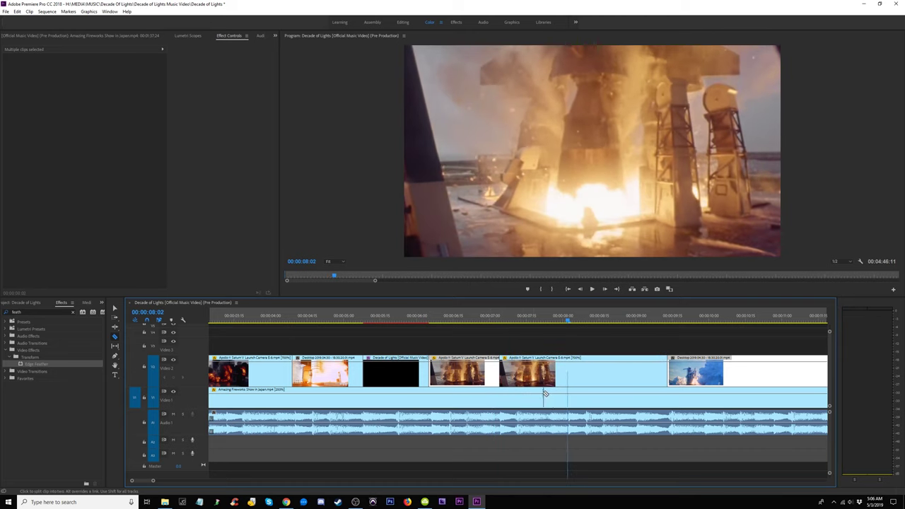
- Split the Apollo launch clip again at 00:00:08:02, delete the segment between the two cuts, and play the passage
left_click(568, 380)
key("v")
left_click(538, 371)
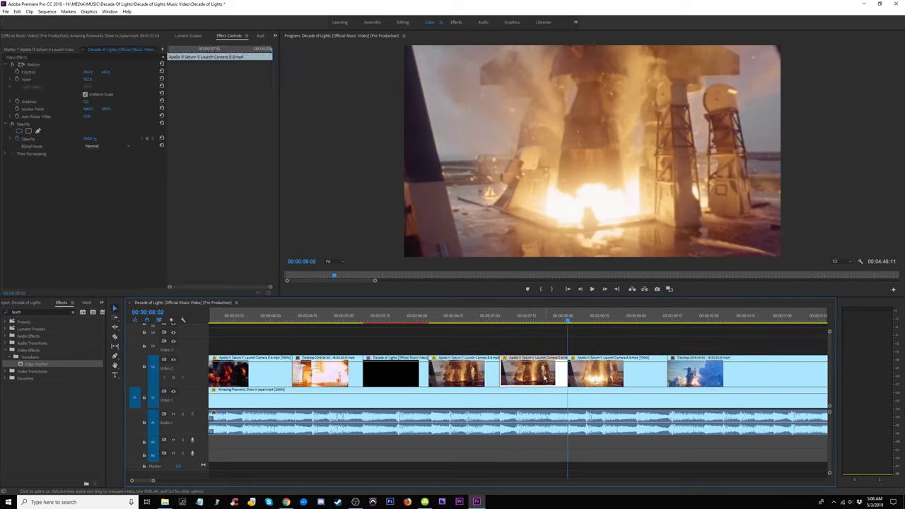
key("Delete")
left_click(467, 317)
key("space")
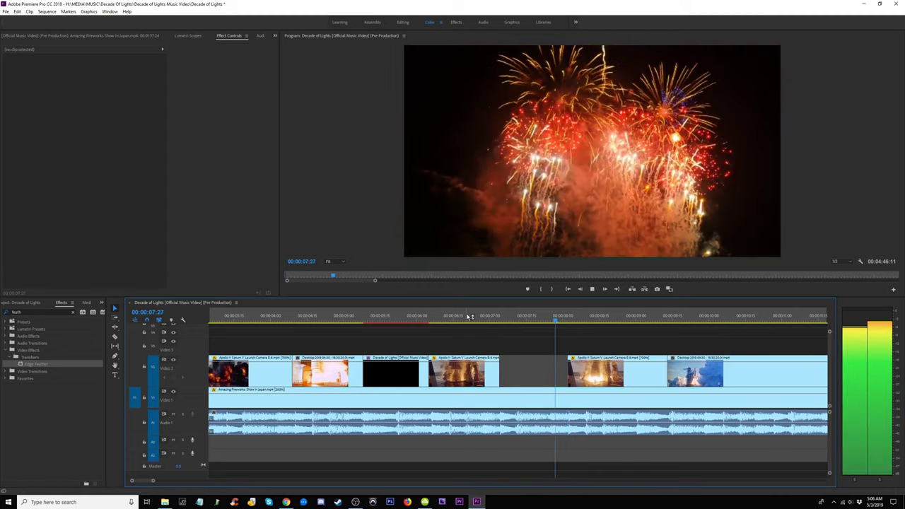
key("space")
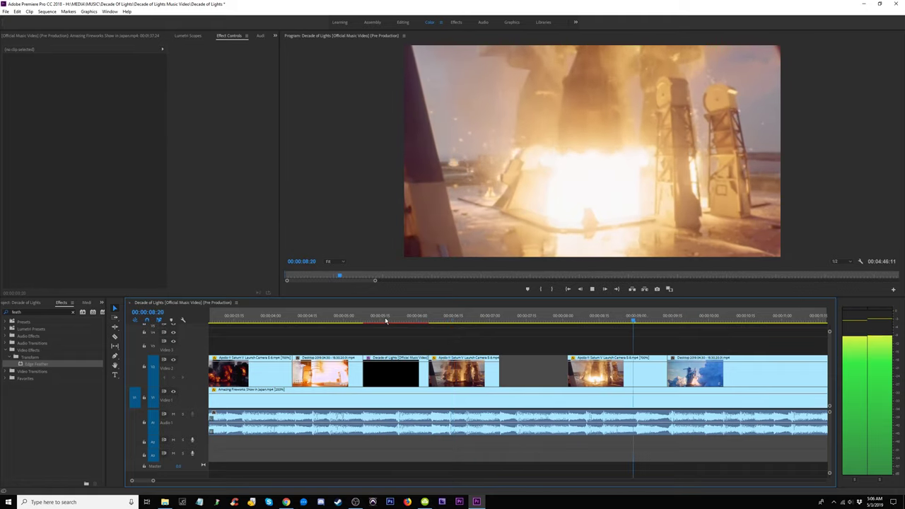
- Split the fireworks footage on Video 1 at about 00:00:05:08, move the later part to start at about 00:00:04:09, and play it
left_click(374, 318)
left_click(317, 319)
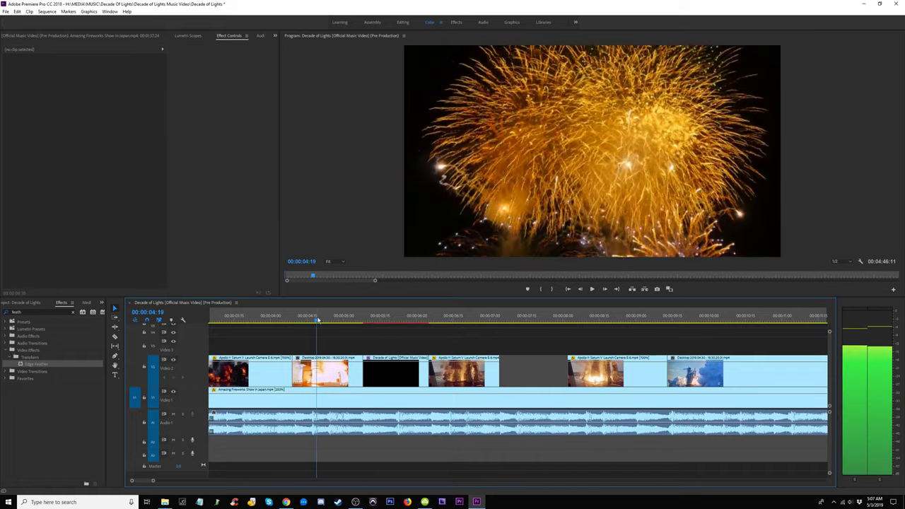
key("space")
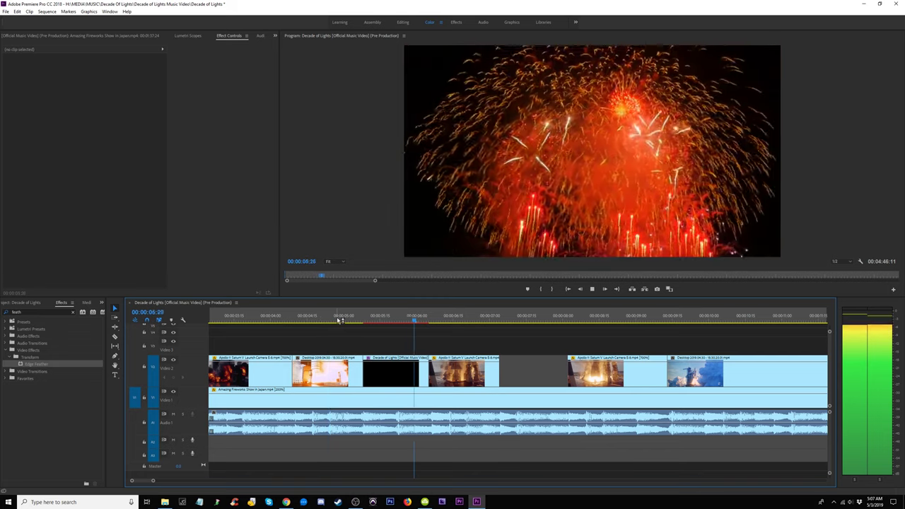
left_click(356, 318)
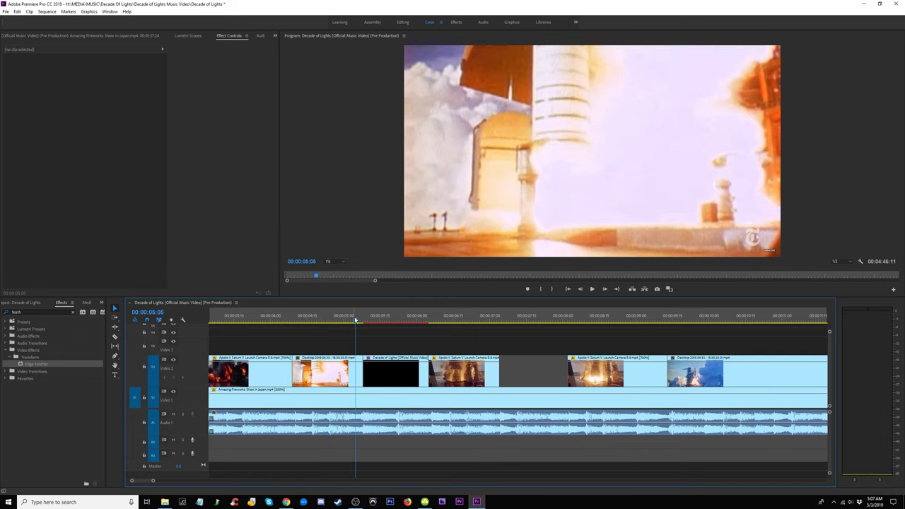
left_click(366, 393)
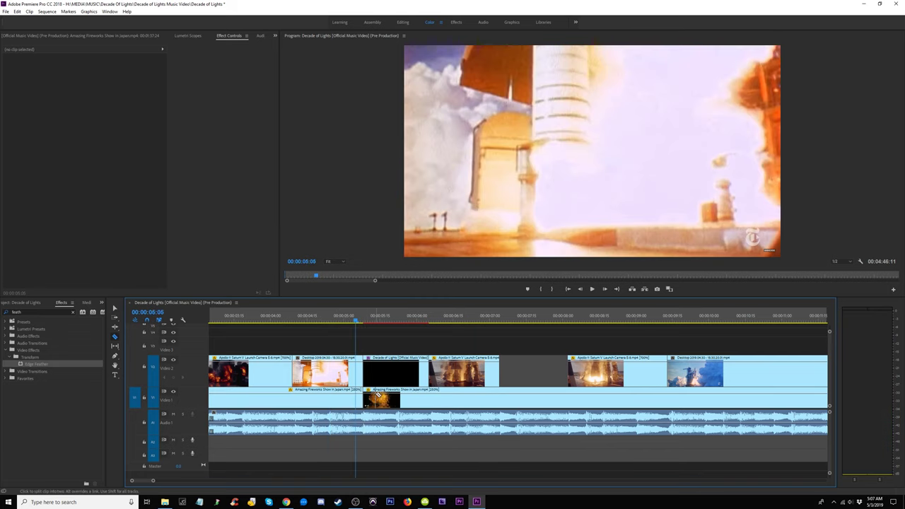
key("v")
left_click(394, 399)
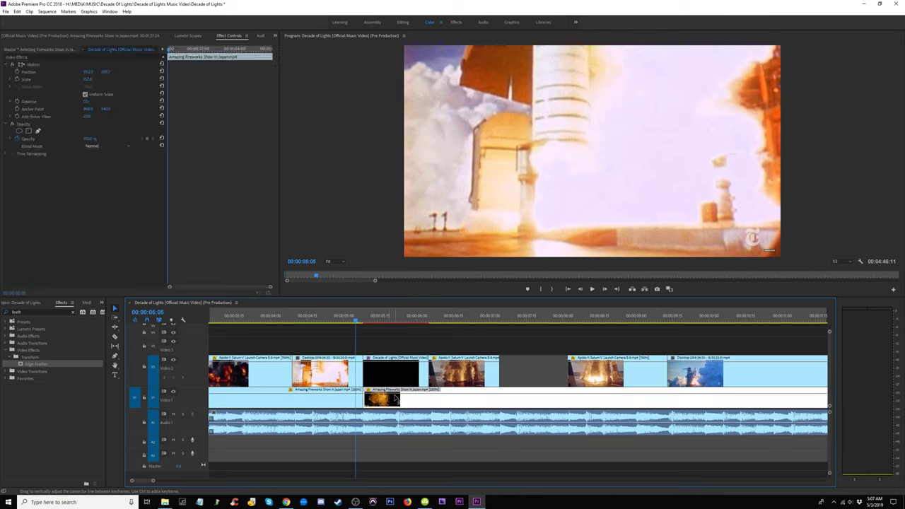
left_click_drag(407, 402, 354, 401)
key("space")
key("space")
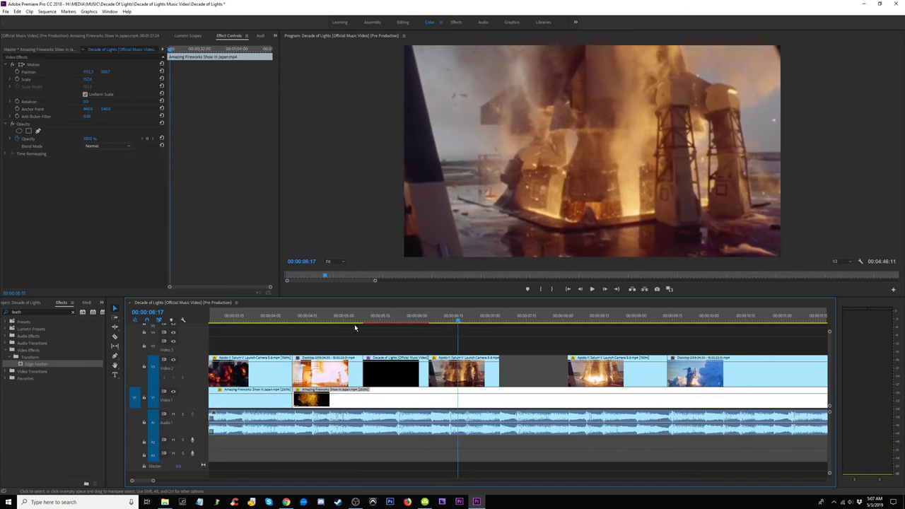
- Trim the start of the later fireworks segment on Video 1 to about 00:00:05:06 and play from there
left_click(354, 316)
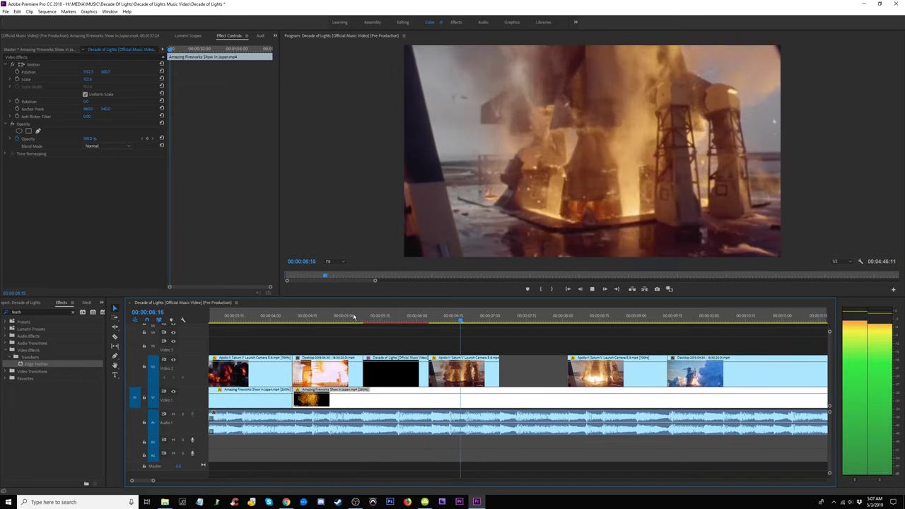
left_click_drag(357, 316, 545, 351)
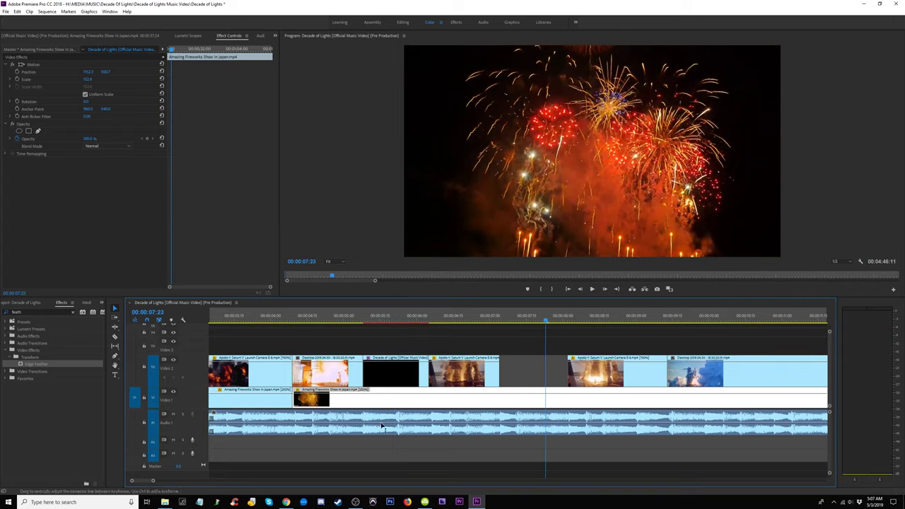
mouse_move(409, 395)
left_mouse_down()
mouse_move(582, 404)
mouse_move(399, 397)
left_mouse_up()
left_click(361, 325)
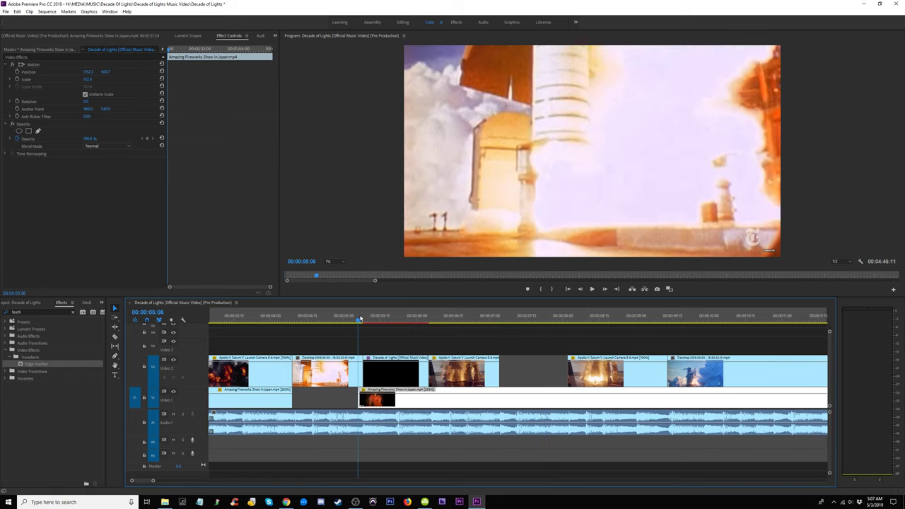
key("space")
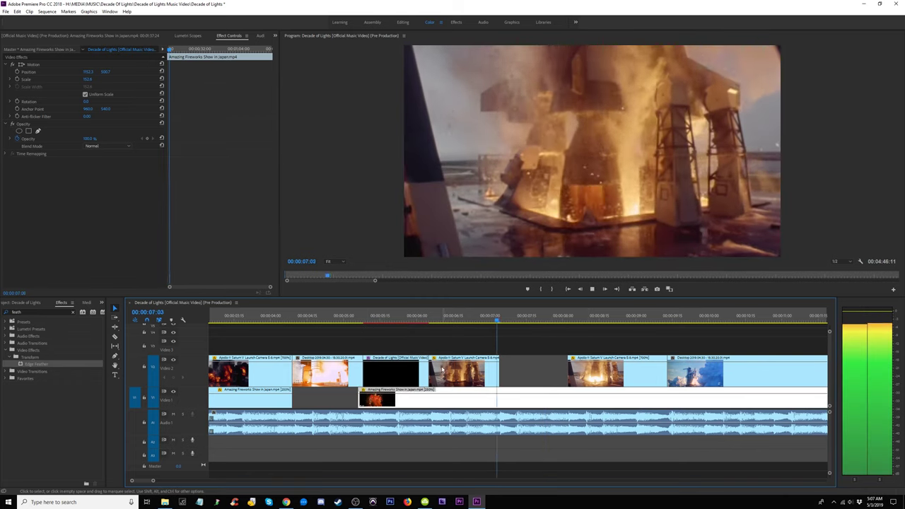
key("space")
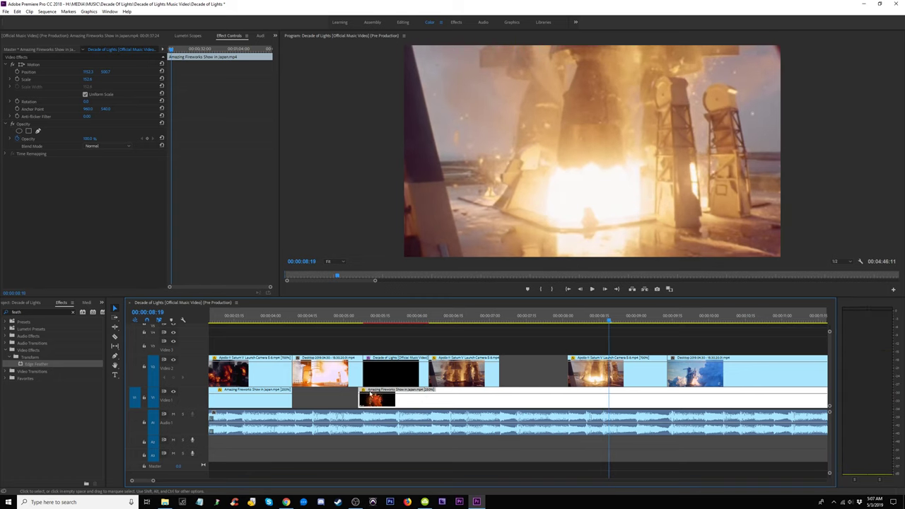
- Reset the later fireworks segment on Video 1 to its normal playback speed and play it back
left_click_drag(368, 389, 490, 386)
left_click_drag(396, 389, 382, 401)
right_click(382, 401)
left_click(425, 270)
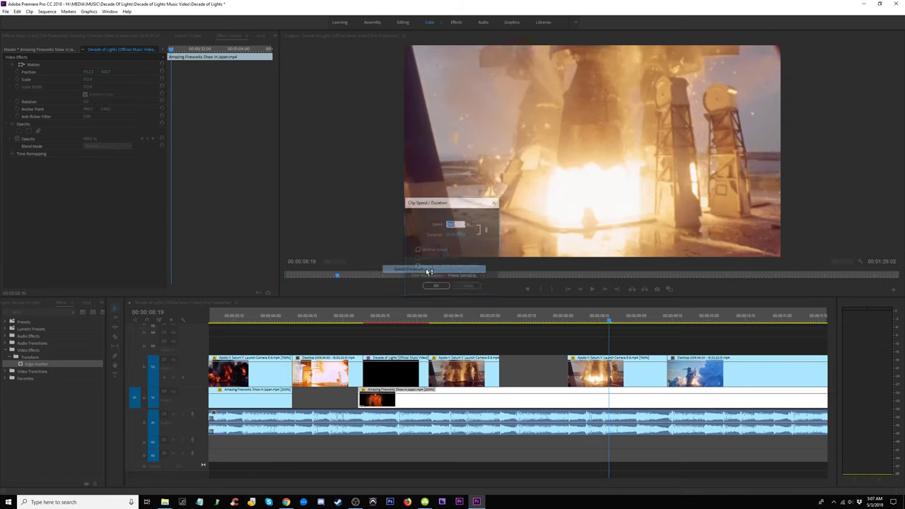
key("Return")
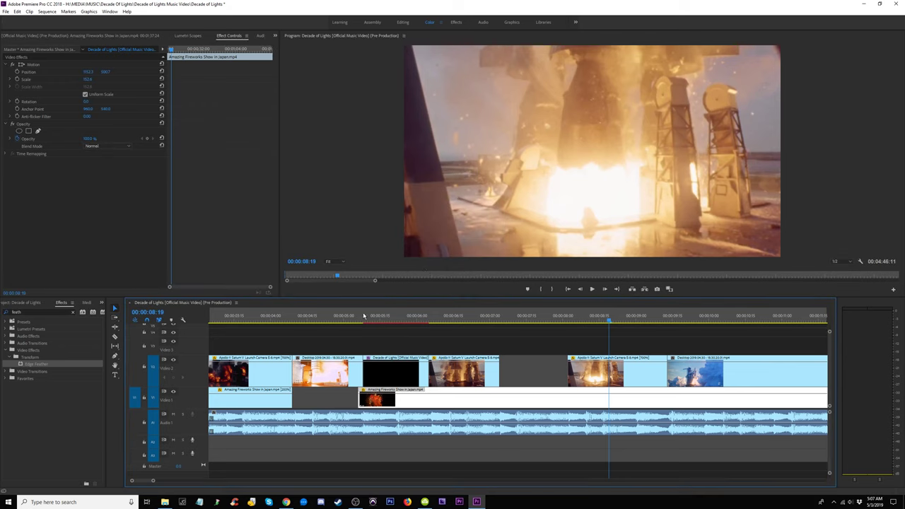
left_click(363, 314)
key("space")
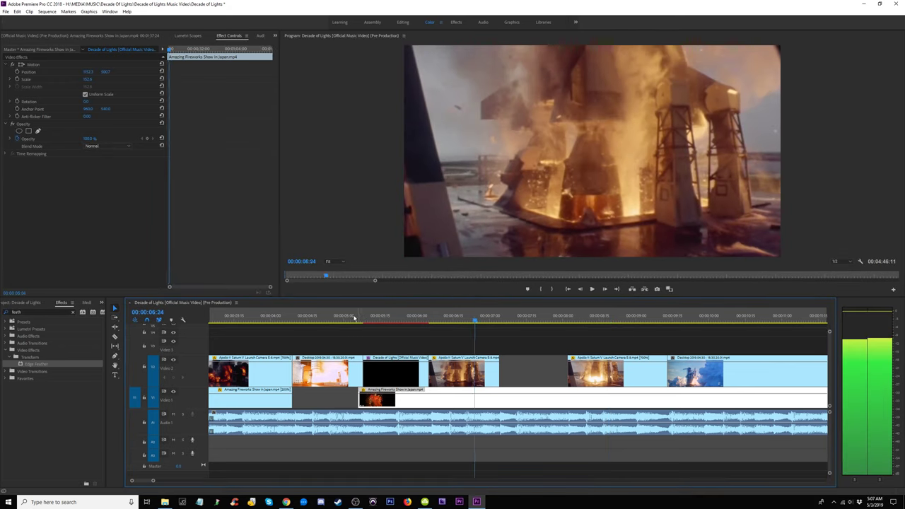
- Replay the slowed fireworks passage and the opening from about 00:00:01:27 to check the cuts against the music
left_click(354, 319)
key("space")
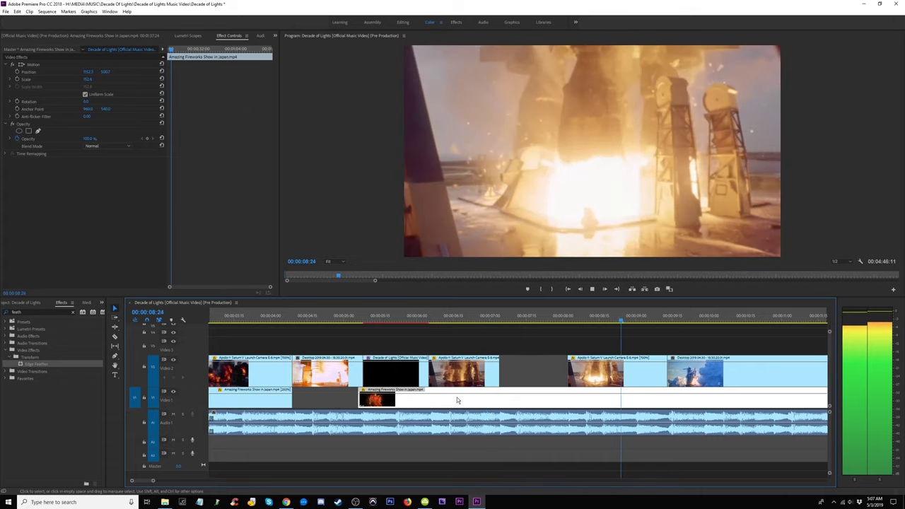
key("space")
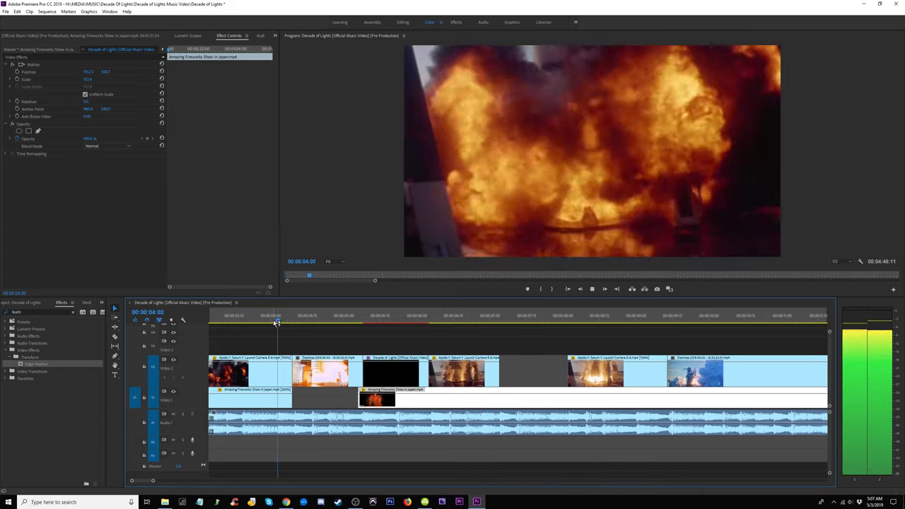
key("minus")
left_click(263, 320)
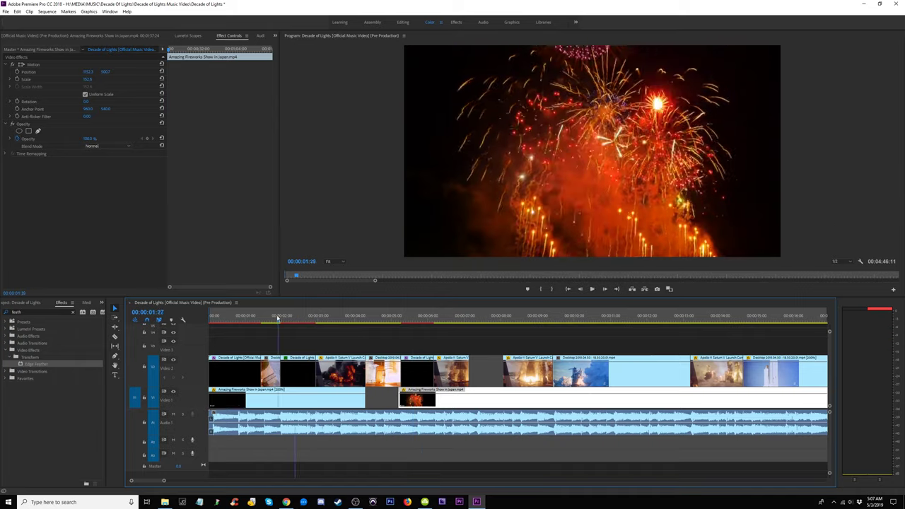
key("space")
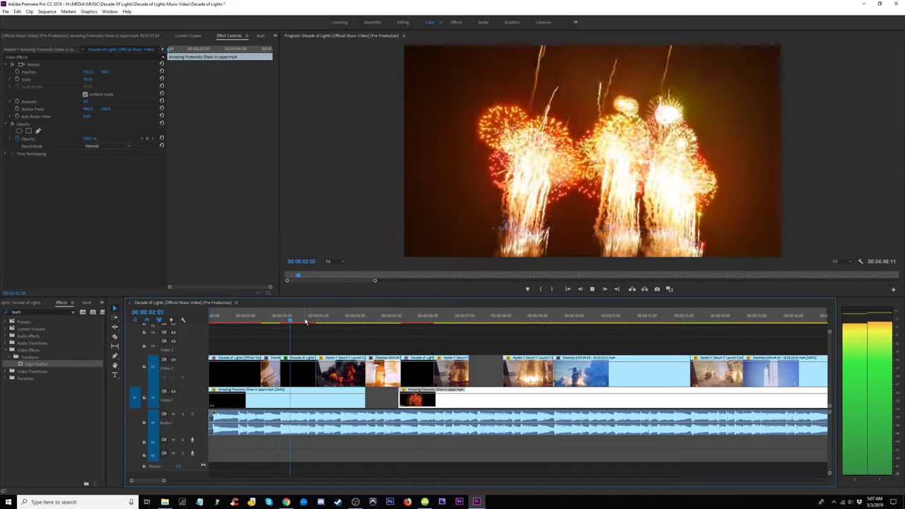
left_click(280, 319)
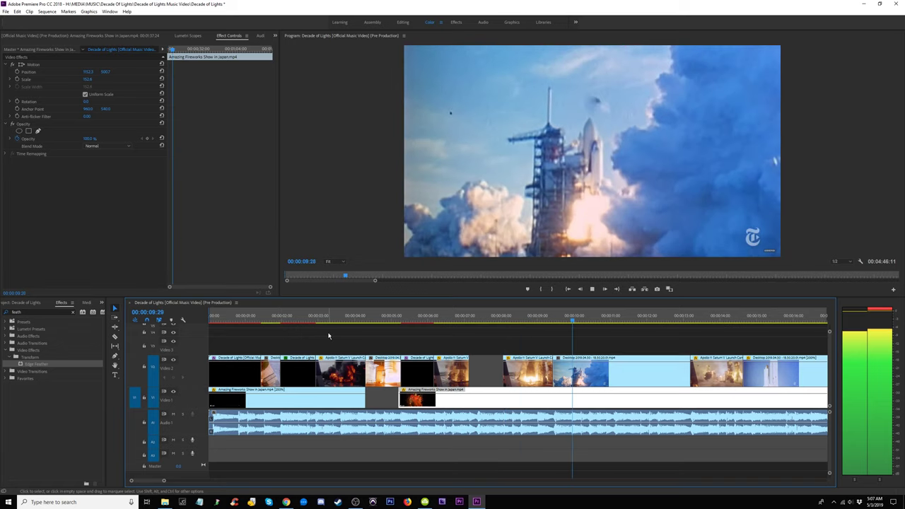
- Trim the end of the Apollo clip starting near 00:00:08:00 on Video 2 to 00:00:09:00 and replay the passage
left_click(391, 319)
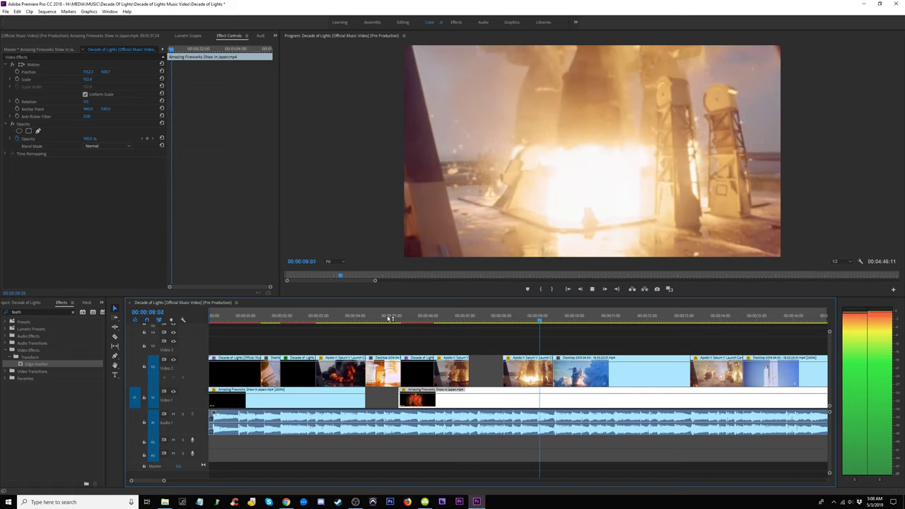
left_click(500, 318)
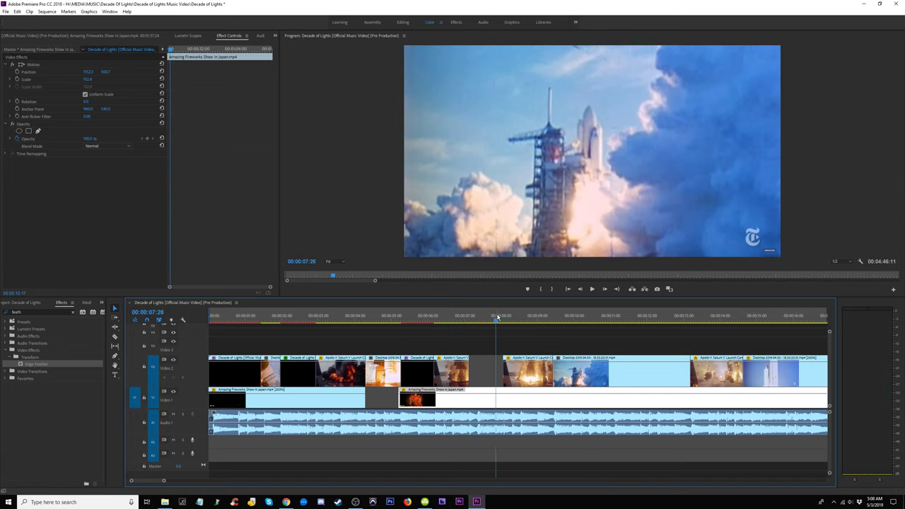
key("space")
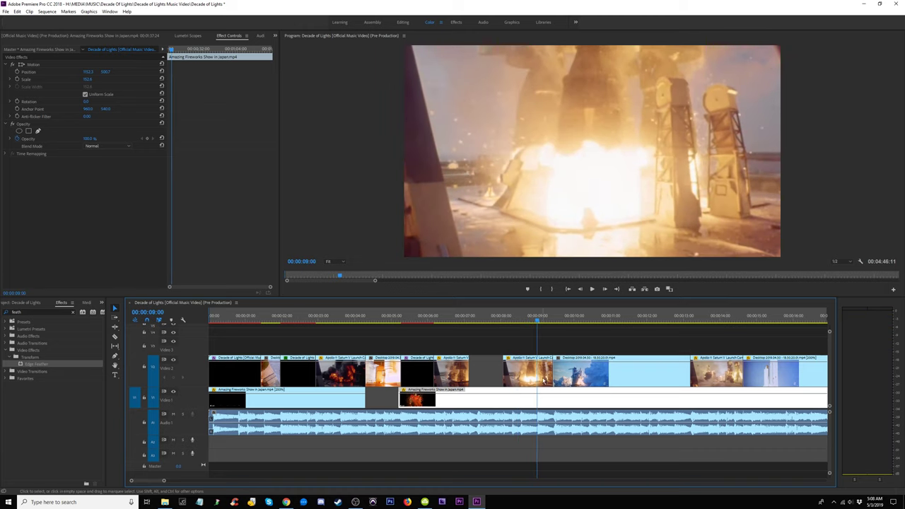
left_click_drag(551, 375, 537, 375)
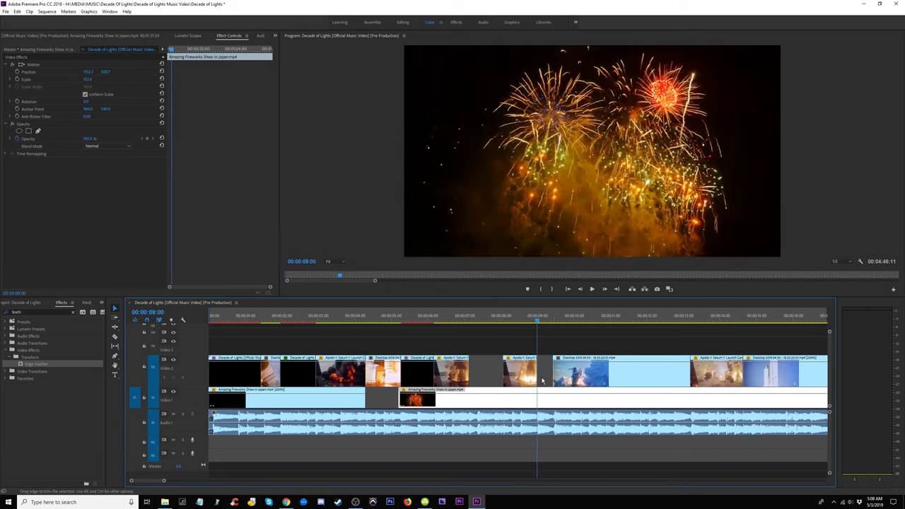
key("space")
left_click(486, 318)
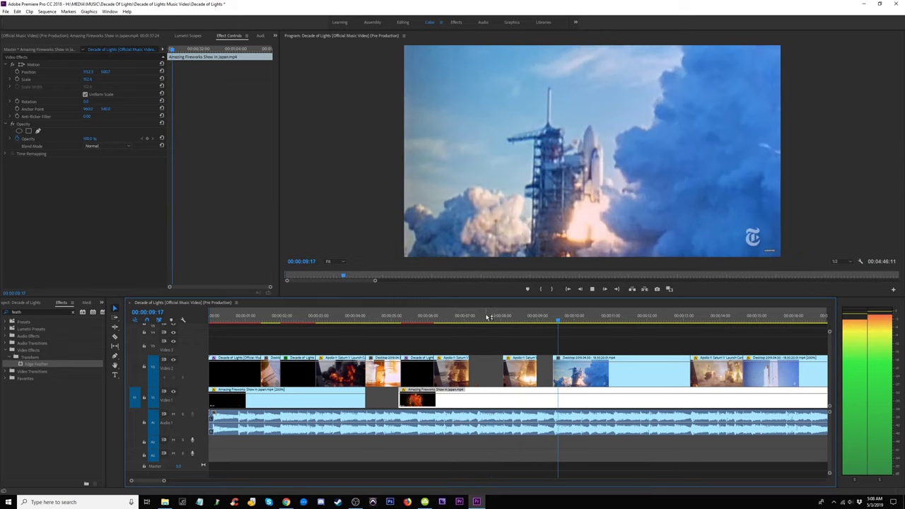
left_click(515, 317)
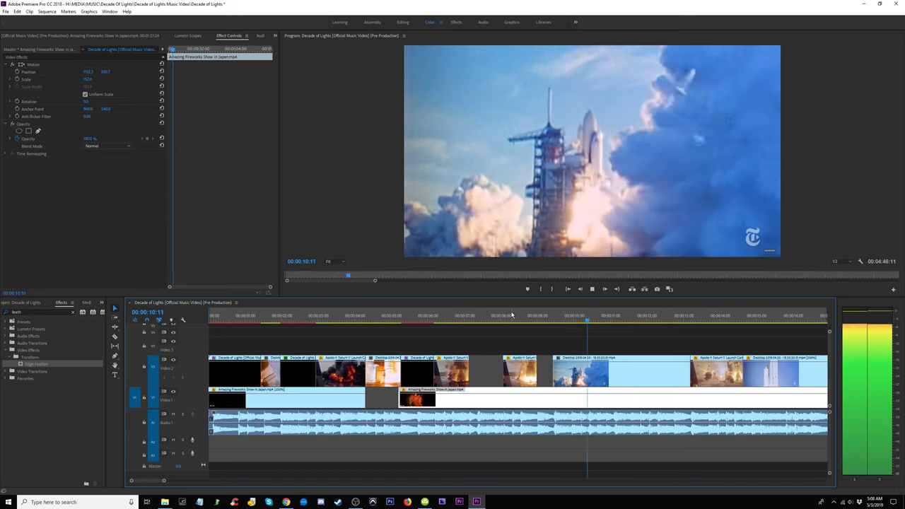
left_click(448, 319)
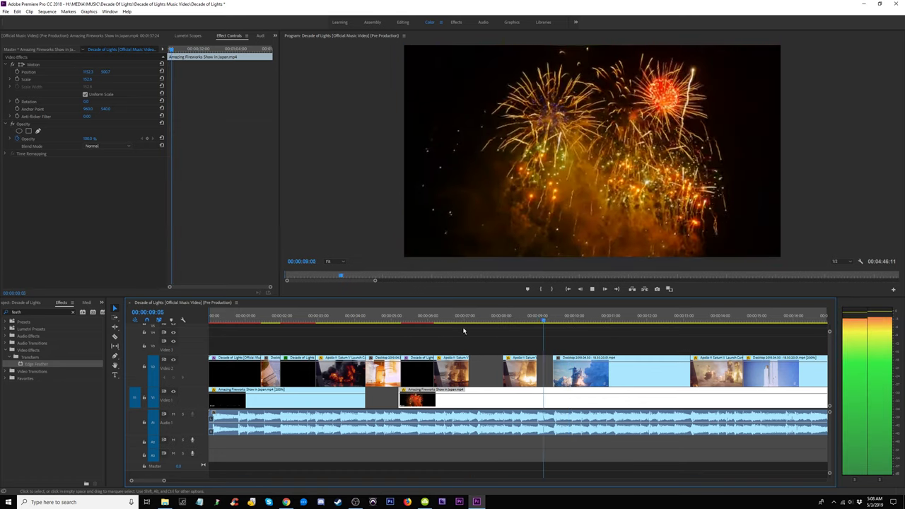
left_click(443, 320)
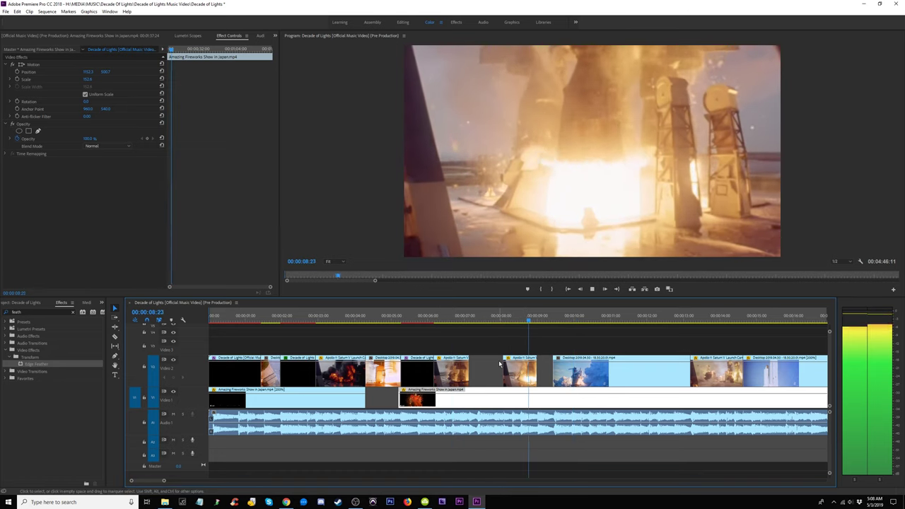
- Restore the trimmed Apollo clip's end so it meets the following shuttle launch clip, and play from about 00:00:07:27
left_click(520, 378)
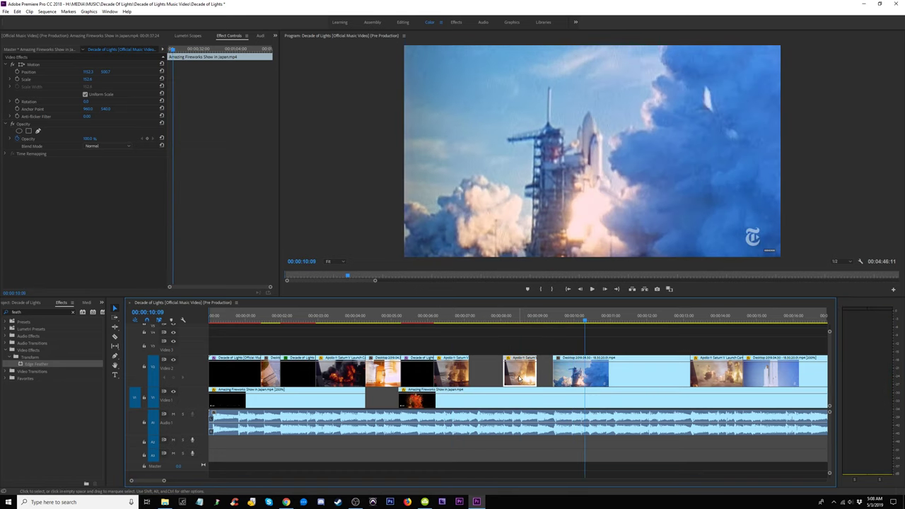
left_click(495, 316)
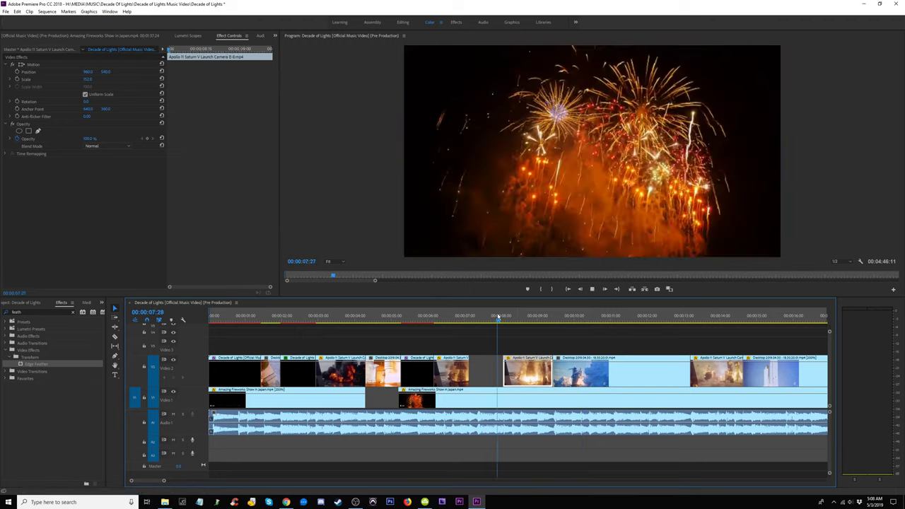
key("space")
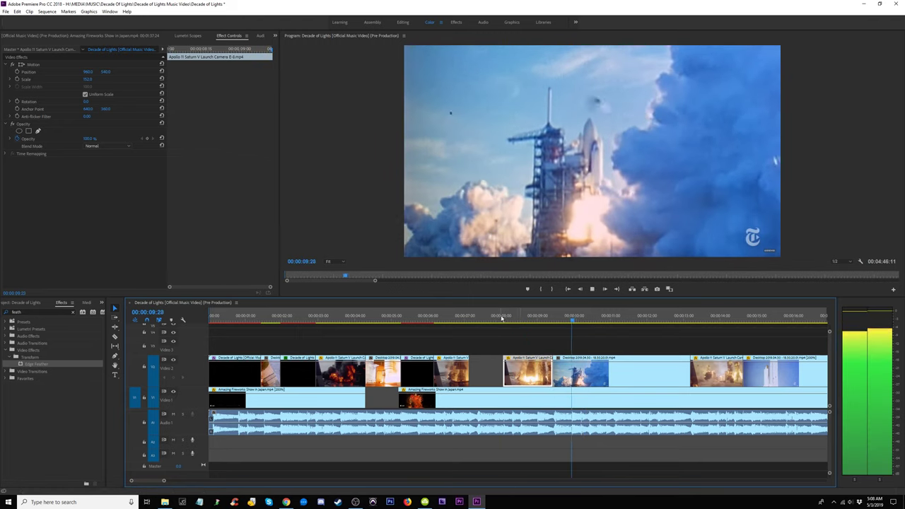
left_click(504, 316)
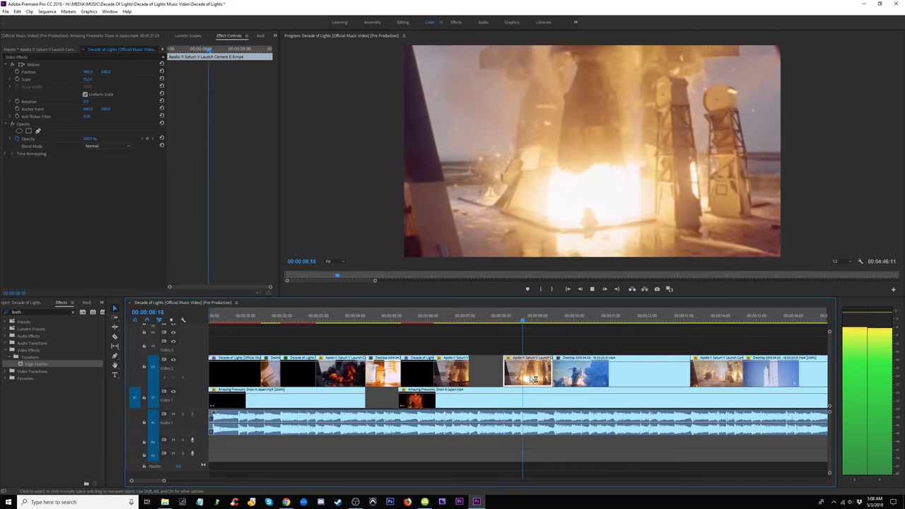
- Set the Apollo clip near 00:00:08:00 to 140% speed and extend its end back to the following shuttle launch clip
right_click(533, 376)
left_click(562, 246)
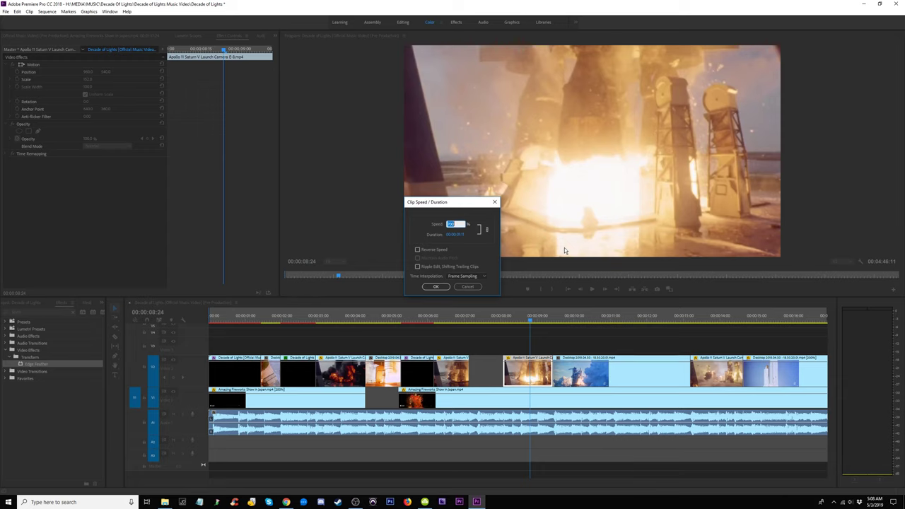
type("140")
key("Return")
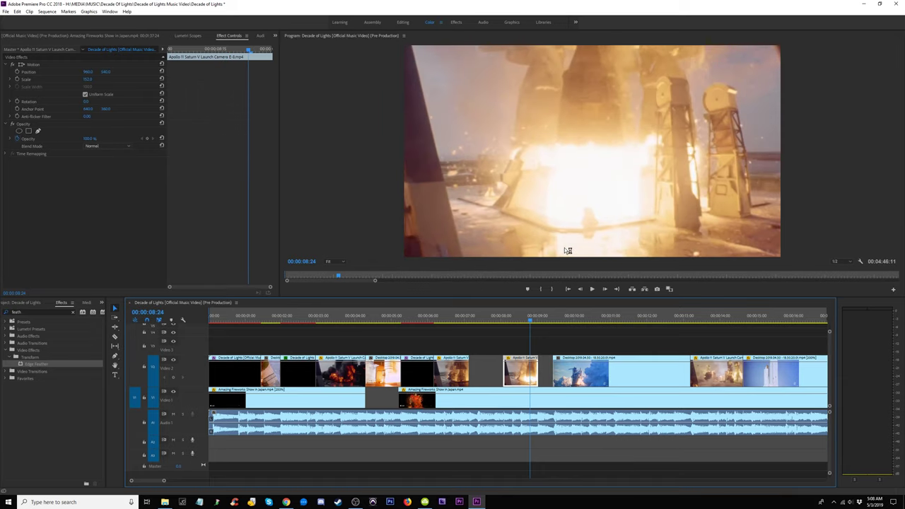
left_click_drag(539, 367, 553, 367)
- Set the same Apollo clip's speed to 300% and extend its end to meet the shuttle launch clip
right_click(533, 375)
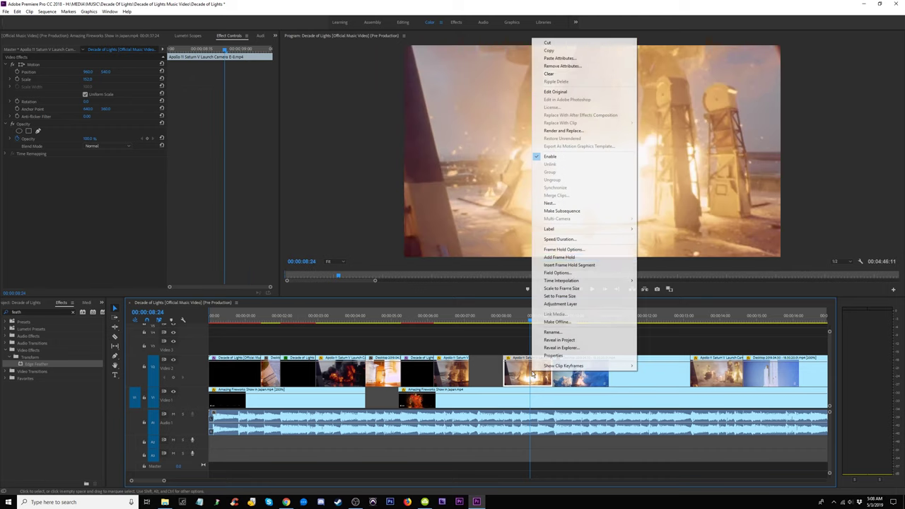
left_click(564, 241)
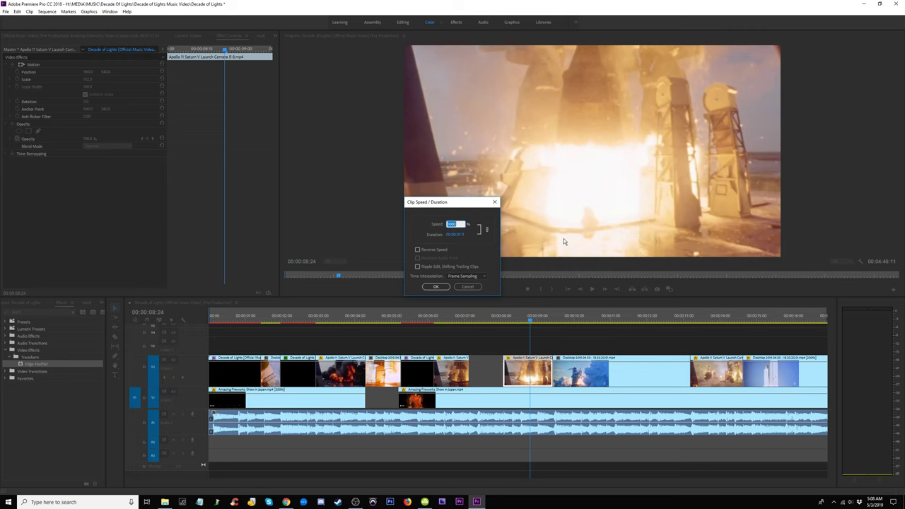
type("300")
key("Return")
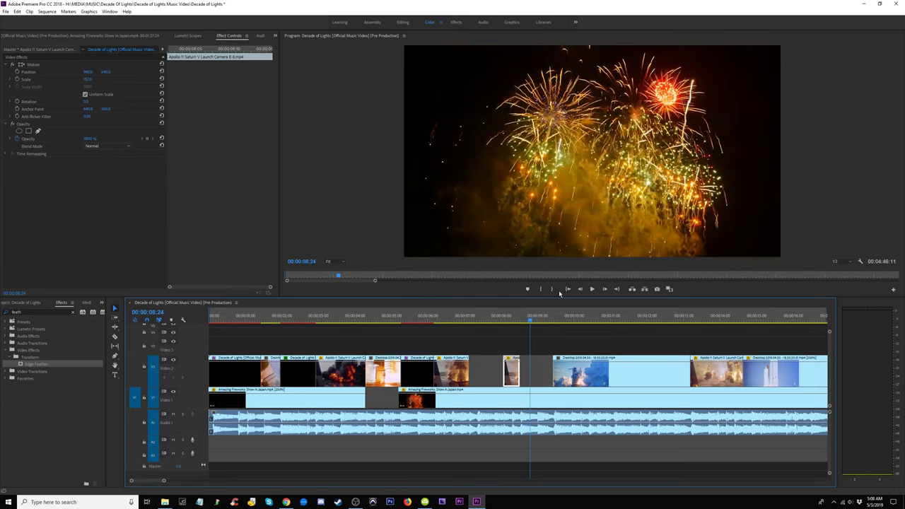
left_click_drag(527, 366, 552, 361)
- Play the sped-up Apollo clip from 00:00:07:25, and replay from about 00:00:06:06 through the second shuttle shot
key("space")
left_click(495, 317)
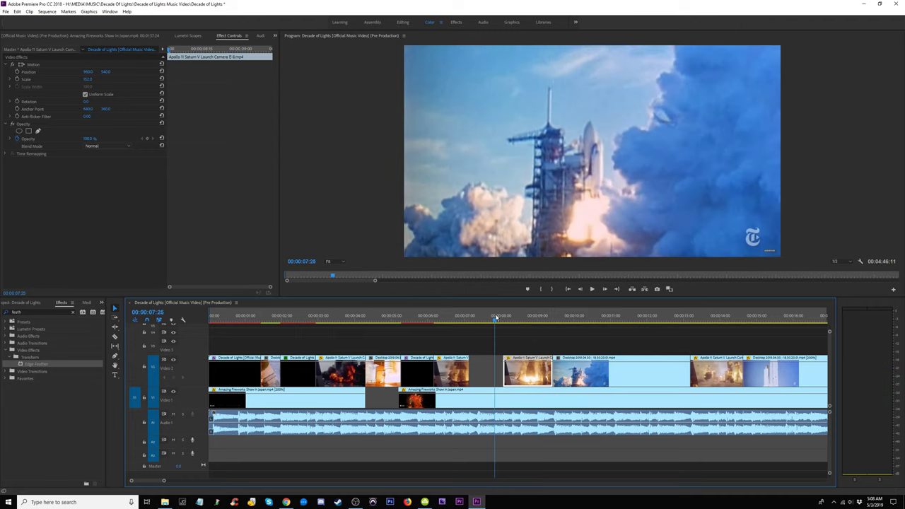
key("space")
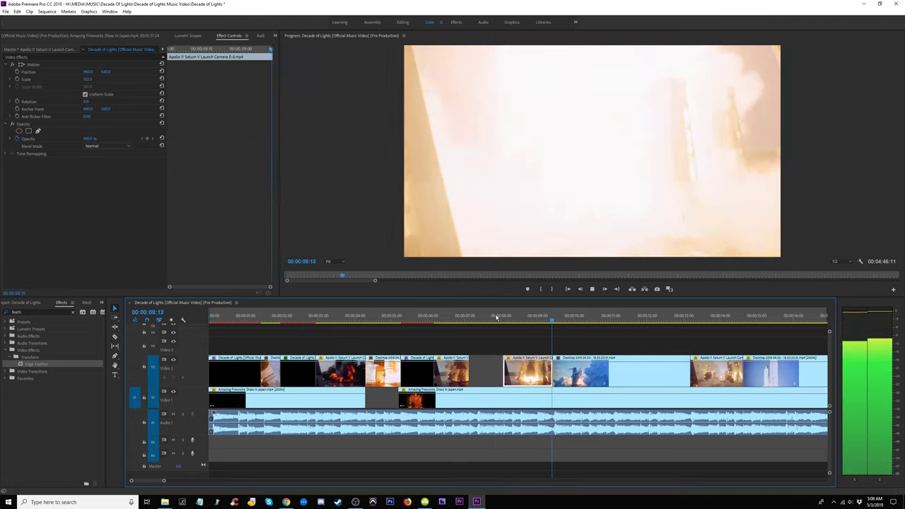
left_click(436, 318)
key("space")
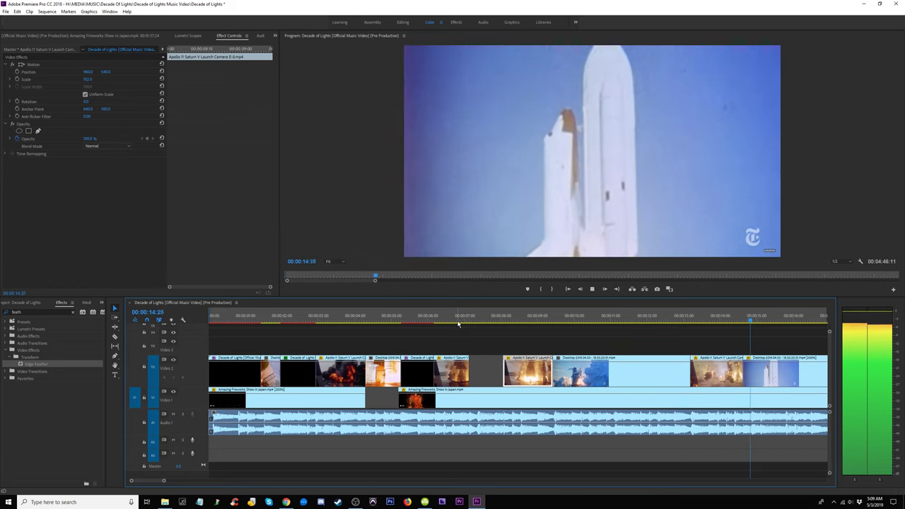
key("minus")
scroll(461, 324, "down", 1)
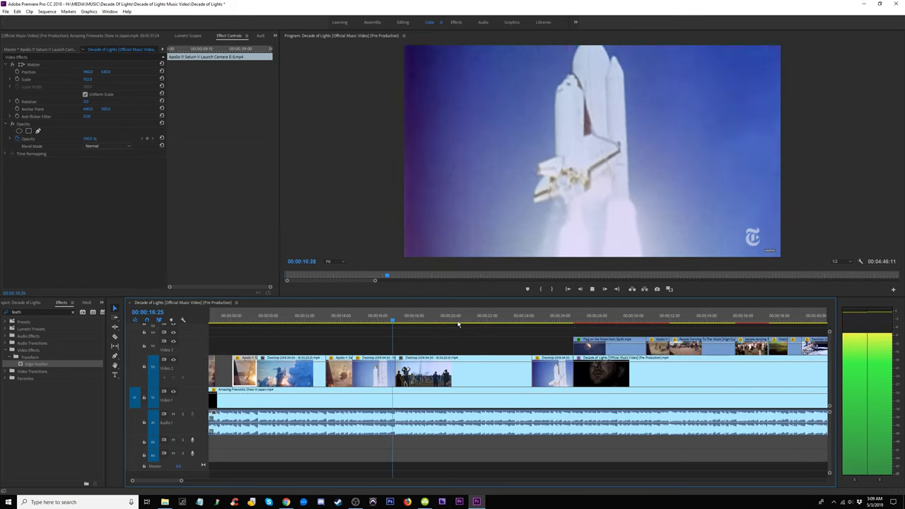
- Trim the start of the shuttle clip after the second Apollo shot on Video 2 to 00:00:15:03 and replay the transition
left_click(340, 324)
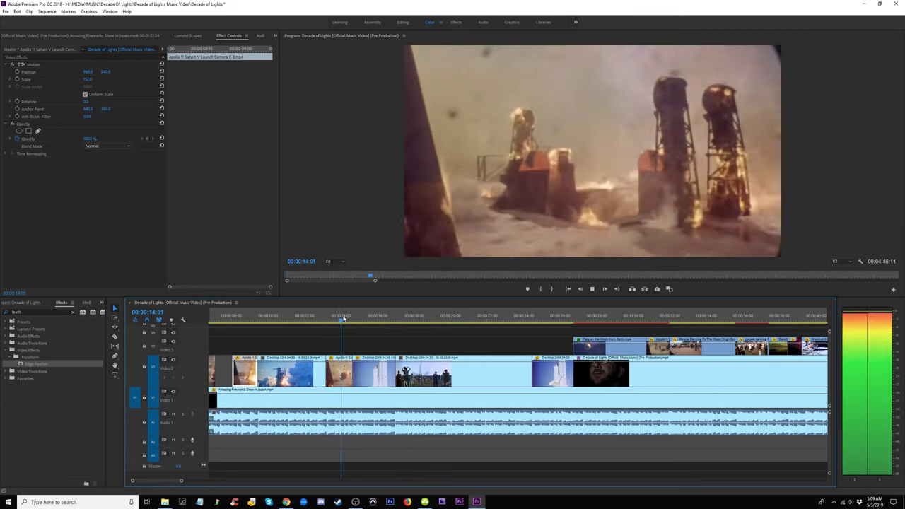
key("equal")
key("equal")
key("space")
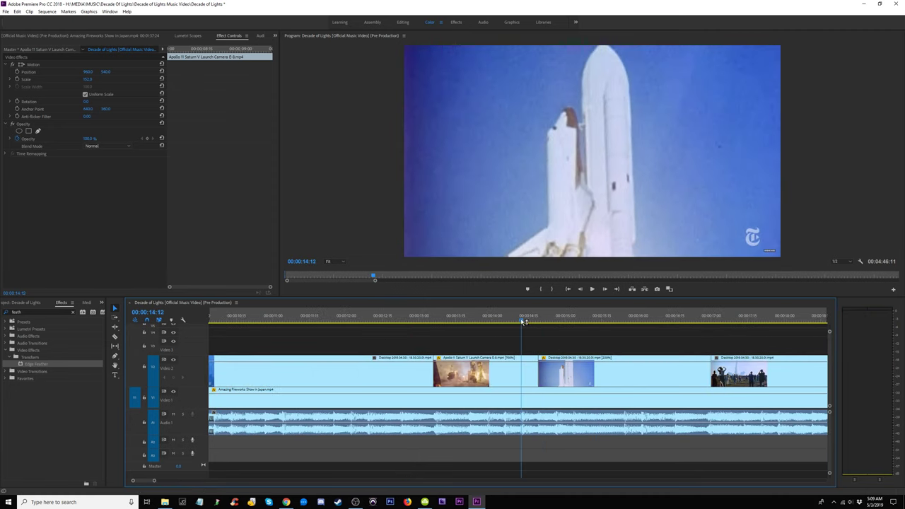
key("space")
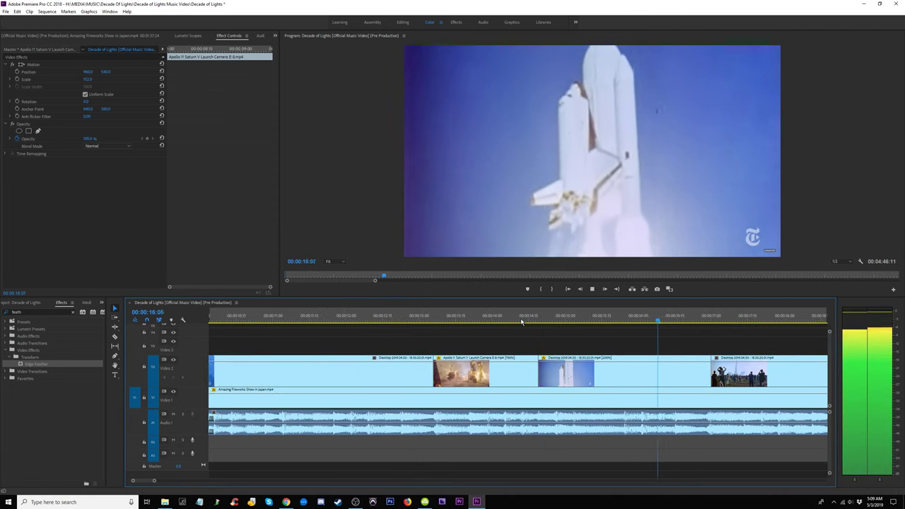
left_click(522, 322)
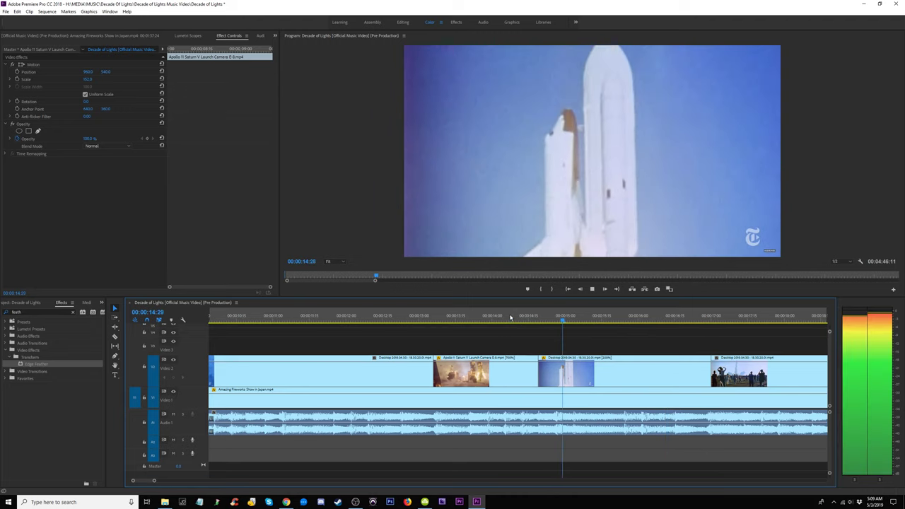
left_click(513, 317)
key("space")
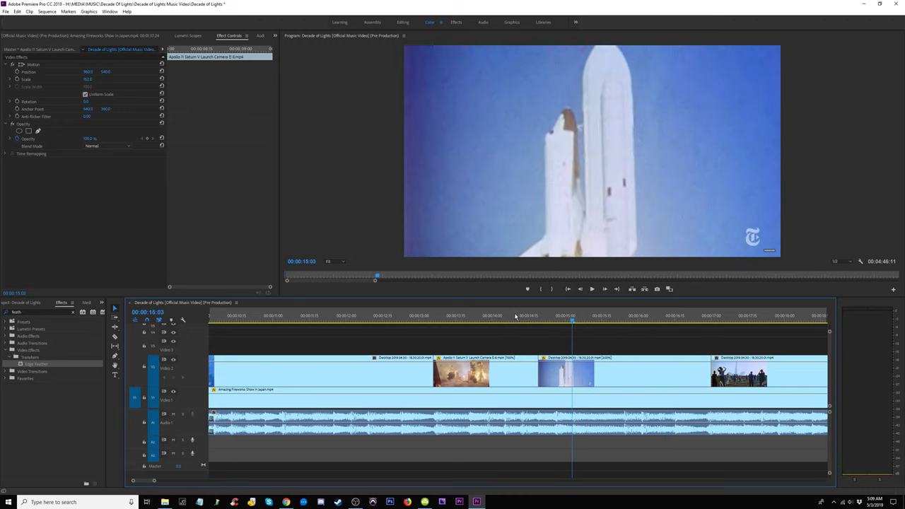
left_click_drag(544, 380, 572, 373)
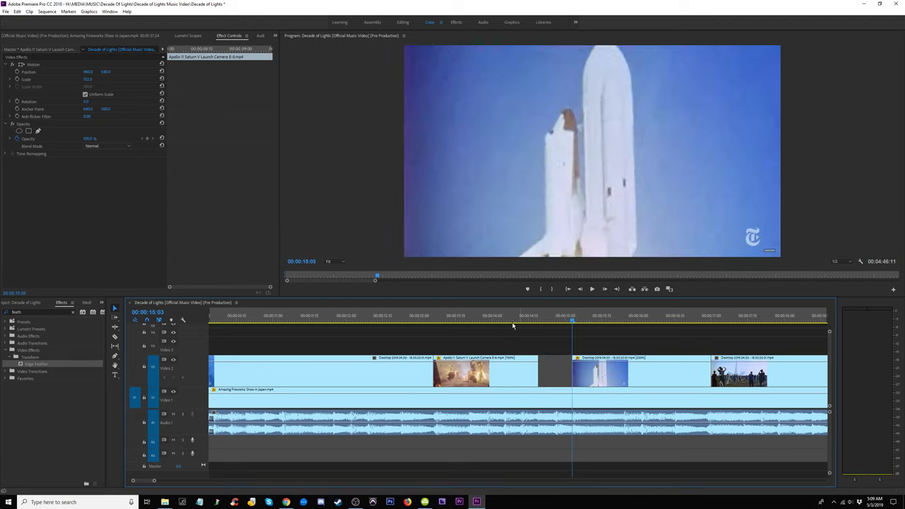
key("space")
left_click(510, 322)
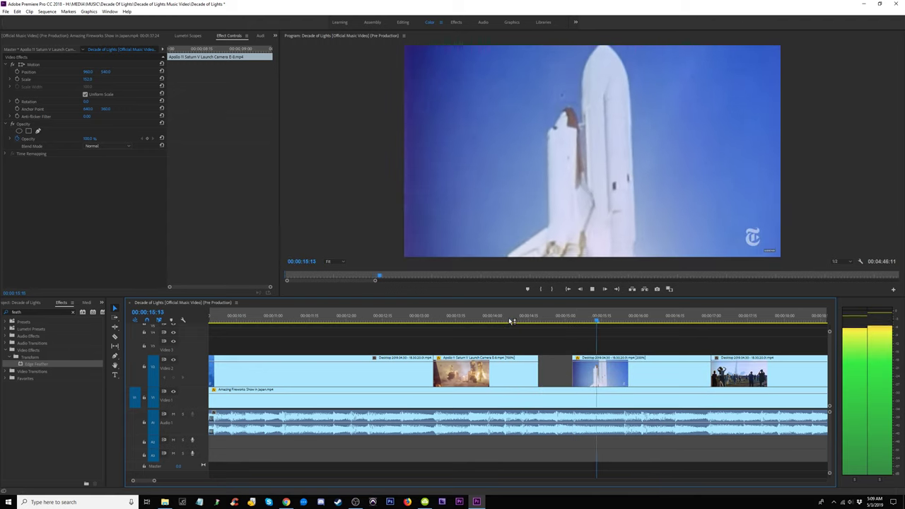
left_click(461, 318)
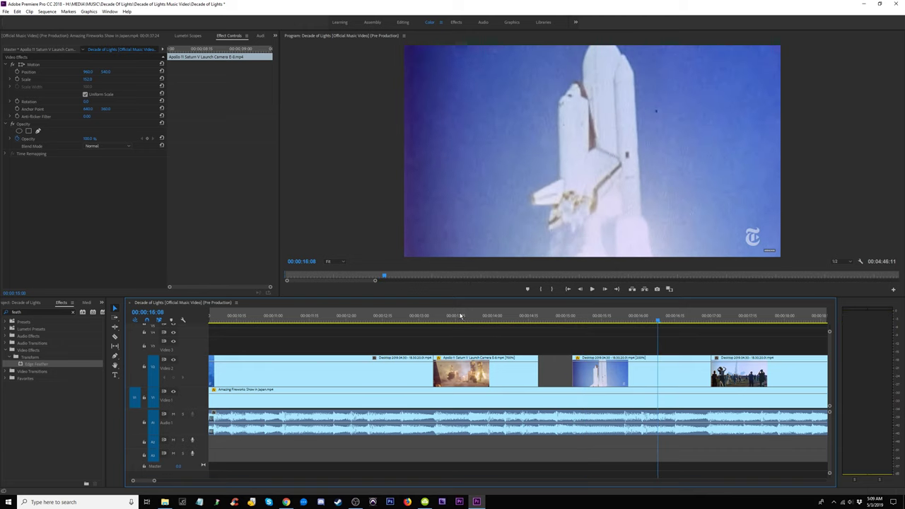
left_click(462, 317)
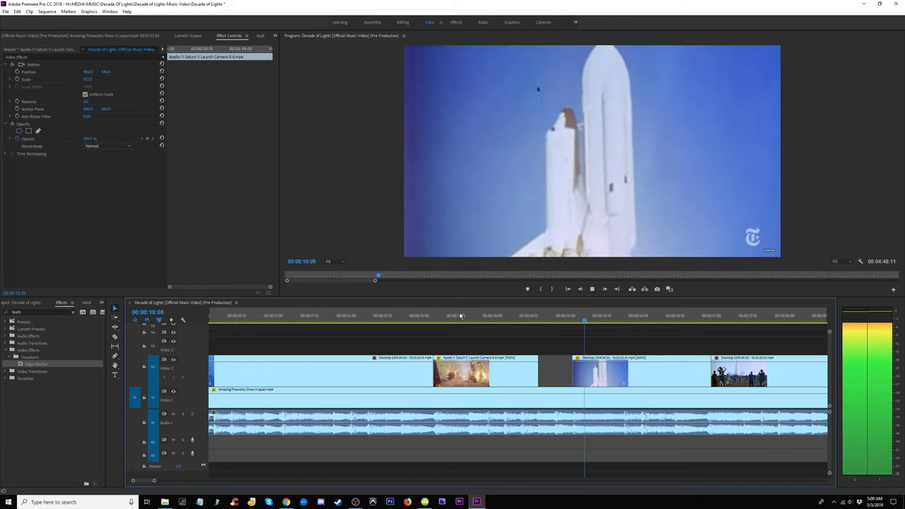
- Split the fireworks footage on Video 1 at about 00:00:14:19, move the later part to start at about 00:00:14:07, and play it
left_click(516, 318)
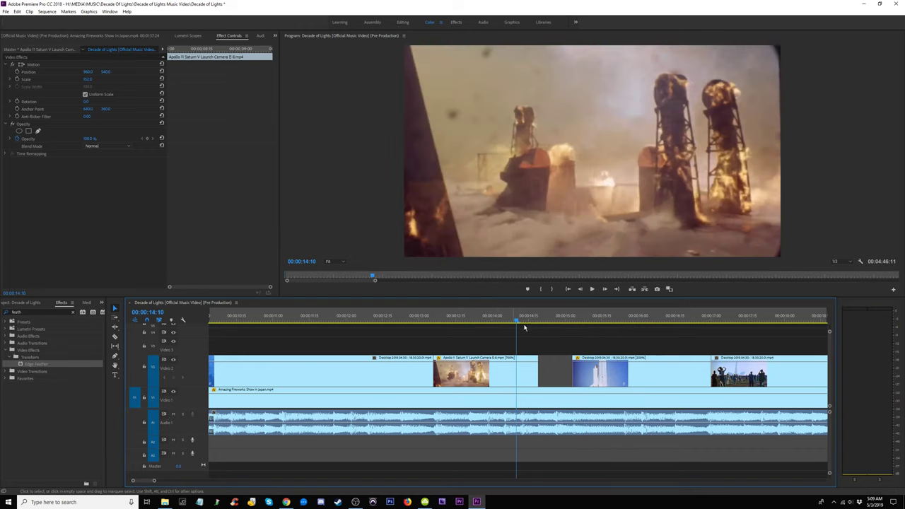
left_click(539, 405)
key("v")
mouse_move(584, 402)
left_mouse_down()
mouse_move(562, 382)
mouse_move(570, 399)
left_mouse_up()
key("space")
key("space")
left_click(524, 319)
key("space")
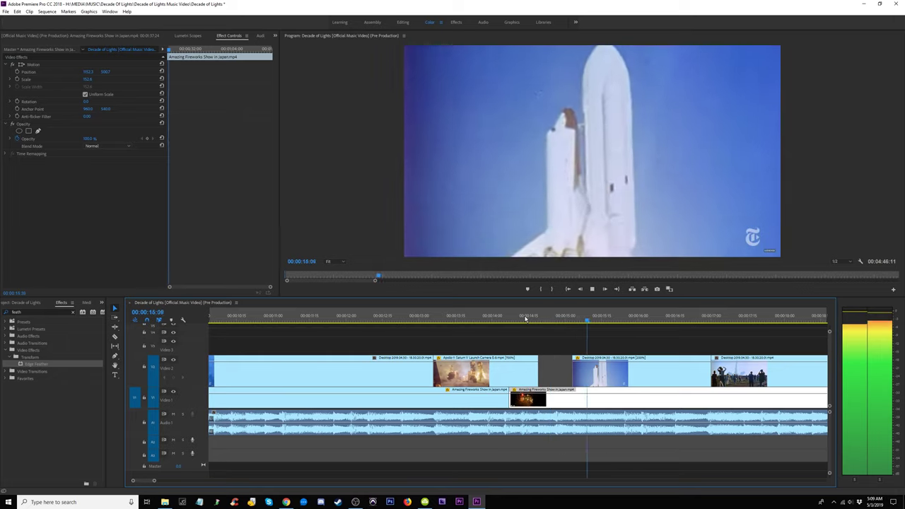
key("space")
- Set the shuttle clip starting at 00:00:15:03 to 300% speed and extend its end to about 00:00:16:15
left_click(622, 369)
right_click(622, 368)
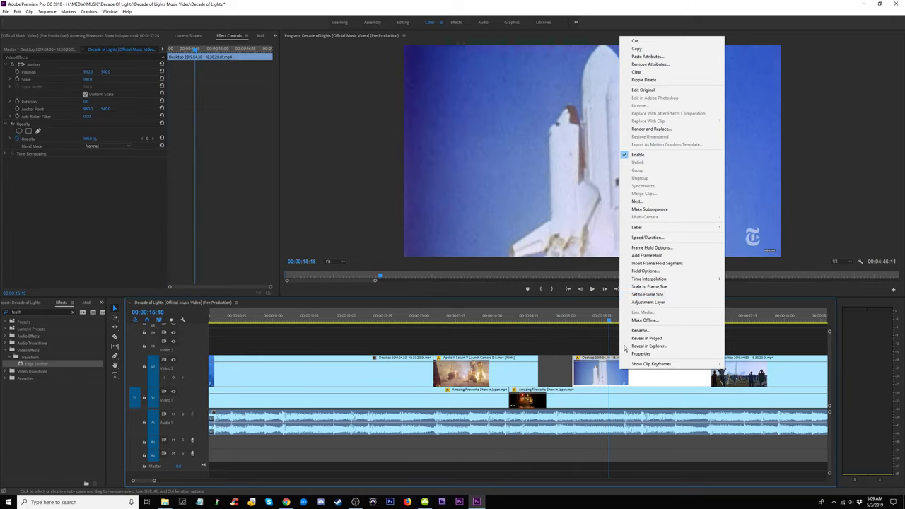
left_click(648, 238)
type("300")
key("Return")
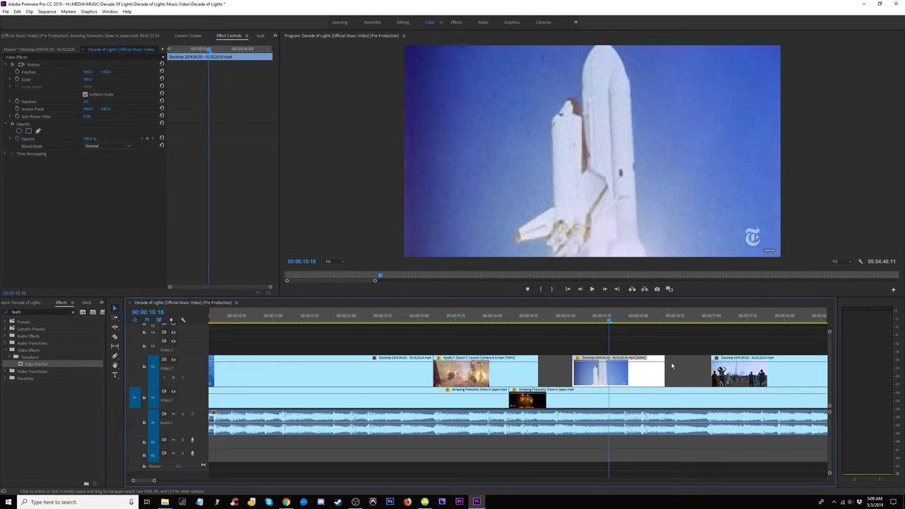
left_click_drag(665, 366, 676, 367)
left_click(672, 319)
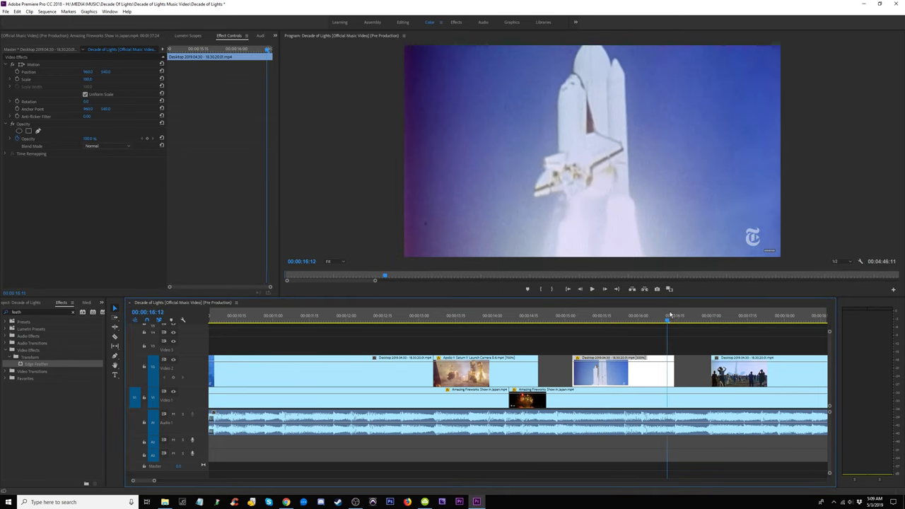
- Extend the end of the sped-up shuttle clip on Video 2 to meet the launch crowd clip at about 00:00:17:00 and play the transition
left_click_drag(678, 367, 712, 373)
left_click(680, 319)
left_click(699, 319)
left_click(704, 319)
left_click_drag(704, 320, 540, 319)
key("space")
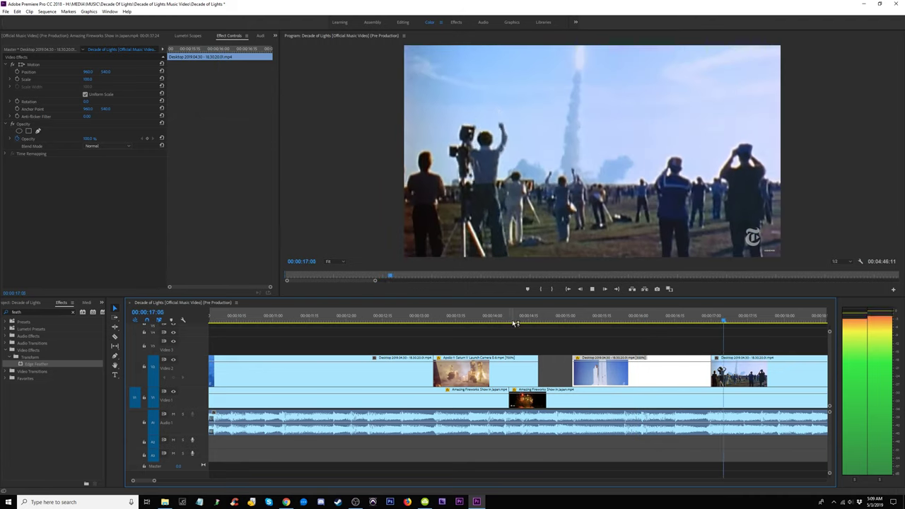
- Trim the Apollo clip's end on Video 2 to 00:00:14:05, start the later fireworks clip on Video 1 there too, and replay
left_click(445, 316)
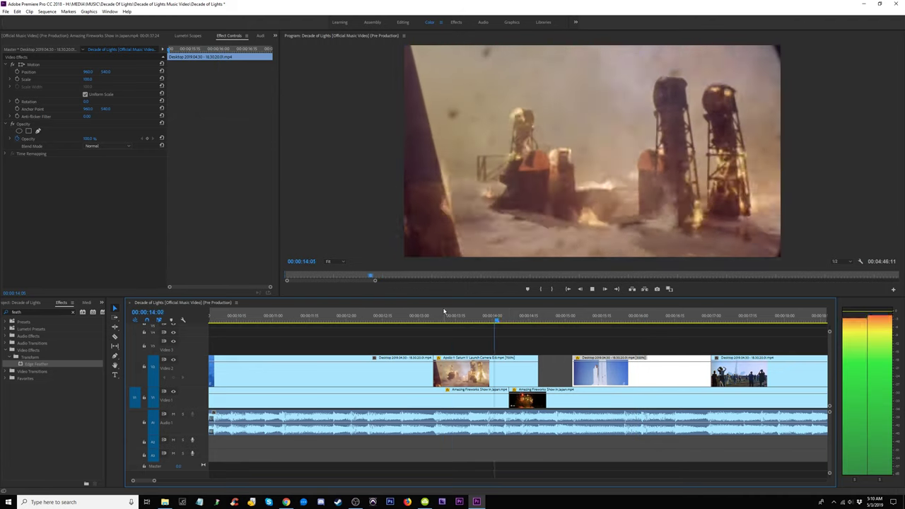
left_click(422, 312)
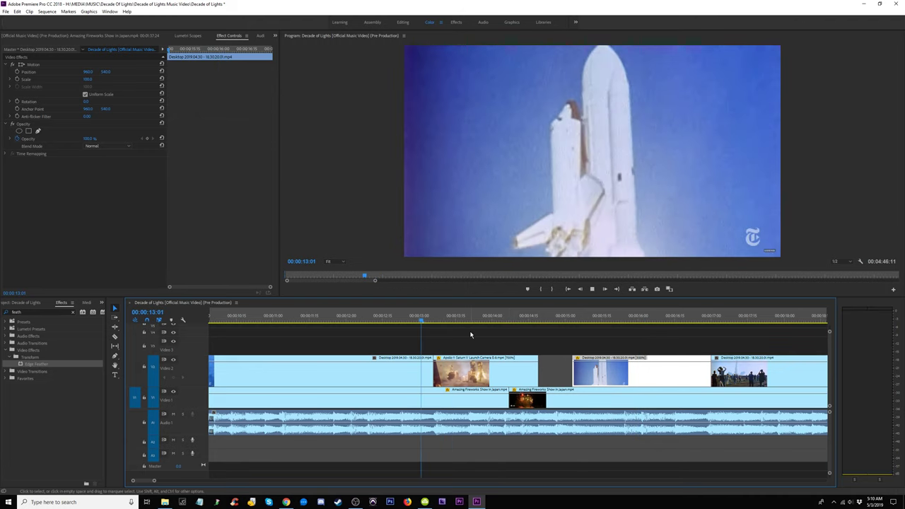
key("space")
key("space")
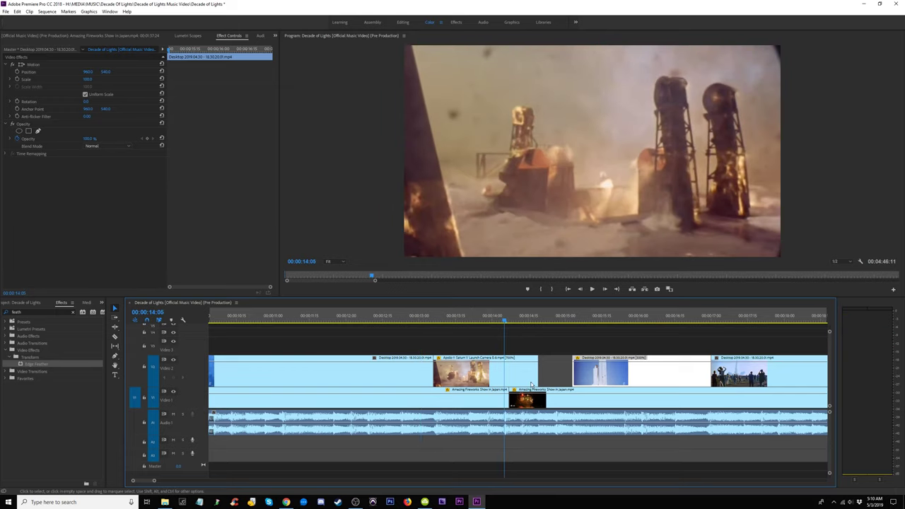
left_click_drag(529, 376, 501, 396)
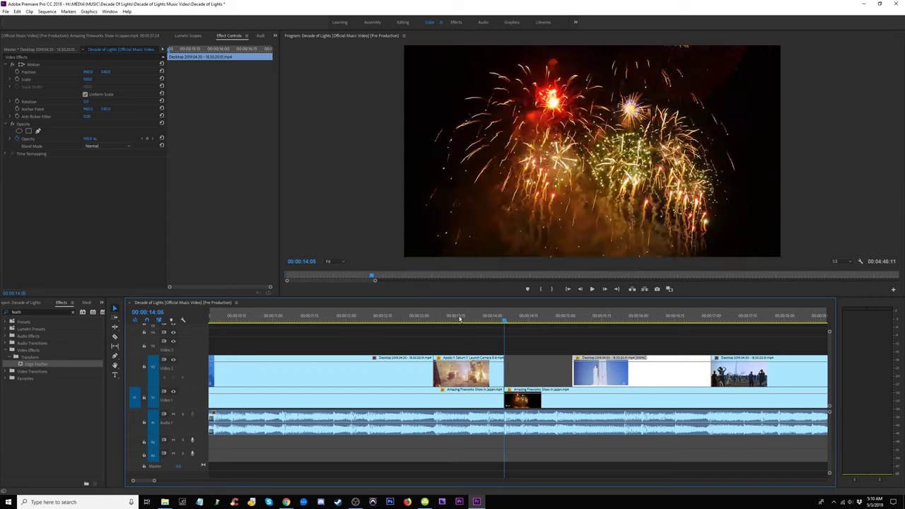
left_click(459, 320)
key("space")
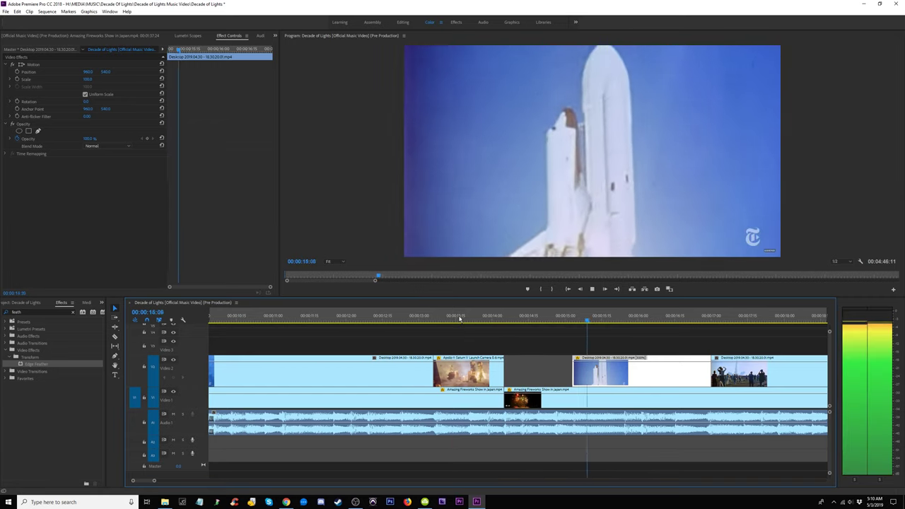
key("space")
- Move the later fireworks clip on Video 1 to start at about 00:00:14:00 and play through the change
left_click_drag(505, 401, 506, 400)
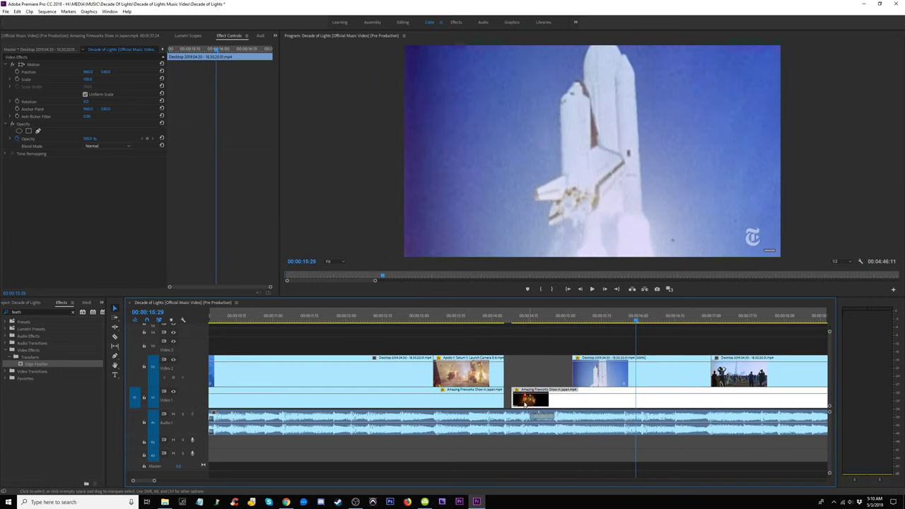
left_click(494, 320)
key("space")
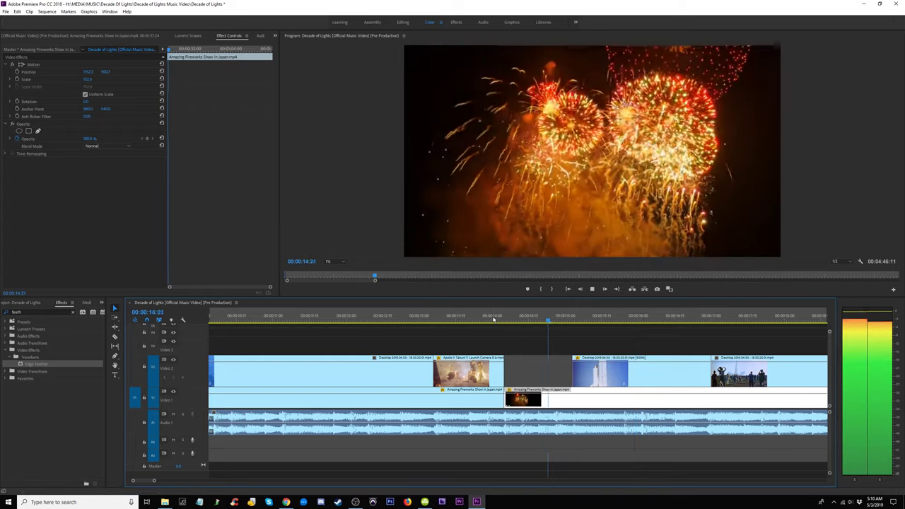
left_click_drag(544, 403, 532, 404)
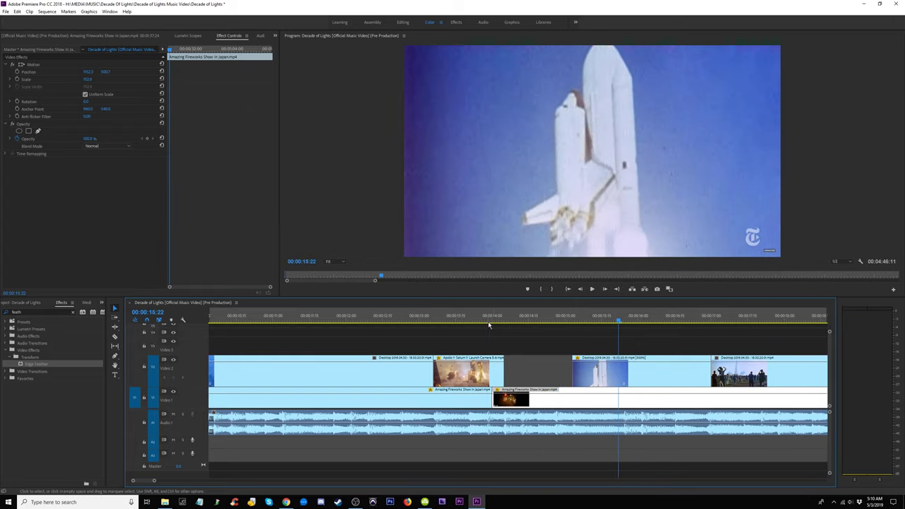
left_click(490, 322)
key("space")
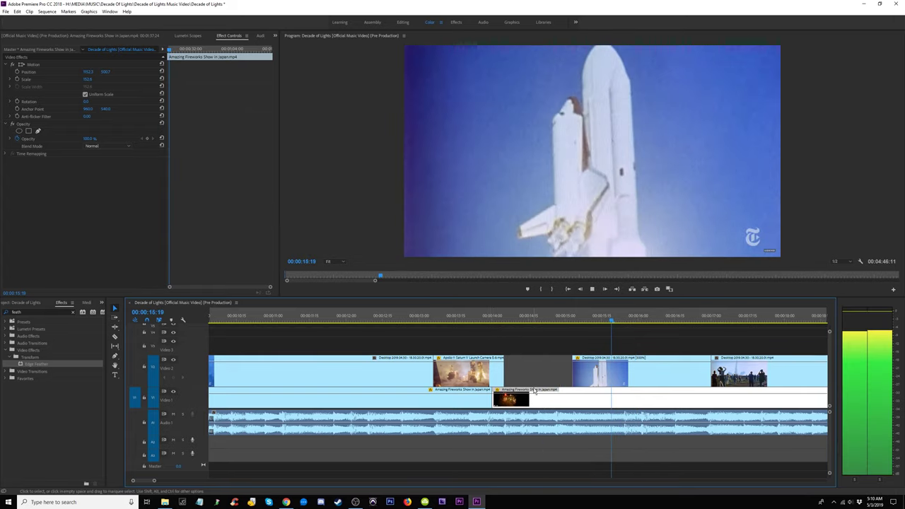
- Nudge the later fireworks clip three frames earlier to about 00:00:13:27 and play it against the music
key("space")
key("alt+Left")
key("alt+Left")
key("alt+Left")
left_click(479, 320)
key("space")
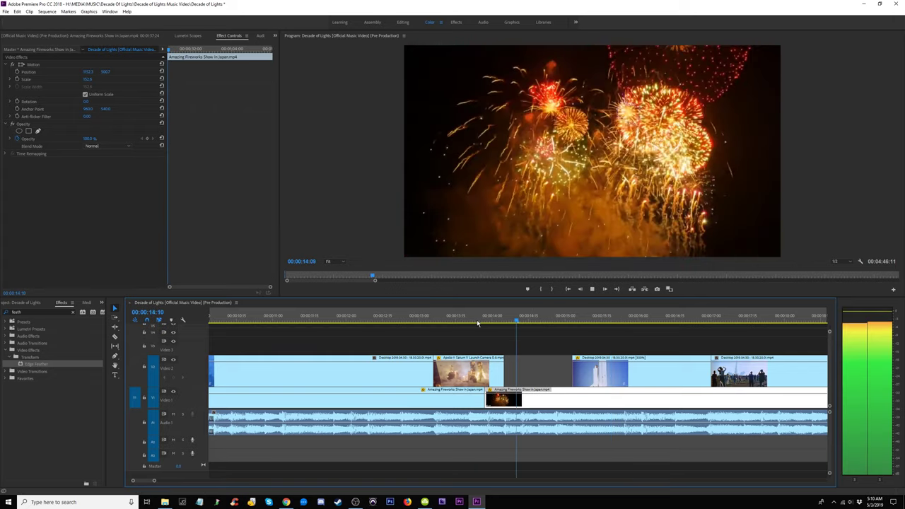
- Shift the later fireworks clip on Video 1 to start at about 00:00:14:01 and play through to the launch crowd shot
left_click_drag(516, 398, 525, 397)
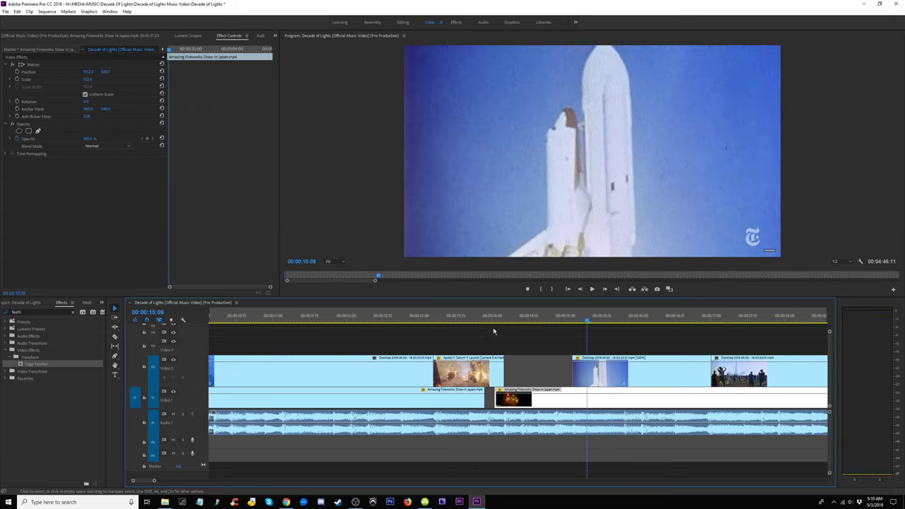
left_click(488, 321)
key("space")
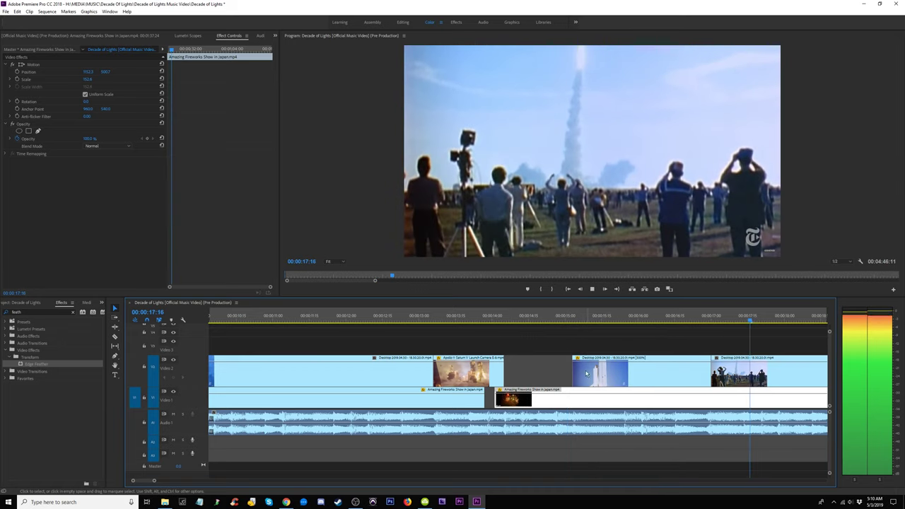
key("space")
- Extend the start of the sped-up shuttle clip on Video 2 back to about 00:00:14:18 and replay the fireworks section
left_click_drag(573, 370, 536, 370)
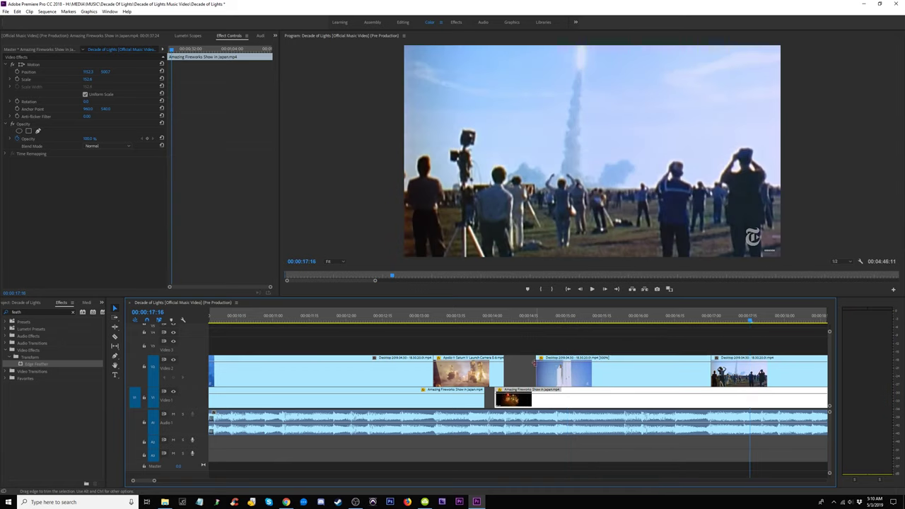
left_click_drag(532, 321, 475, 323)
key("space")
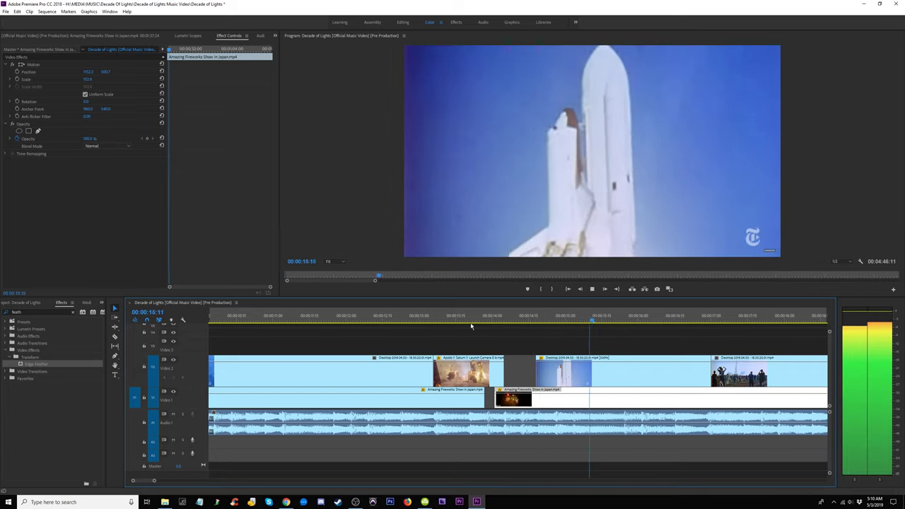
left_click(465, 322)
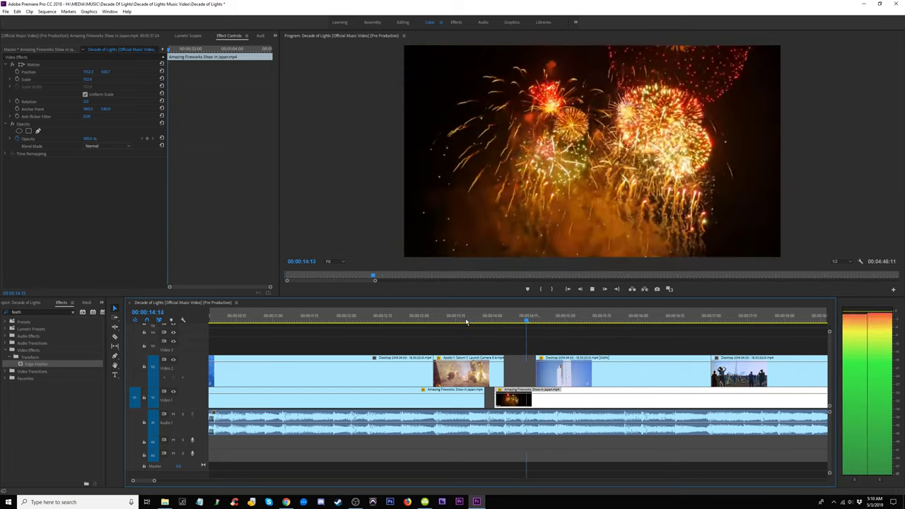
key("space")
- Trim the Apollo clip's end on Video 2 to the fireworks start at about 00:00:14:01 and replay the sequence into the crowd shot
left_click(459, 321)
key("space")
key("space")
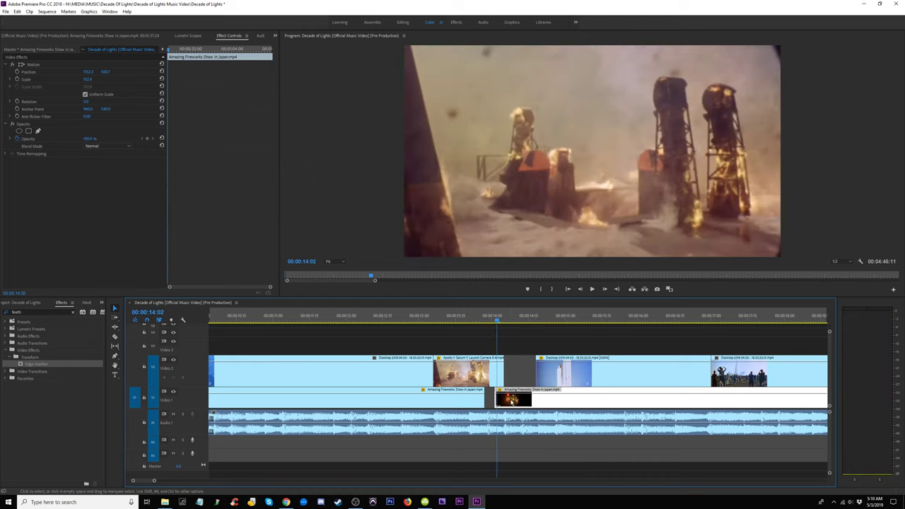
left_click_drag(505, 377, 495, 377)
left_click(464, 322)
key("space")
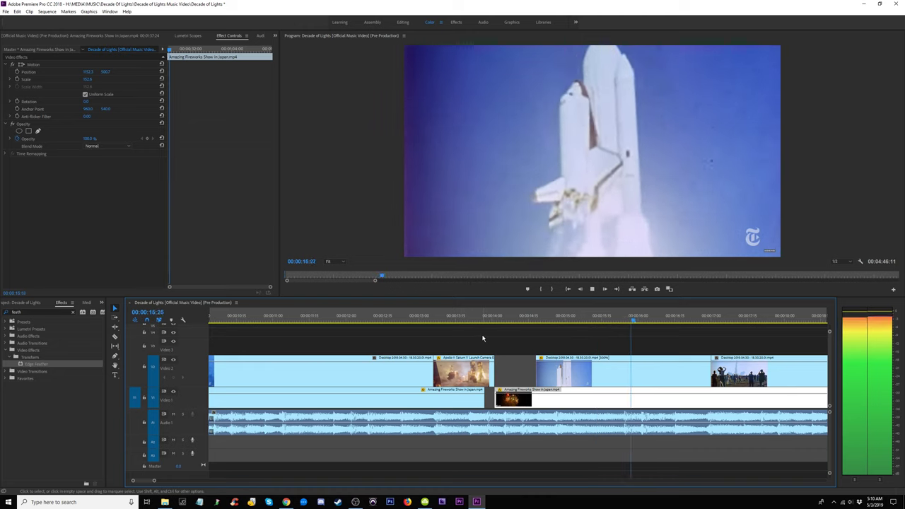
left_click(369, 321)
key("space")
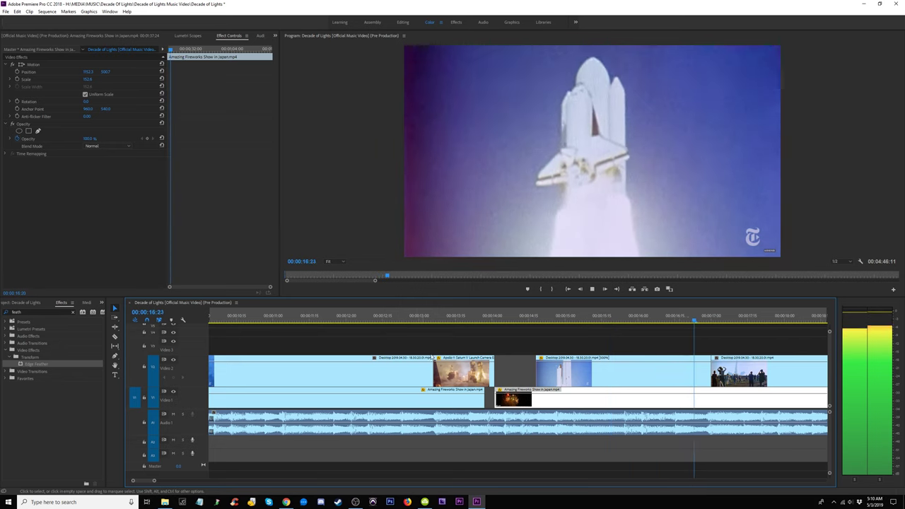
key("space")
- Try to move the opening Video 2 clips down onto Video 1, then undo the move
left_click(407, 365)
key("minus")
key("minus")
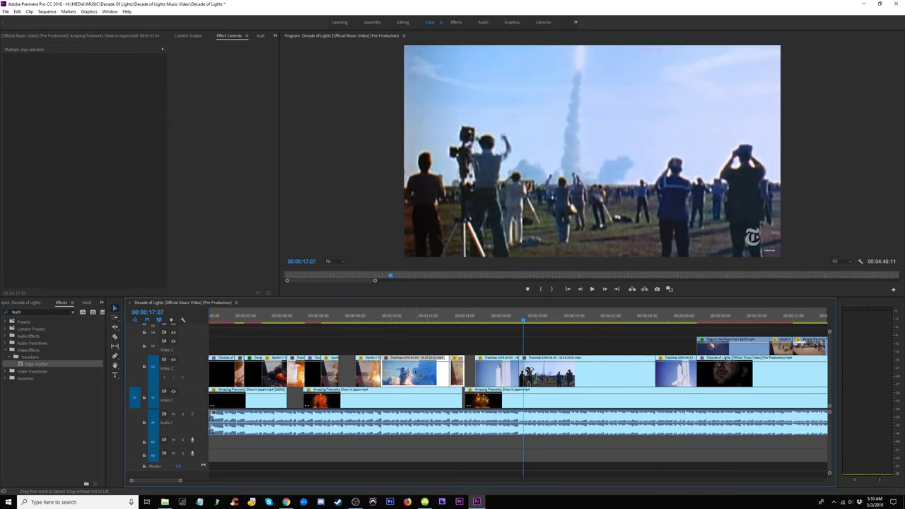
key("minus")
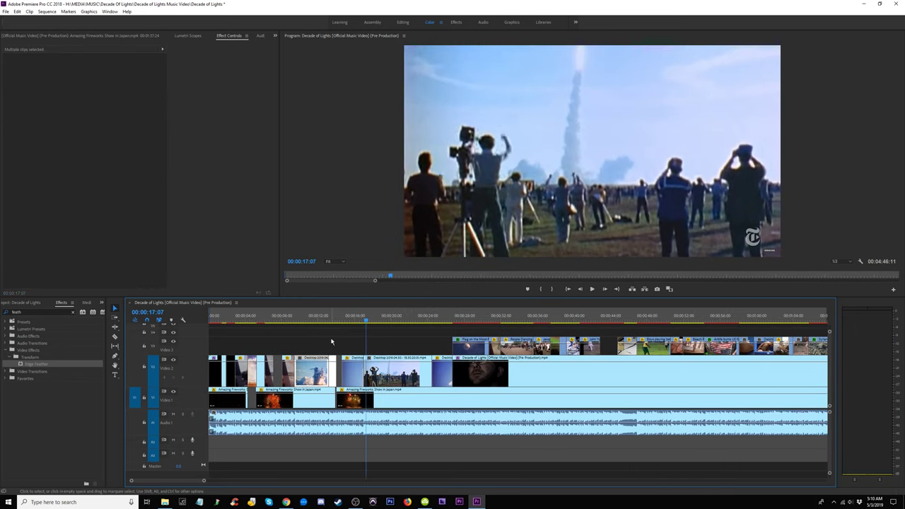
left_click_drag(331, 342, 210, 378)
key("equal")
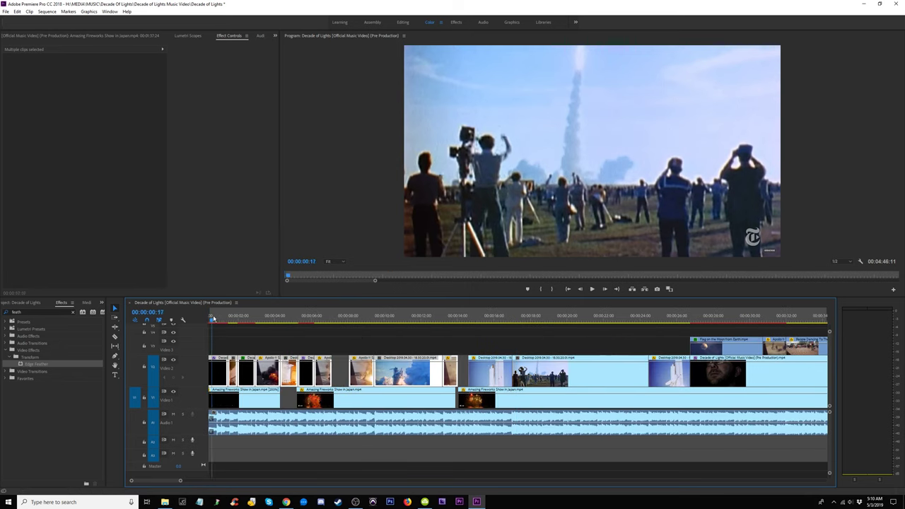
left_click_drag(213, 319, 346, 352)
left_click_drag(409, 387, 409, 416)
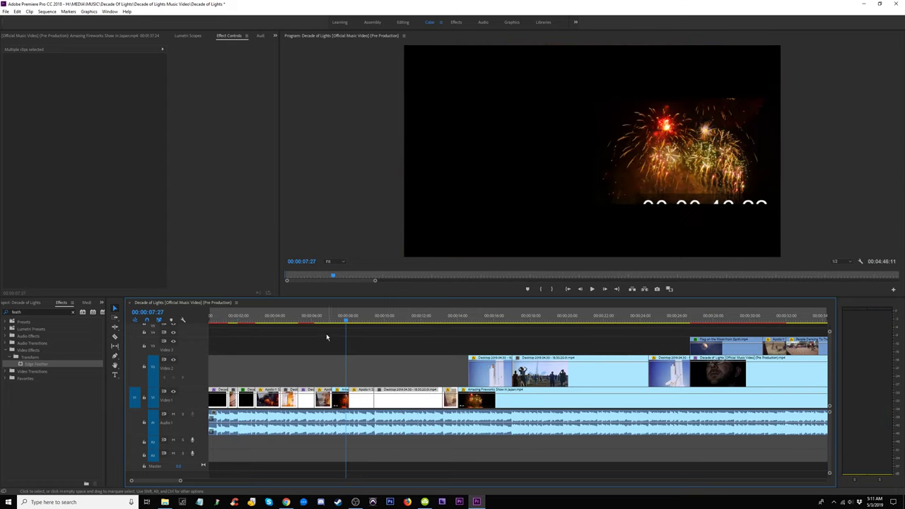
left_click_drag(284, 320, 222, 323)
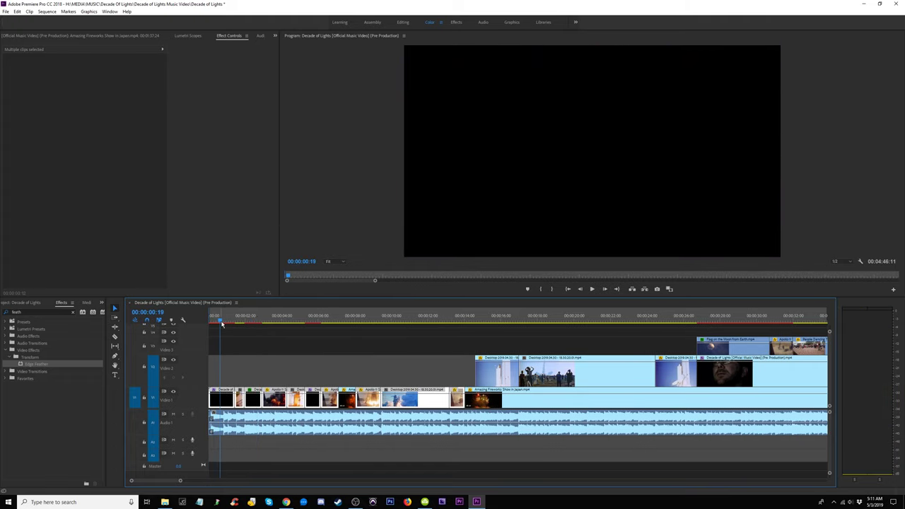
key("ctrl+z")
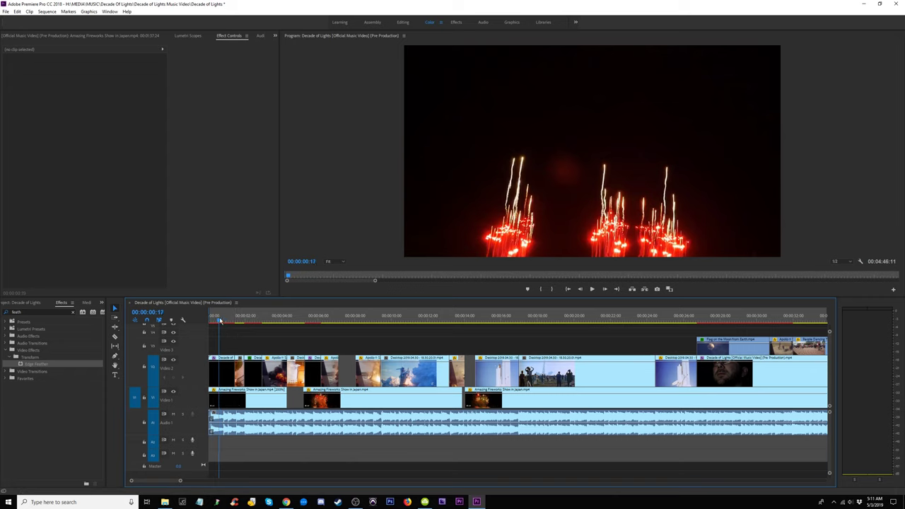
- Play the opening from the first fireworks through the shuttle and launch shots to the street dancing at about 00:00:33:04
left_click_drag(220, 321, 216, 344)
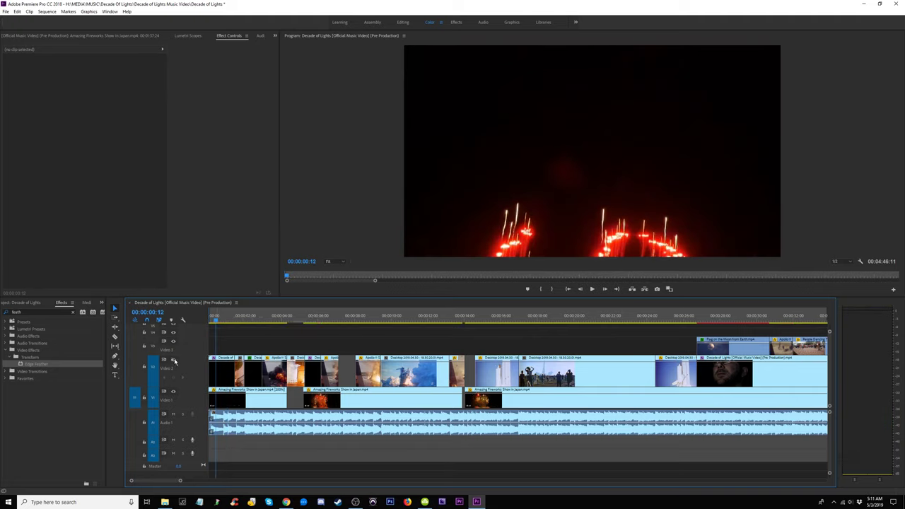
double_click(218, 376)
left_click_drag(216, 319, 256, 324)
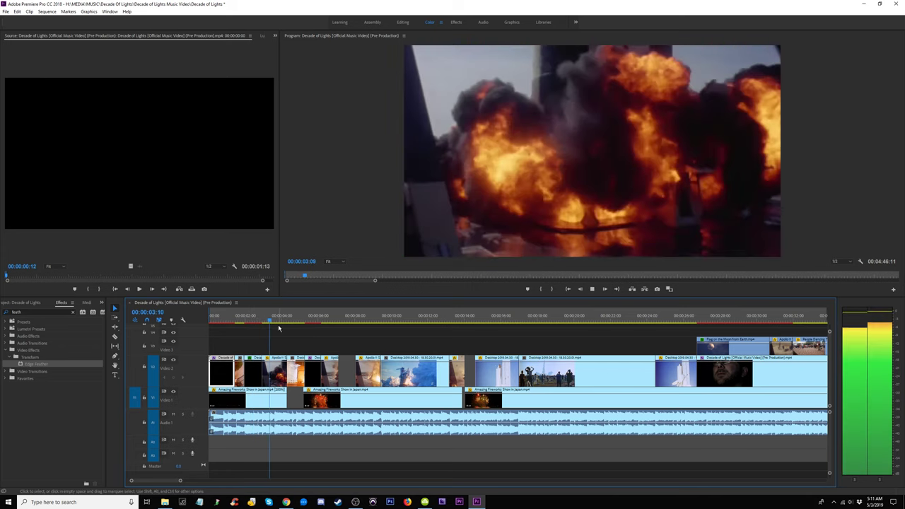
key("space")
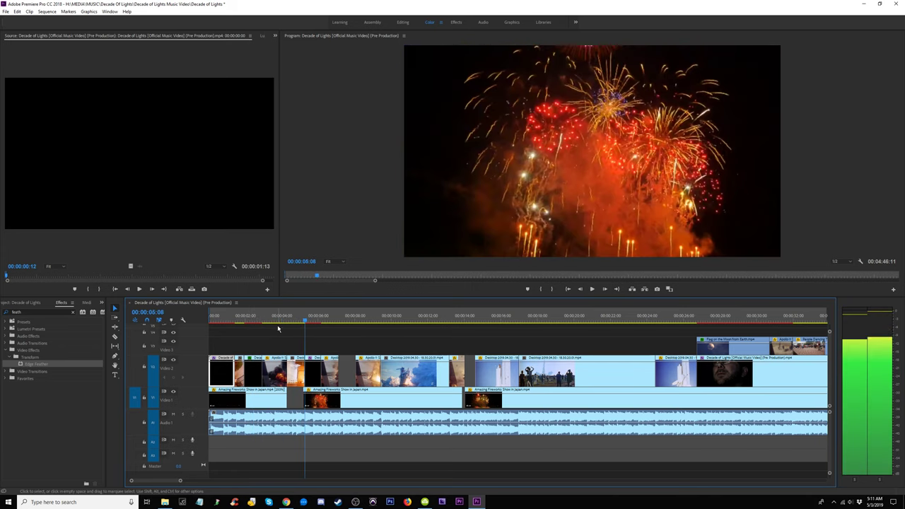
key("minus")
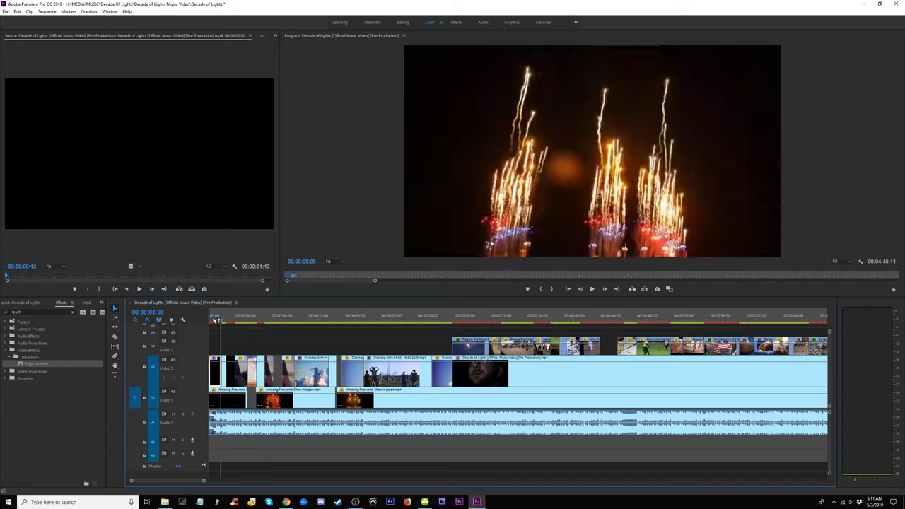
key("space")
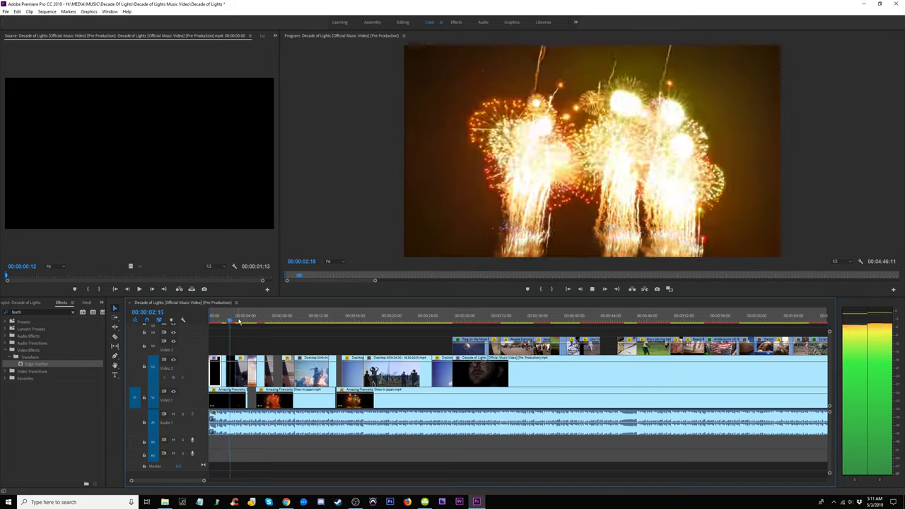
left_click(222, 319)
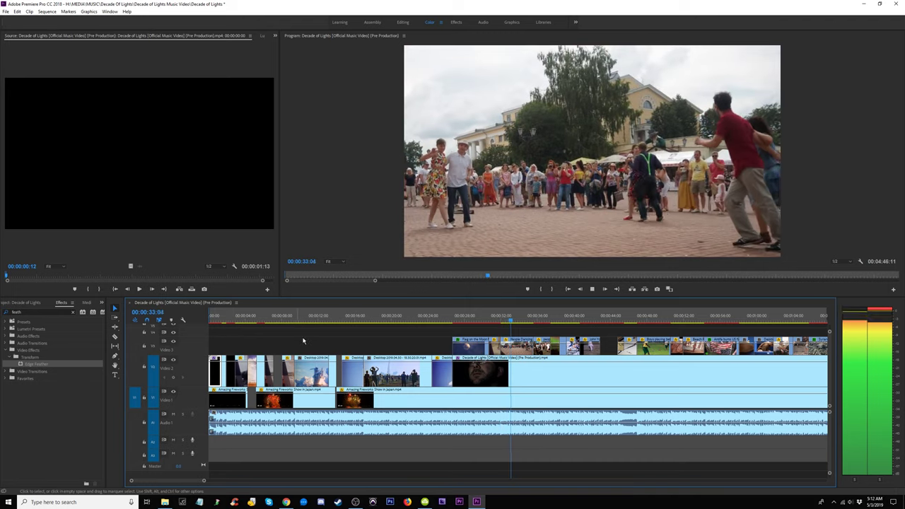
- Move the Flag on the Moon from Earth.mp4 clip from Video 3 to Video 1, beneath the face clip, and play it
left_click(469, 320)
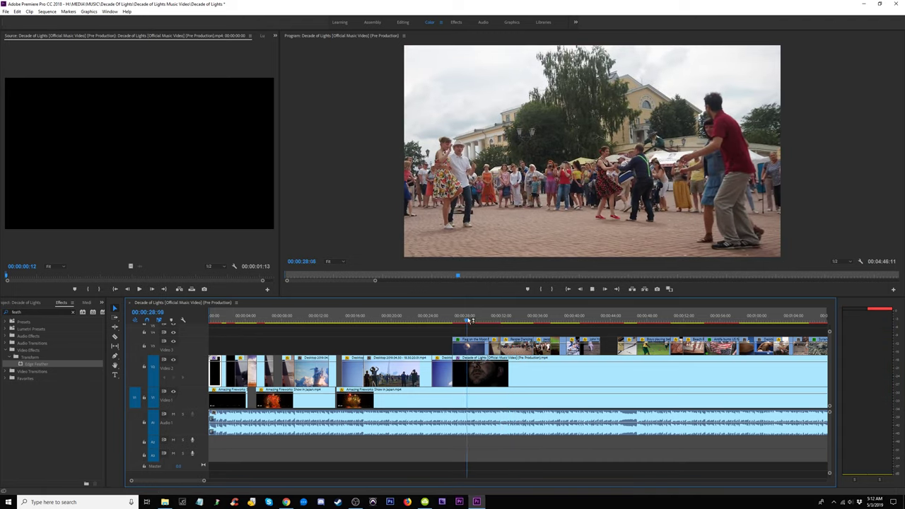
key("space")
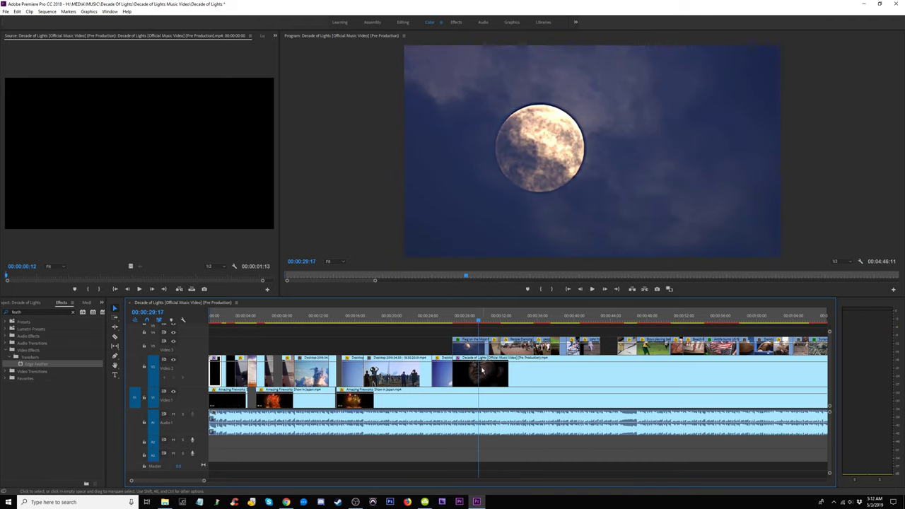
left_click(483, 374)
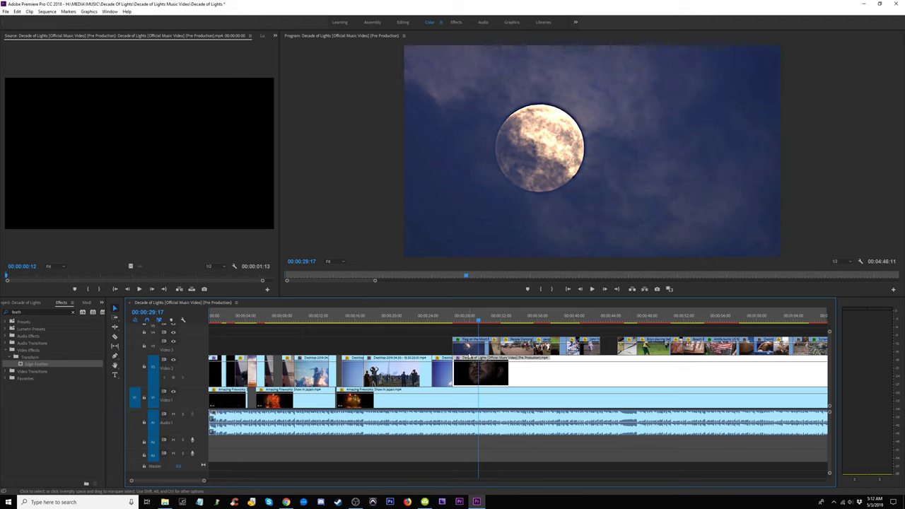
left_click_drag(469, 352, 469, 394)
left_click_drag(453, 323, 462, 343)
key("space")
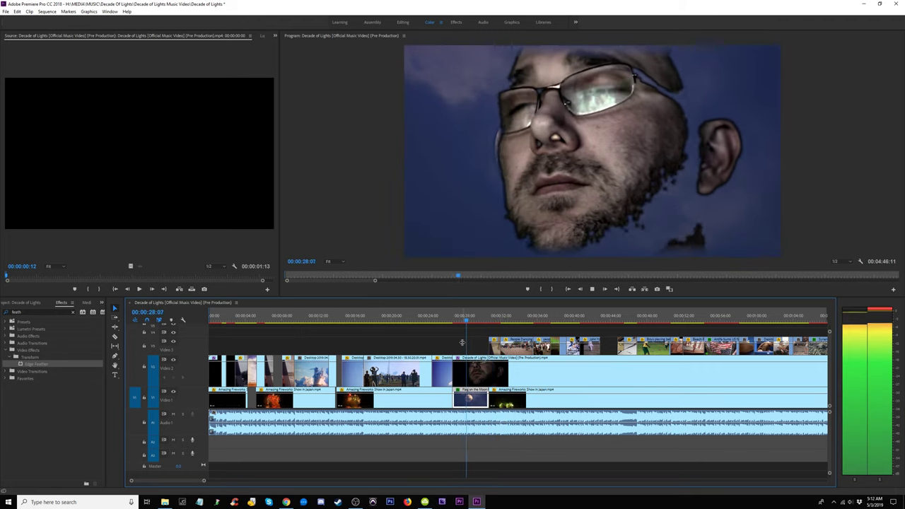
- Lower the Color Key tolerance on the Video 2 face clip to 12
key("space")
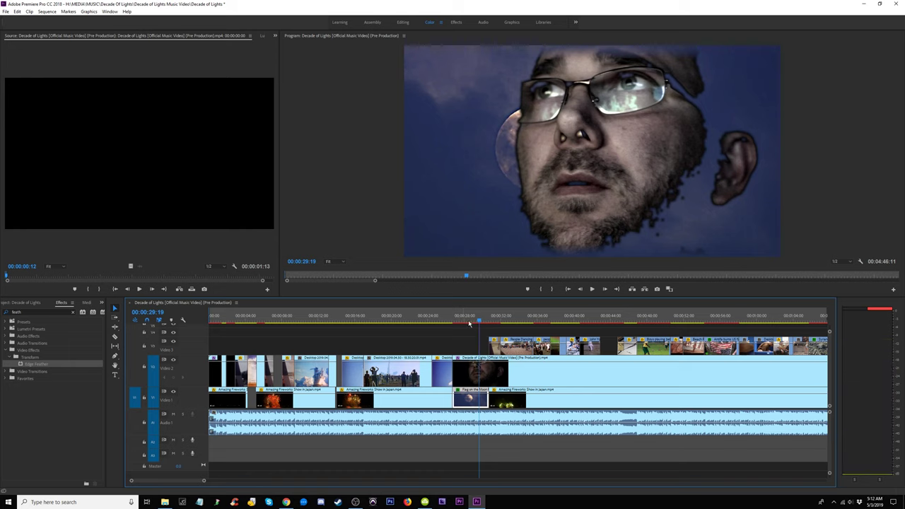
left_click(466, 319)
left_click(474, 376)
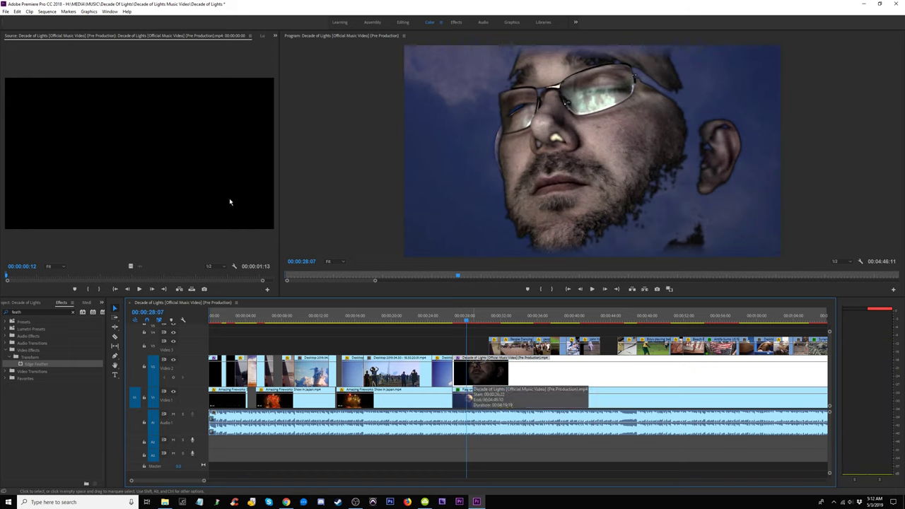
left_click(262, 36)
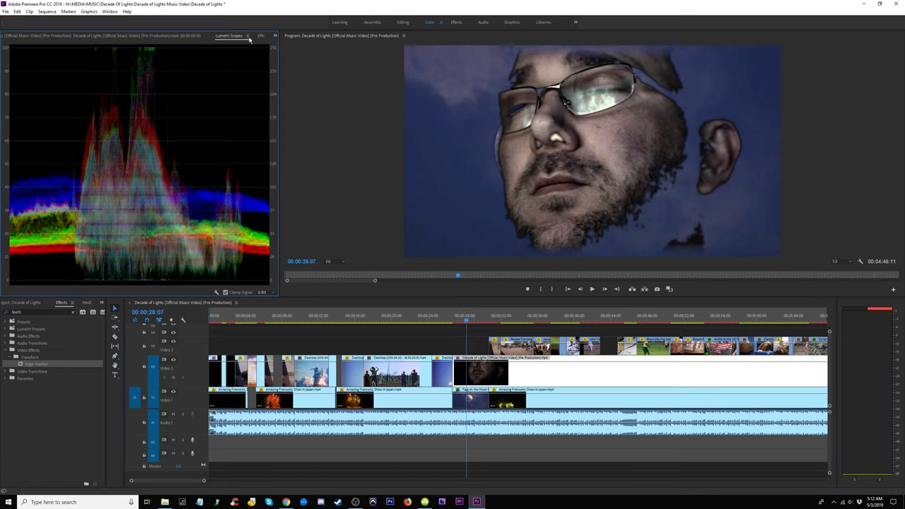
left_click(261, 37)
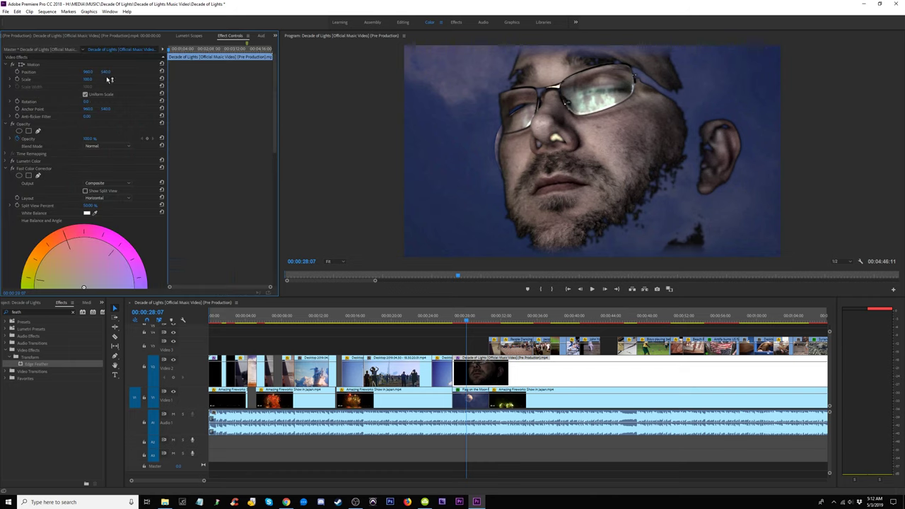
left_click(7, 170)
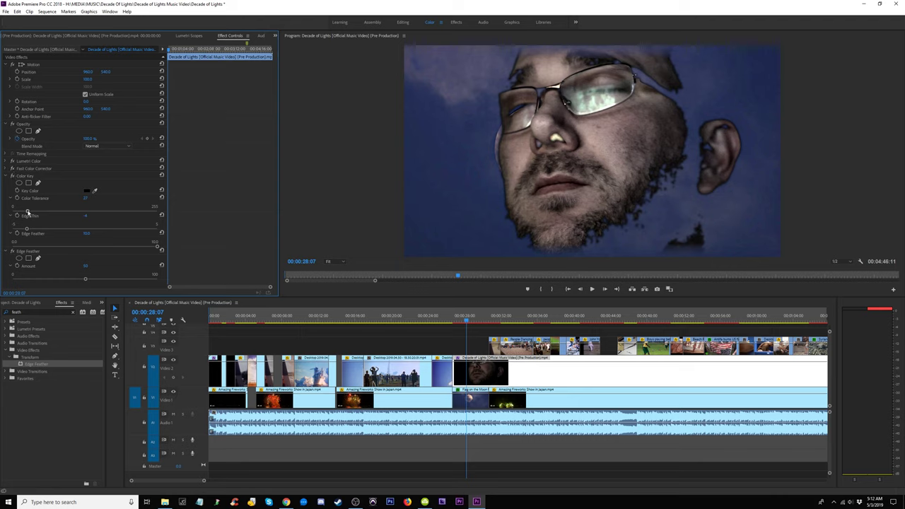
mouse_move(27, 213)
left_mouse_down()
mouse_move(18, 214)
mouse_move(57, 230)
mouse_move(26, 228)
mouse_move(21, 213)
left_mouse_up()
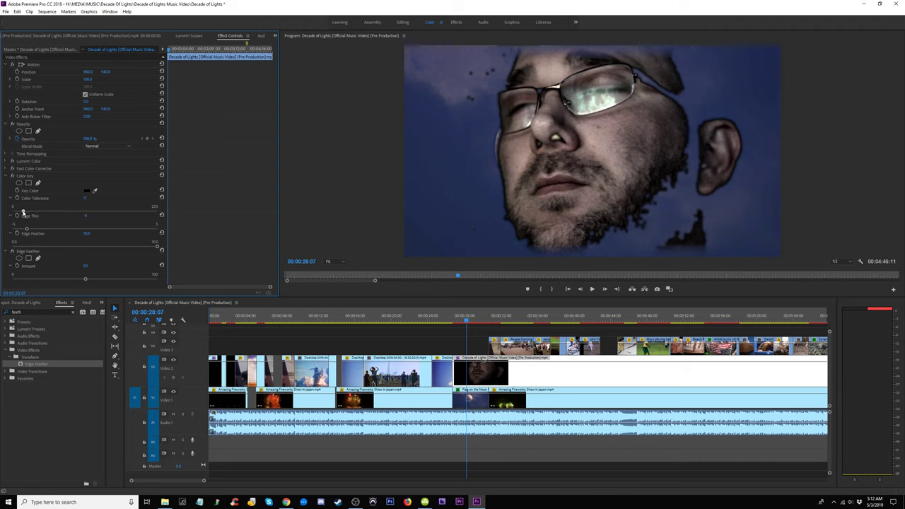
left_click_drag(20, 213, 19, 214)
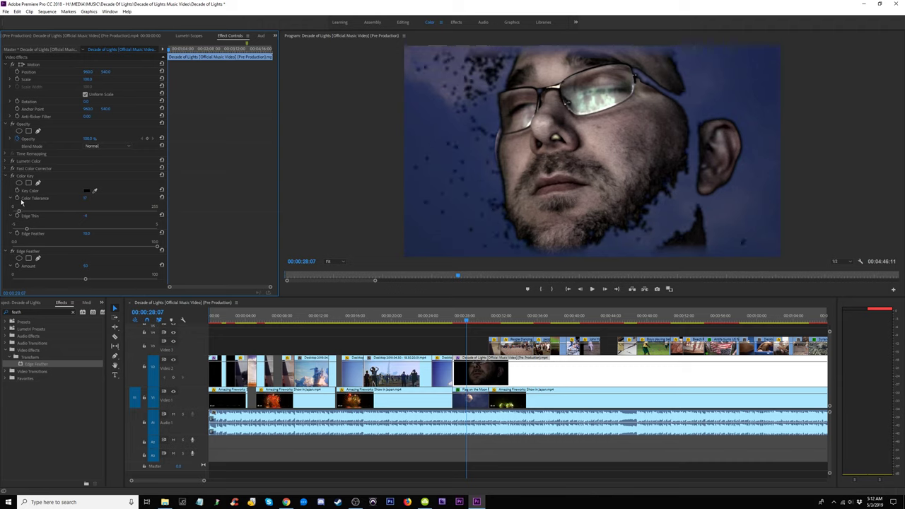
- Remove the Color Key and Edge Feather effects from the face clip
left_click(27, 177)
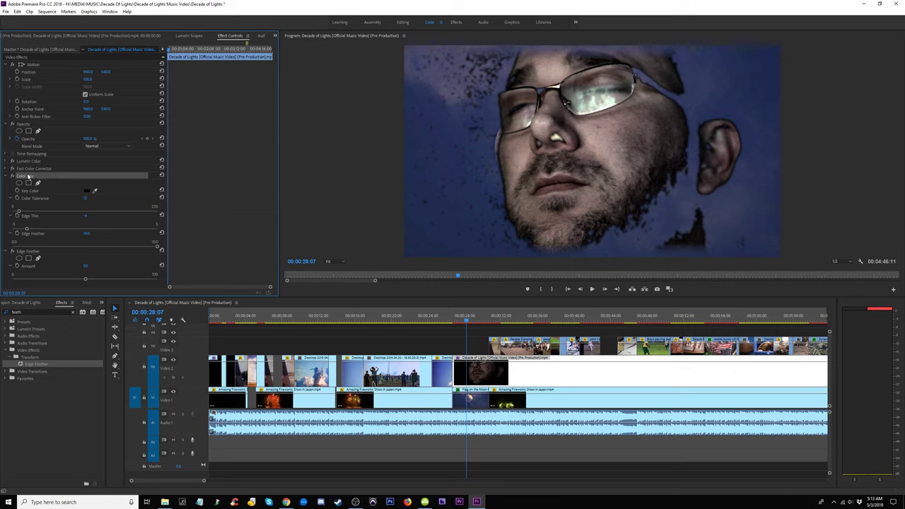
key("Delete")
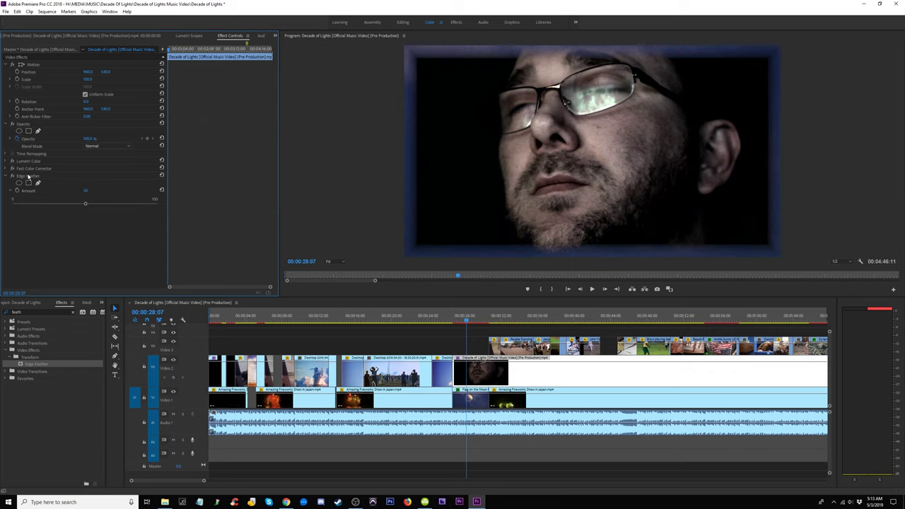
left_click(36, 177)
key("Delete")
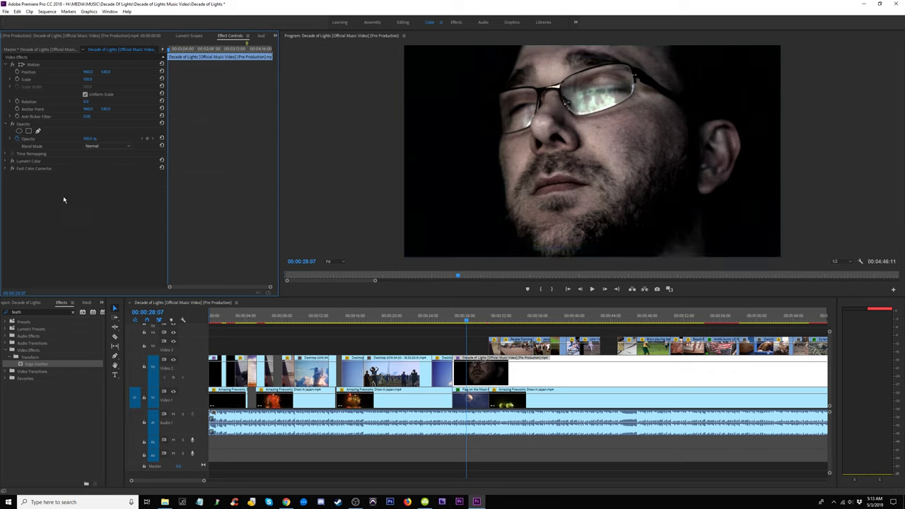
- Set the middle input level of the face clip's Fast Color Corrector to 1.2
left_click(7, 169)
scroll(182, 227, "down", 2)
left_click_drag(276, 200, 280, 245)
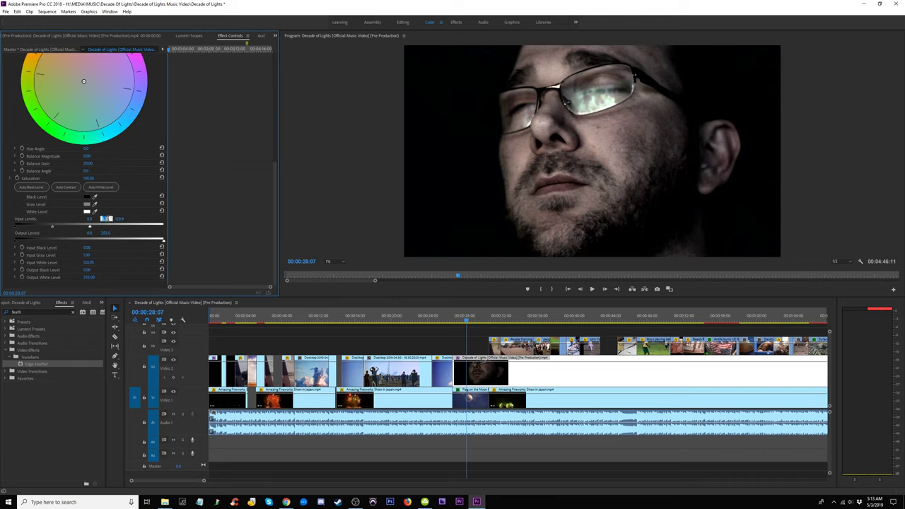
type("1.2")
key("Return")
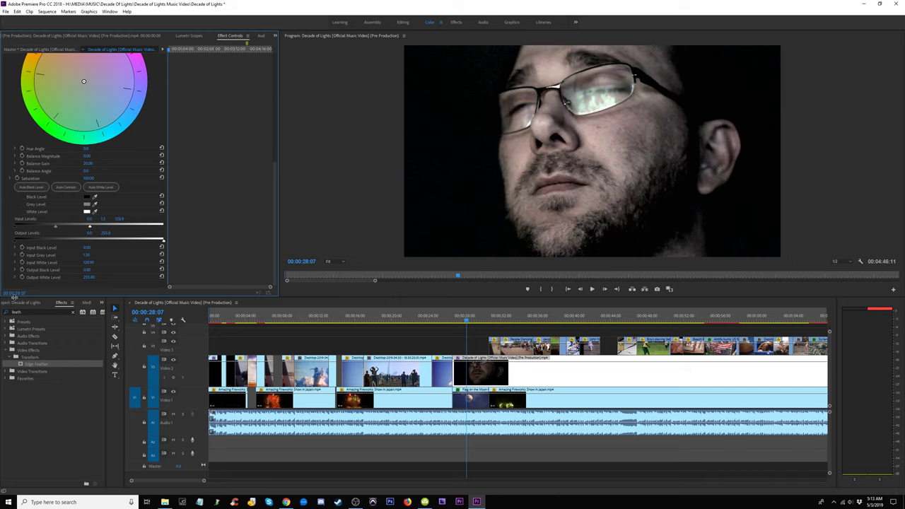
- Search the effects for "key" and apply Luma Key to the face clip on Video 2
left_click(35, 310)
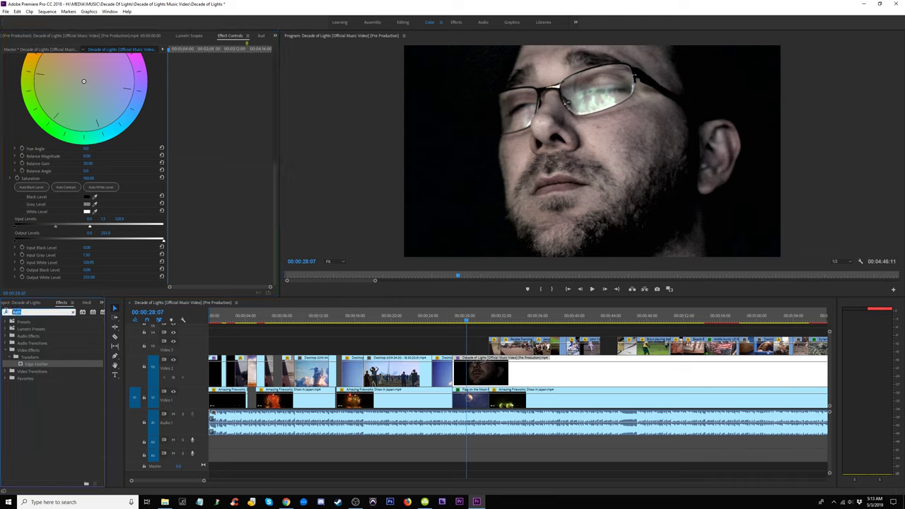
type("key")
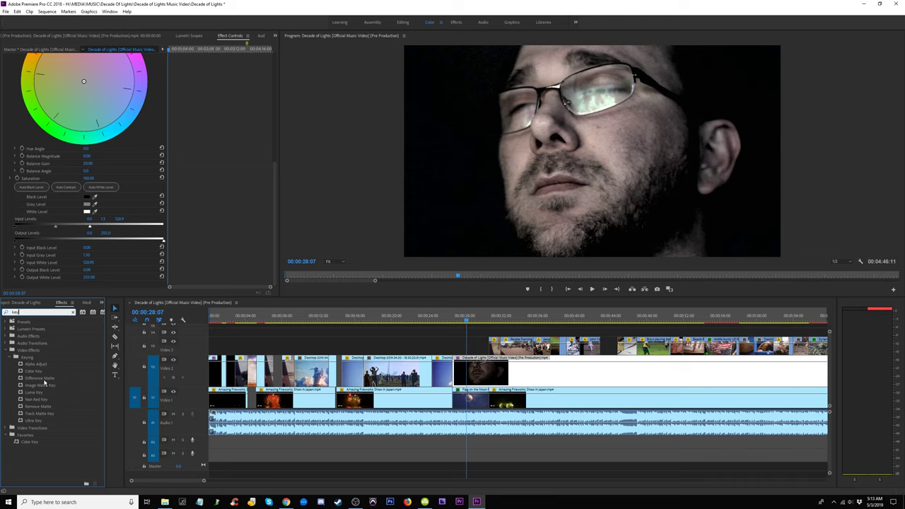
left_click_drag(40, 391, 503, 377)
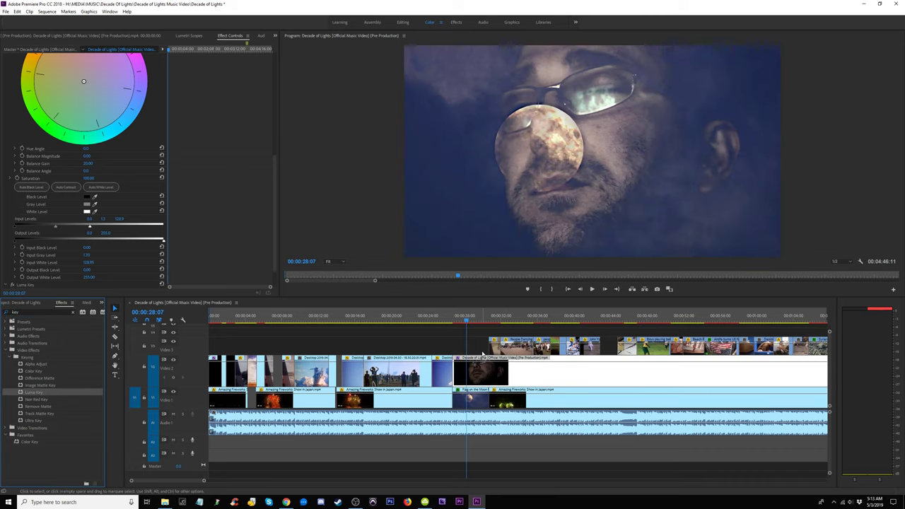
- Review the luma-keyed face over the moon and the fireworks, sampling the sequence up to about 00:00:53:21
left_click(466, 314)
key("space")
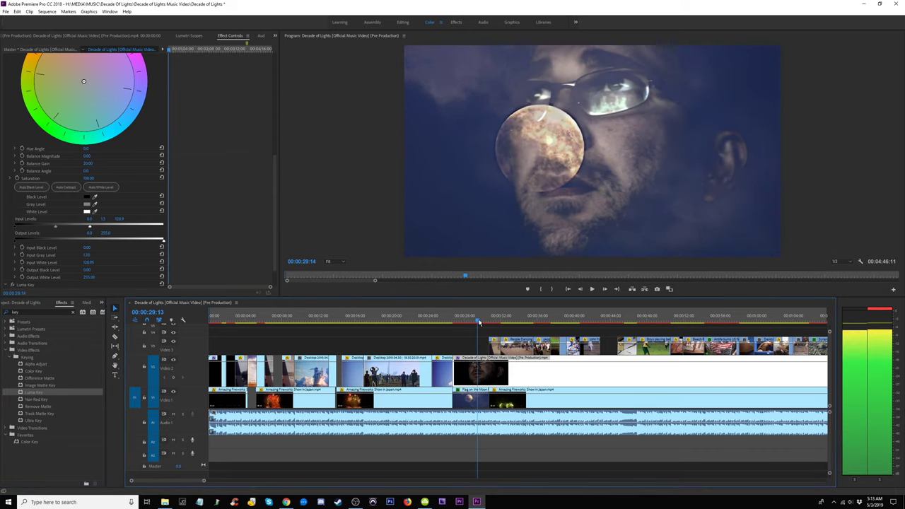
left_click(484, 324)
left_click_drag(484, 330, 455, 337)
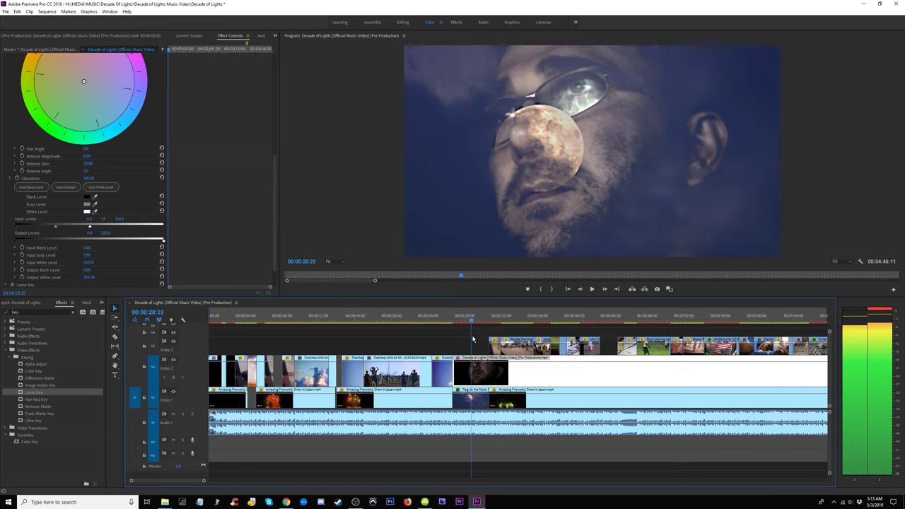
left_click_drag(475, 339, 517, 345)
key("space")
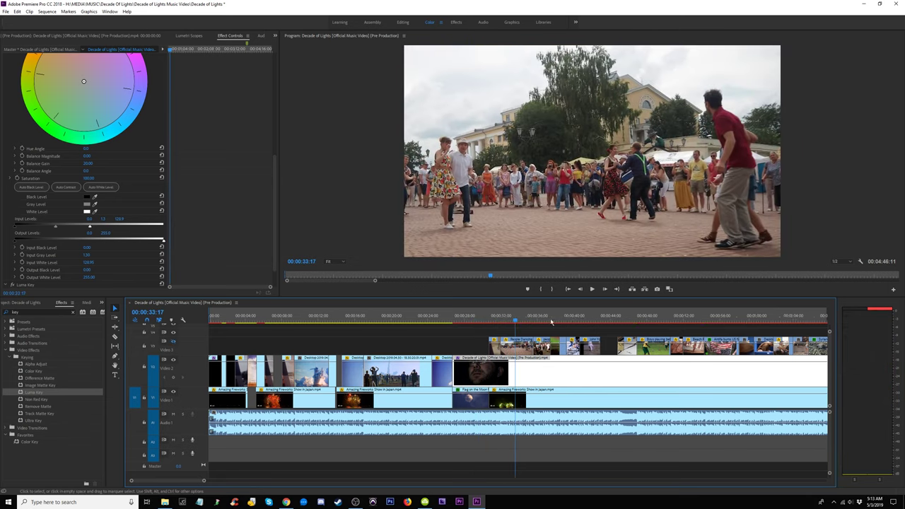
key("space")
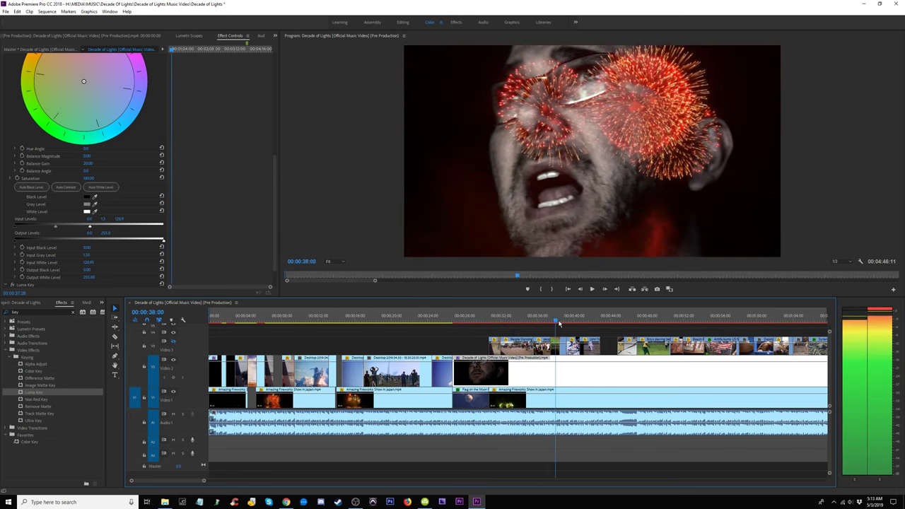
left_click_drag(559, 323, 628, 323)
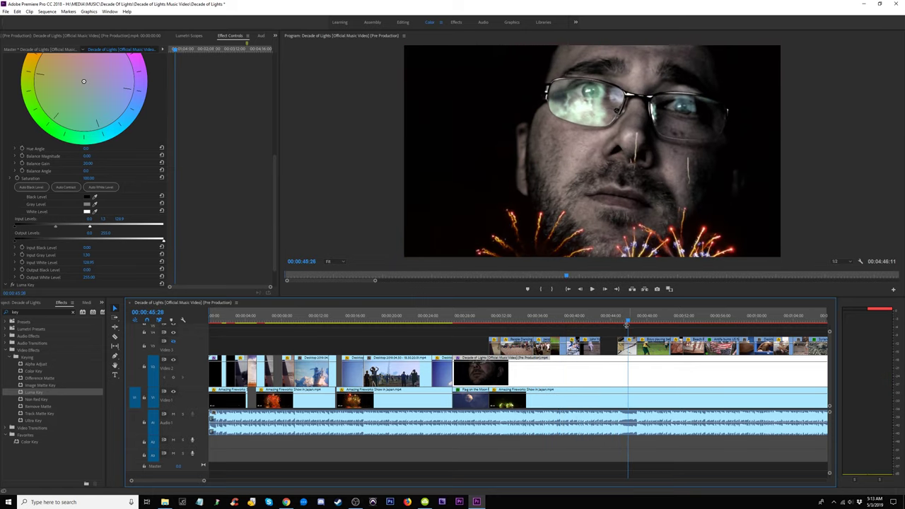
key("space")
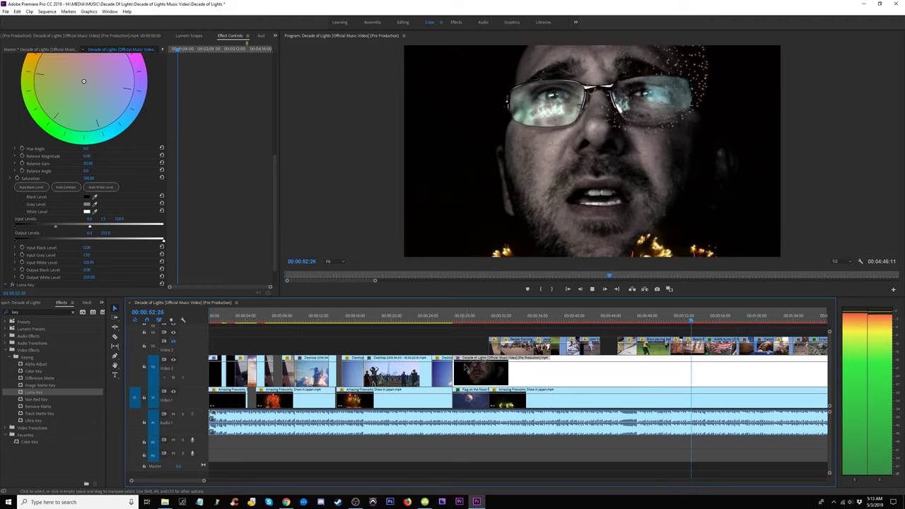
key("space")
- Move the Flag on the Moon from Earth.mp4 clip to Video 3 and speed it up to about half its length
left_click_drag(471, 391, 470, 346)
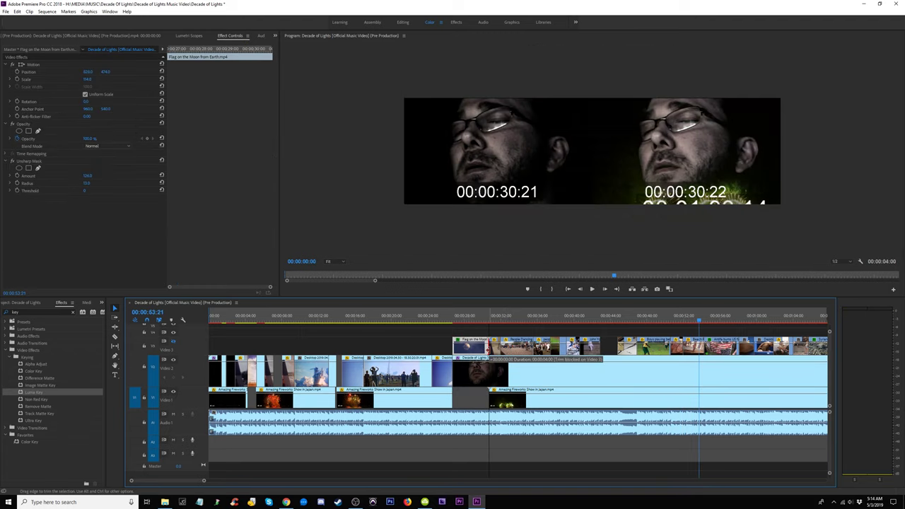
right_click(470, 345)
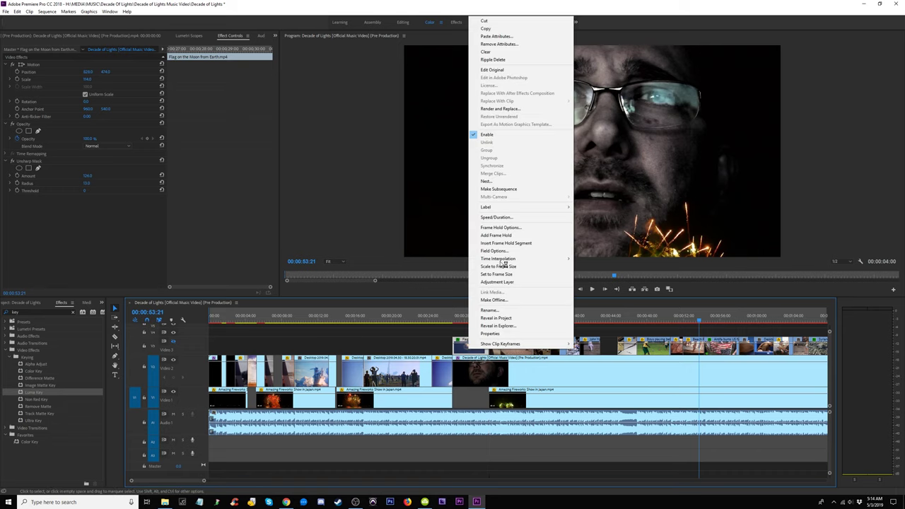
left_click(506, 218)
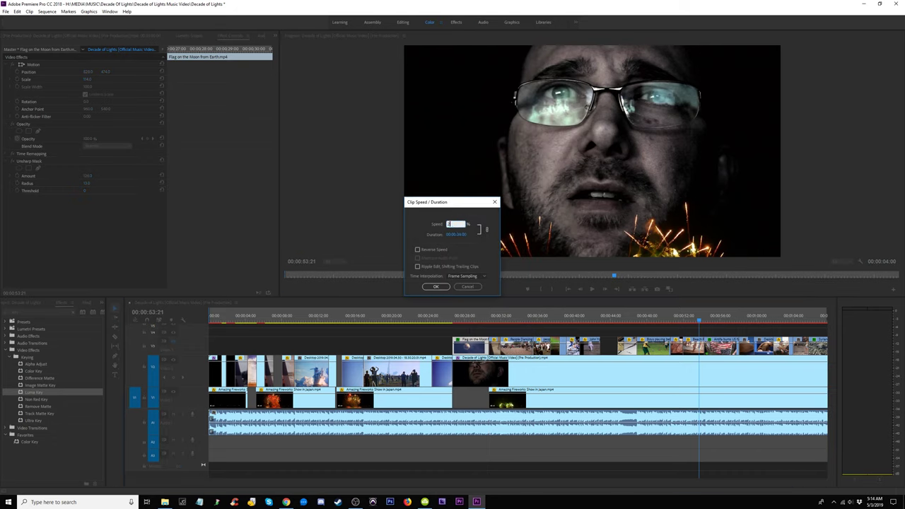
key("Return")
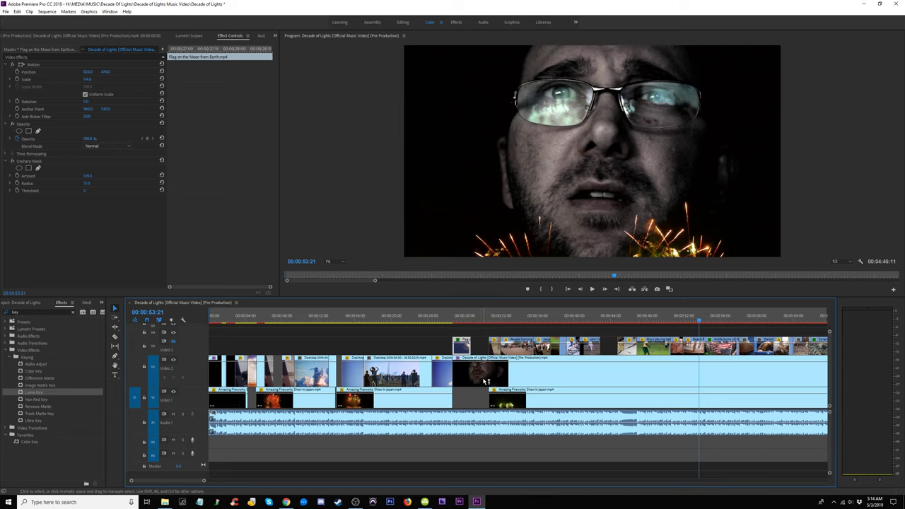
- Extend the Video 1 fireworks clip's start back to the end of the shortened moon clip and replay the passage
left_click_drag(491, 397, 468, 398)
left_click(467, 321)
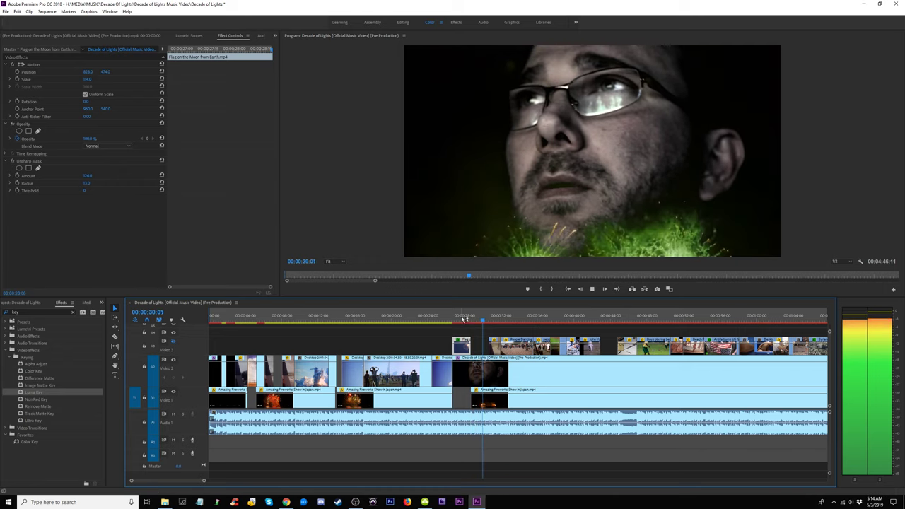
left_click(461, 316)
key("space")
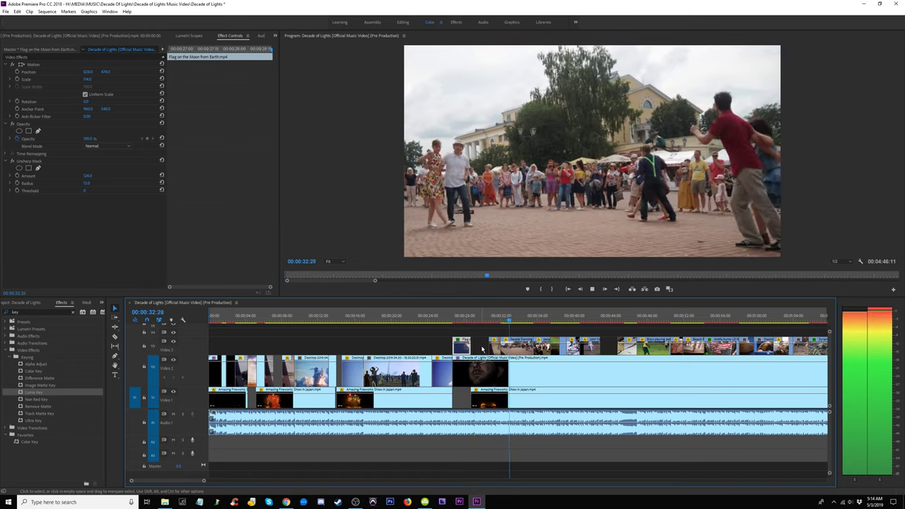
left_click(465, 319)
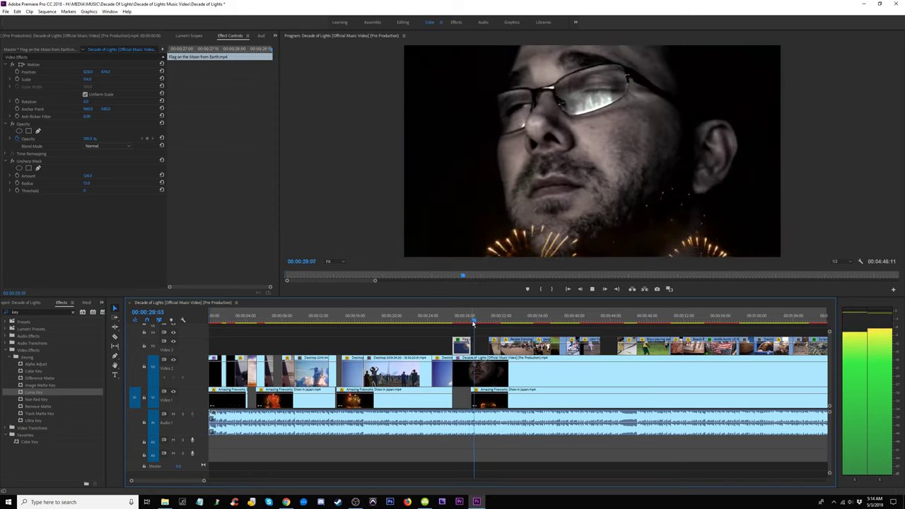
key("=")
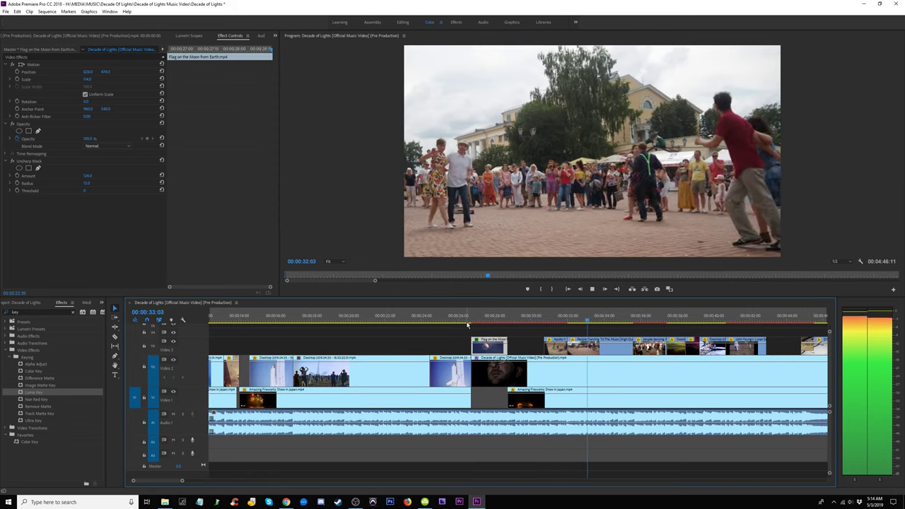
left_click(453, 317)
key("space")
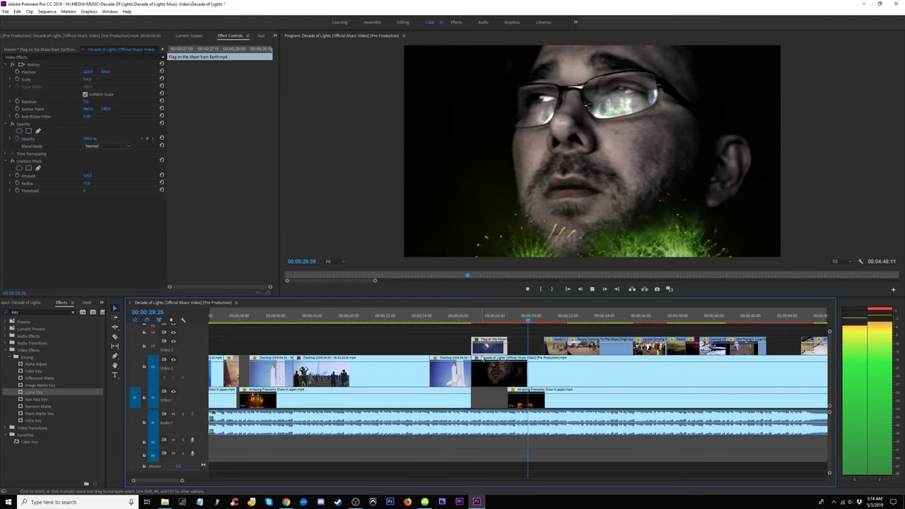
- Try swapping the order so the fireworks start with the face clip and the moon clip follows on Video 3, playing the result
left_click_drag(488, 346, 523, 347)
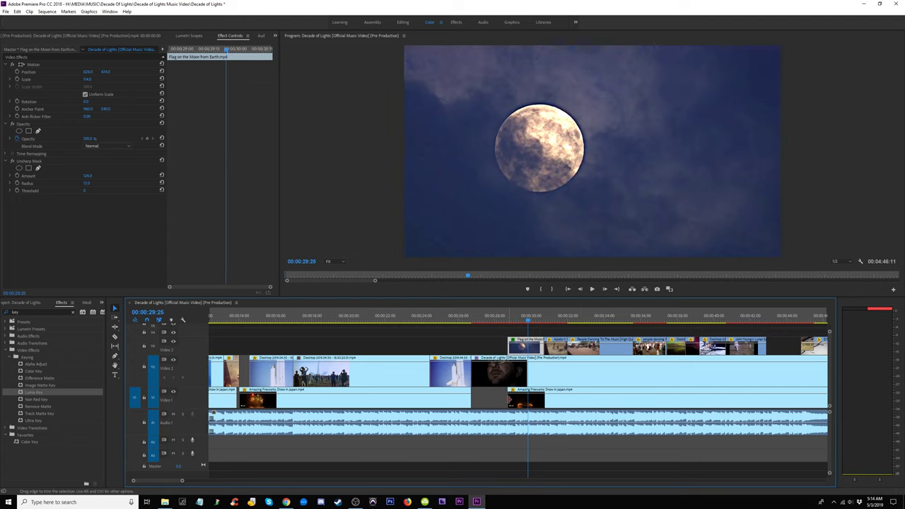
left_click_drag(508, 398, 471, 398)
left_click(469, 318)
key("space")
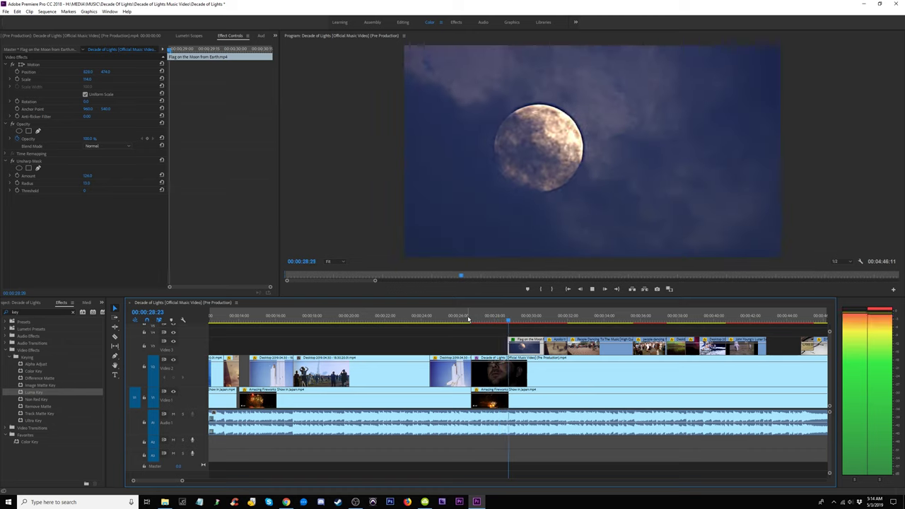
key("space")
- Shift the fireworks start back and place the moon clip before it on Video 1, beneath the face clip's start, then replay
left_click_drag(489, 401, 525, 401)
left_click_drag(530, 354, 493, 394)
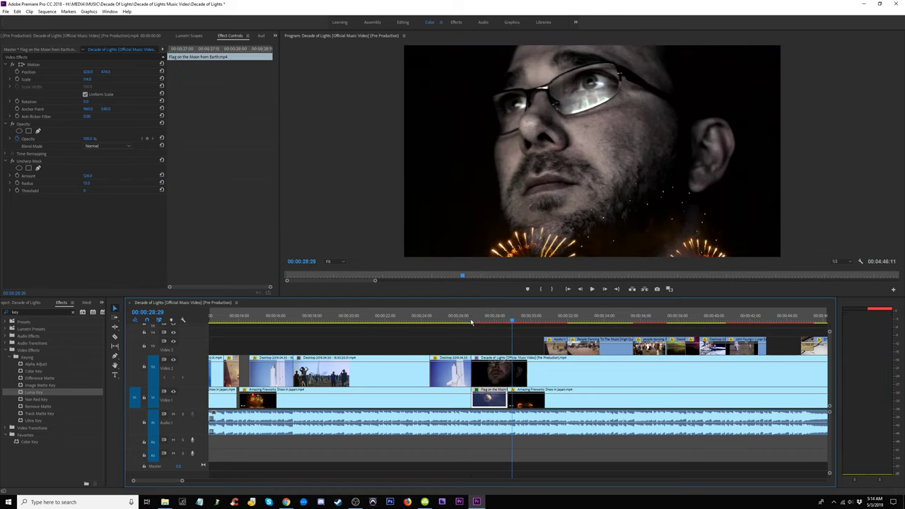
left_click(468, 316)
key("space")
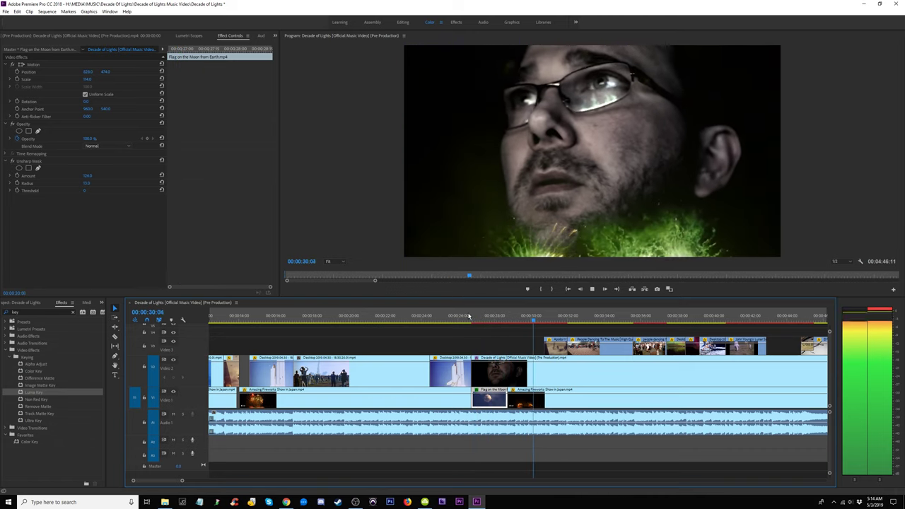
left_click(478, 317)
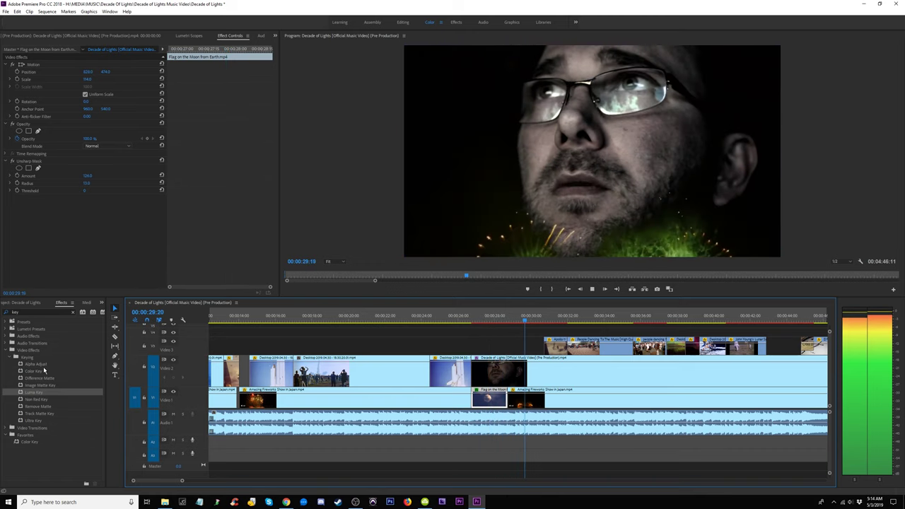
- Stop playback, add the Luma Key effect to the Favorites bin, and clear the effects search
key("space")
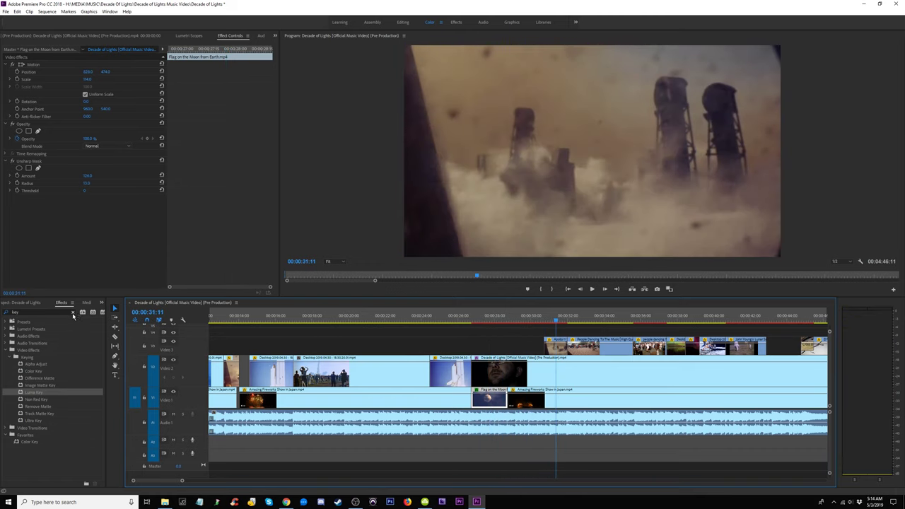
left_click(27, 435)
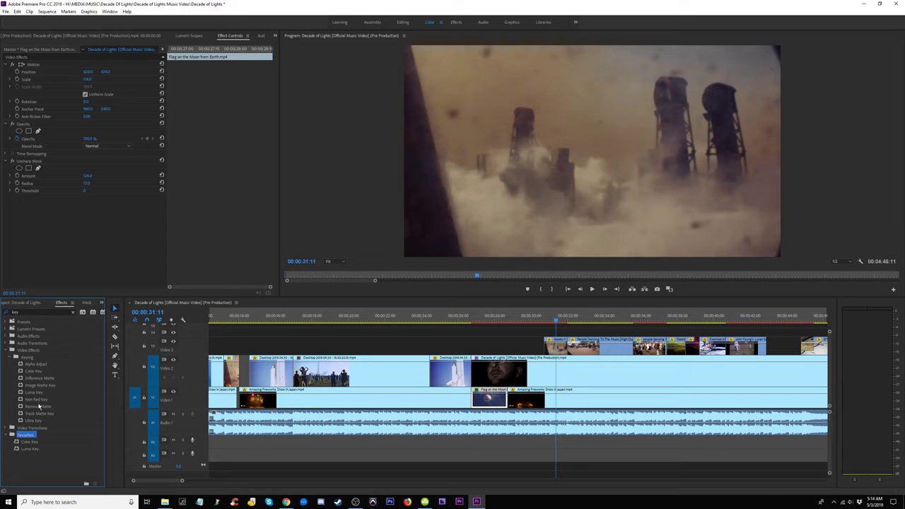
left_click(71, 312)
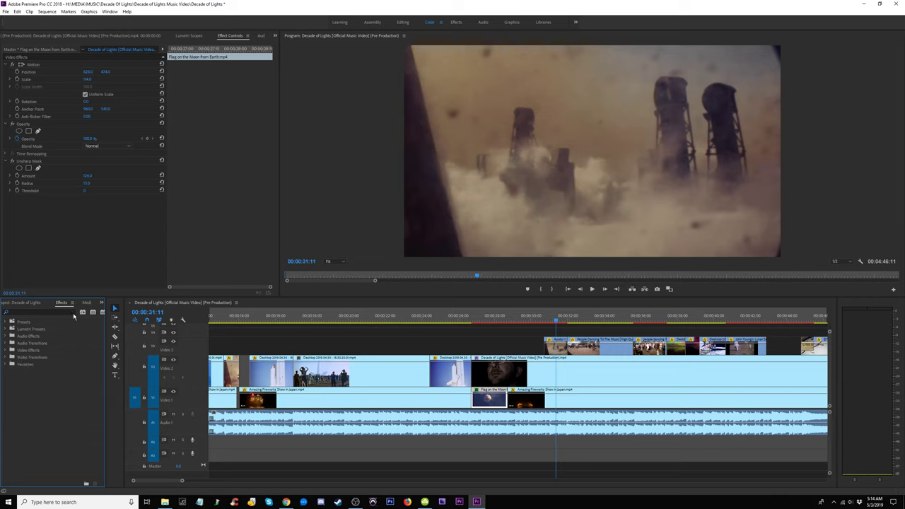
- Apply Additive Dissolve from the Favorites bin at the cut between the moon and fireworks clips on Video 1
left_click(9, 365)
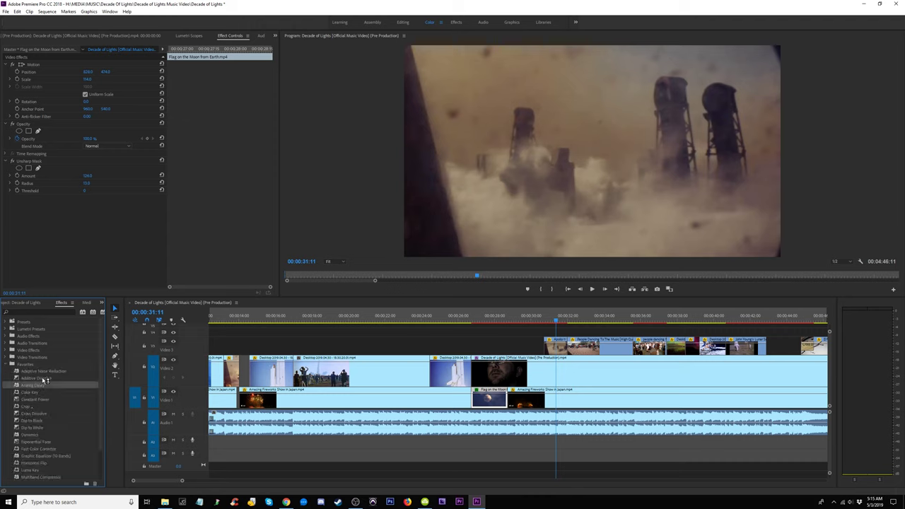
left_click(43, 379)
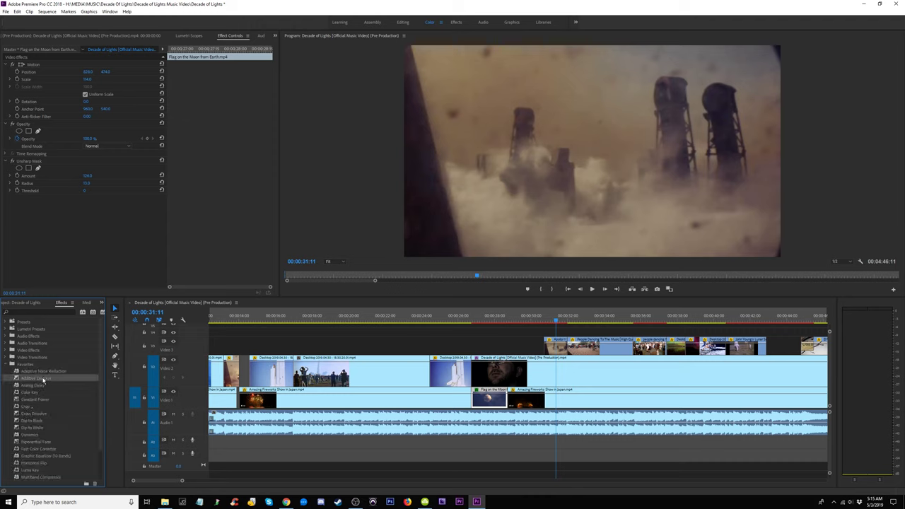
left_click_drag(507, 400, 503, 399)
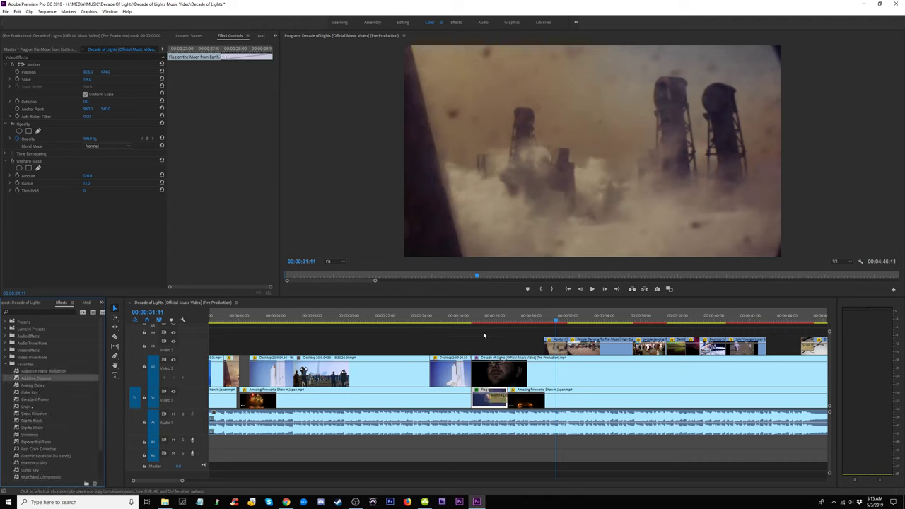
- Enlarge the moon and reposition it to about 1724, 477, beside the face's ear, and play the passage
left_click_drag(488, 323, 486, 369)
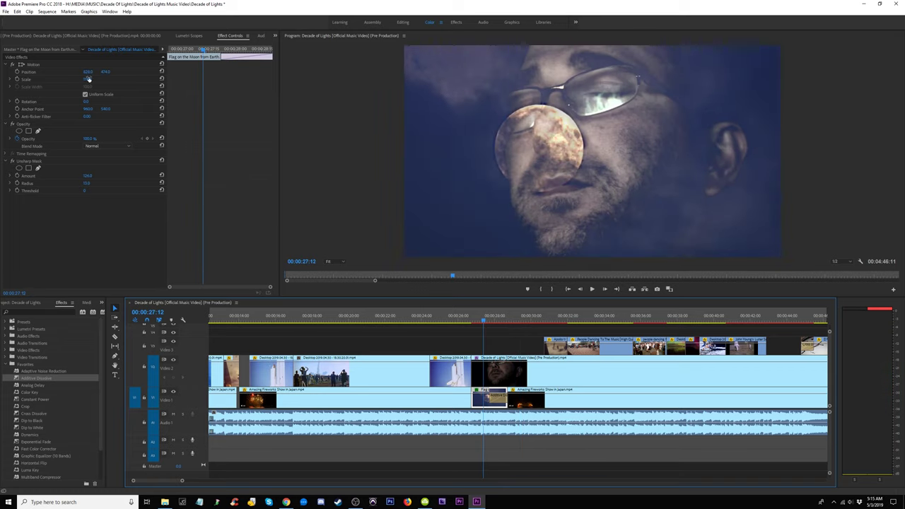
left_click_drag(89, 79, 112, 80)
left_click_drag(462, 151, 643, 157)
left_click(465, 316)
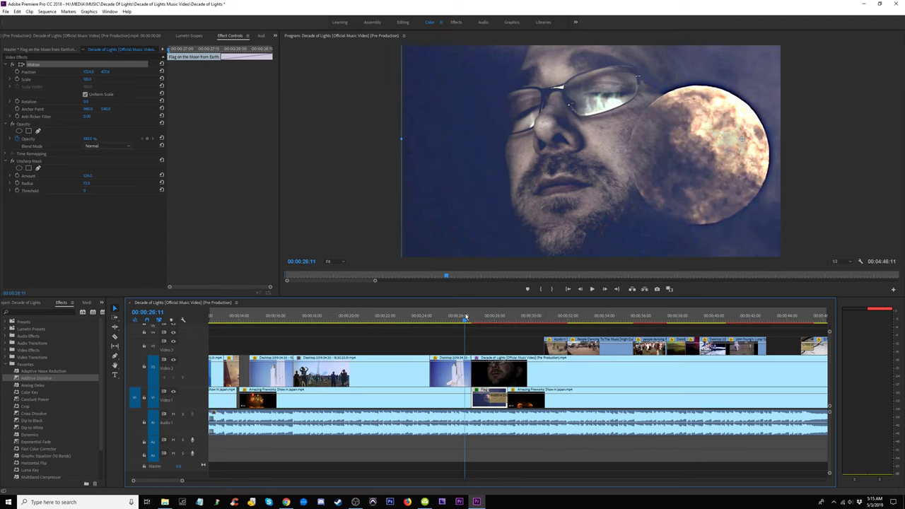
key("space")
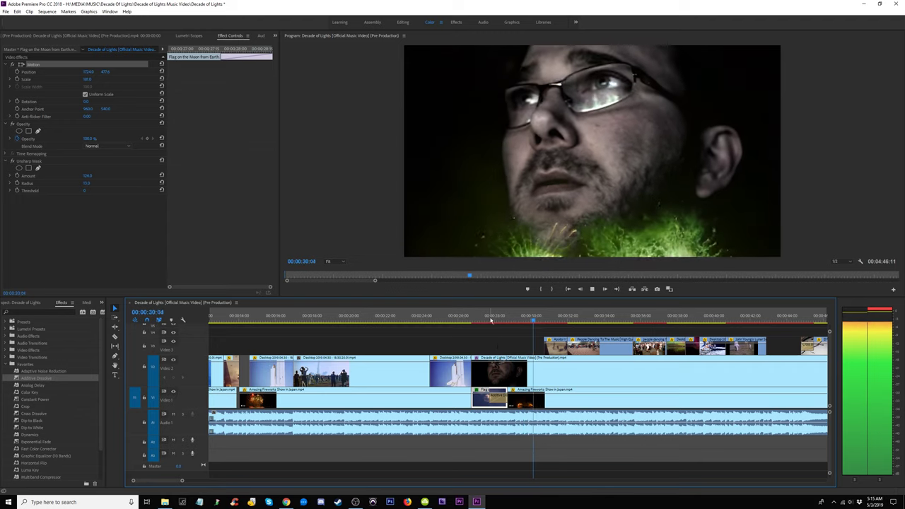
key("space")
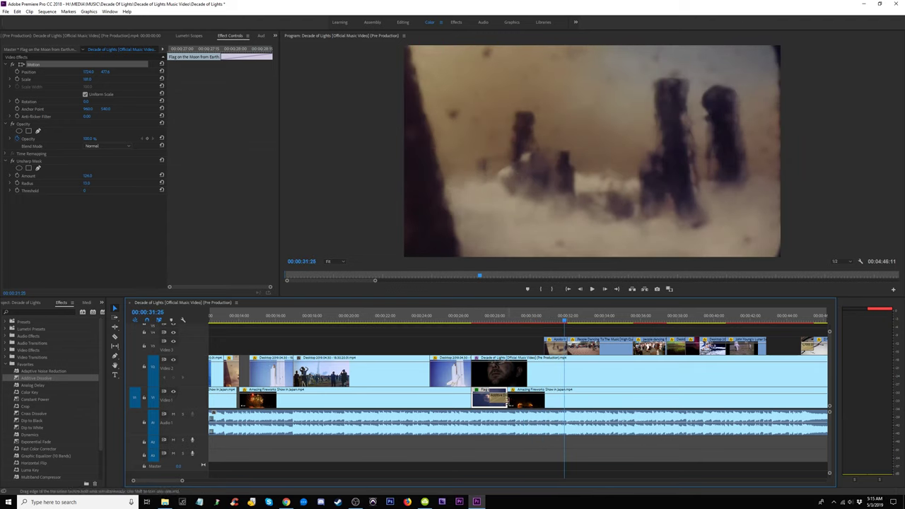
- Stretch the Additive Dissolve to about four seconds across the moon and fireworks clips and play its ending
left_click_drag(507, 398, 563, 398)
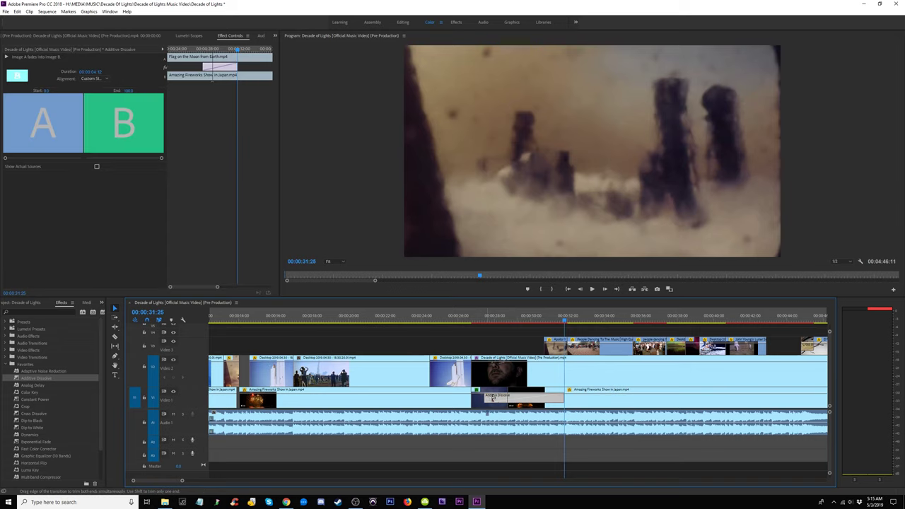
left_click_drag(493, 398, 493, 399)
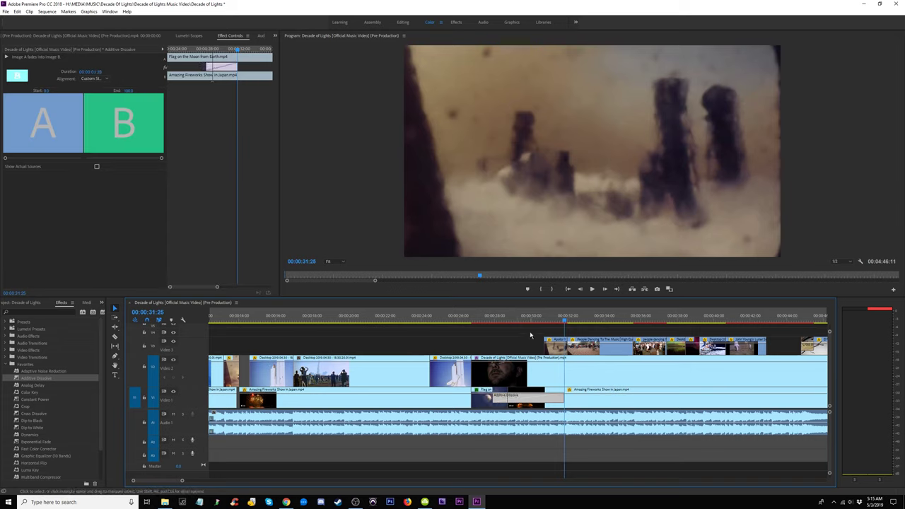
left_click(534, 319)
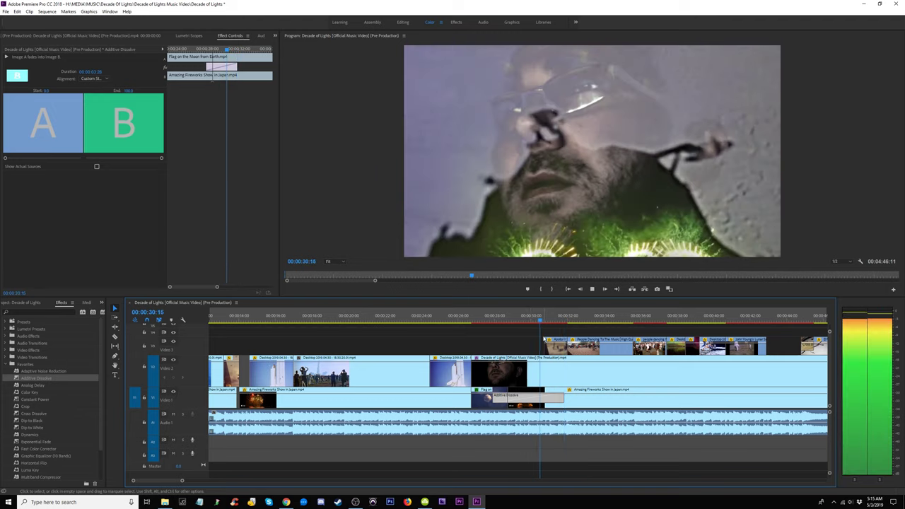
key("space")
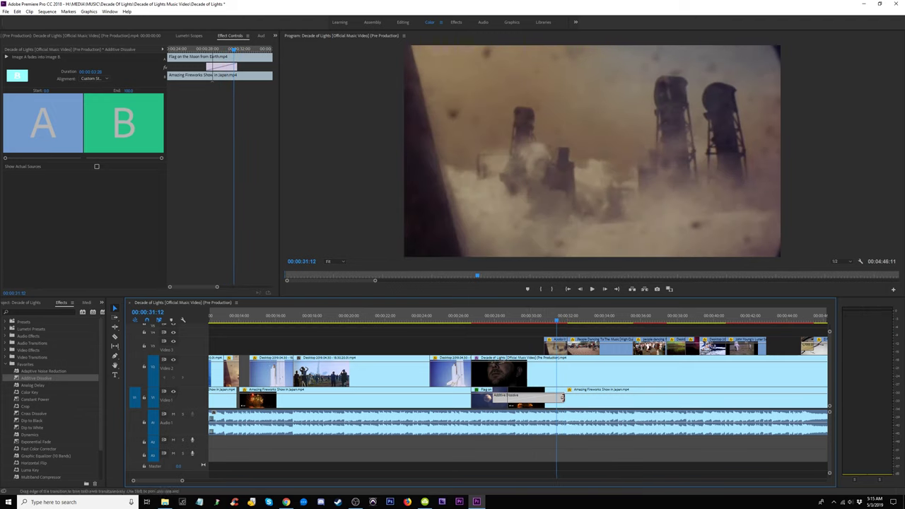
- Pull the Additive Dissolve's end back to shorten it to about two seconds, reviewing the moon's fade over the fireworks
left_click_drag(532, 398, 533, 399)
left_click(515, 318)
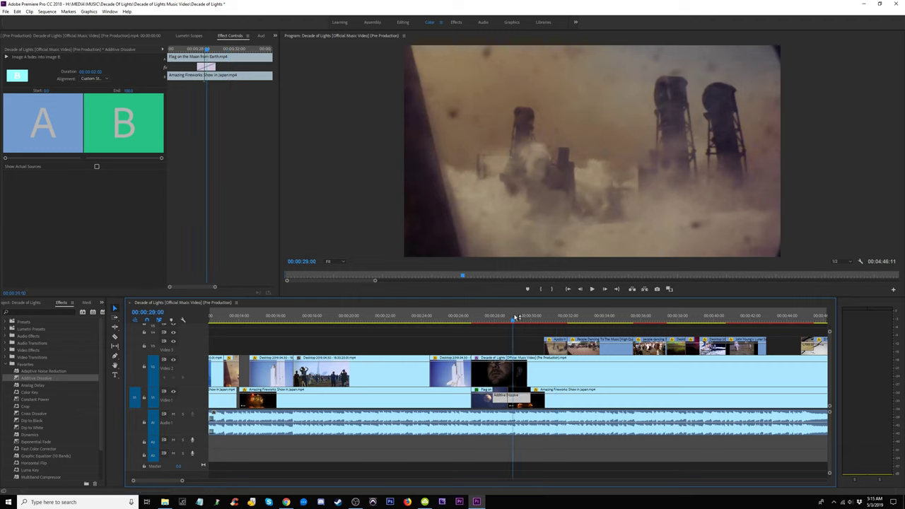
key("space")
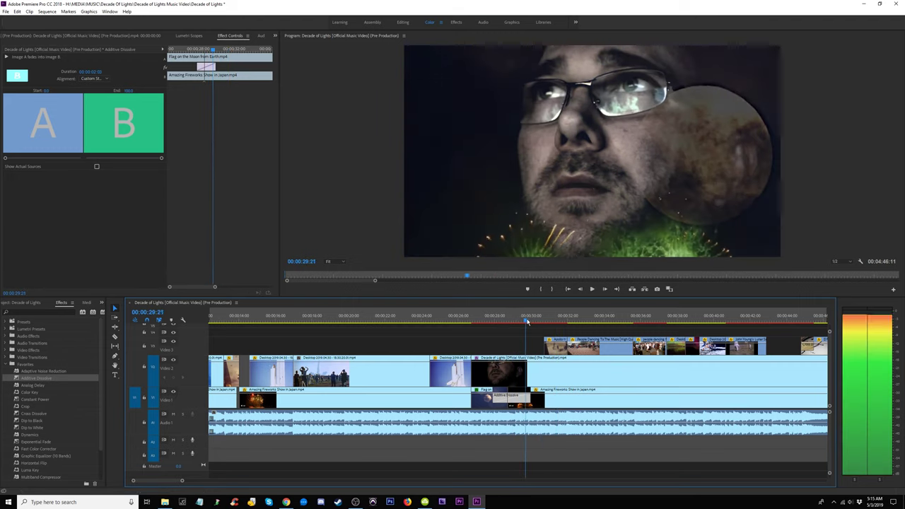
left_click(533, 321)
left_click_drag(534, 322, 525, 324)
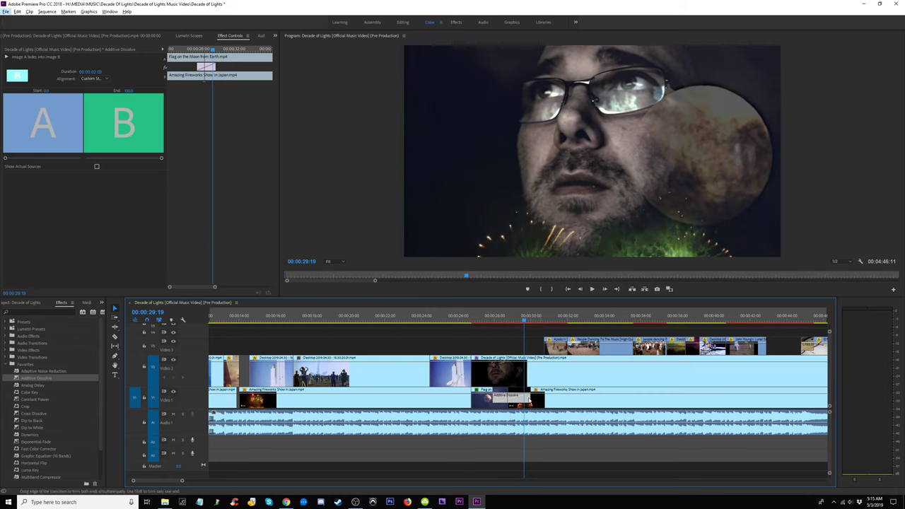
- Trim the Additive Dissolve's end to a duration of 00:00:01:21 and replay the passage from before the face clip
left_click_drag(521, 398, 520, 398)
left_click(505, 321)
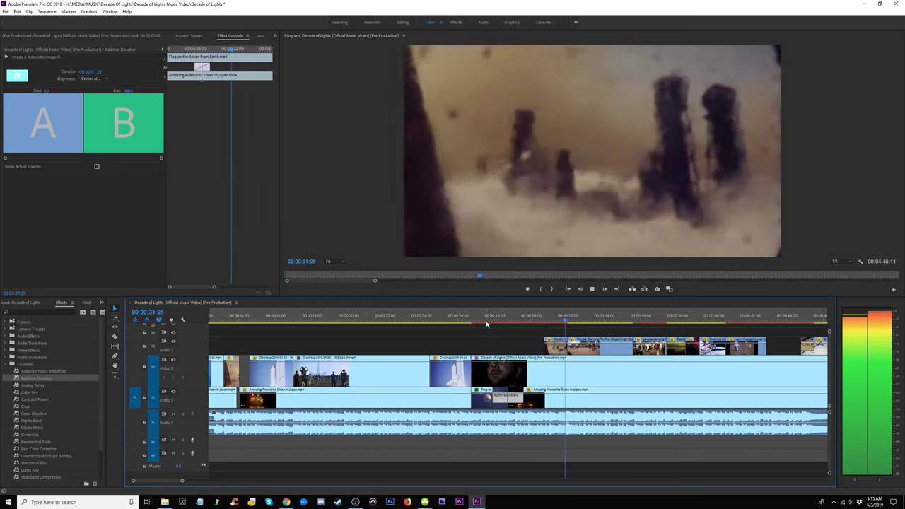
left_click(480, 318)
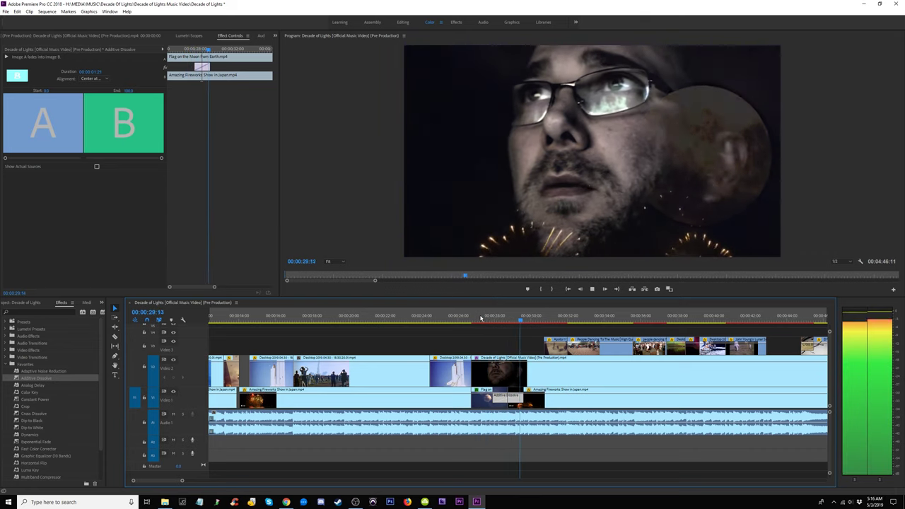
left_click(467, 319)
key("space")
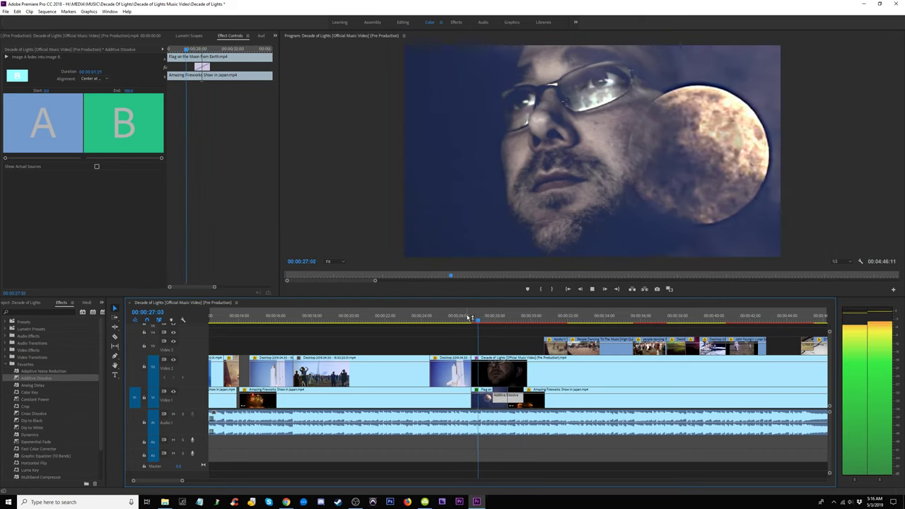
left_click(467, 318)
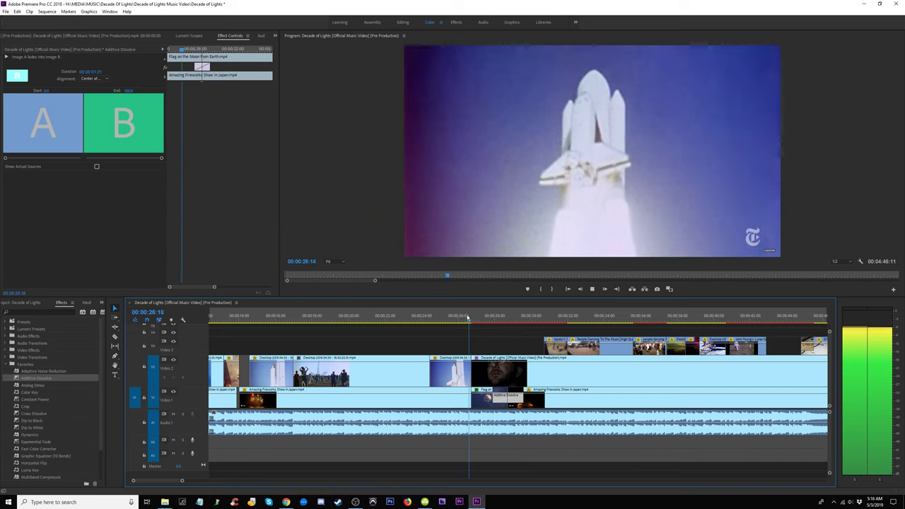
key("space")
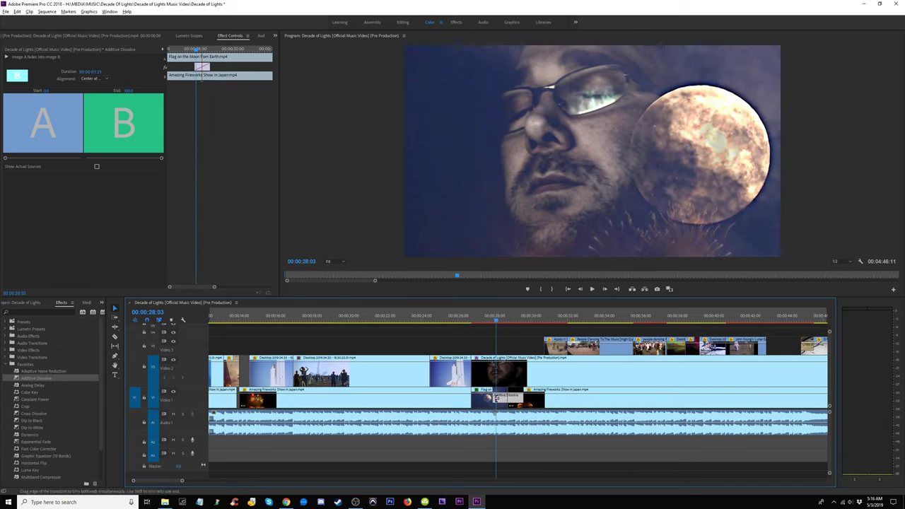
- Start the Additive Dissolve slightly later and extend its end to a duration of about 00:00:01:17, reviewing the blend
left_click_drag(496, 400, 500, 400)
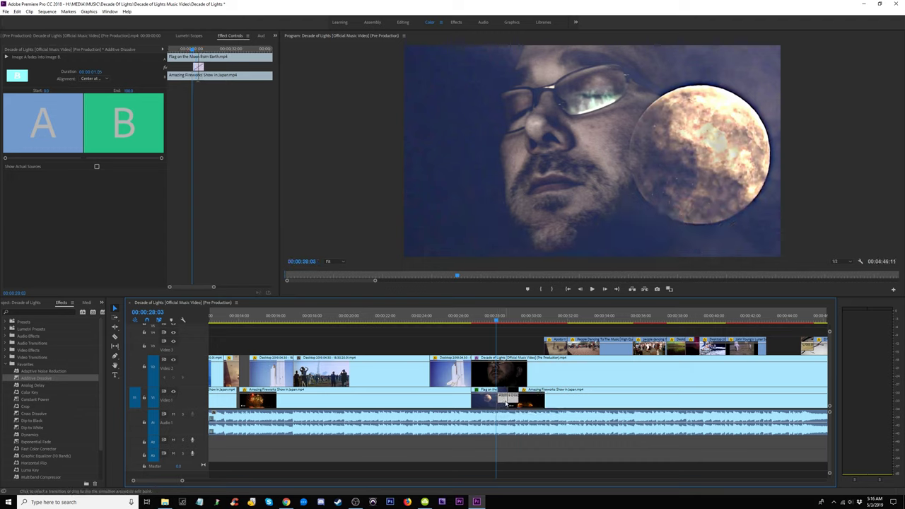
key("space")
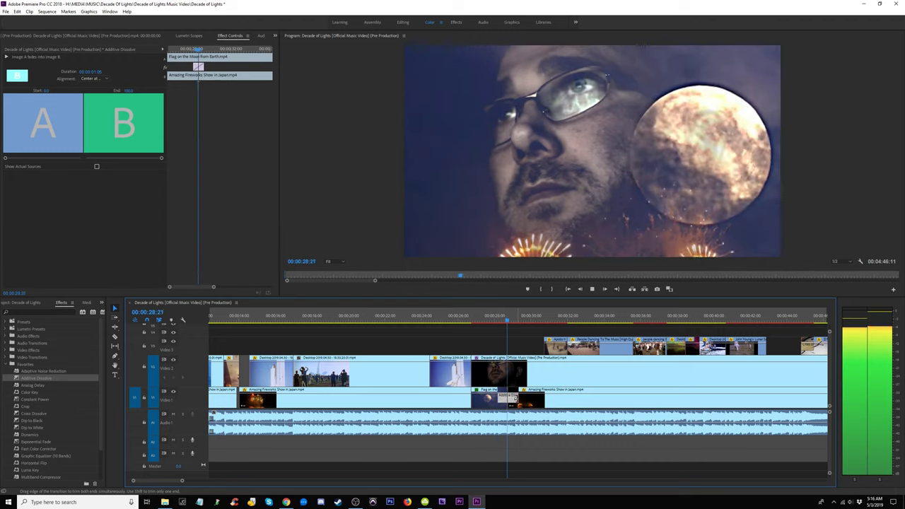
key("space")
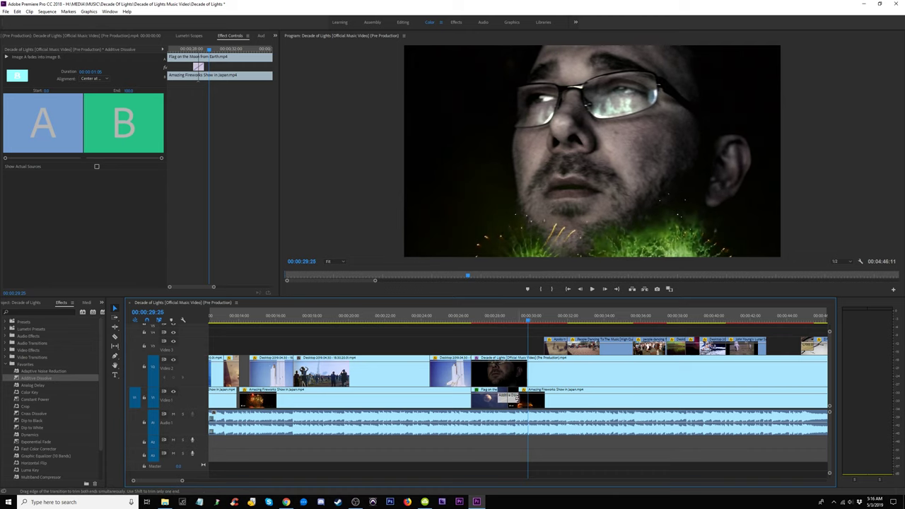
left_click_drag(517, 399, 526, 399)
left_click_drag(516, 323, 488, 330)
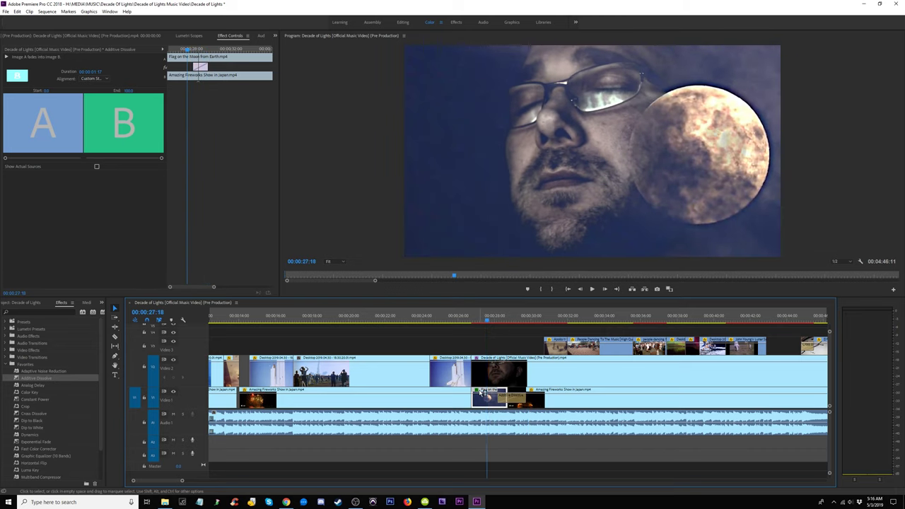
- Insert a copy of the moon clip on Video 2 ahead of the face clip and play it
left_click_drag(481, 396, 478, 382)
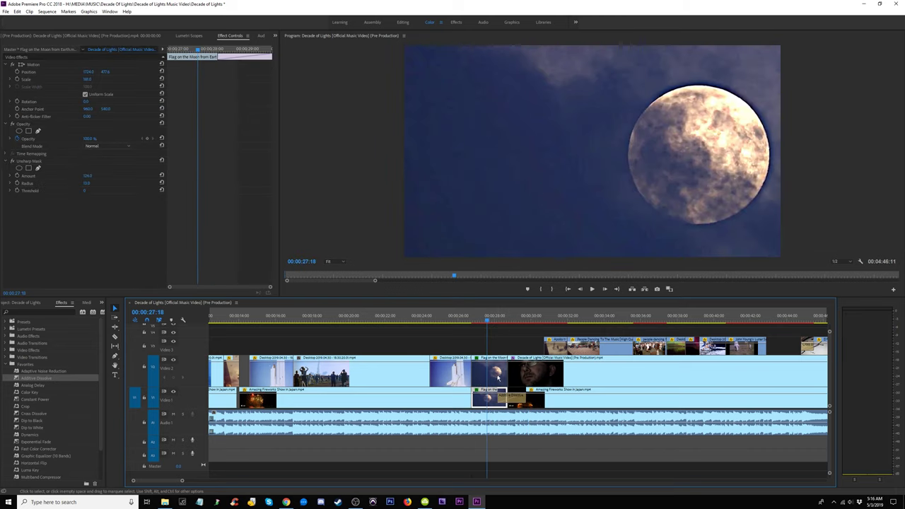
key("space")
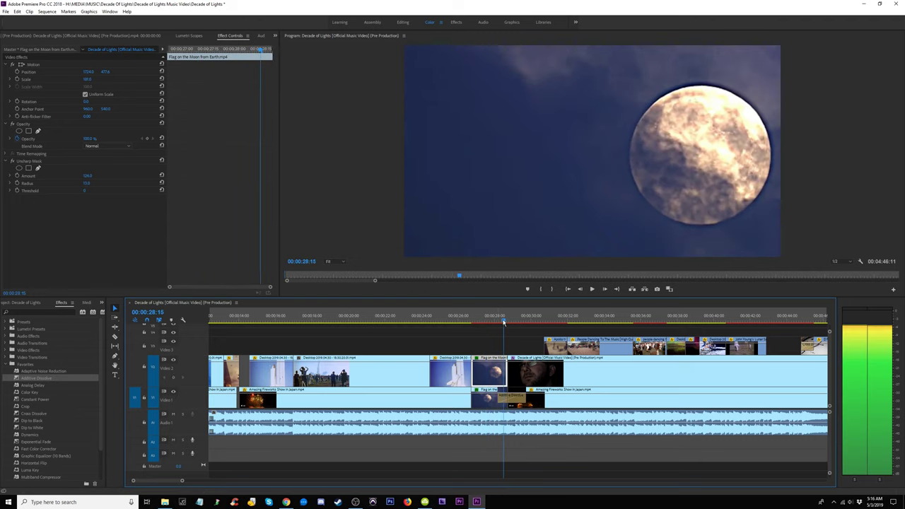
key("space")
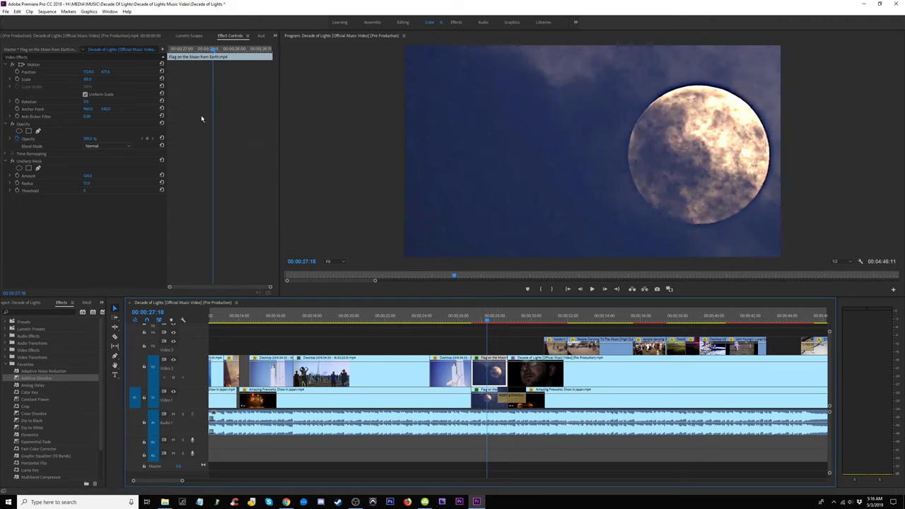
- Reset the Motion settings of the Video 2 moon copy and replay the shot leading into the face clip
left_click(161, 64)
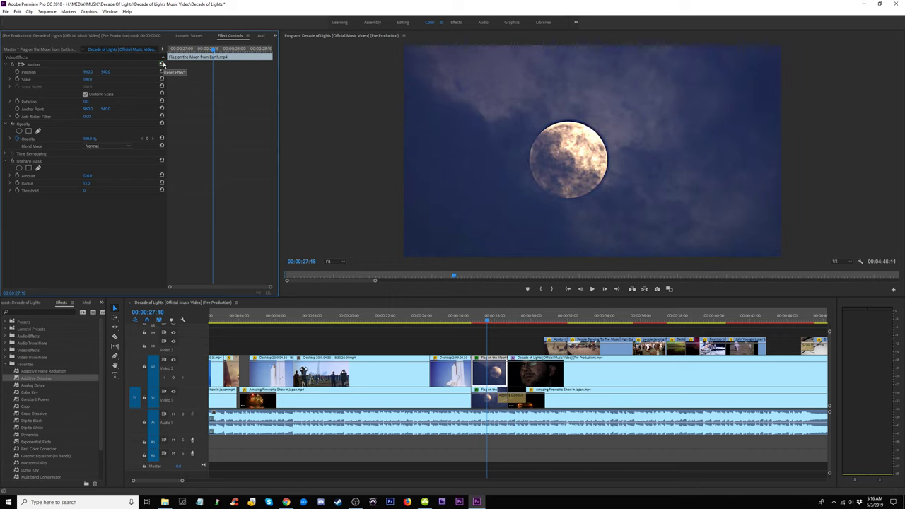
key("space")
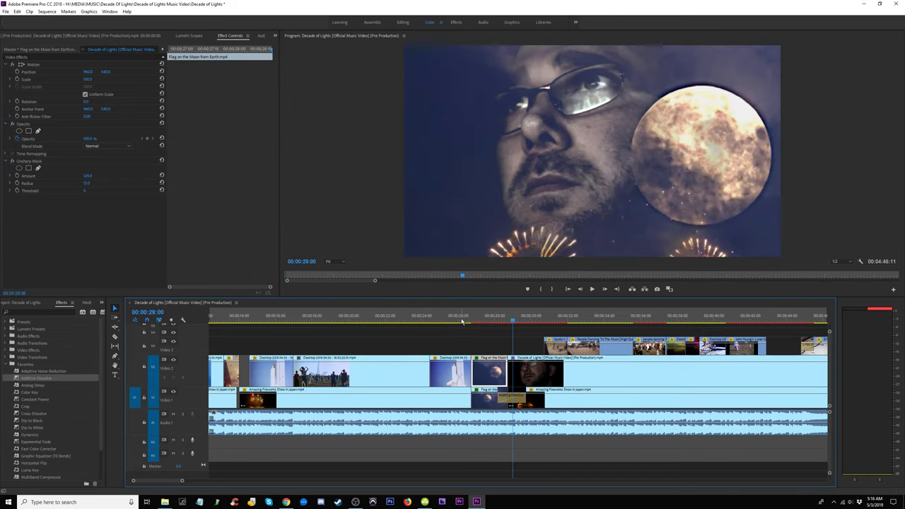
left_click(458, 320)
key("space")
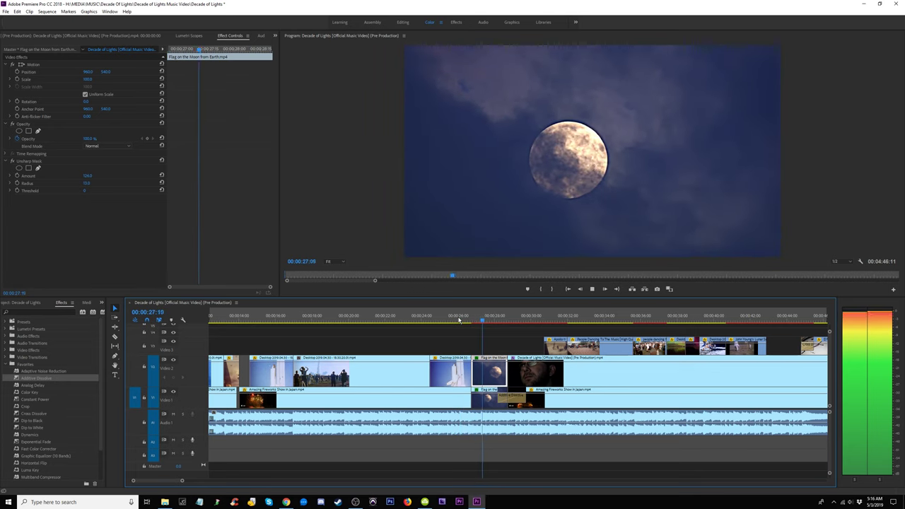
key("space")
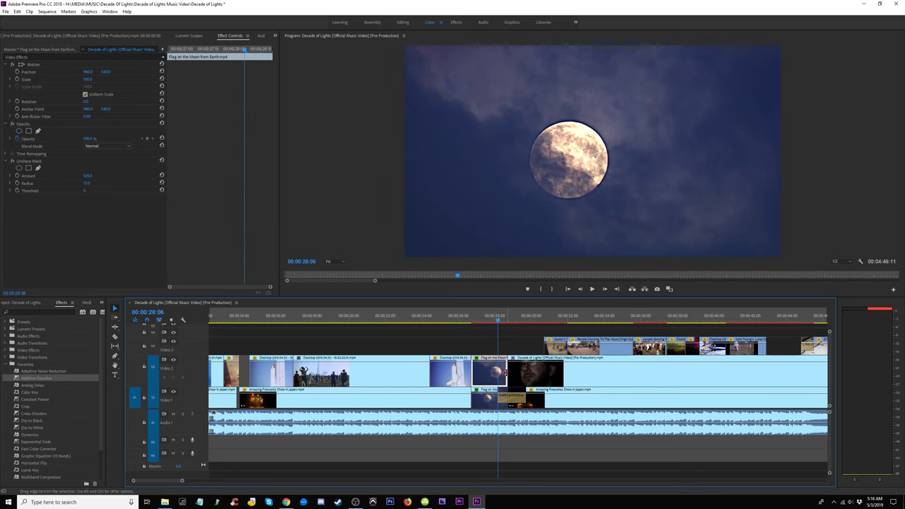
- Ripple-trim the Video 2 moon copy's end back to 00:00:28:06, closing up the face clip, and replay the passage
left_click_drag(504, 372, 498, 373)
key("space")
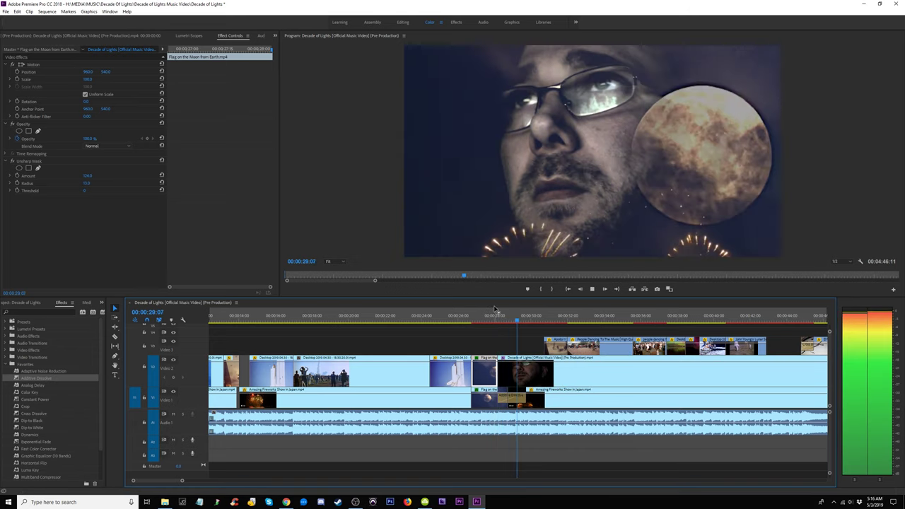
key("space")
left_click(488, 316)
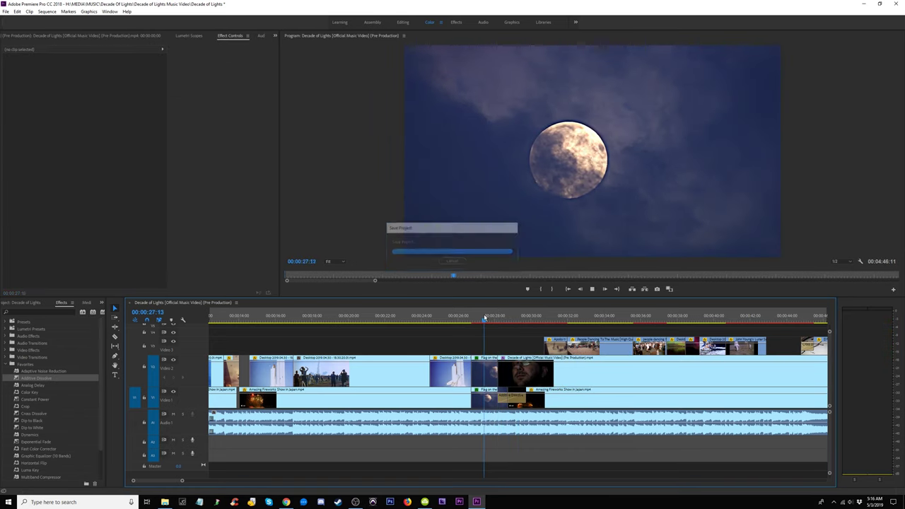
- Try an Additive Dissolve at the end of the Video 2 moon copy, play it, and shorten it to 00:00:00:12
key("space")
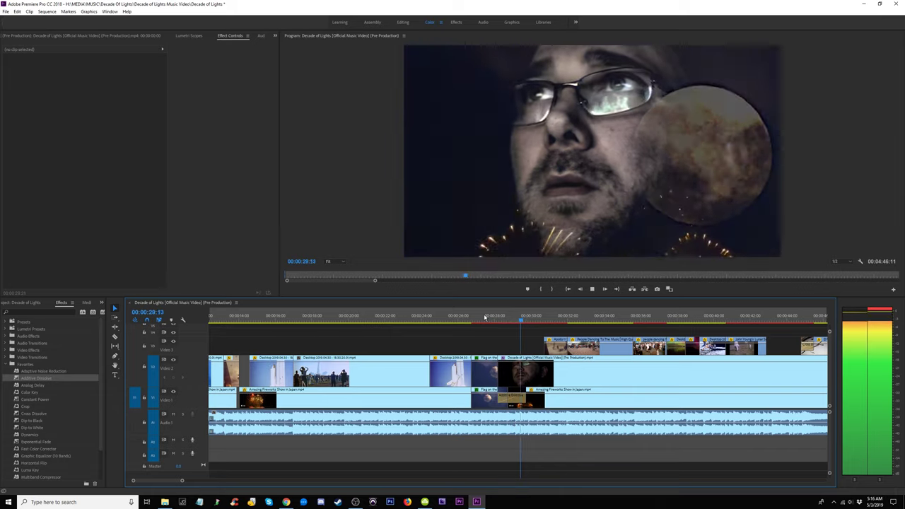
key("space")
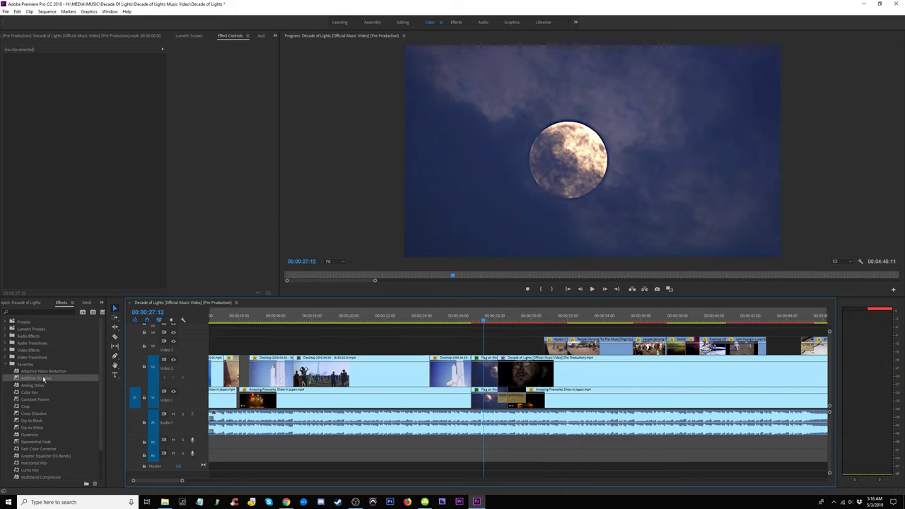
left_click_drag(37, 379, 115, 358)
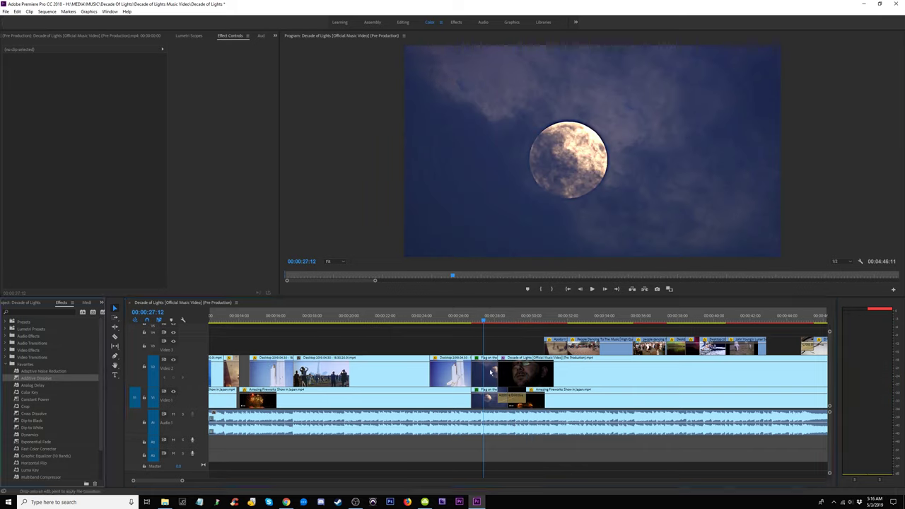
mouse_move(476, 321)
left_mouse_down()
mouse_move(505, 327)
mouse_move(471, 329)
left_mouse_up()
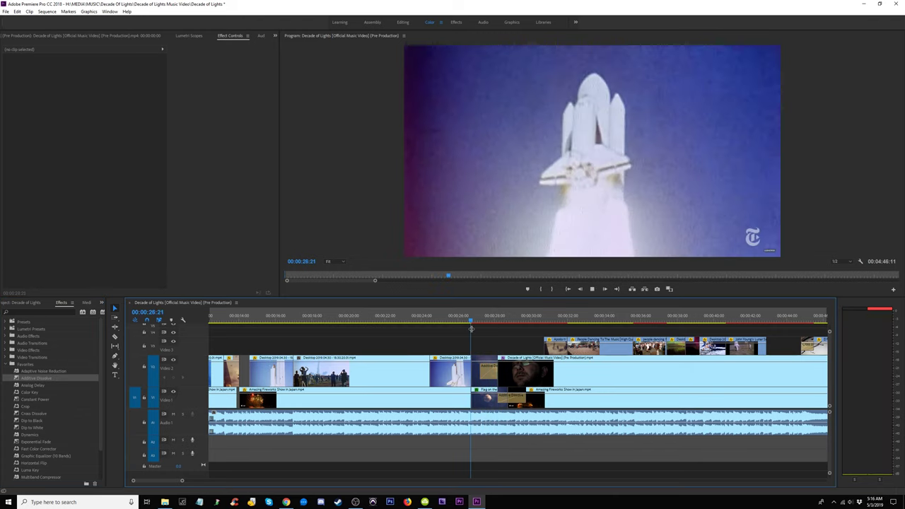
key("space")
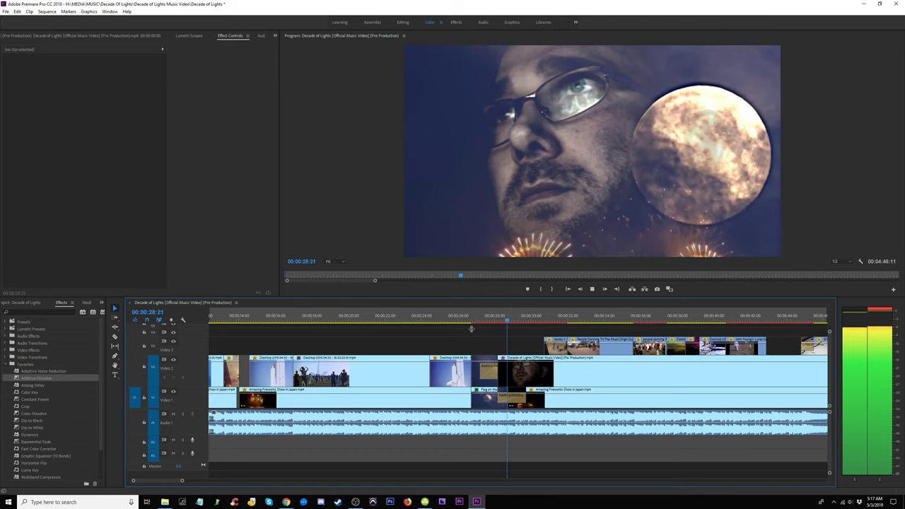
key("space")
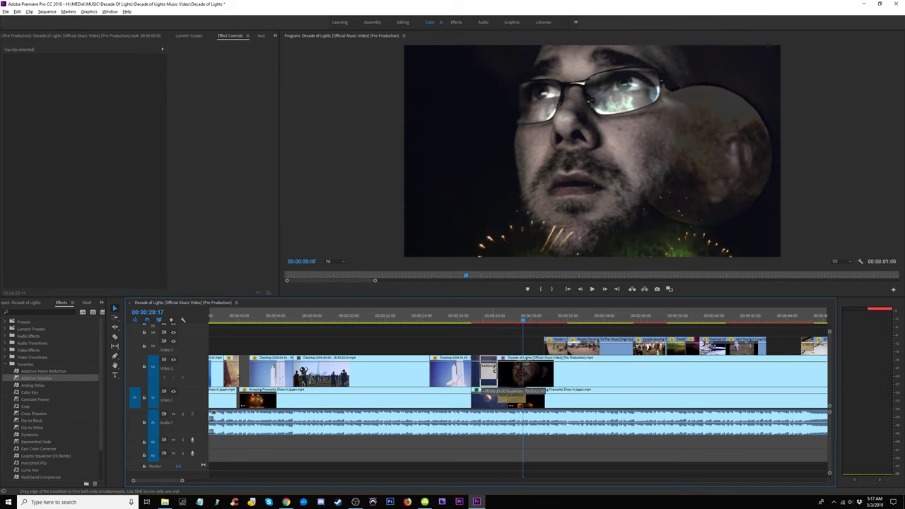
left_click(488, 377)
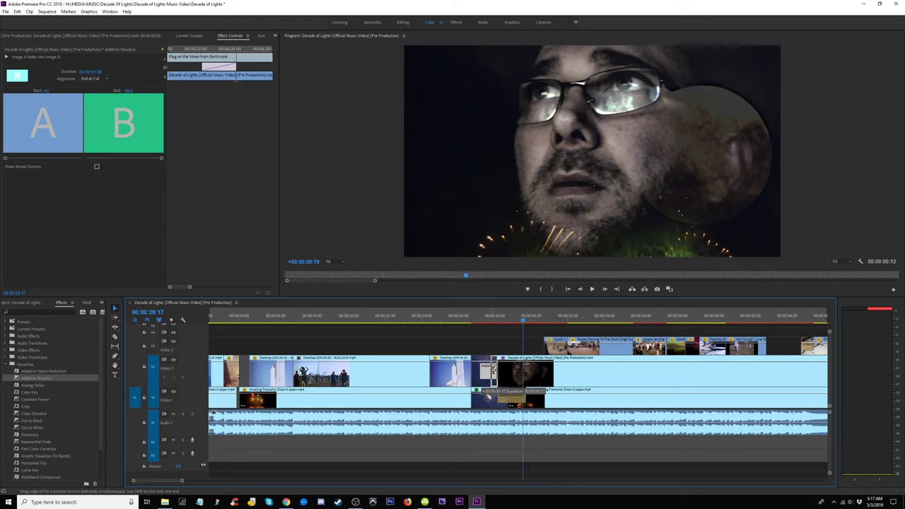
left_click_drag(494, 371, 494, 371)
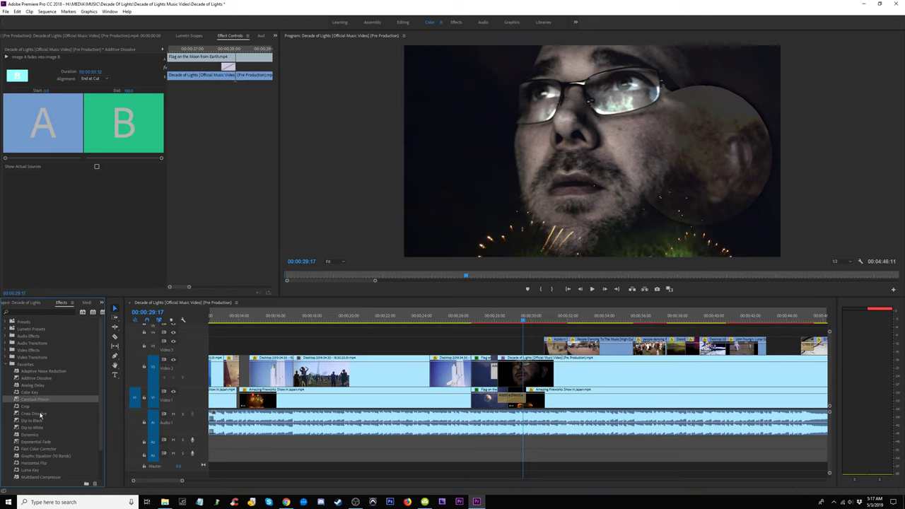
- Replace the dissolve at the end of the Video 2 moon copy with a Cross Dissolve and play the transition
left_click(34, 413)
left_click_drag(491, 376, 494, 374)
left_click(487, 317)
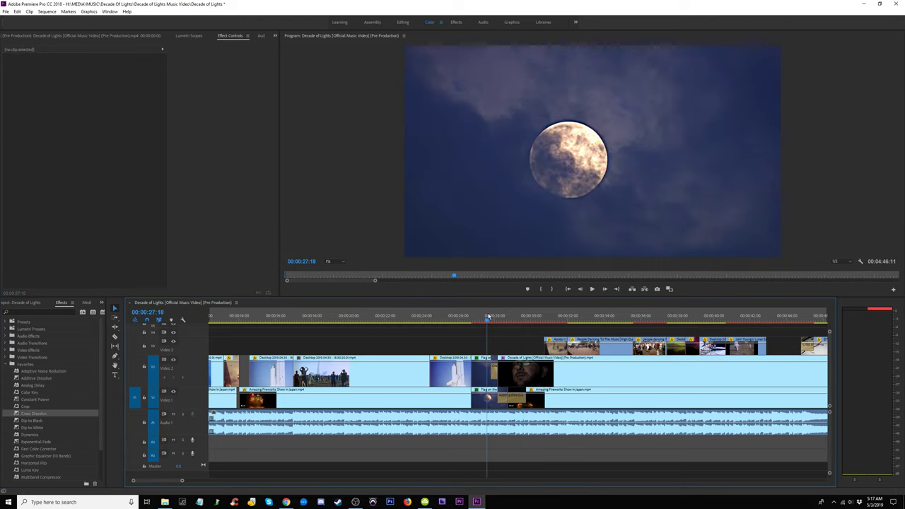
key("space")
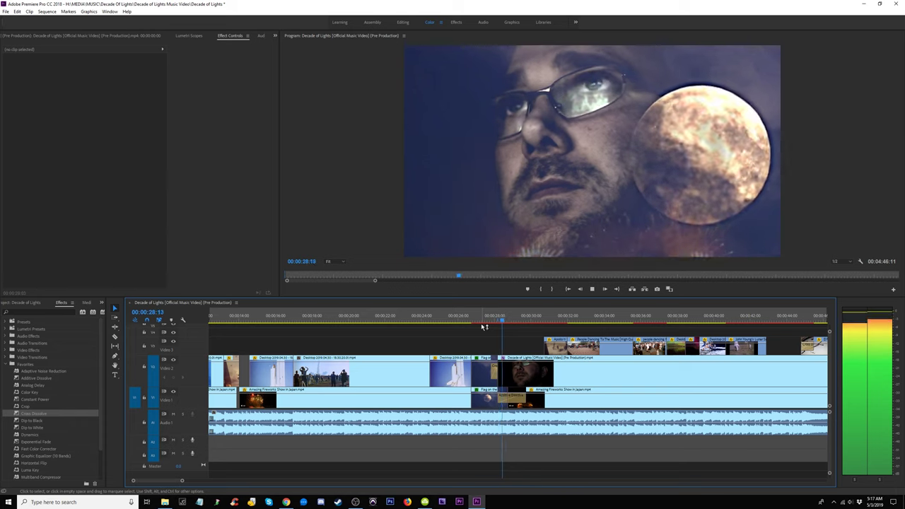
key("space")
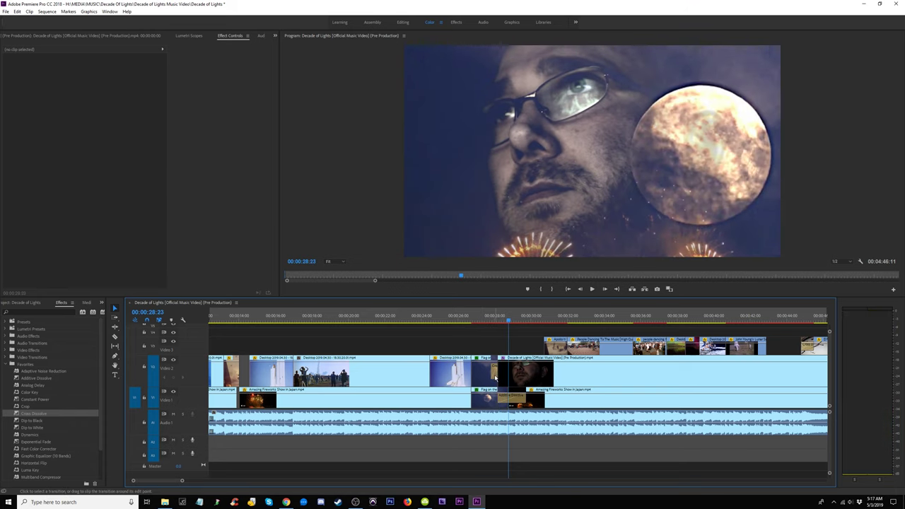
- Delete the Cross Dissolve from the end of the Video 2 moon copy and replay the cut into the face clip
left_click(495, 376)
key("Delete")
left_click(491, 318)
key("space")
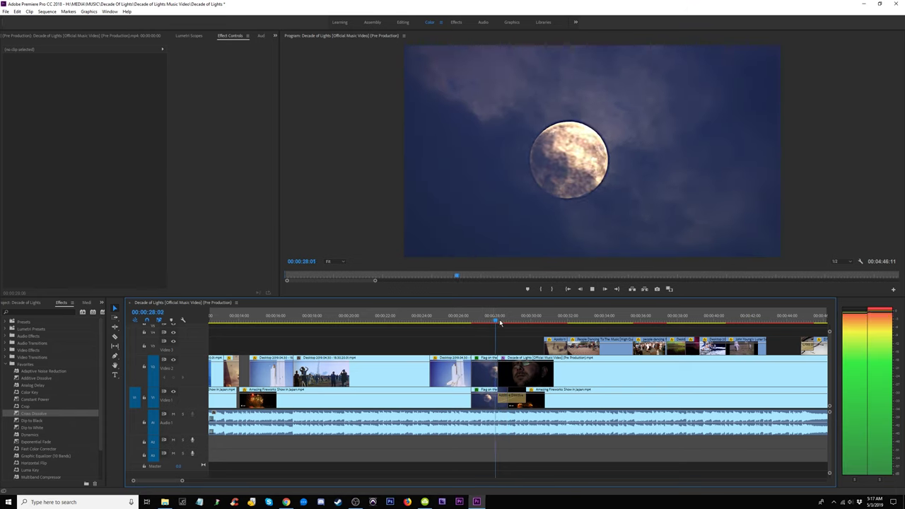
key("space")
- Try a Cross Dissolve at the start of the face clip on Video 2 and replay the transition from the moon shot
left_click_drag(62, 414, 504, 366)
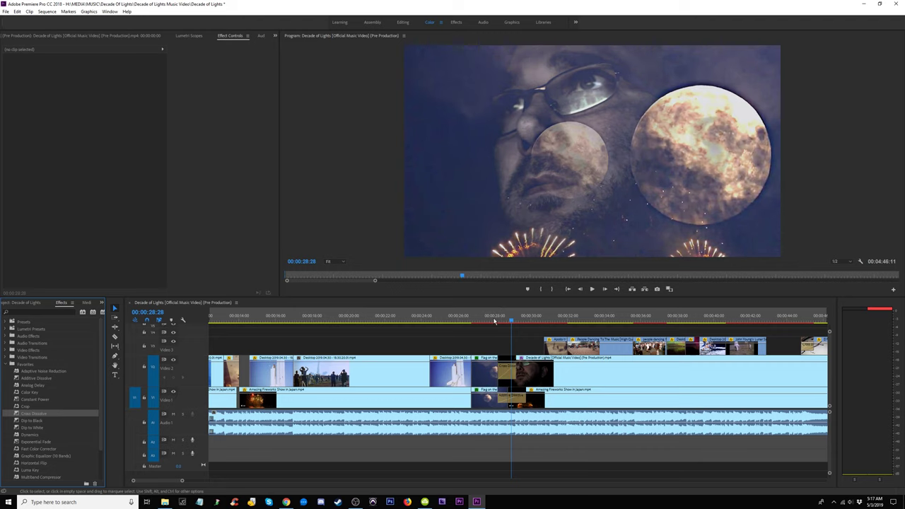
left_click(494, 316)
key("space")
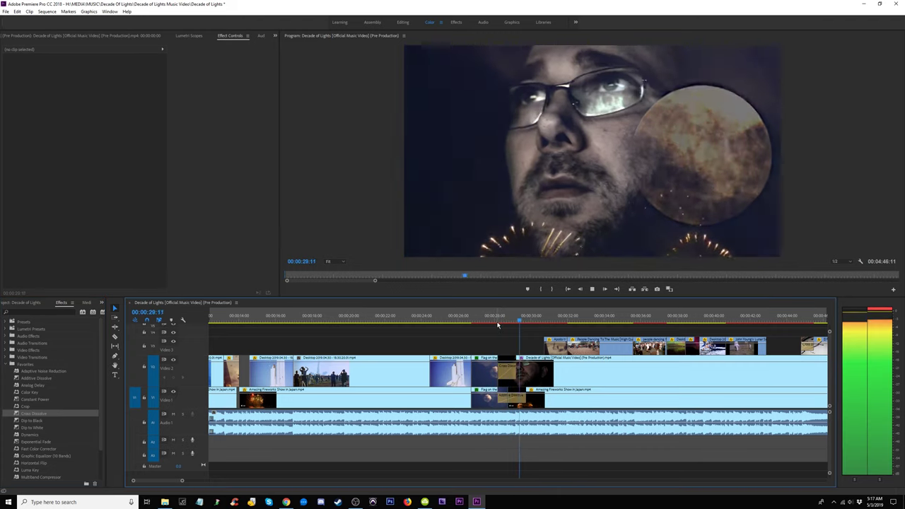
left_click(496, 318)
key("space")
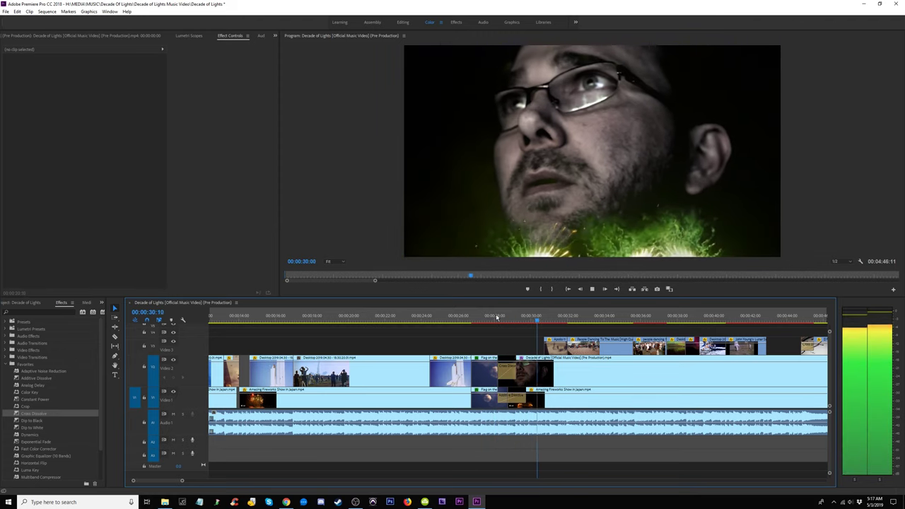
left_click(497, 318)
left_click(485, 317)
key("space")
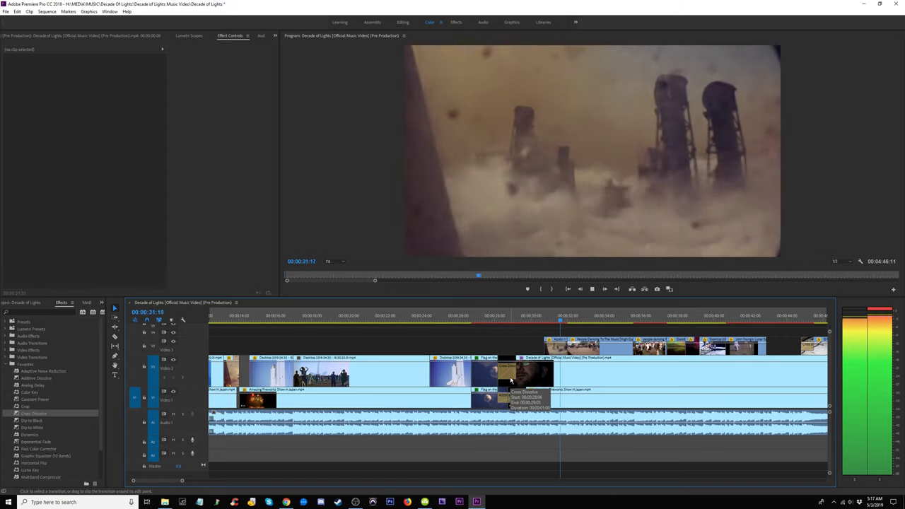
left_click(479, 319)
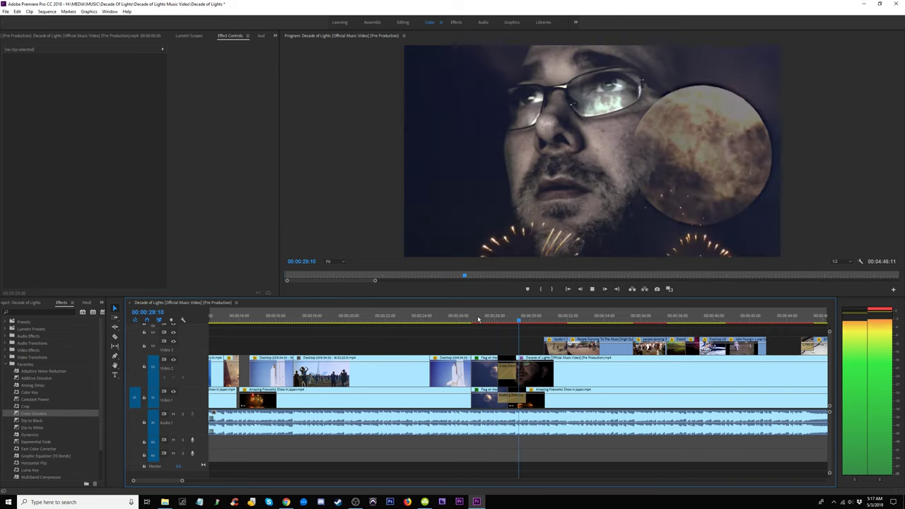
key("space")
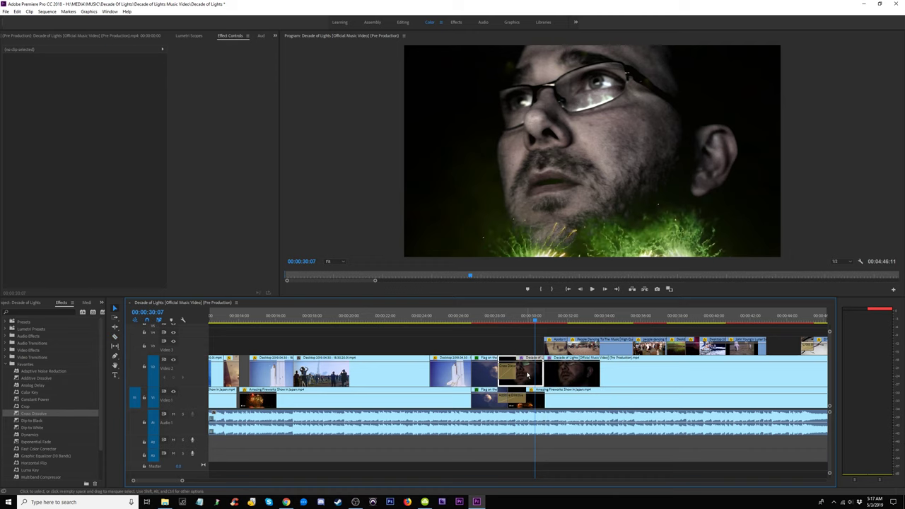
- Select the face clip on Video 2 and replay the passage from the moon shot into it
left_click(527, 375)
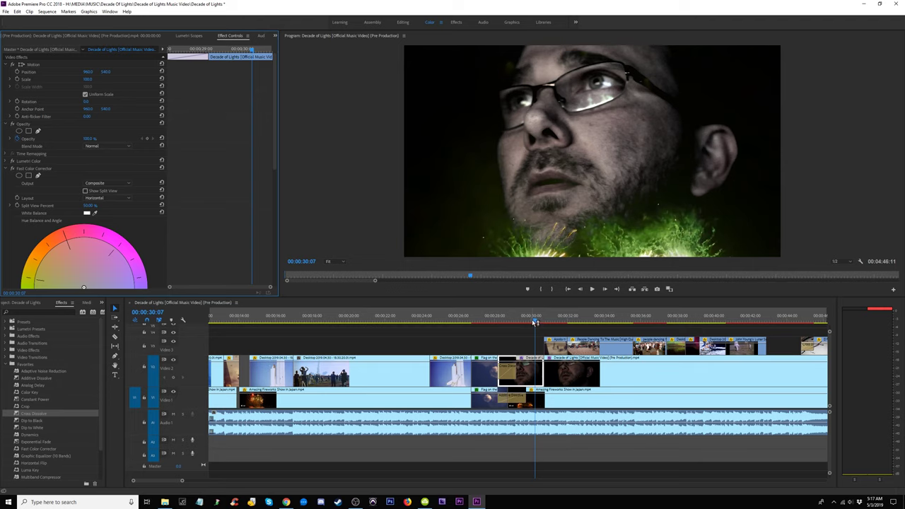
left_click_drag(534, 324, 479, 324)
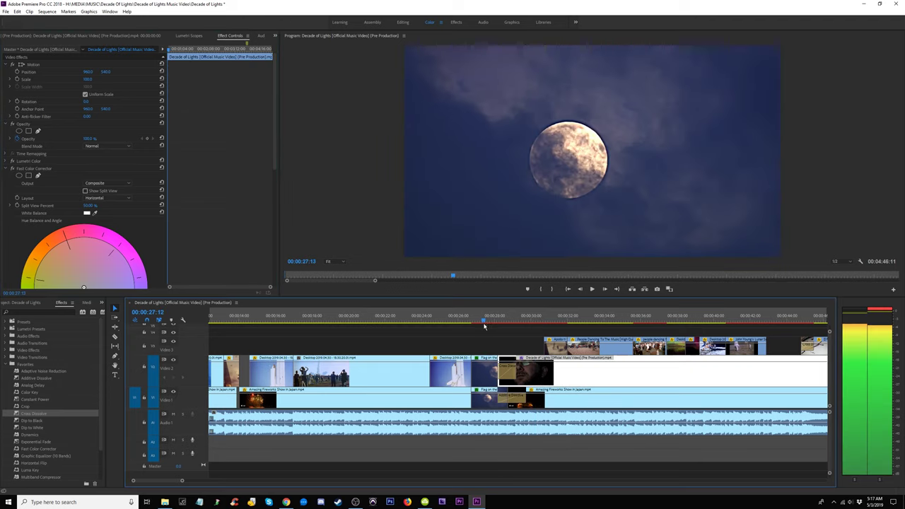
key("space")
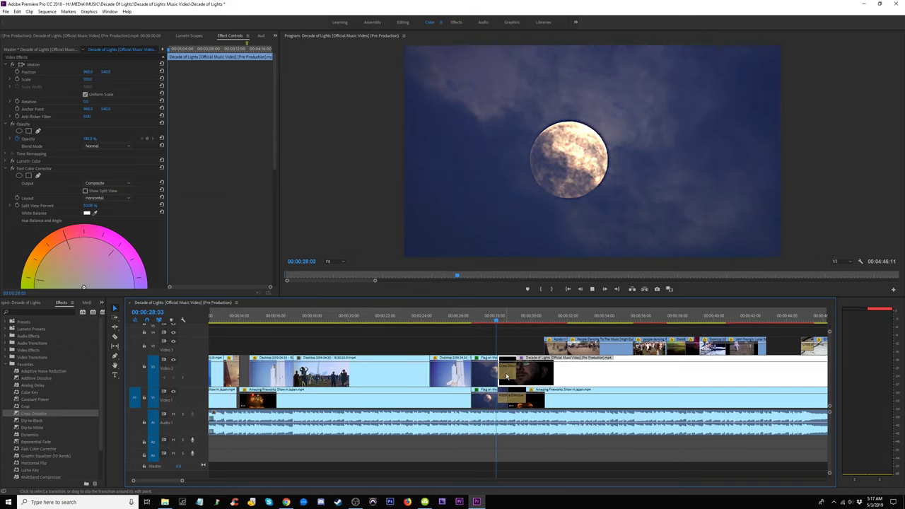
key("space")
- Remove the Video 1 Additive Dissolve and ripple-trim that track's moon clip to end with the Video 2 moon copy, scrubbing the cut
left_click(502, 401)
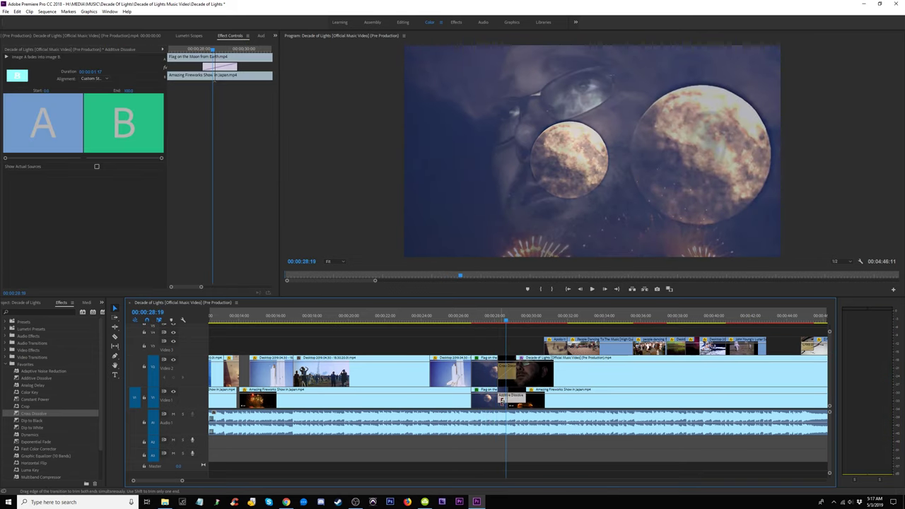
key("Delete")
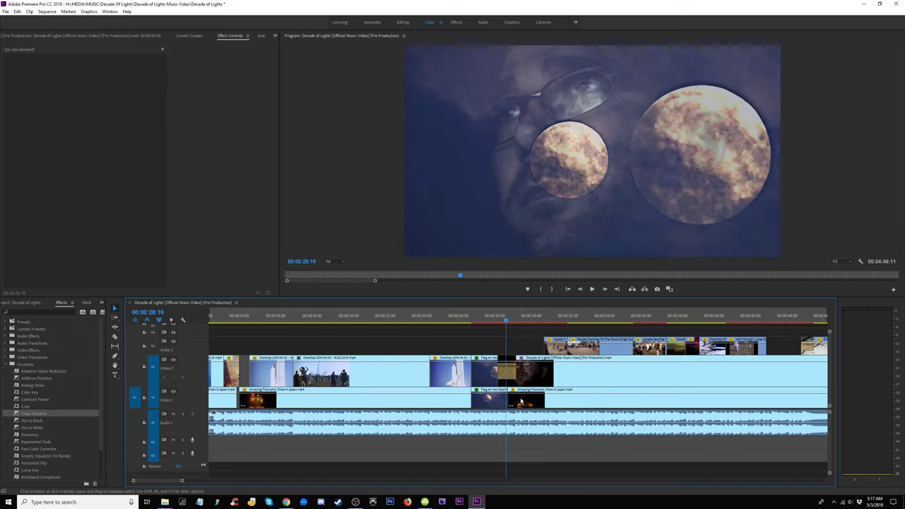
left_click_drag(504, 400, 498, 399)
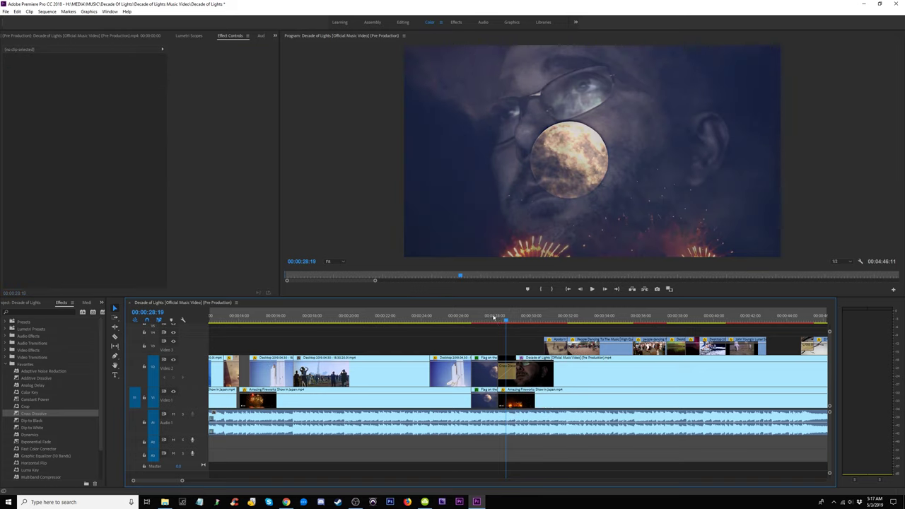
left_click(496, 317)
left_click_drag(497, 320, 523, 327)
- Delete the Cross Dissolve from the face clip's start and replay the hard cut from the moon shot
left_click(507, 372)
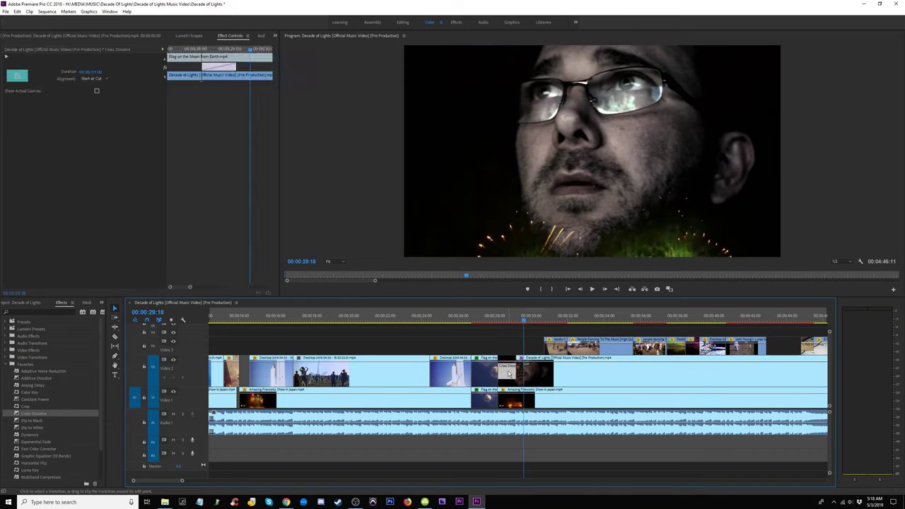
key("Delete")
left_click(491, 322)
key("space")
left_click(483, 324)
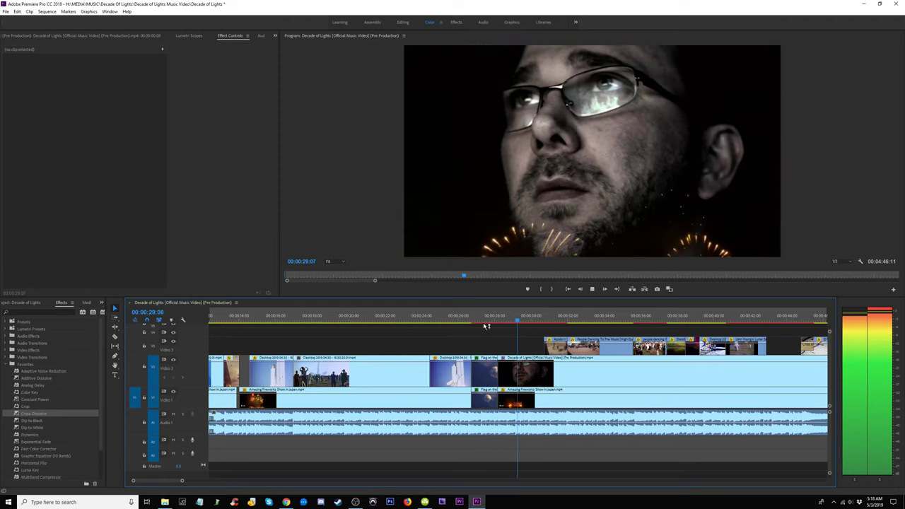
left_click(463, 322)
key("space")
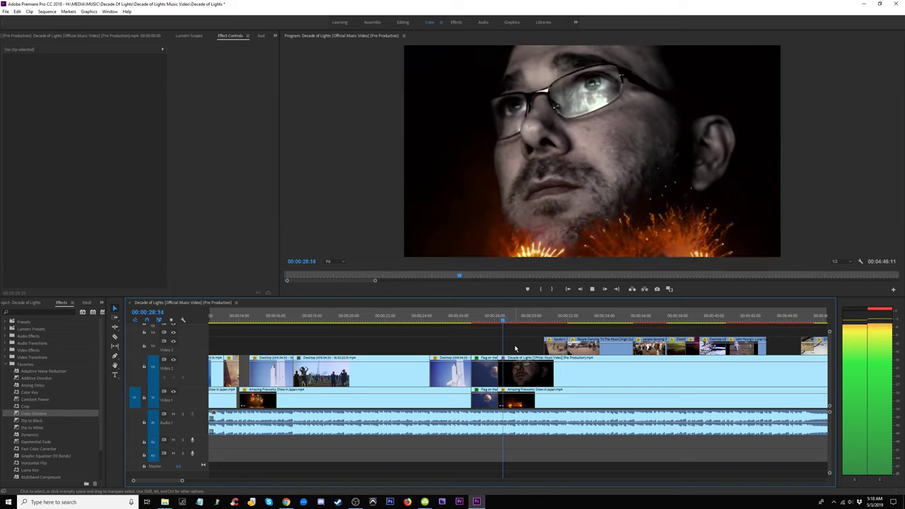
- Try starting the face clip about one second later on Video 2 and play the result
key("space")
left_click_drag(501, 376, 518, 363)
left_click(508, 318)
key("space")
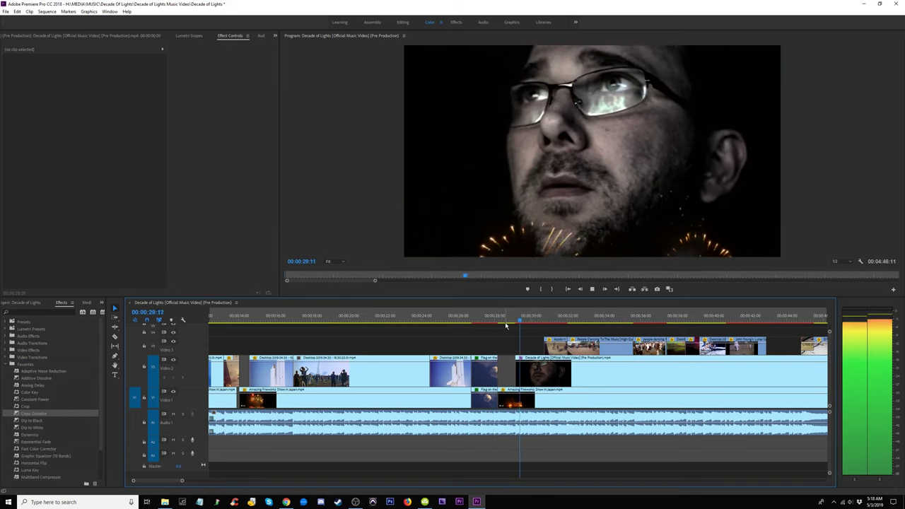
key("space")
- Trim the Video 1 fireworks clip's start to a later burst, and close it and the face clip up against the moon shot
left_click_drag(501, 407, 560, 398)
left_click_drag(568, 400, 505, 400)
left_click(498, 317)
left_click_drag(499, 318, 521, 330)
mouse_move(502, 389)
left_mouse_down()
mouse_move(533, 394)
mouse_move(499, 376)
left_mouse_up()
- Replay the cut from the moon shot to the face over the retrimmed fireworks to check its timing
left_click(490, 317)
key("space")
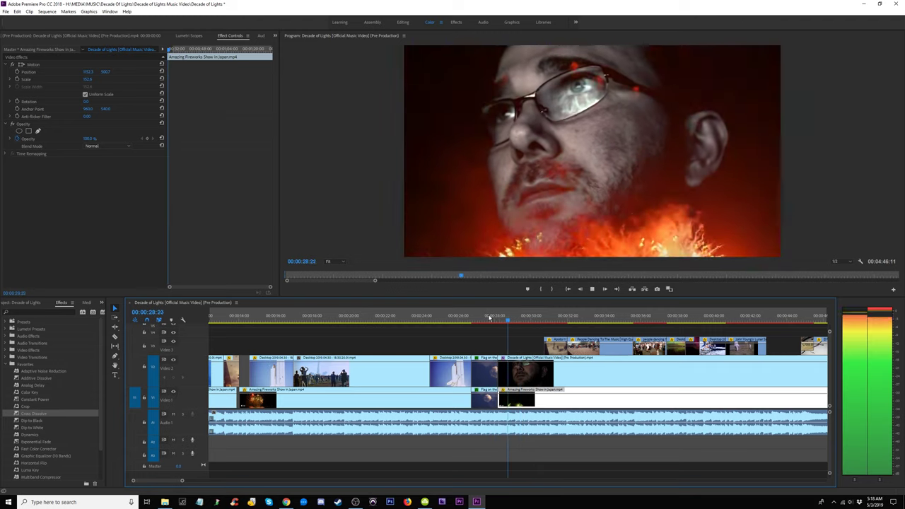
key("space")
key("space")
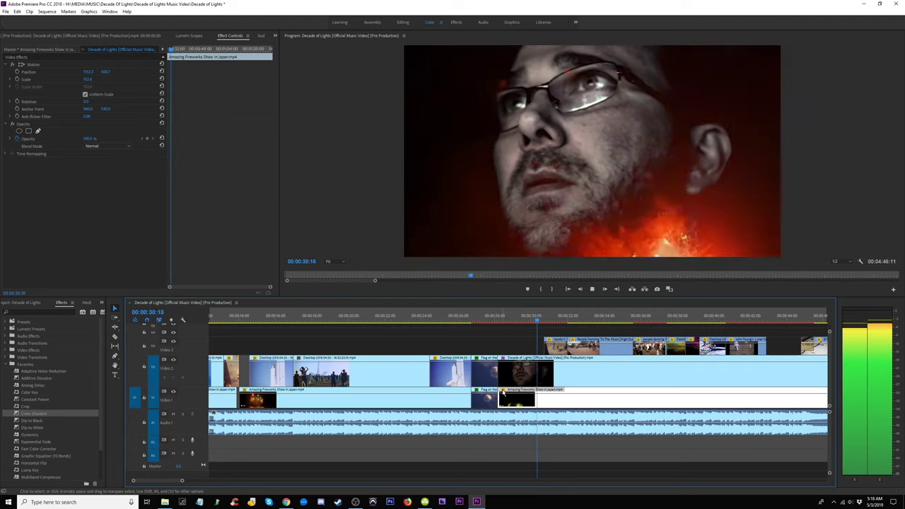
left_click(490, 315)
key("space")
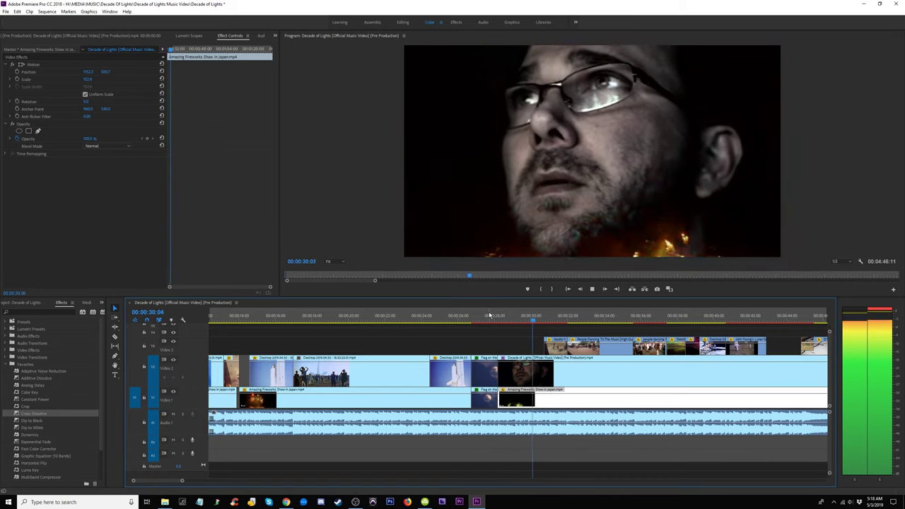
left_click_drag(490, 316, 477, 319)
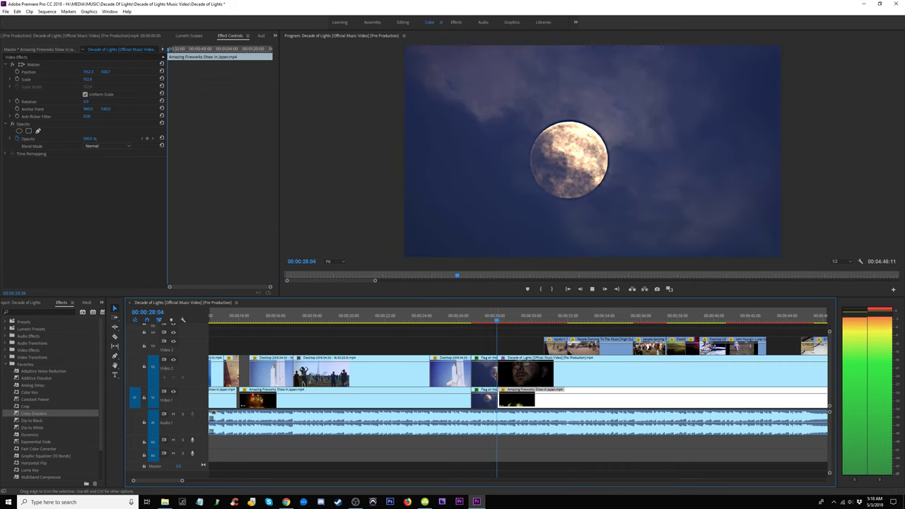
key("space")
- Move the Video 2 moon copy down over the moon clip on Video 1 and play the passage from the shuttle shot
left_click_drag(485, 373, 485, 398)
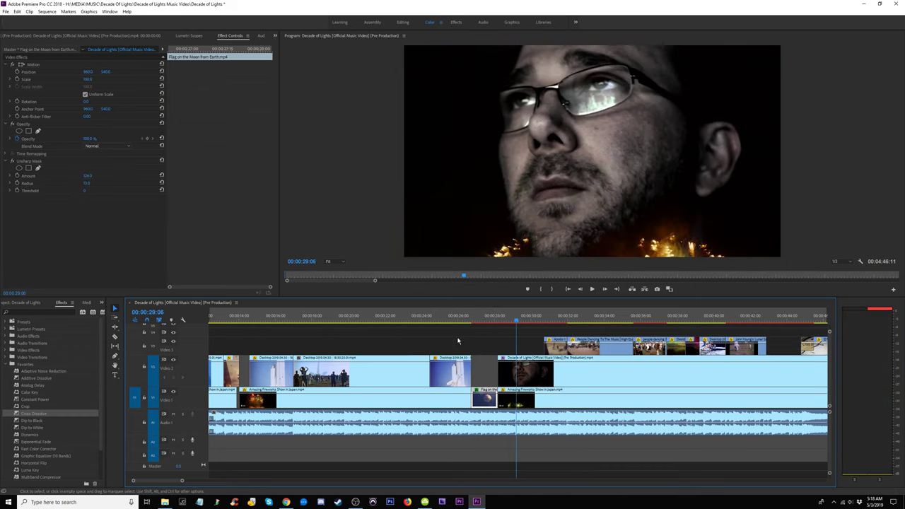
key("space")
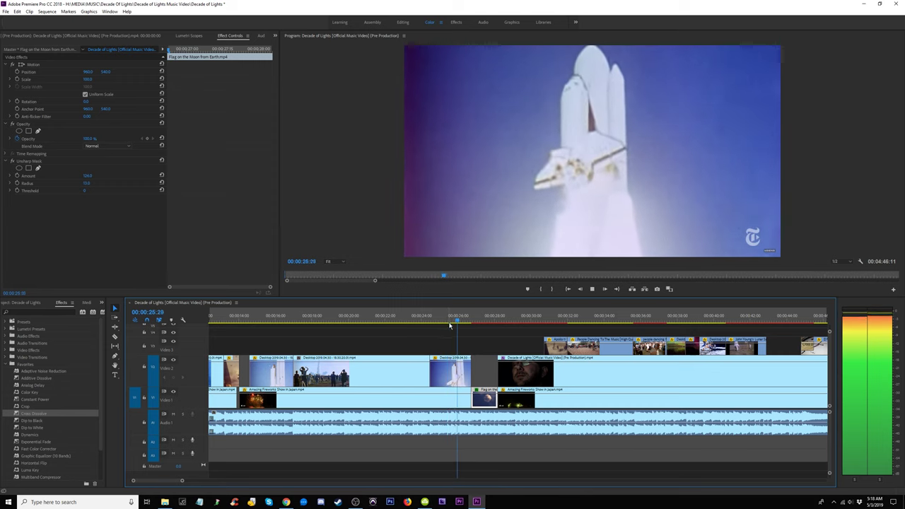
key("minus")
key("minus")
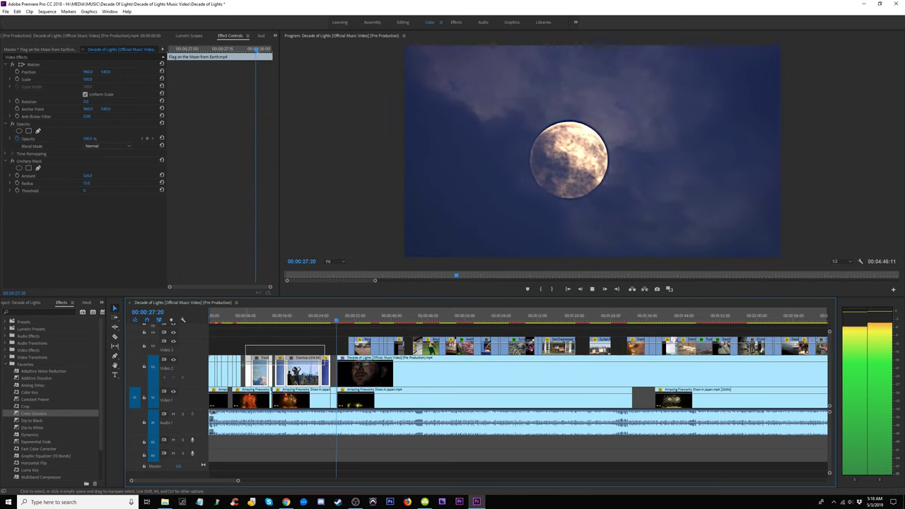
- Try moving the selected opening clips from Video 2 down onto Video 1, and play the sequence from the start
left_click(283, 325)
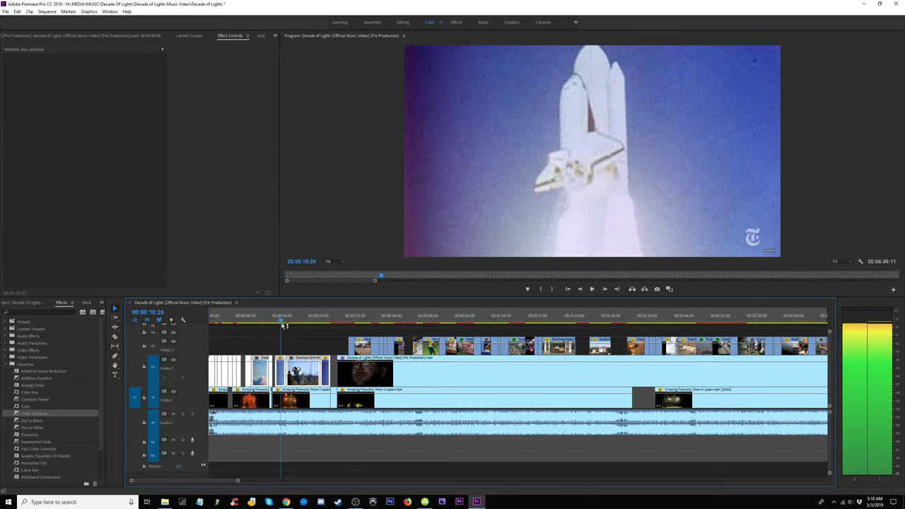
key("equal")
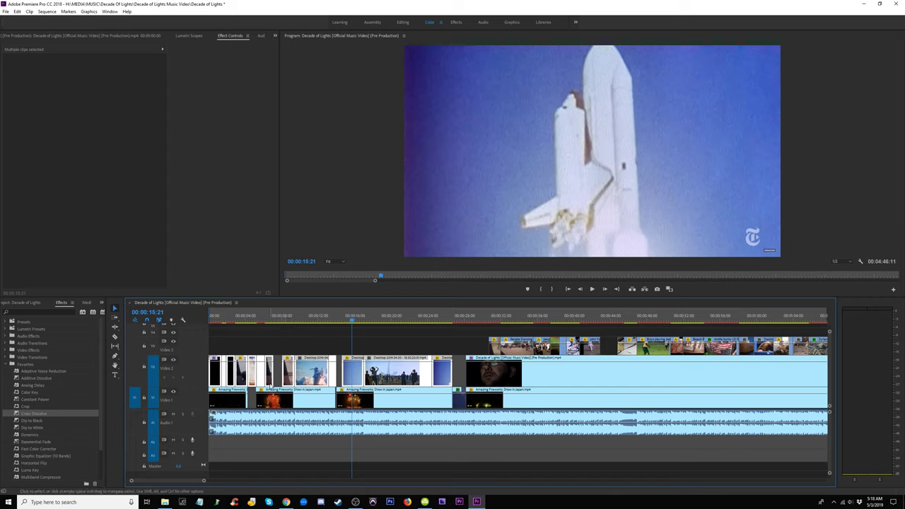
left_click_drag(446, 392, 439, 378)
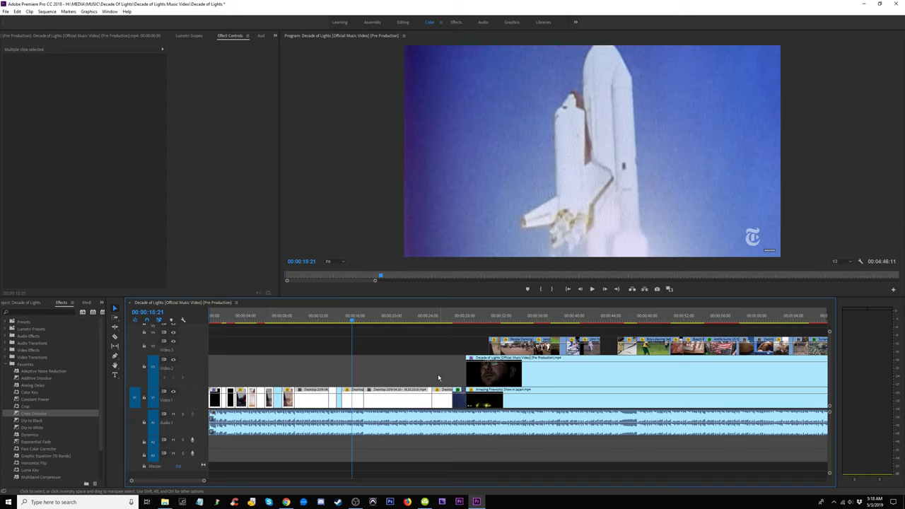
left_click_drag(353, 324, 189, 339)
key("space")
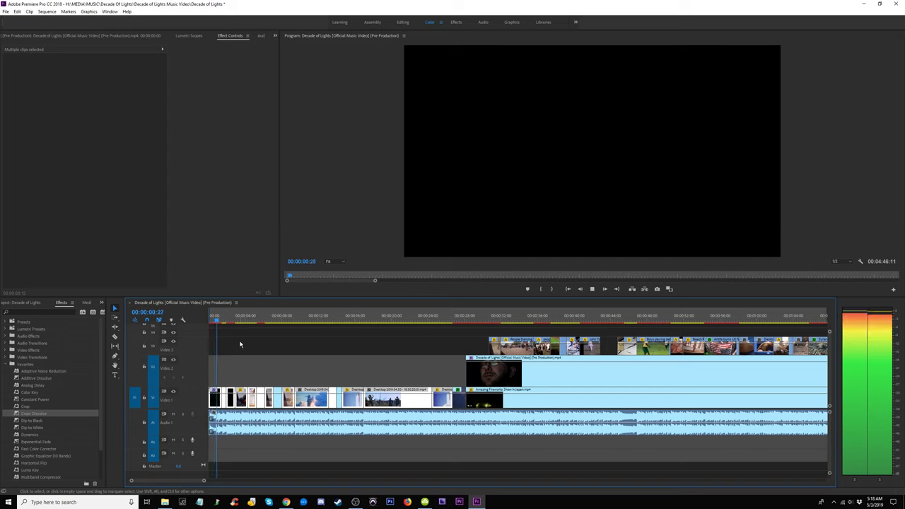
- Replay the black clip at the sequence start to inspect it, and undo the move of the opening clips to Video 1
left_click_drag(220, 324, 198, 323)
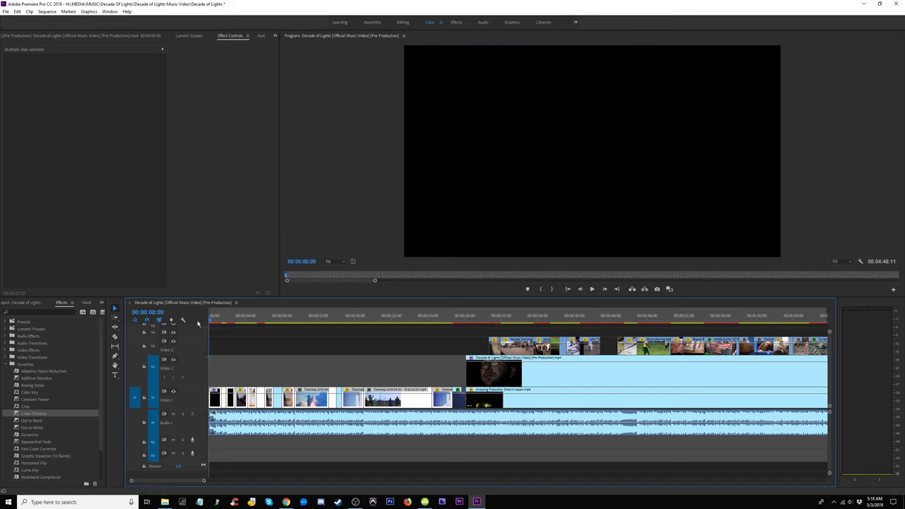
key("space")
double_click(216, 399)
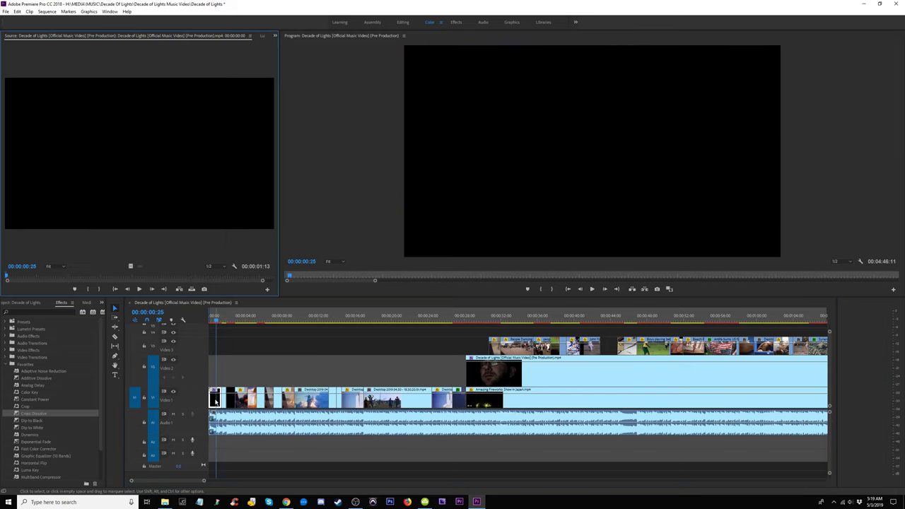
key("space")
left_click(210, 321)
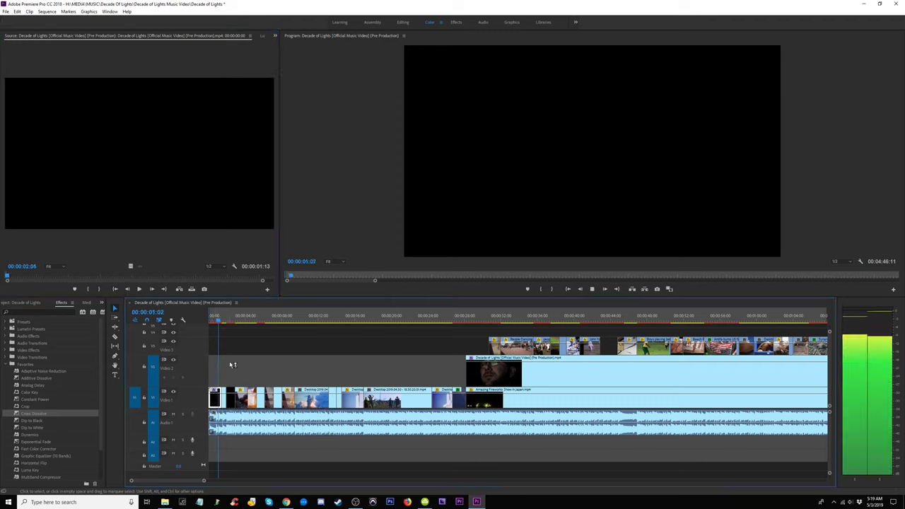
key("space")
key("ctrl+z")
- Delete the three black Decade of Lights [Official Music Video] clips on Video 2 within the first six seconds
left_click_drag(219, 322, 213, 320)
key("=")
key("=")
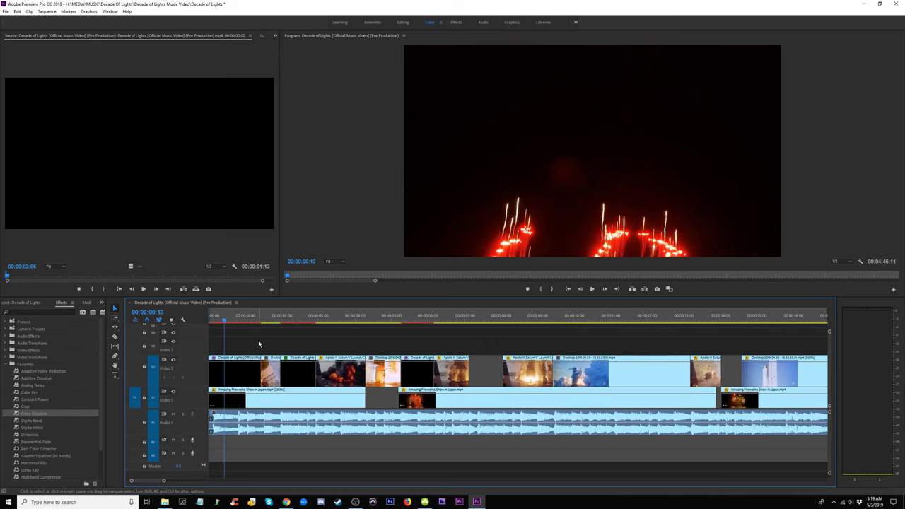
key("equal")
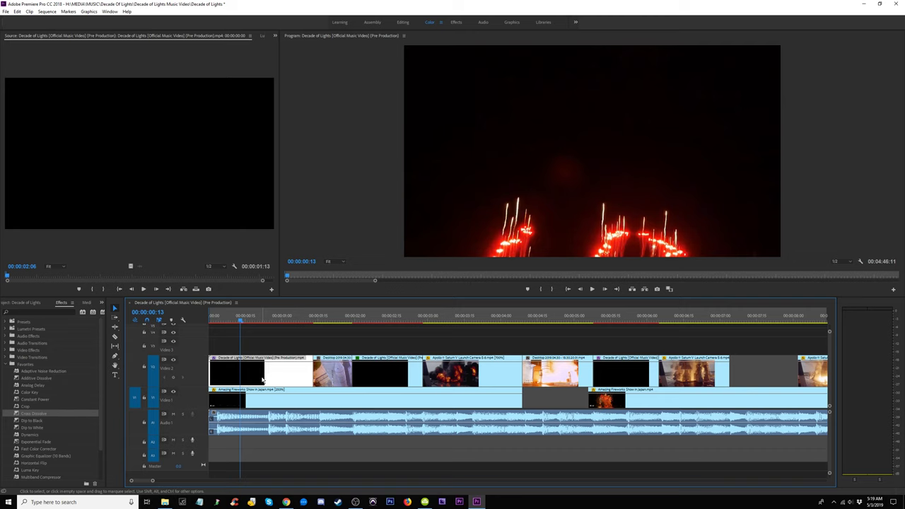
left_click(264, 319)
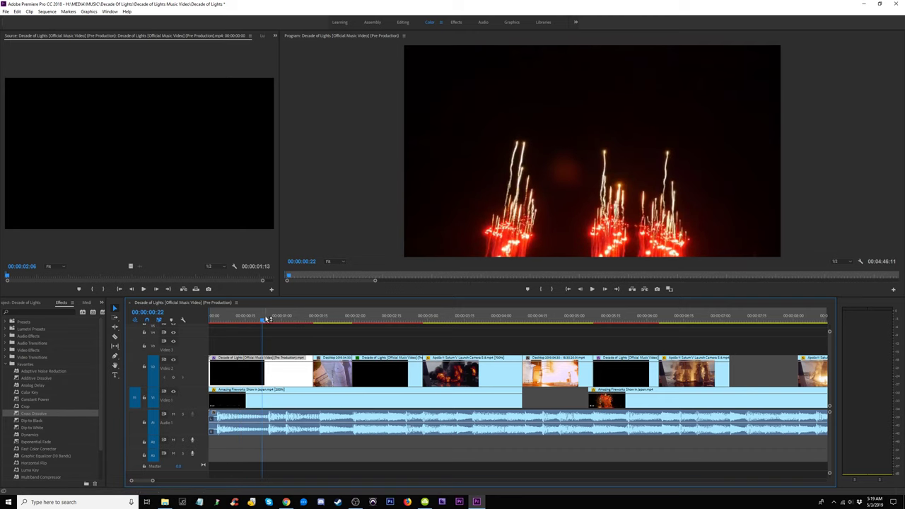
key("space")
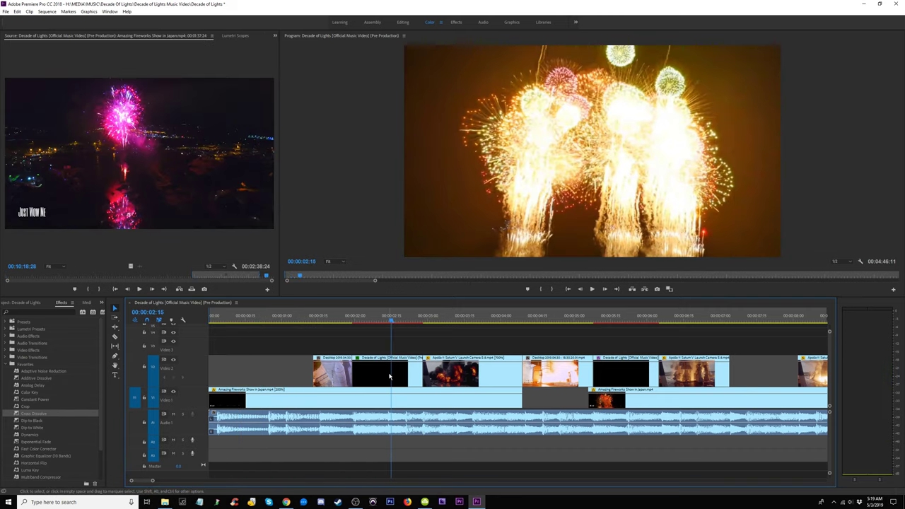
left_click(389, 377)
key("Delete")
left_click_drag(437, 317, 623, 318)
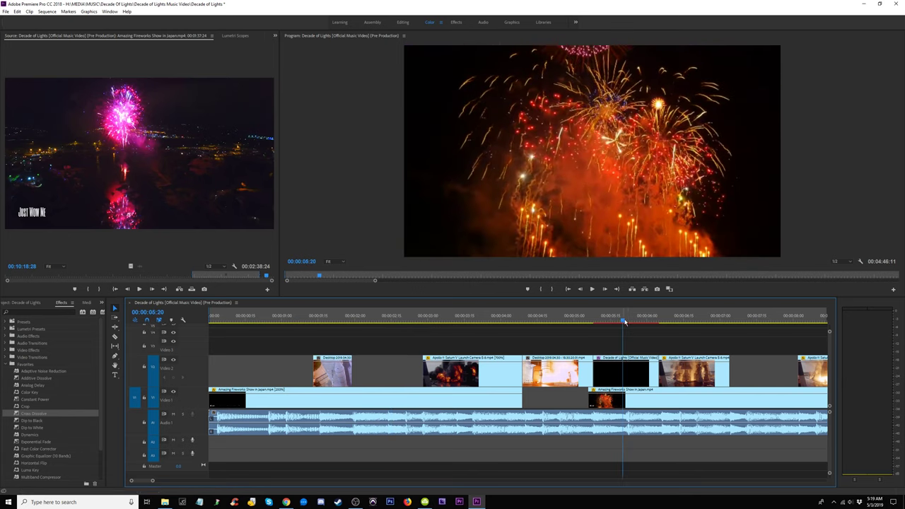
left_click(630, 374)
key("Delete")
- Select all remaining opening clips on Video 2 before the face clip and move them straight down onto Video 1, keeping their timing
left_click_drag(622, 318, 774, 320)
key("minus")
key("minus")
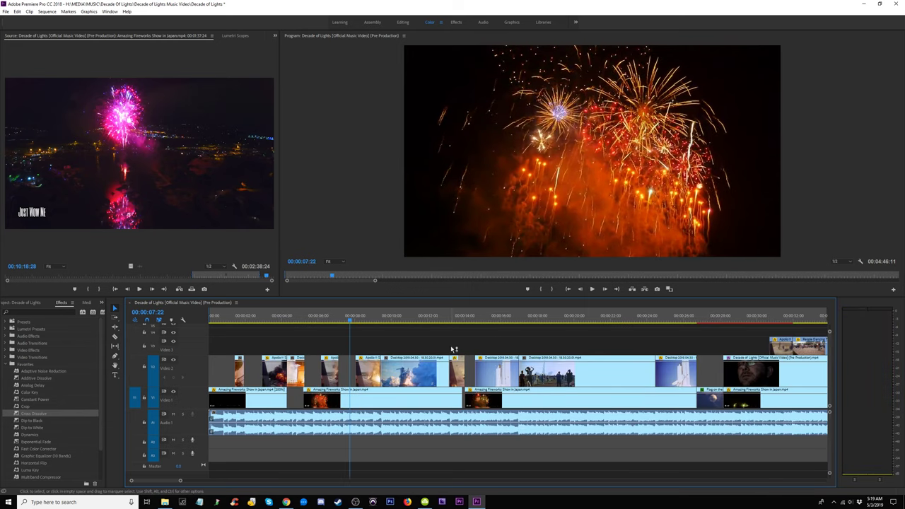
left_click_drag(697, 346, 213, 376)
left_click(235, 318)
key("equal")
key("equal")
key("equal")
key("equal")
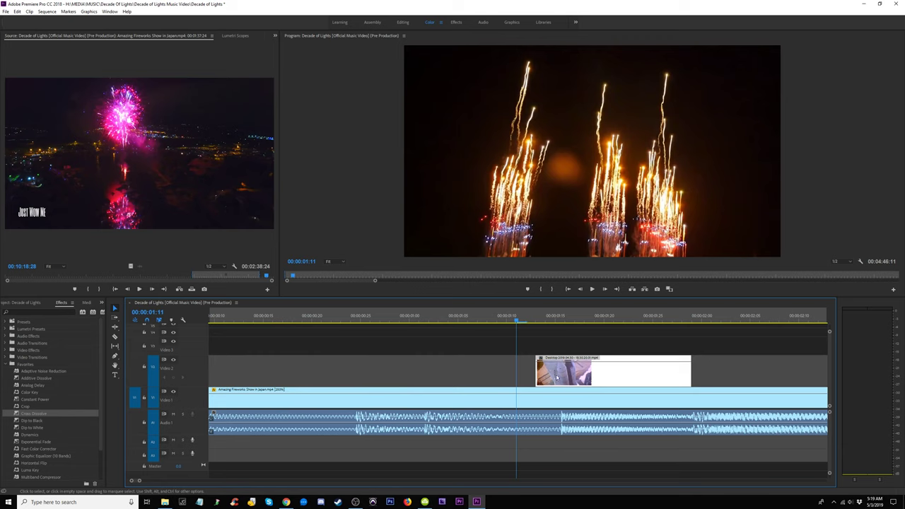
left_click_drag(556, 376, 558, 398)
- Return the playhead to the sequence start and check the recording's audio levels in OBS
key("minus")
key("minus")
key("minus")
key("minus")
key("minus")
key("minus")
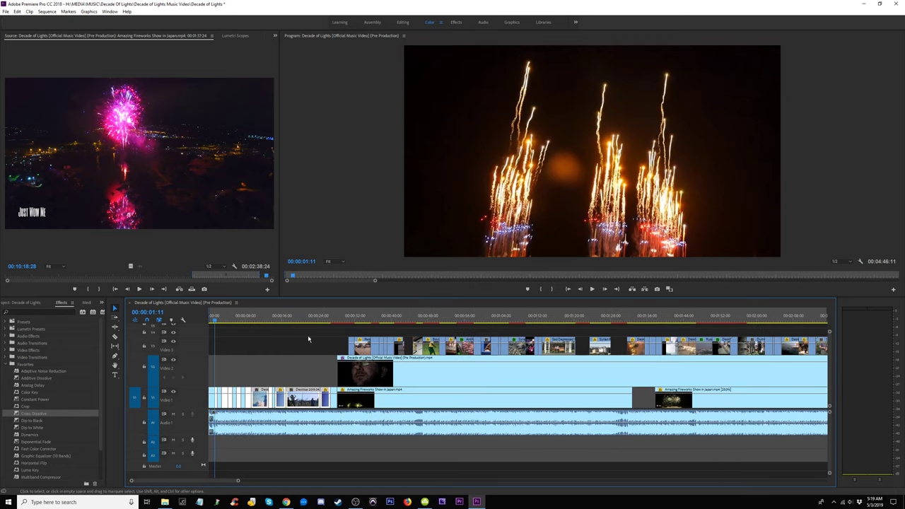
key("Home")
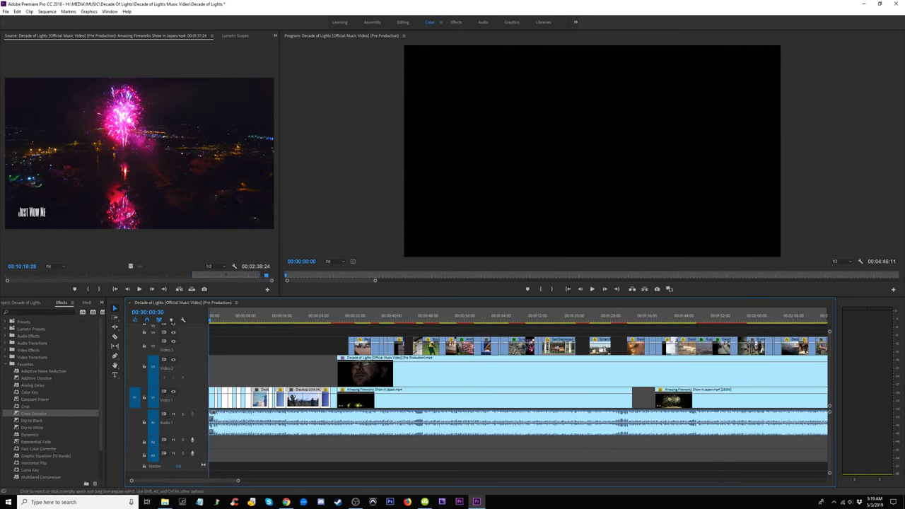
left_click(355, 503)
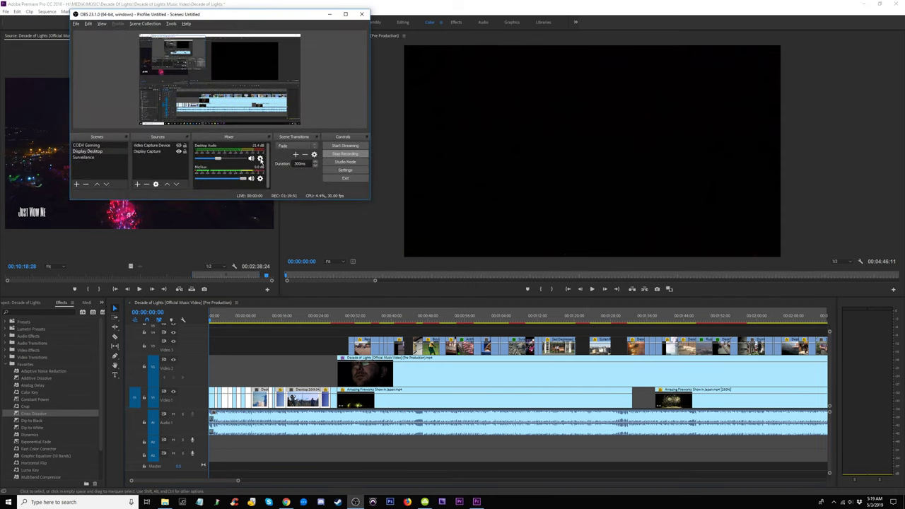
left_click(330, 321)
- Play the video's opening full screen from the start while raising the system volume
key("minus")
key("minus")
key("minus")
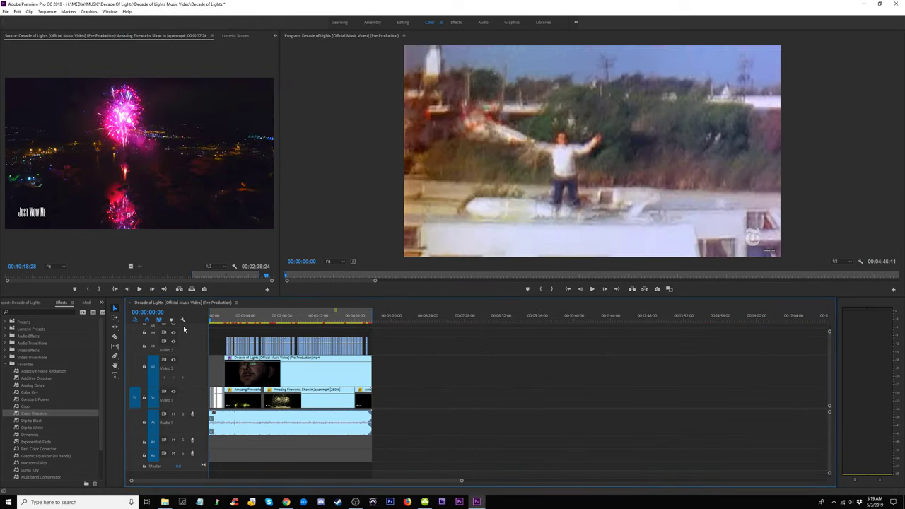
key("ctrl+grave")
key("space")
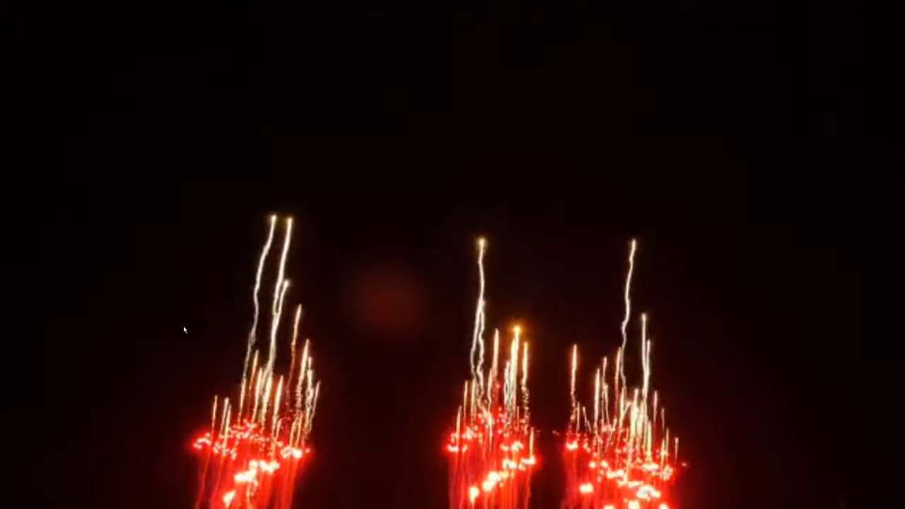
key("XF86AudioRaiseVolume")
key("XF86AudioRaiseVolume")
key("XF86AudioRaiseVolume")
key("XF86AudioRaiseVolume")
key("XF86AudioRaiseVolume")
key("XF86AudioRaiseVolume")
key("XF86AudioRaiseVolume")
key("XF86AudioRaiseVolume")
key("XF86AudioRaiseVolume")
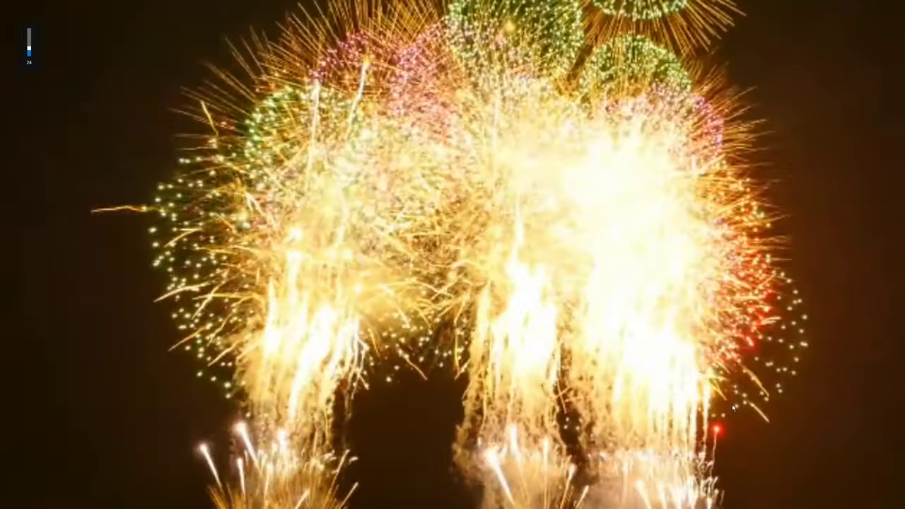
key("Escape")
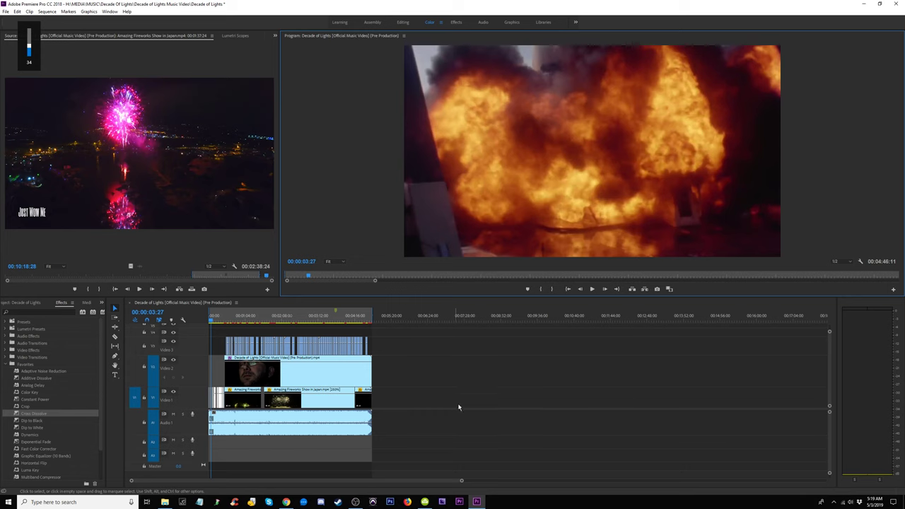
- Set the speed of the short fireworks clip at about two seconds on Video 1 to 100%
key("backslash")
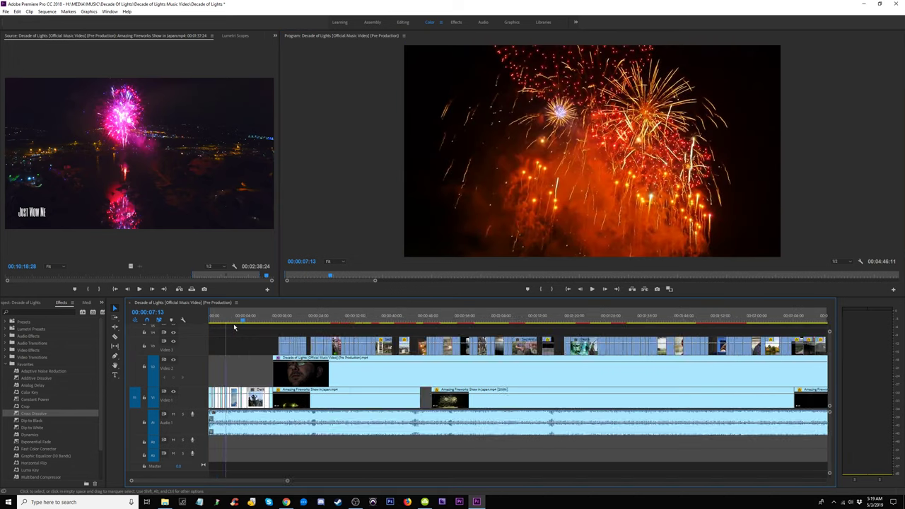
key("equal")
left_click_drag(288, 322, 294, 377)
right_click(294, 401)
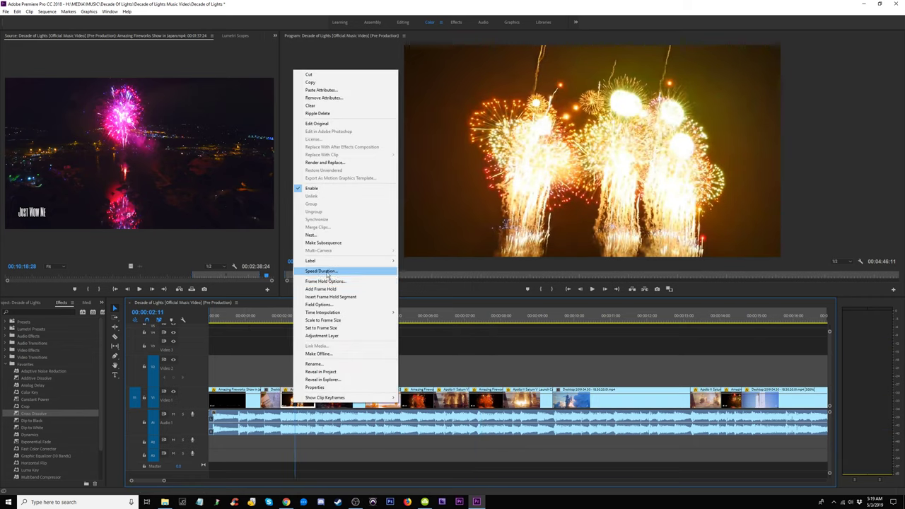
left_click(328, 274)
type("100")
key("Return")
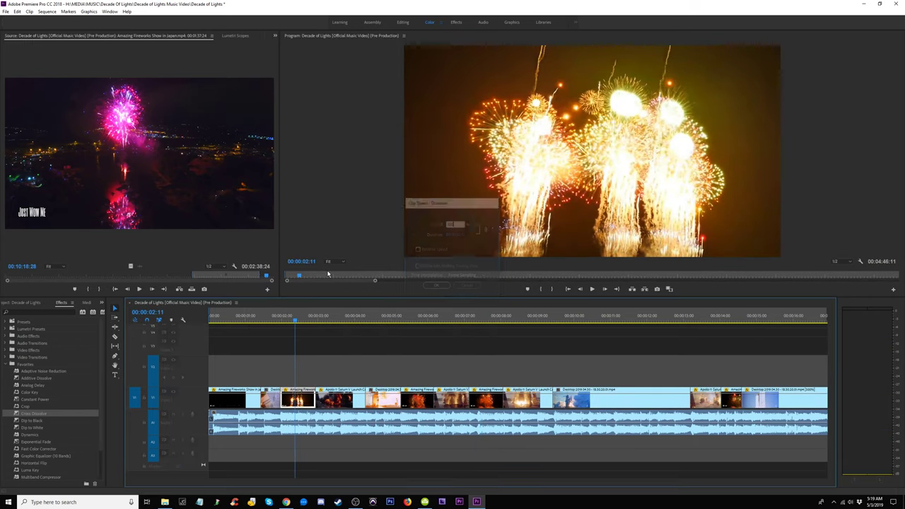
- Play the passage and add a Cross Dissolve at the cut from the short fireworks clip to the Apollo 11 explosion
left_click_drag(288, 318, 259, 323)
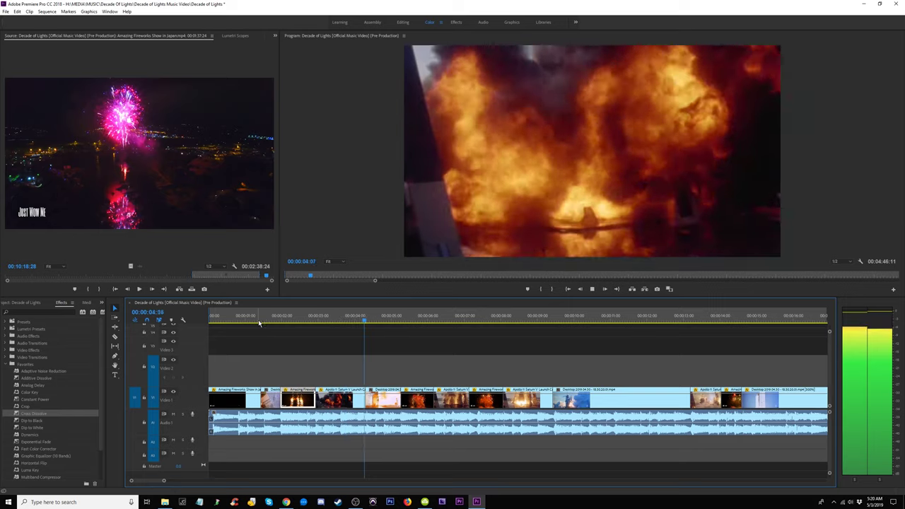
left_click(313, 321)
key("space")
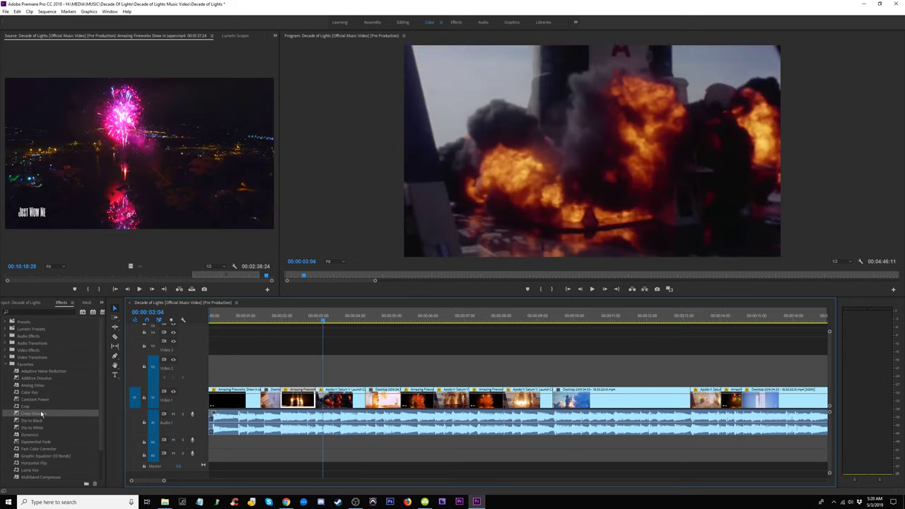
left_click_drag(41, 414, 357, 351)
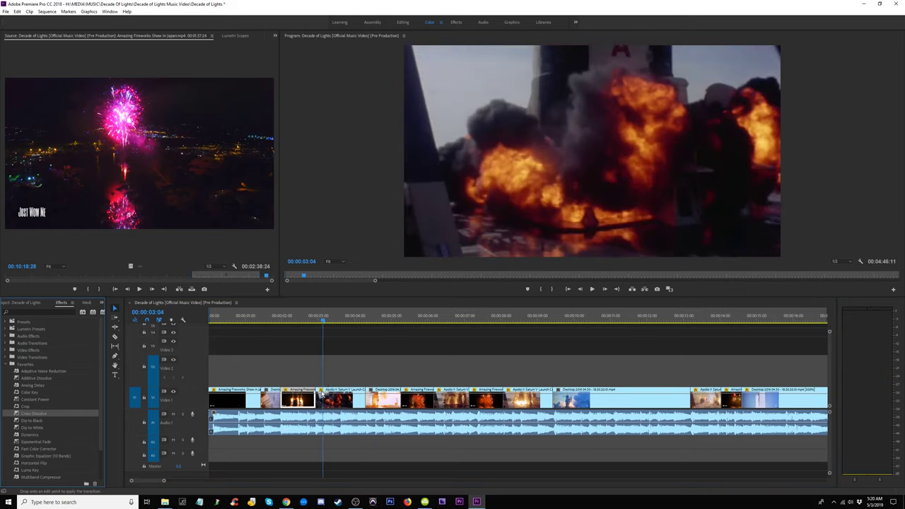
left_click_drag(322, 393, 320, 394)
- Replay the dissolve from the fireworks into the Apollo 11 explosion and shorten it on the timeline
mouse_move(313, 321)
left_mouse_down()
mouse_move(366, 325)
mouse_move(309, 327)
left_mouse_up()
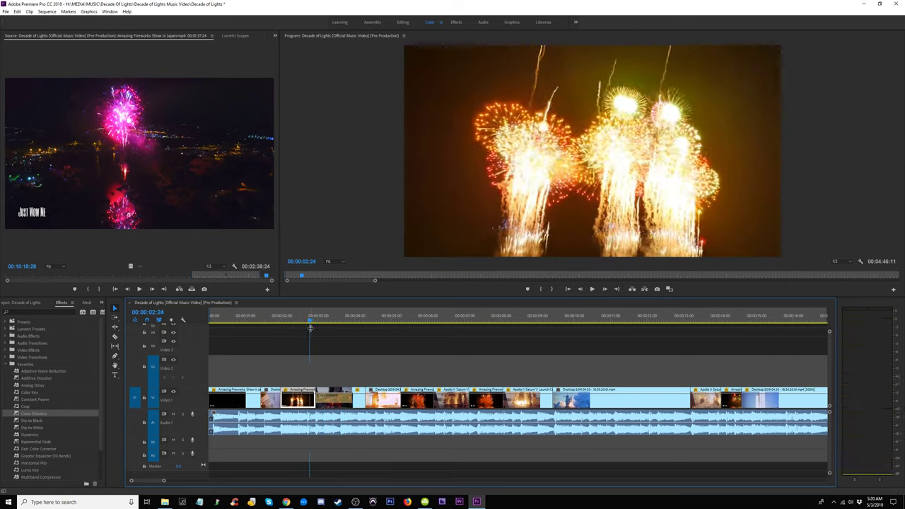
key("space")
left_click(307, 319)
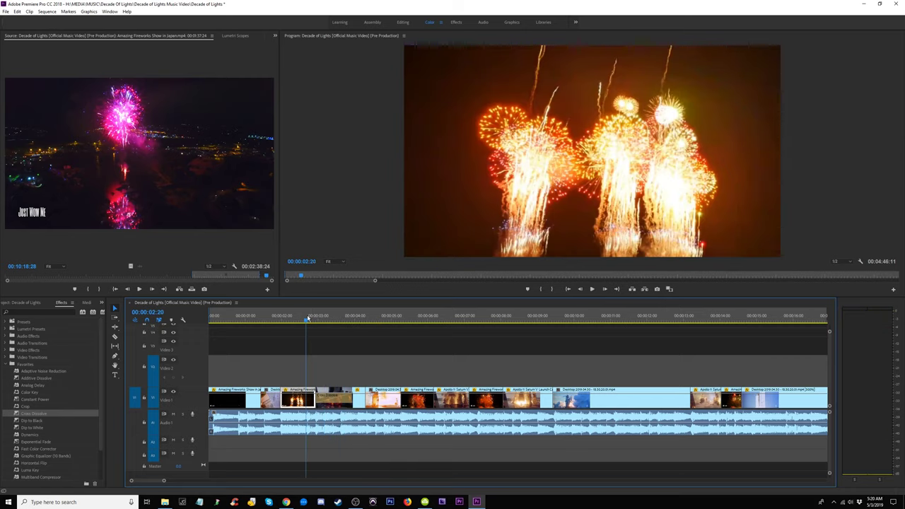
key("space")
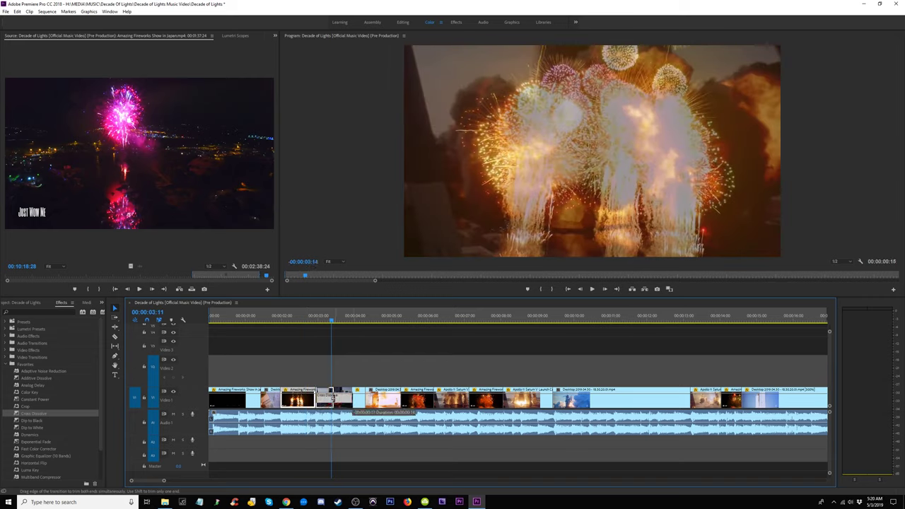
left_click_drag(332, 399, 332, 402)
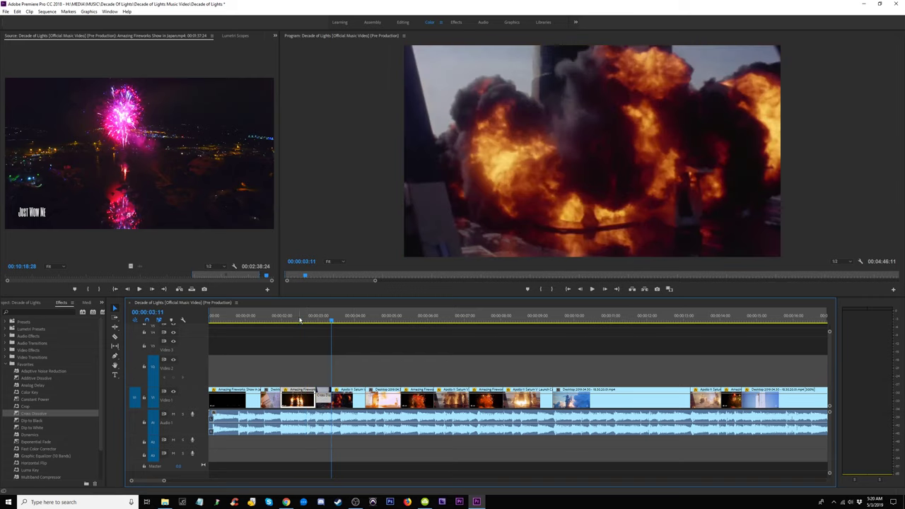
- Replay the shortened dissolve, and delete the short fireworks clip before the Apollo 11 explosion together with its dissolve
left_click(300, 320)
key("space")
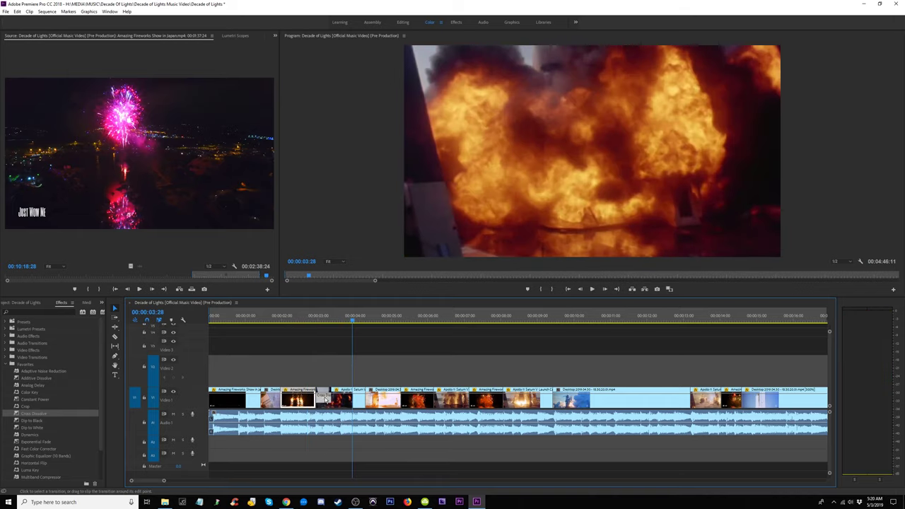
key("Delete")
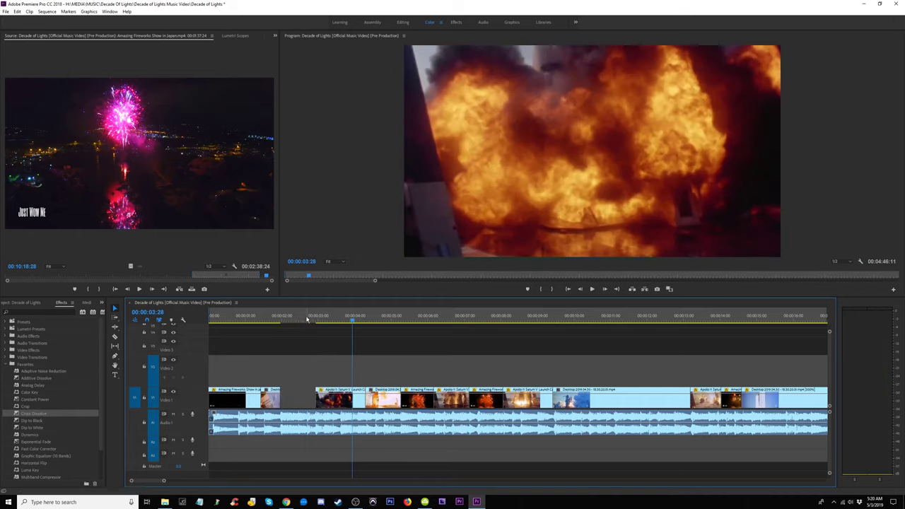
- Undo the last clip edit and move the cut between the second fireworks clip and the Apollo clip to 00:00:03:11
key("ctrl+z")
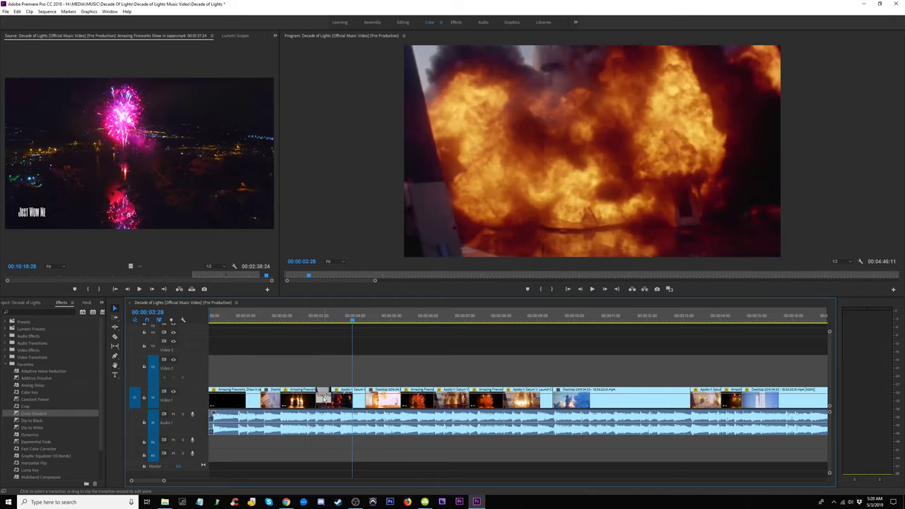
left_click(298, 319)
key("space")
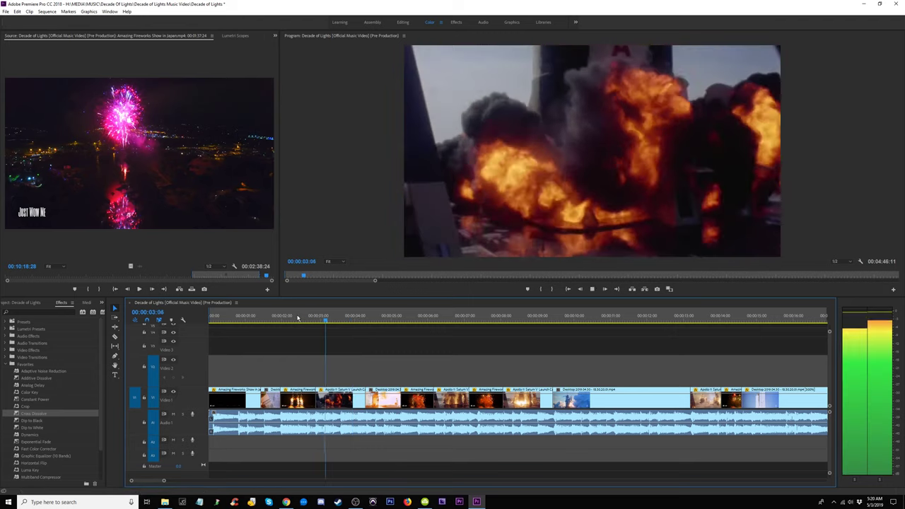
left_click(298, 319)
key("space")
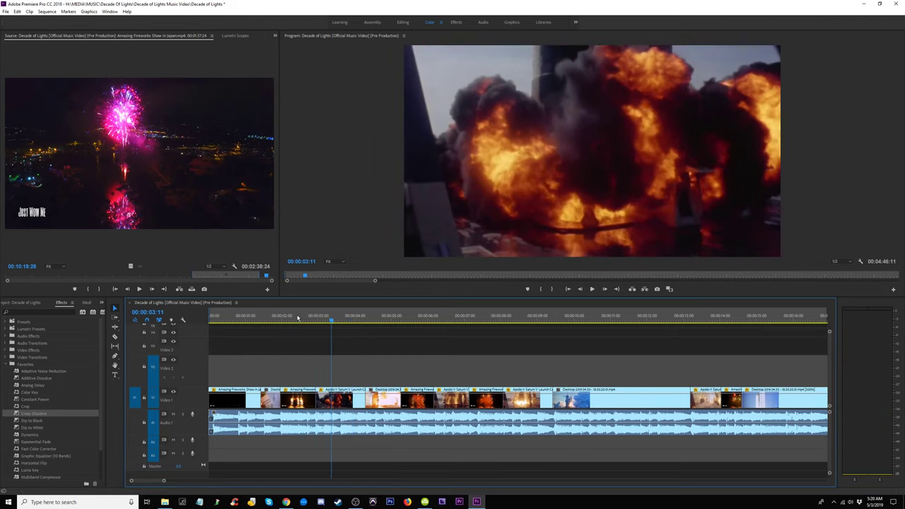
left_click_drag(317, 398, 332, 399)
- Play back the sequence repeatedly from just before 2 seconds to check the moved cut against the music
left_click(274, 316)
key("space")
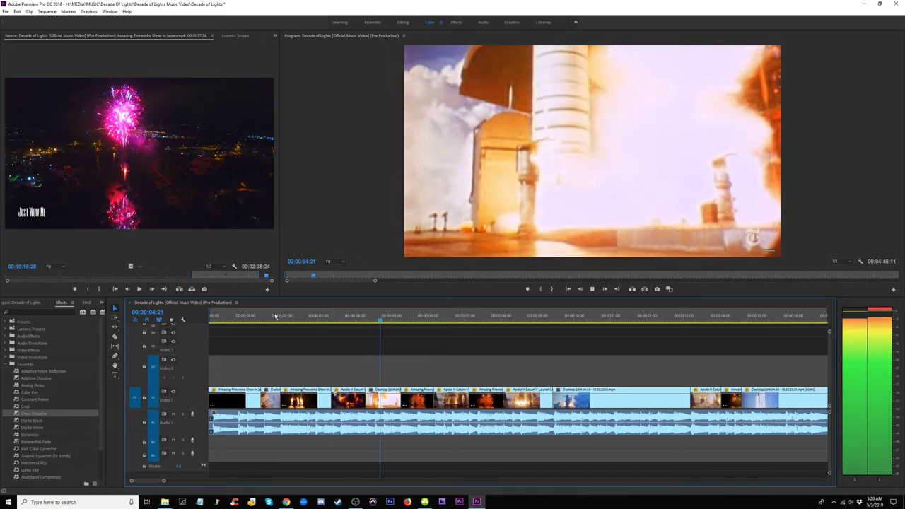
left_click(275, 322)
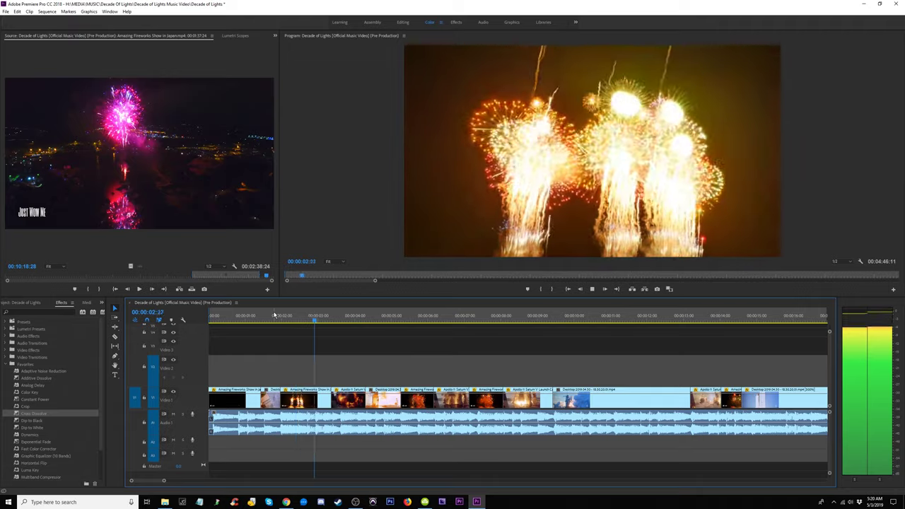
left_click(274, 315)
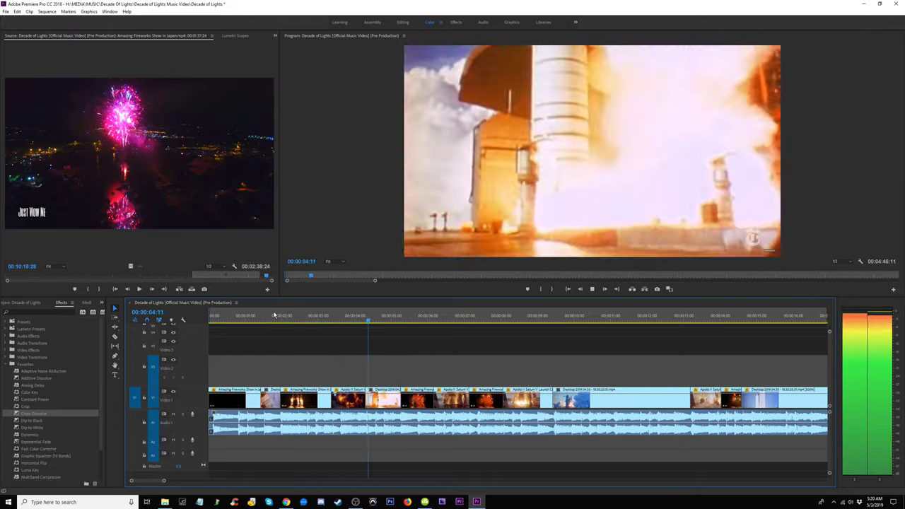
left_click(275, 315)
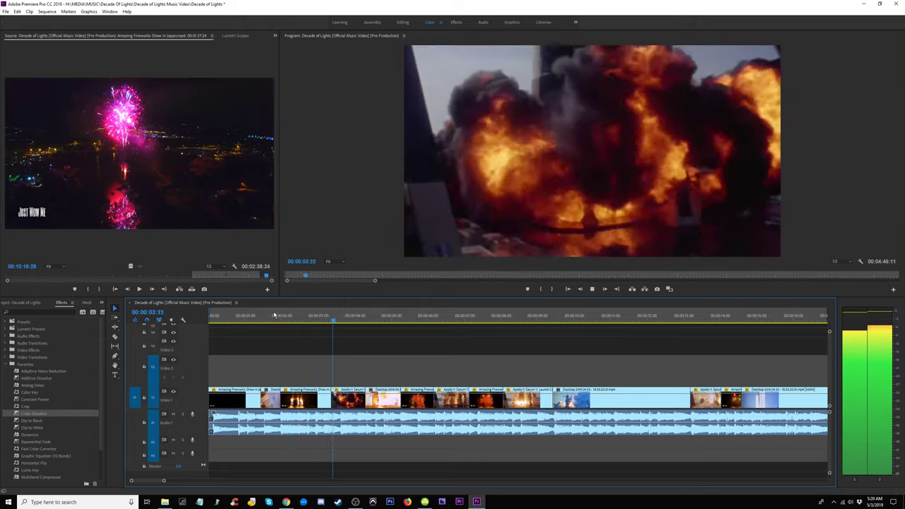
left_click(274, 314)
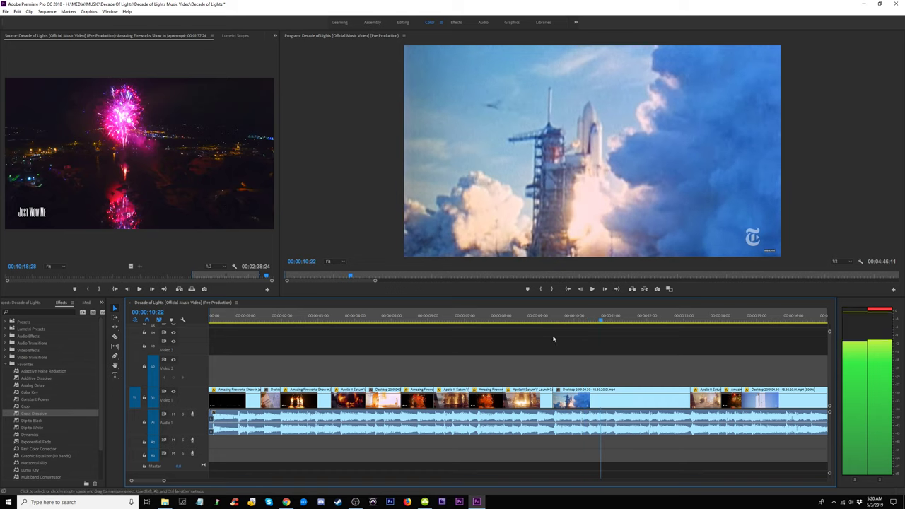
- Try the Apollo clip near 8 seconds on Video 2, ending at 00:00:09:01, with the preceding fireworks clip extended beneath it
left_click(508, 317)
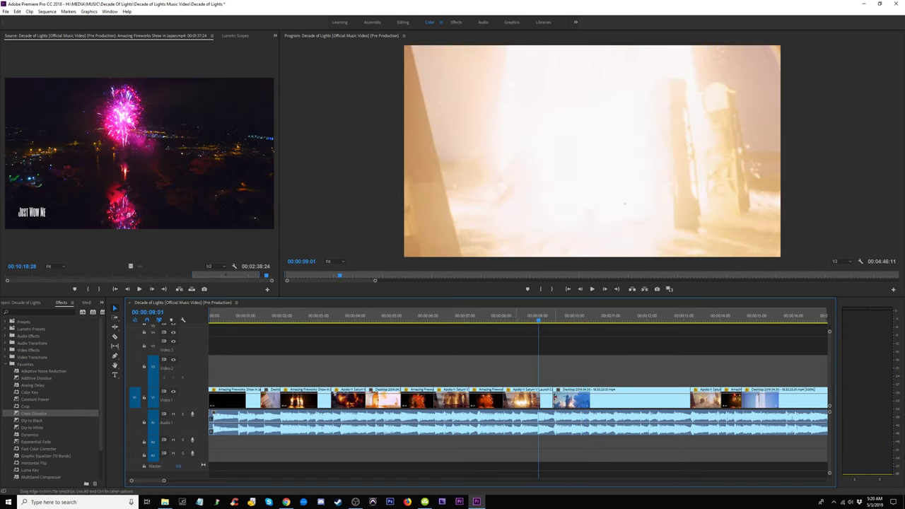
mouse_move(551, 400)
left_mouse_down()
mouse_move(518, 379)
mouse_move(548, 390)
left_mouse_up()
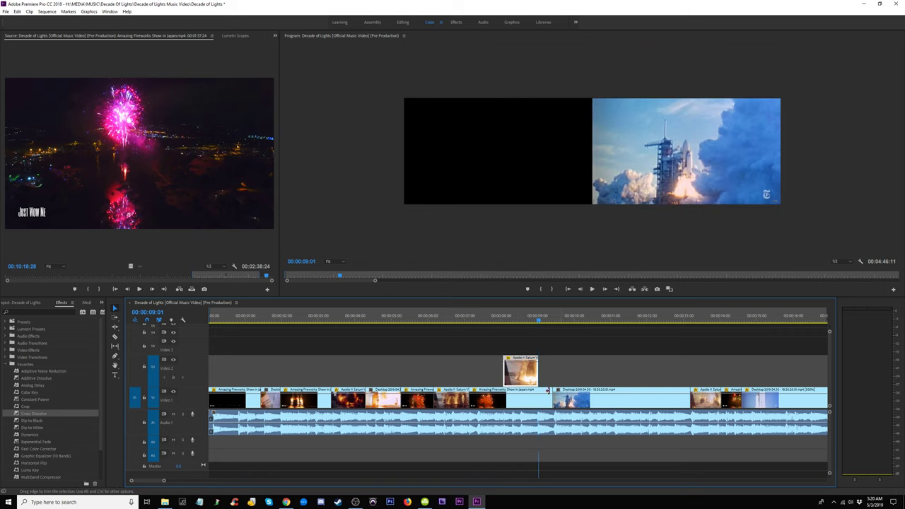
left_click(526, 318)
key("space")
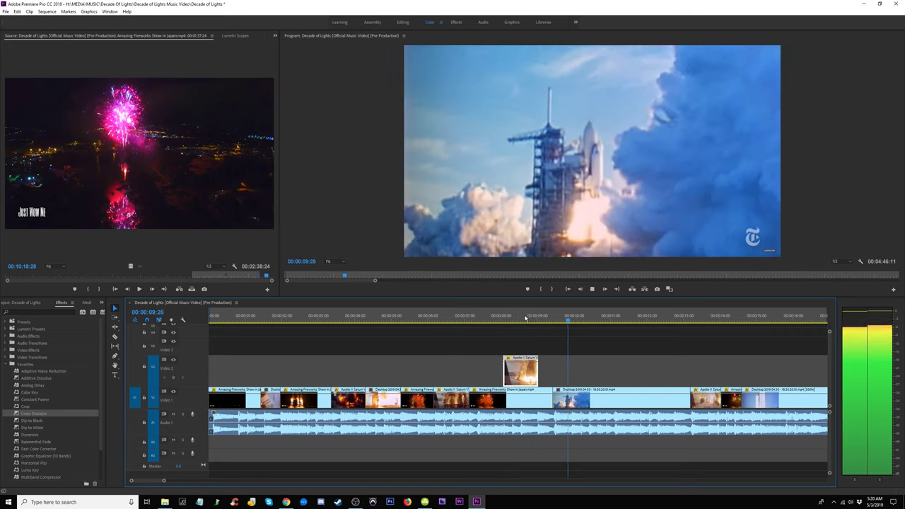
left_click(526, 317)
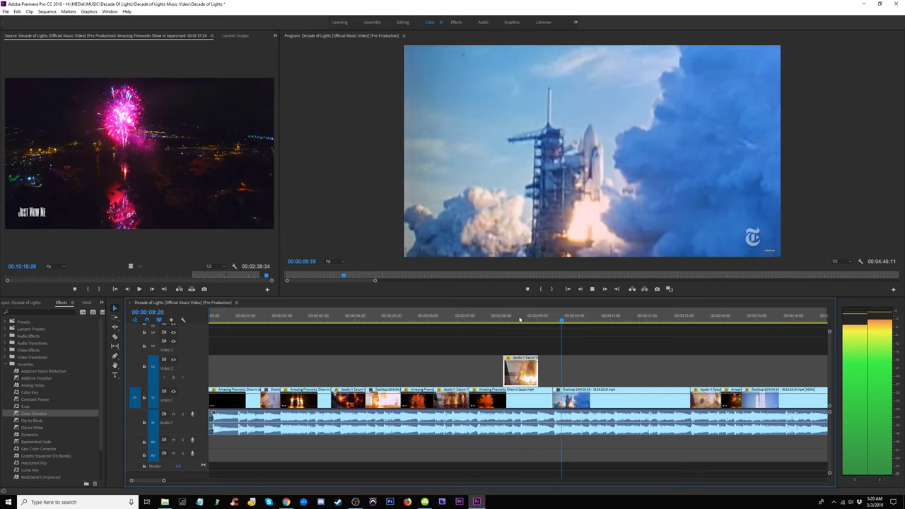
left_click(517, 319)
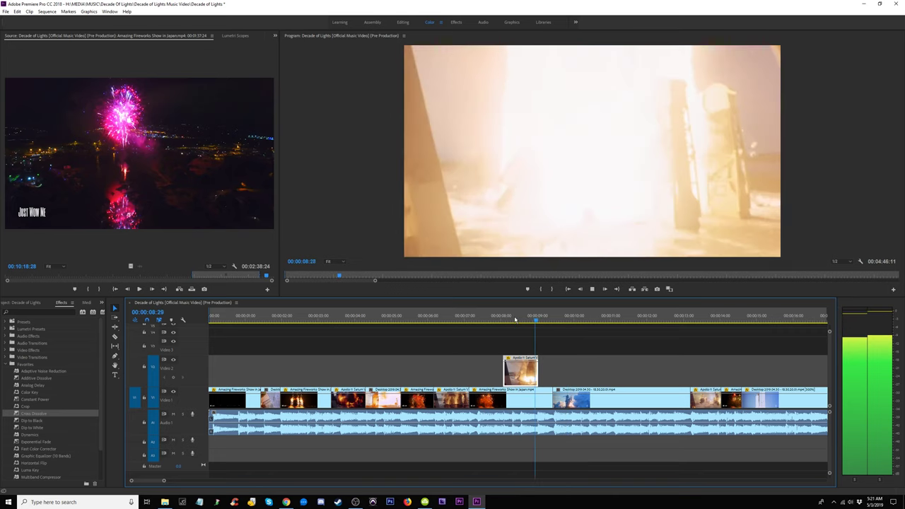
key("space")
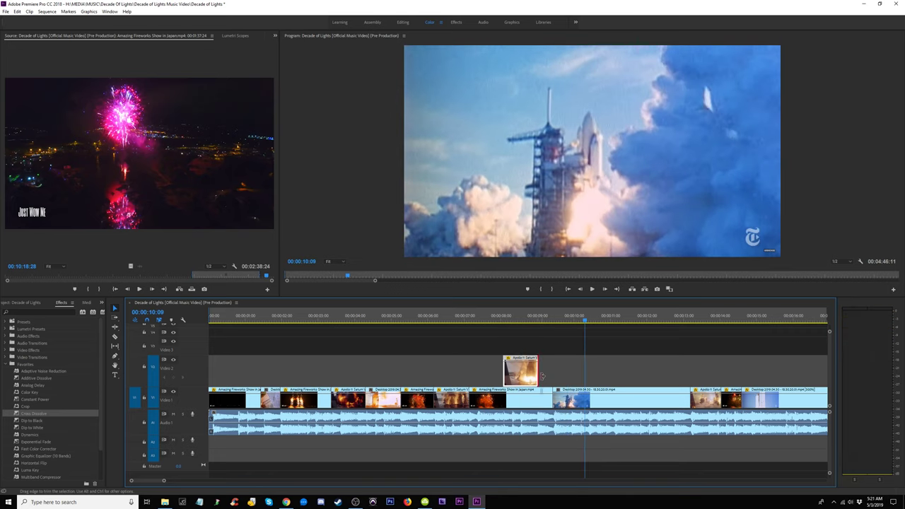
- Extend the Apollo clip on Video 2 to the start of the Desktop clip and move the preceding fireworks clip up beside it
left_click_drag(542, 376, 551, 376)
left_click_drag(509, 406, 470, 372)
left_click(465, 317)
key("space")
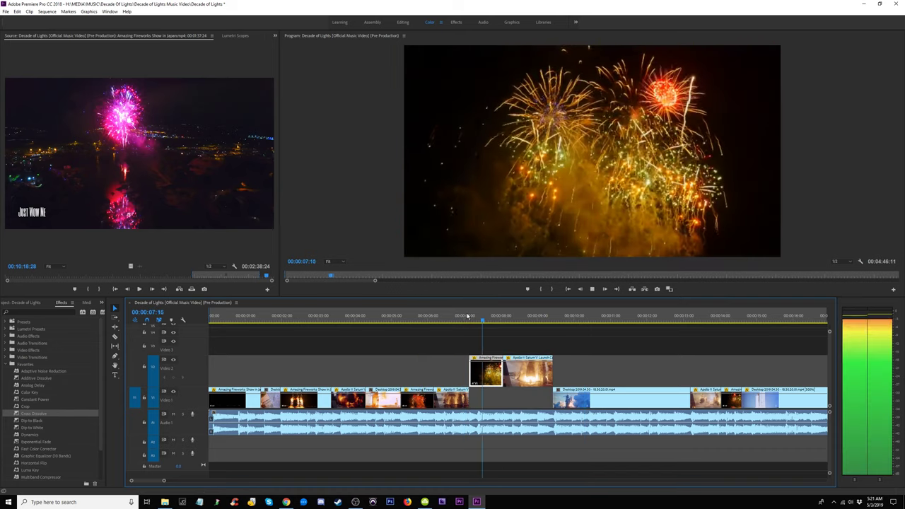
left_click(449, 320)
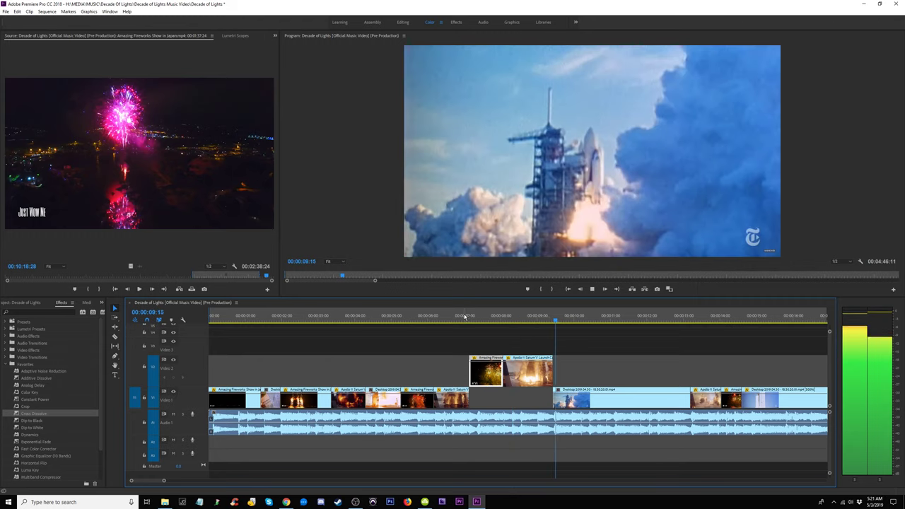
key("space")
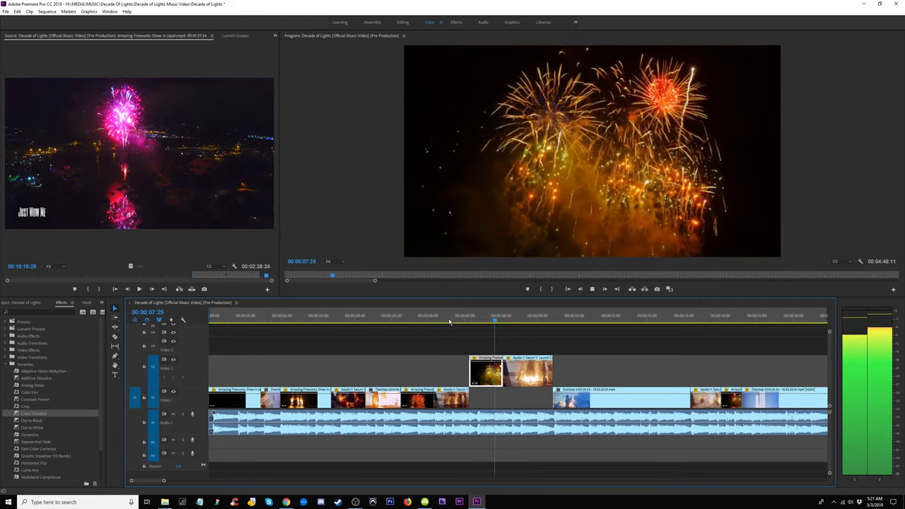
key("space")
- Retrim the fireworks clip to a different part of its footage, and place it and the Apollo clip back in the Video 1 gap
left_click_drag(486, 372, 442, 371)
left_click_drag(398, 324, 442, 325)
left_click_drag(442, 372, 493, 370)
left_click_drag(435, 319, 474, 323)
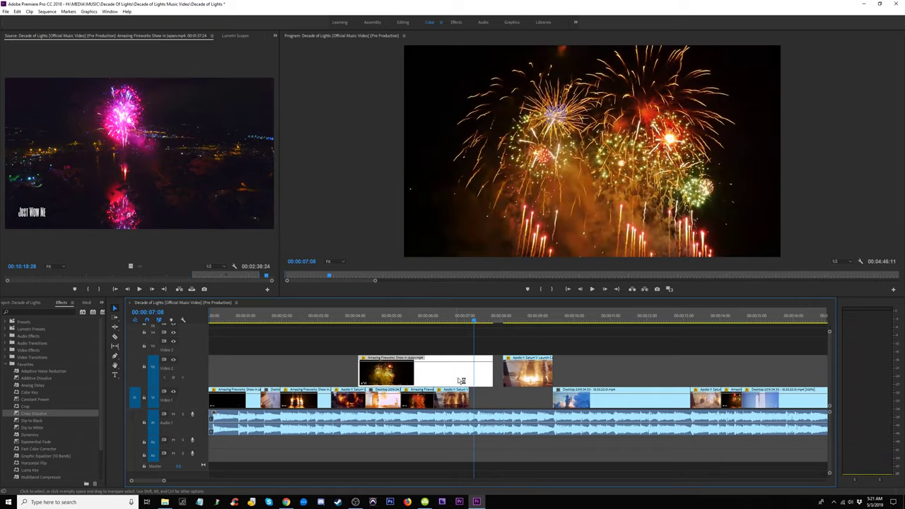
mouse_move(460, 381)
left_mouse_down()
mouse_move(382, 375)
mouse_move(465, 369)
left_mouse_up()
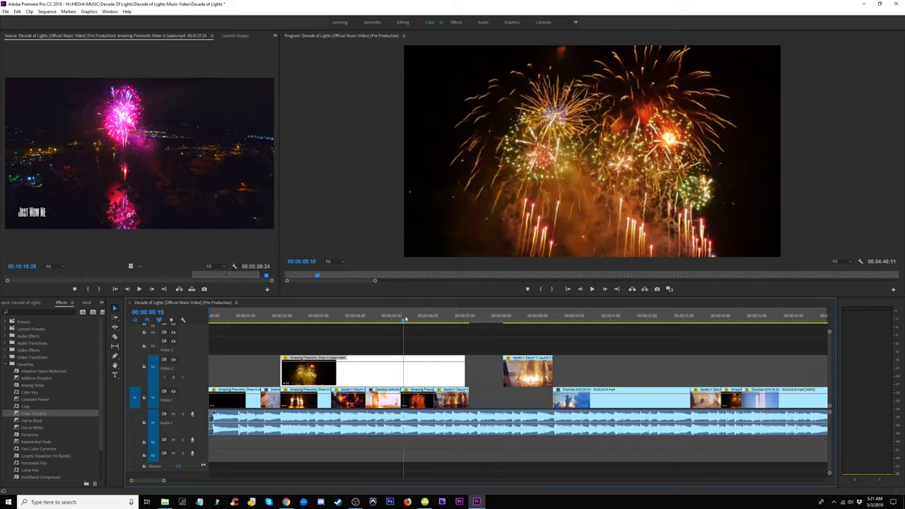
mouse_move(405, 320)
left_mouse_down()
mouse_move(445, 320)
mouse_move(421, 323)
left_mouse_up()
left_click_drag(421, 366, 470, 373)
left_click_drag(486, 372, 486, 399)
left_click_drag(526, 371, 526, 399)
- Play back the opening section from several points to check the recut fireworks and launch clips against the music
left_click(461, 323)
key("space")
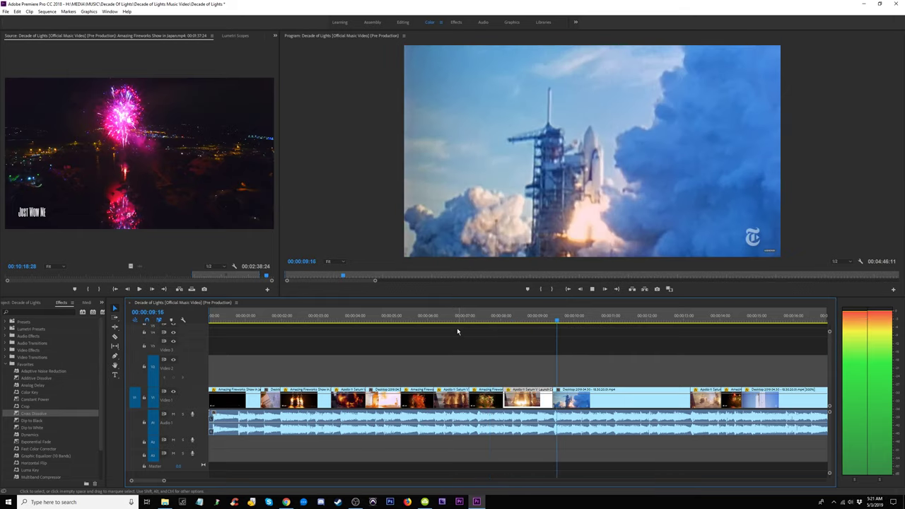
left_click(405, 318)
key("space")
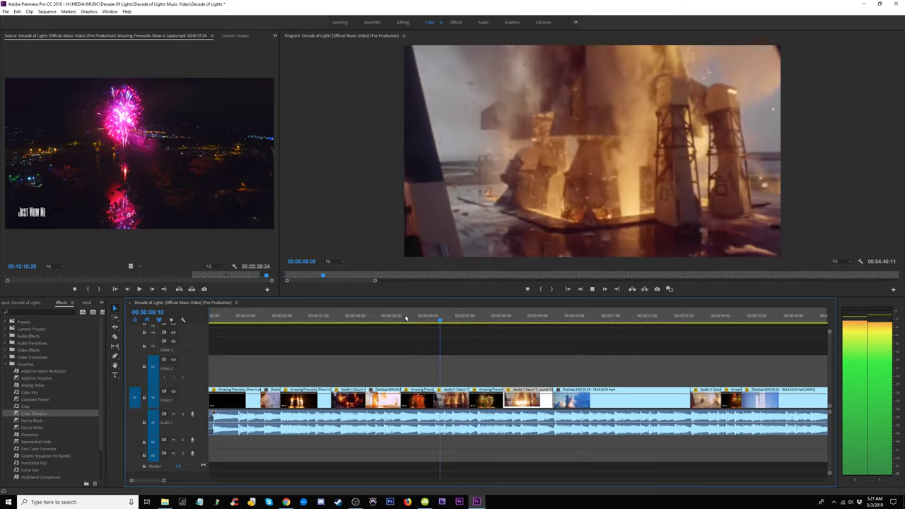
left_click(357, 318)
left_click_drag(357, 318, 343, 323)
key("space")
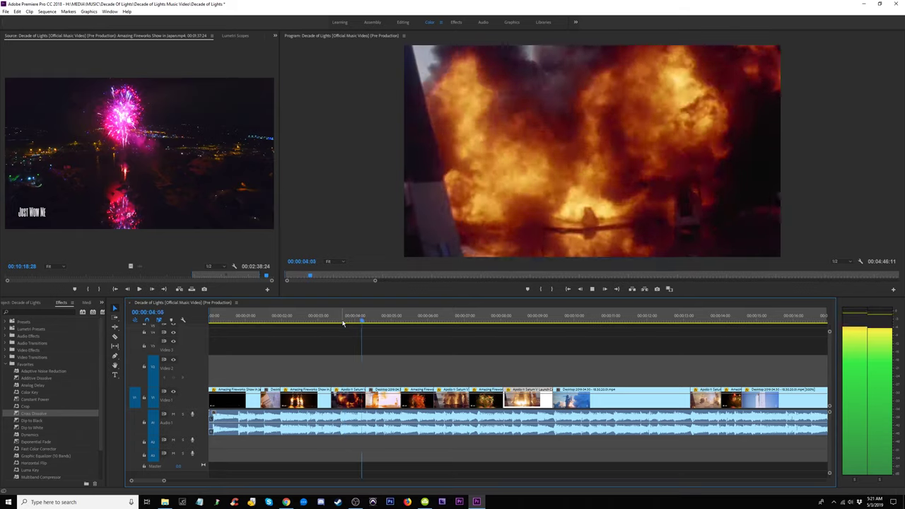
left_click(309, 322)
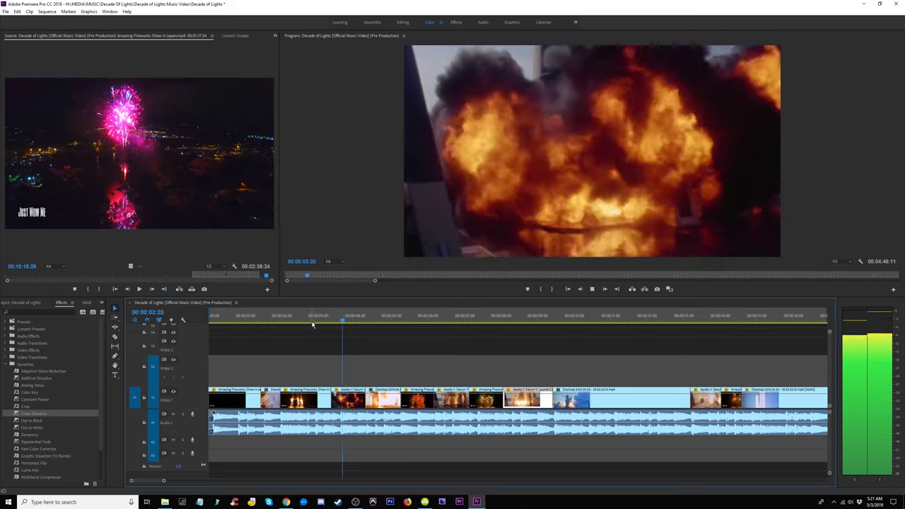
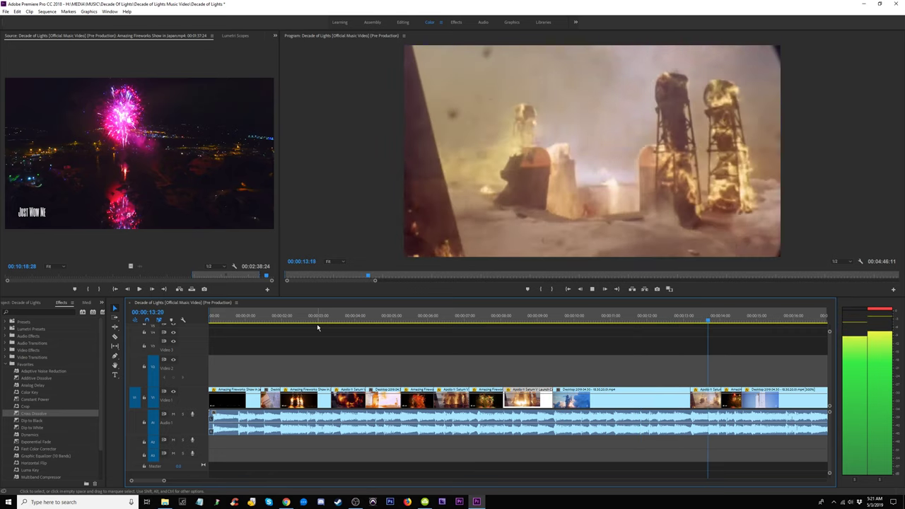
key("space")
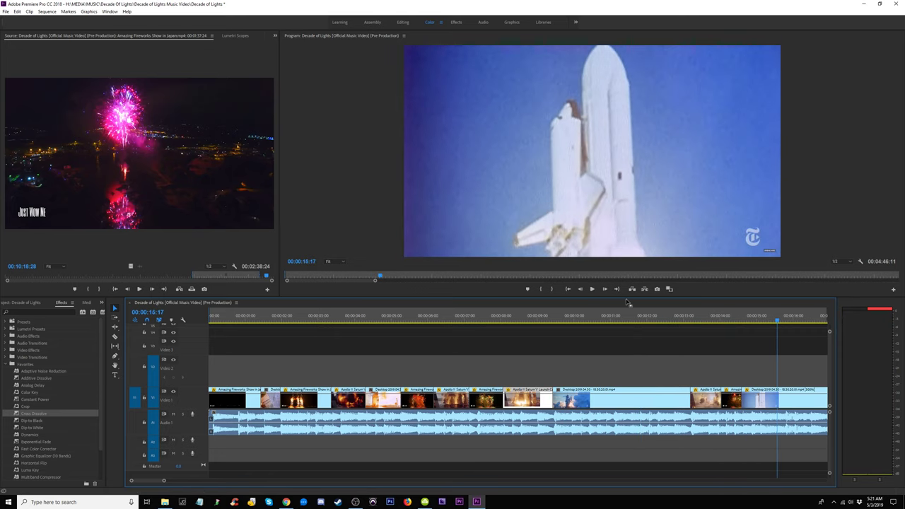
- Review the clips from about 12 seconds onward and set the last Desktop shuttle clip's speed to 400%
key("space")
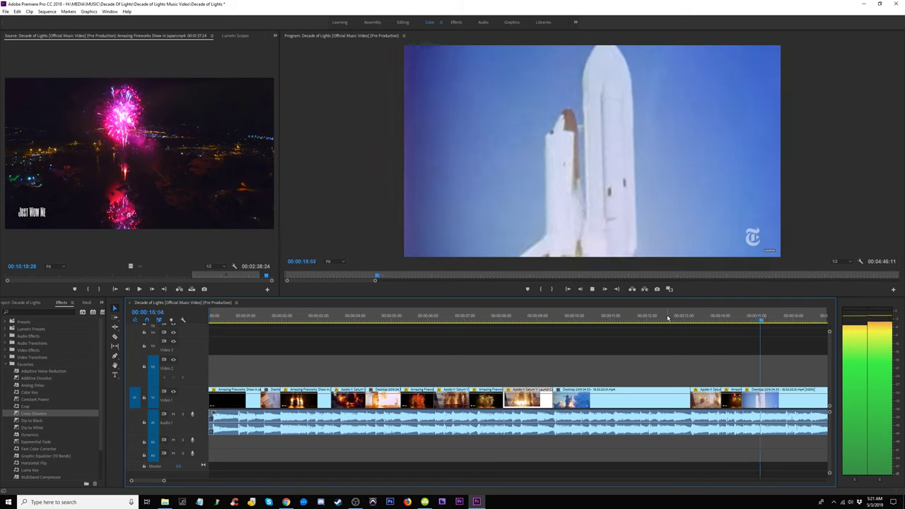
left_click(667, 318)
key("space")
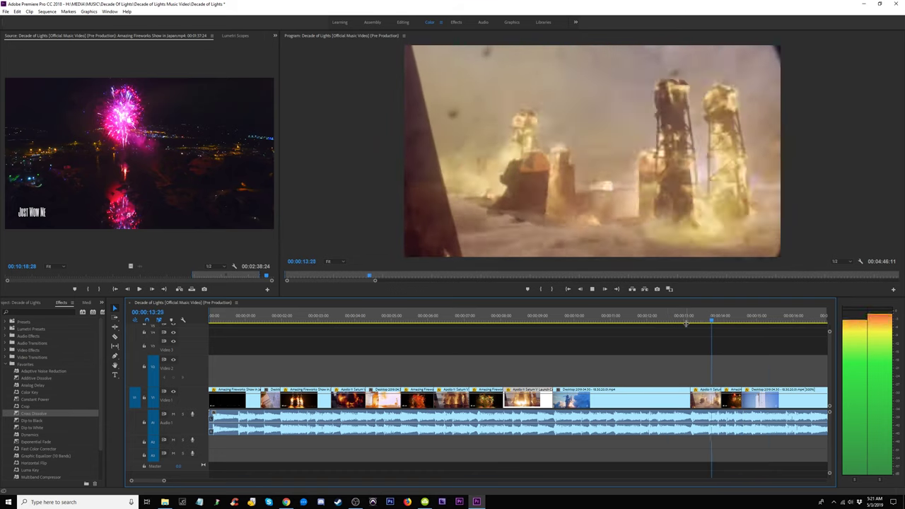
key("space")
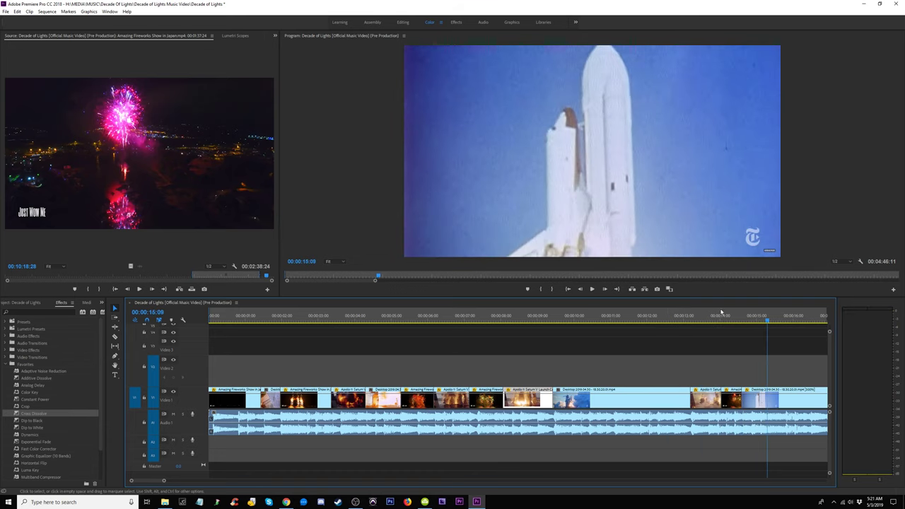
left_click(733, 322)
key("space")
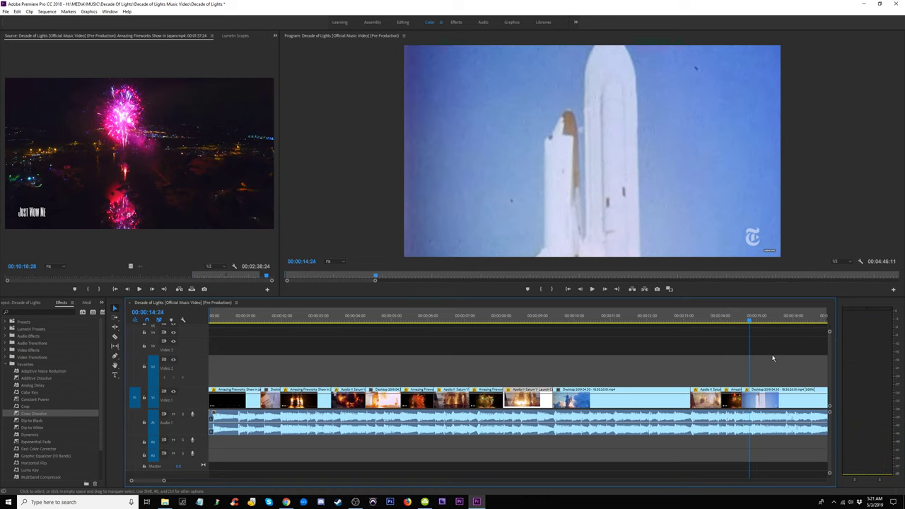
right_click(773, 401)
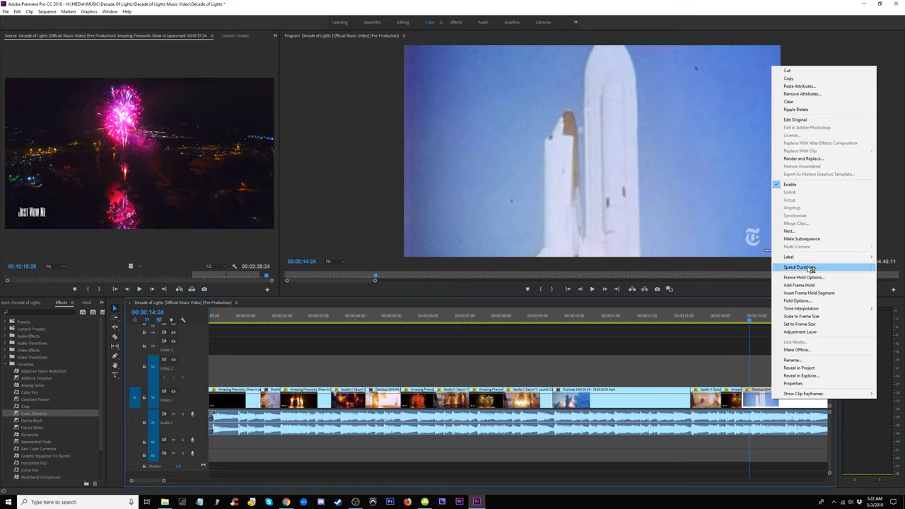
left_click(811, 269)
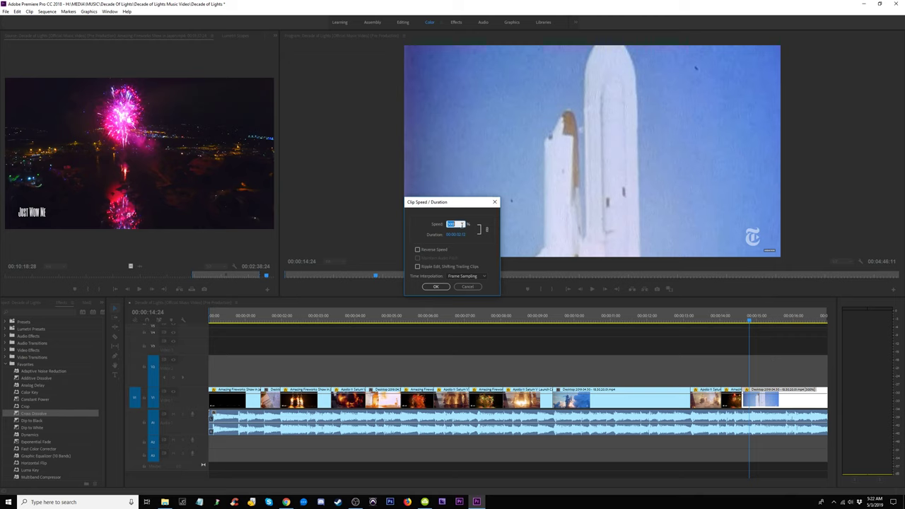
type("400")
key("Return")
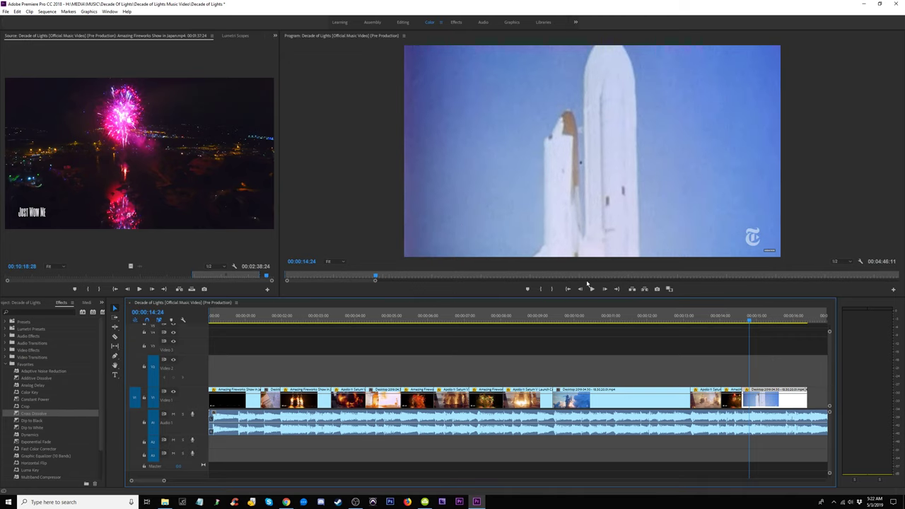
- Place the playhead at 00:00:15:11 and show the effect controls of the last Desktop shuttle clip, sped up to 400%
left_click_drag(751, 319, 764, 319)
left_click(782, 374)
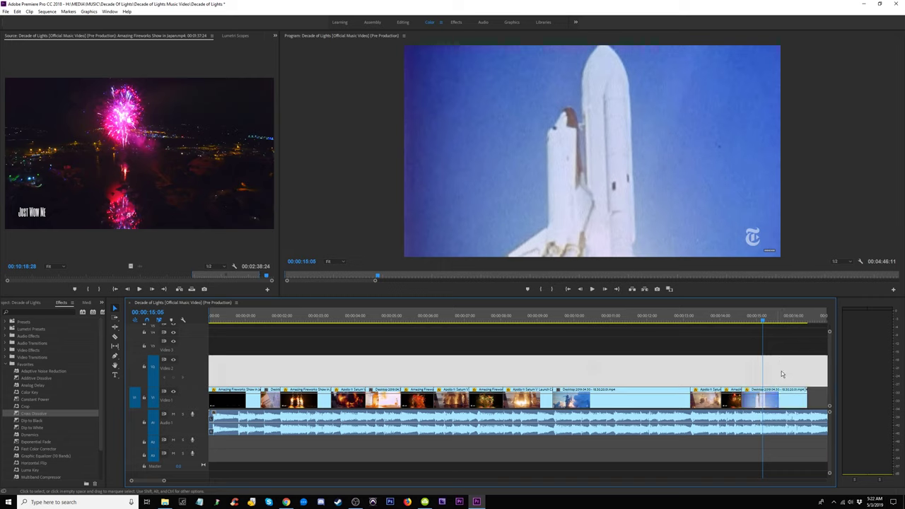
left_click(784, 400)
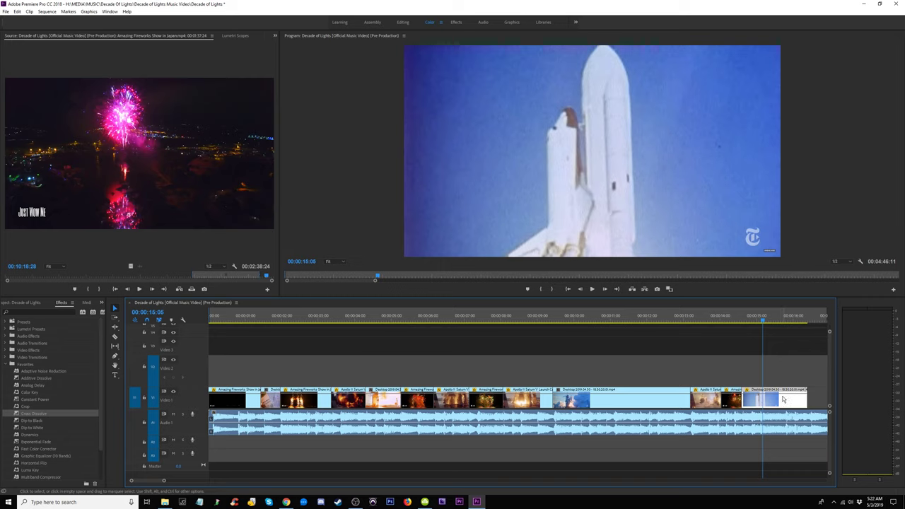
left_click(274, 36)
left_click(296, 60)
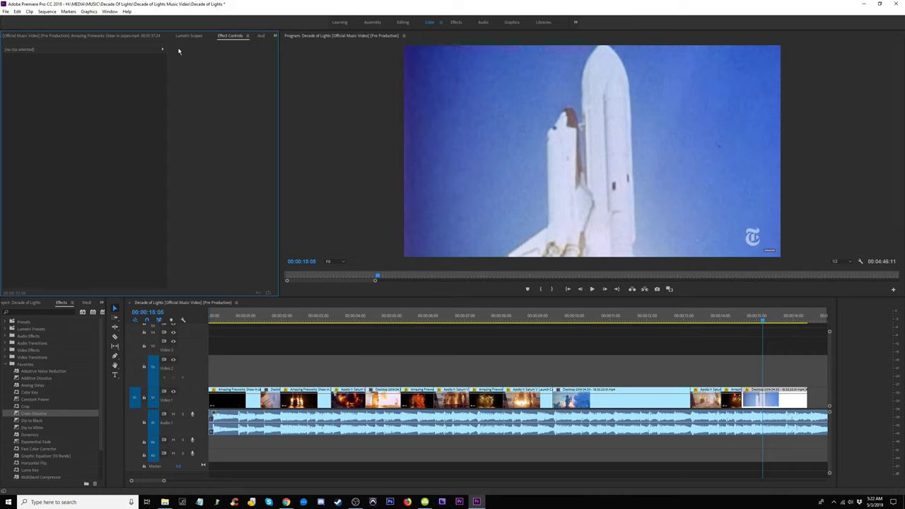
left_click(125, 36)
left_click(244, 36)
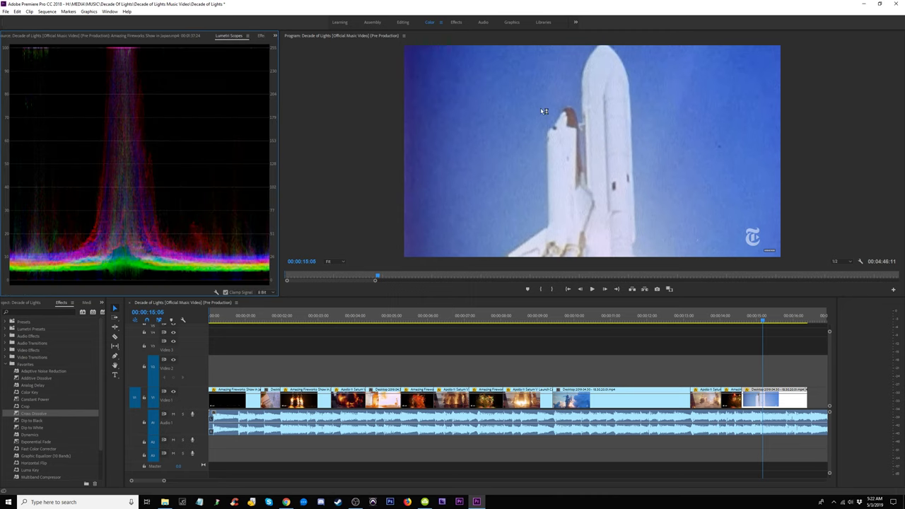
left_click(784, 357)
left_click(781, 401)
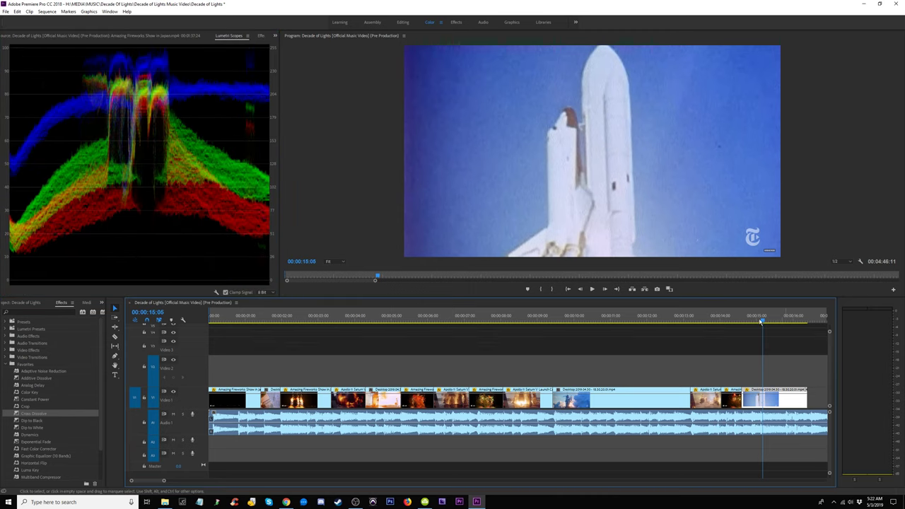
mouse_move(760, 322)
left_mouse_down()
mouse_move(797, 322)
mouse_move(731, 322)
mouse_move(770, 323)
left_mouse_up()
double_click(780, 401)
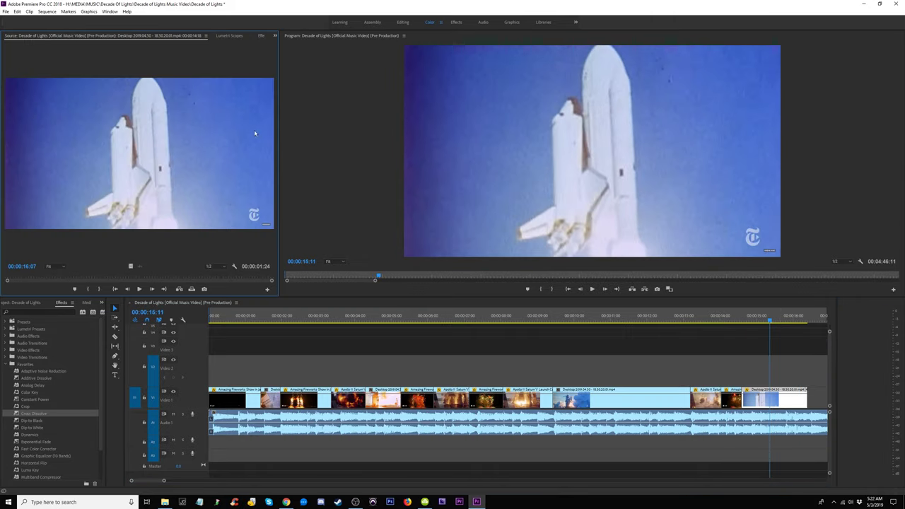
left_click(261, 35)
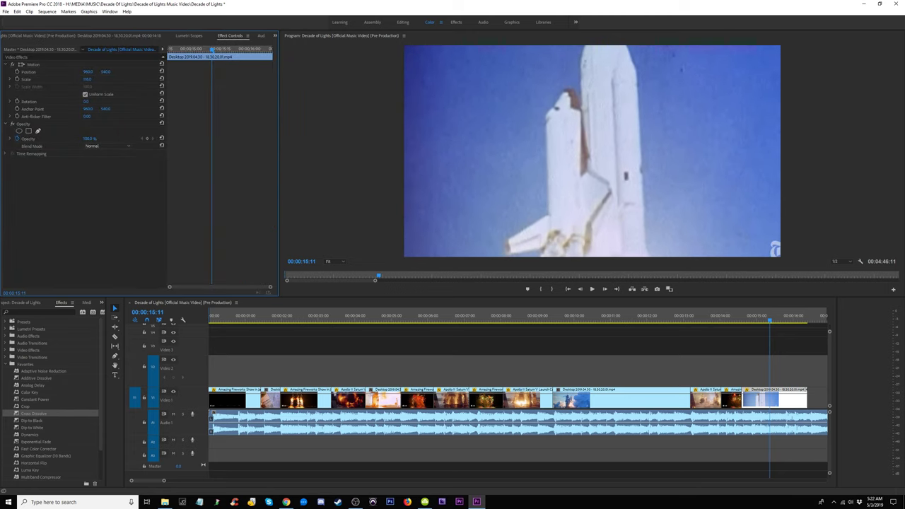
- Shift the 400% shuttle clip's picture right and slightly up, and set its scale to 112
left_click_drag(89, 79, 106, 72)
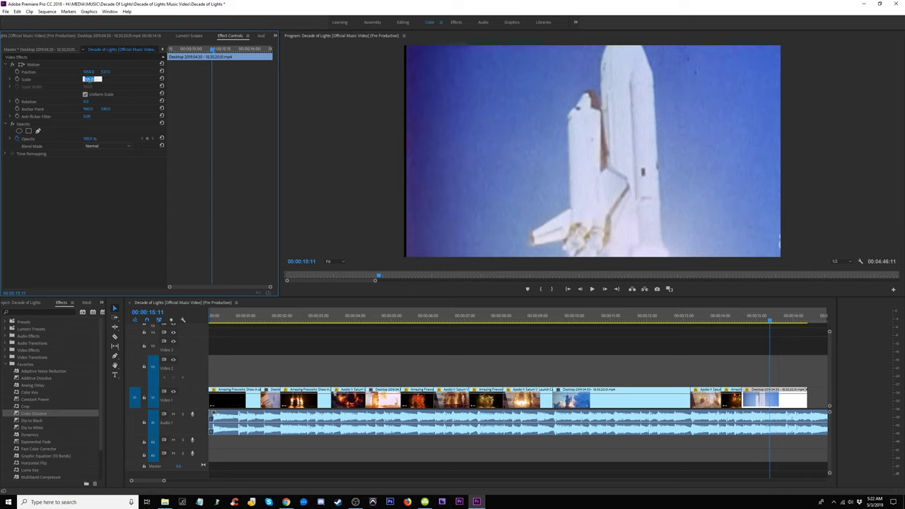
type("112")
key("Return")
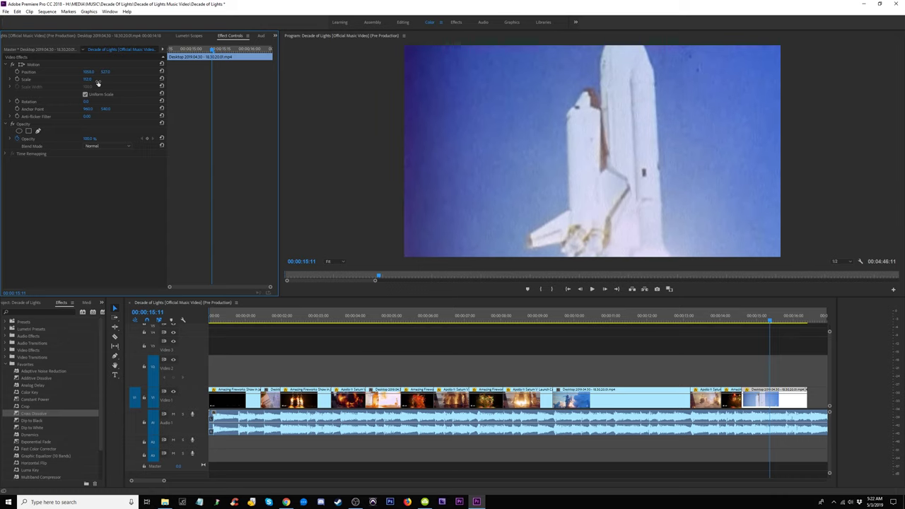
- Play the shuttle clip, try a longer end, and trim it back to about 00:00:16:13 to exclude the video player's progress bar
key("space")
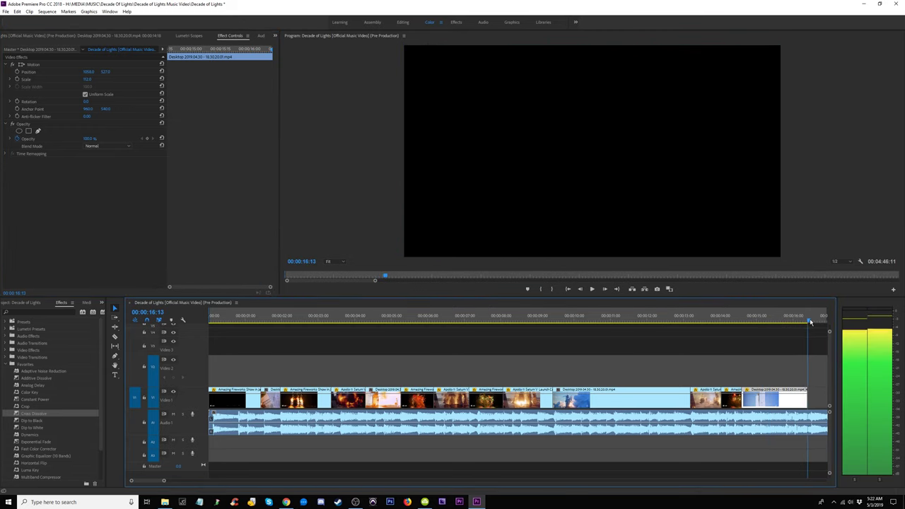
left_click(771, 323)
scroll(624, 353, "down", 3)
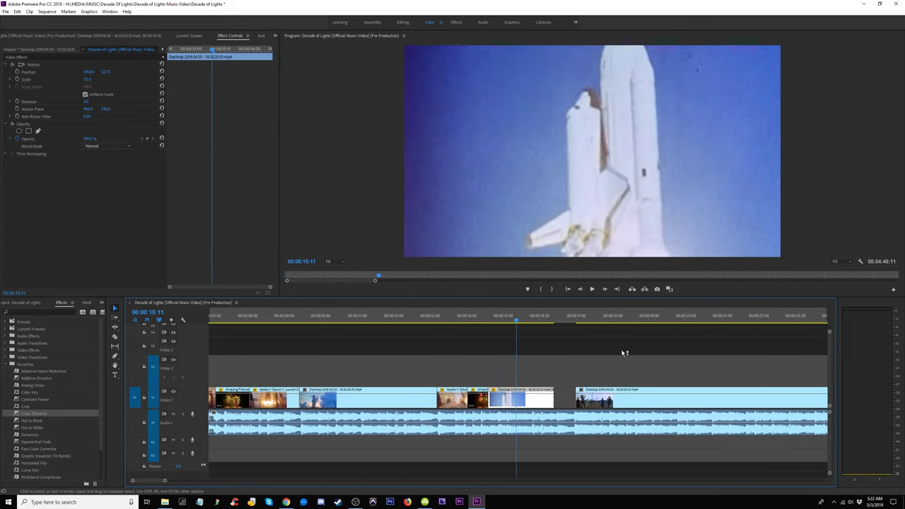
left_click(561, 400)
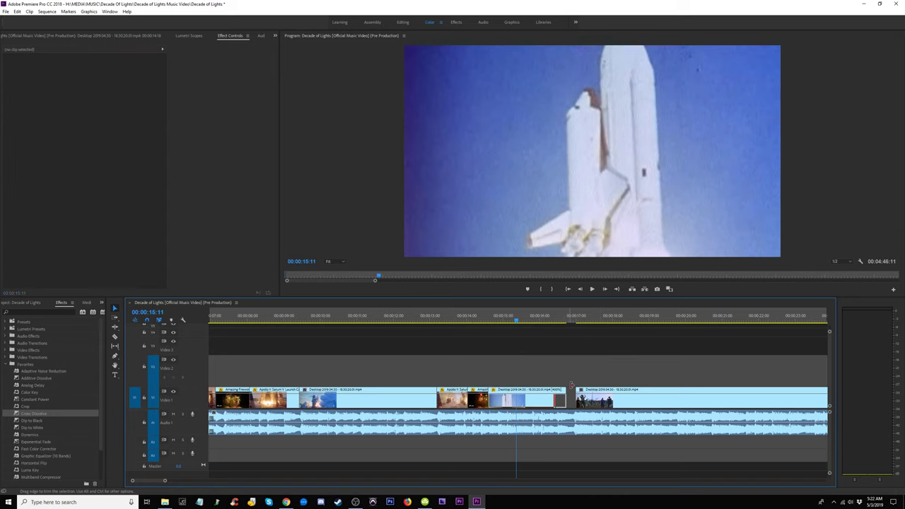
key("space")
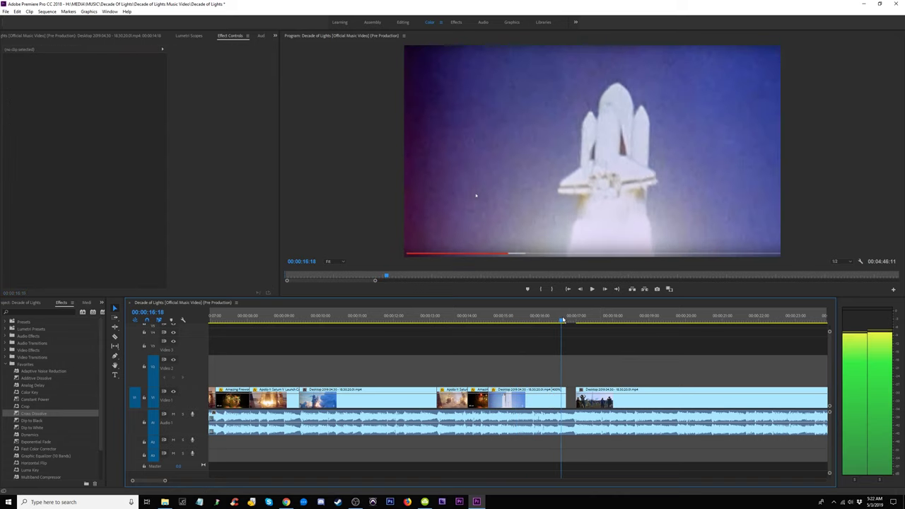
left_click(556, 320)
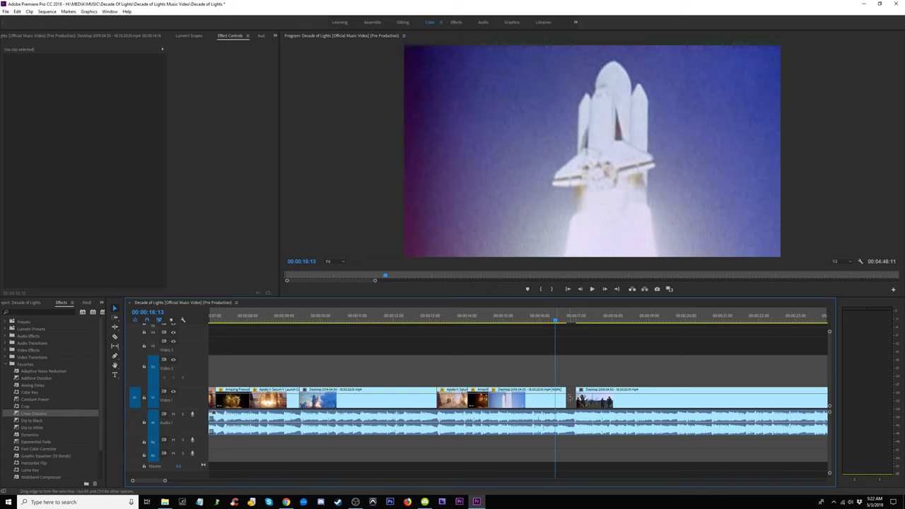
left_click_drag(566, 398, 555, 400)
- Move the shuttle clip up against the crowd clip and extend the preceding fireworks clip to fill the gap before it
left_click_drag(556, 321, 489, 332)
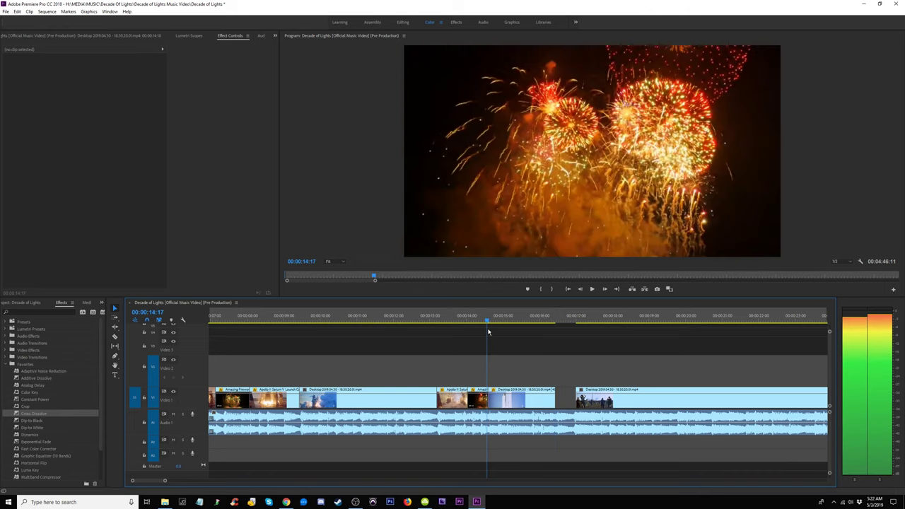
left_click_drag(522, 402, 543, 402)
key("space")
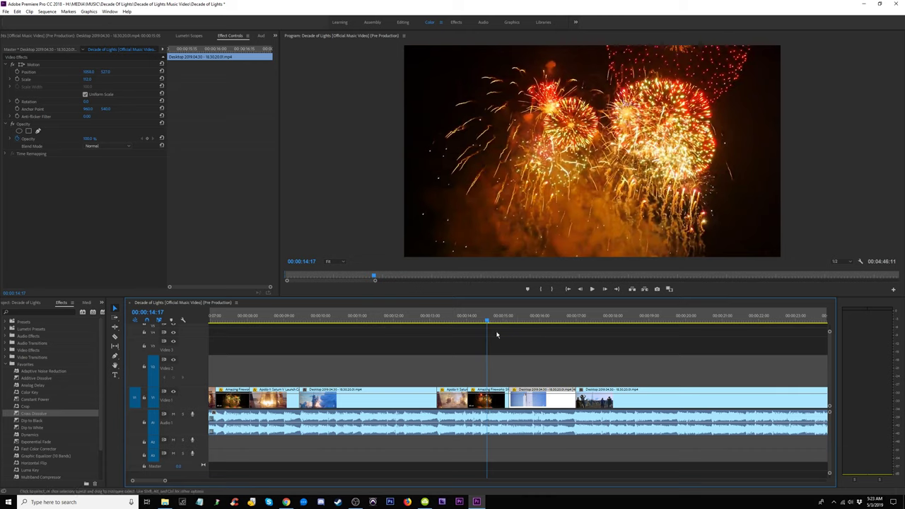
- Play back the Apollo, fireworks and shuttle cuts repeatedly from about 14 seconds to check their timing against the music
left_click(461, 320)
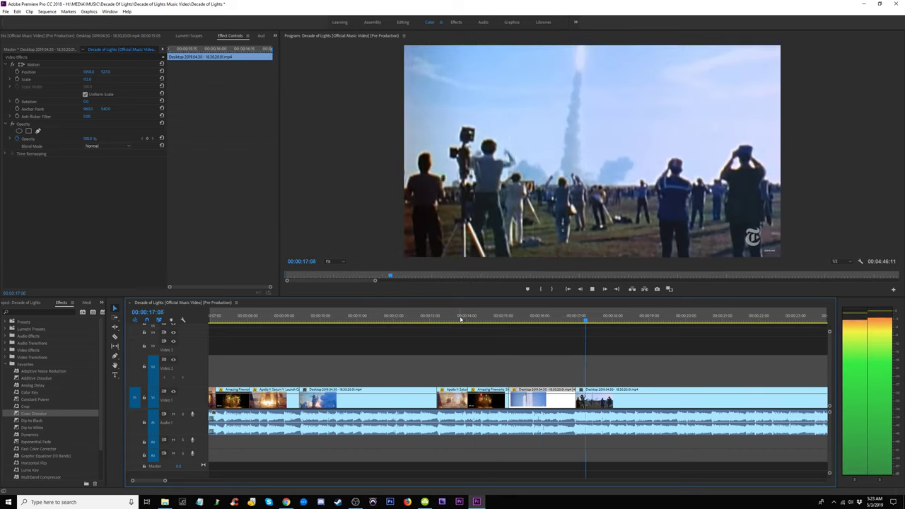
left_click(460, 311)
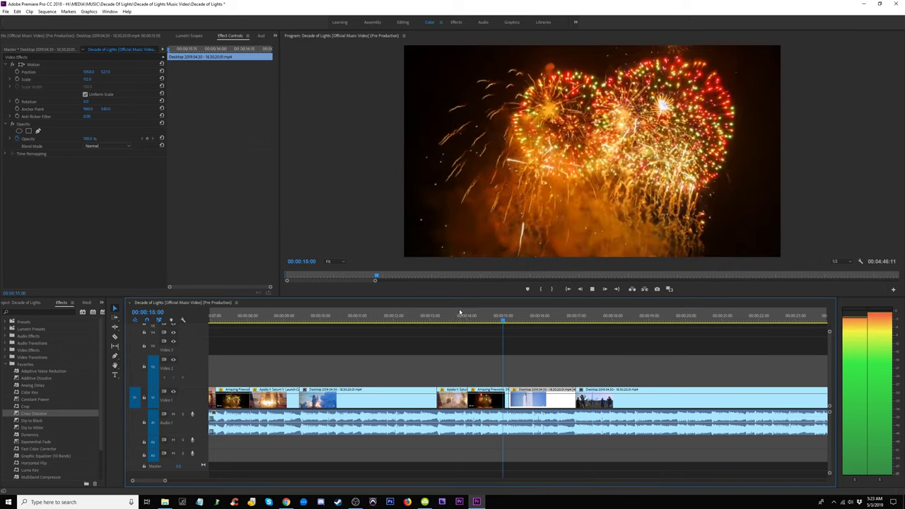
left_click_drag(459, 311, 478, 320)
key("space")
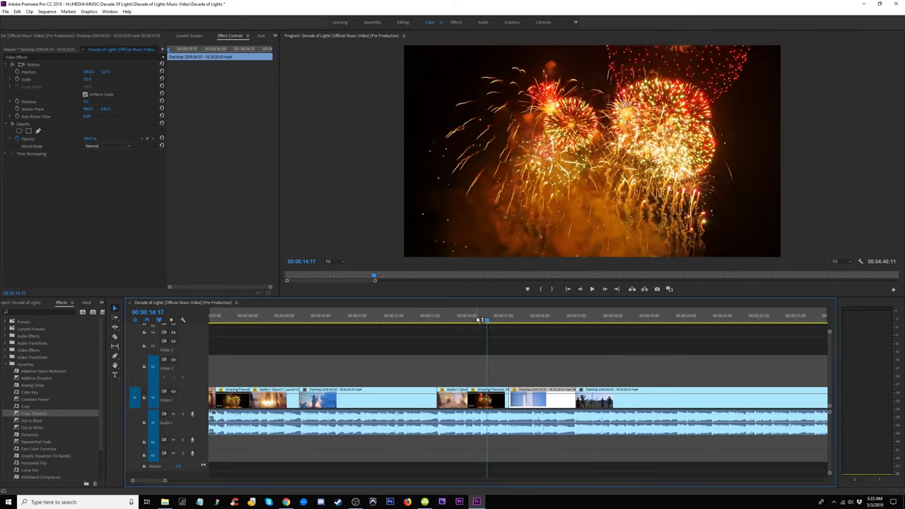
key("space")
key("space")
key("space")
key("space")
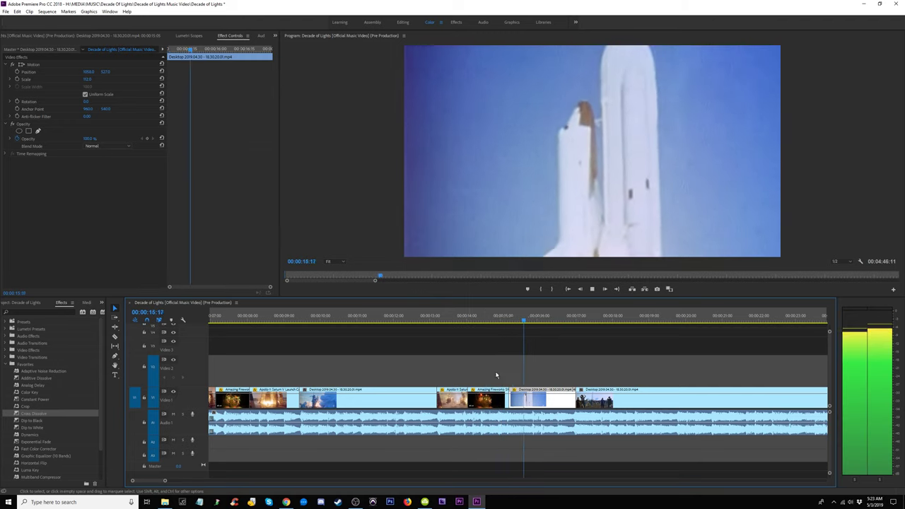
- Move the fireworks clip up to Video 2, extend its end to about 21 seconds and play through the added footage
left_click_drag(493, 409, 489, 382)
left_click(511, 318)
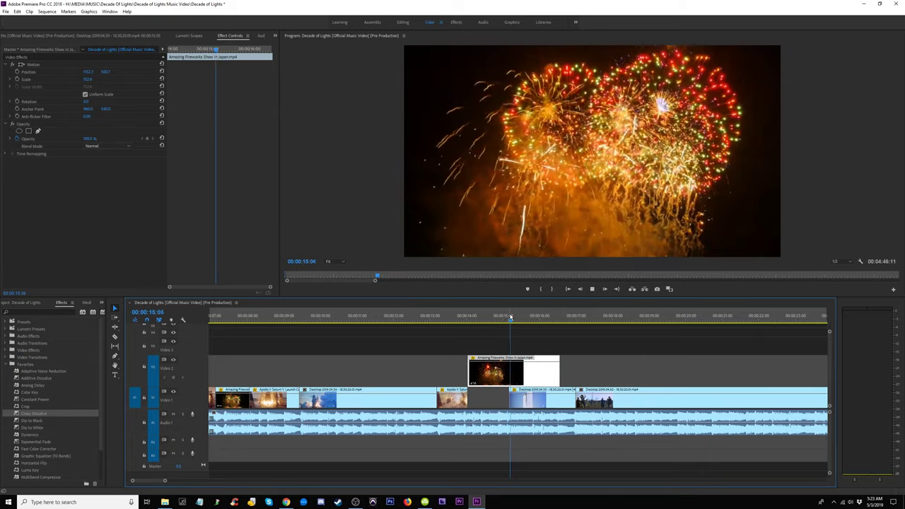
key("space")
key("space")
left_click_drag(560, 360, 730, 359)
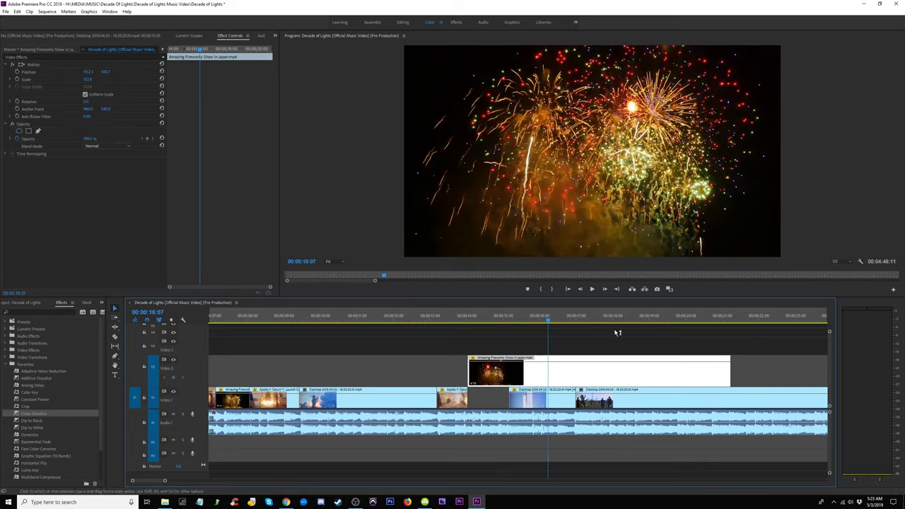
key("space")
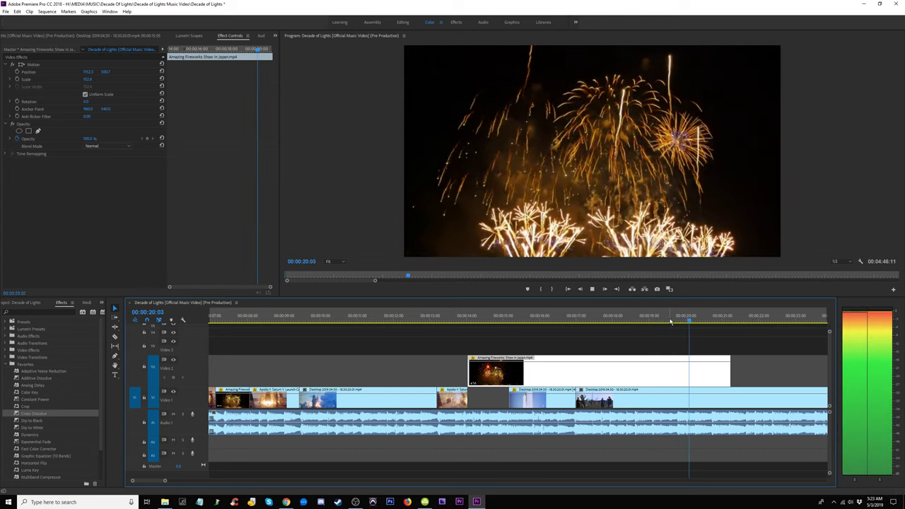
key("space")
- Review the timeline from about 8 to 14 seconds to compare the earlier fireworks and launch clips with the Video 2 fireworks
left_click(263, 342)
left_click(266, 318)
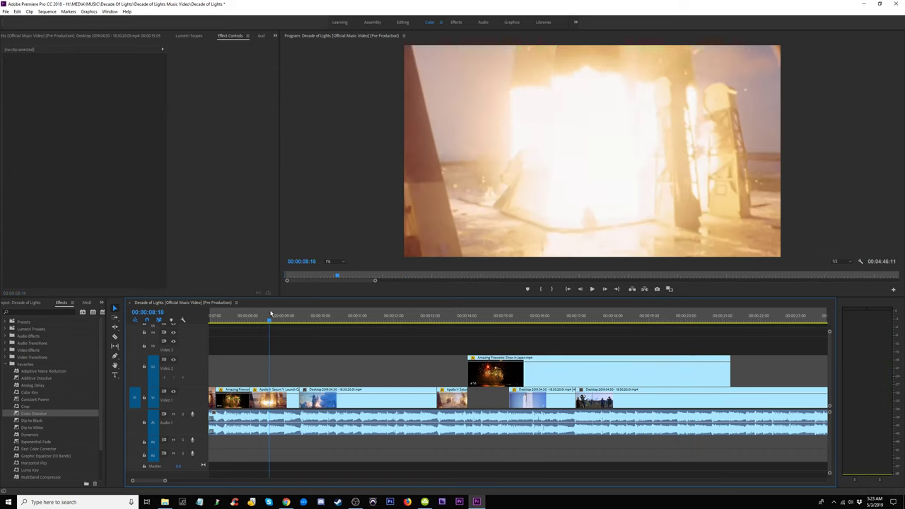
key("space")
left_click_drag(300, 325, 482, 328)
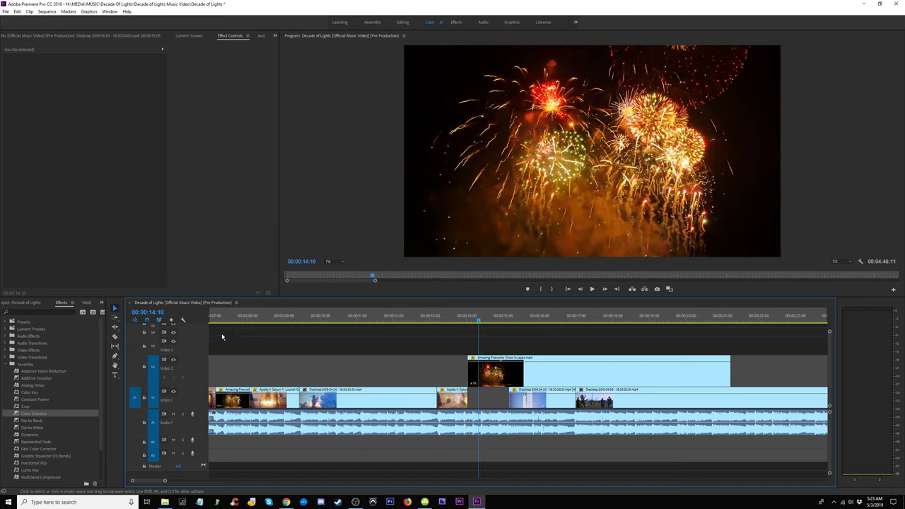
left_click_drag(249, 320, 478, 327)
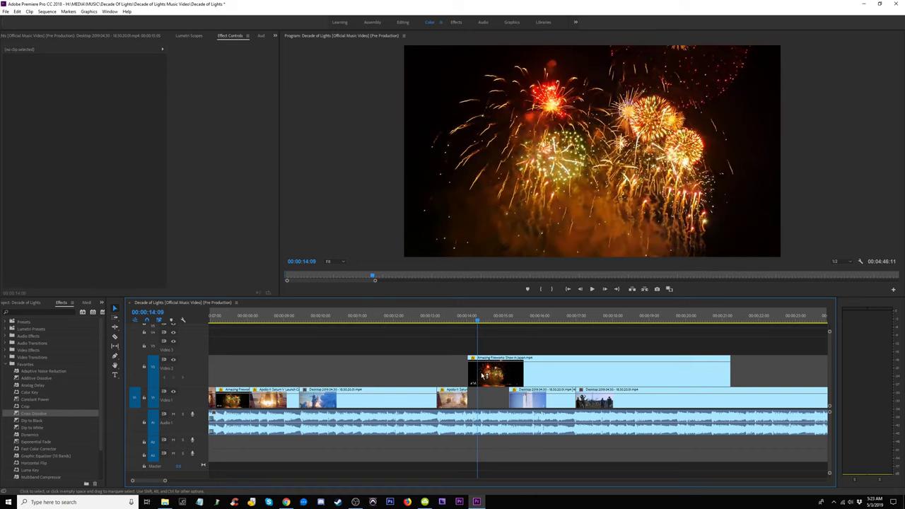
- Trim the Video 2 fireworks clip's start, align it with the Apollo clip's end, and shorten its end to just past the shuttle clip's start
left_click_drag(473, 369, 244, 382)
key("space")
scroll(227, 331, "up", 3)
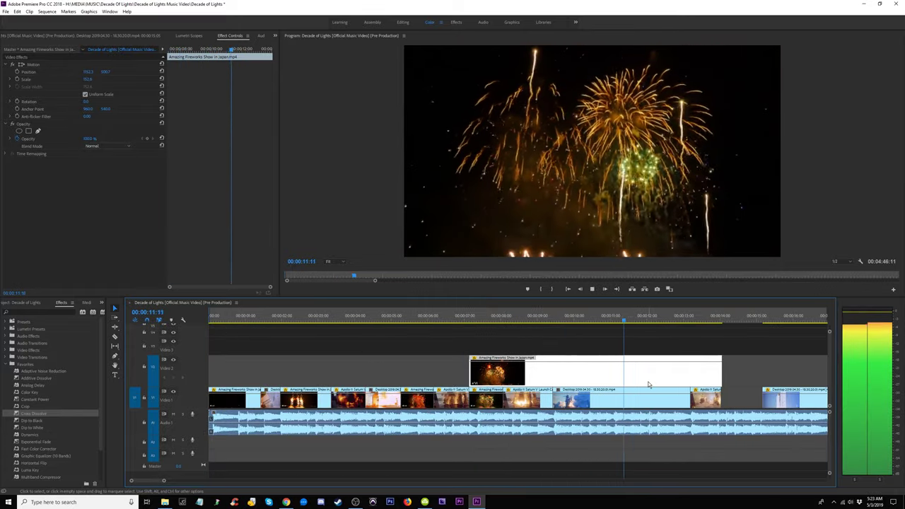
left_click_drag(720, 376, 748, 378)
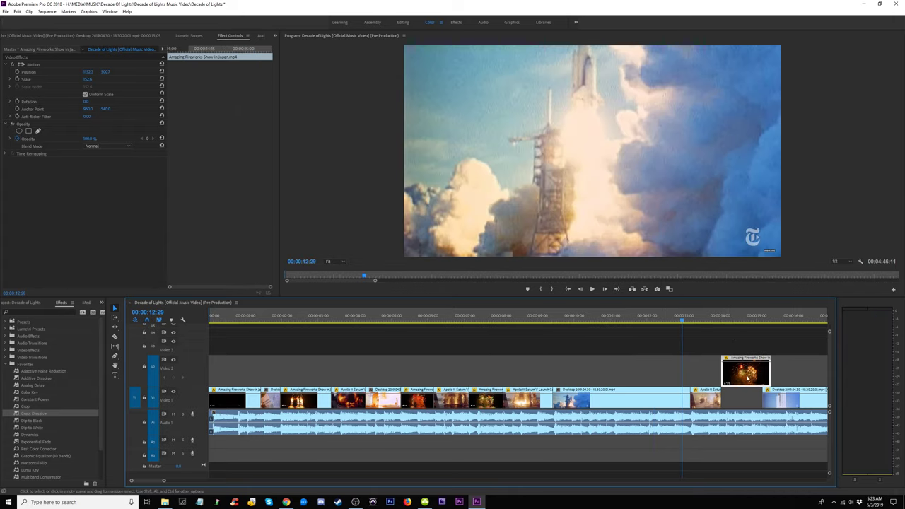
key("space")
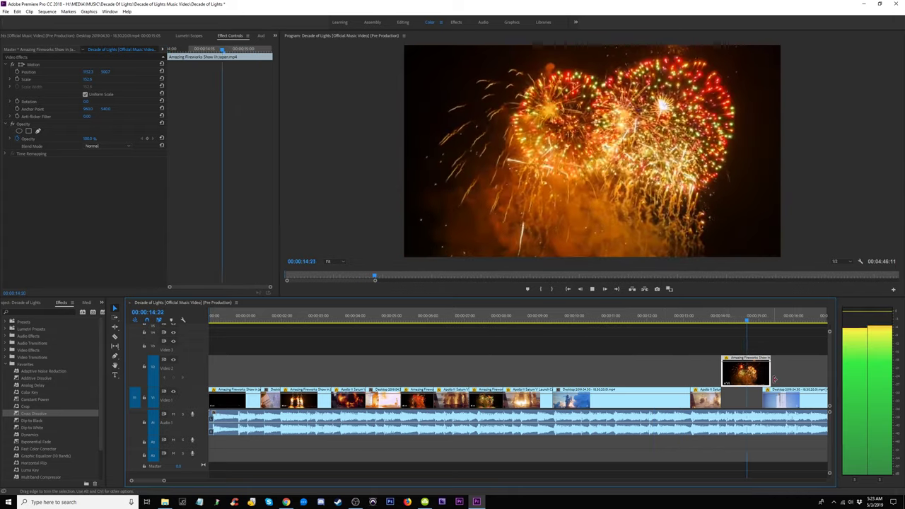
key("space")
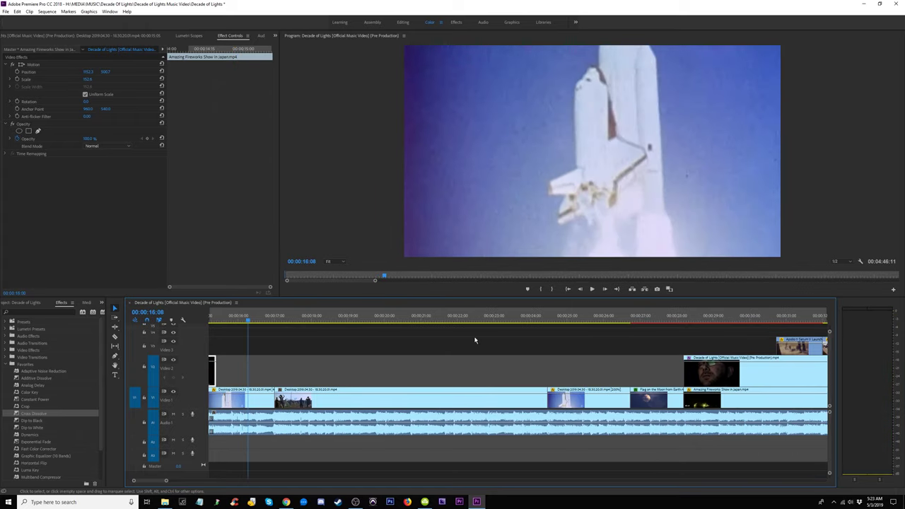
- Play back the fireworks-to-shuttle cut up close and trim the Video 2 fireworks clip's end to about 00:00:15:08
key("minus")
left_click(328, 318)
key("equal")
key("equal")
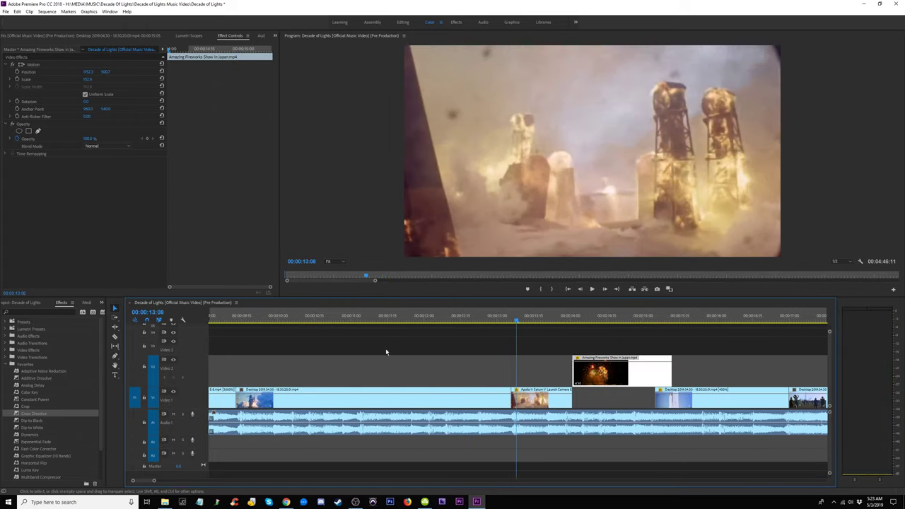
key("space")
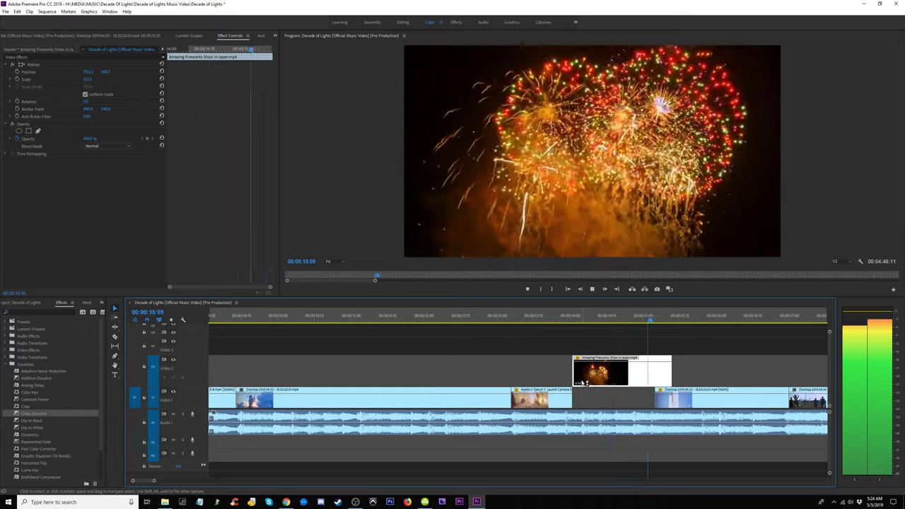
left_click(485, 316)
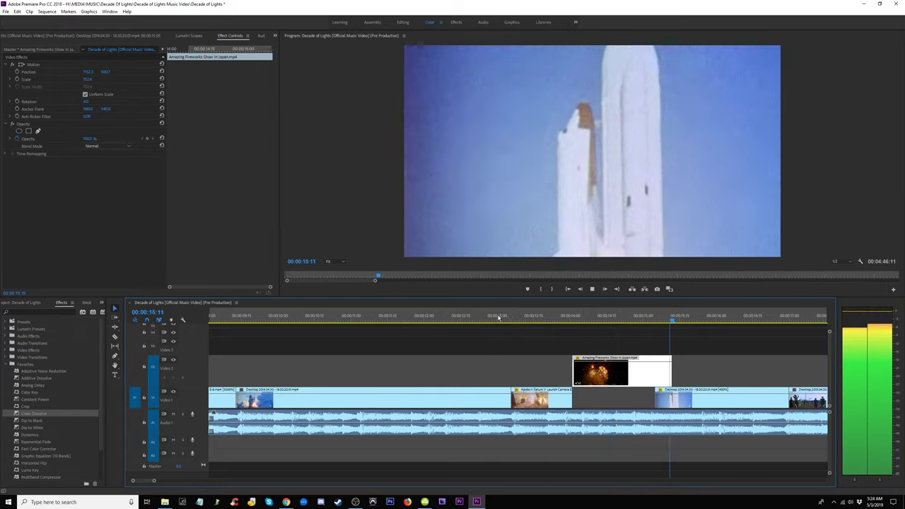
key("space")
left_click_drag(676, 377, 669, 376)
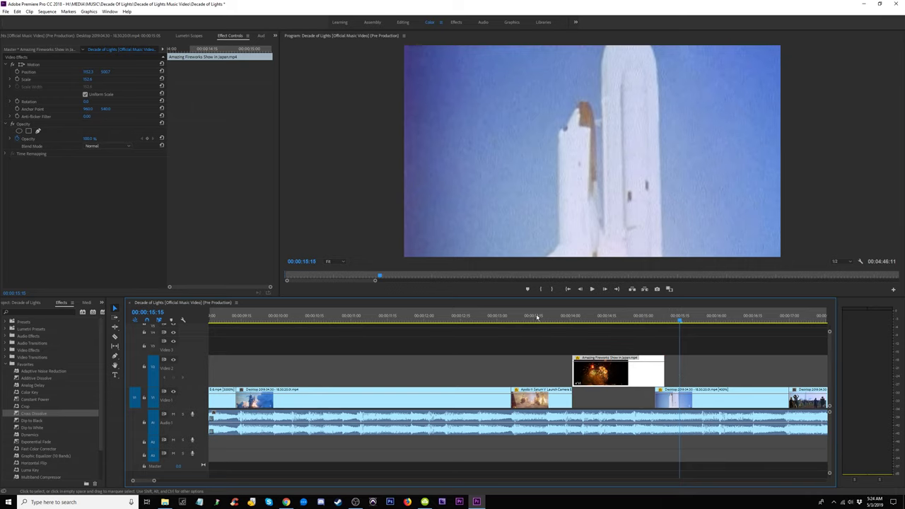
left_click(530, 317)
key("space")
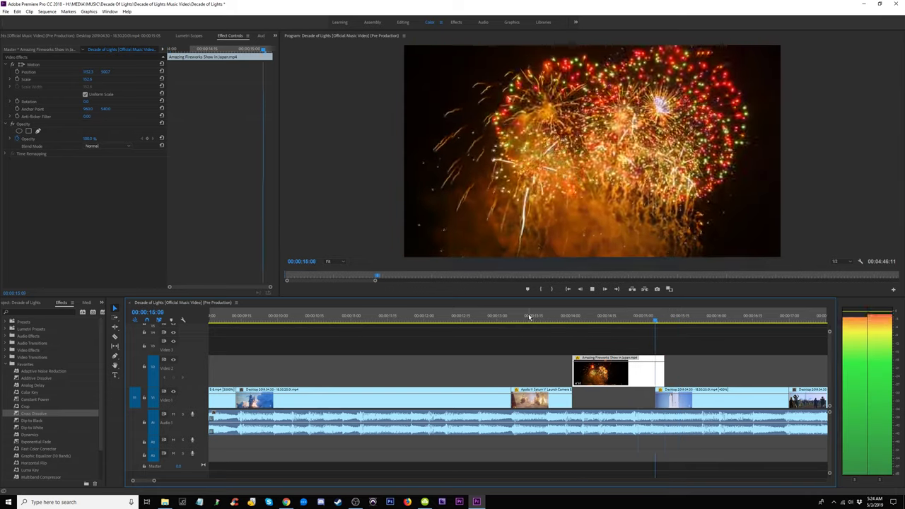
- Trim the Video 2 fireworks clip's end back to the shuttle clip's start and replay the cut
key("space")
left_click_drag(673, 386, 664, 386)
left_click(560, 317)
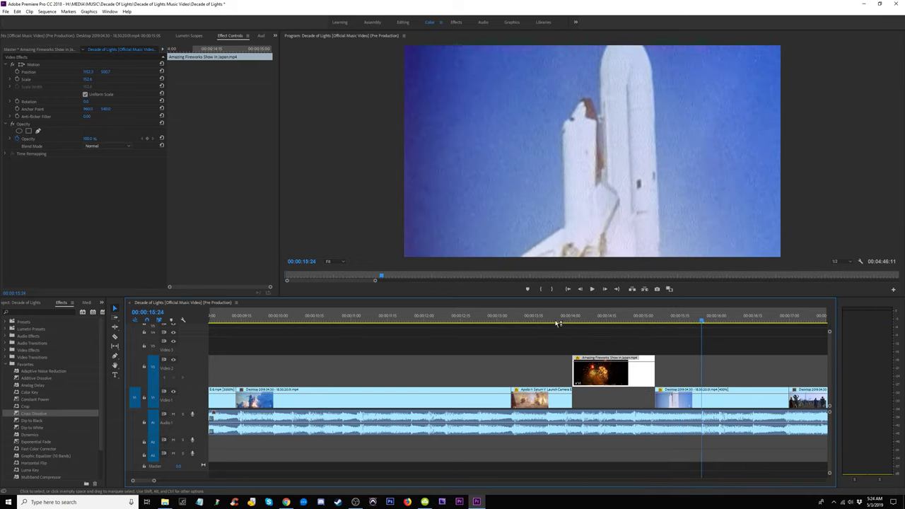
key("space")
key("space")
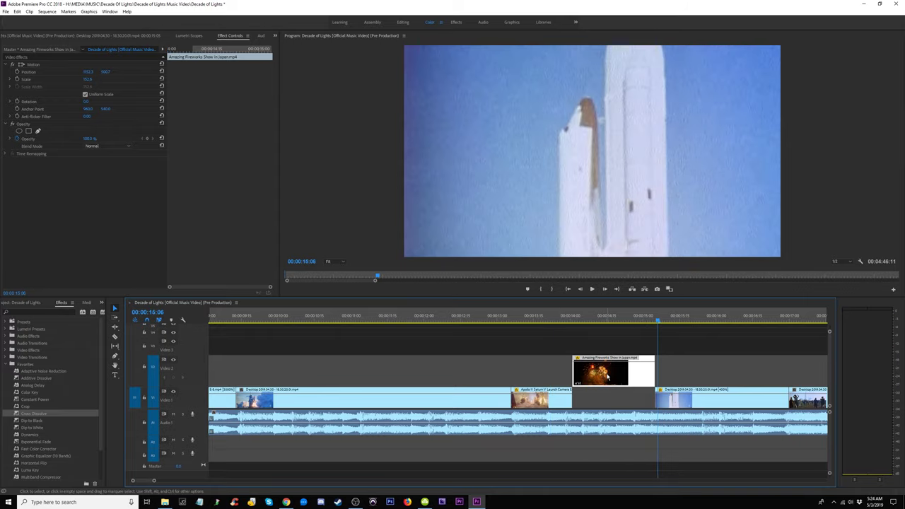
- Try extending the Video 2 fireworks clip by 12 earlier frames to a 00:00:01:16 duration, starting at the Apollo clip's end, and play it
left_click_drag(606, 375, 573, 368)
left_click(568, 317)
key("space")
key("space")
key("space")
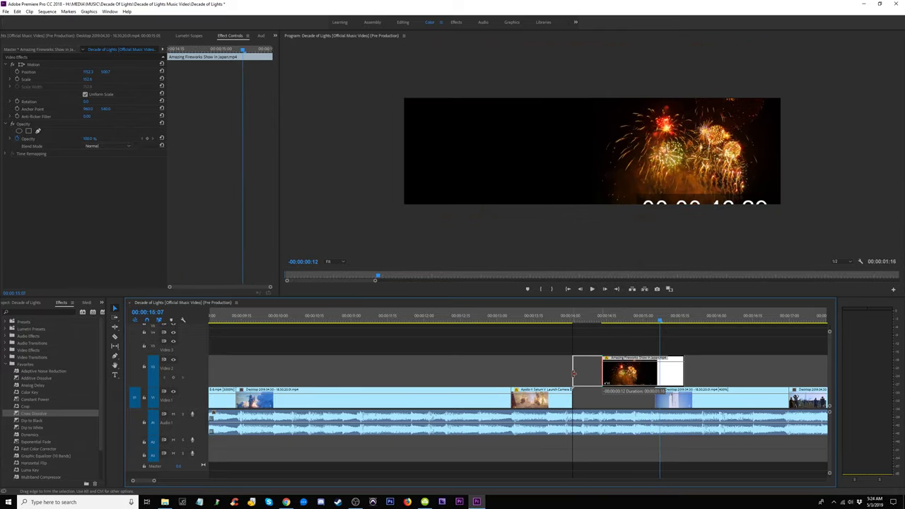
left_click(548, 316)
key("space")
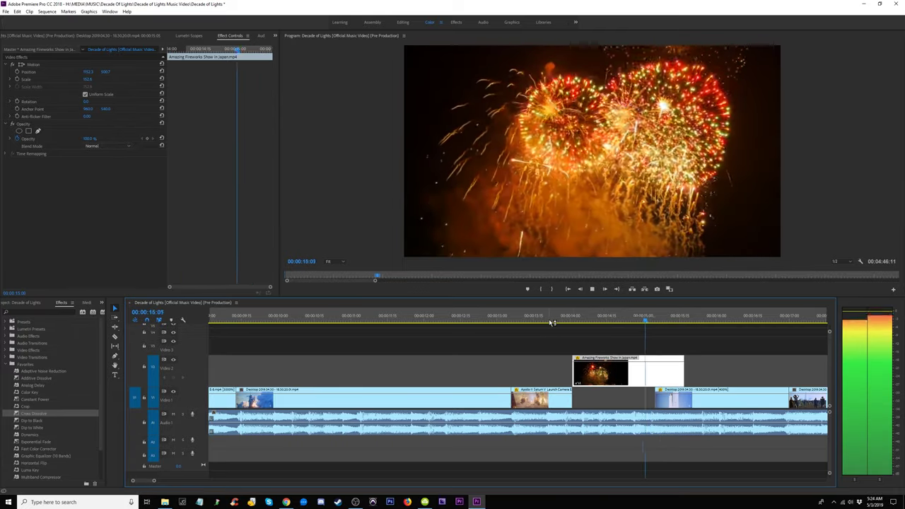
left_click(551, 323)
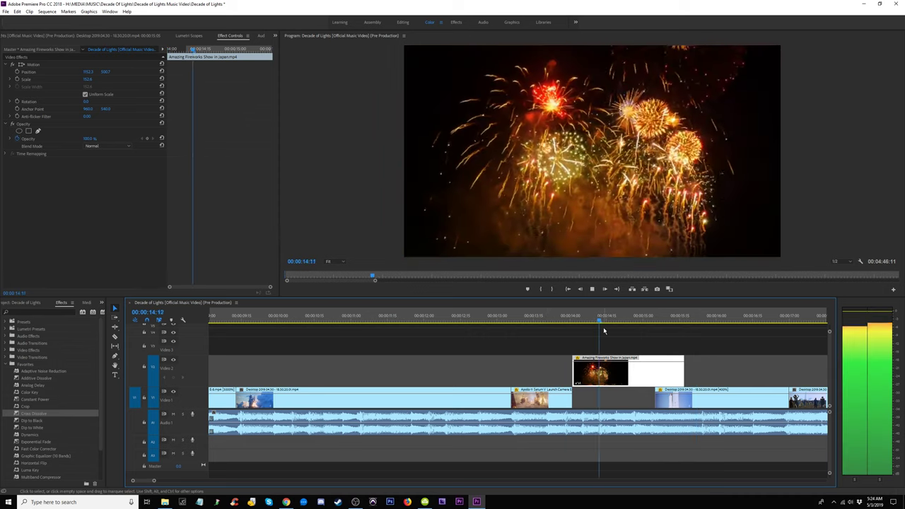
key("space")
key("space")
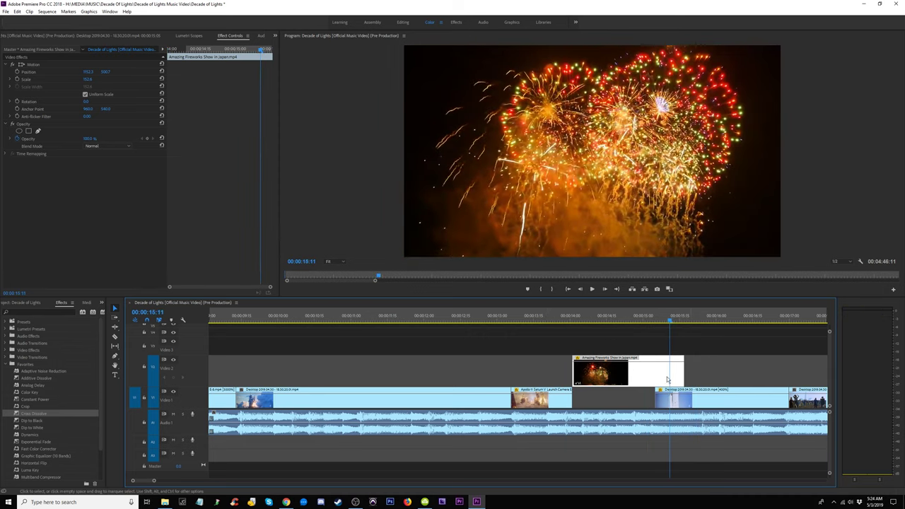
- Refit the Video 2 fireworks clip exactly between the Apollo clip's end and the shuttle clip's start, and play through both cuts
left_click_drag(613, 378, 578, 375)
left_click(555, 316)
key("space")
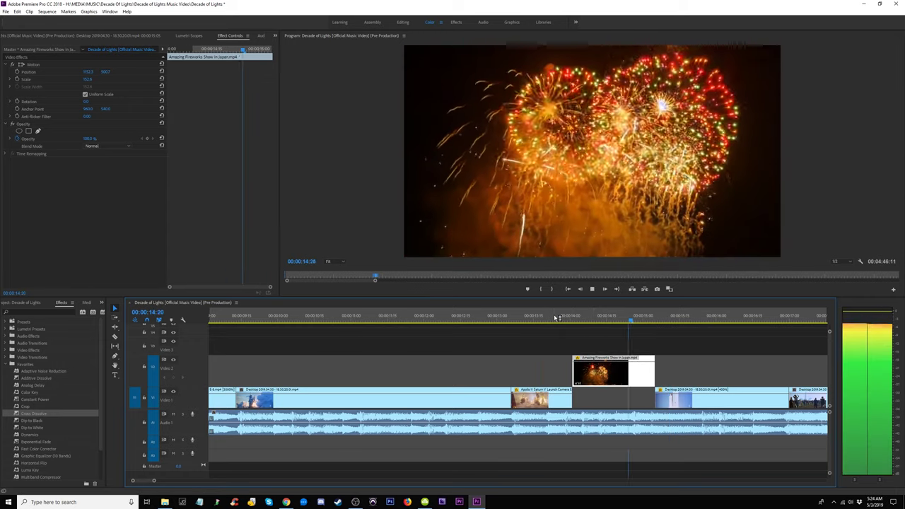
left_click(493, 317)
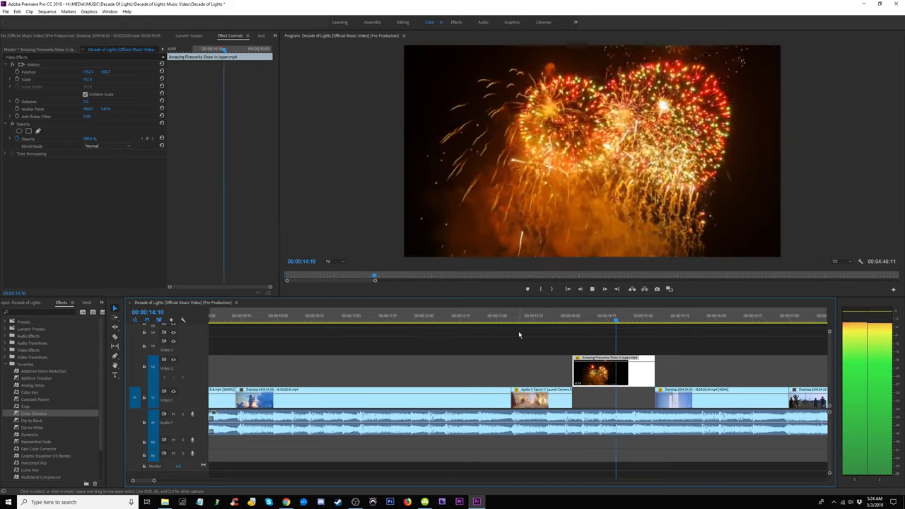
left_click(593, 320)
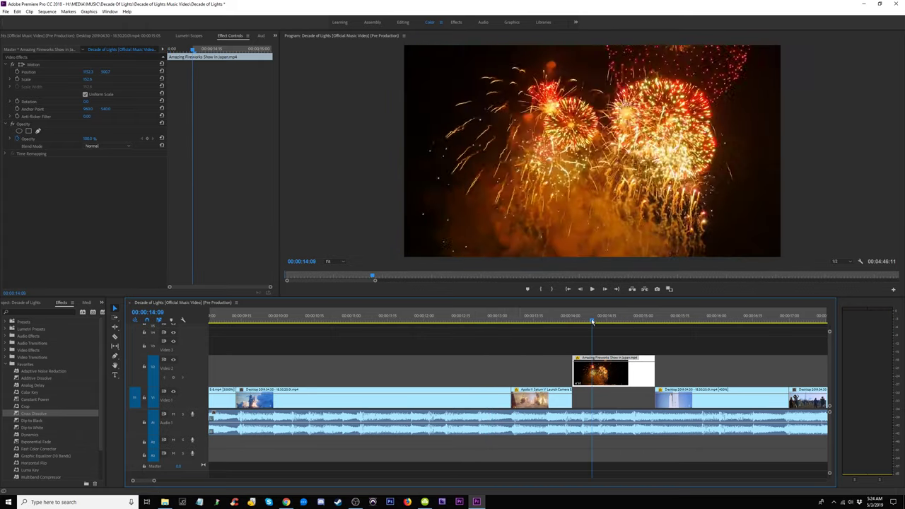
key("space")
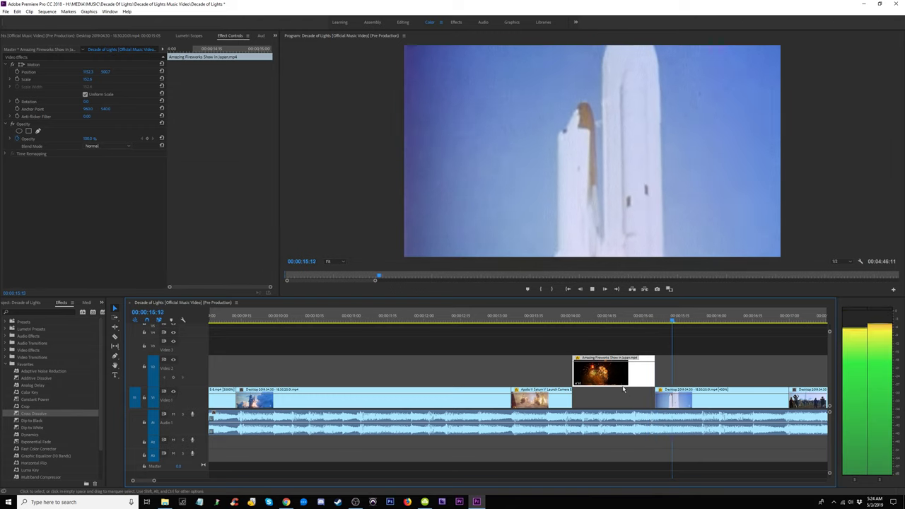
- Move the fireworks clip down into the Video 1 gap between the Apollo and shuttle clips and play it back
left_click_drag(623, 388, 623, 398)
left_click(488, 320)
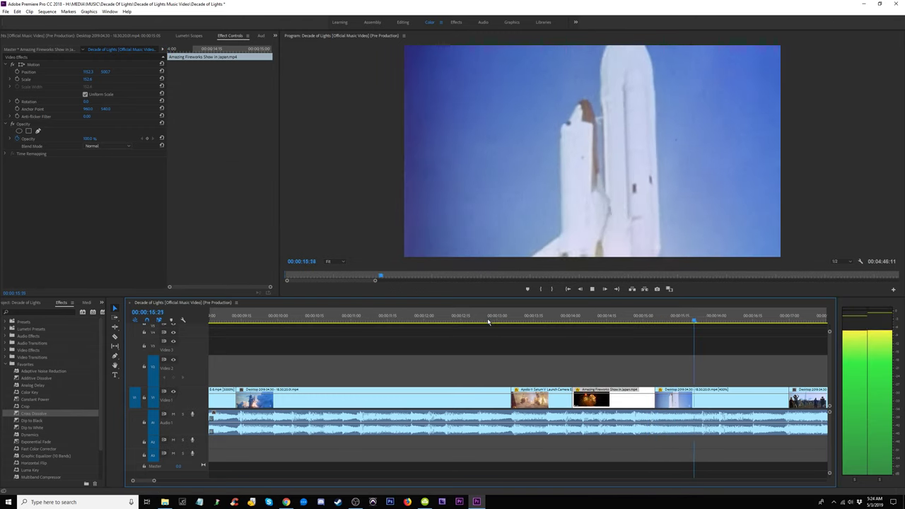
left_click(589, 321)
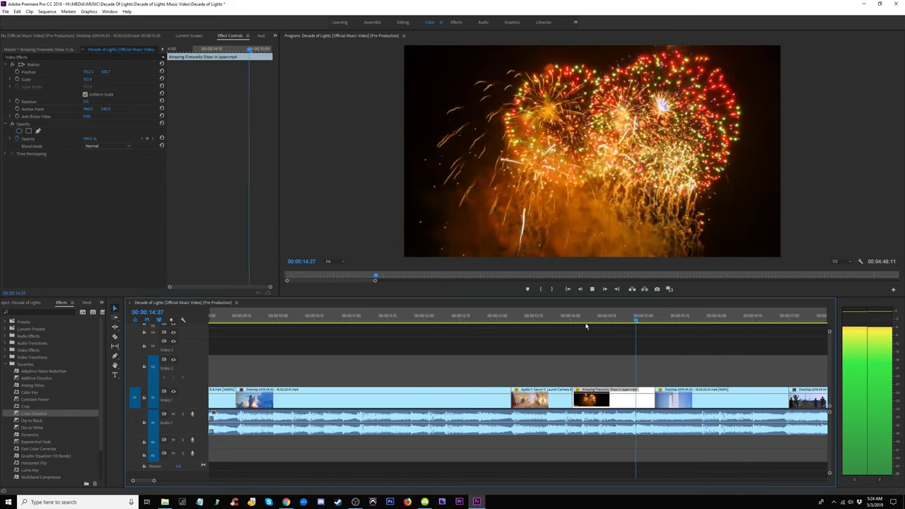
- Shift the Video 1 fireworks clip slightly earlier over the Apollo clip's end and extend the shuttle clip's start to meet it at 00:00:15:02
key("space")
key("Right")
key("Right")
key("Right")
key("Right")
left_click(650, 321)
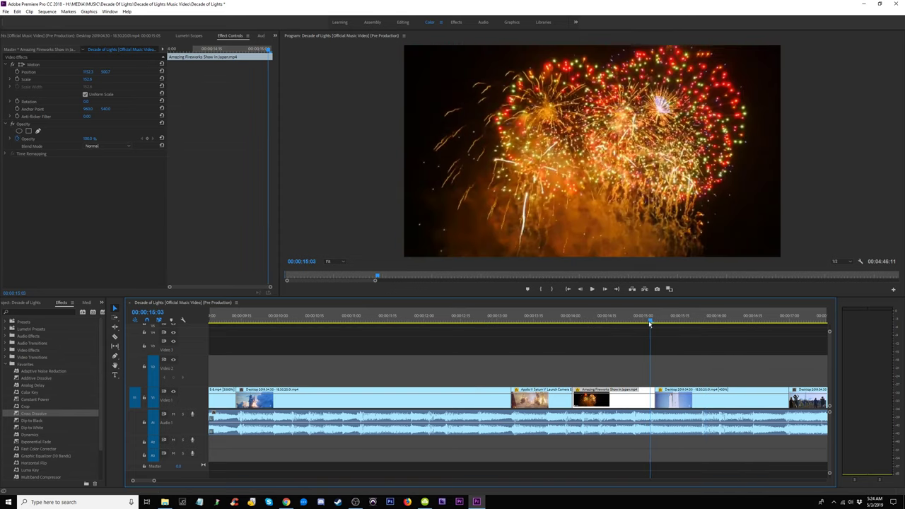
left_click_drag(653, 400, 628, 403)
key("space")
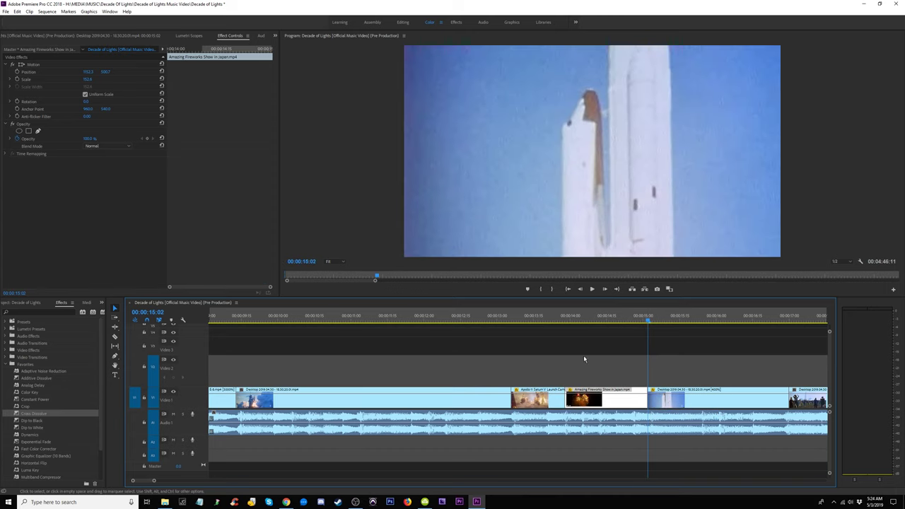
- Play back the revised fireworks and shuttle cuts, continuing full-screen through the dancing footage at about 35 seconds
left_click(499, 320)
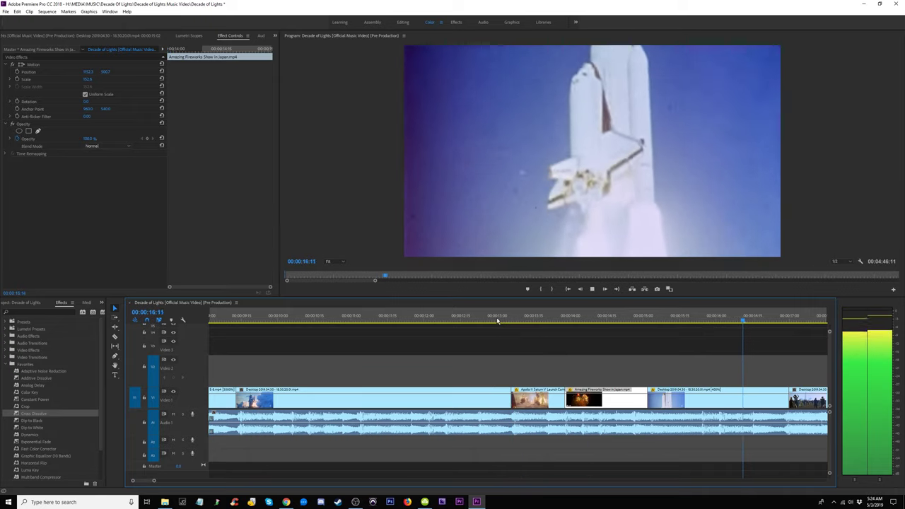
key("minus")
key("minus")
key("minus")
key("minus")
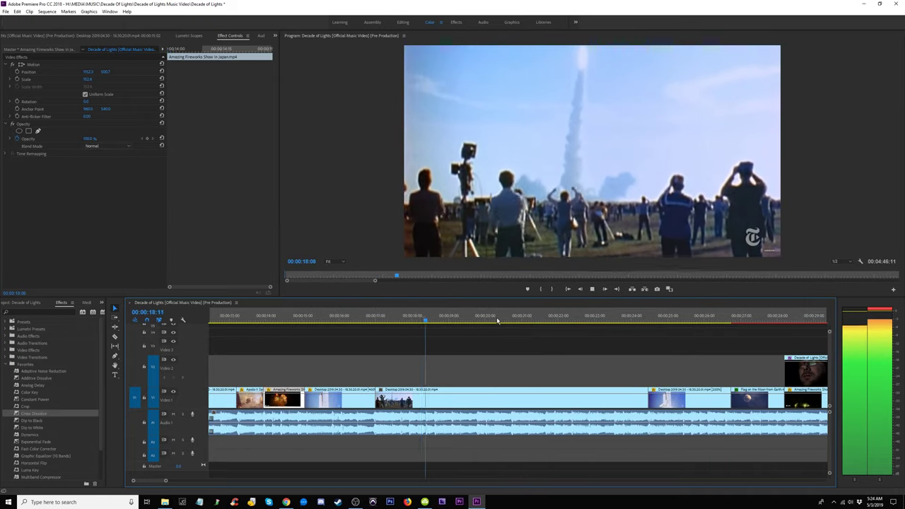
key("space")
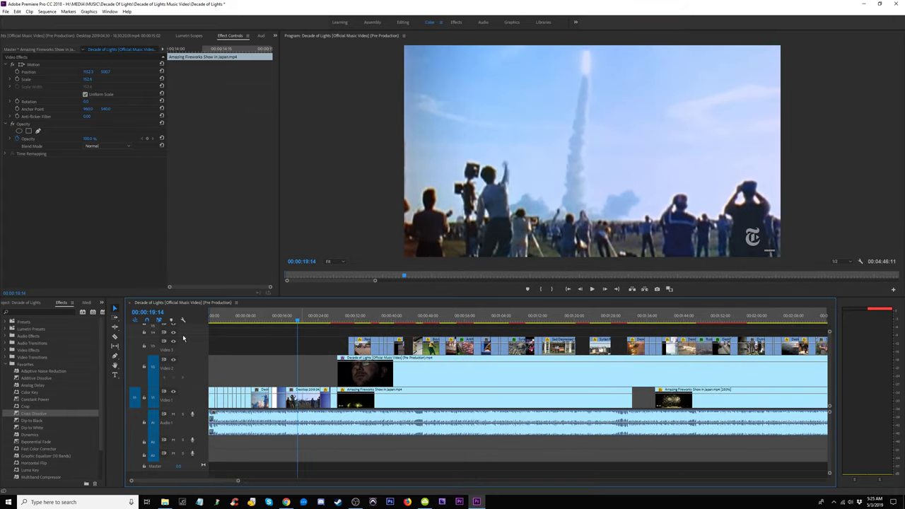
key("ctrl+grave")
key("space")
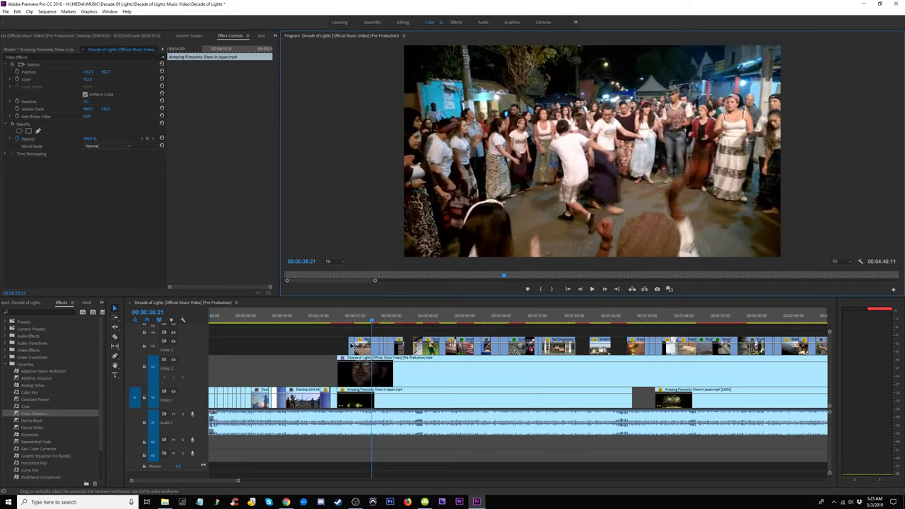
- Replay the Video 3 clips from about 31 seconds and trim the first dancing clip's start to 00:00:33:12
left_click(351, 322)
key("=")
key("=")
key("=")
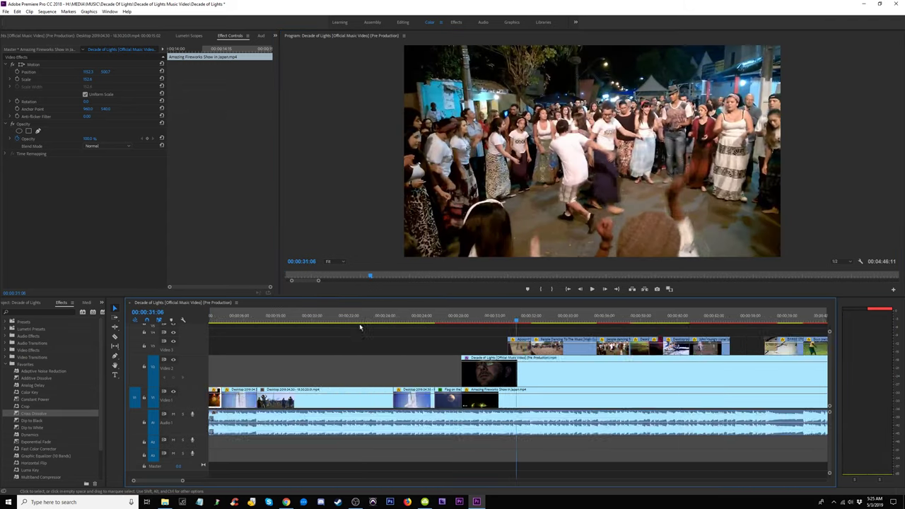
key("space")
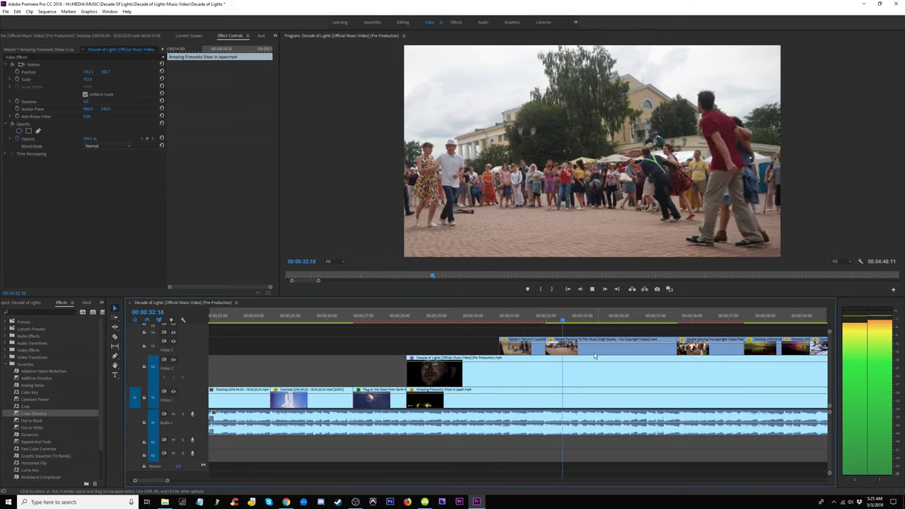
key("space")
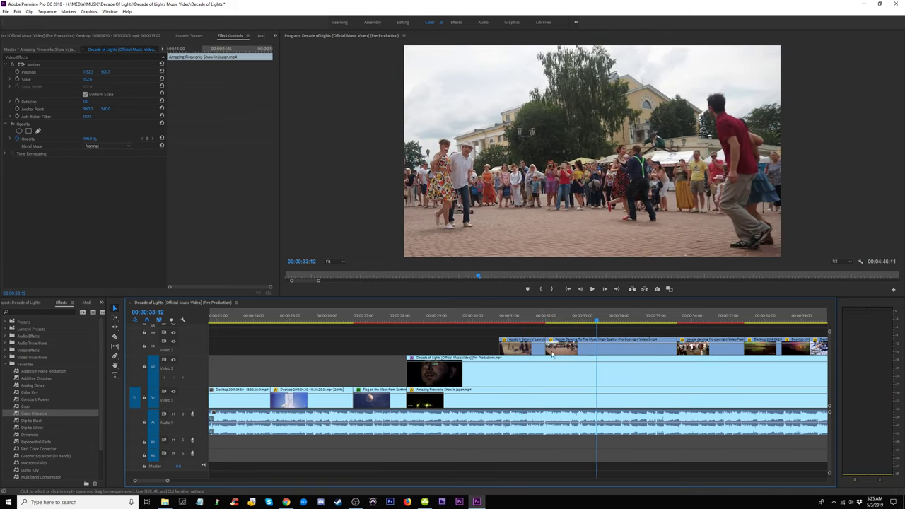
left_click_drag(546, 348, 596, 348)
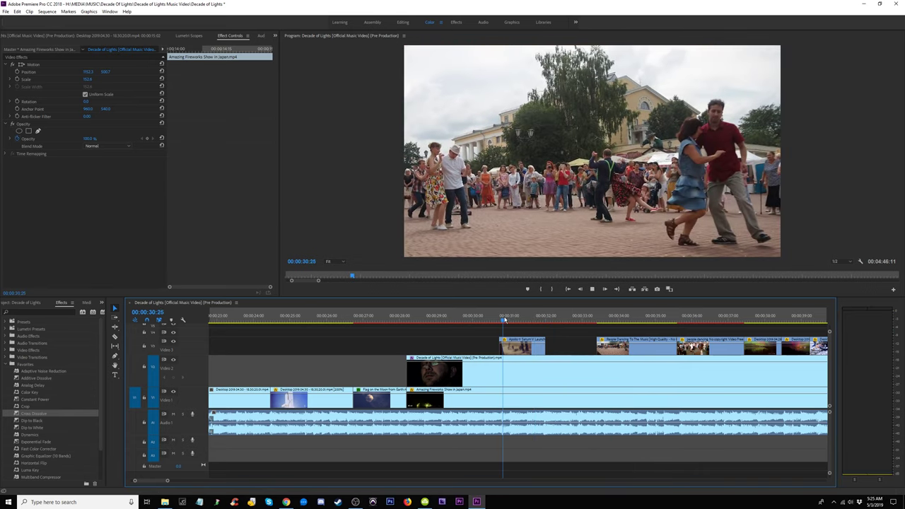
- Play the Video 3 Apollo clip and trim its end to 00:00:31:26
left_click(510, 321)
key("space")
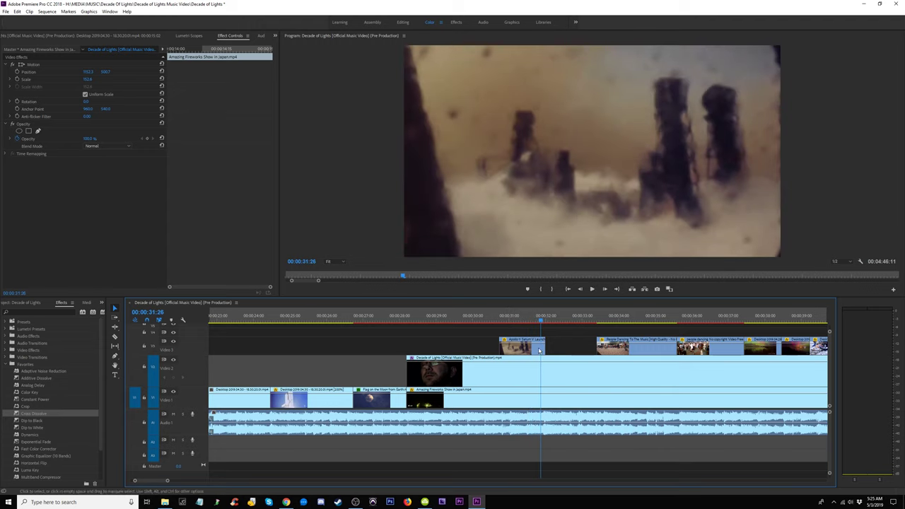
left_click_drag(548, 347, 540, 347)
- Trim the first Video 3 dancing clip's start further to just past 34 seconds and replay the section from about 30 seconds
key("space")
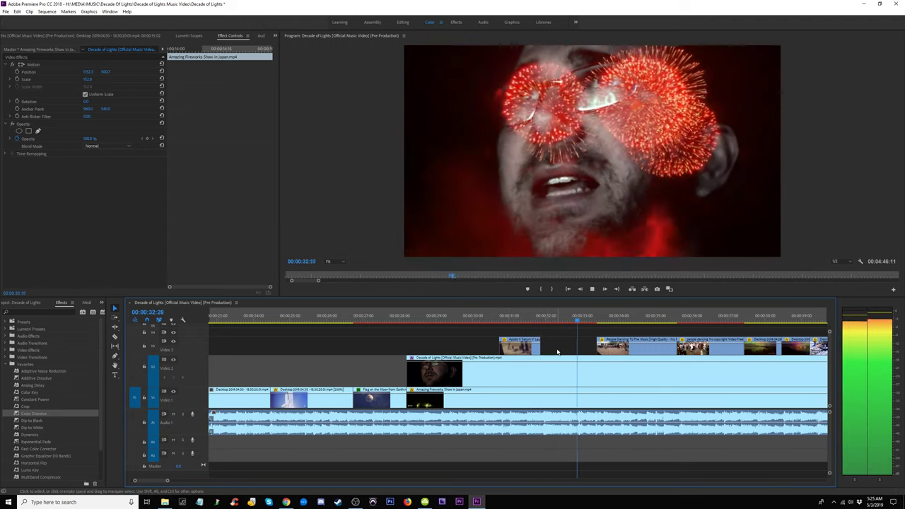
key("space")
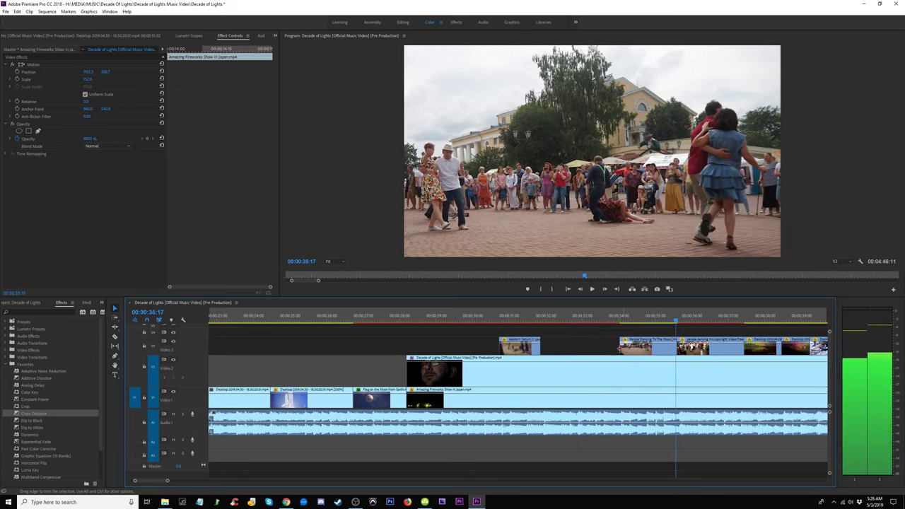
left_click(587, 318)
key("space")
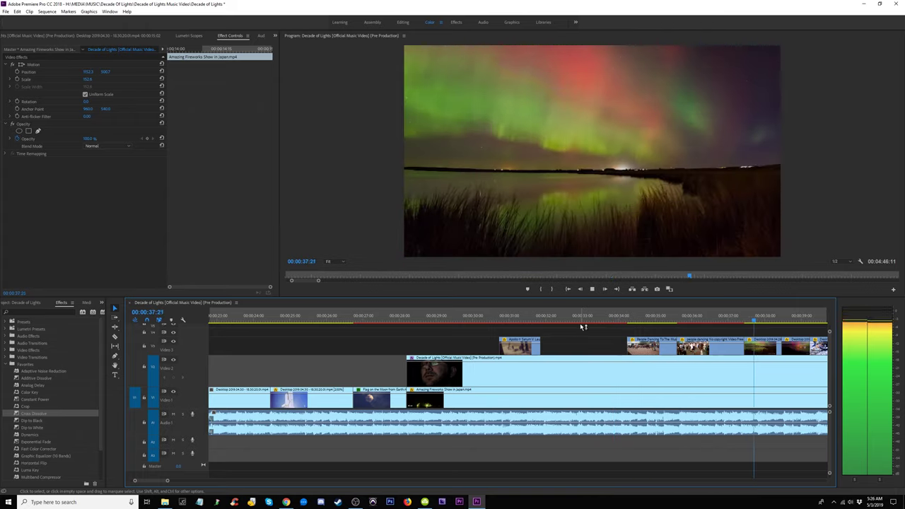
key("space")
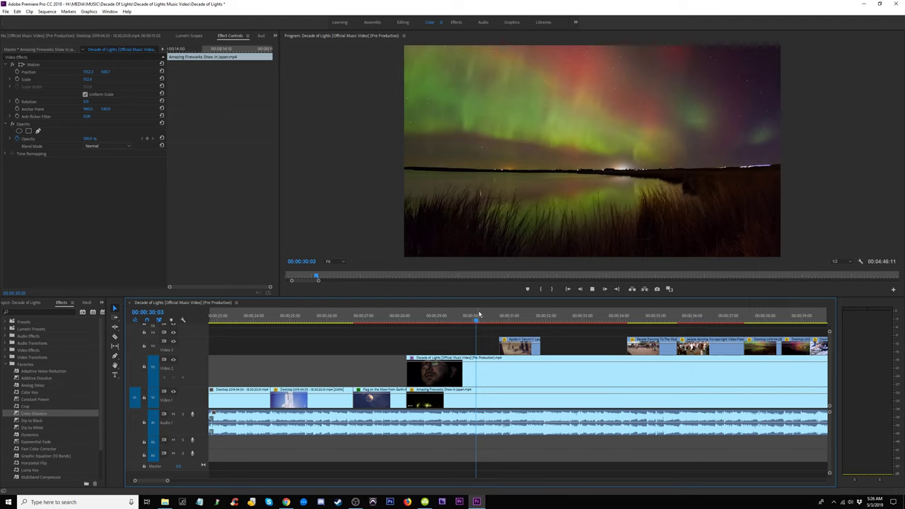
key("space")
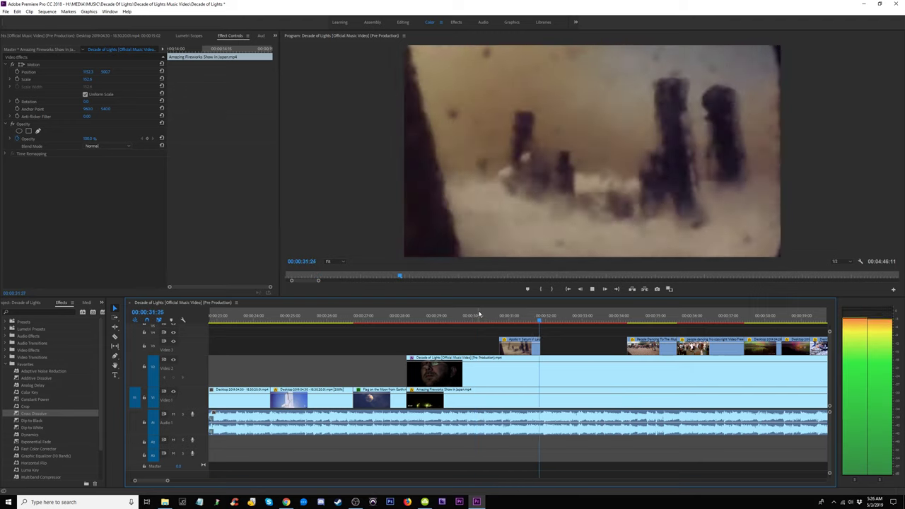
- Review the Video 1 fireworks shot near 14 seconds against the Video 3 Apollo shot near 31 seconds
left_click_drag(399, 321, 351, 326)
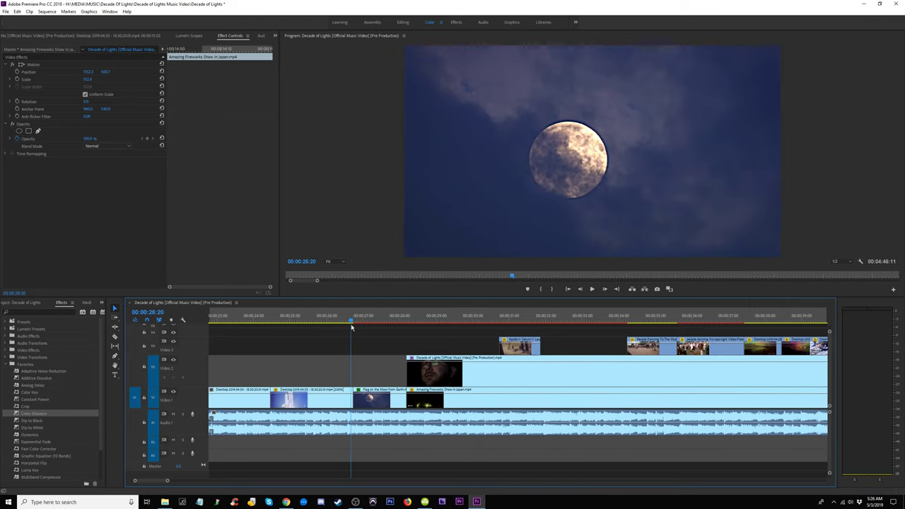
left_click(235, 322)
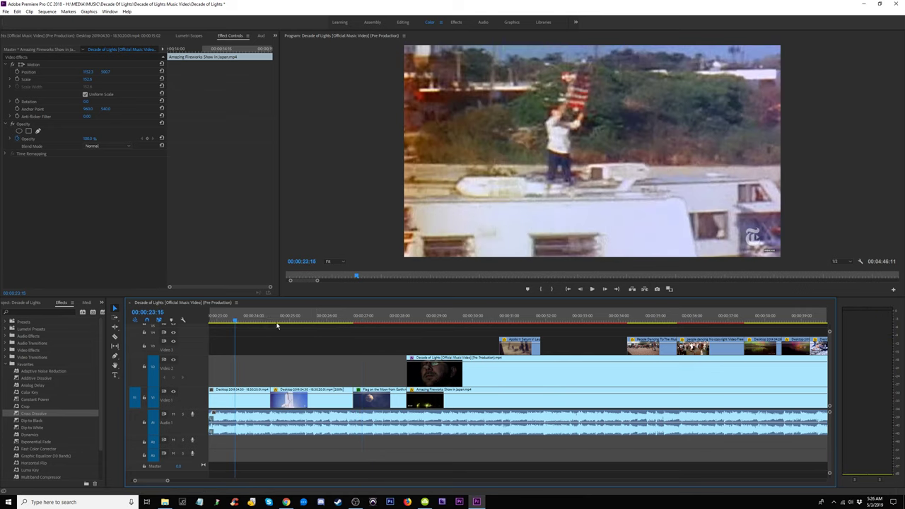
key("minus")
mouse_move(239, 323)
left_mouse_down()
mouse_move(196, 328)
mouse_move(242, 332)
left_mouse_up()
key("space")
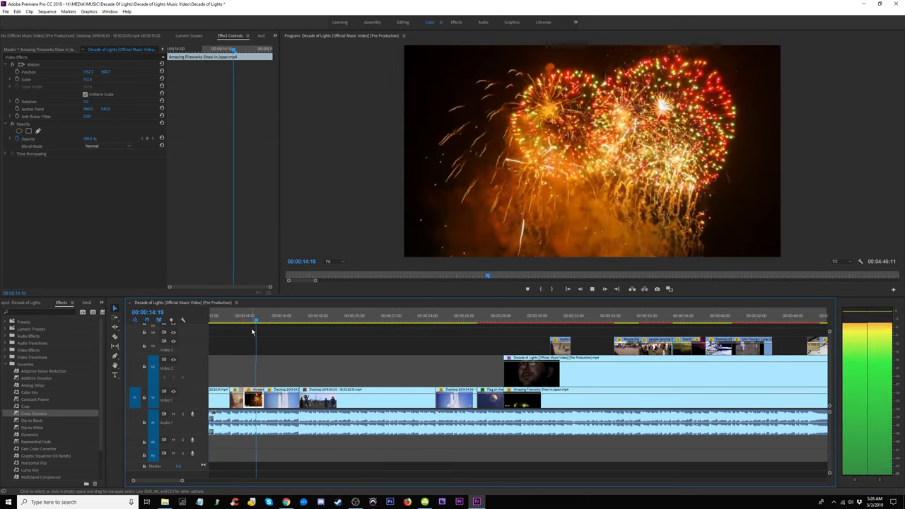
left_click_drag(557, 318, 335, 333)
key("space")
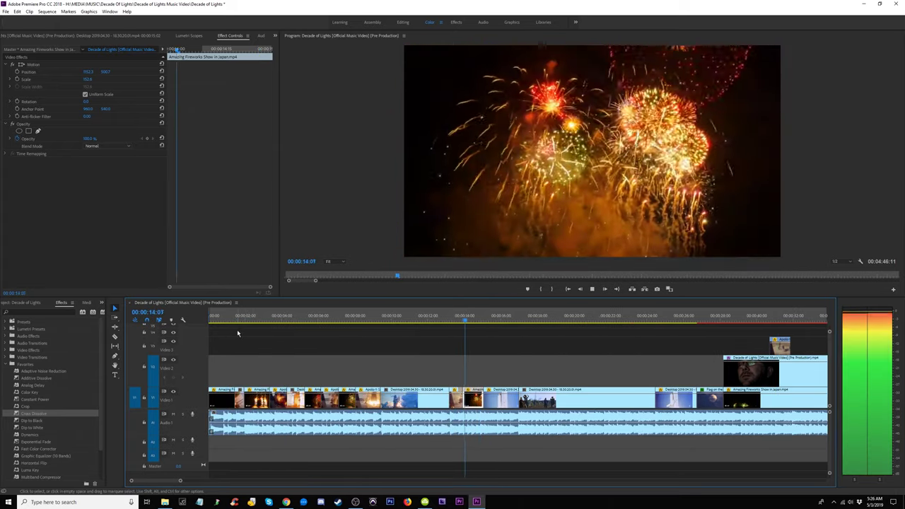
left_click(776, 318)
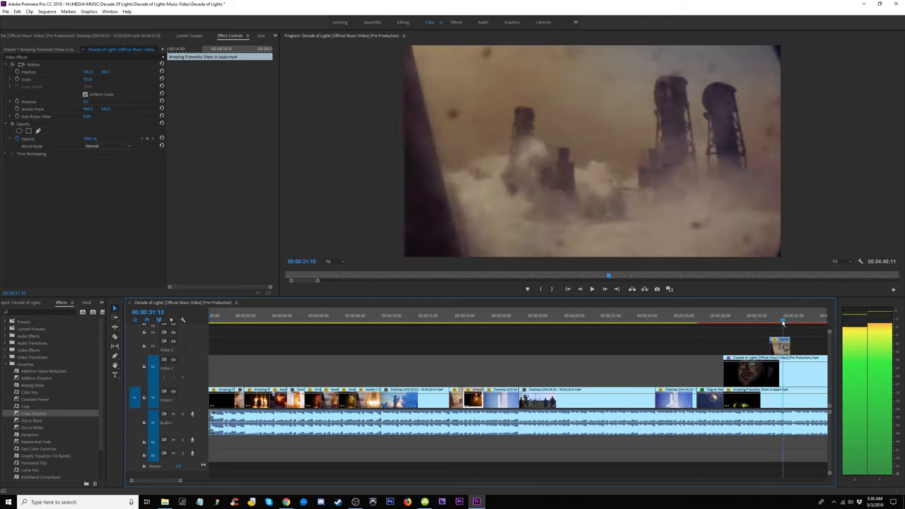
left_click_drag(783, 321, 457, 331)
- Move the Video 1 fireworks clip from about 14 seconds to Video 4, directly above the Video 3 Apollo clip near 31 seconds, and play it
key("space")
key("space")
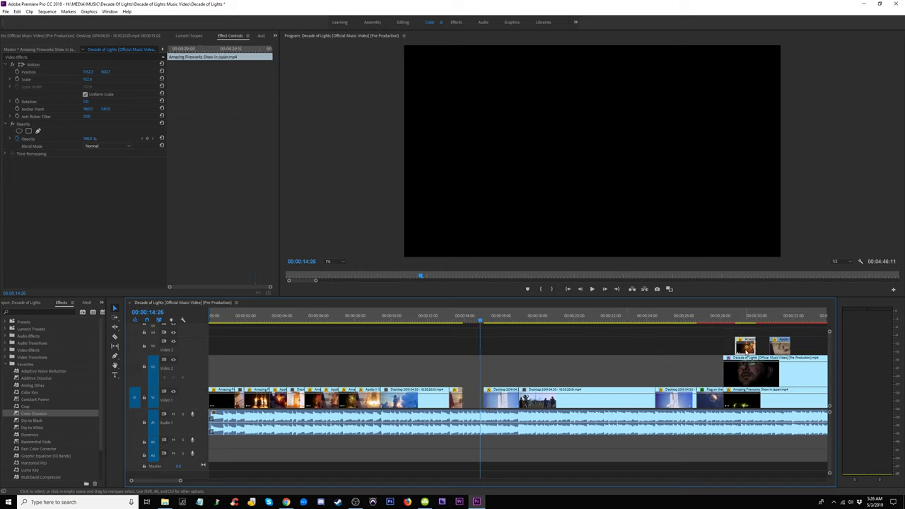
left_click(769, 322)
key("space")
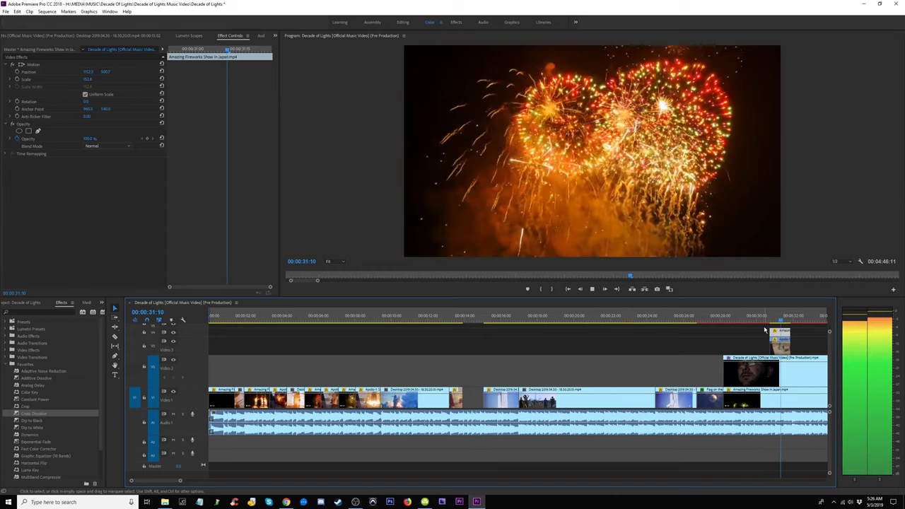
- Shift the Video 4 fireworks clip about 12 frames later, to start near 31:03, and trim its end slightly
key("space")
key("=")
key("=")
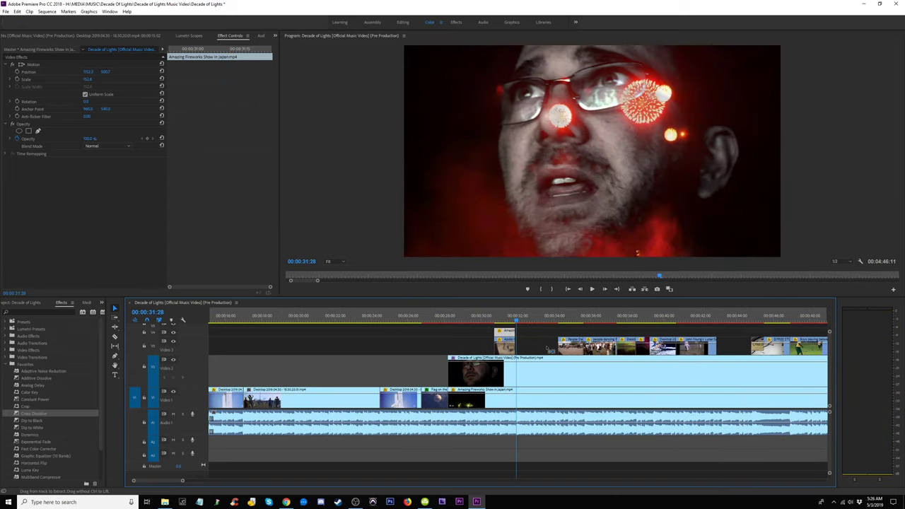
left_click(466, 317)
key("space")
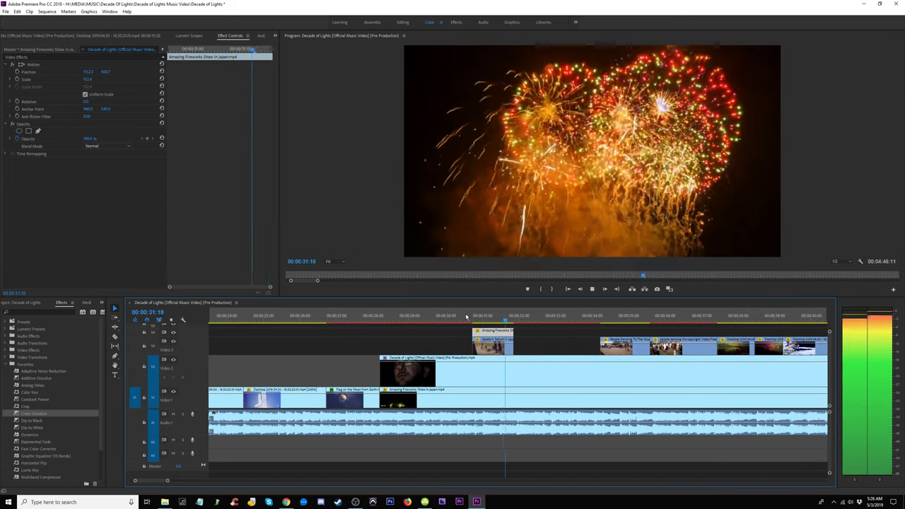
key("space")
left_click_drag(496, 334, 488, 319)
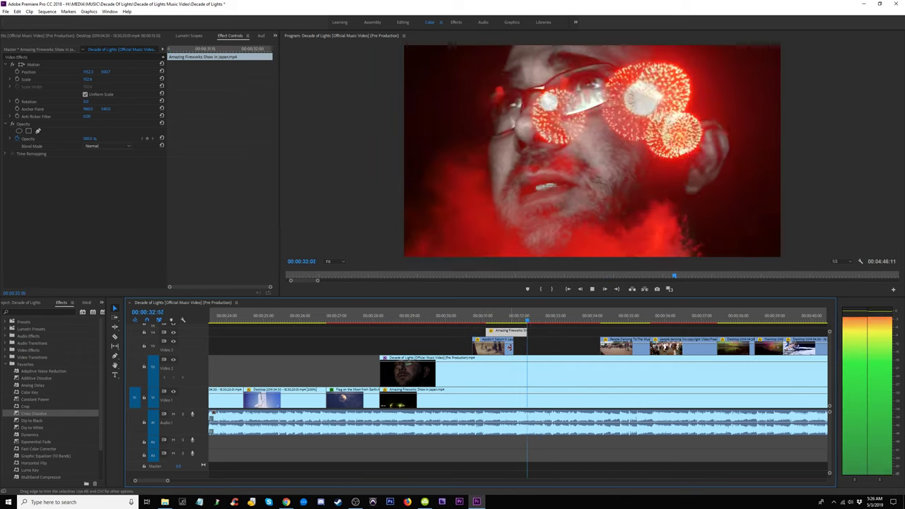
left_click_drag(527, 332, 525, 332)
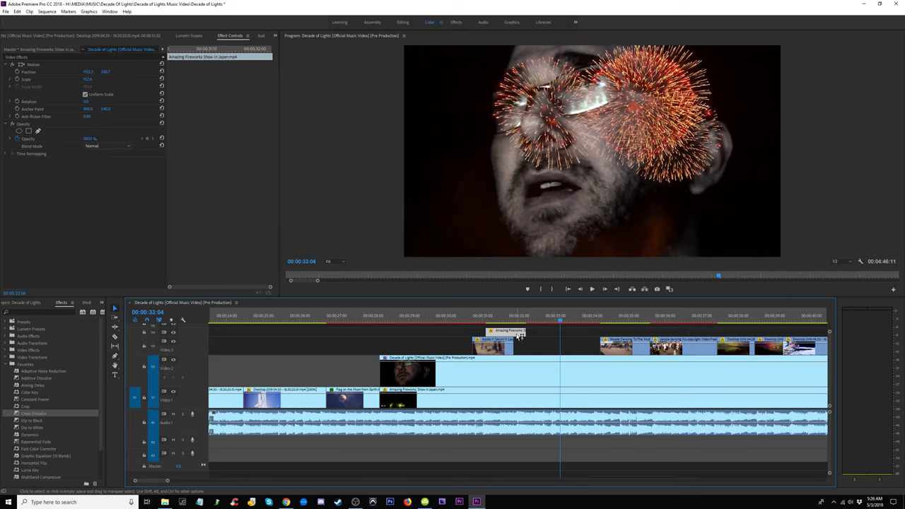
- Set the Video 4 fireworks clip's speed to 300% and align its end with the end of the Video 3 Apollo clip
right_click(524, 331)
left_click(549, 346)
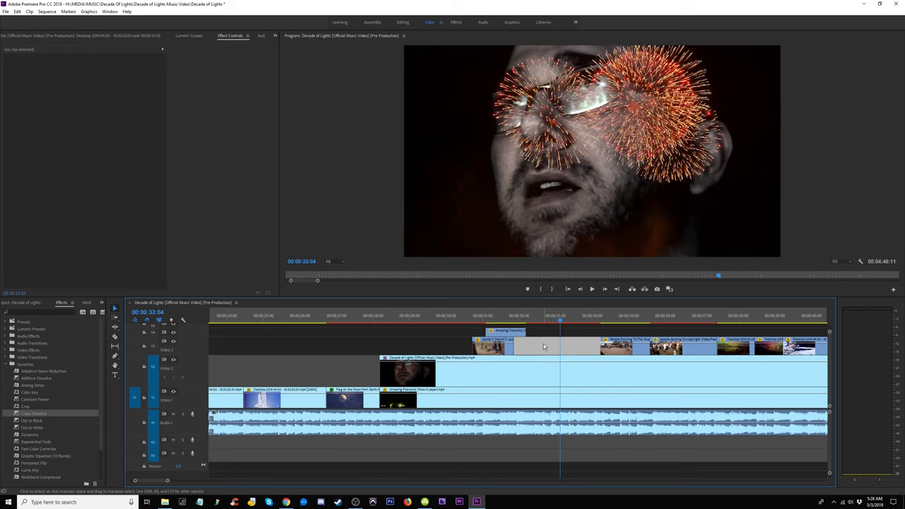
right_click(517, 336)
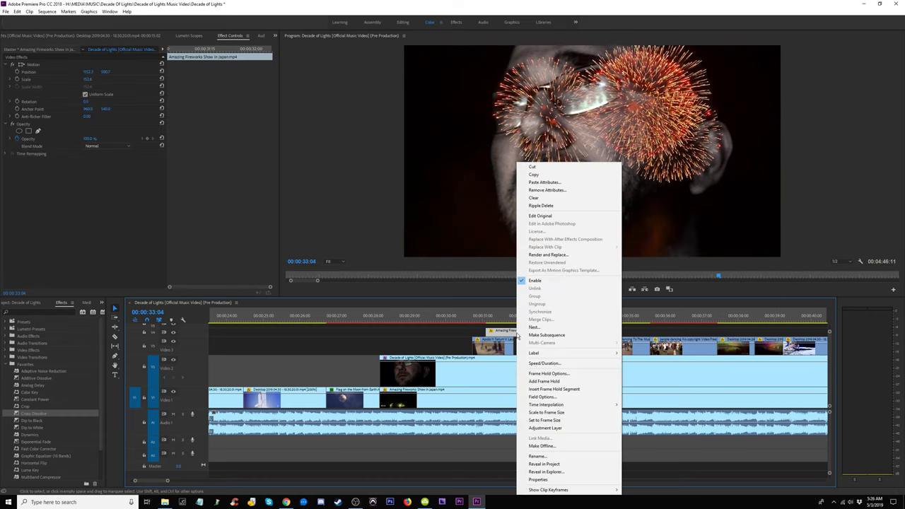
left_click(557, 364)
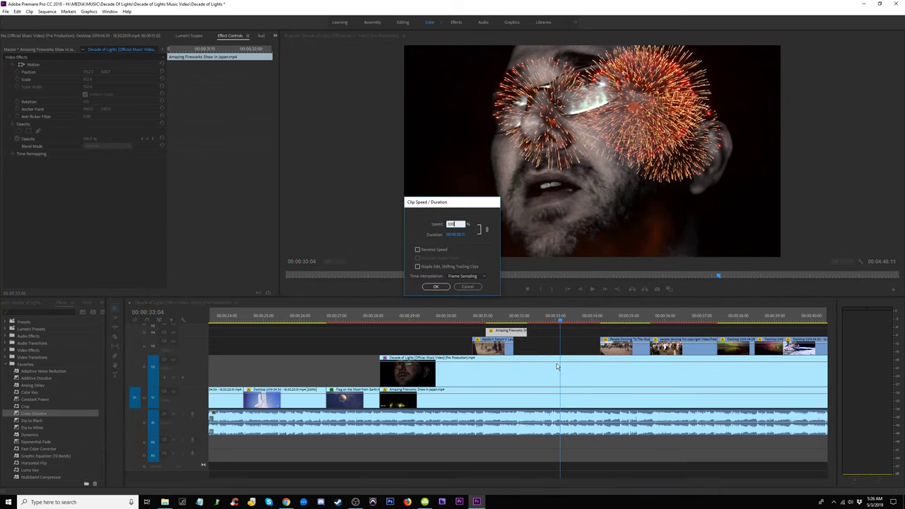
type("300")
key("Return")
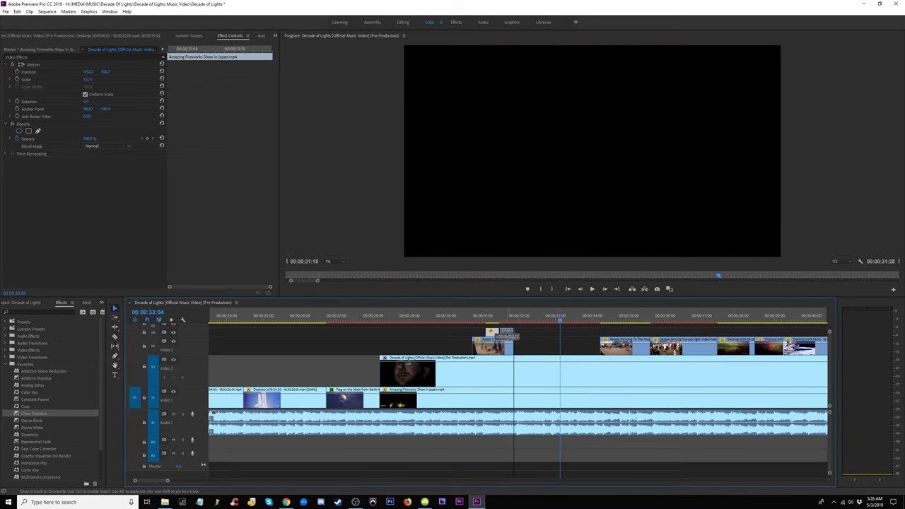
left_click_drag(507, 335, 501, 319)
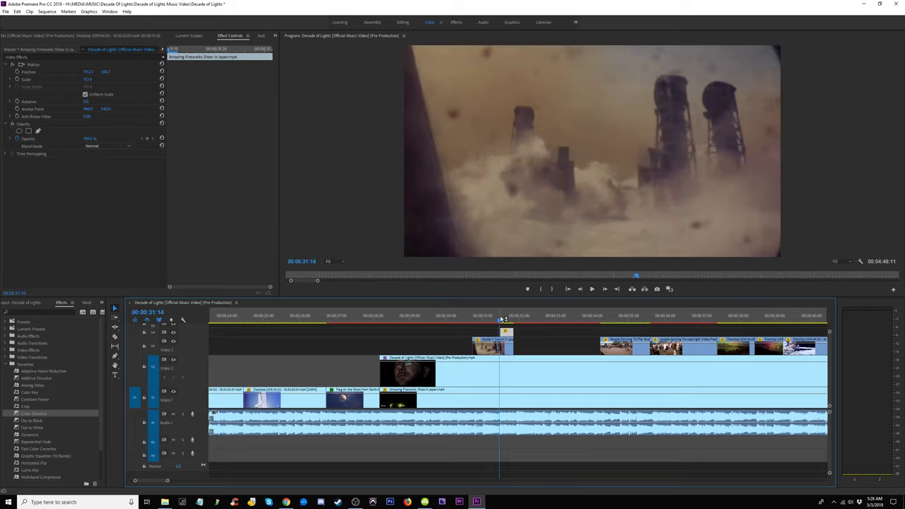
- Replay the section around 31 seconds and extend the Video 4 fireworks clip's end to 00:00:32:01
key("space")
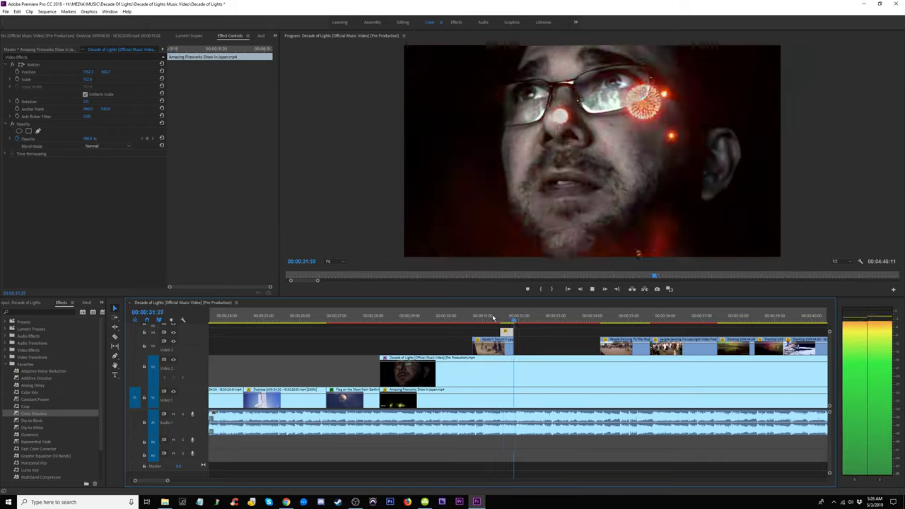
left_click(478, 316)
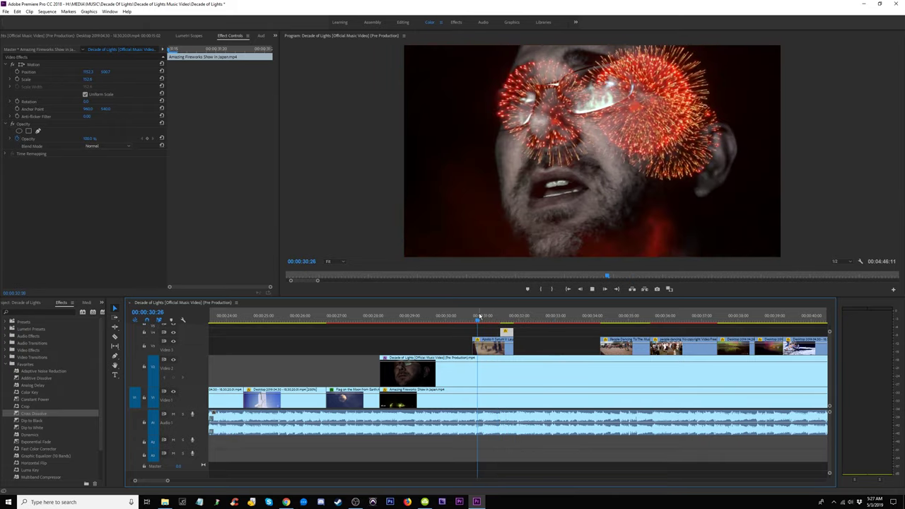
key("space")
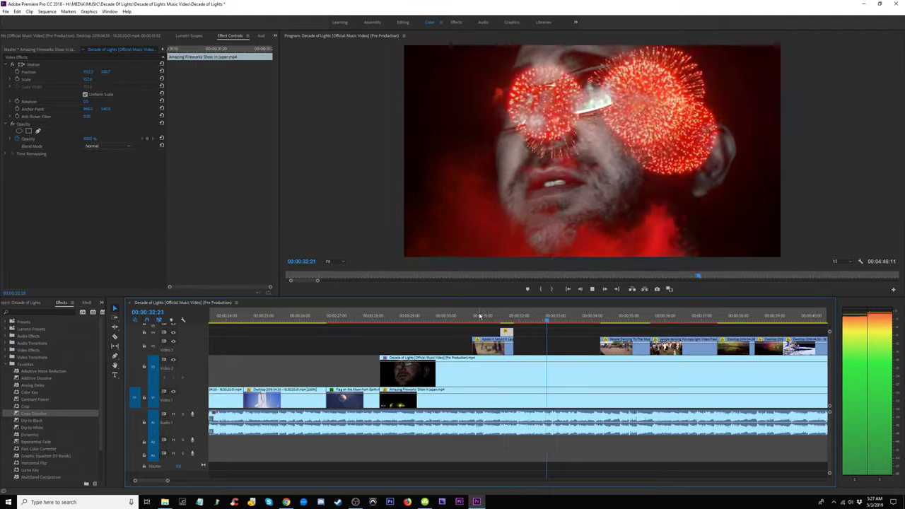
left_click(490, 316)
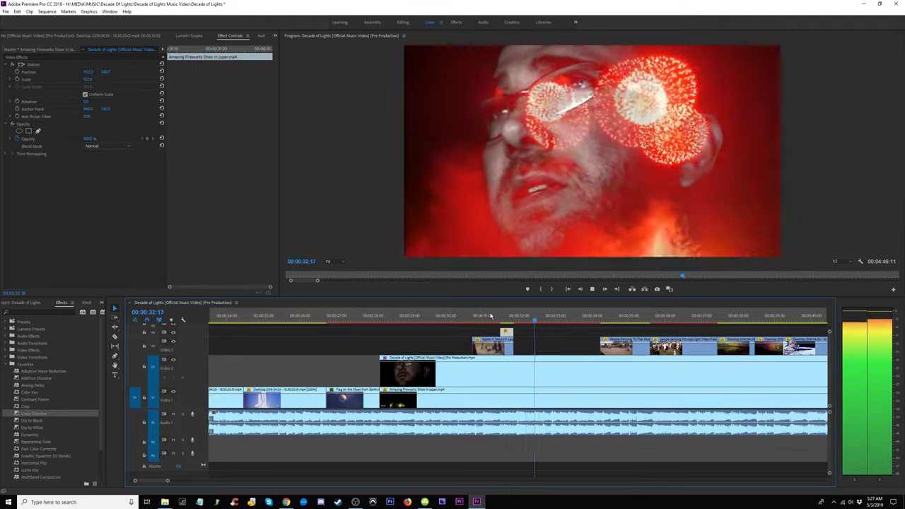
left_click(493, 314)
key("space")
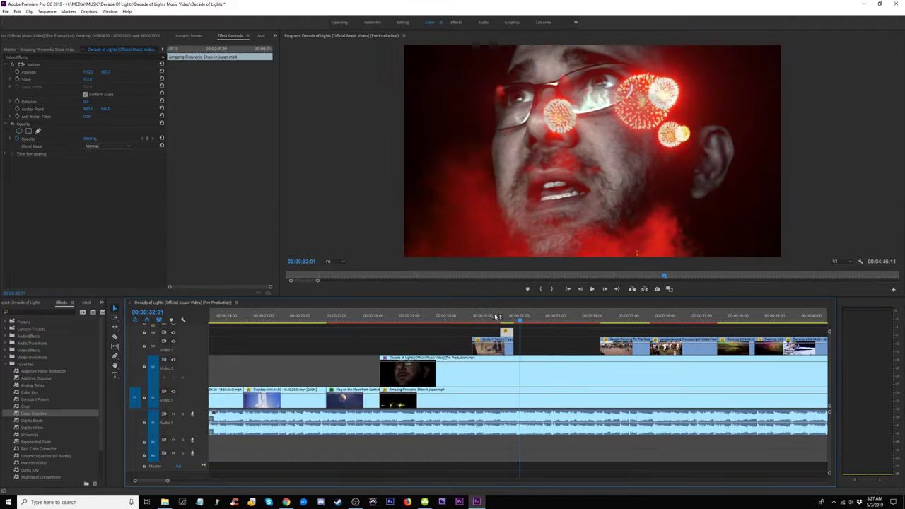
key("equal")
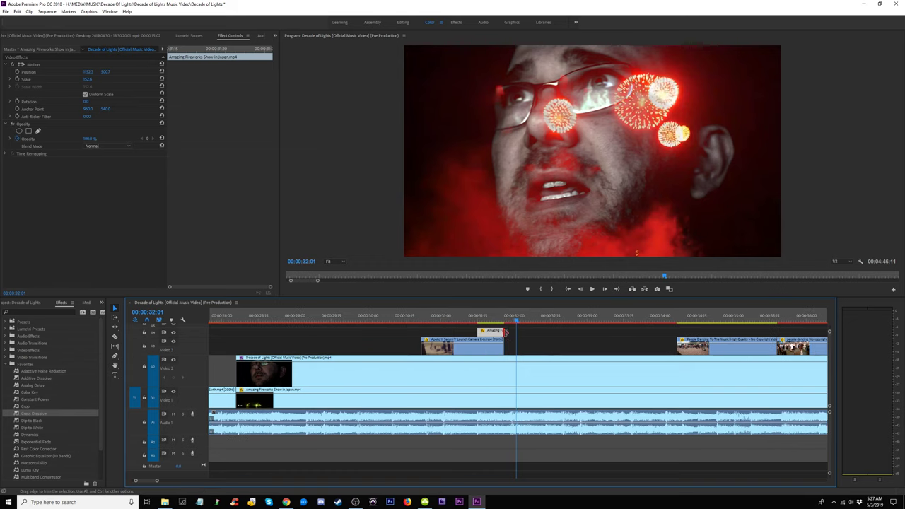
mouse_move(505, 331)
left_mouse_down()
mouse_move(516, 332)
mouse_move(507, 346)
left_mouse_up()
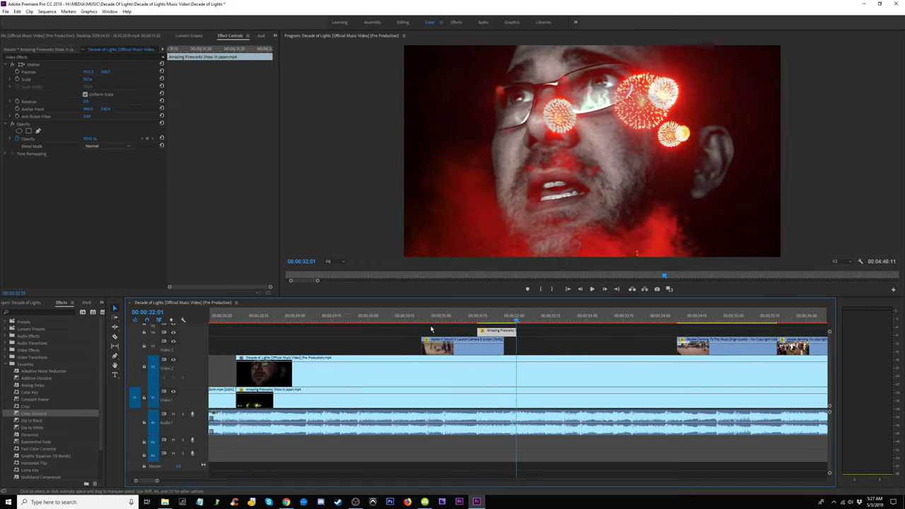
- Move the Video 3 Apollo clip later so it ends together with the Video 4 fireworks clip, and replay the section
key("space")
key("space")
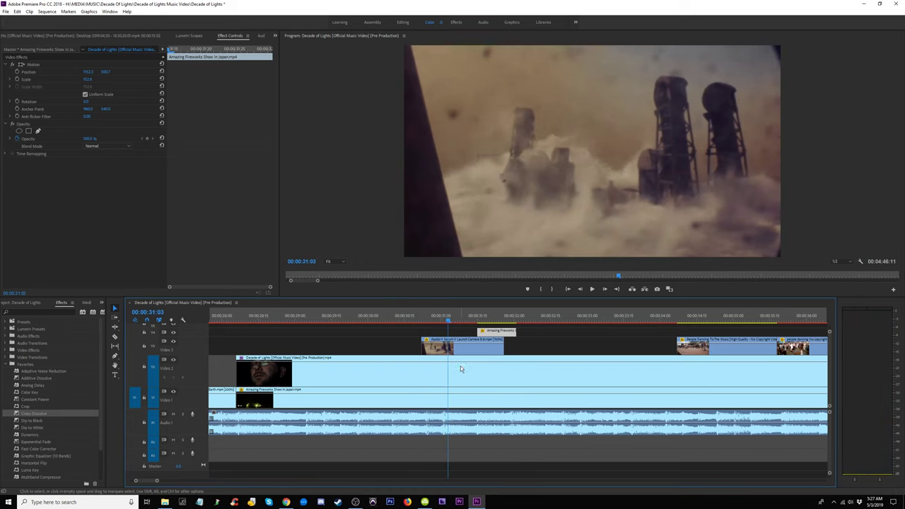
left_click_drag(460, 366, 486, 352)
key("ctrl+z")
key("space")
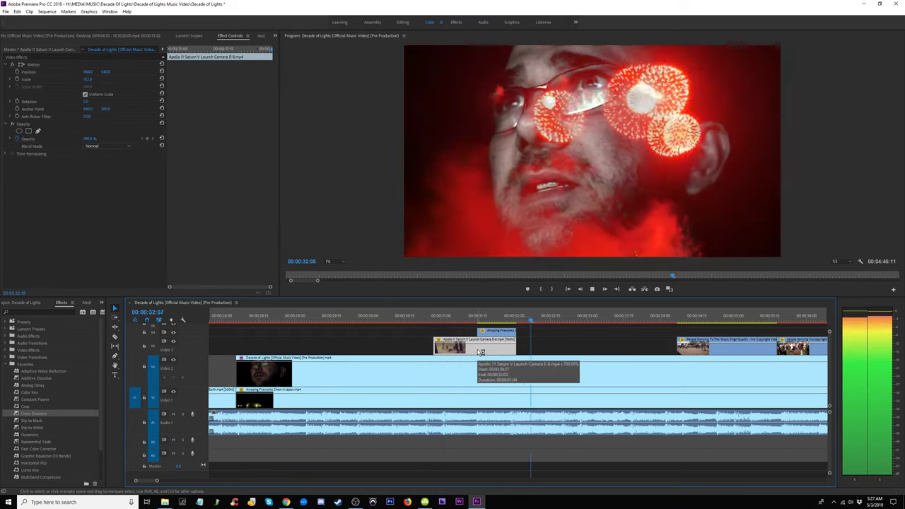
left_click(394, 316)
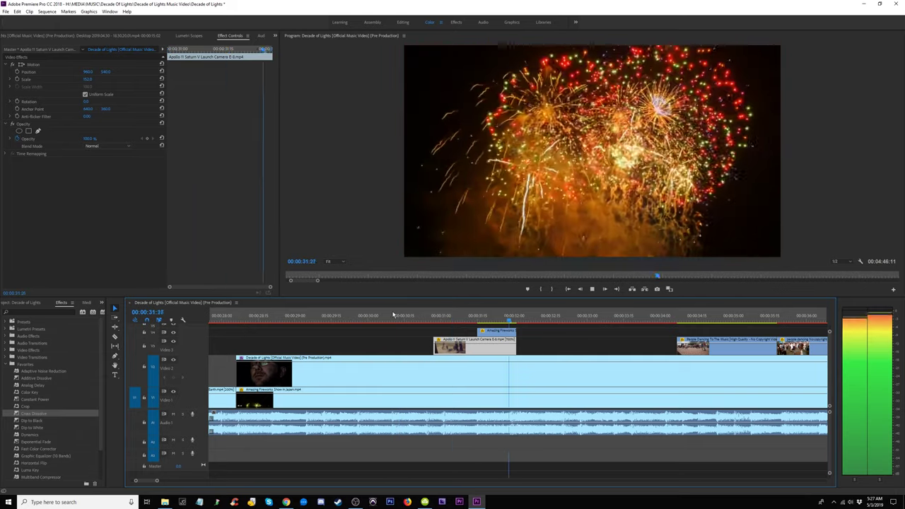
left_click(429, 317)
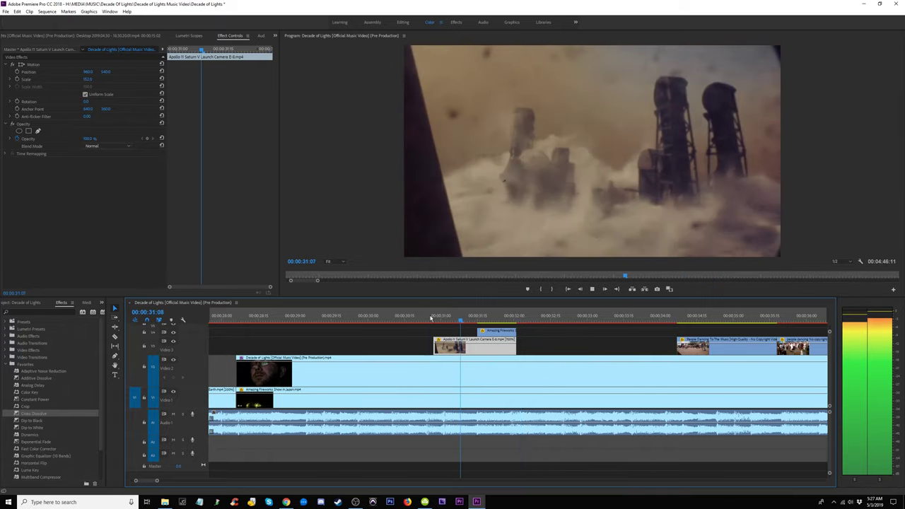
key("space")
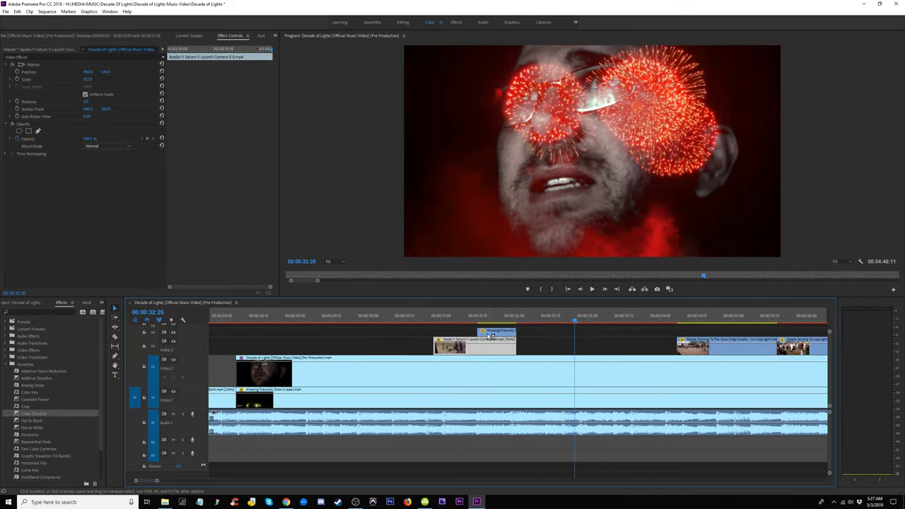
- Speed up the Video 4 fireworks clip further, extend its end back to the Apollo clip's end and replay it from about 31 seconds
right_click(495, 336)
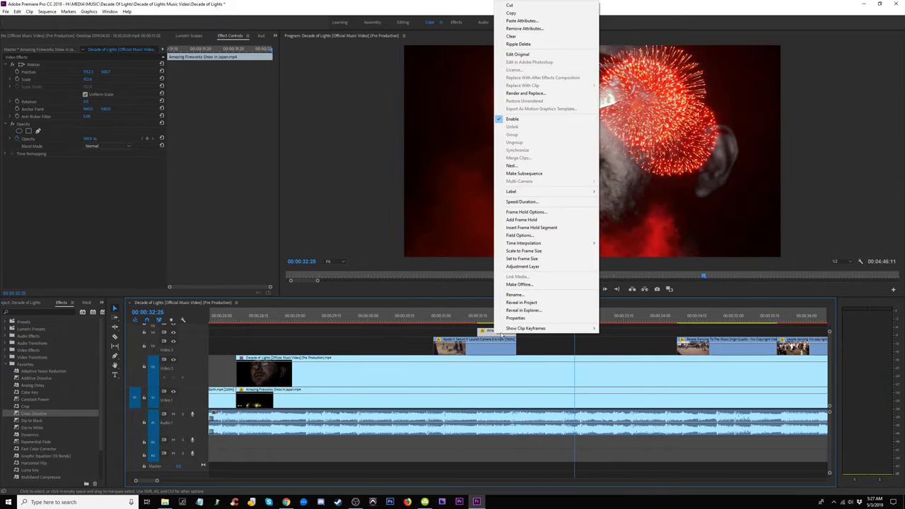
left_click(534, 202)
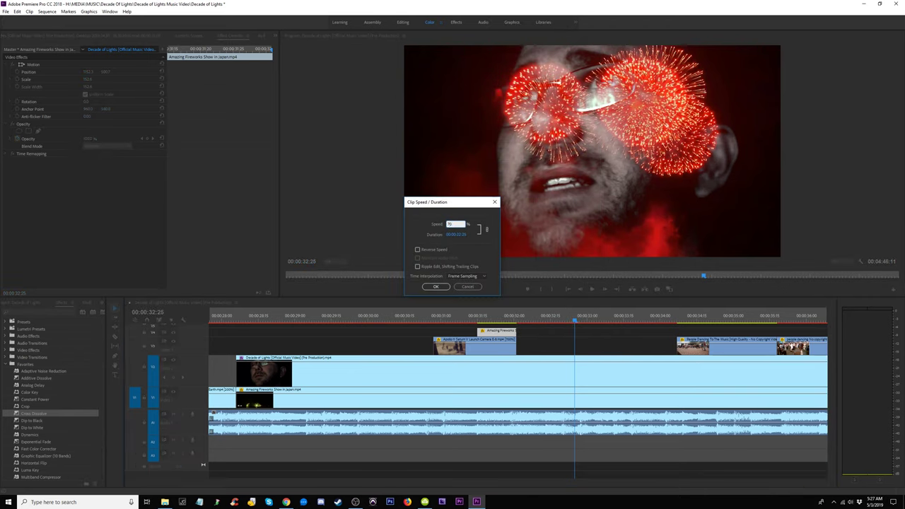
key("Return")
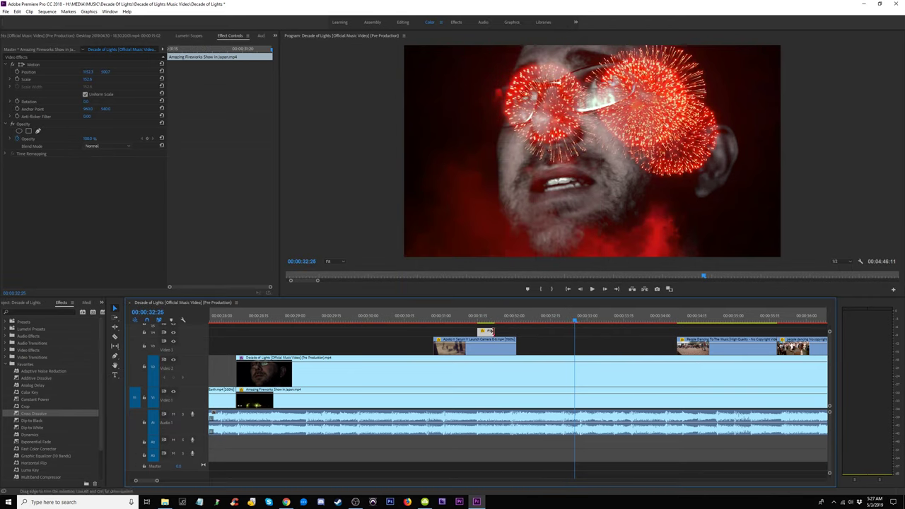
left_click_drag(493, 332, 517, 331)
left_click(466, 316)
key("space")
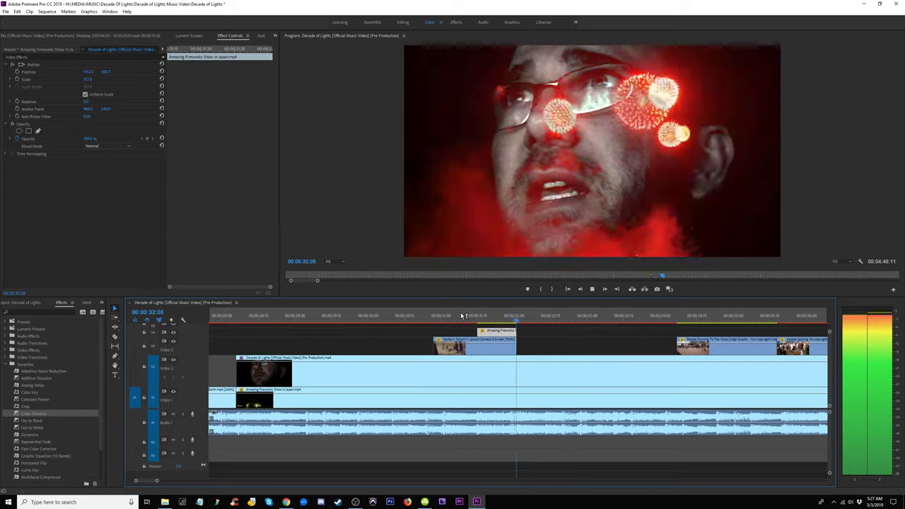
left_click(462, 316)
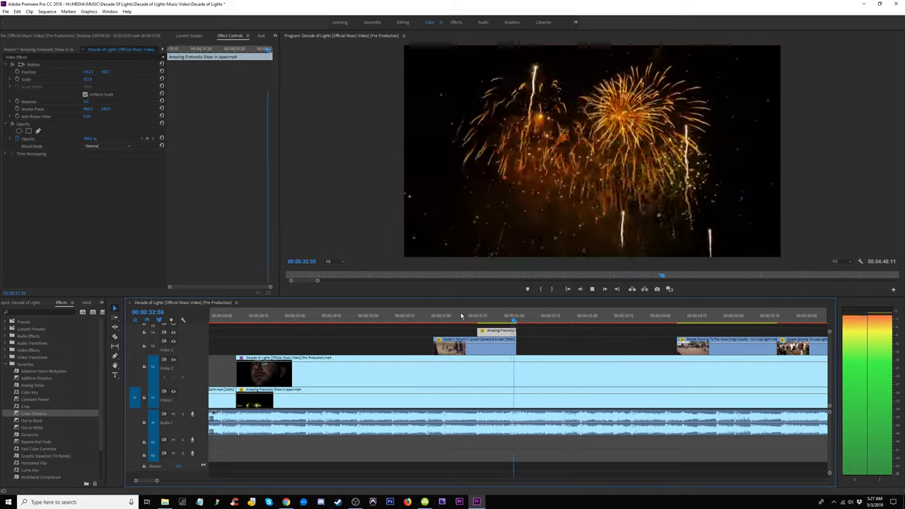
left_click(462, 317)
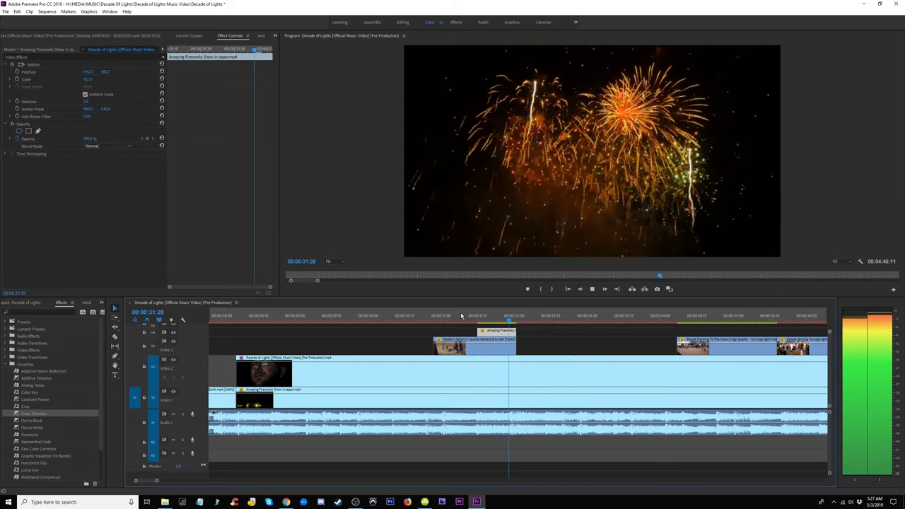
key("space")
- Move the Apollo and fireworks clips together about three frames earlier and play them against the music
left_click_drag(519, 349, 517, 350)
left_click_drag(528, 330, 496, 350)
left_click(451, 320)
key("space")
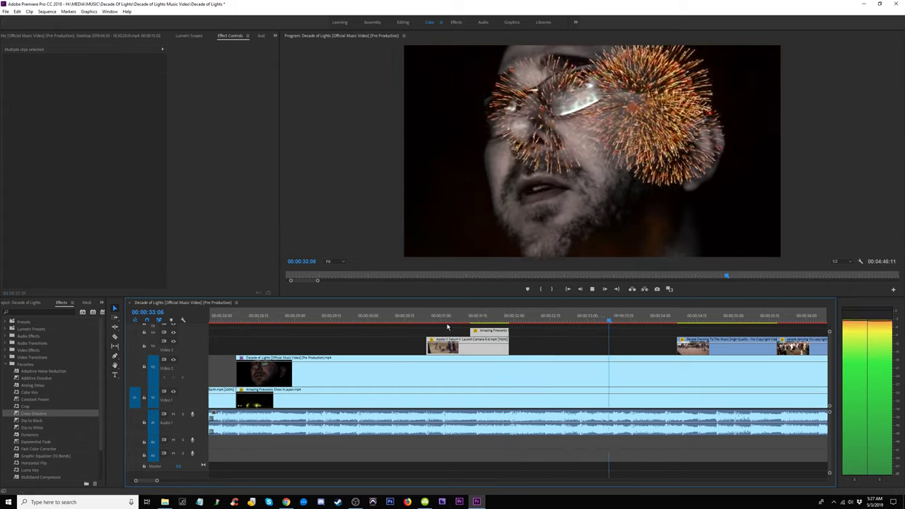
left_click(394, 318)
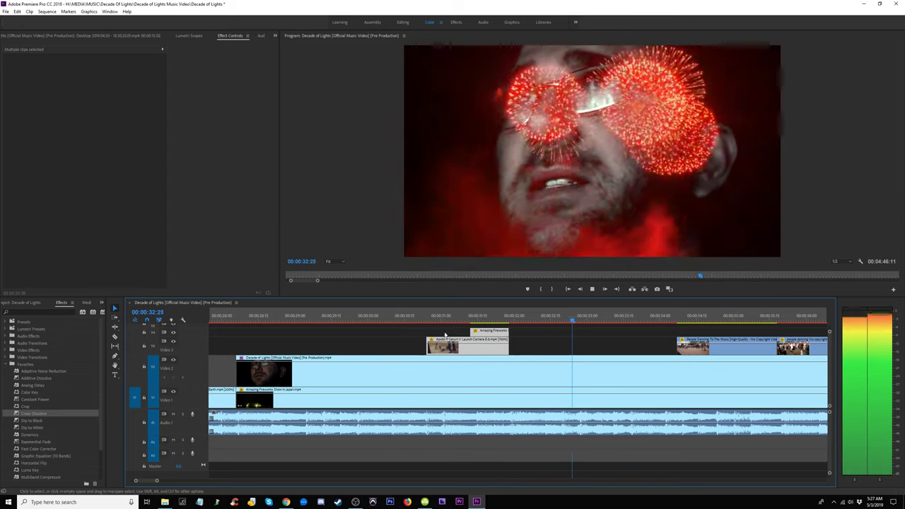
key("space")
- Move the Apollo clip down to Video 2 and the fireworks clip to Video 3, and play from about 28 seconds
left_click_drag(481, 359, 481, 371)
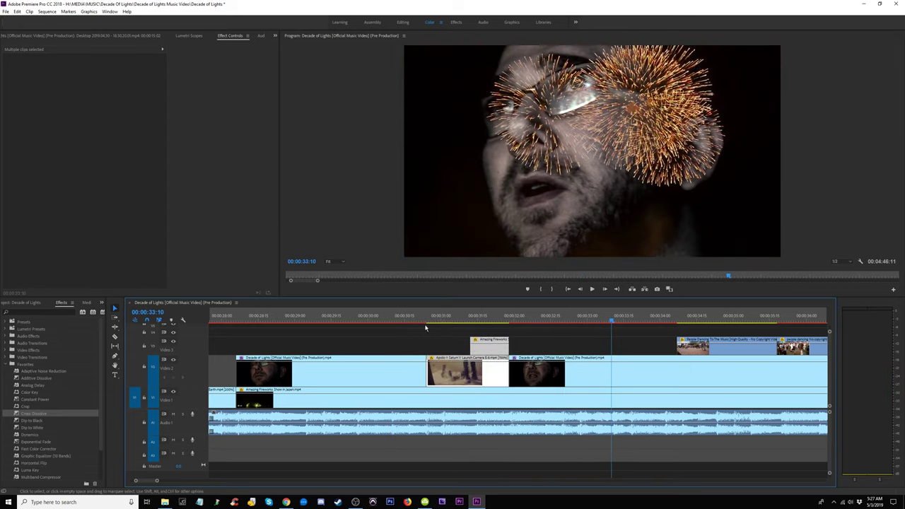
left_click(221, 326)
key("space")
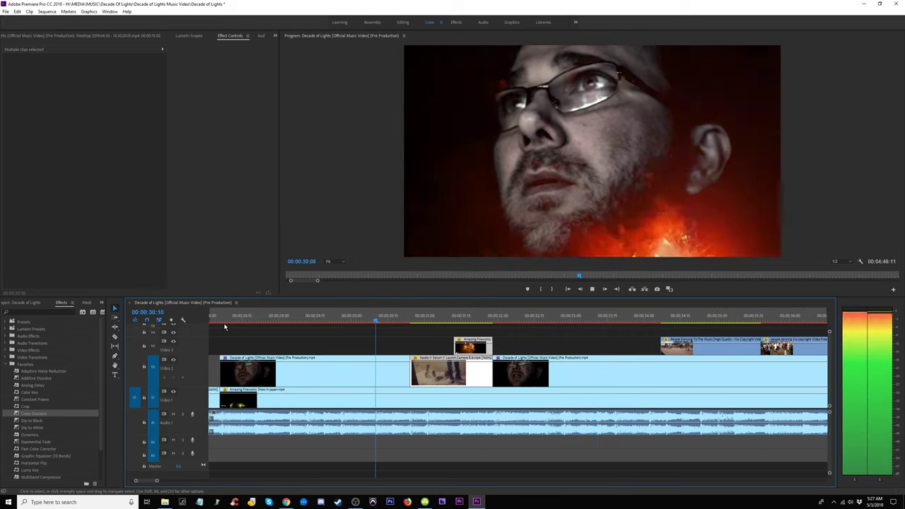
left_click(220, 318)
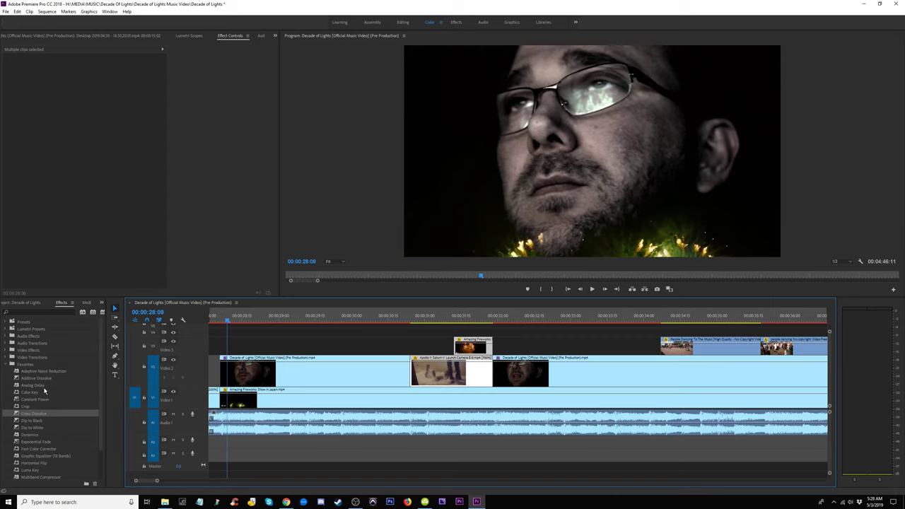
- Add a Cross Dissolve to the start of the Video 2 singer clip near 28 seconds and scrub through the fade
left_click_drag(41, 415, 226, 369)
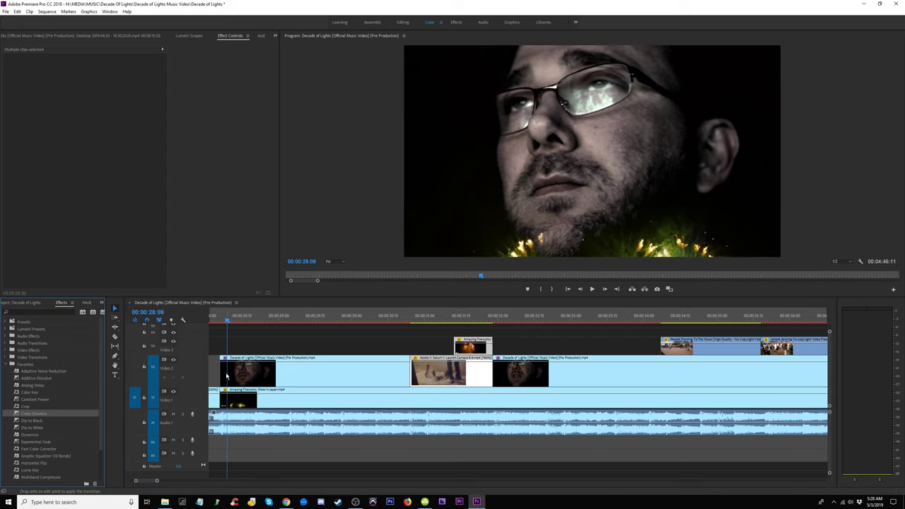
left_click(228, 320)
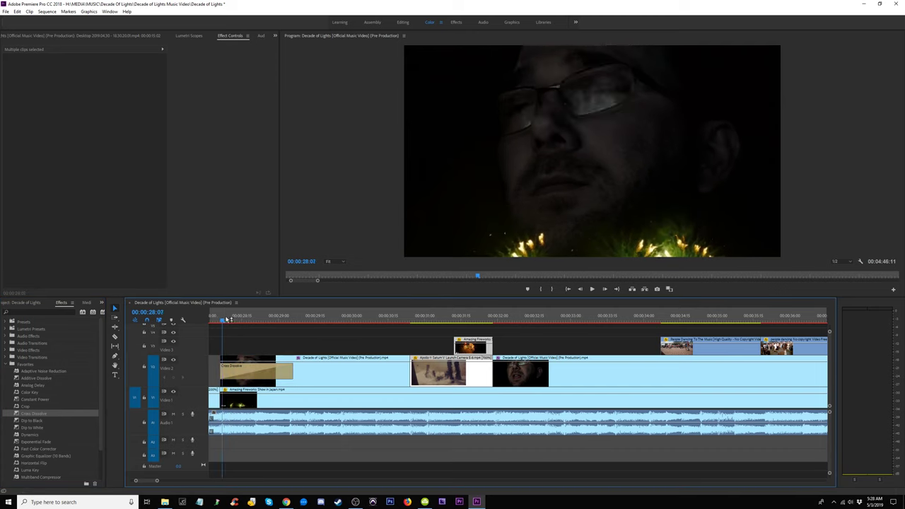
left_click_drag(228, 320, 279, 327)
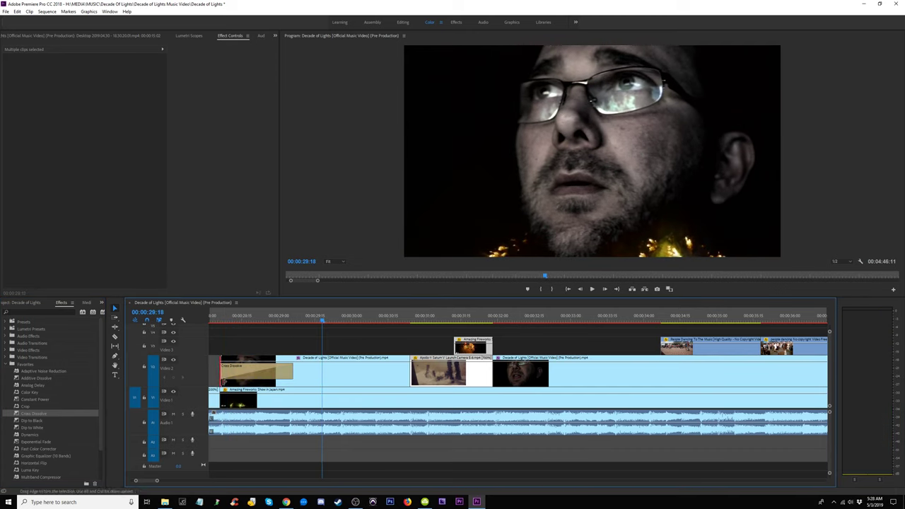
- Trim the start of the Video 2 singer clip with the Cross Dissolve to 29:18 and play it back with the music
left_click_drag(223, 382, 323, 375)
left_click(212, 321)
key("space")
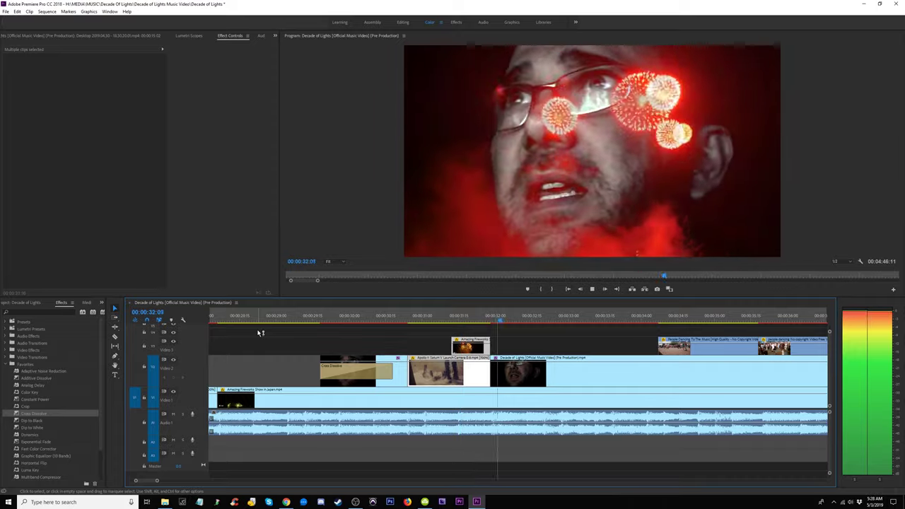
left_click(333, 319)
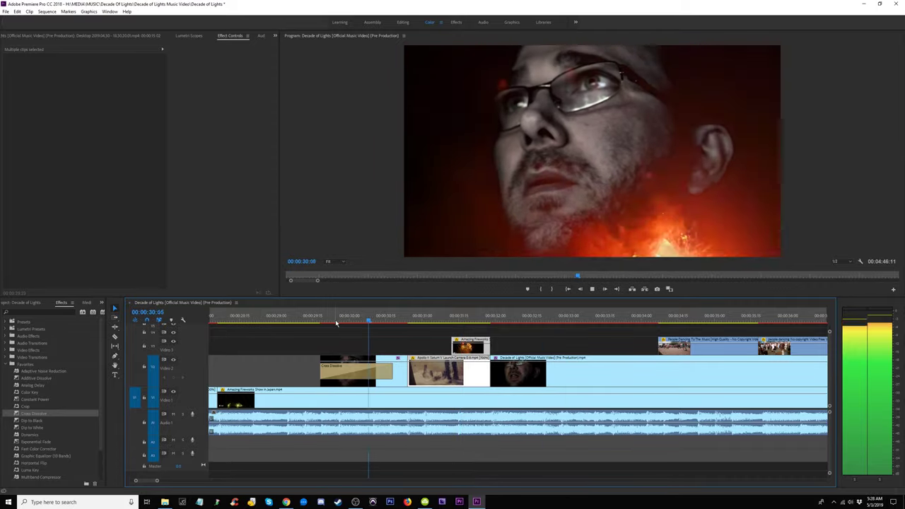
left_click(336, 320)
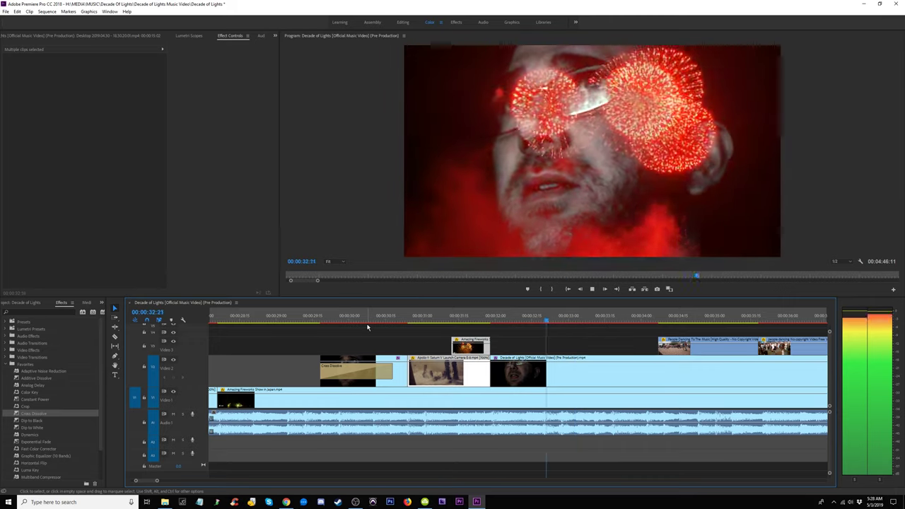
- Move the Apollo clip on Video 2 earlier to about 22 seconds and play the sequence from about 30 seconds
key("minus")
key("minus")
key("space")
left_click_drag(498, 377, 338, 369)
left_click_drag(498, 378, 340, 371)
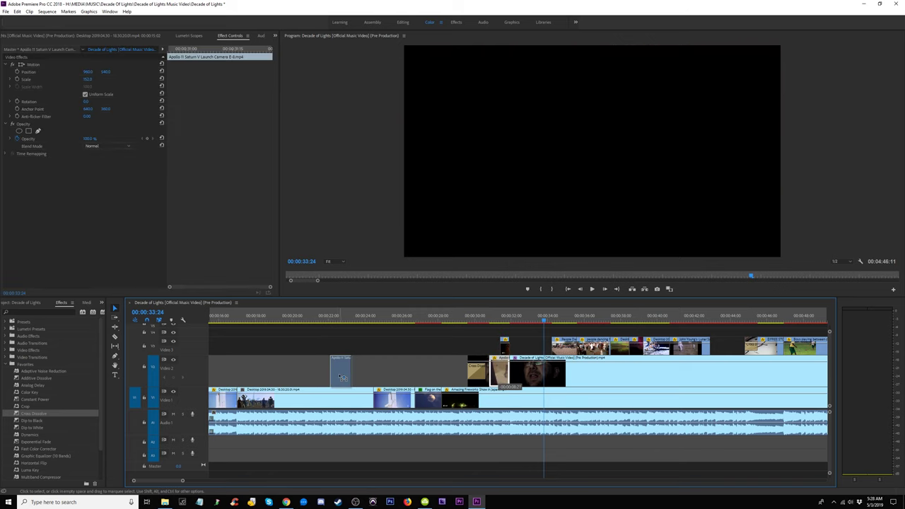
left_click(474, 324)
key("space")
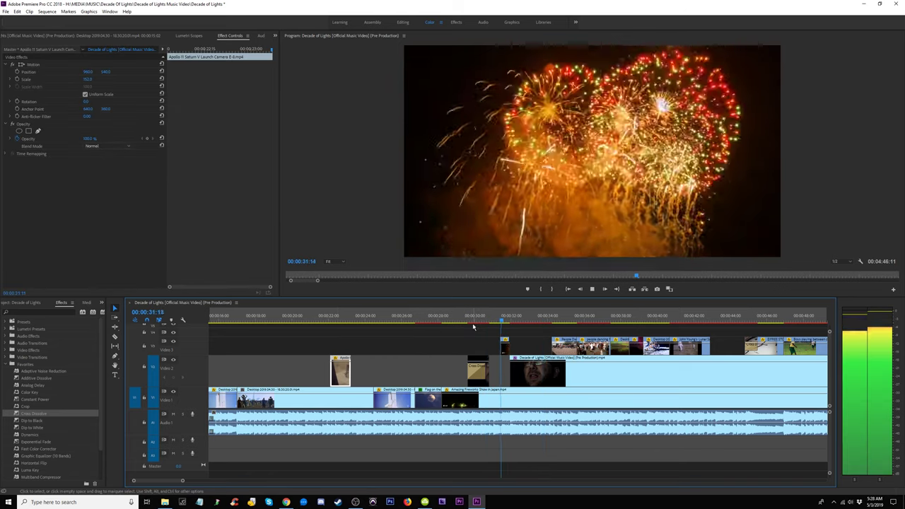
left_click(475, 323)
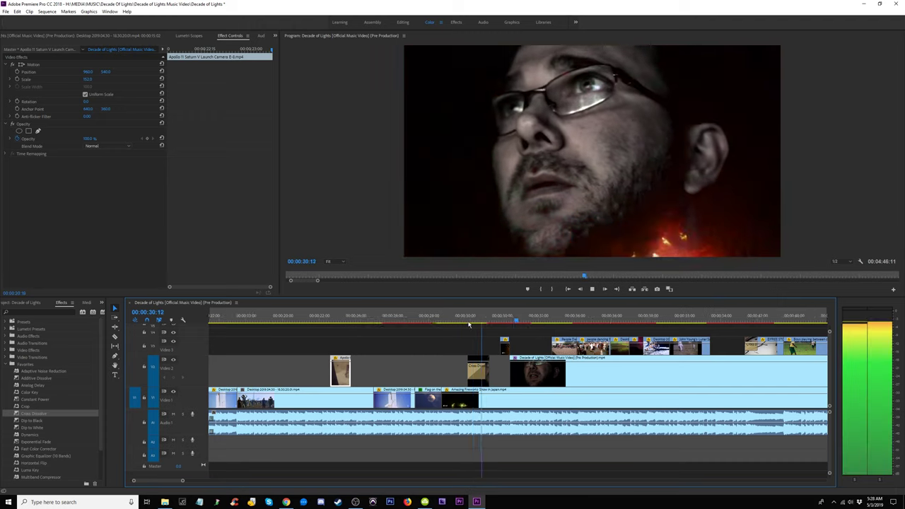
- Extend the first Video 2 singer clip's end to the Video 3 fireworks clip's start, add a Cross Dissolve to that end and play it
key("=")
key("=")
key("space")
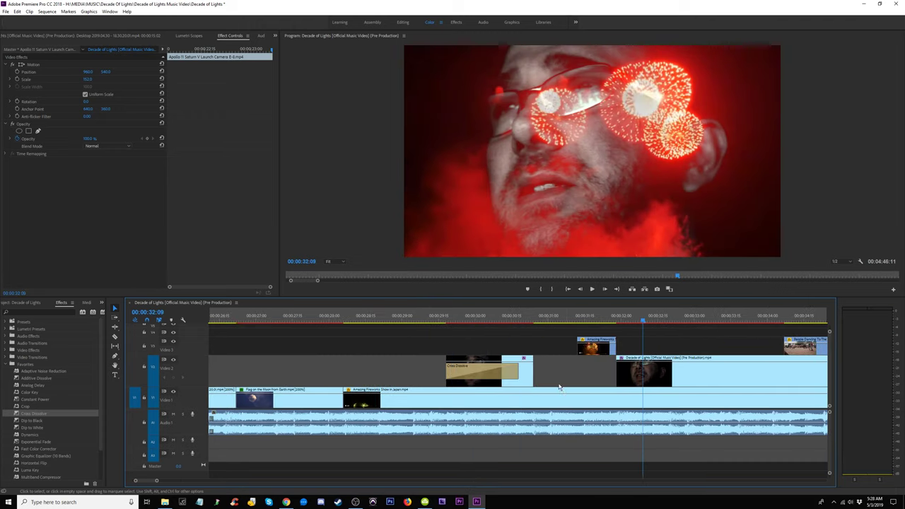
left_click_drag(536, 365, 578, 365)
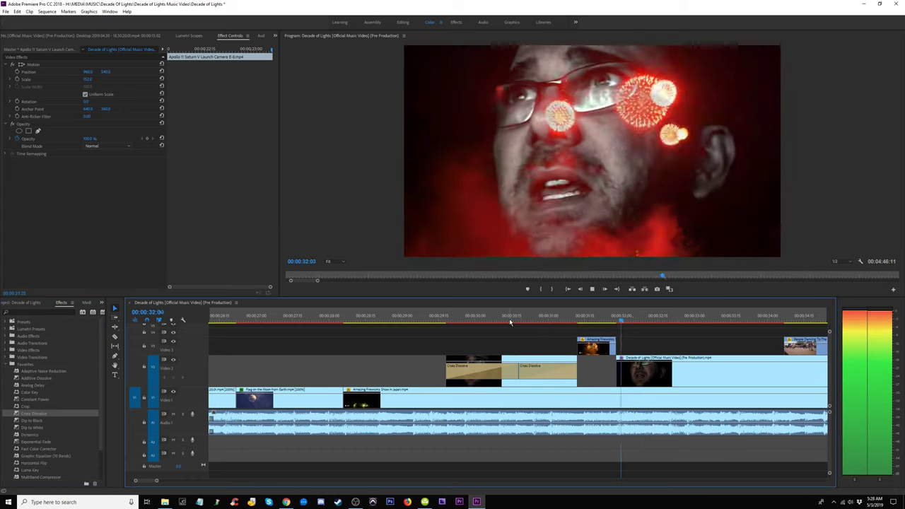
key("space")
- Remove the first singer clip's ending Cross Dissolve, extend the next Video 2 singer clip's start back to meet it and replay the cut
left_click(563, 372)
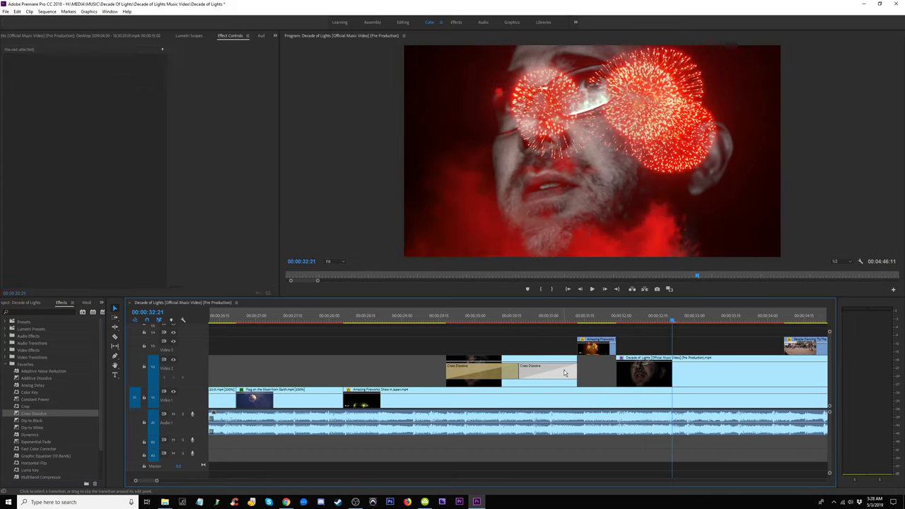
left_click_drag(620, 371, 578, 370)
left_click_drag(555, 320, 590, 319)
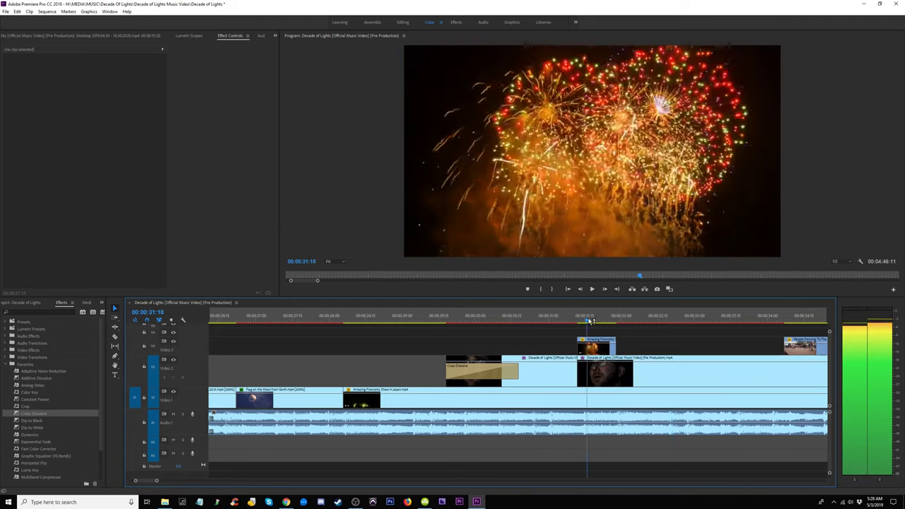
key("space")
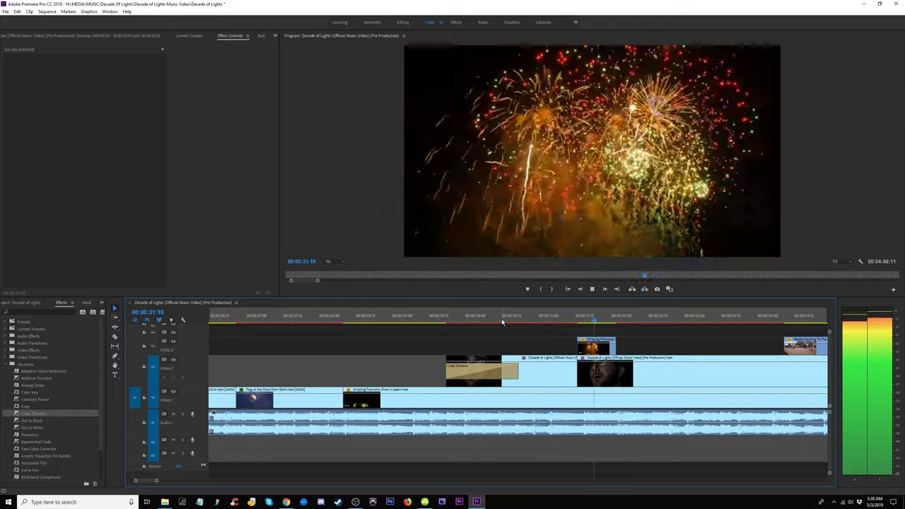
left_click(503, 322)
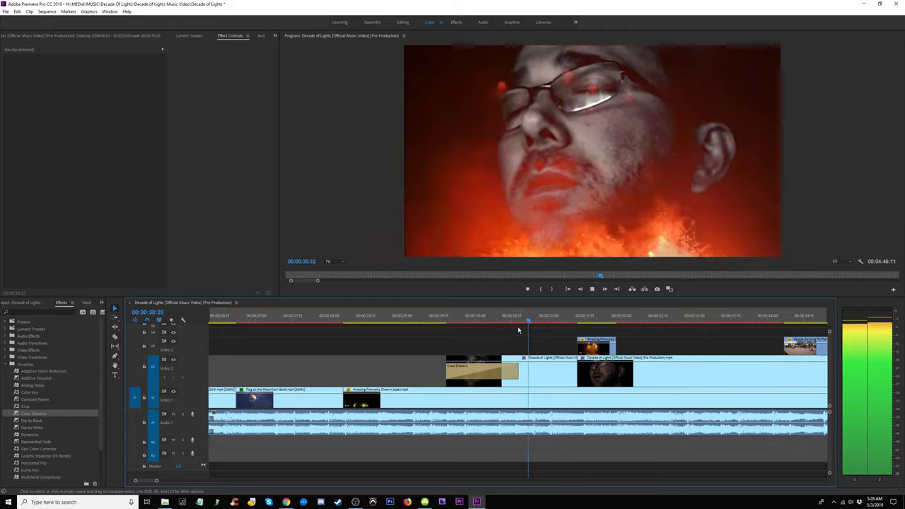
- Try a Cross Dissolve at the cut between the two Video 2 singer clips near 31 seconds, scrub through it and remove it
key("space")
left_click(58, 414)
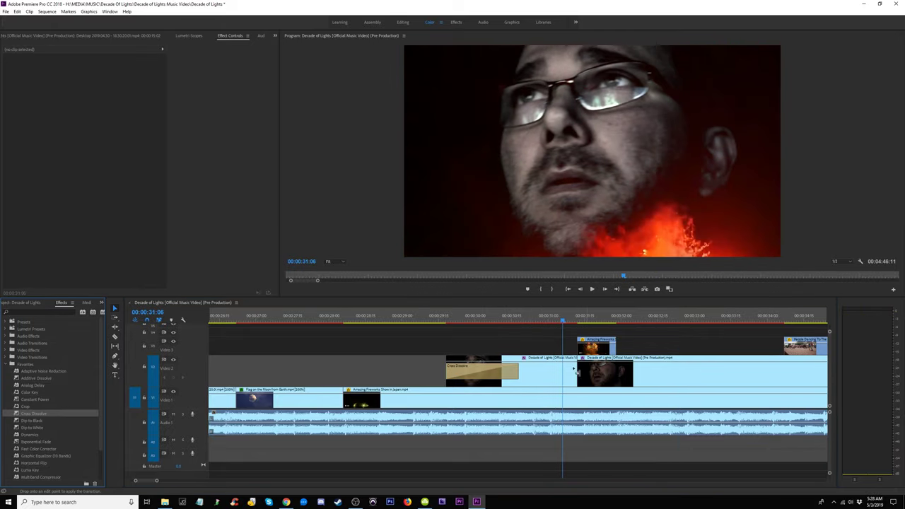
left_click_drag(580, 369, 578, 370)
mouse_move(564, 322)
left_mouse_down()
mouse_move(553, 322)
mouse_move(576, 322)
left_mouse_up()
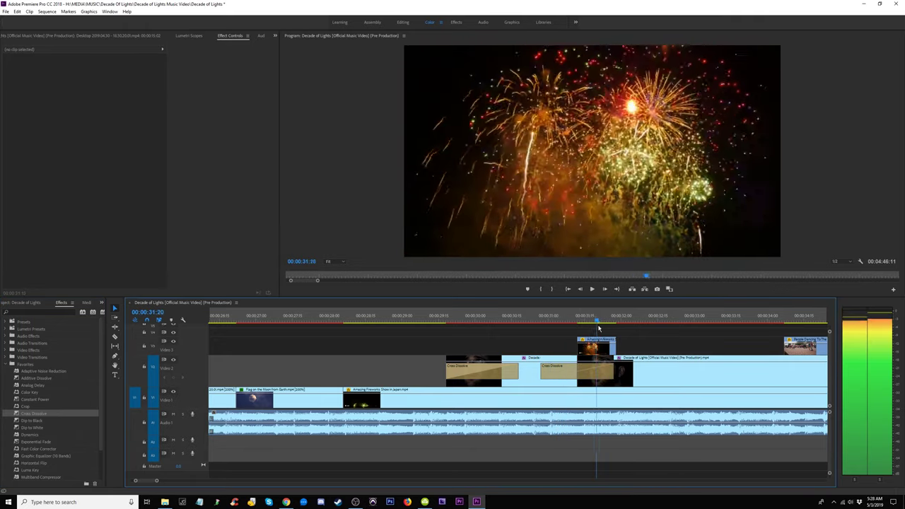
left_click_drag(619, 327, 613, 335)
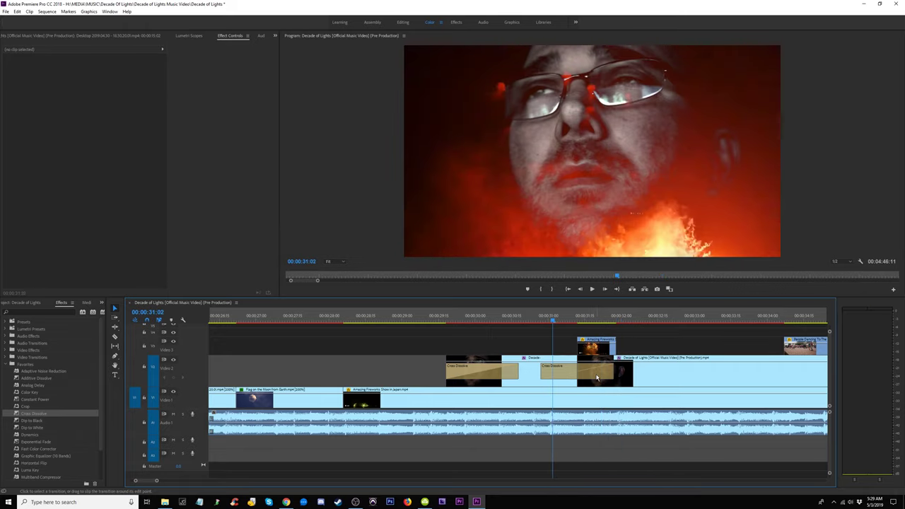
left_click(597, 374)
key("Delete")
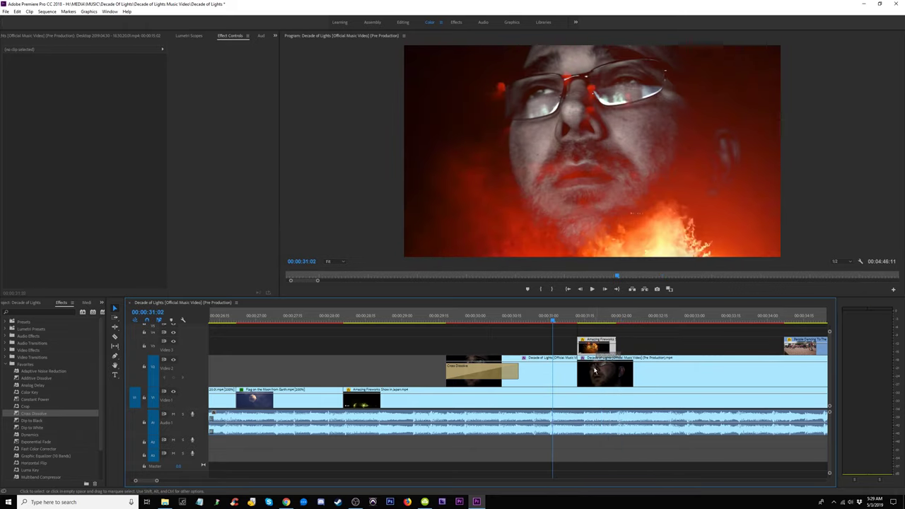
- Move the short fireworks clip from Video 3 down to Video 1 beneath the singer clip and play the section against the music
left_click_drag(595, 371, 595, 399)
left_click_drag(562, 318, 589, 323)
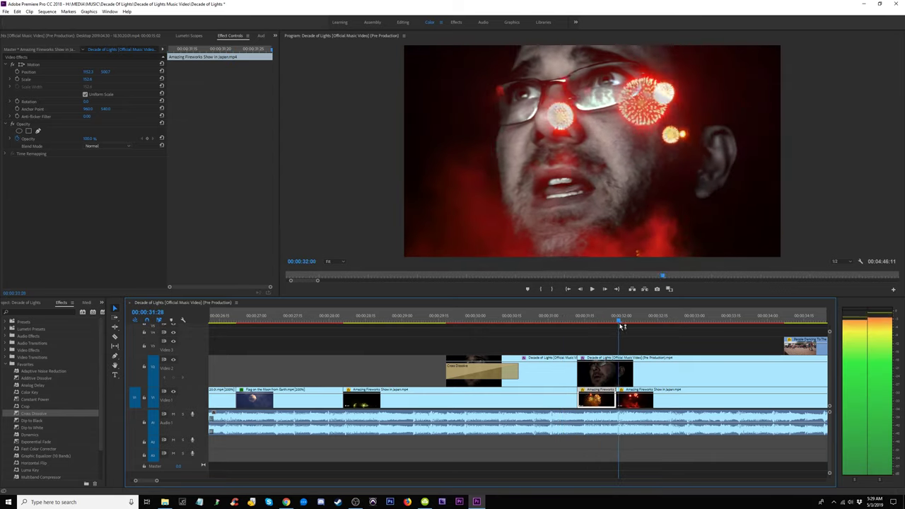
left_click(563, 321)
key("space")
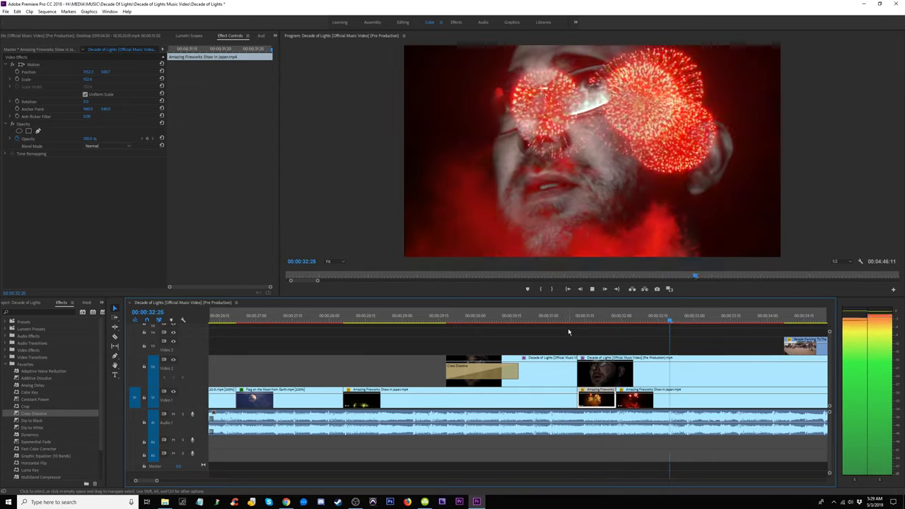
left_click(533, 316)
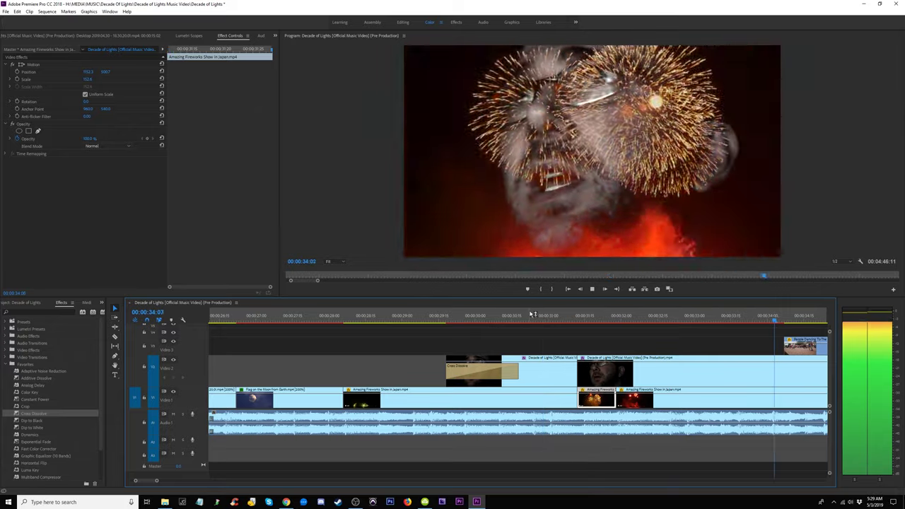
key("space")
key("minus")
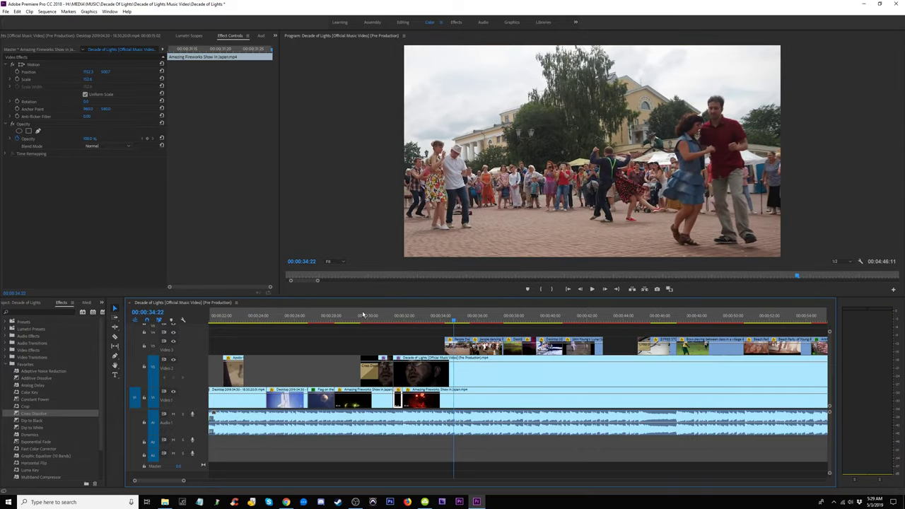
left_click_drag(354, 319, 366, 324)
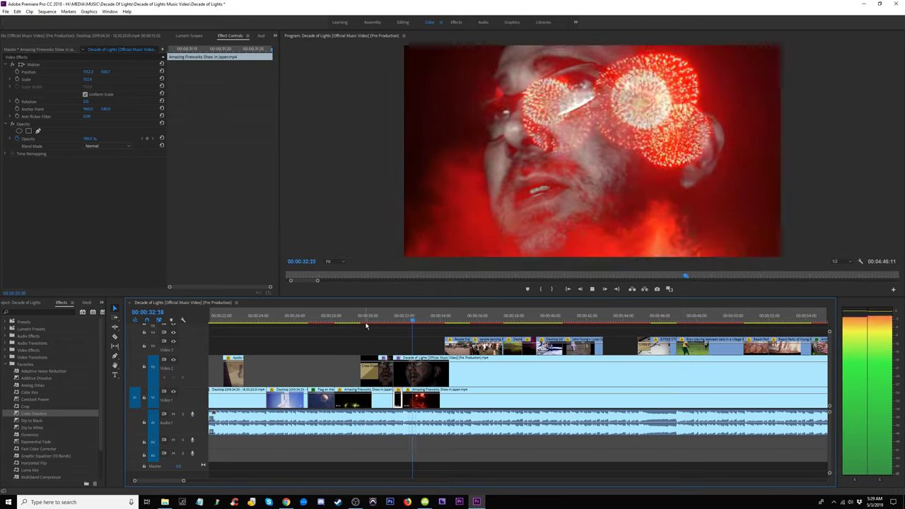
key("space")
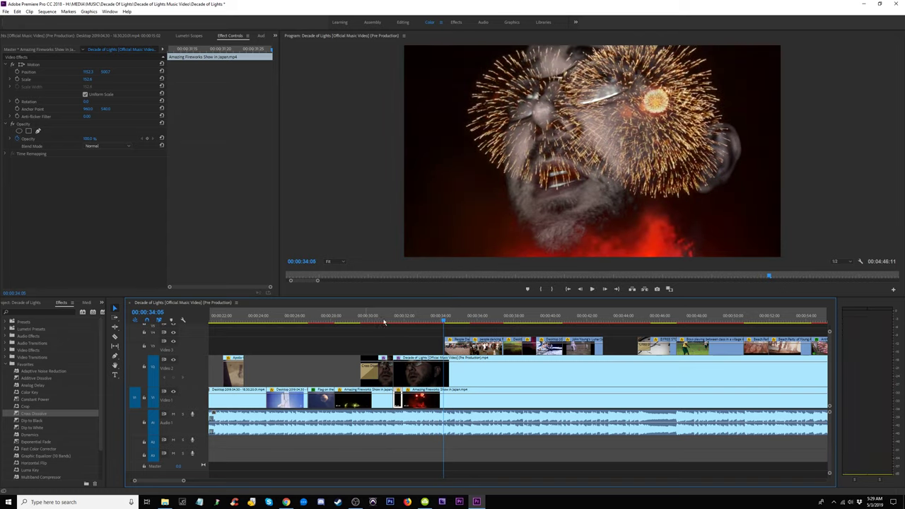
- Extend the first People Dancing clip's start back to 33:18, move it from Video 3 down to Video 2 and play from about 28 seconds
key("space")
key("space")
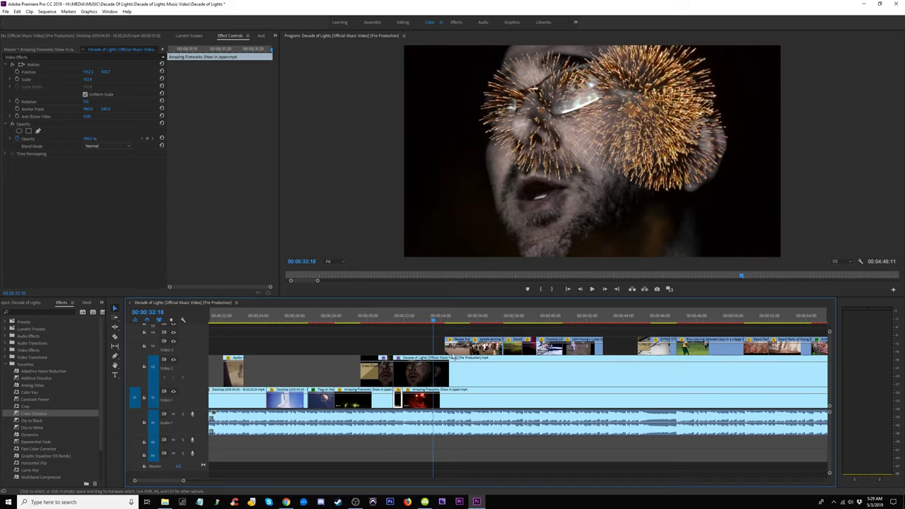
left_click_drag(445, 347, 451, 369)
key("space")
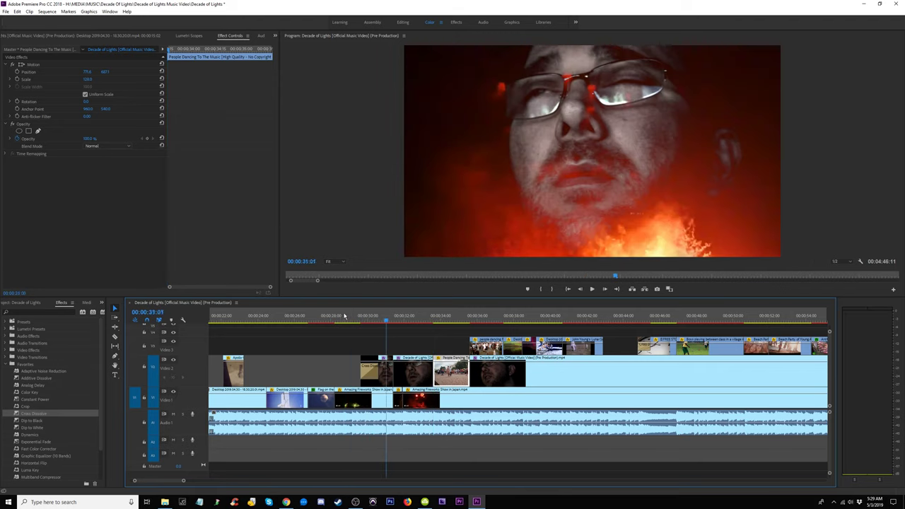
left_click(334, 319)
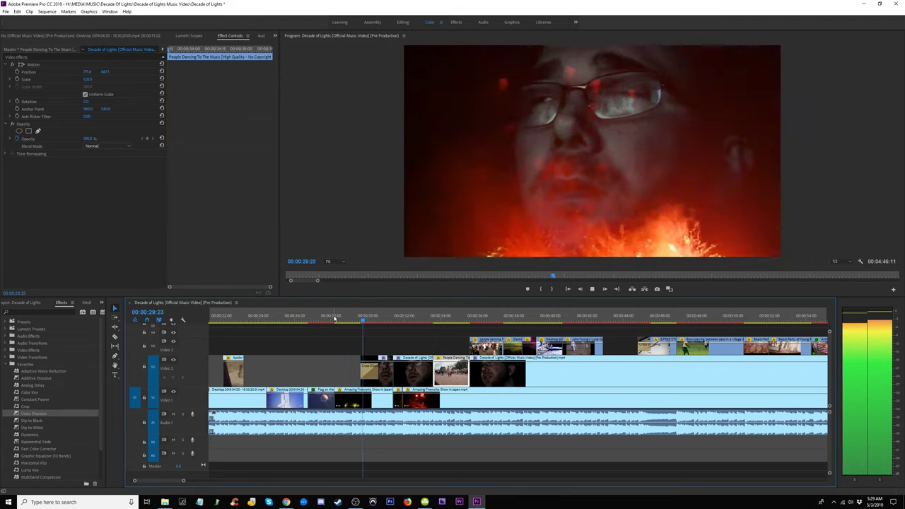
left_click(333, 318)
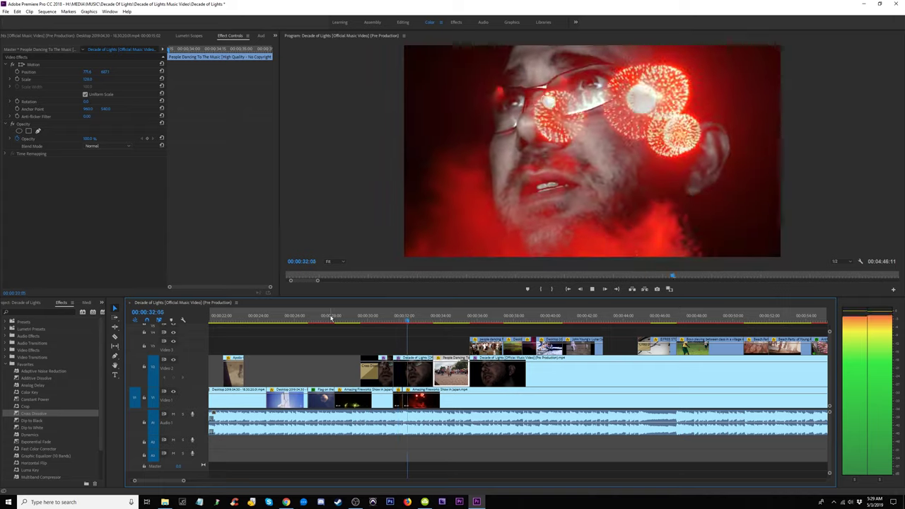
key("space")
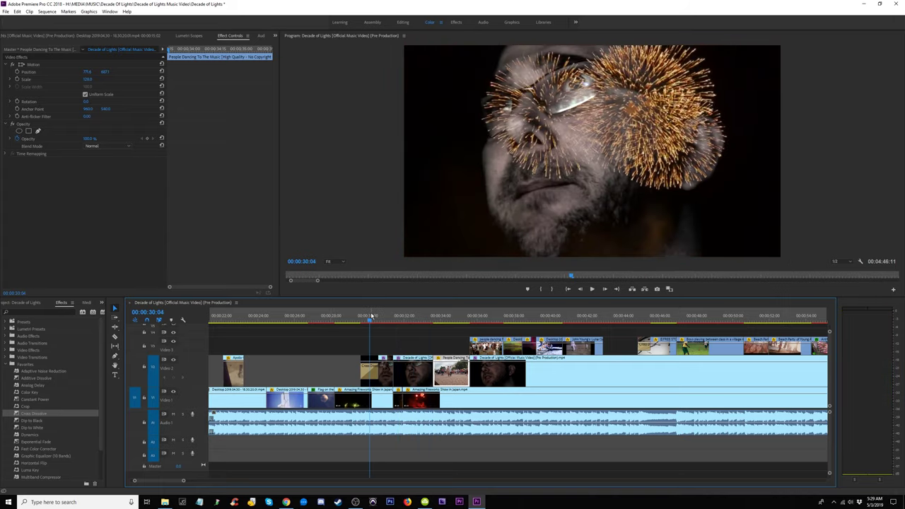
- Add a Cross Dissolve at the Video 1 cut into the short fireworks clip near 31 seconds and play it from 30:20
key("space")
key("=")
key("=")
key("=")
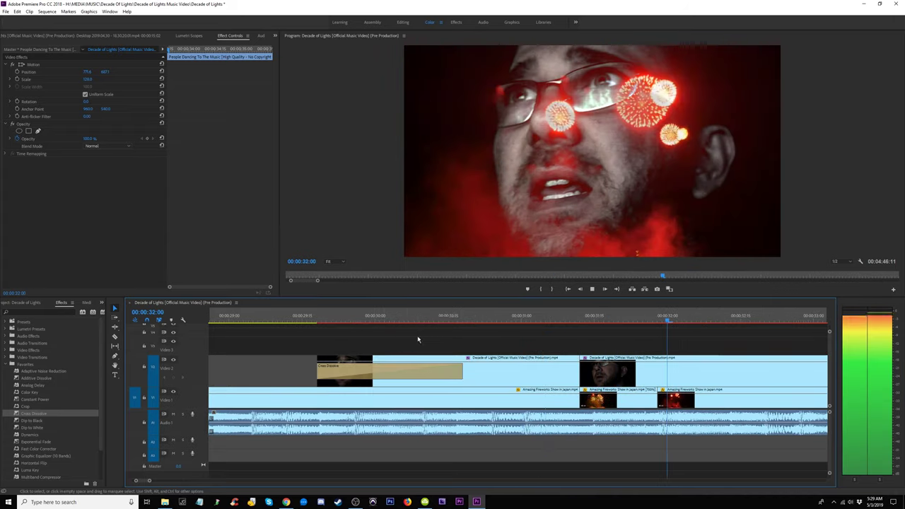
key("space")
left_click(41, 415)
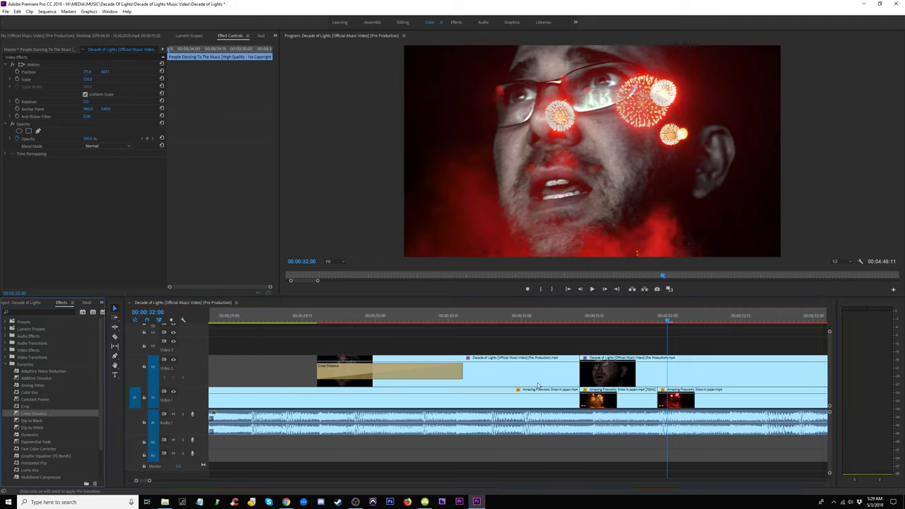
left_click_drag(573, 399, 578, 399)
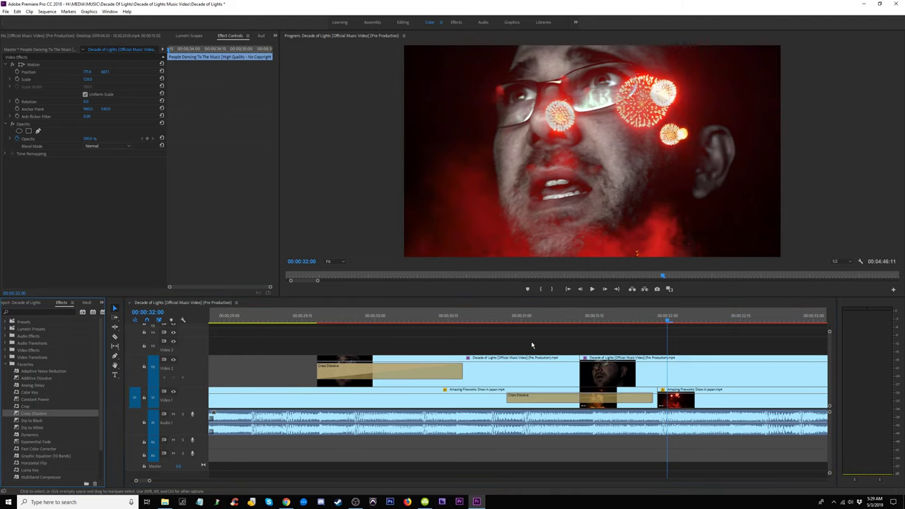
left_click(477, 320)
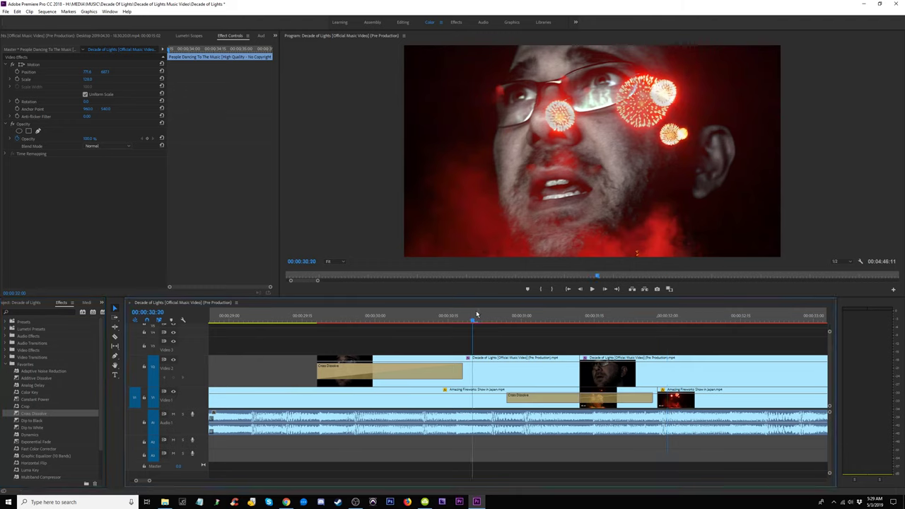
key("space")
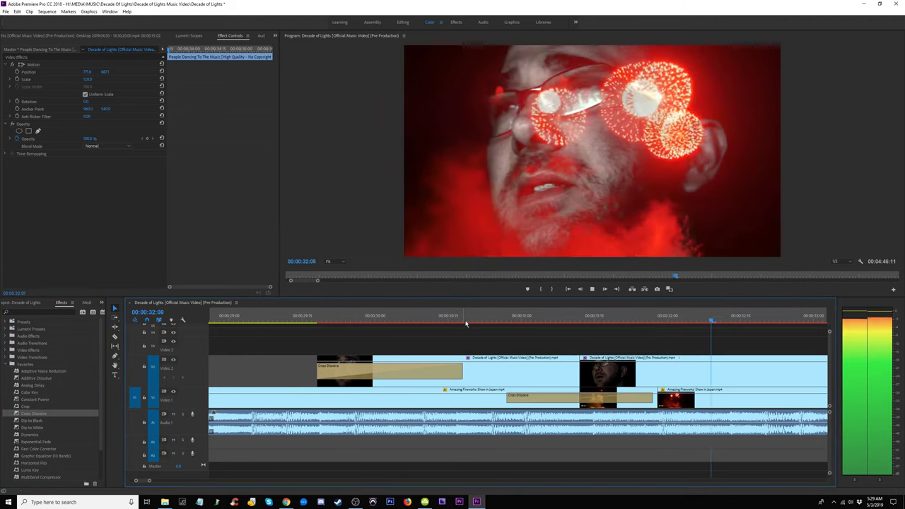
- Add a Cross Dissolve at the Video 1 cut after the short fireworks clip near 32 seconds and play it from 31:21
key("space")
left_click(40, 416)
left_click_drag(41, 416, 669, 397)
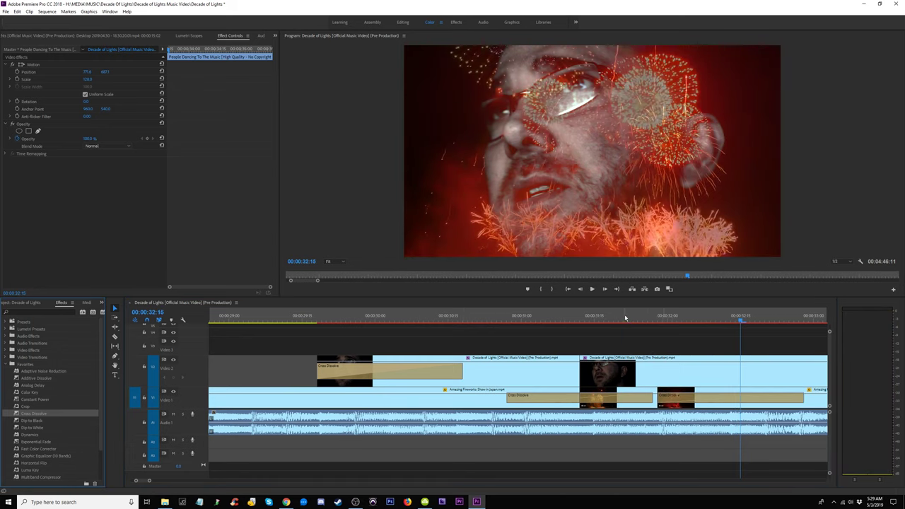
left_click(624, 317)
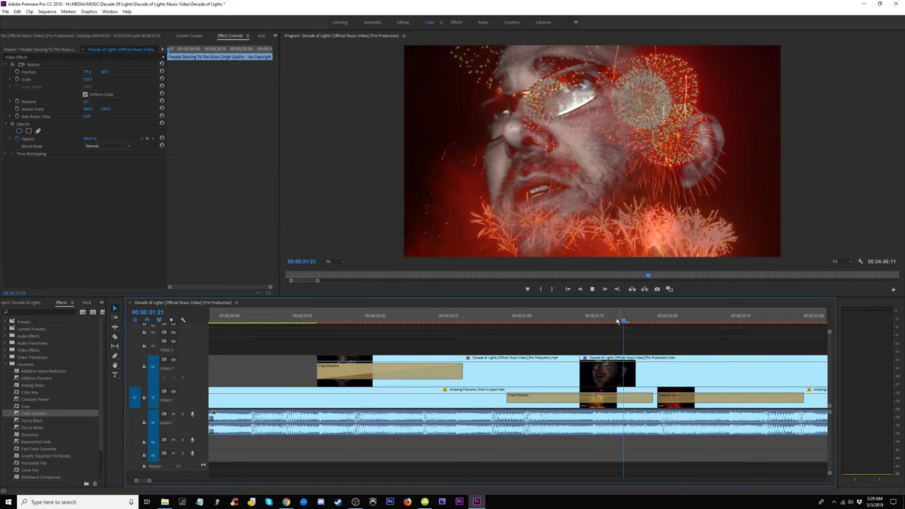
key("space")
key("space")
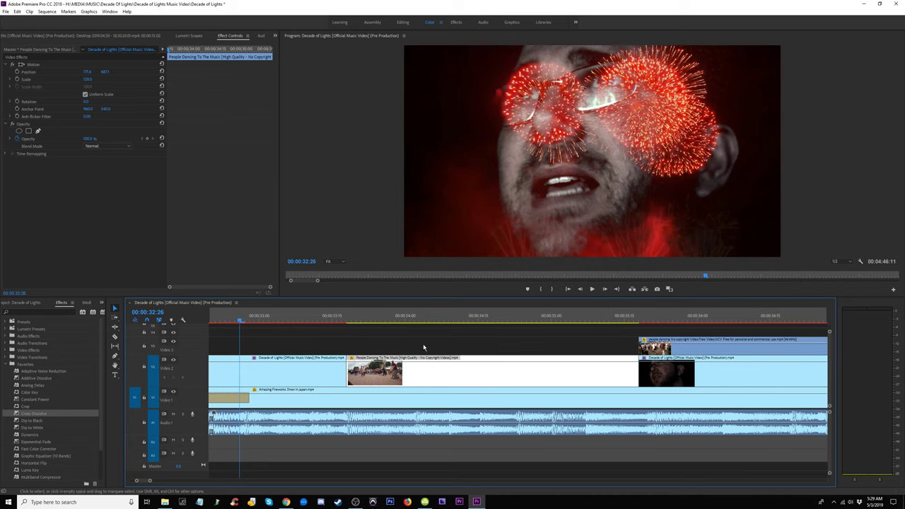
- Remove the Cross Dissolve at the Video 1 cut after the short fireworks clip near 32 seconds
key("minus")
key("minus")
left_click(418, 320)
key("equal")
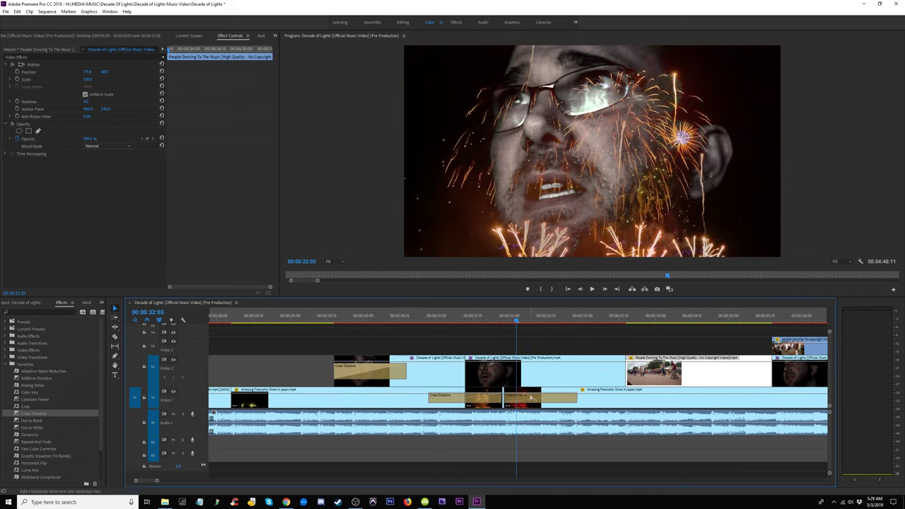
left_click(532, 399)
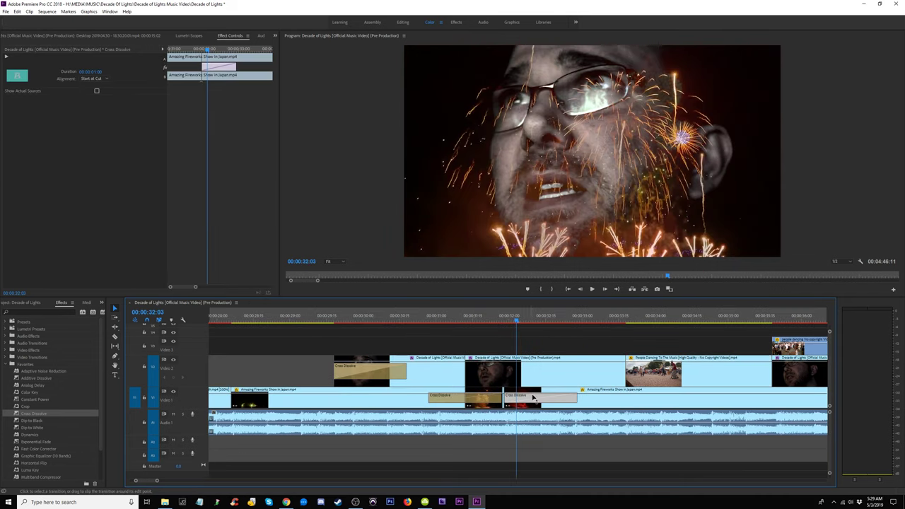
key("Delete")
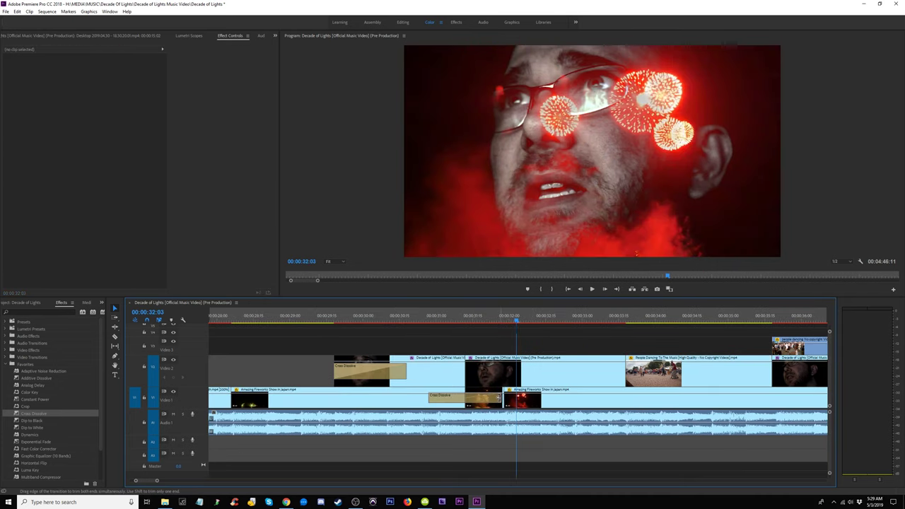
- Shorten the dissolve into the short fireworks clip to 6 frames, add a 6-frame Cross Dissolve at its ending cut and play from 31:03
left_click_drag(500, 398, 467, 400)
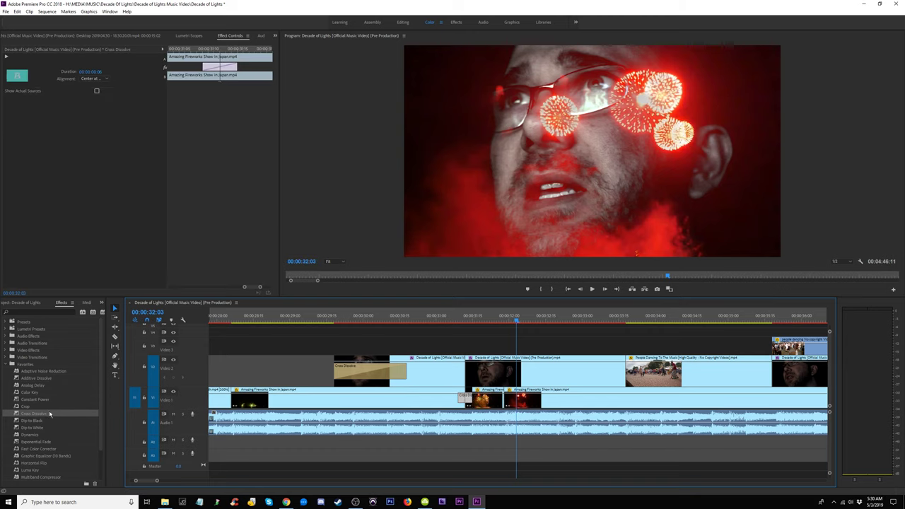
left_click_drag(49, 415, 507, 398)
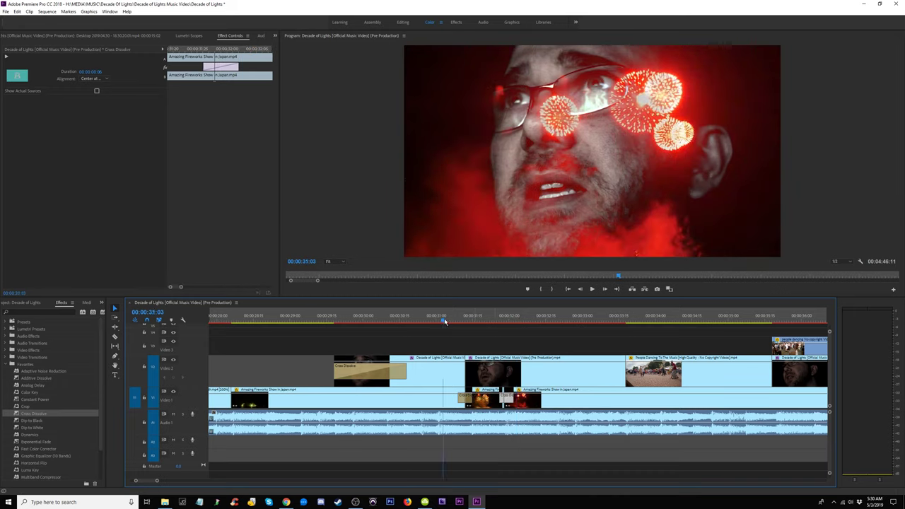
key("space")
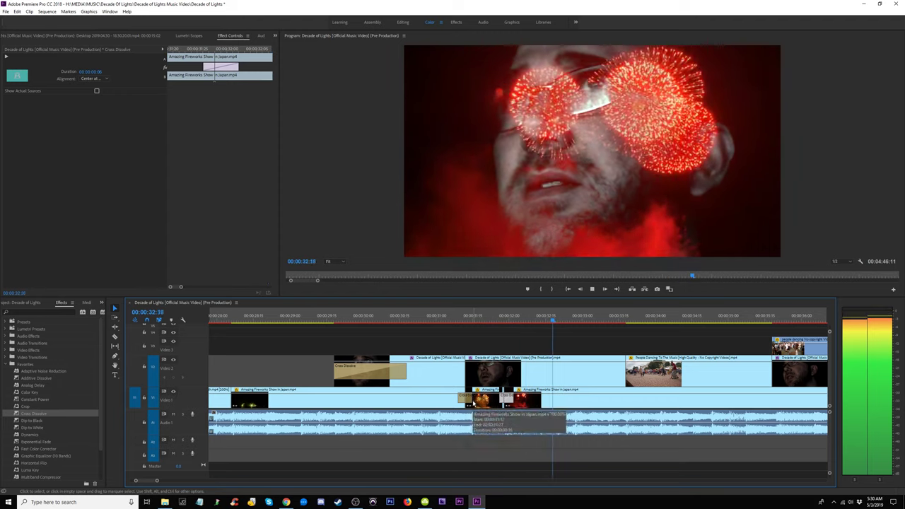
key("space")
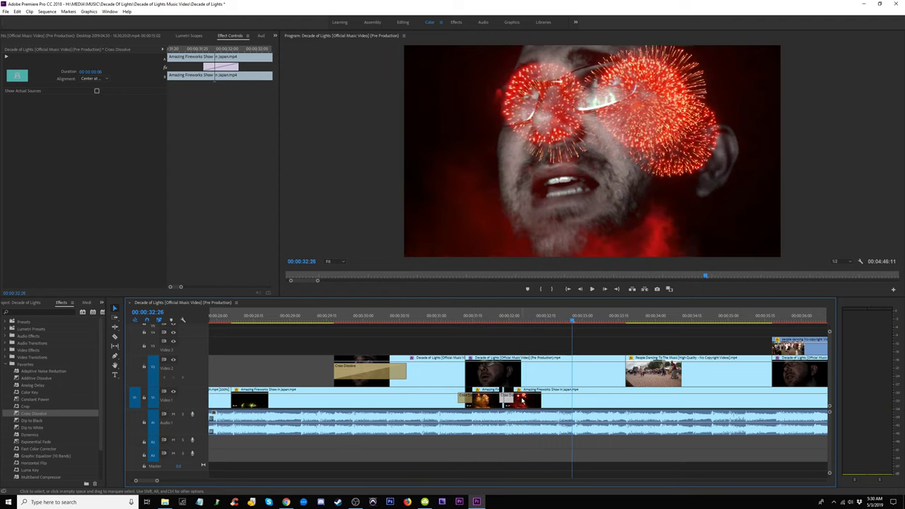
- Shift the two Cross Dissolves so one ends at the short fireworks clip's start and the other begins at its end, and play from 30:26
left_click_drag(502, 397, 444, 397)
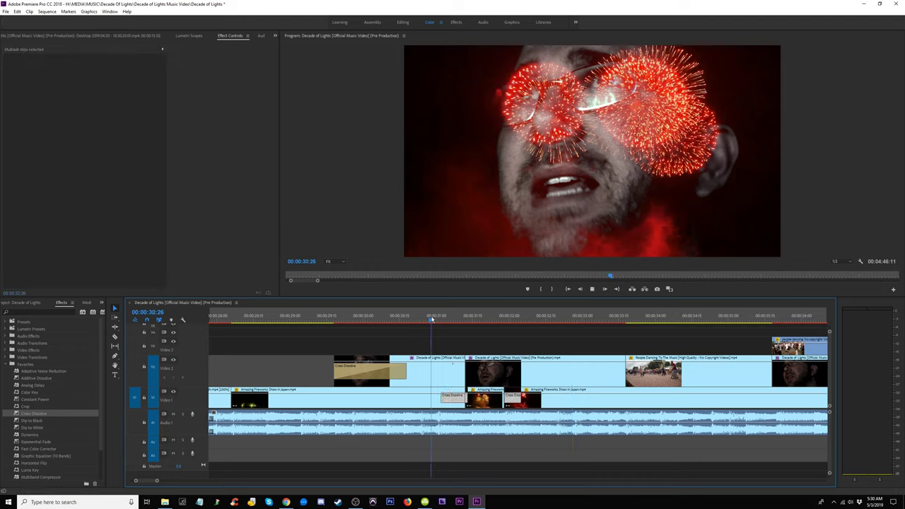
key("space")
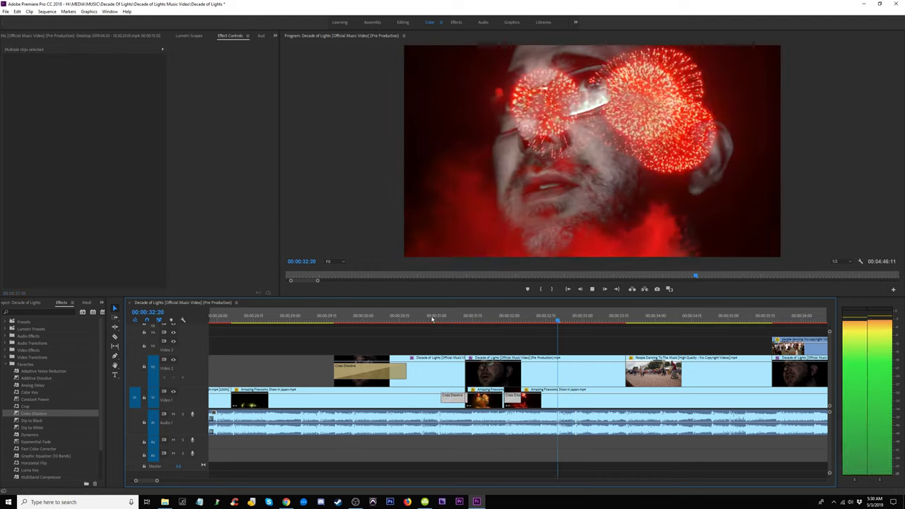
left_click(431, 319)
key("space")
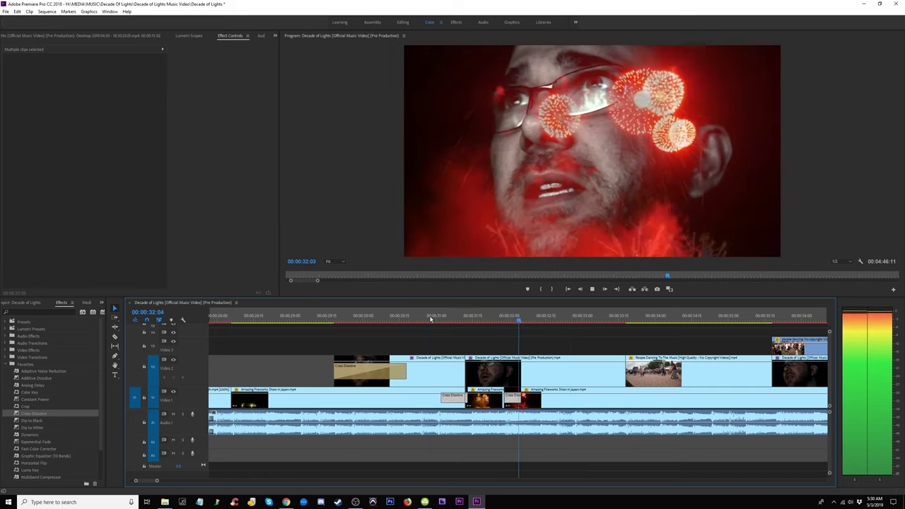
key("space")
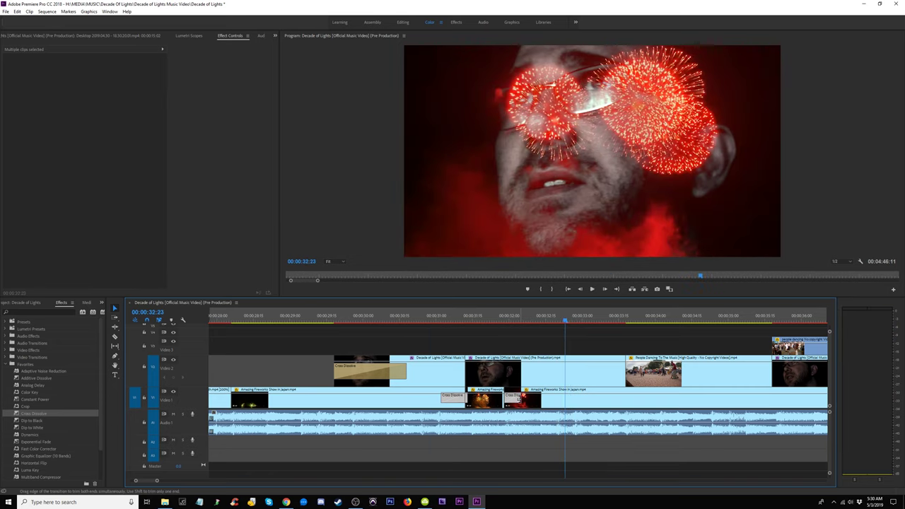
- Lengthen the Cross Dissolve after the short fireworks clip to end near 32:13 and play it from about 31:08
left_click(477, 318)
key("space")
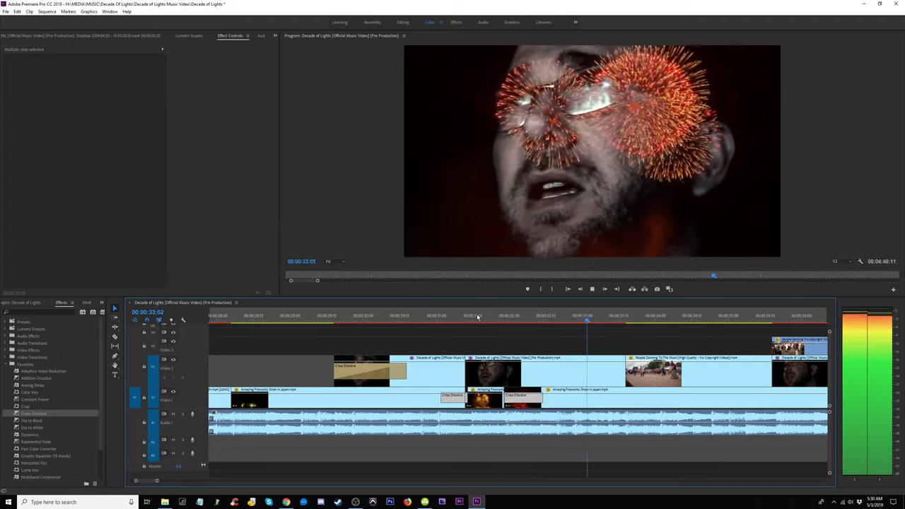
left_click(454, 319)
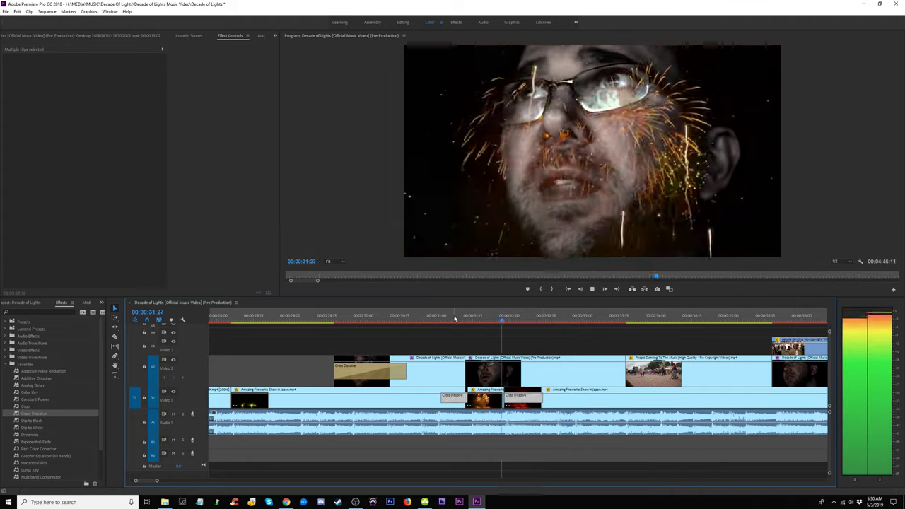
key("space")
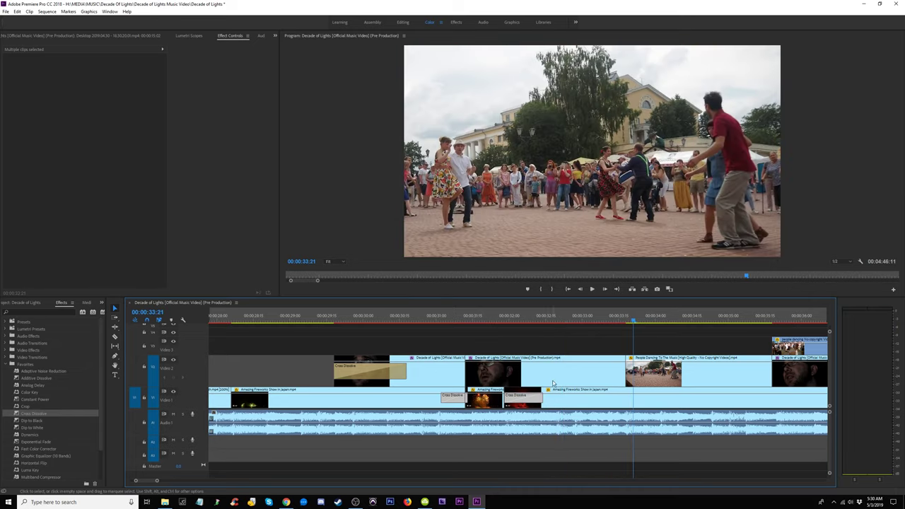
- Extend the Cross Dissolve after the short fireworks clip to end near 33:08 and replay the transition several times from about 32 seconds
left_click_drag(542, 397, 602, 397)
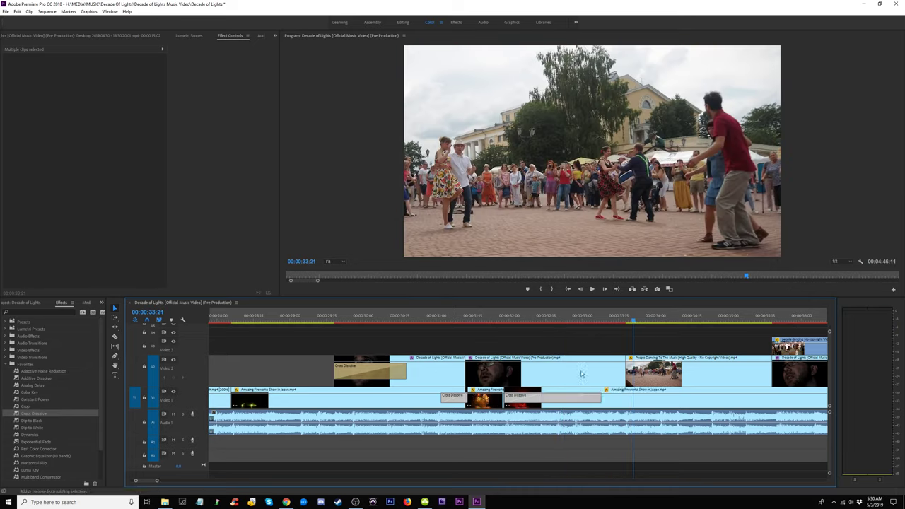
left_click(524, 323)
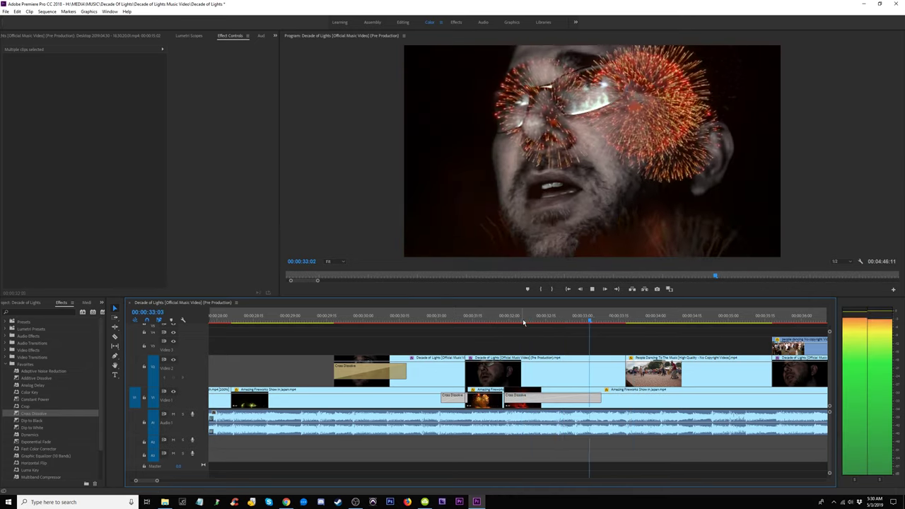
key("space")
left_click(505, 323)
key("space")
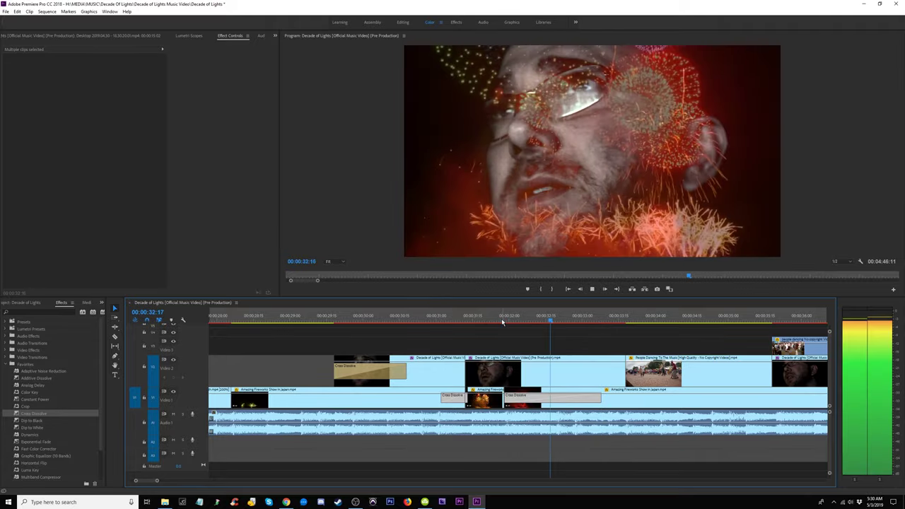
key("space")
left_click(489, 322)
key("space")
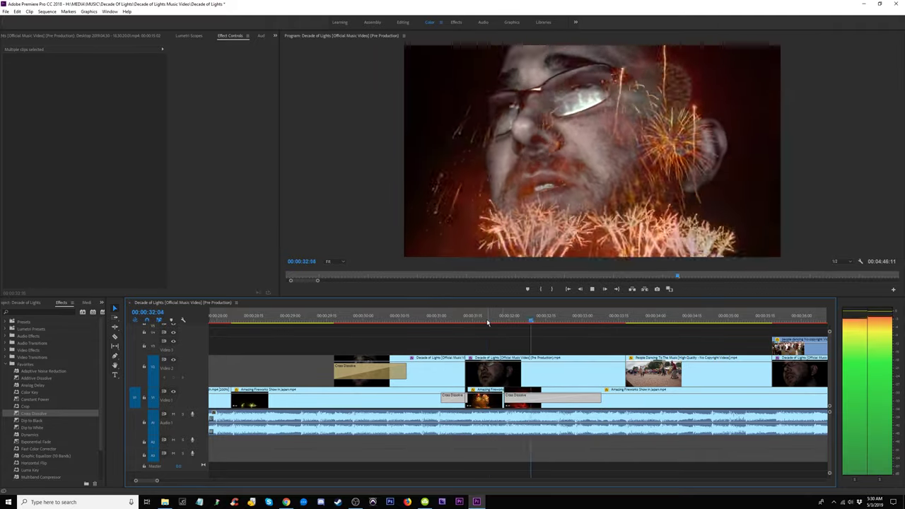
key("space")
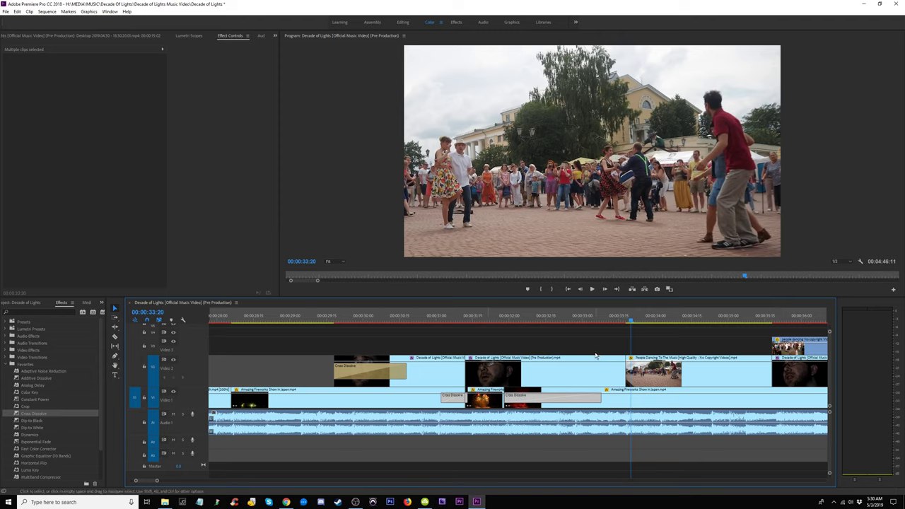
- Extend the Cross Dissolve before the short fireworks clip back to start near 29:18 and play from 28:10
left_click(362, 323)
key("space")
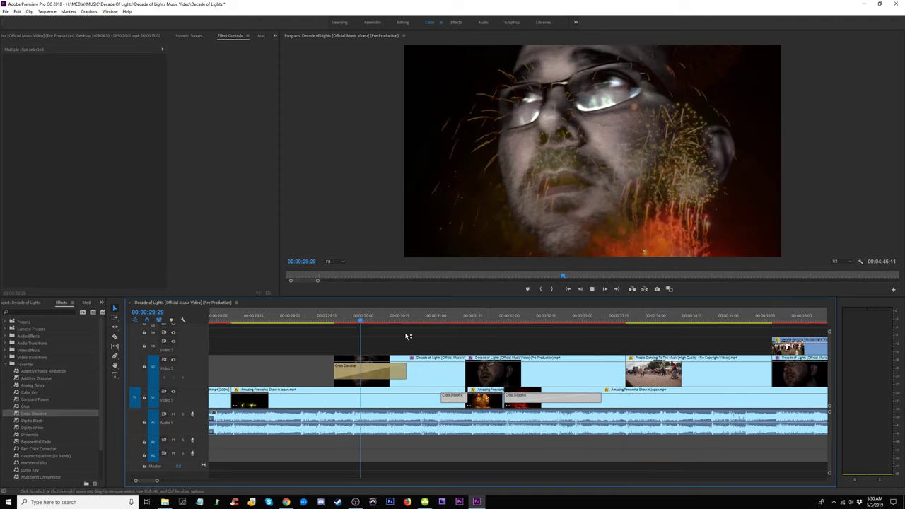
key("space")
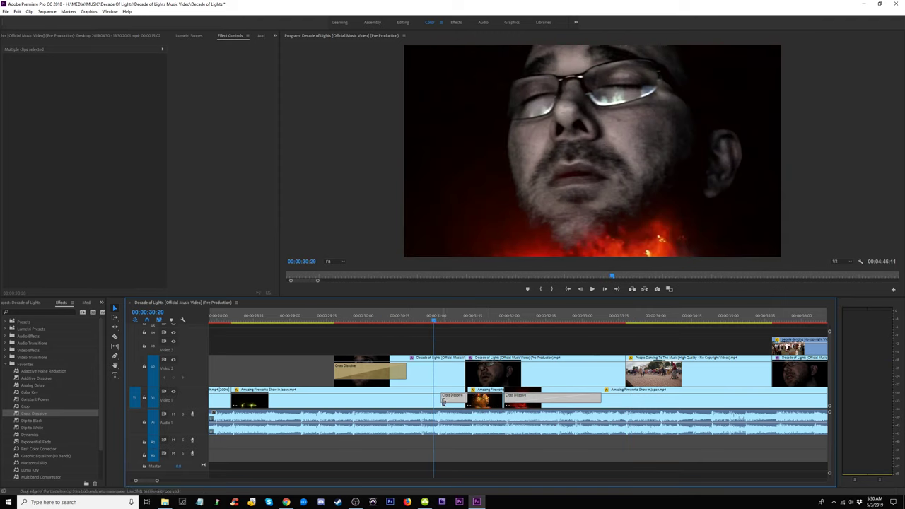
left_click_drag(443, 399, 334, 396)
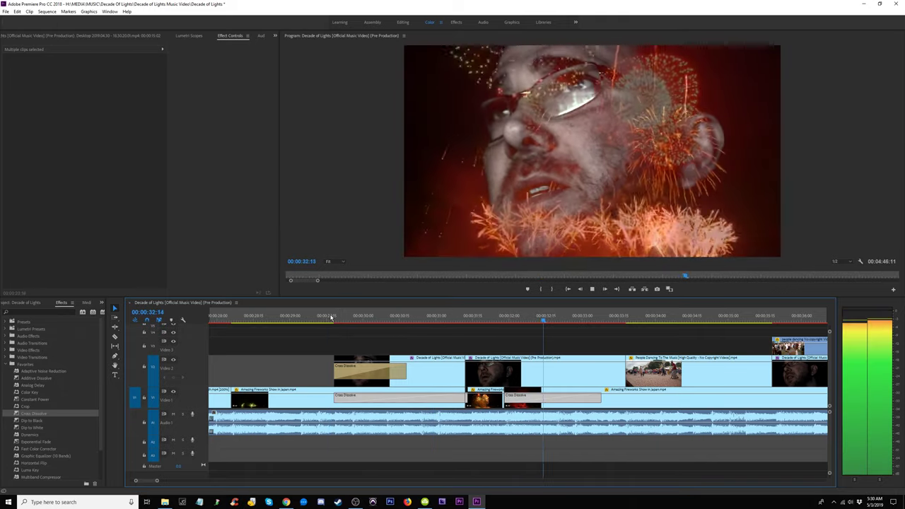
key("space")
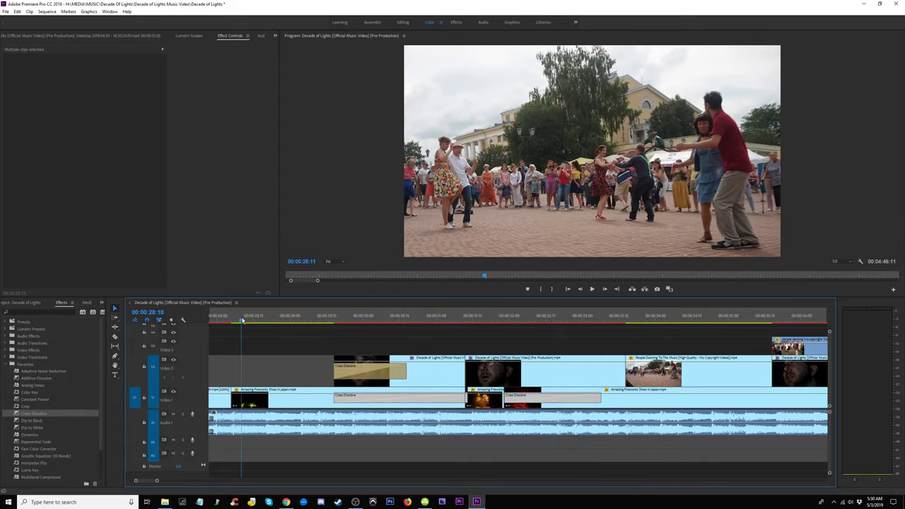
key("space")
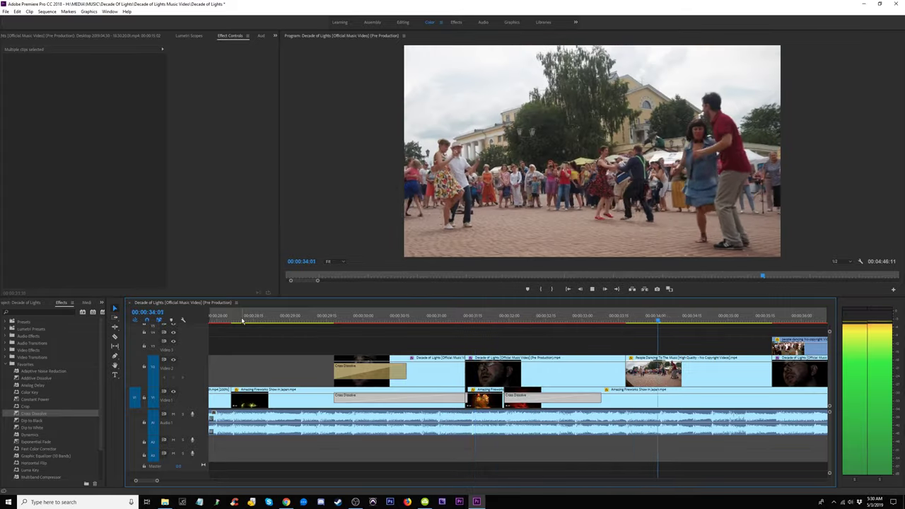
- Shorten the Cross Dissolve after the short fireworks clip to end at 32:13 and play from about 31:20
left_click(453, 320)
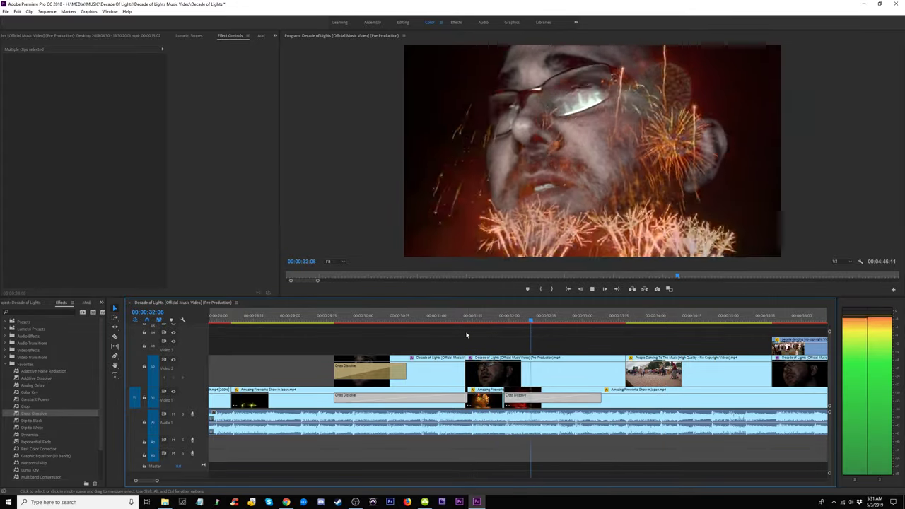
key("space")
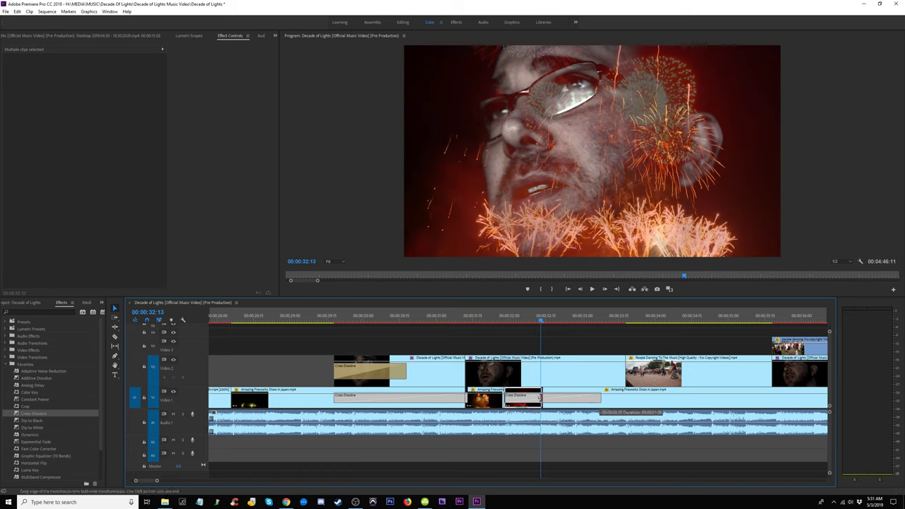
key("space")
left_click(484, 319)
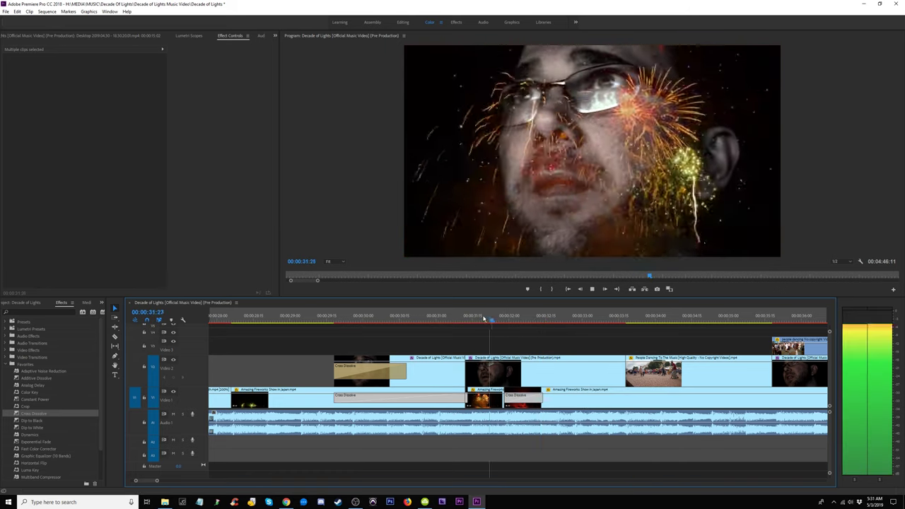
key("space")
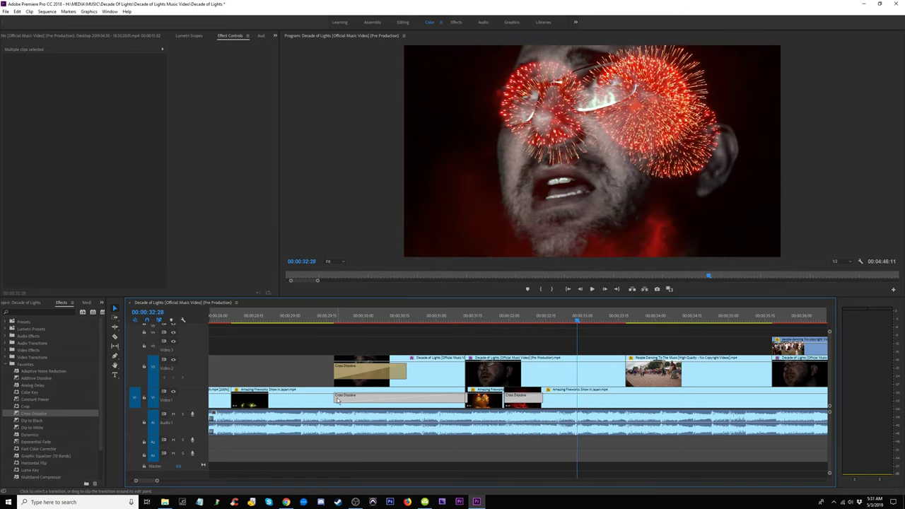
- Trim the Cross Dissolve before the short fireworks clip to start near 30:11 and play from about 29:13
left_click(338, 399)
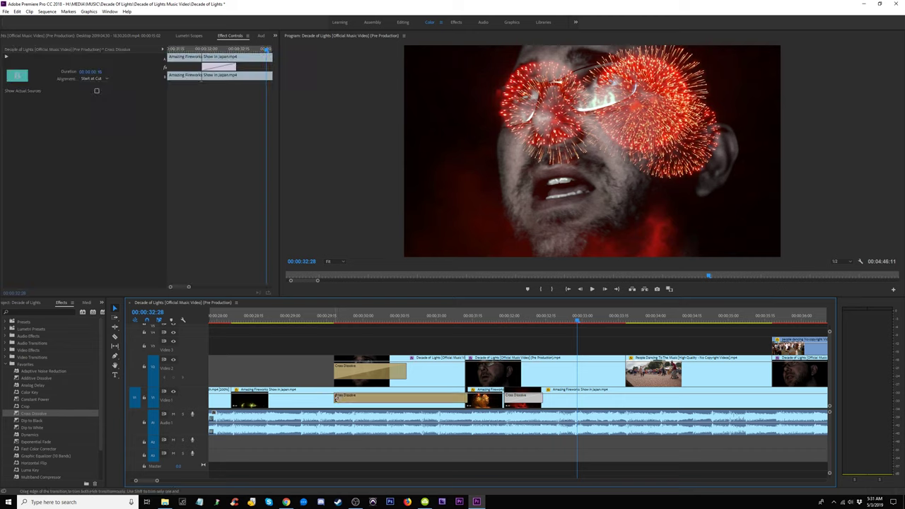
left_click_drag(337, 399, 389, 399)
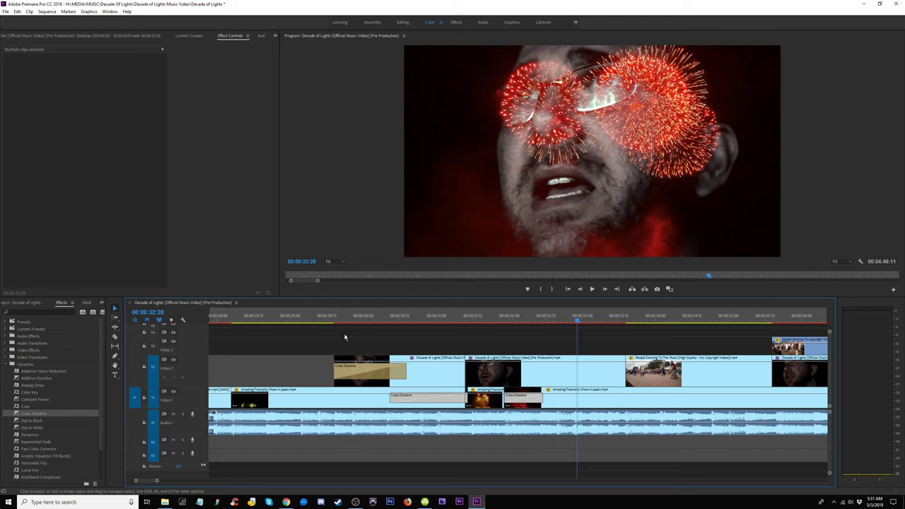
left_click(322, 319)
key("space")
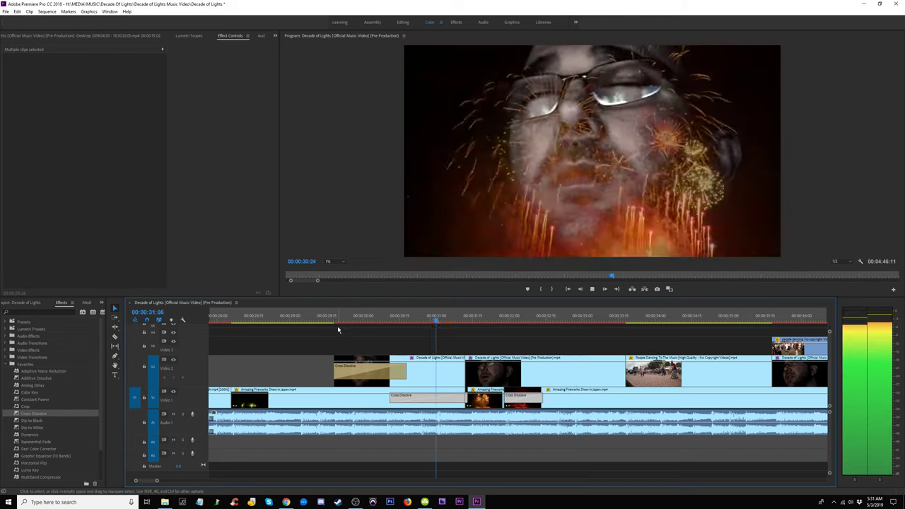
- Play the sequence from the beginning and from about 22 and 13 seconds to examine the opening fireworks and rocket clips
key("Home")
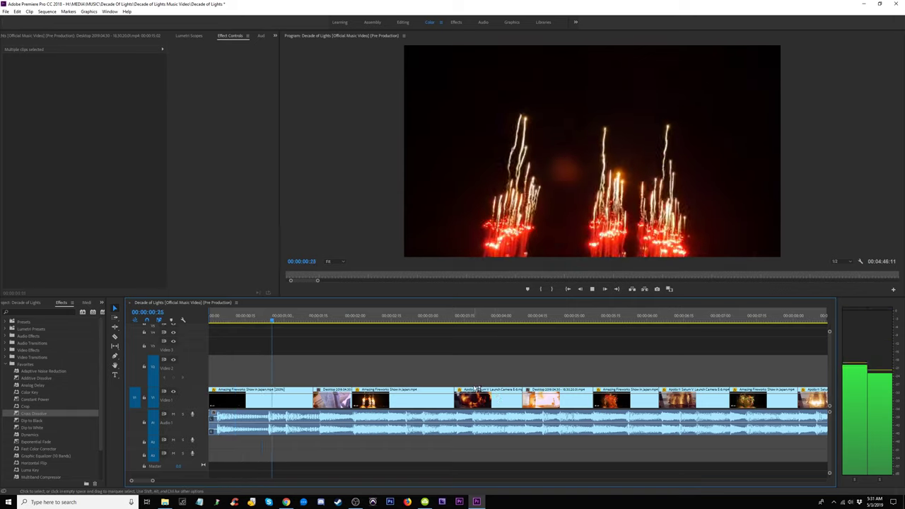
key("minus")
key("minus")
key("minus")
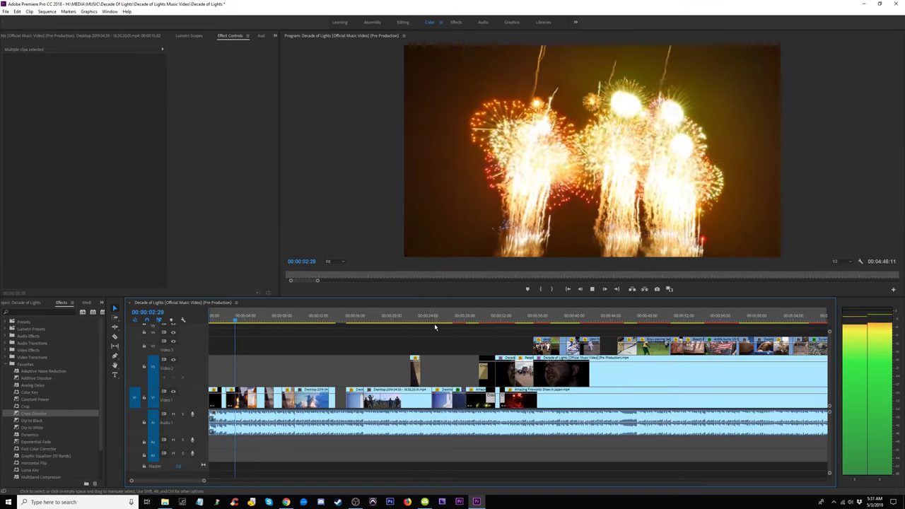
left_click(415, 322)
key("equal")
key("equal")
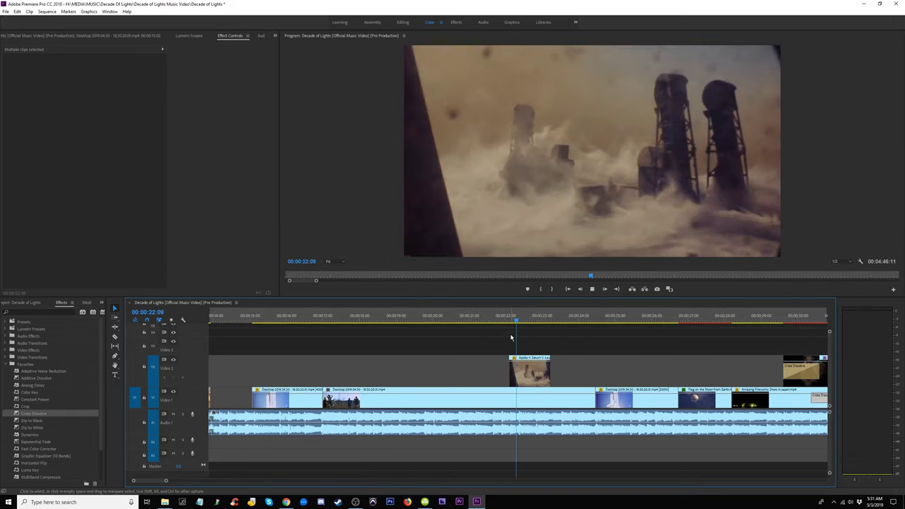
key("Up")
key("Up")
key("Up")
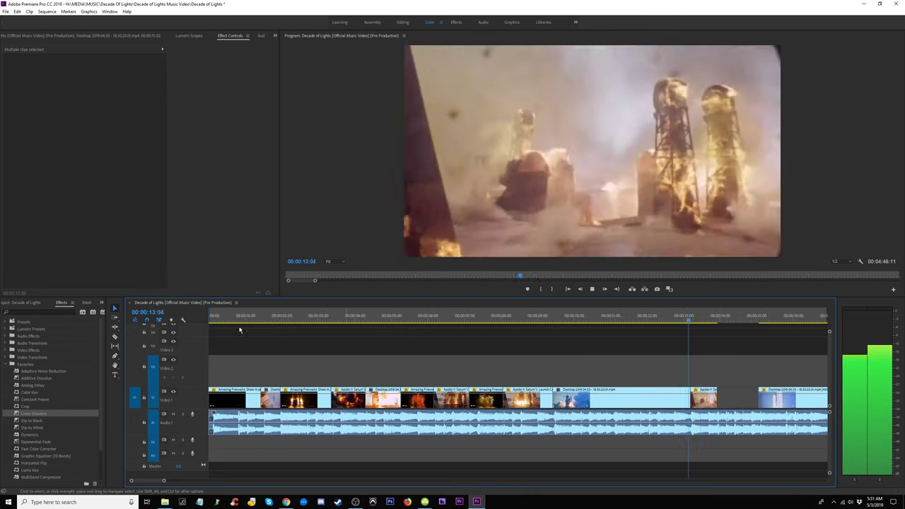
- Move the short Apollo 11 launch clip from Video 2 near 22 seconds into the Video 1 gap at about 14 seconds
key("space")
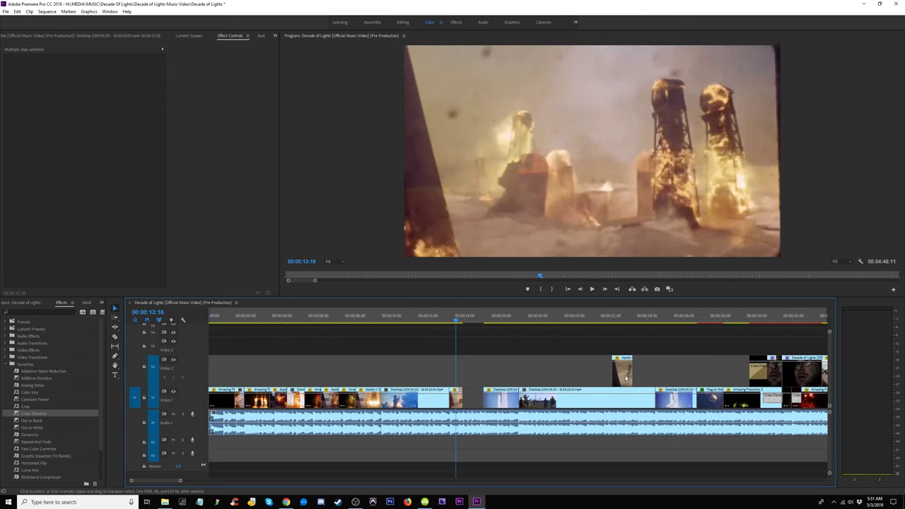
left_click_drag(626, 376, 473, 383)
key("space")
key("space")
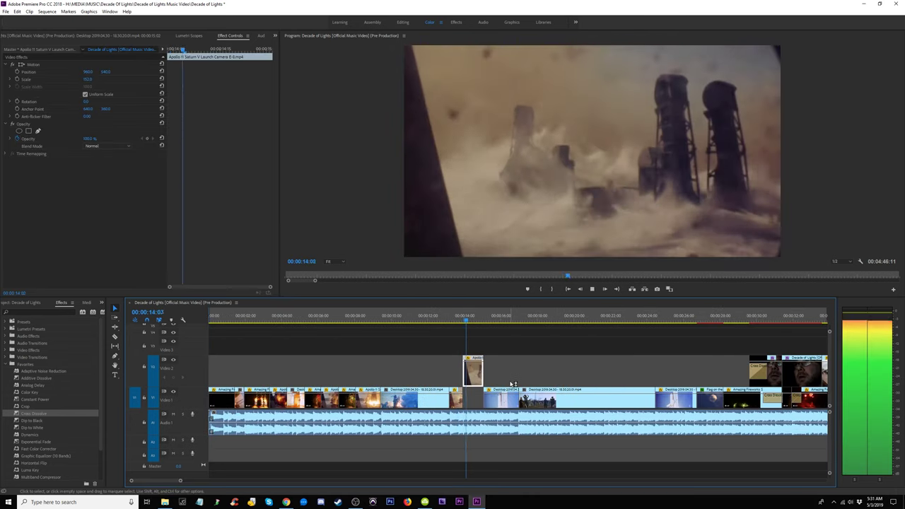
left_click(446, 316)
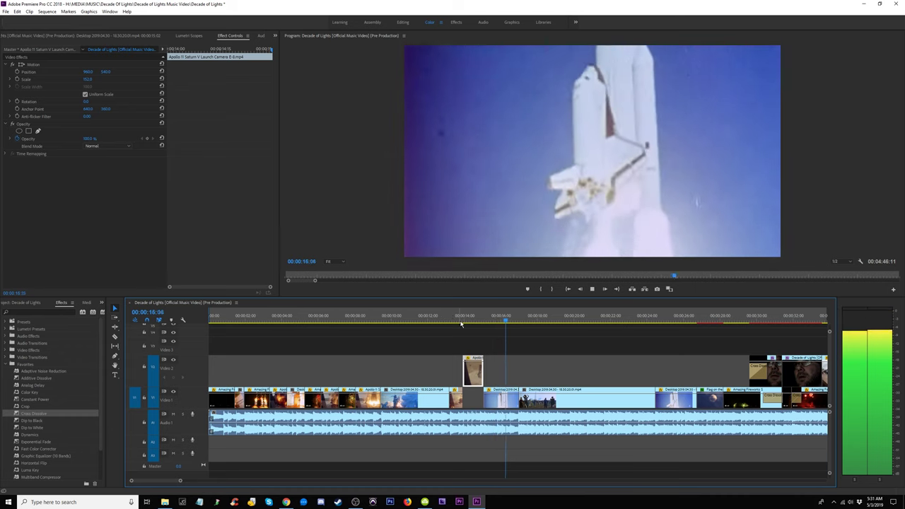
key("space")
left_click_drag(472, 382, 472, 399)
- Apply a Cross Dissolve between the two adjoining Apollo 11 clips on Video 1 and play it from about 13 seconds
left_click(448, 317)
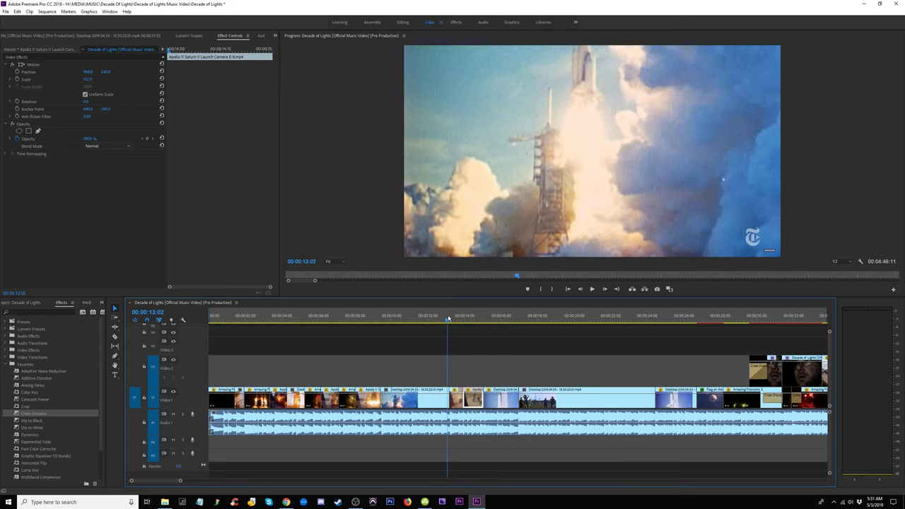
key("equal")
key("equal")
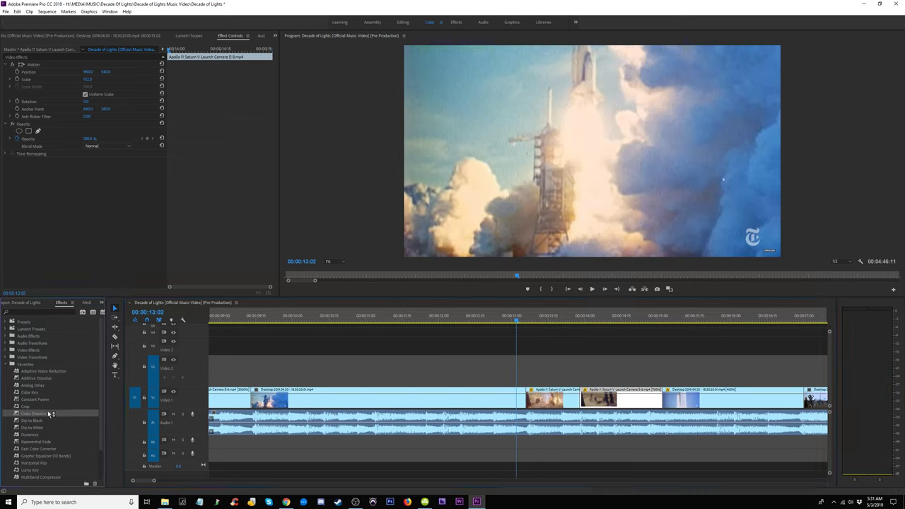
left_click_drag(561, 399, 560, 399)
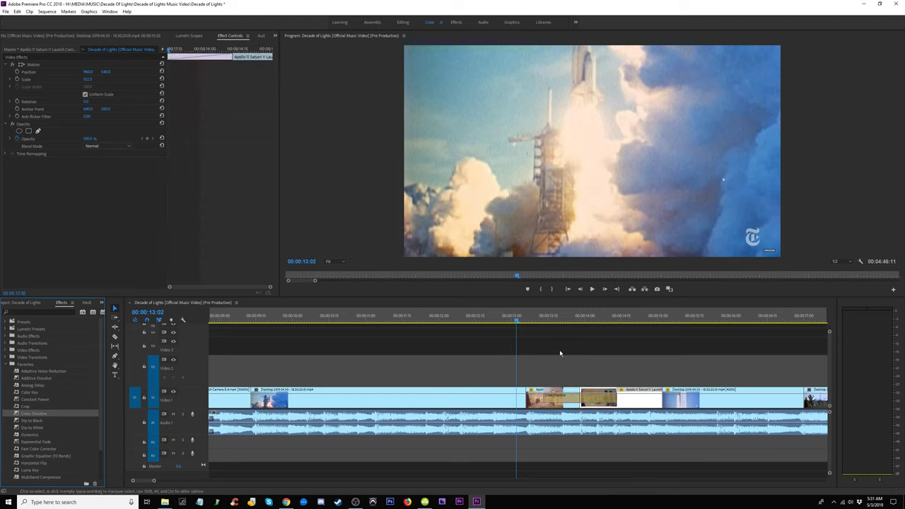
key("space")
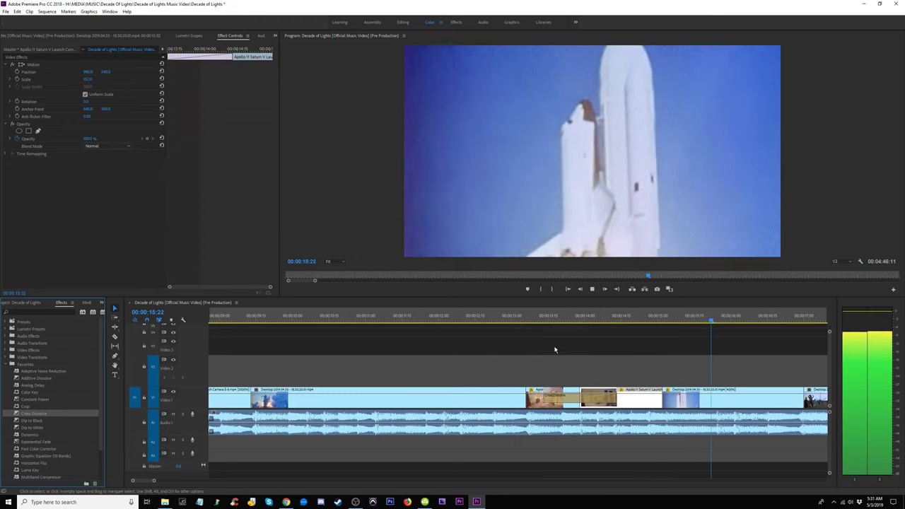
left_click(492, 318)
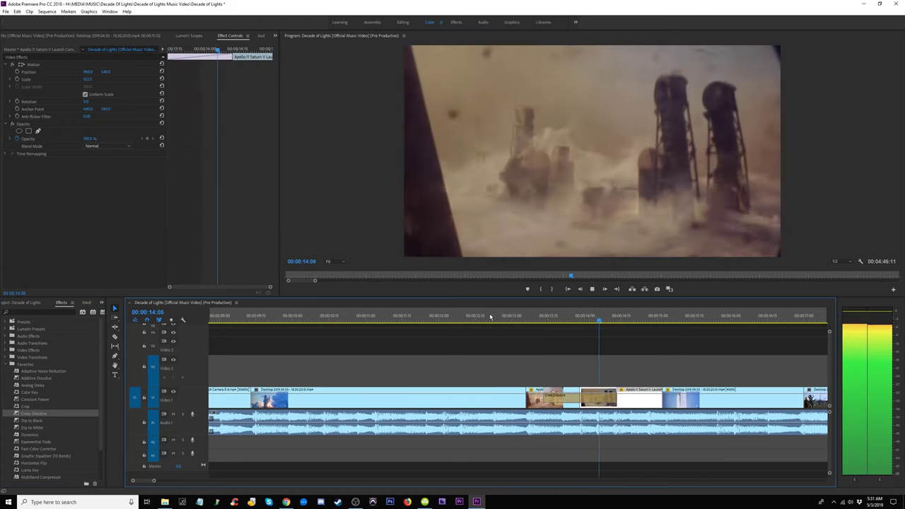
left_click(491, 317)
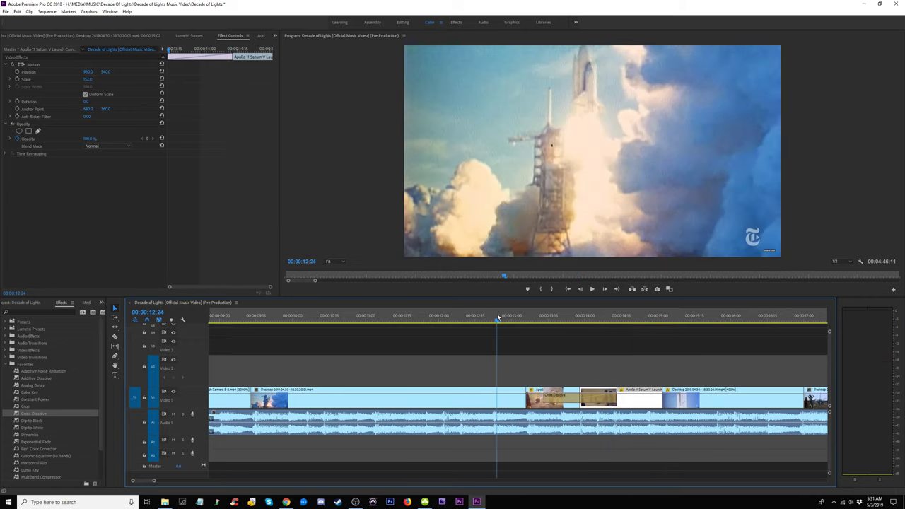
key("space")
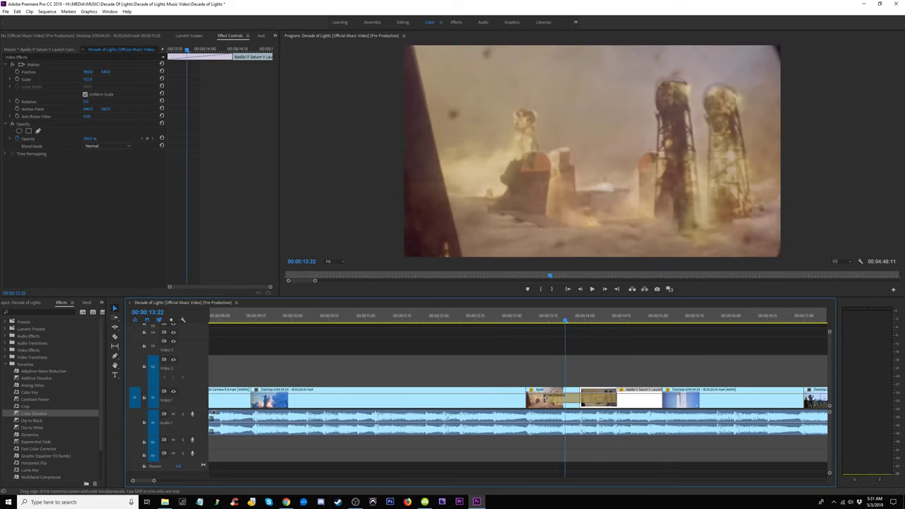
- Shorten the Cross Dissolve between the two Apollo 11 clips to 14 frames and play from just before it
left_click(545, 399)
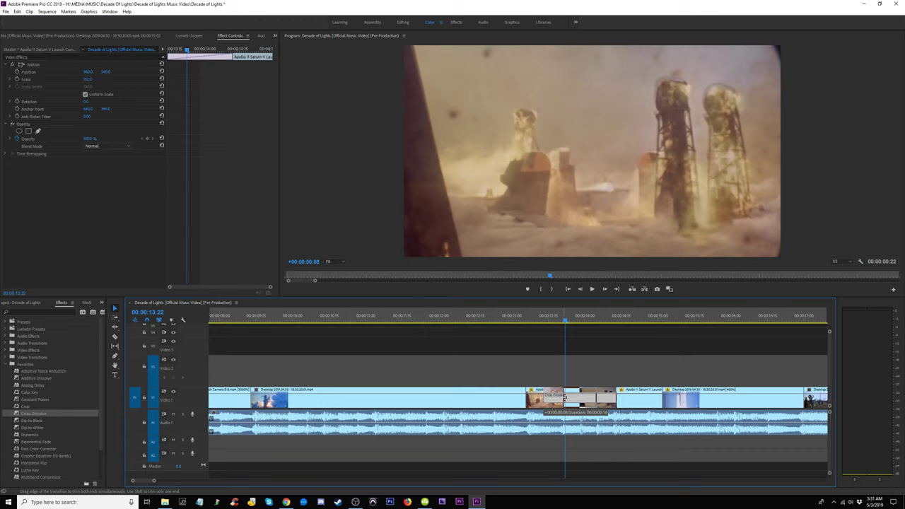
left_click_drag(563, 398, 564, 398)
key("space")
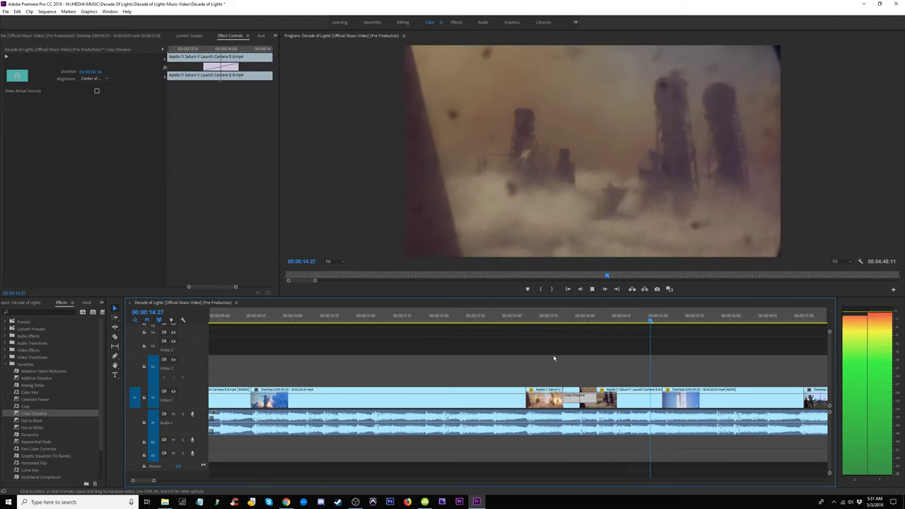
left_click(499, 317)
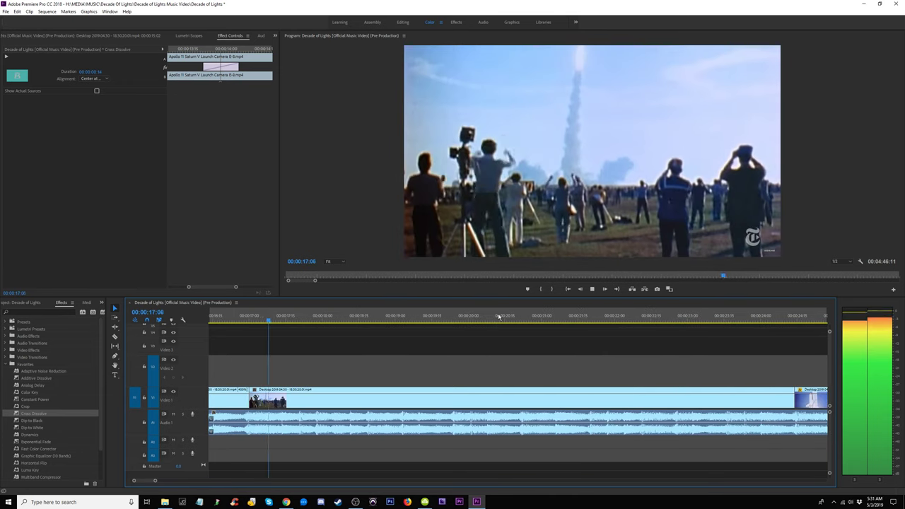
- Play on to about 27 seconds, then scrub and replay the Apollo 11 transition between 13 and 15 seconds
key("minus")
key("minus")
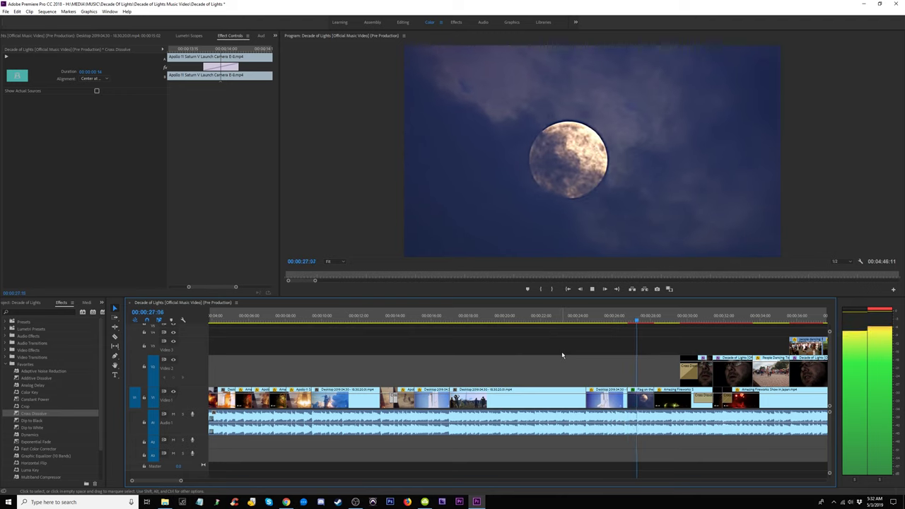
key("space")
left_click_drag(289, 318, 299, 320)
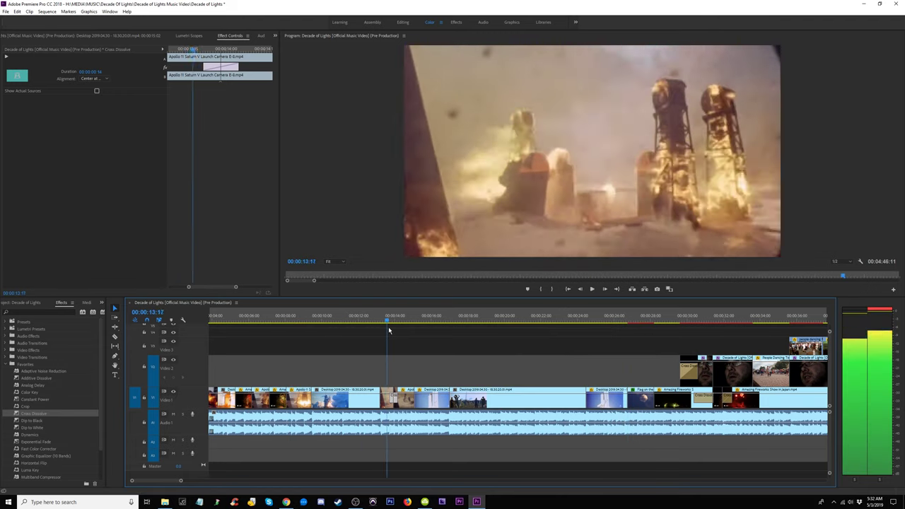
left_click_drag(397, 331, 407, 332)
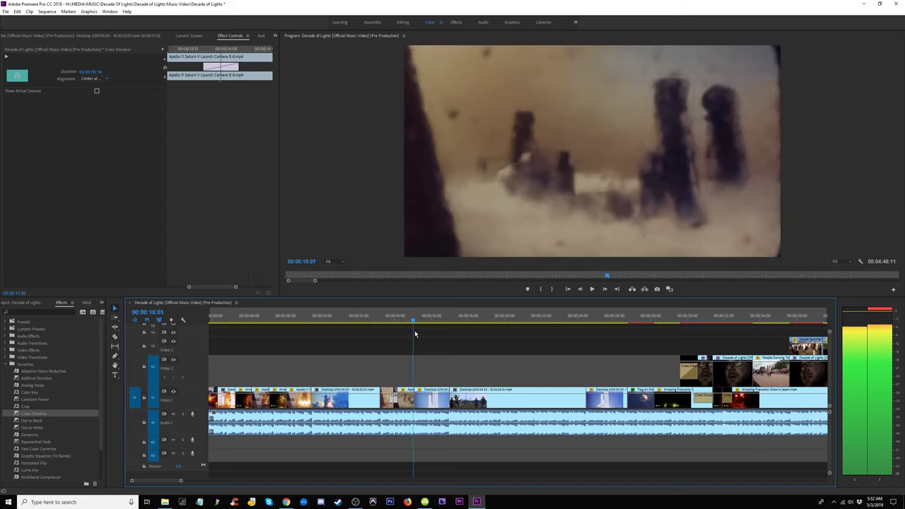
key("space")
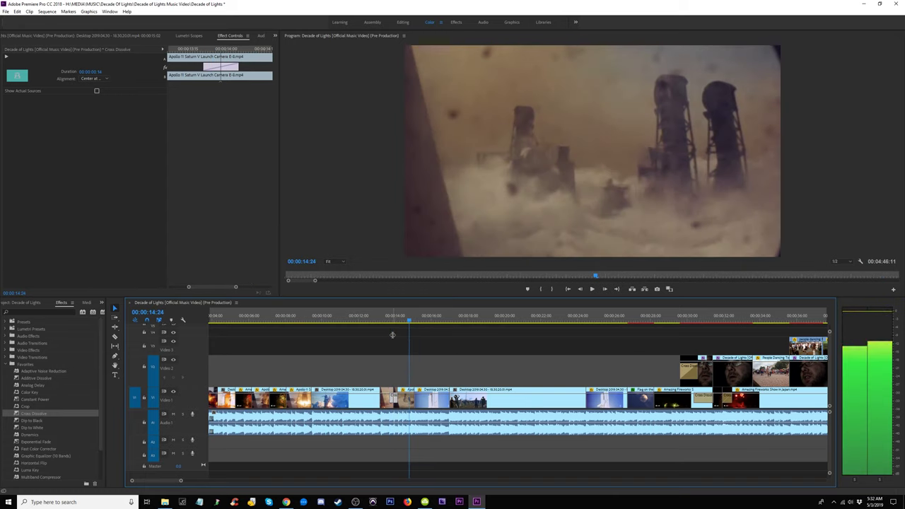
- Replace the Cross Dissolve between the two Apollo 11 clips with an Additive Dissolve and play it
left_click(392, 334)
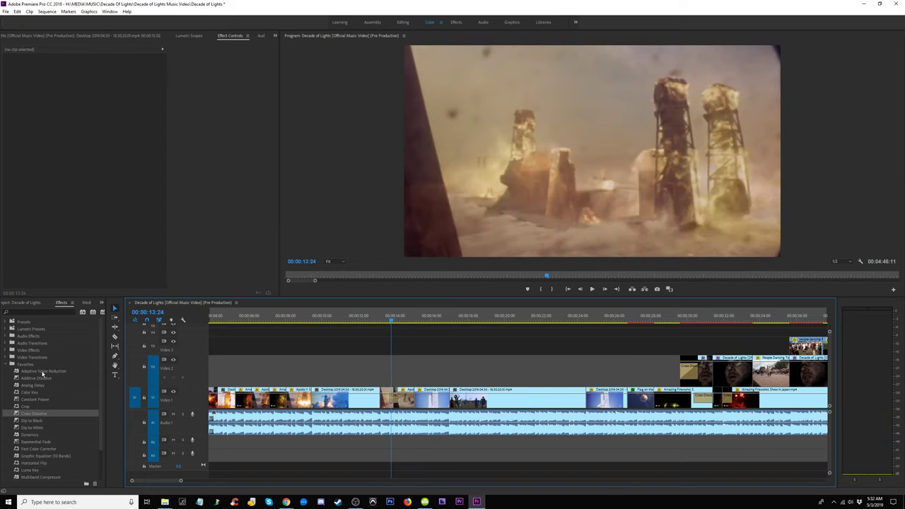
left_click_drag(43, 373, 303, 339)
left_click_drag(42, 381, 389, 368)
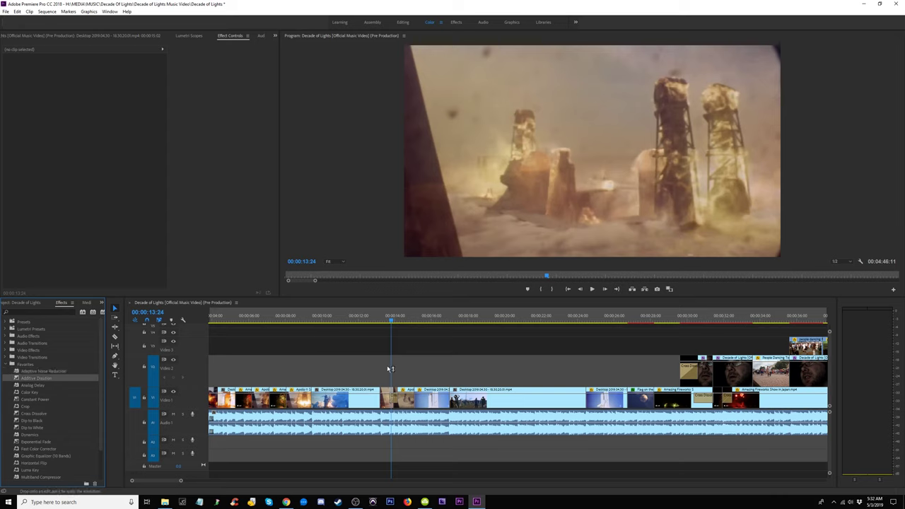
left_click_drag(394, 405, 394, 402)
key("space")
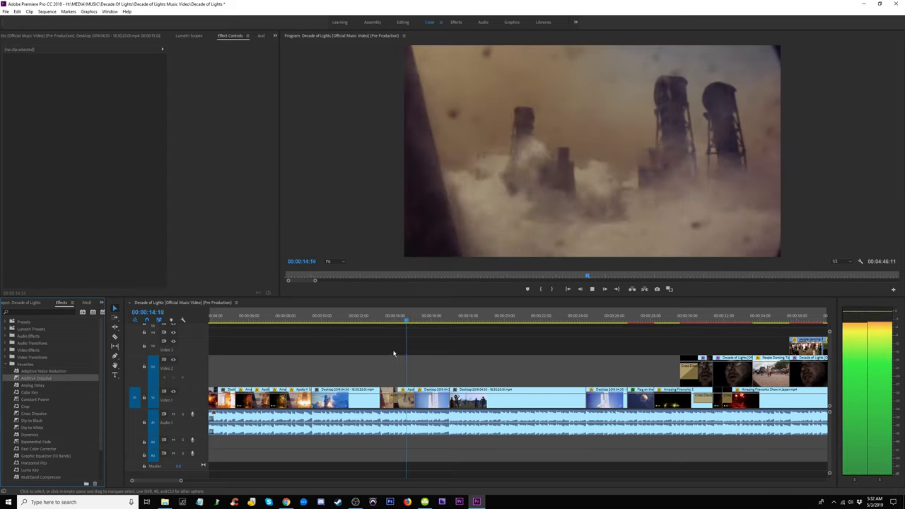
left_click(384, 320)
key("space")
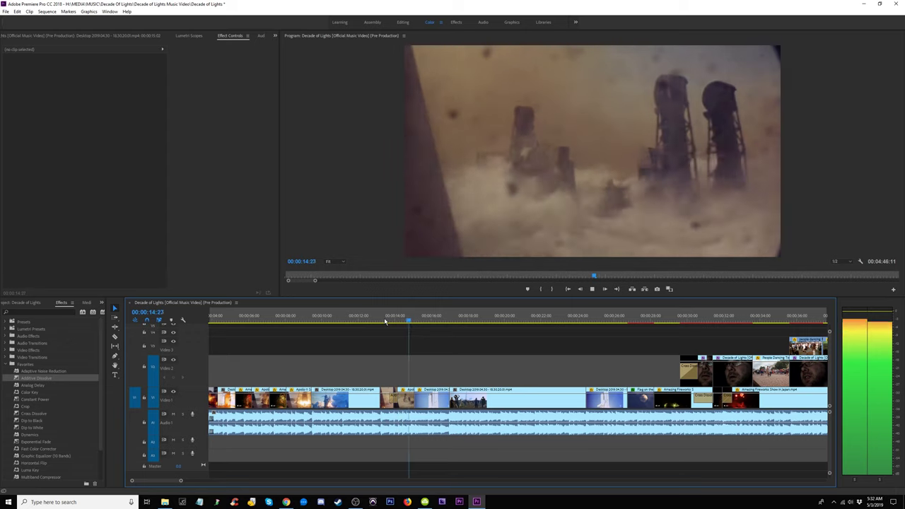
- Replay the Additive Dissolve from about 13 seconds, then play the singer's entrance from about 27 seconds
left_click(385, 322)
key("=")
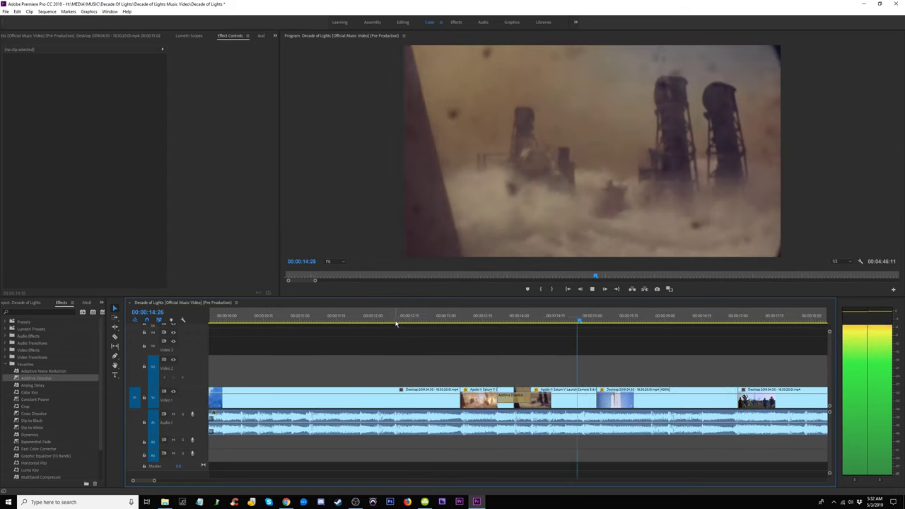
left_click_drag(424, 324, 484, 330)
key("space")
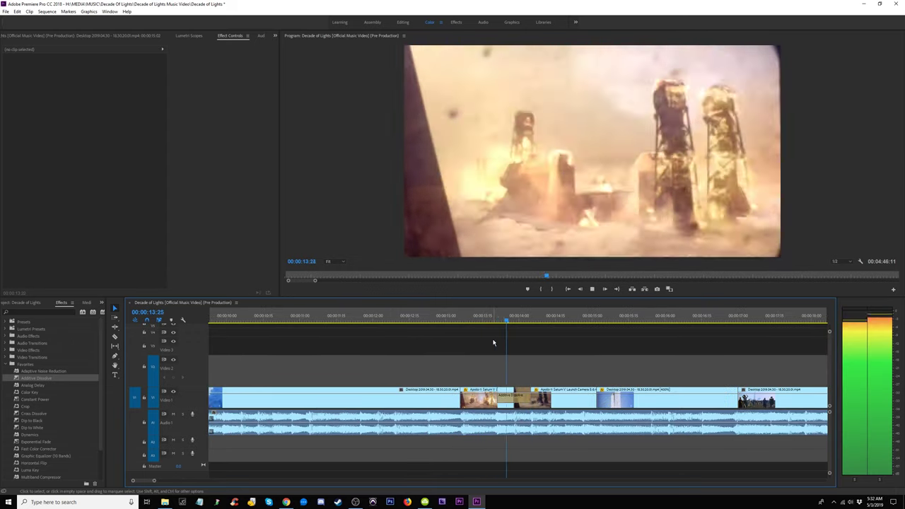
left_click(457, 318)
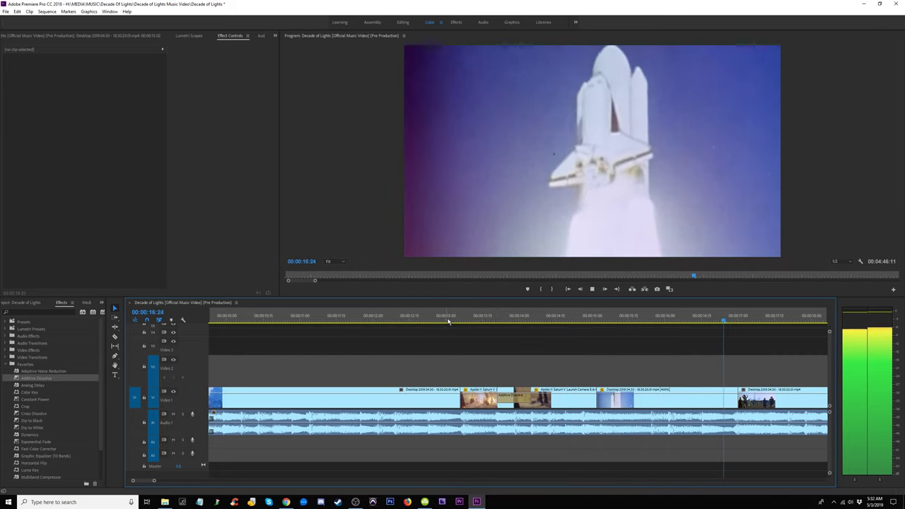
key("minus")
key("minus")
key("minus")
key("minus")
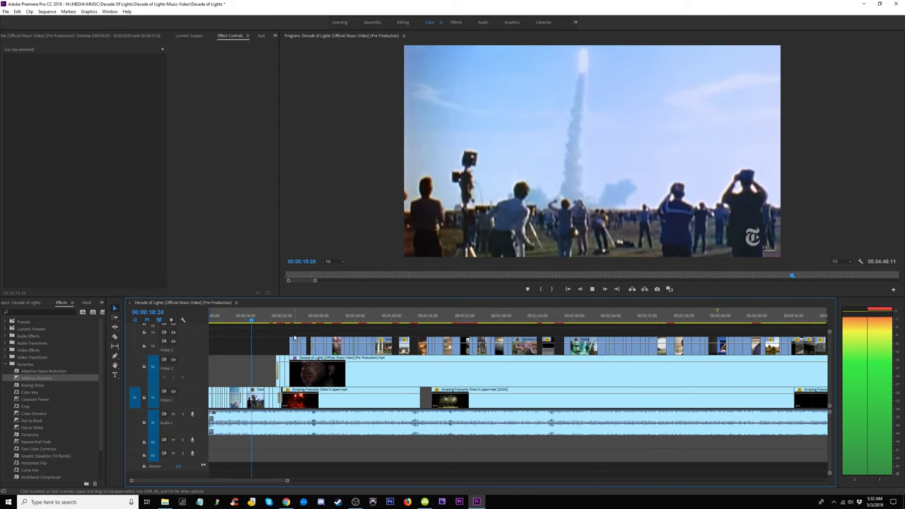
left_click(271, 319)
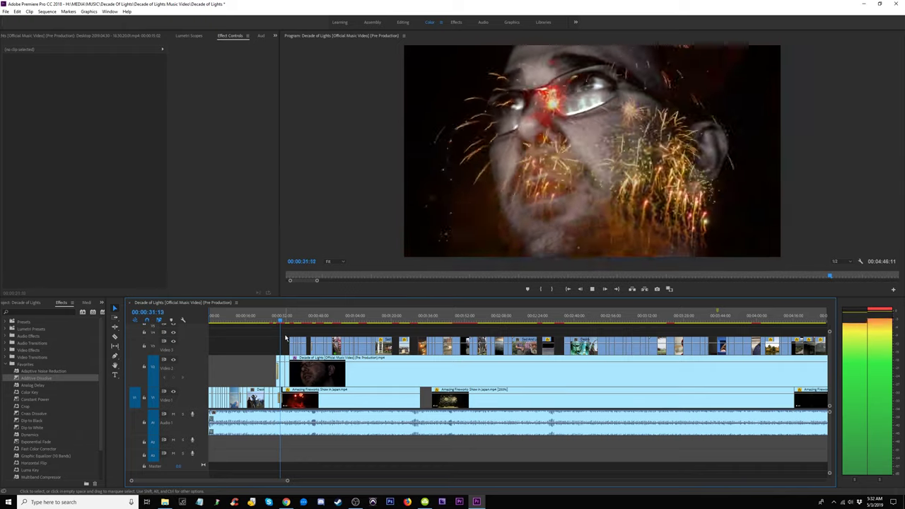
- Extend the start of the first singer clip on Video 2 back to 28:24 and play its fade-in
key("equal")
key("equal")
key("equal")
key("equal")
left_click_drag(436, 324, 363, 327)
key("space")
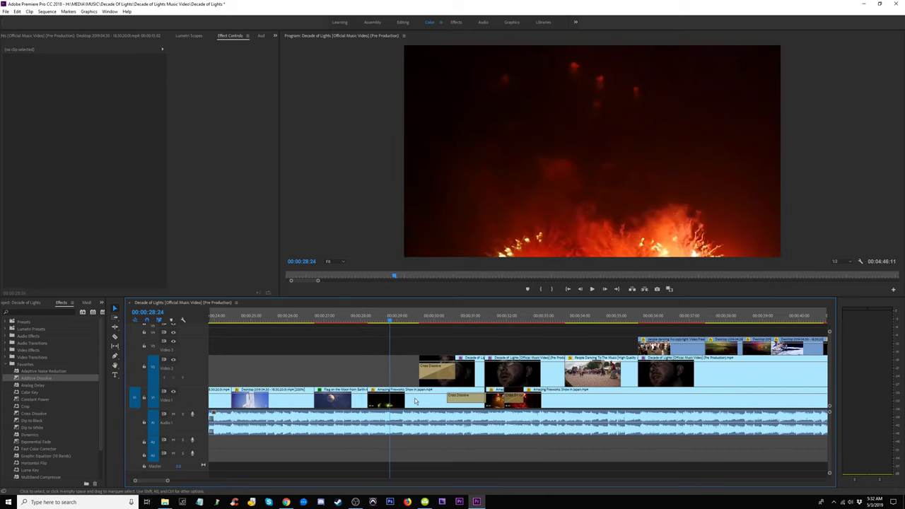
left_click_drag(420, 377, 390, 380)
key("space")
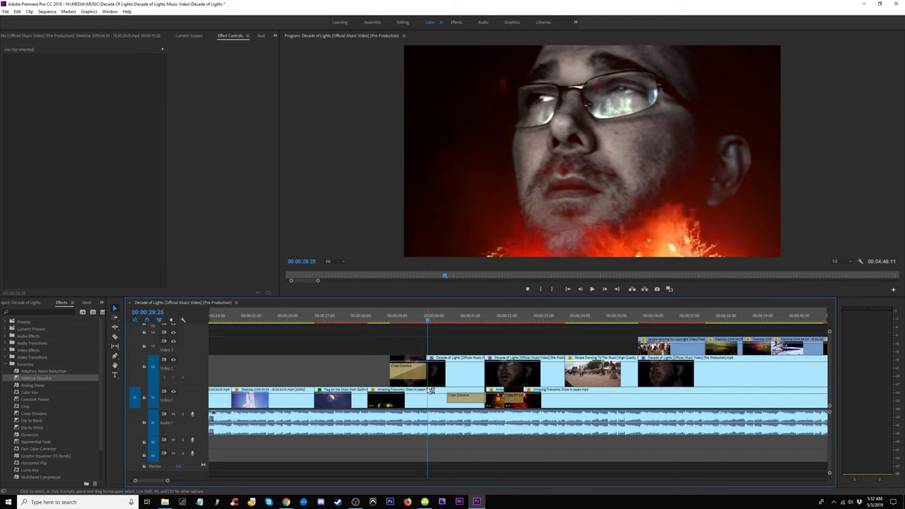
- Lengthen the first singer clip's opening Cross Dissolve to about 2.5 seconds, ending near the clip's end, and return to 28:13
key("space")
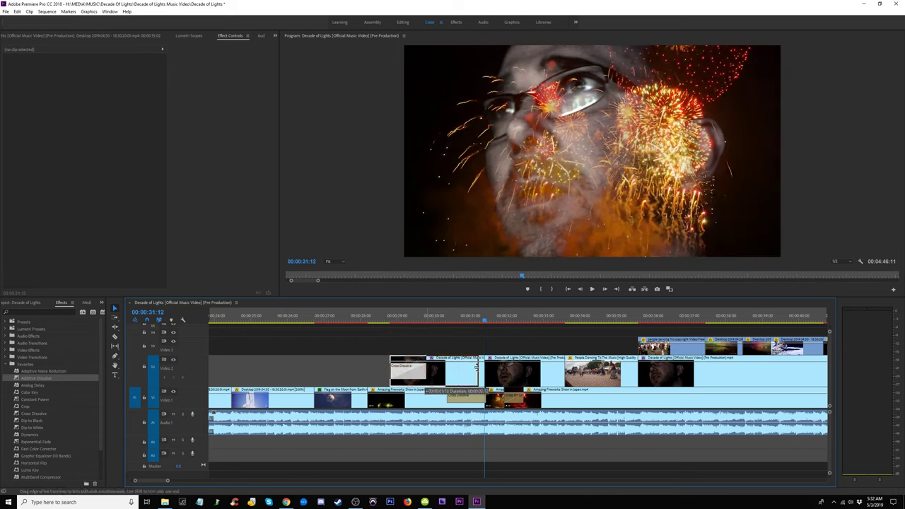
left_click_drag(480, 368, 482, 369)
left_click_drag(486, 322, 376, 323)
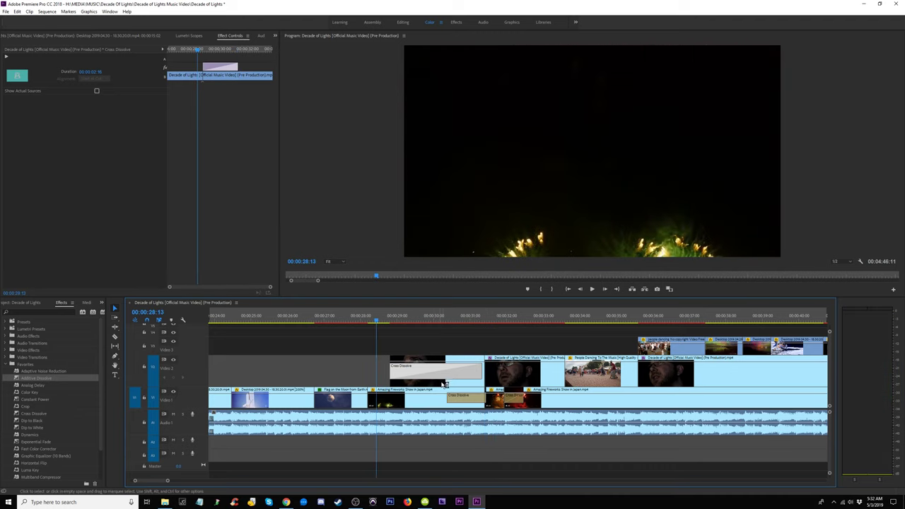
- Delete the first singer clip on Video 2, extend the next singer clip's start back to about 28:19, and play from about 28 seconds
left_click(444, 385)
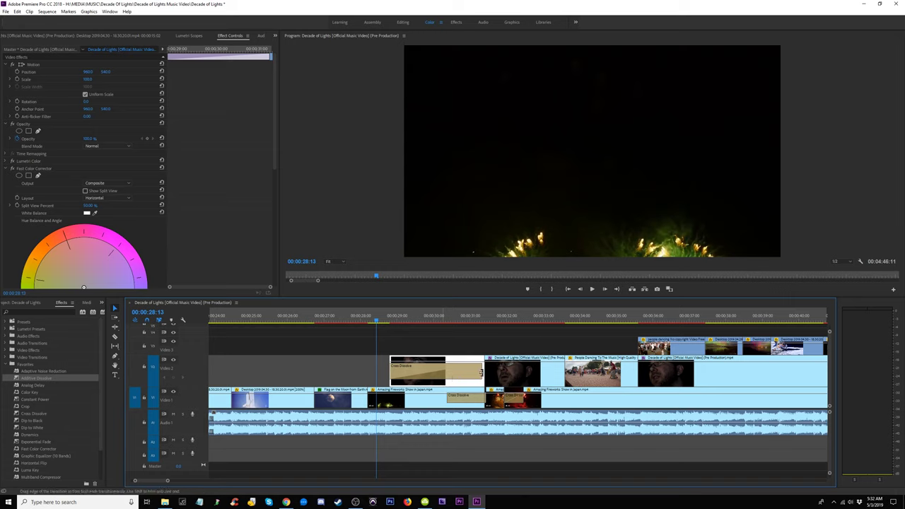
key("Delete")
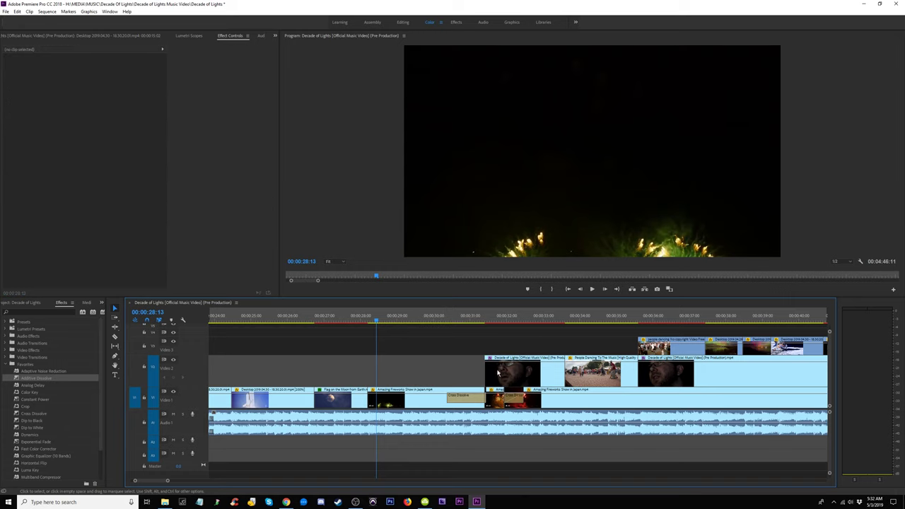
left_click_drag(488, 371, 384, 371)
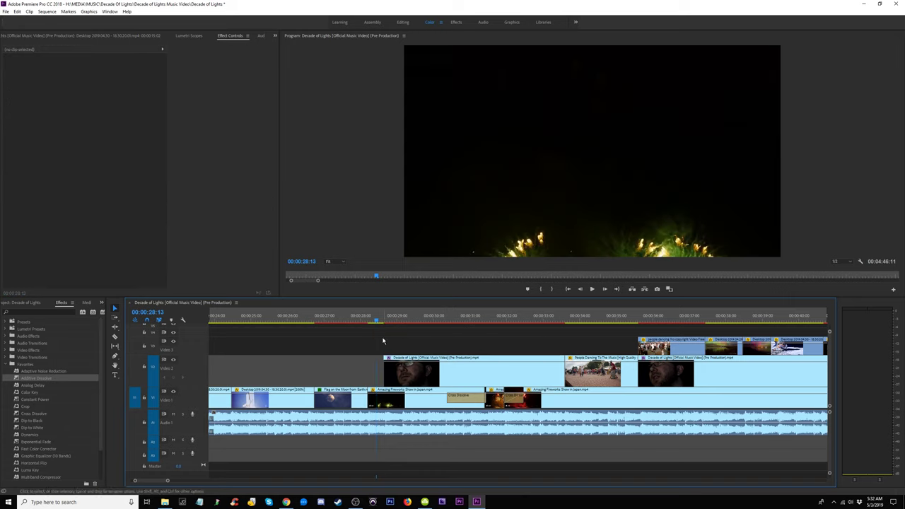
left_click(361, 321)
mouse_move(361, 321)
left_mouse_down()
mouse_move(386, 328)
mouse_move(362, 322)
left_mouse_up()
key("space")
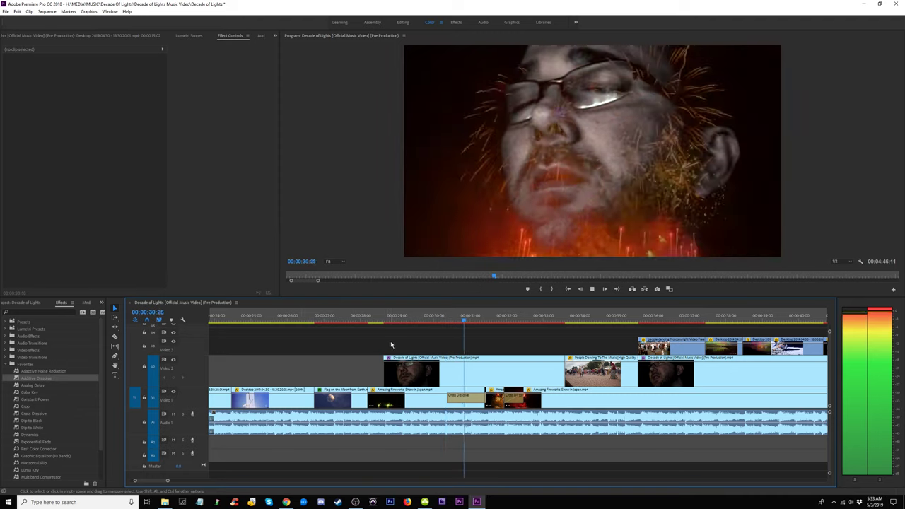
- Apply an Additive Dissolve to the start of the singer clip on Video 2 and play it from about 28:10
key("space")
left_click_drag(36, 377, 386, 371)
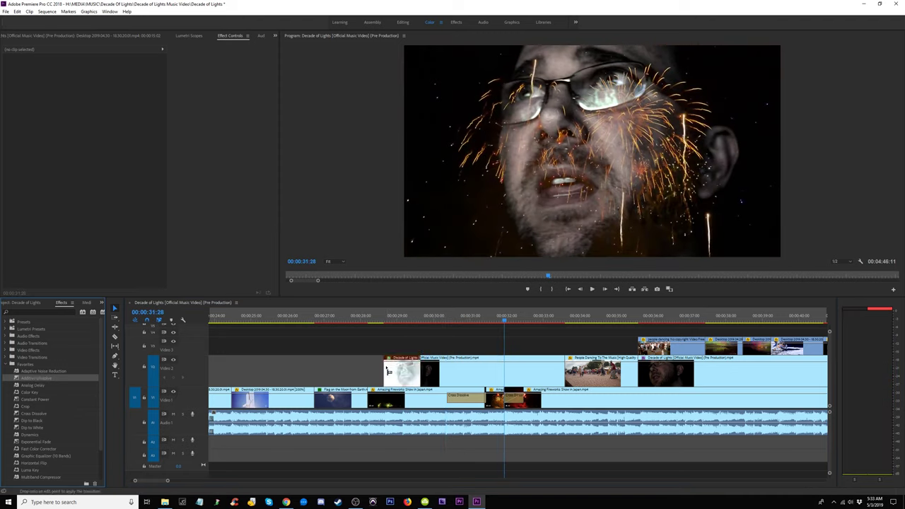
left_click(373, 317)
key("space")
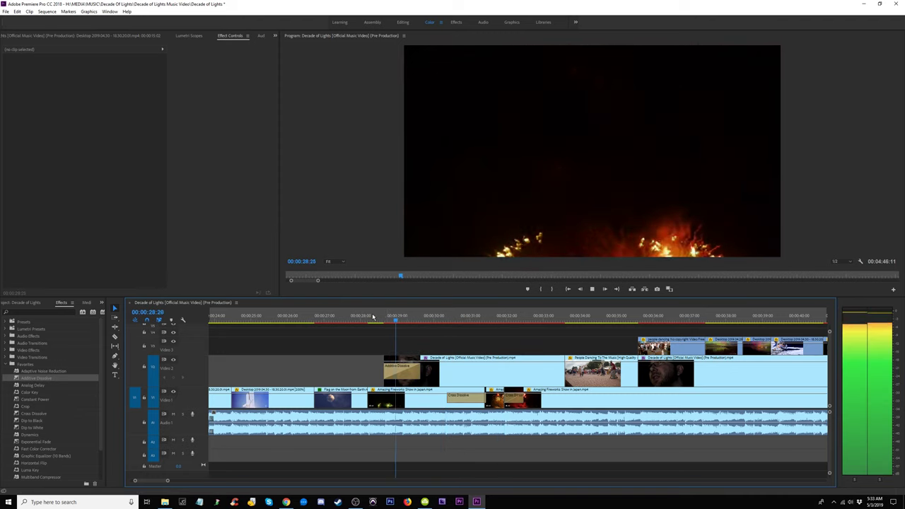
key("space")
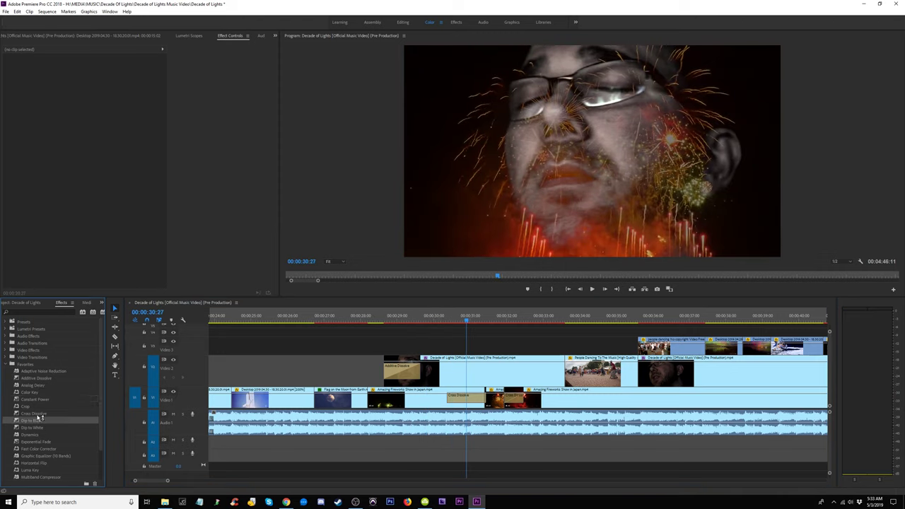
- Replace the dissolve at the singer clip's start on Video 2 with a Cross Dissolve and play from about 28:10
left_click_drag(386, 376, 387, 375)
left_click(374, 317)
key("space")
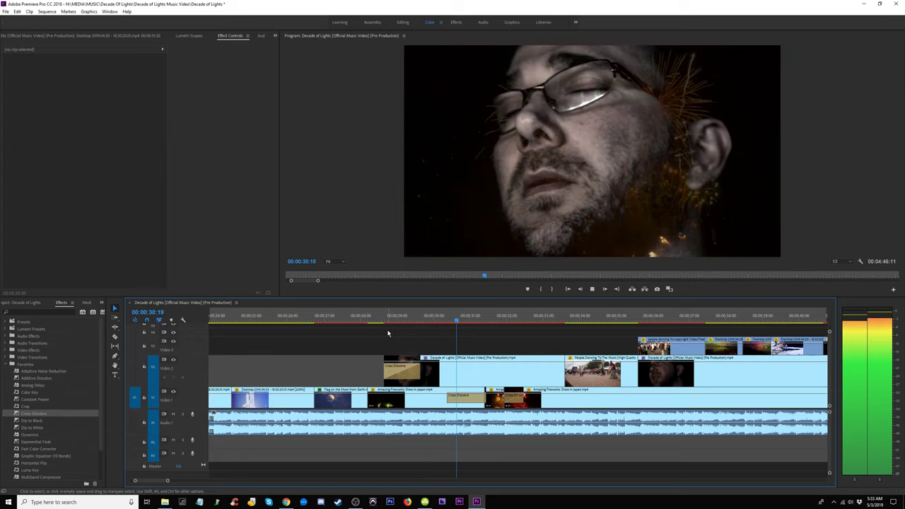
- Trim the start of the fireworks clip beneath the singer's entrance, shift the clip to begin at about 28:15, and replay it
left_click(385, 401)
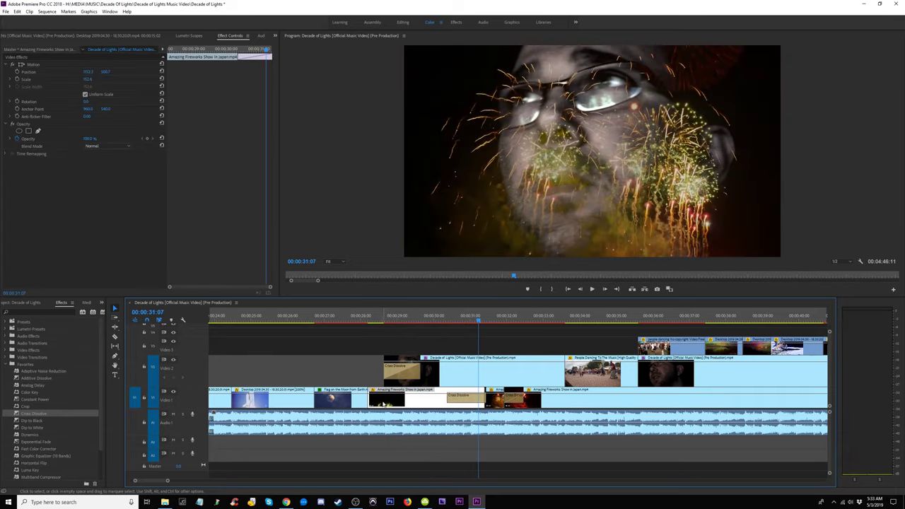
key("space")
left_click(362, 316)
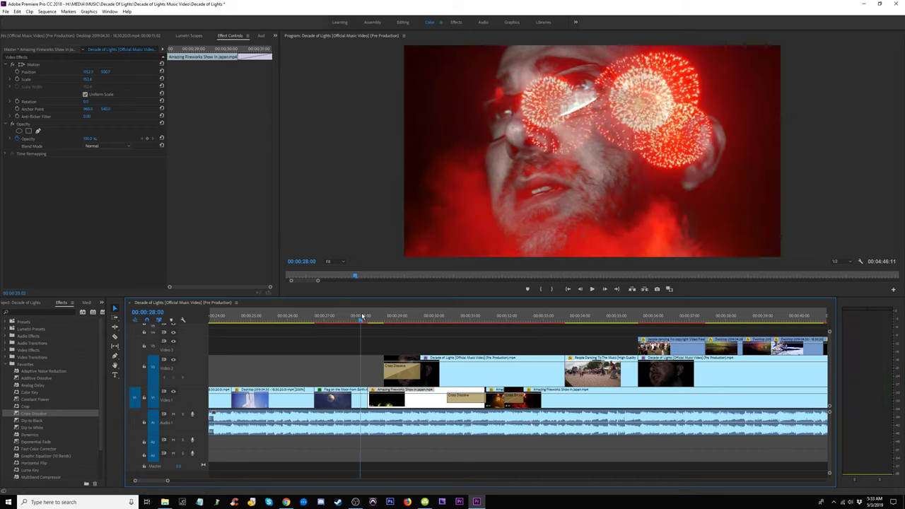
key("space")
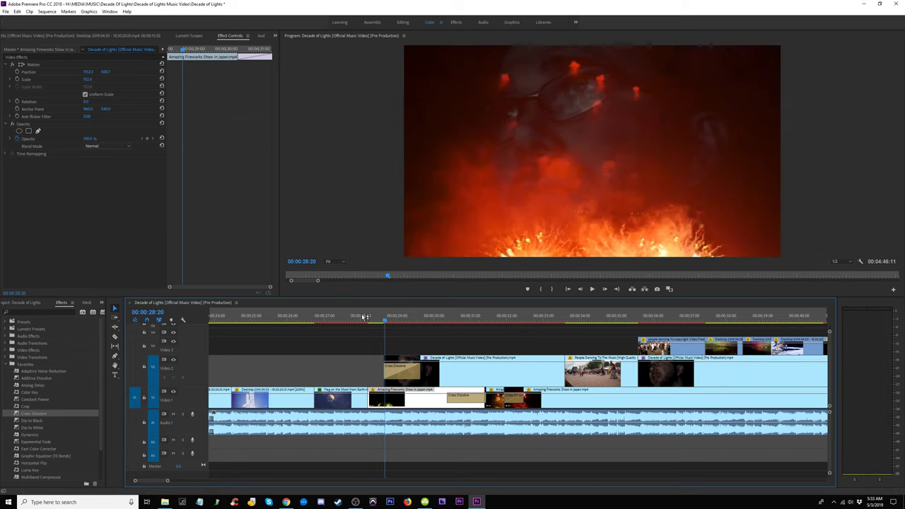
left_click_drag(372, 399, 391, 398)
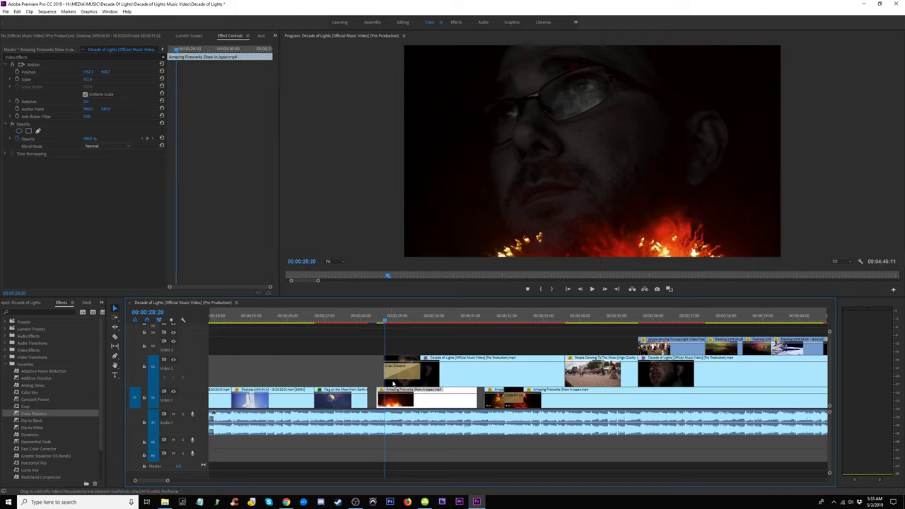
left_click(371, 317)
key("space")
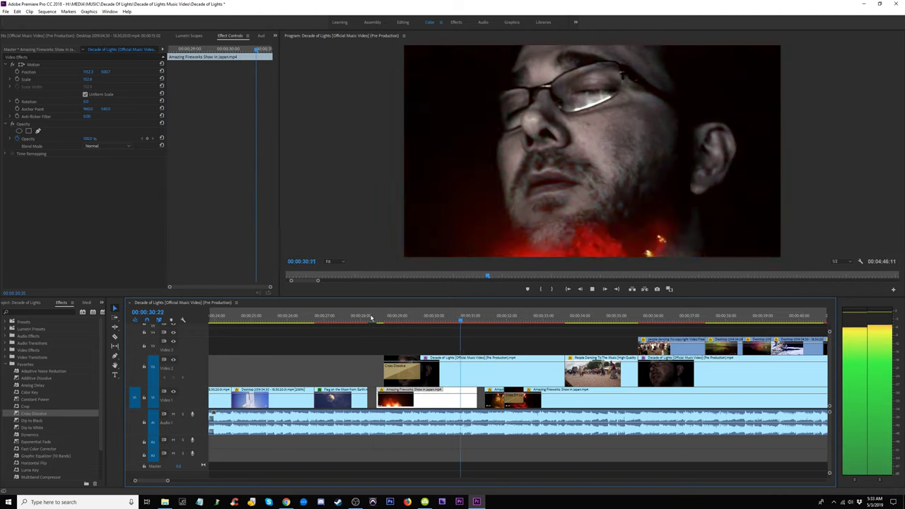
key("space")
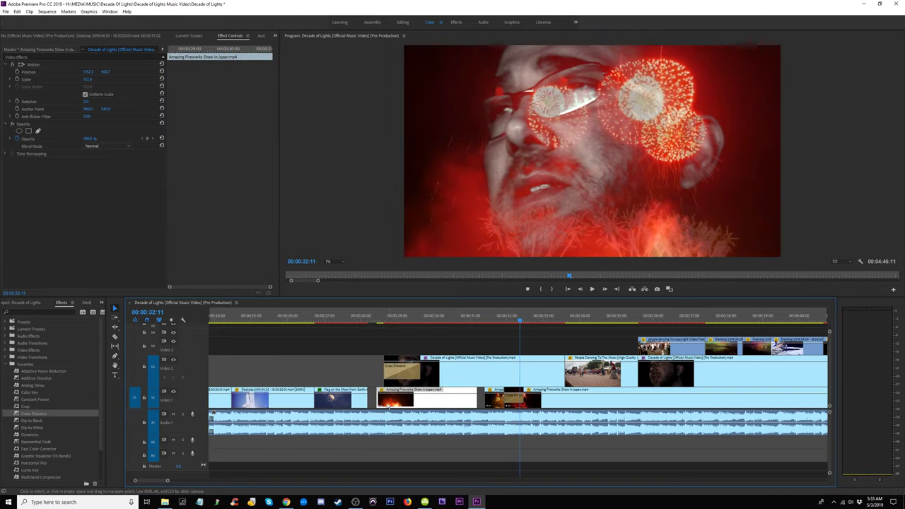
- Extend both ends of that fireworks clip to close its gaps, and add a Cross Dissolve to the following fireworks clip
left_click_drag(378, 399, 368, 399)
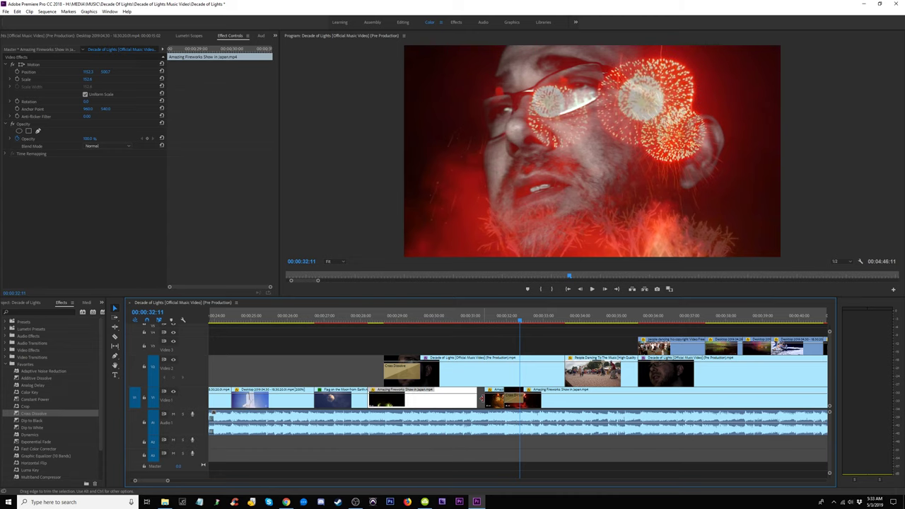
left_click(474, 398)
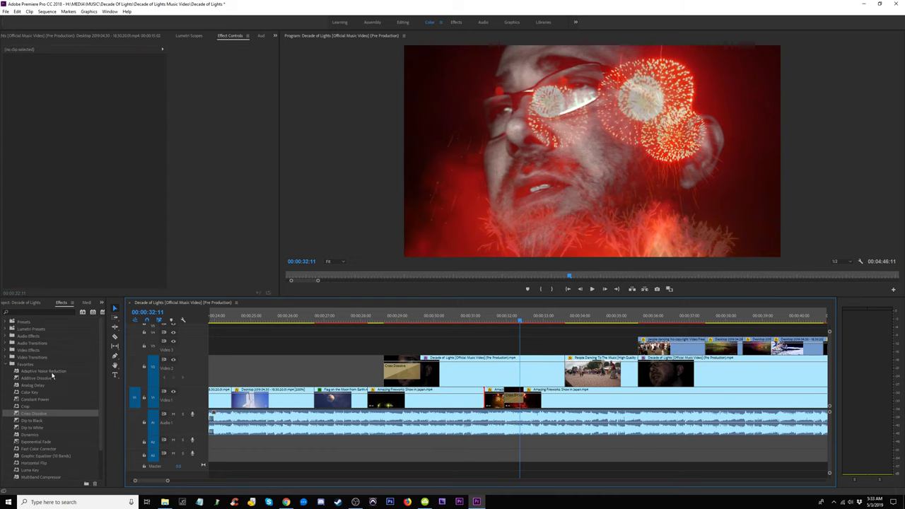
left_click_drag(45, 414, 397, 399)
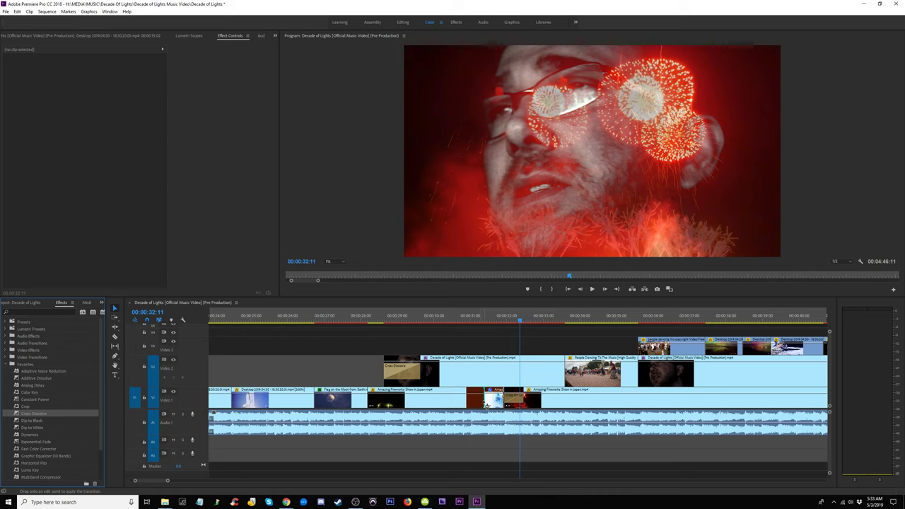
left_click(461, 317)
key("space")
key("space")
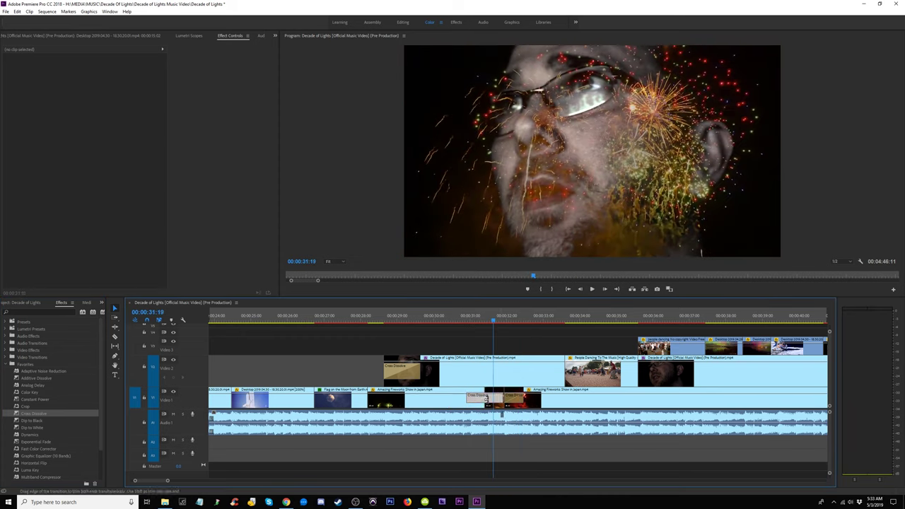
- Shorten the Cross Dissolve between the fireworks clips to end at the cut, and replay the singer's entrance from about 28 seconds
left_click(486, 398)
left_click(456, 316)
key("space")
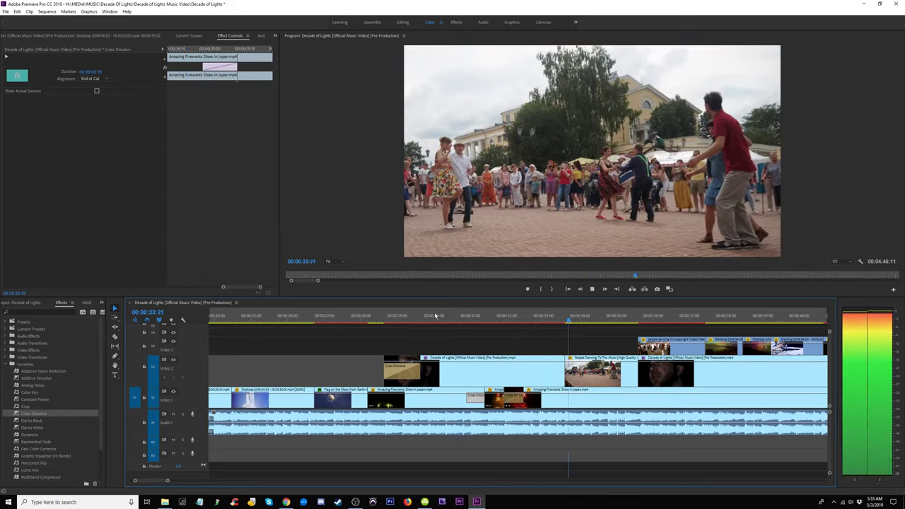
left_click(361, 319)
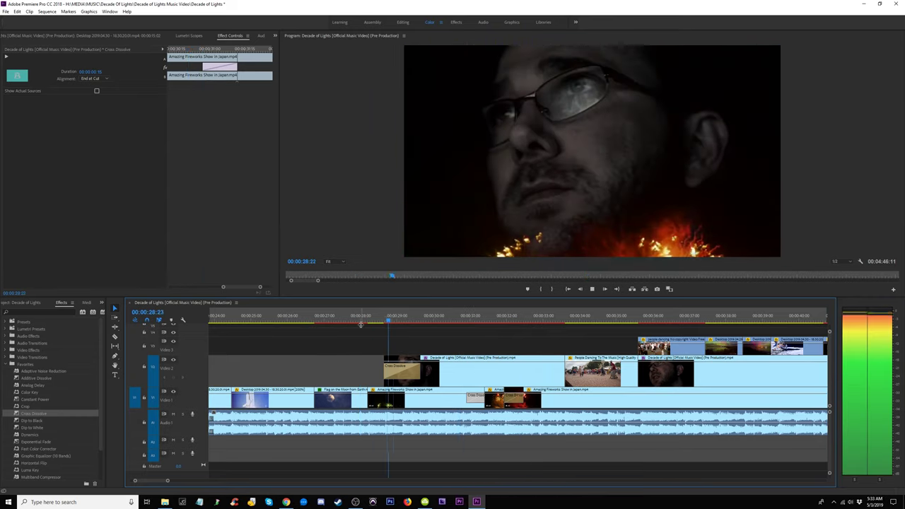
left_click(340, 316)
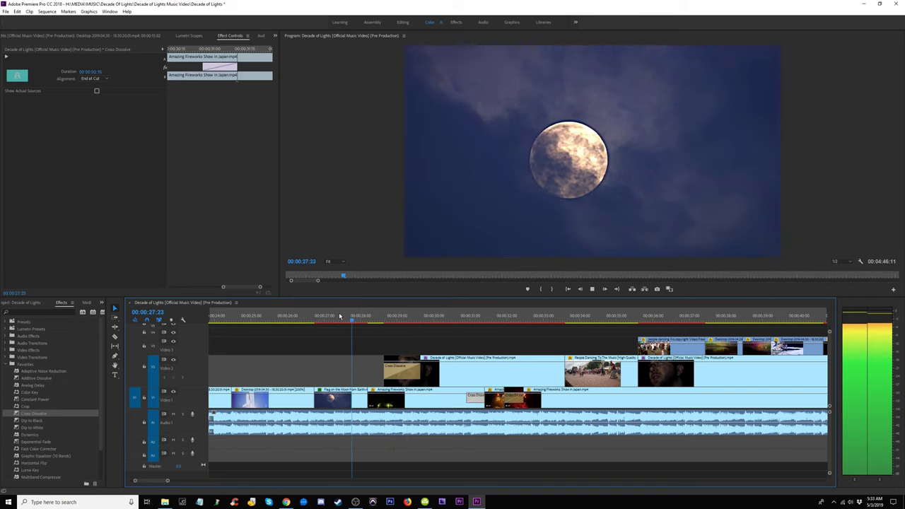
left_click(345, 315)
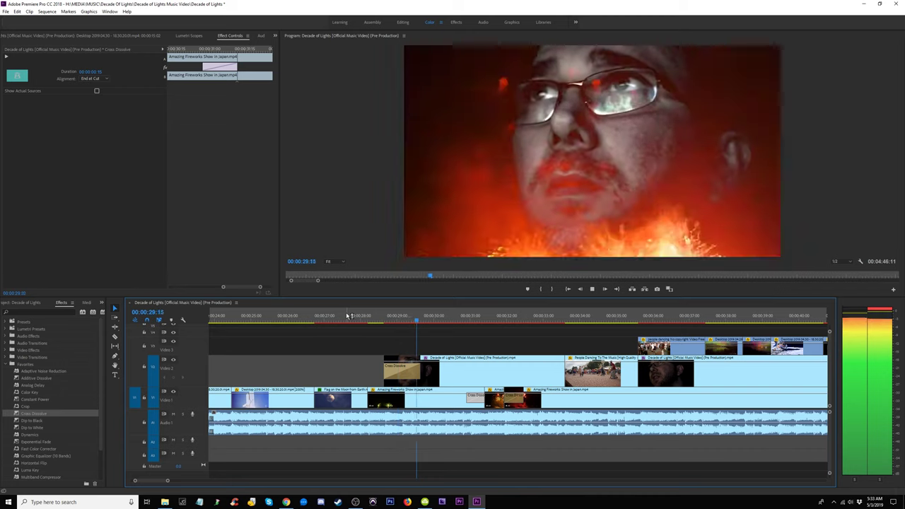
left_click(359, 315)
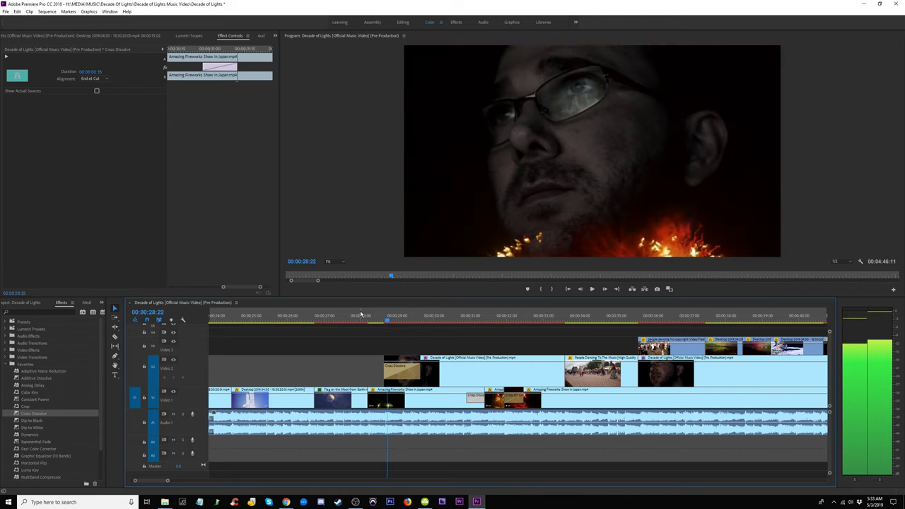
- Split the fireworks clip on Video 1 at 29:10 and refit its first part between the moon clip and the cut
key("space")
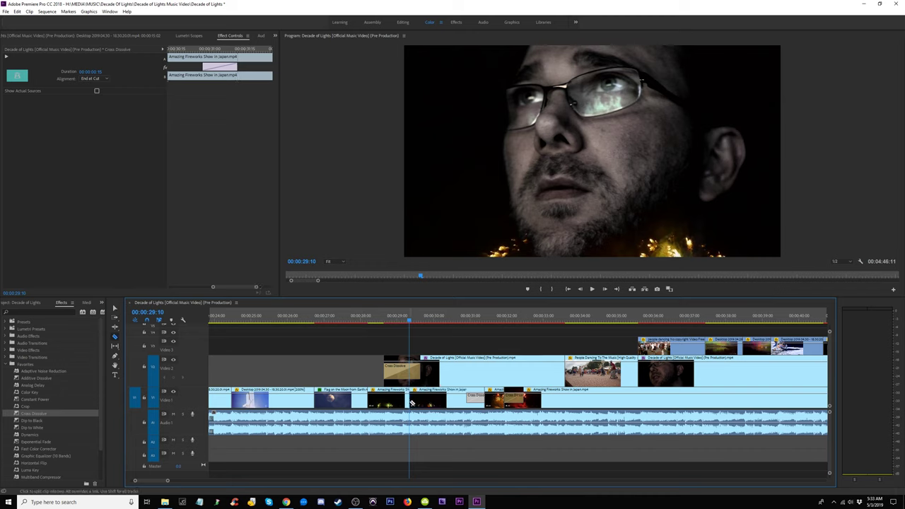
left_click(406, 401)
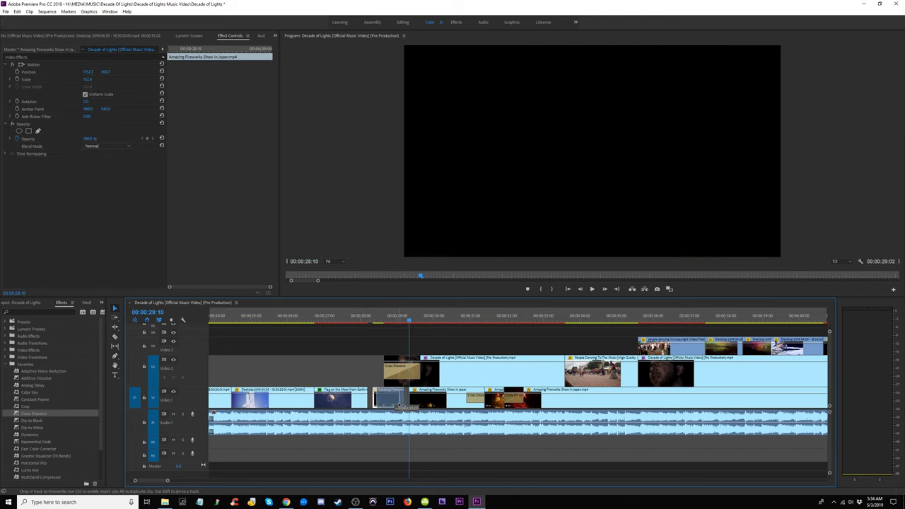
left_click(384, 322)
left_click_drag(384, 322, 425, 329)
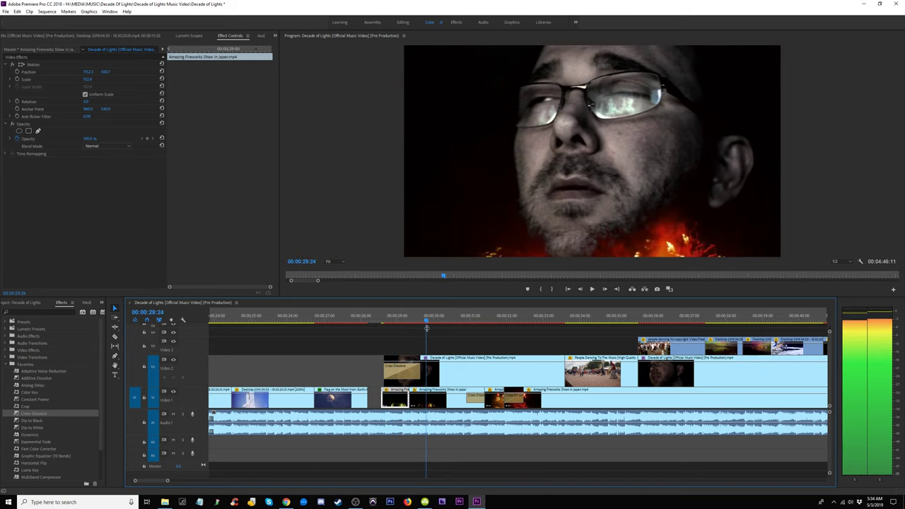
left_click_drag(376, 401, 361, 401)
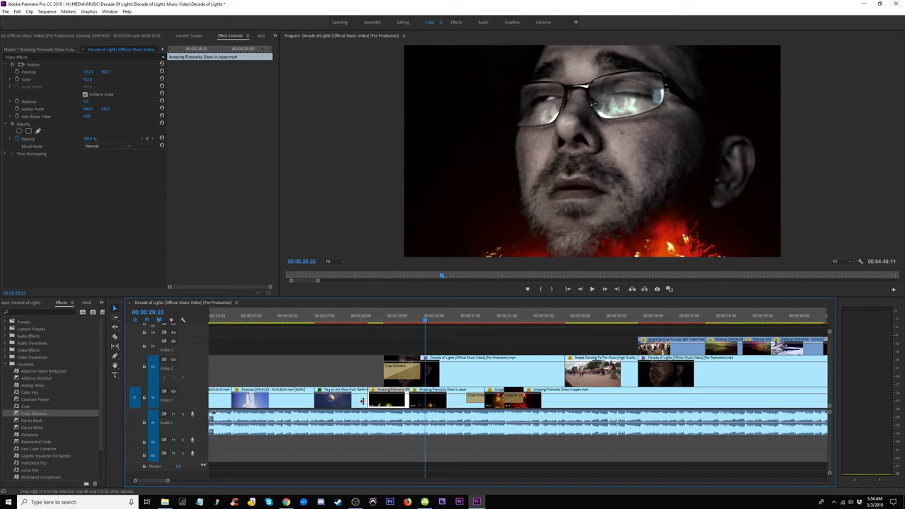
- Add Cross Dissolves at both ends of the first fireworks part, and trim the singer clip's start to about 28:25
left_click(360, 404)
left_click(419, 399, "shift")
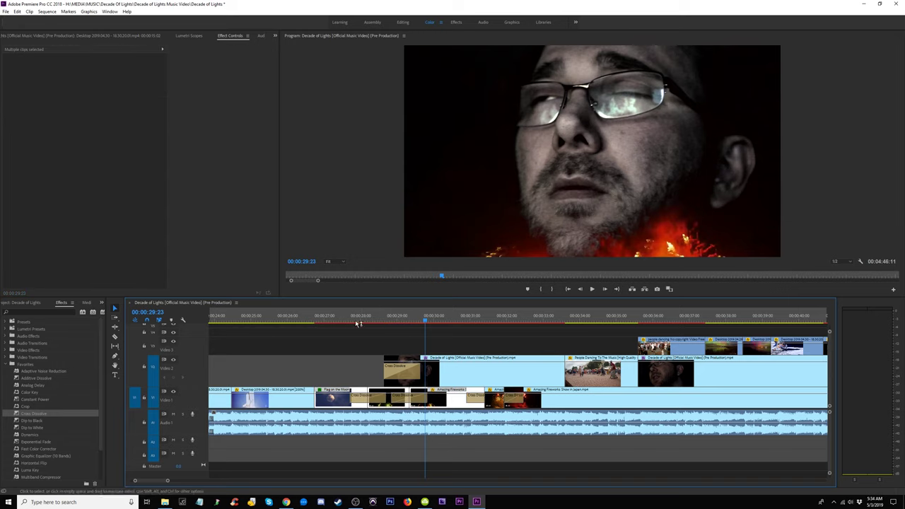
left_click_drag(340, 320, 393, 371)
left_click_drag(370, 316, 485, 343)
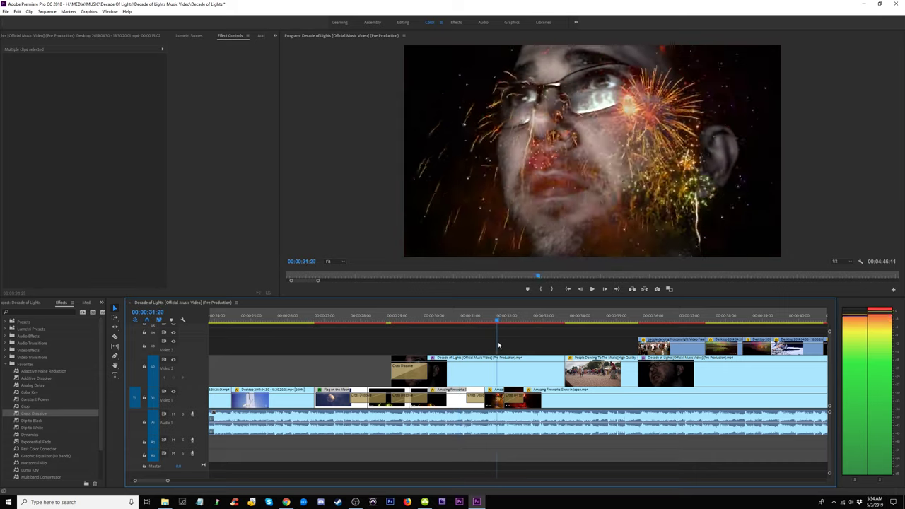
- Lengthen the singer clip's opening Cross Dissolve to about 3 seconds and replay the fade-in
left_click(428, 375)
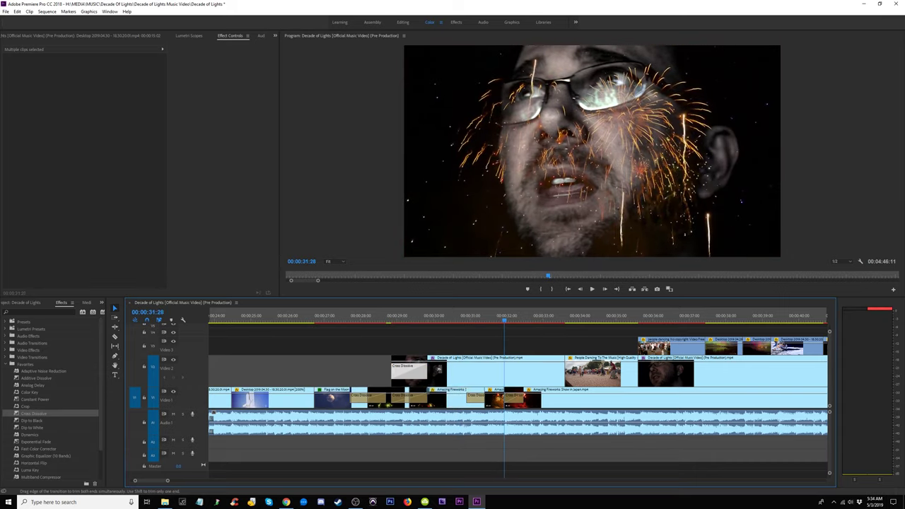
left_click_drag(504, 368, 505, 368)
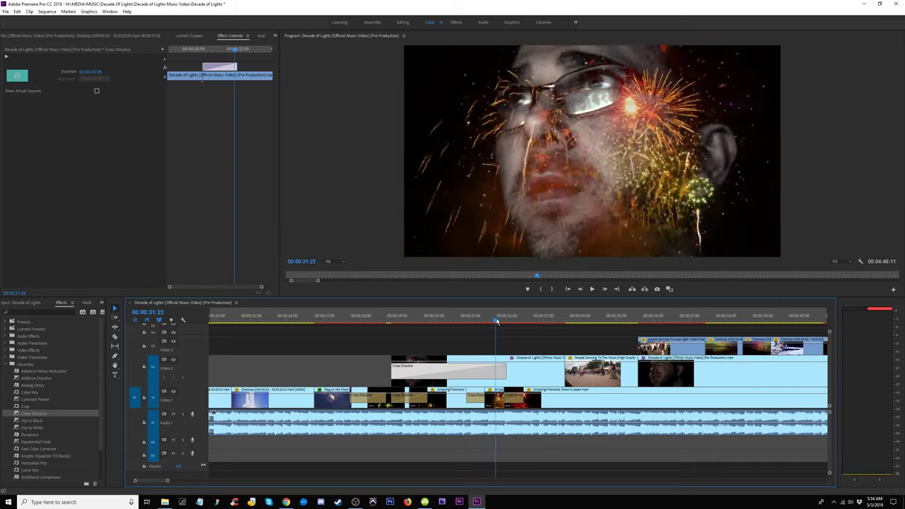
left_click_drag(497, 322, 302, 333)
key("space")
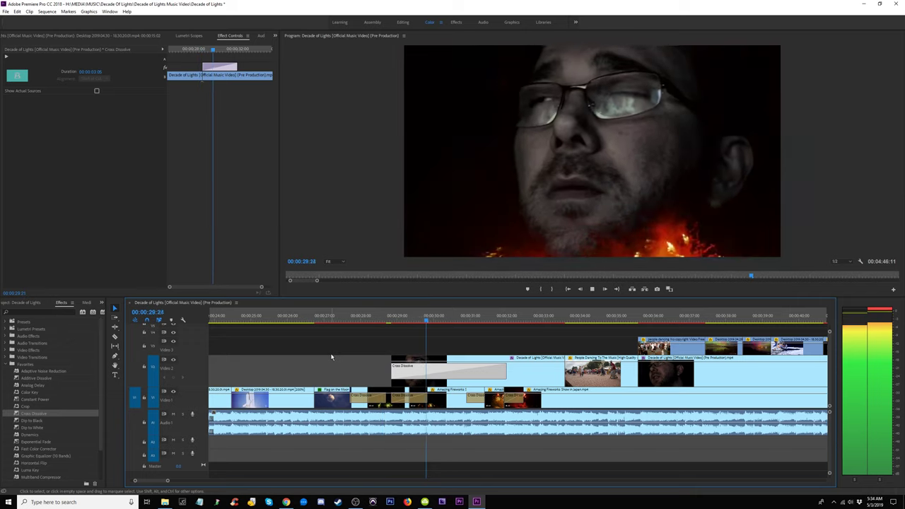
left_click(354, 322)
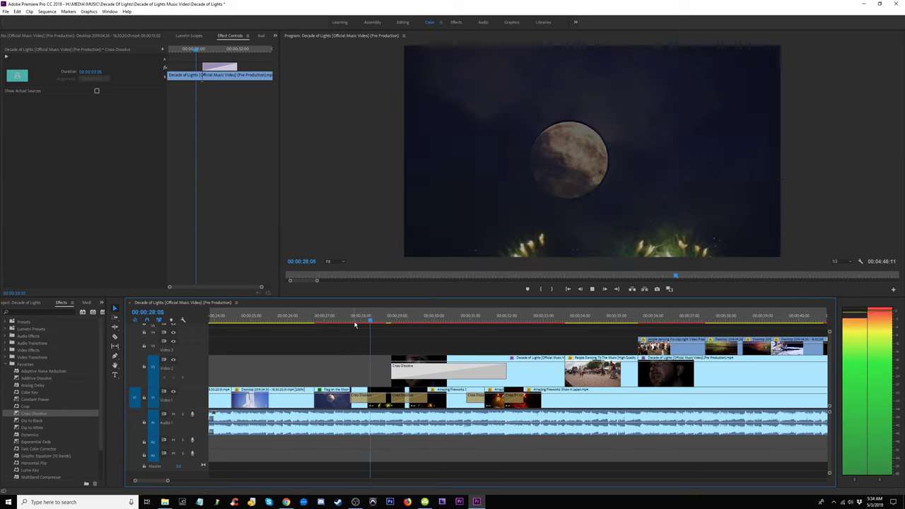
- Set the speed of the short fireworks clip after the moon clip to 200%
left_click_drag(353, 322, 388, 322)
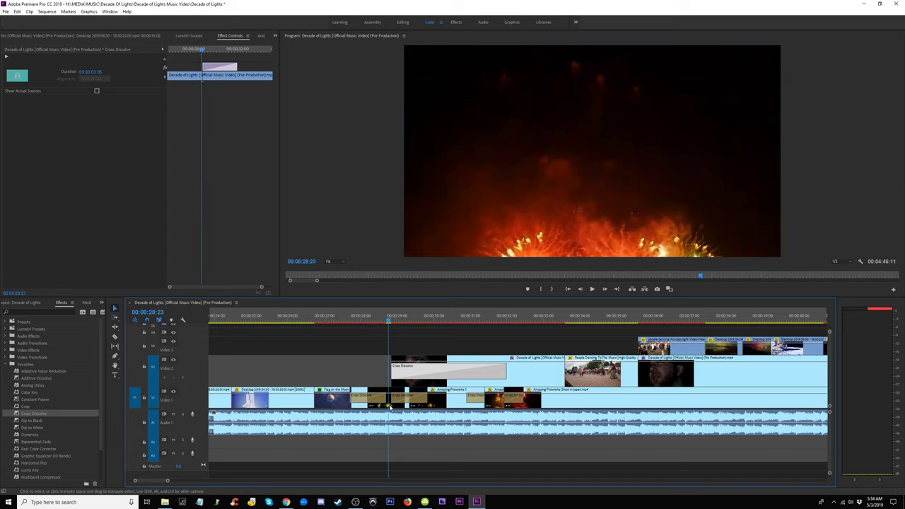
right_click(389, 408)
left_click(416, 269)
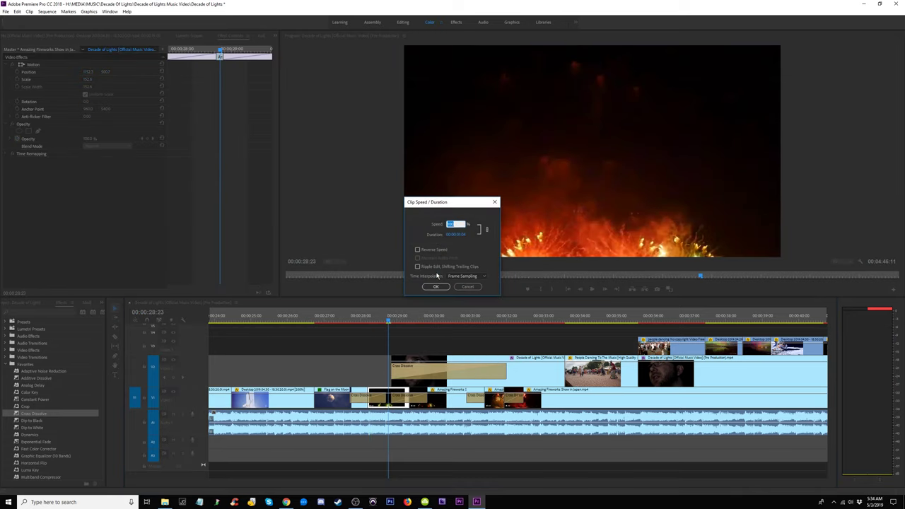
type("200")
key("Return")
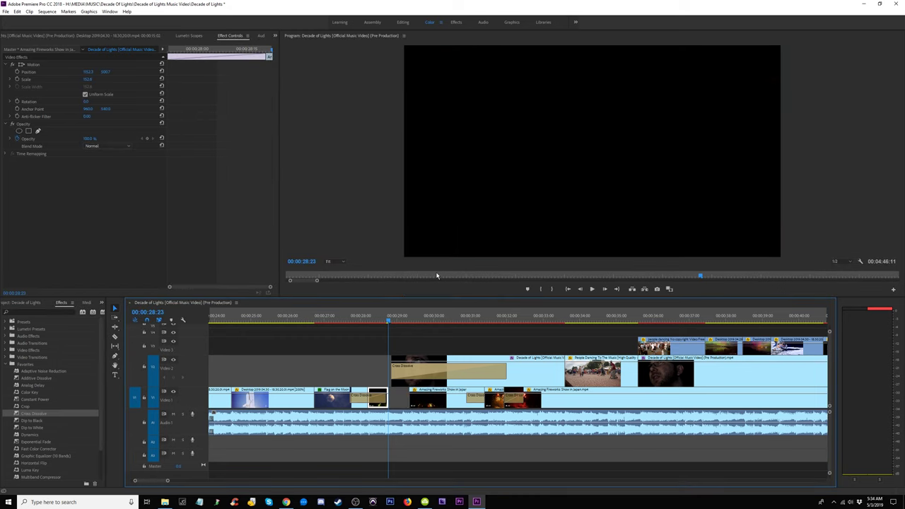
- Close the gap after the sped-up fireworks clip, with the cut at about 28:25, and play from 28:00
left_click_drag(389, 400, 400, 401)
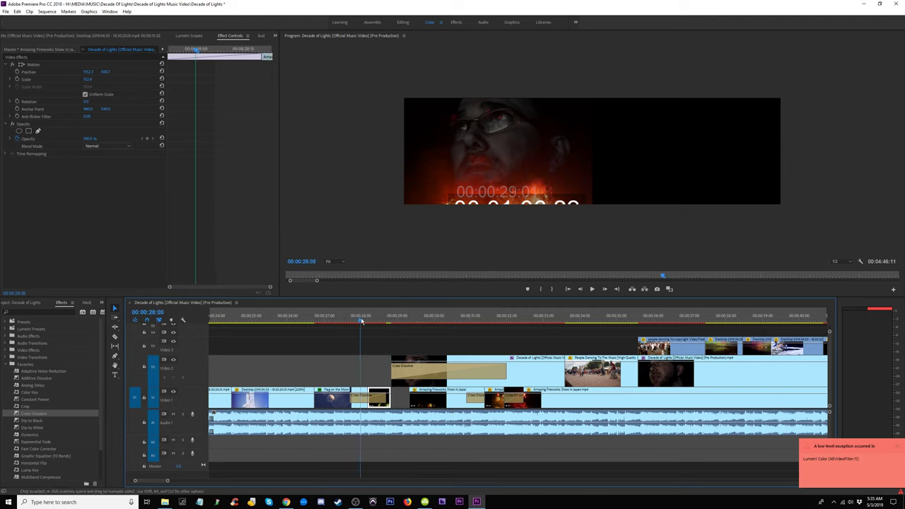
key("space")
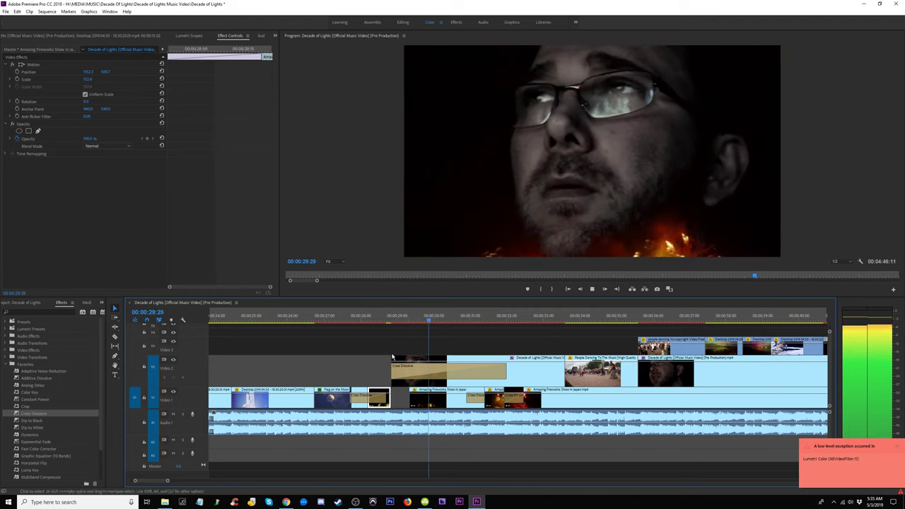
key("space")
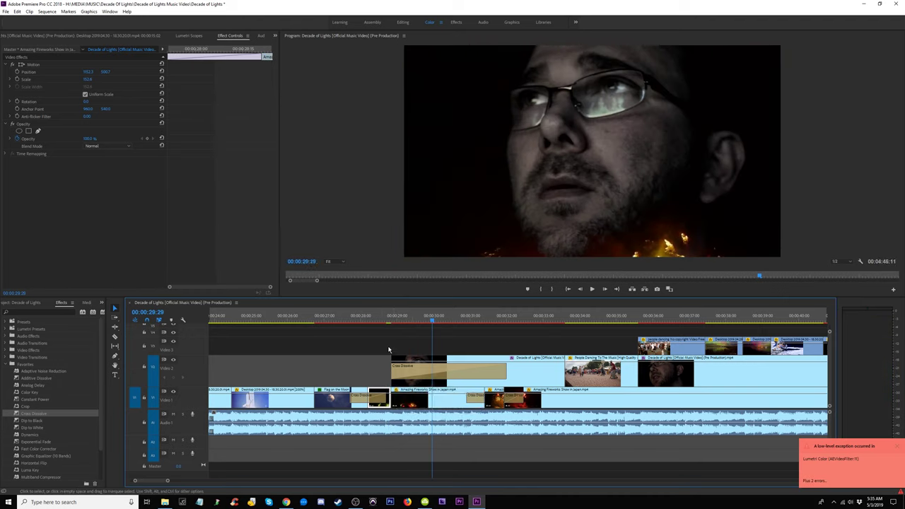
- Add a Cross Dissolve at the start of the main fireworks part beneath the singer clip, at about 28:25, and replay it
key("space")
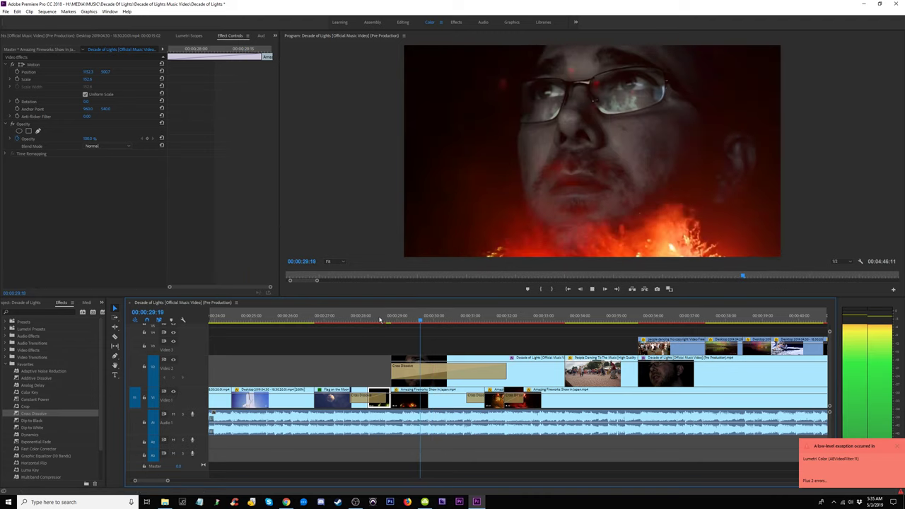
key("space")
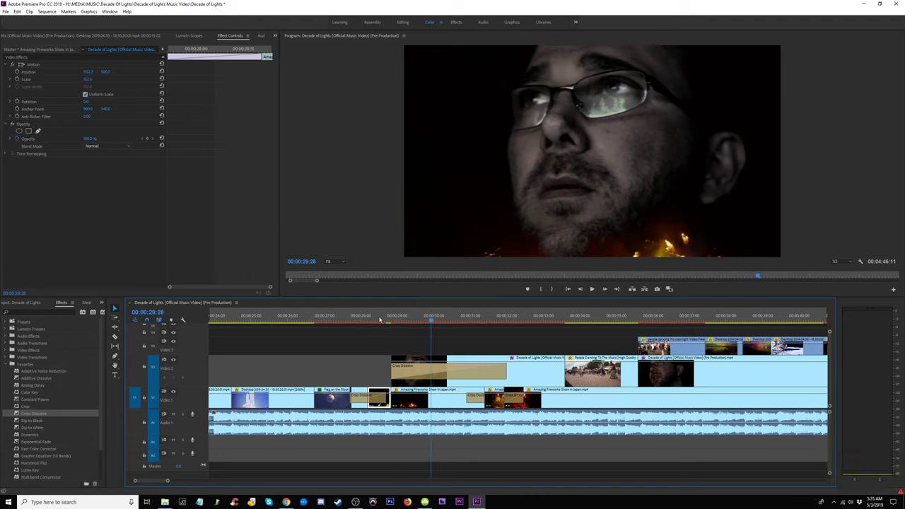
left_click(405, 401)
key("space")
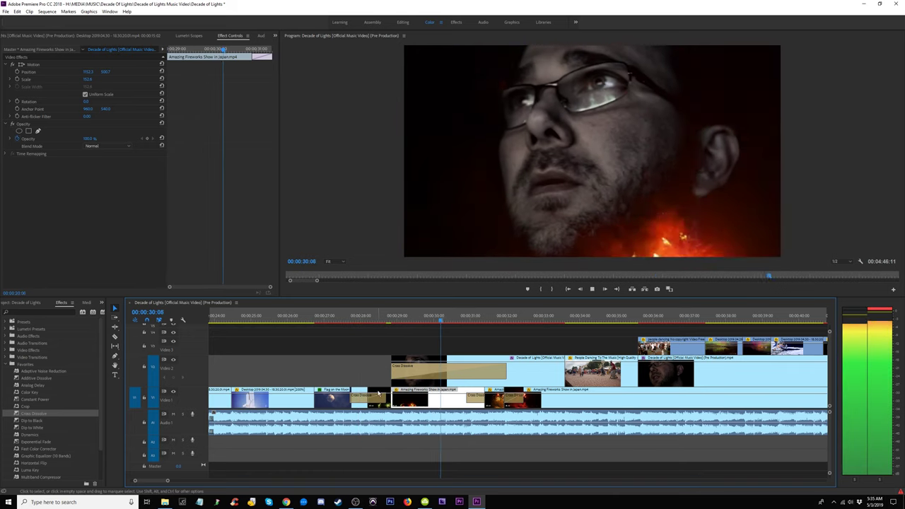
key("space")
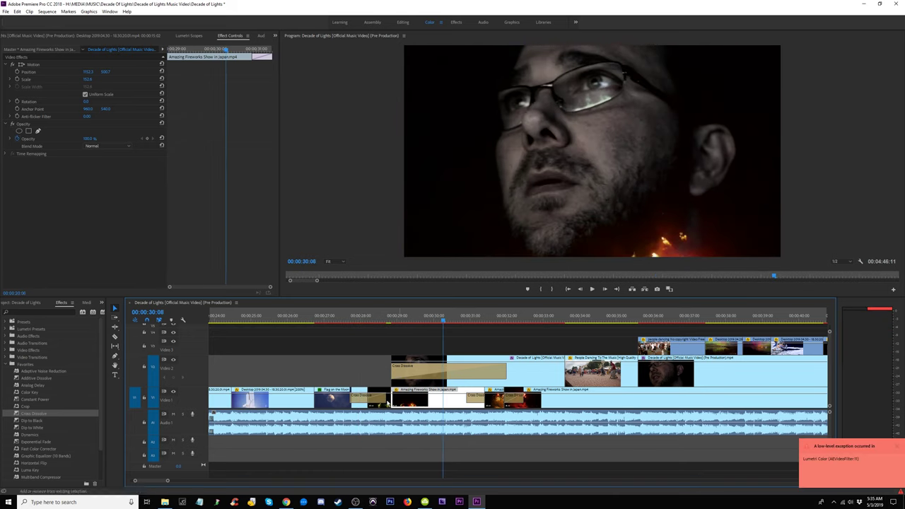
left_click(387, 401, "shift")
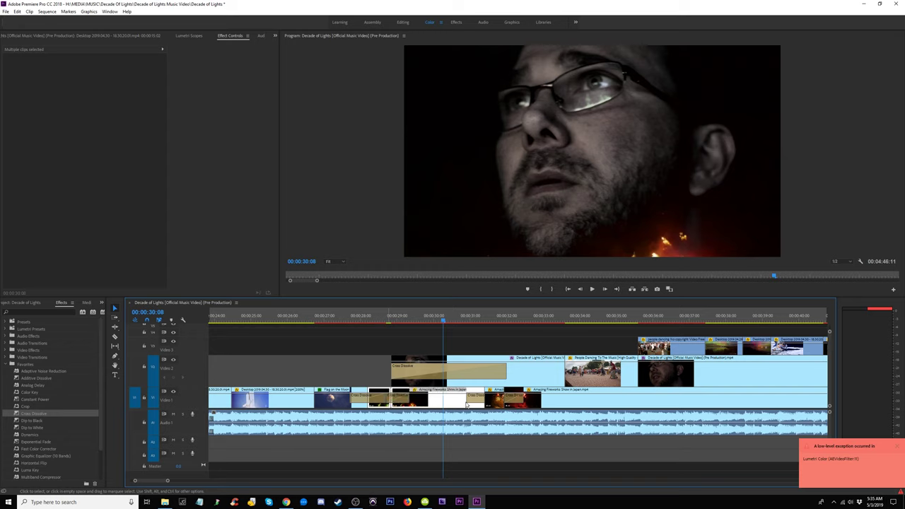
left_click(360, 315)
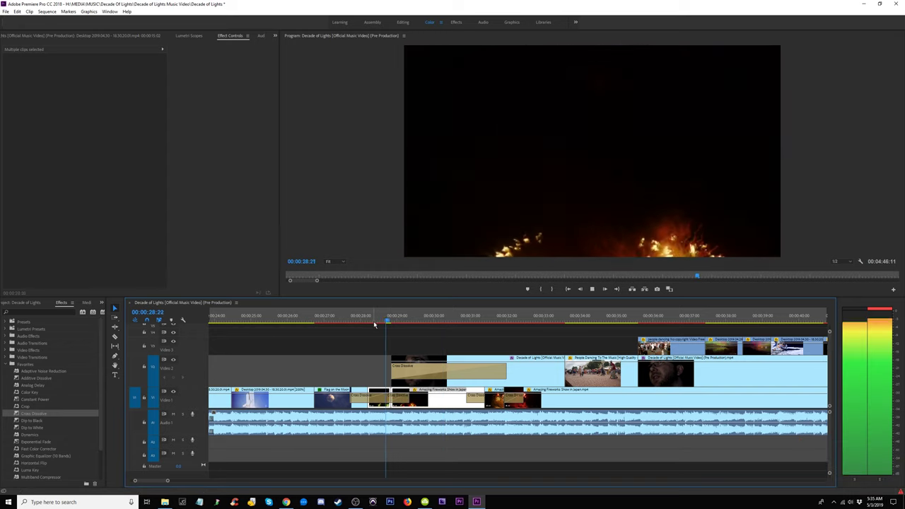
key("space")
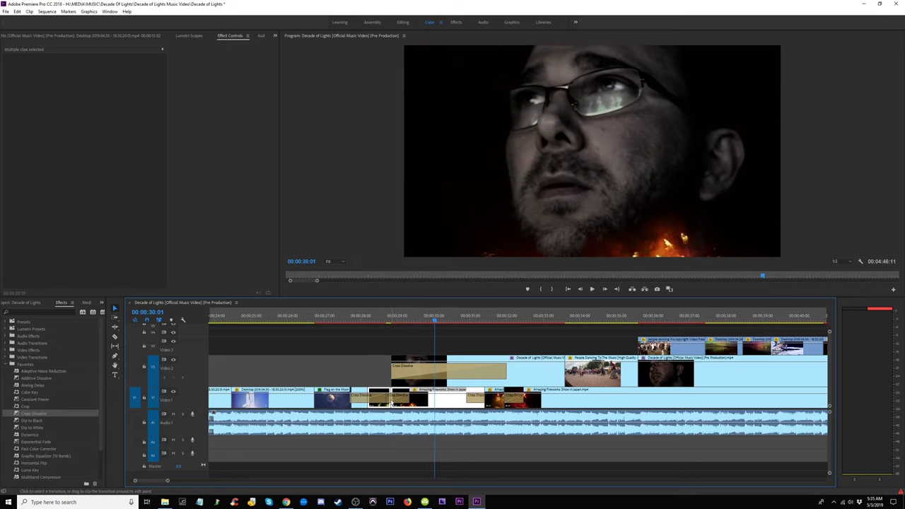
- Replay the fireworks section, and undo the deletion of the two fireworks parts that follow the moon clip
left_click(387, 341)
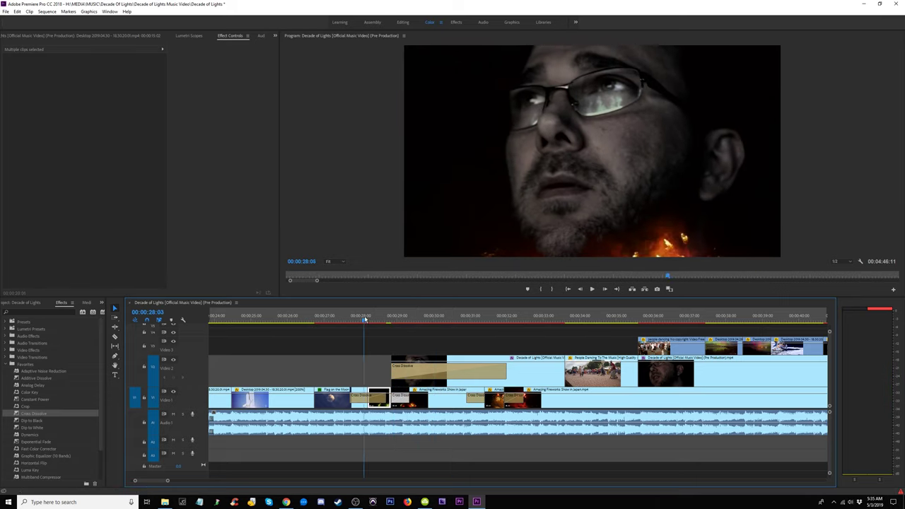
key("space")
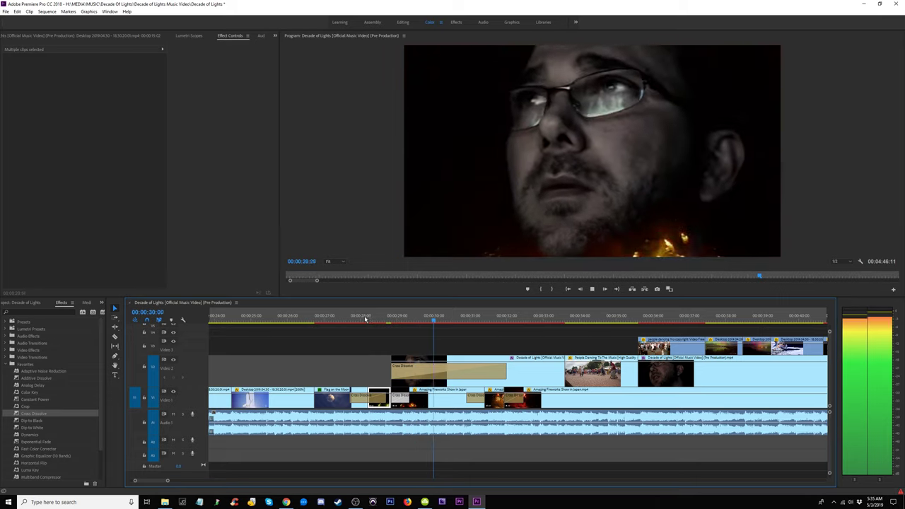
key("space")
key("Delete")
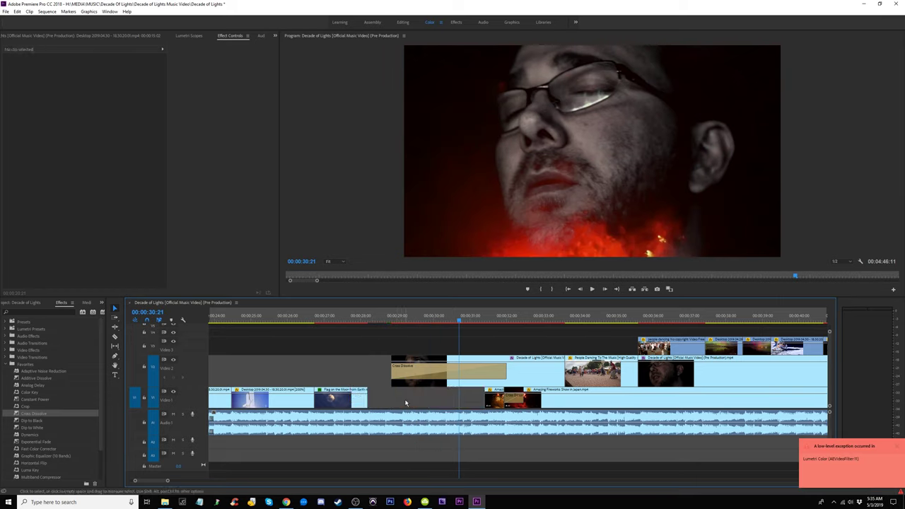
key("ctrl+z")
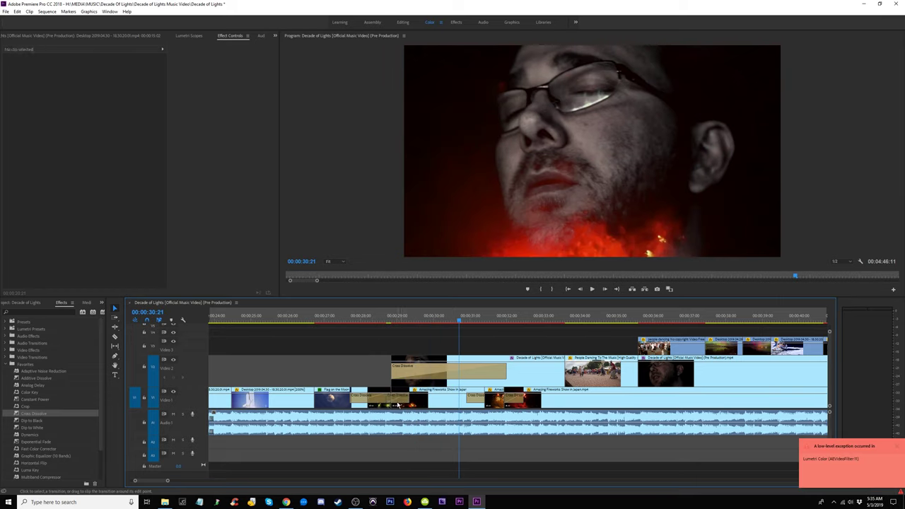
- Move the cut between the two fireworks parts to about 29:10 with a Cross Dissolve centred on it, and replay from the moon clip
left_click(377, 401)
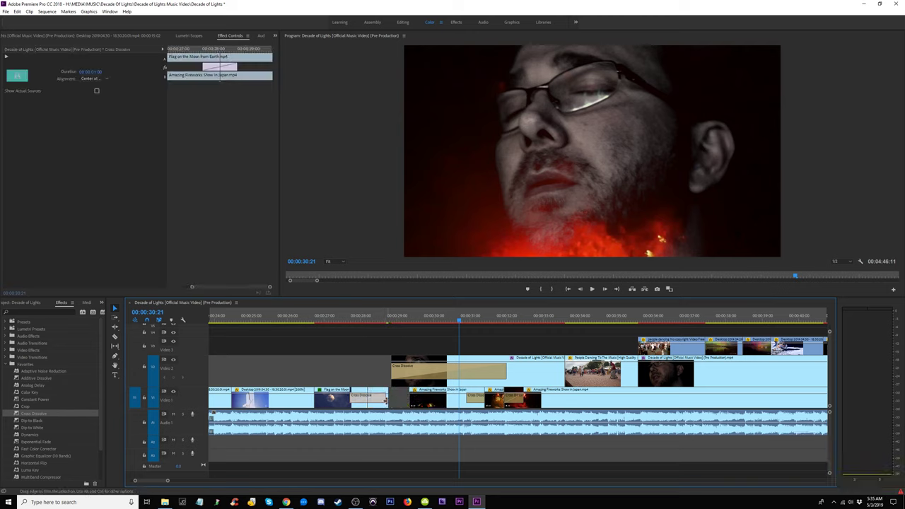
key("ctrl+z")
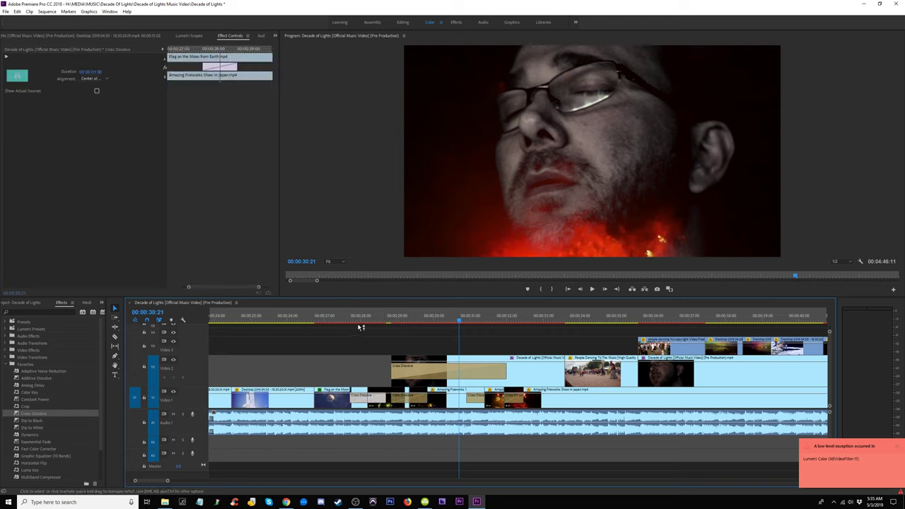
left_click(351, 316)
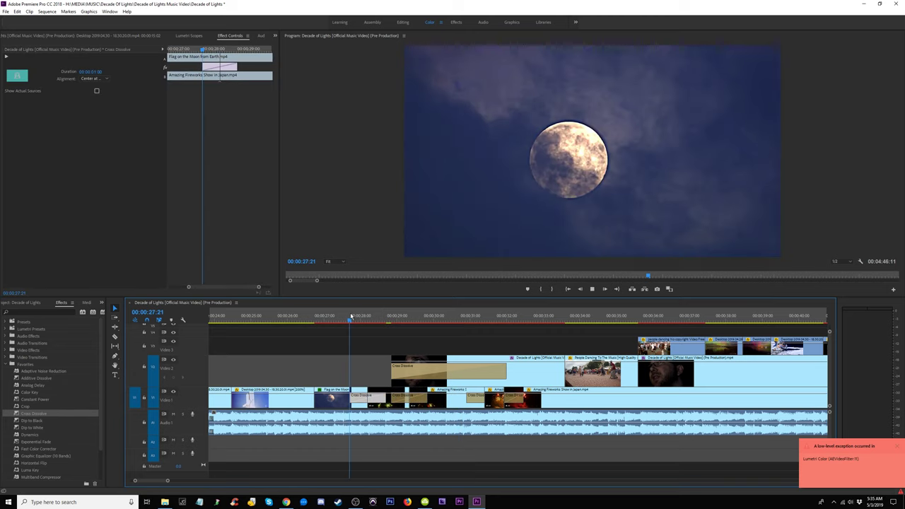
key("space")
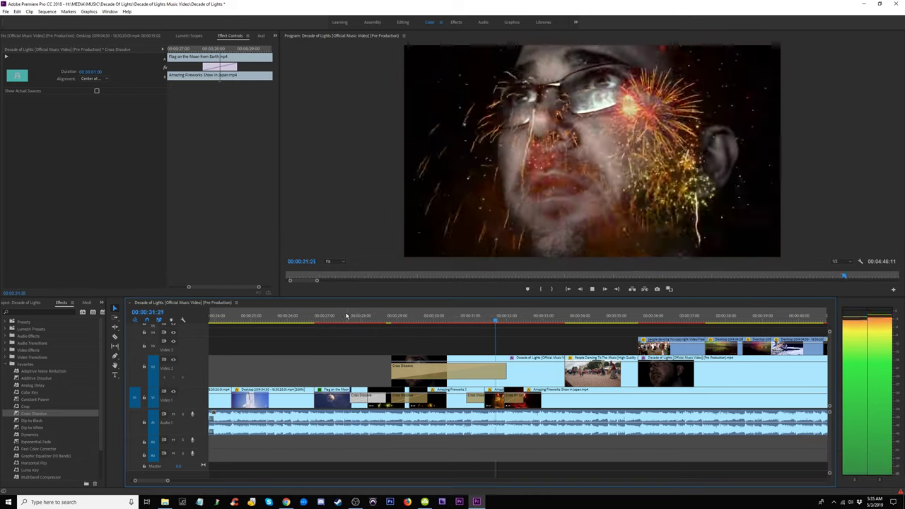
left_click(341, 317)
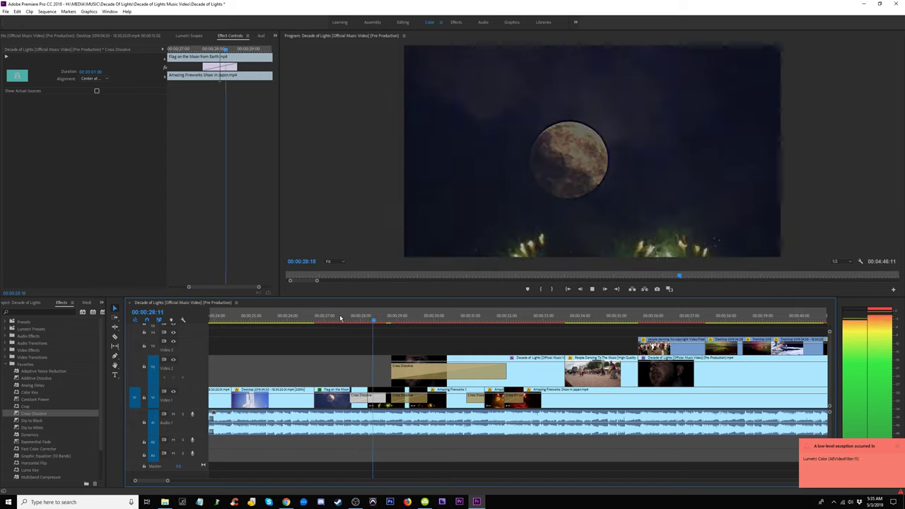
left_click(344, 320)
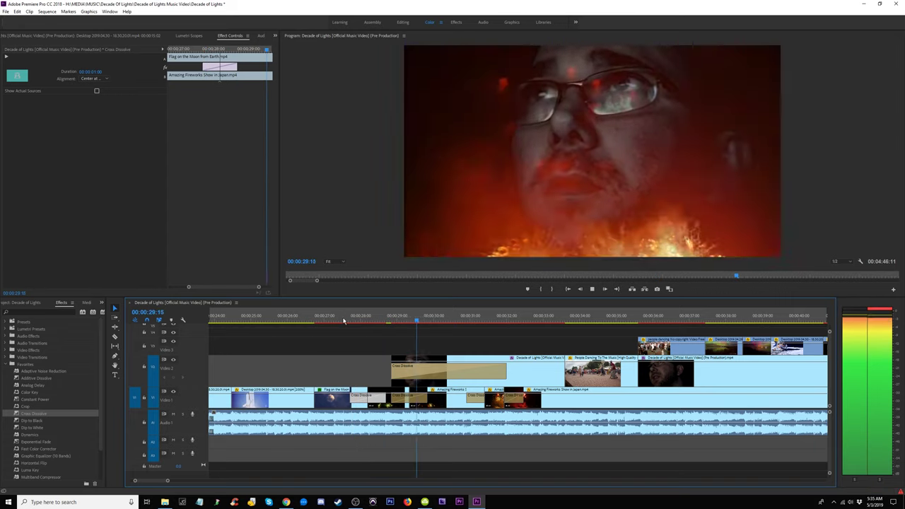
left_click(367, 322)
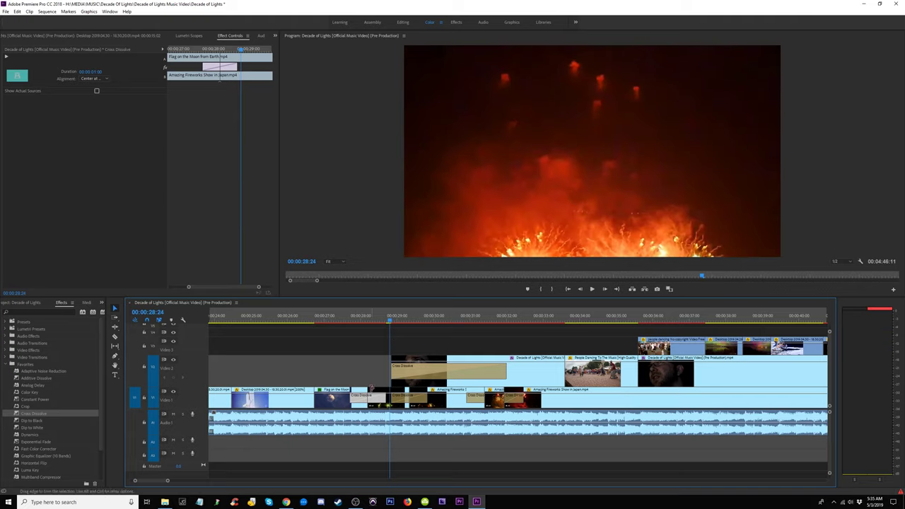
- Re-trim the short fireworks clip to fill the space from about 28:06 to 29:10, and apply Cross Dissolves at both of its cuts
left_click(385, 319)
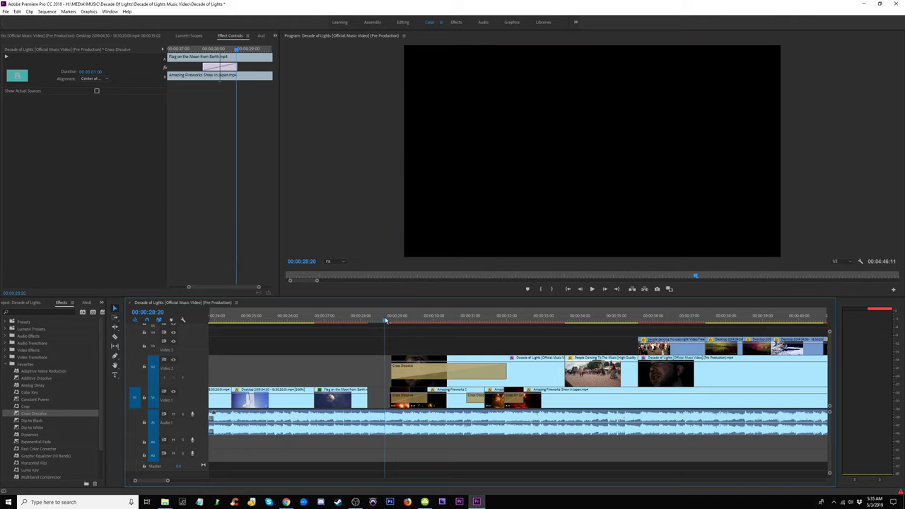
left_click(400, 395)
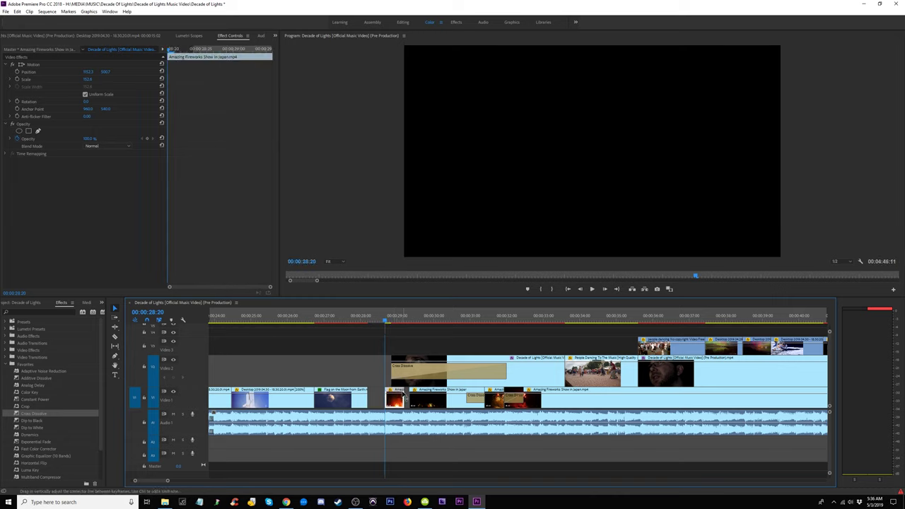
left_click_drag(404, 403, 363, 400)
left_click(360, 389)
left_click(411, 397, "shift")
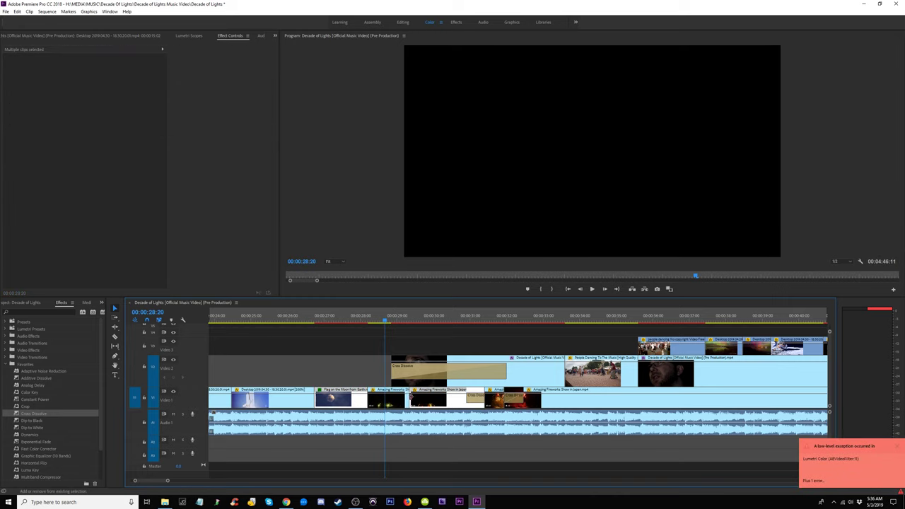
key("shift+d")
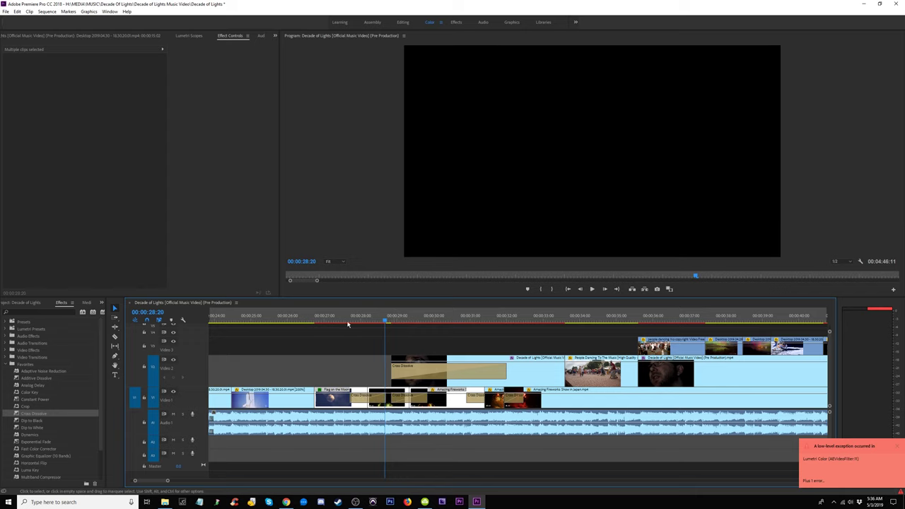
- Shift the Cross Dissolve between the moon and fireworks clips so it ends at the cut at about 28:06, and replay the transition
mouse_move(346, 320)
left_mouse_down()
mouse_move(354, 320)
mouse_move(336, 324)
left_mouse_up()
key("space")
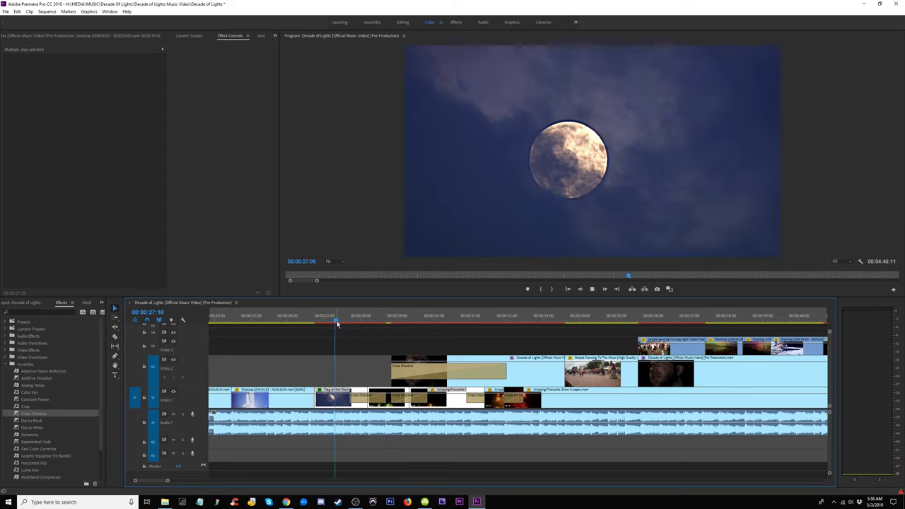
left_click(316, 319)
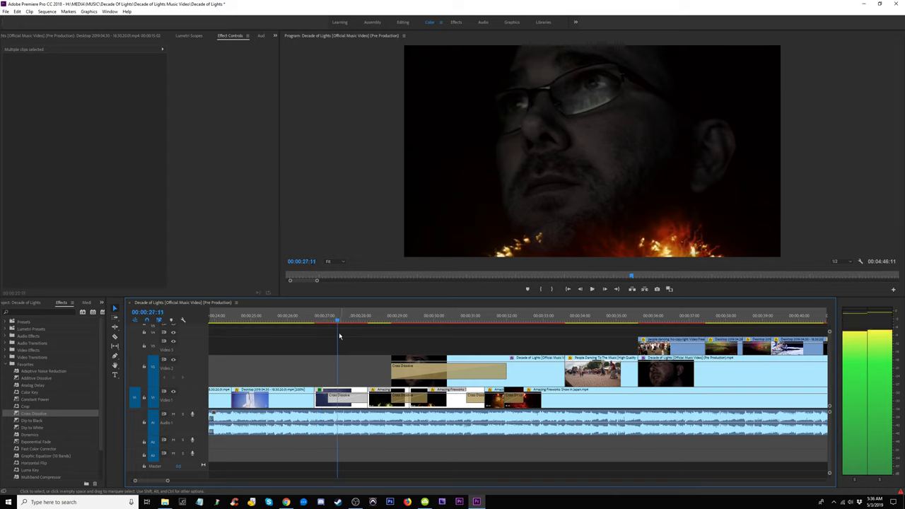
left_click_drag(324, 323, 332, 322)
key("space")
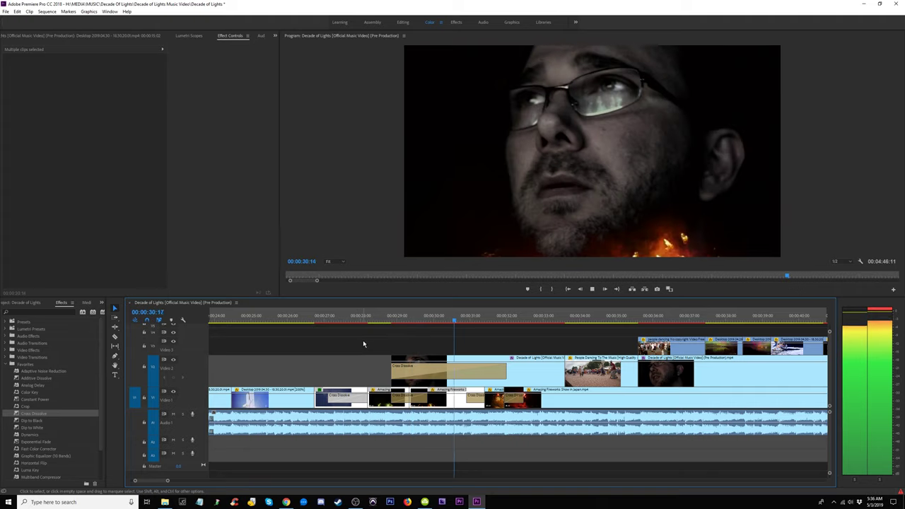
key("space")
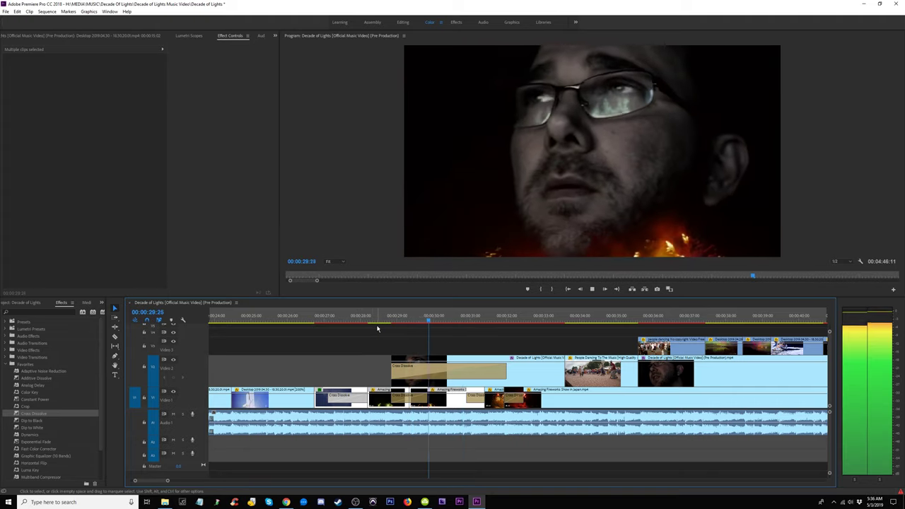
- Trim the singer clip's start to about 29:25, and play through its fade-in over the fireworks
left_click(375, 324)
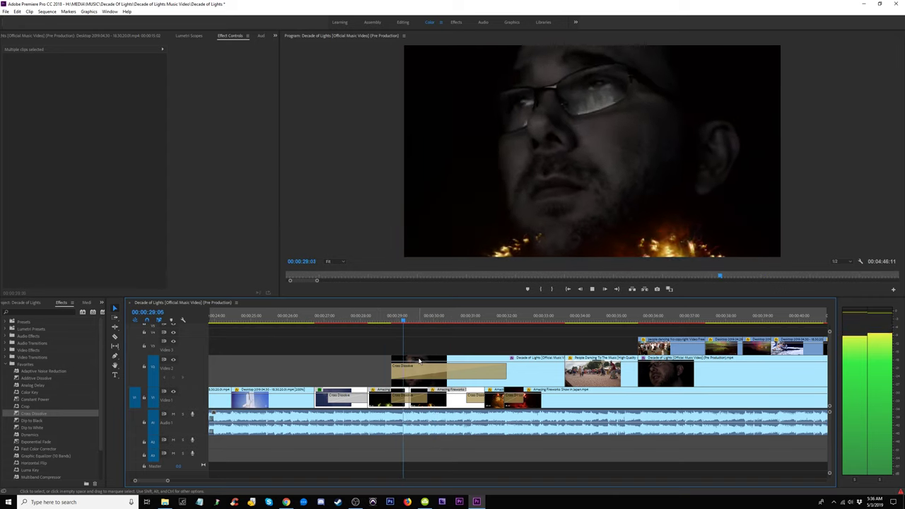
key("space")
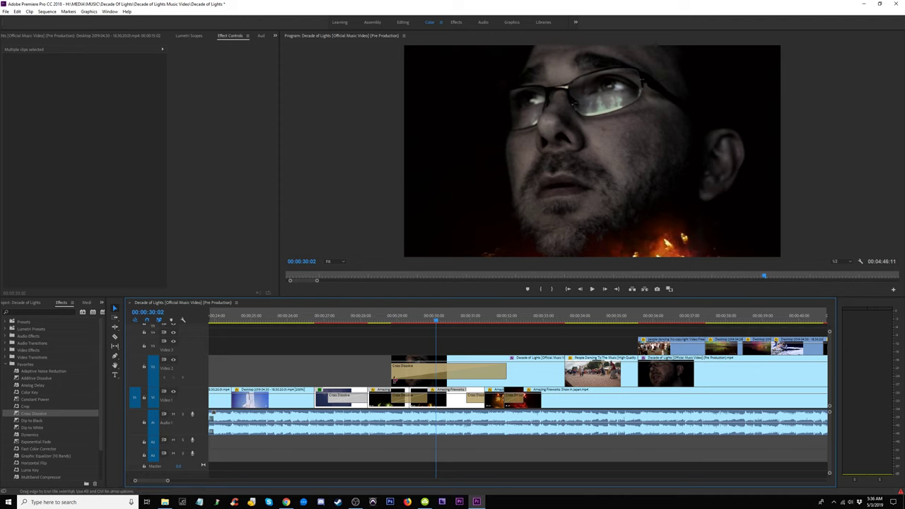
left_click_drag(393, 380, 429, 380)
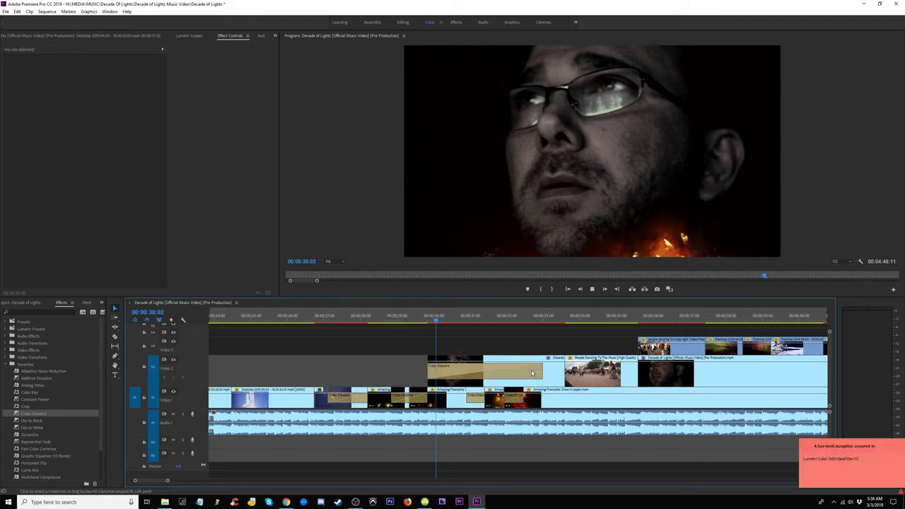
key("space")
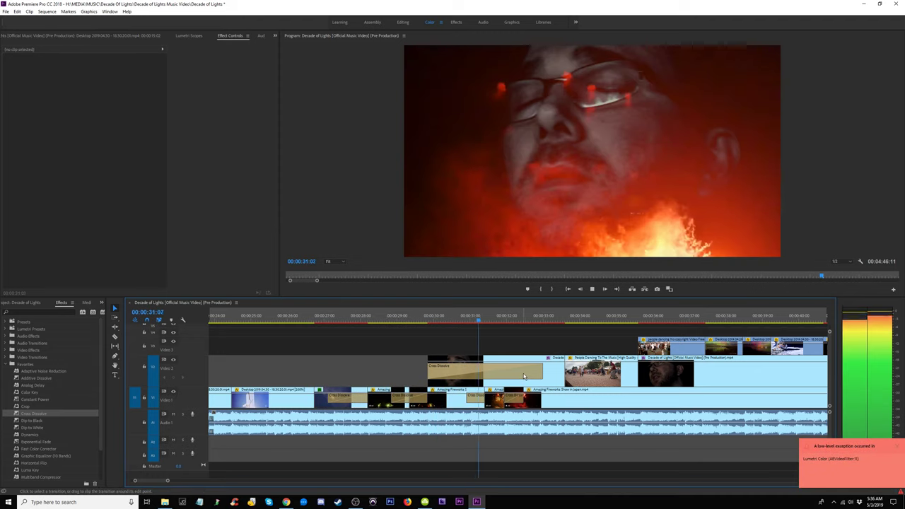
key("space")
- Shorten the singer clip's opening Cross Dissolve to about 2 seconds, and replay from just before the moon clip
left_click(539, 375)
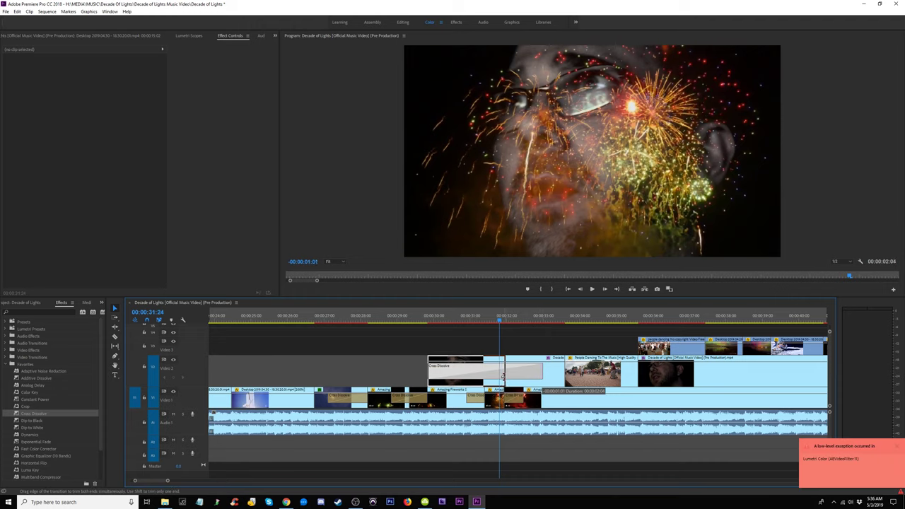
left_click_drag(408, 322, 299, 322)
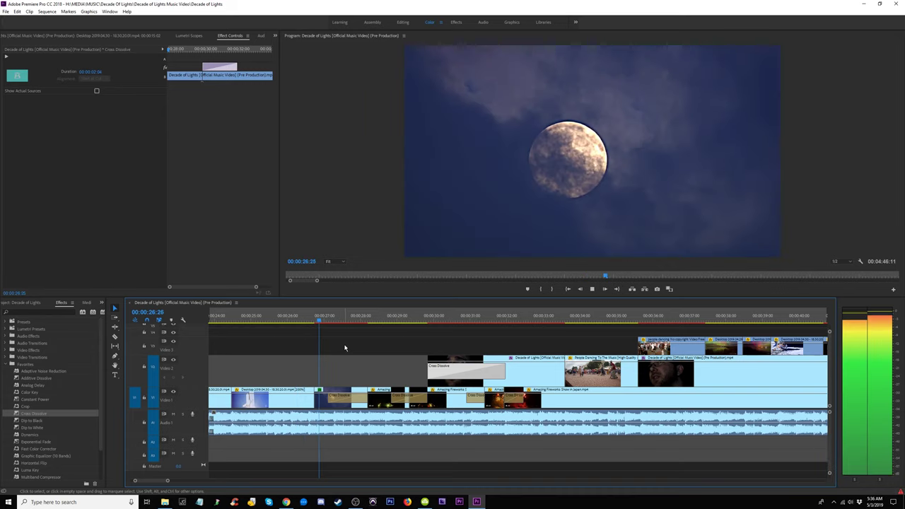
left_click(300, 321)
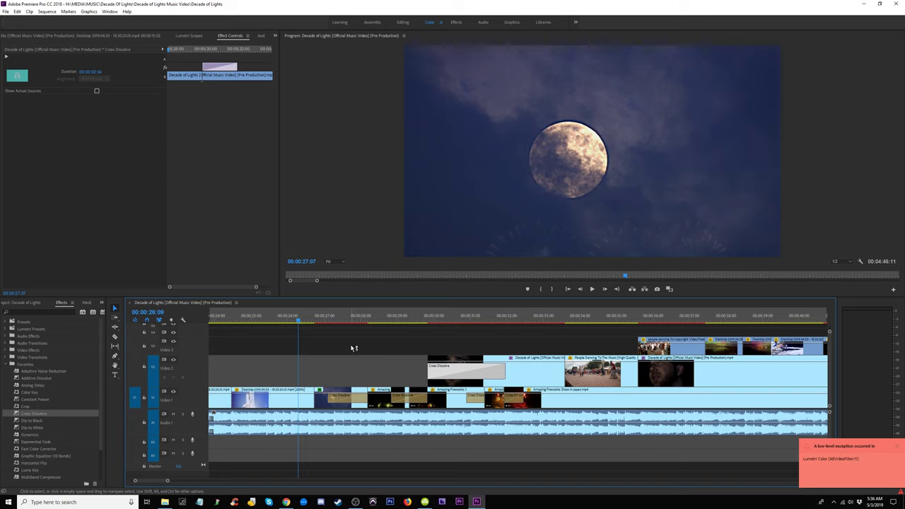
left_click(305, 321)
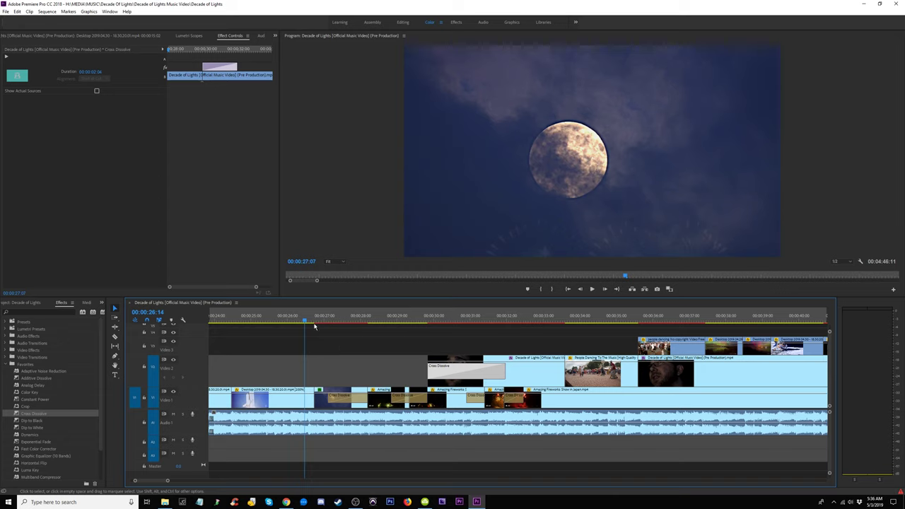
left_click(336, 323)
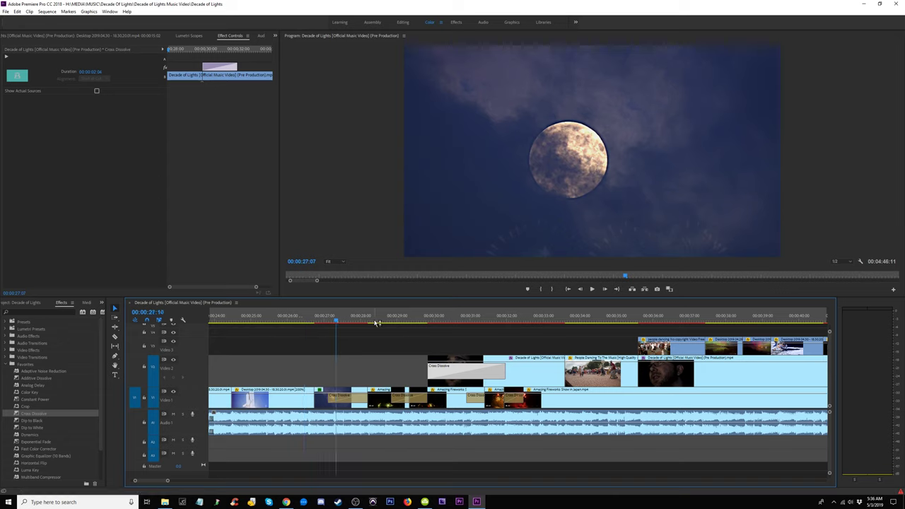
- Lower the program preview's playback resolution to 1/4, and replay the transition from the rocket clip into the moon clip
key("minus")
key("space")
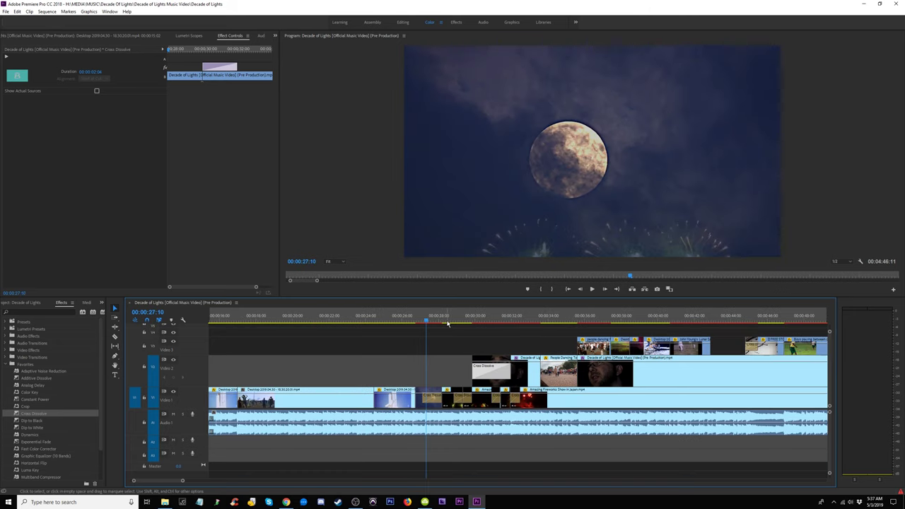
left_click(410, 318)
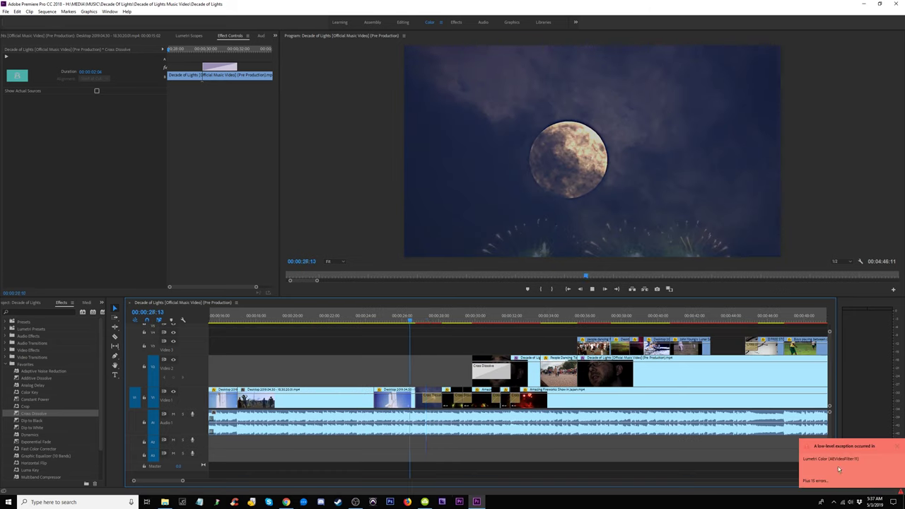
key("space")
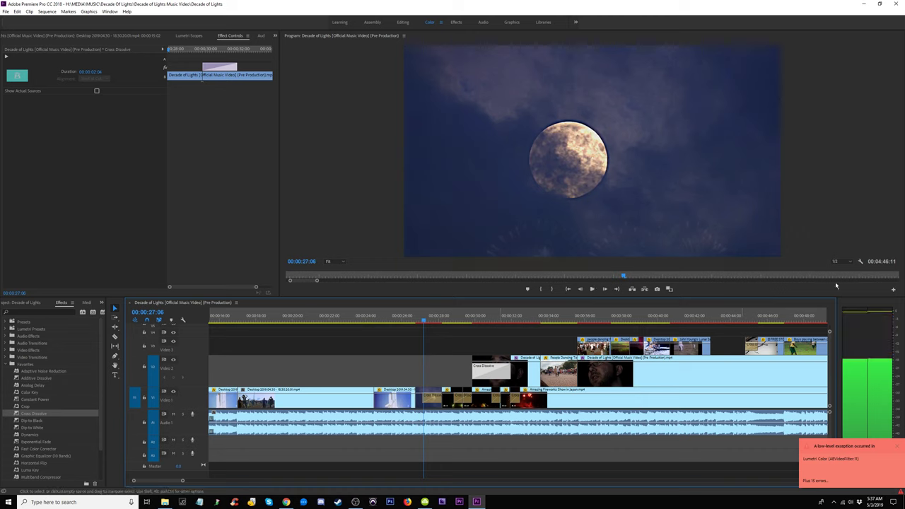
left_click(838, 261)
left_click(841, 275)
left_click(400, 316)
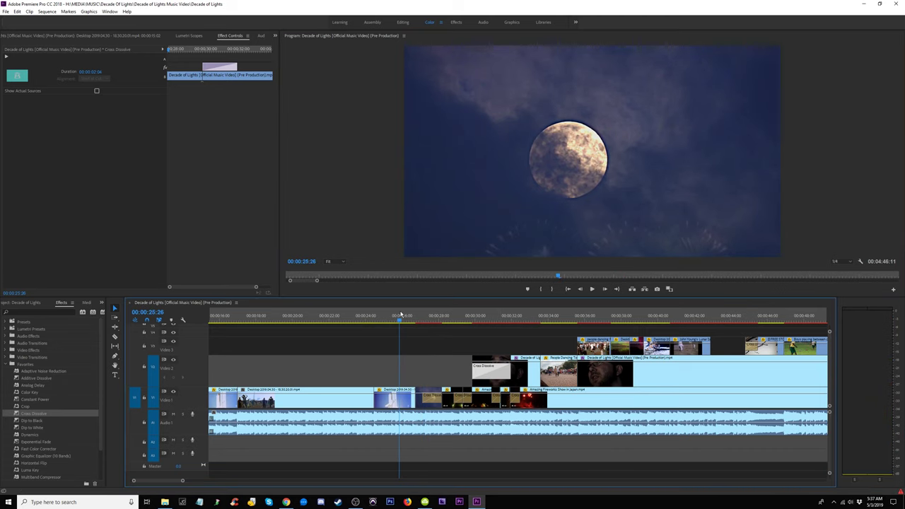
key("space")
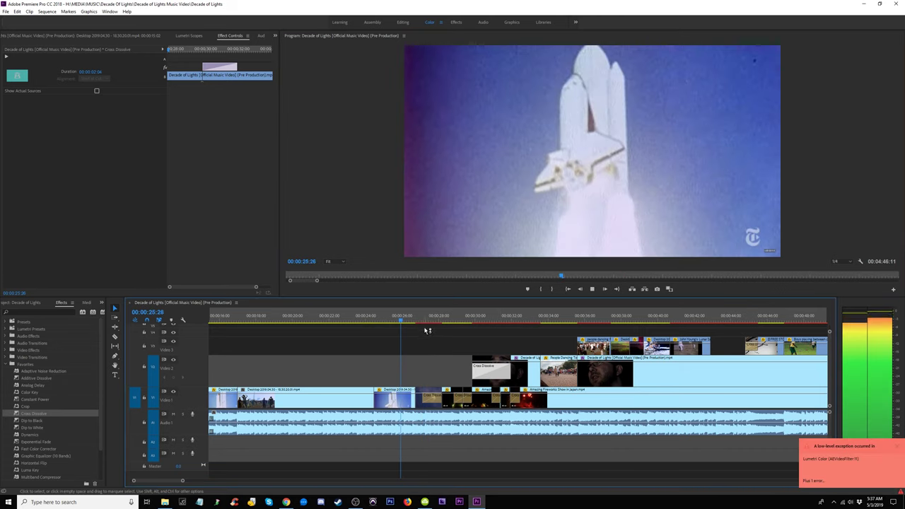
left_click(439, 317)
- Try to render the video previews for the sequence's effects and transitions
key("minus")
key("minus")
key("minus")
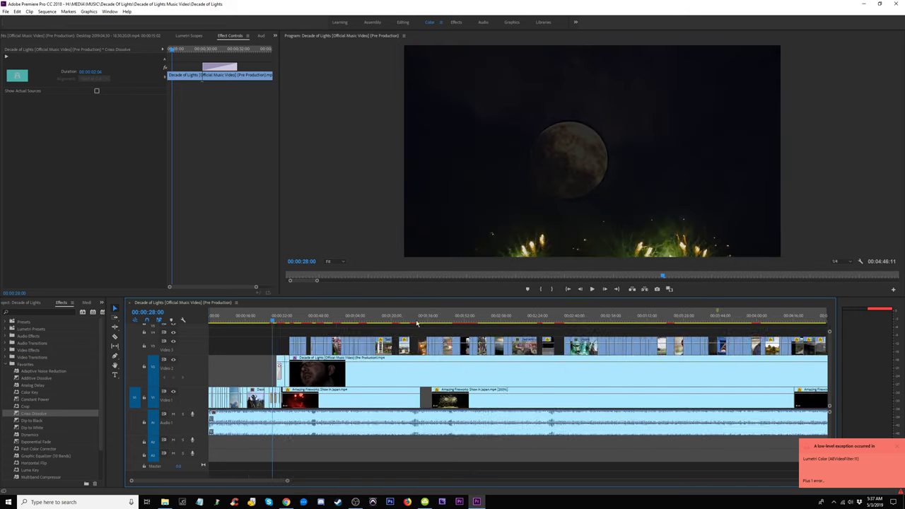
key("minus")
key("minus")
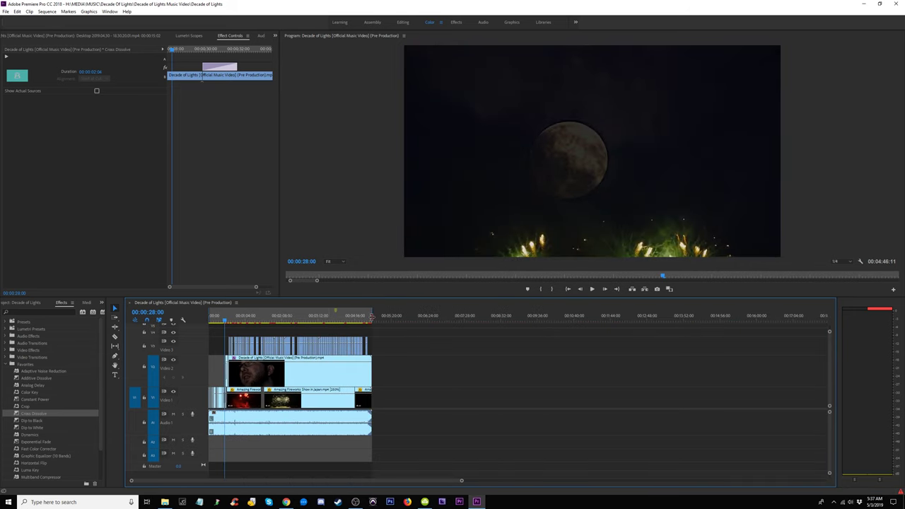
key("equal")
key("equal")
key("equal")
key("equal")
key("equal")
key("space")
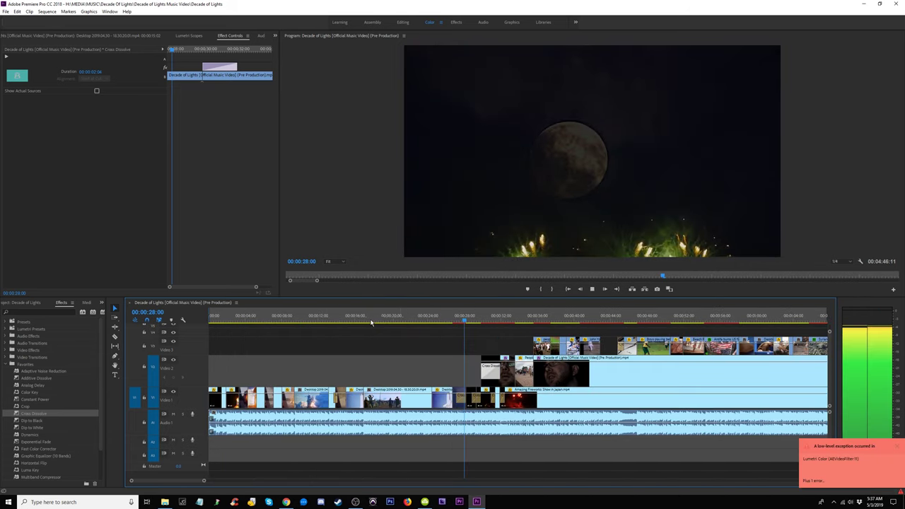
left_click(449, 319)
key("Return")
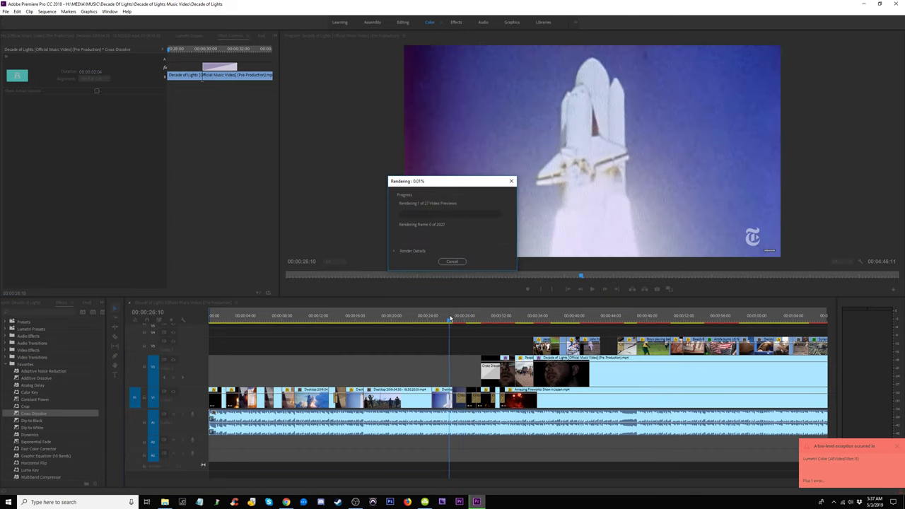
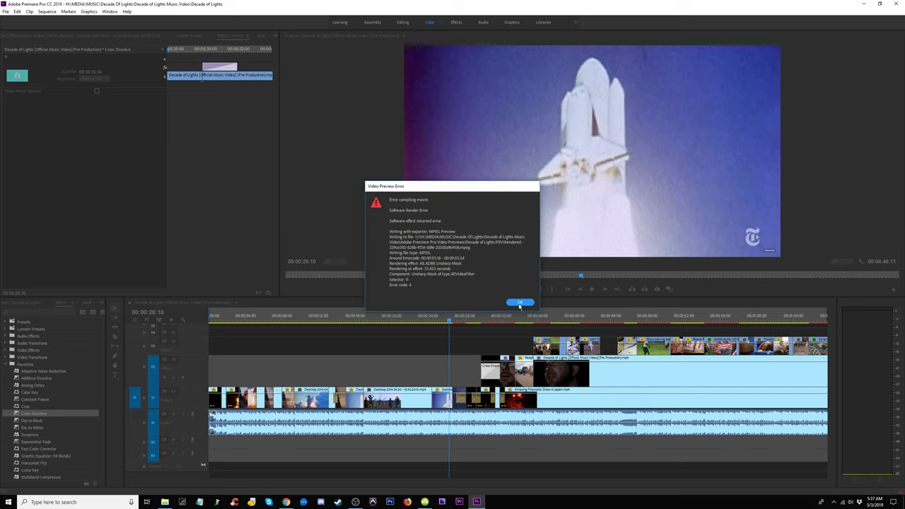
left_click(520, 304)
- Remove the Lumetri Color effect from the short singer clip just before the dancing crowd footage
left_click_drag(494, 316, 510, 321)
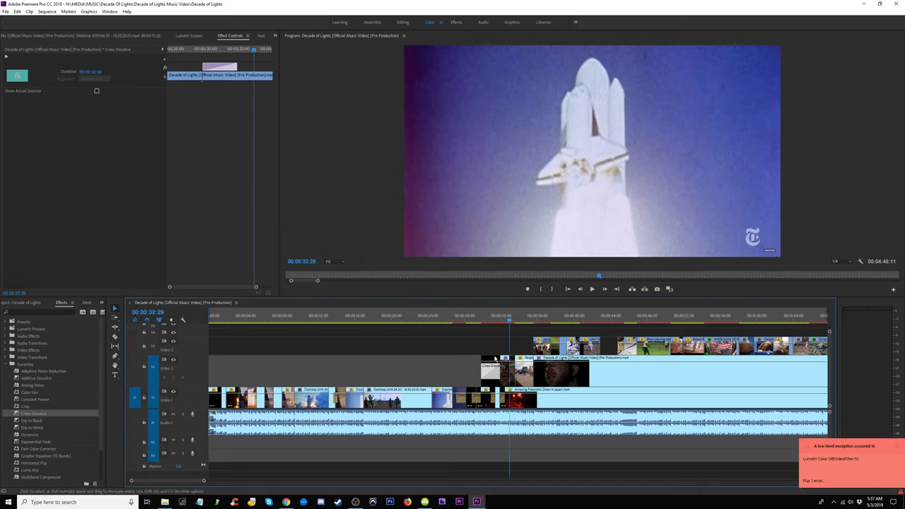
double_click(508, 375)
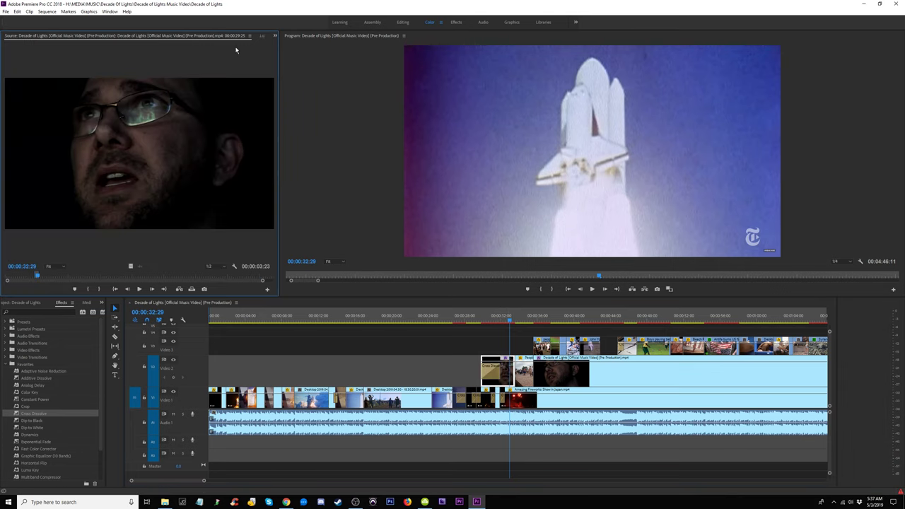
left_click(260, 36)
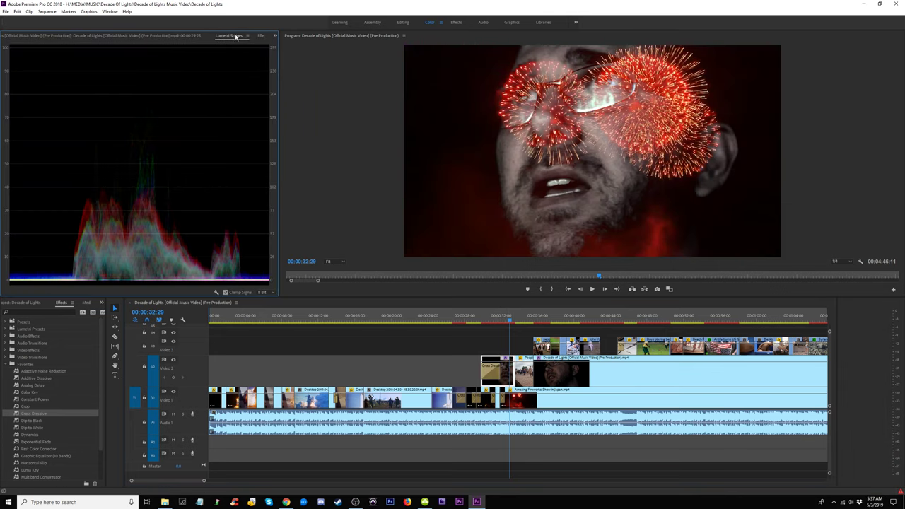
right_click(242, 38)
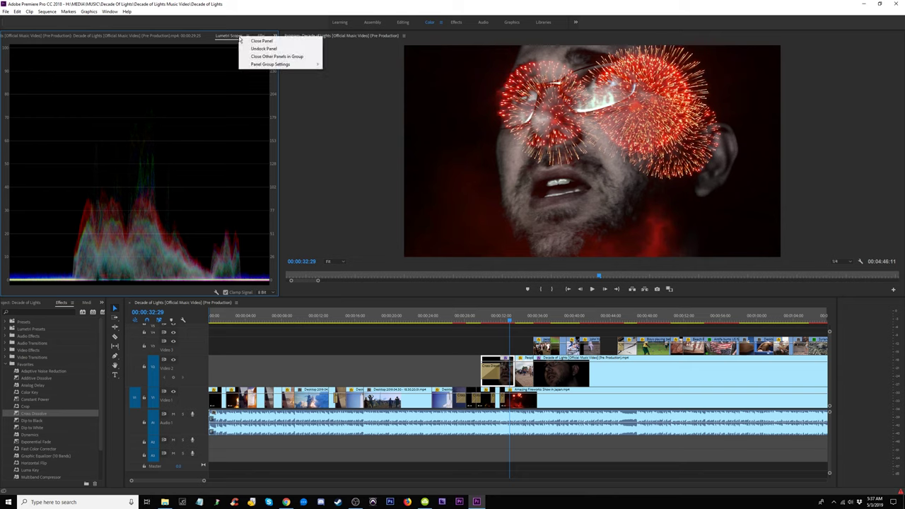
left_click(229, 39)
left_click(260, 37)
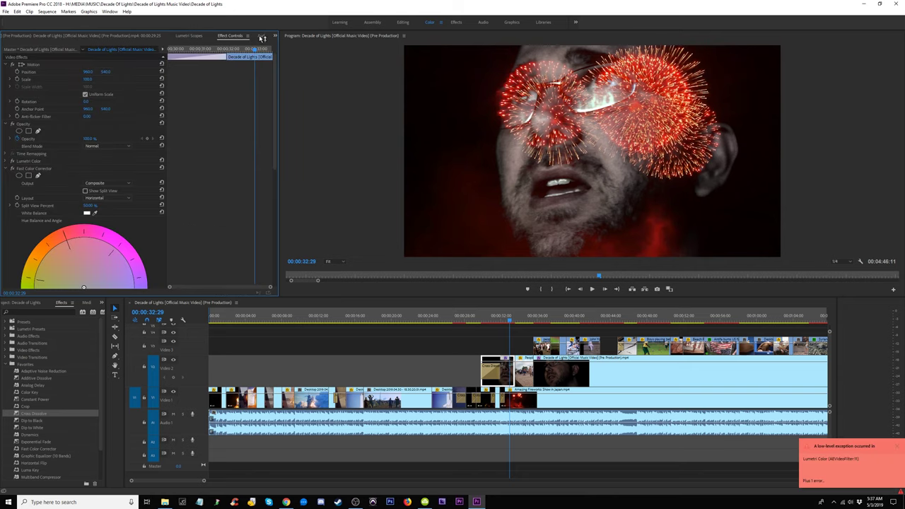
left_click(8, 170)
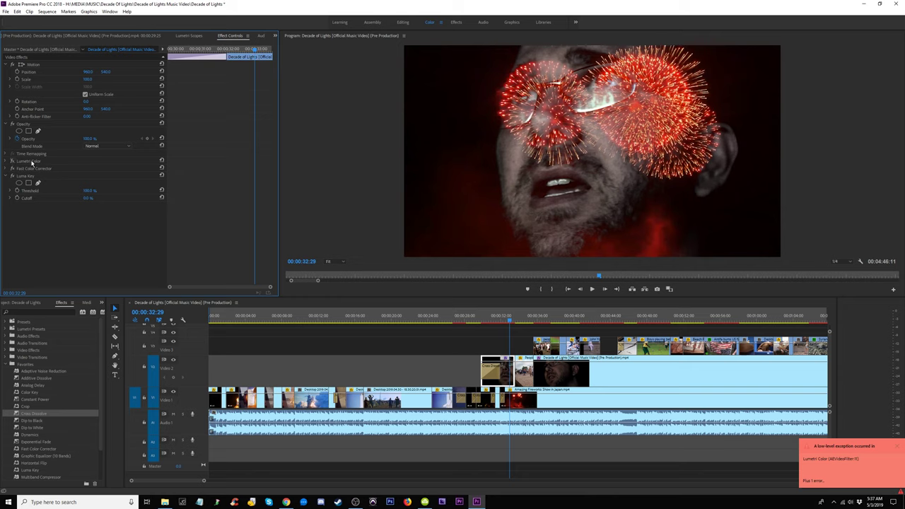
left_click(31, 162)
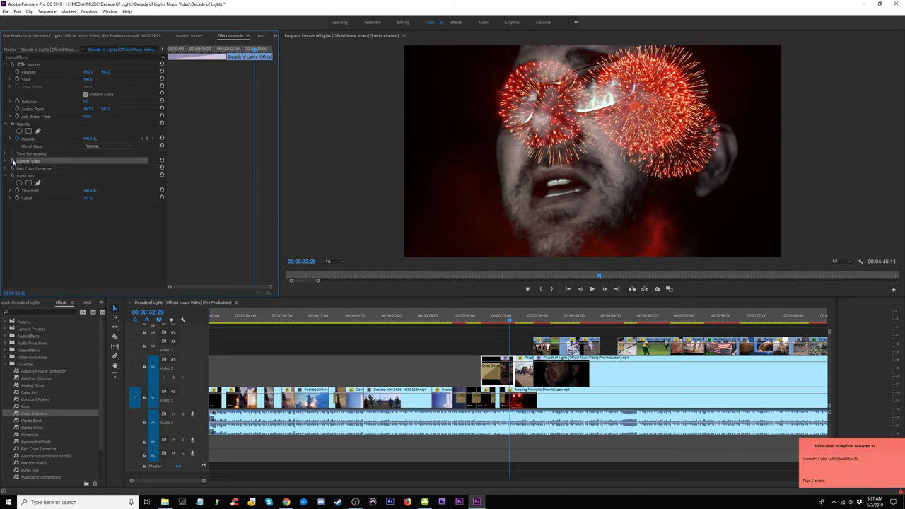
key("Delete")
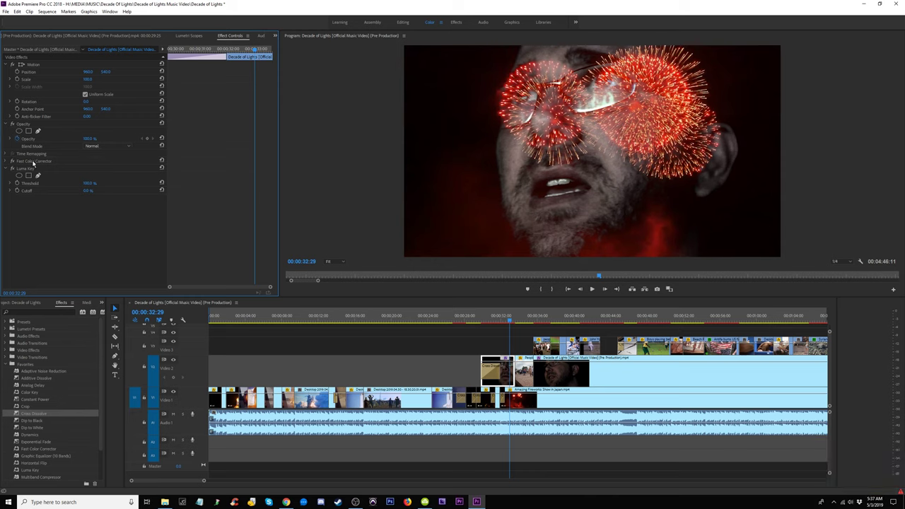
- Remove the Lumetri Color effect from the long singer clip after the dancing crowd footage, and save the project
left_click(555, 378)
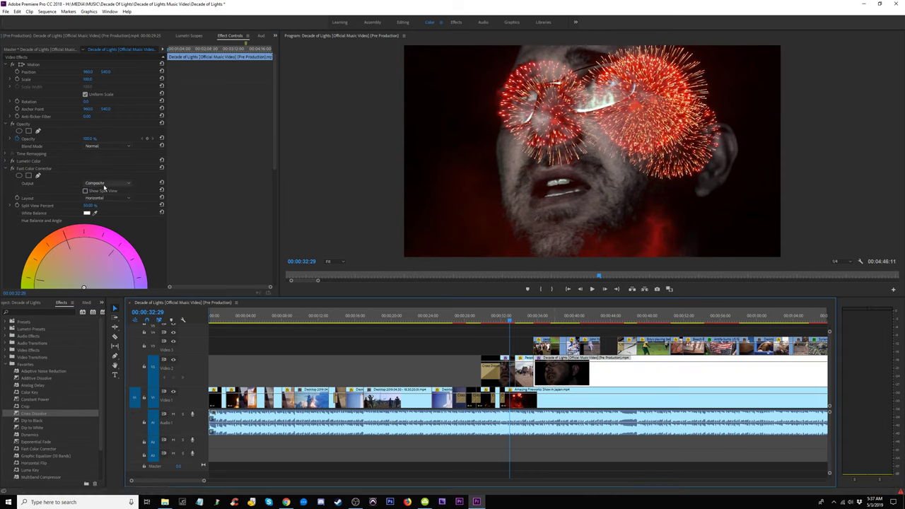
left_click(32, 161)
key("Delete")
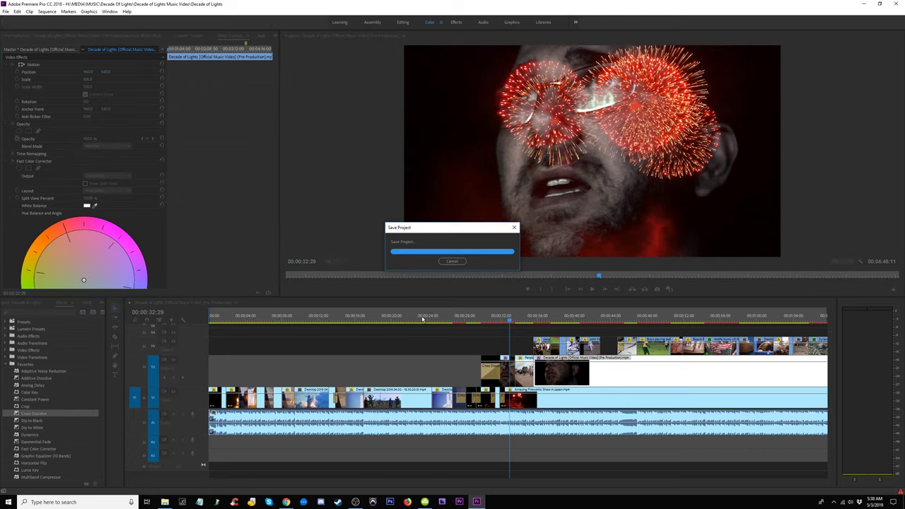
- Play from the rocket clip through the singer's fade-in, and return to about 29:00
left_click(452, 316)
key("space")
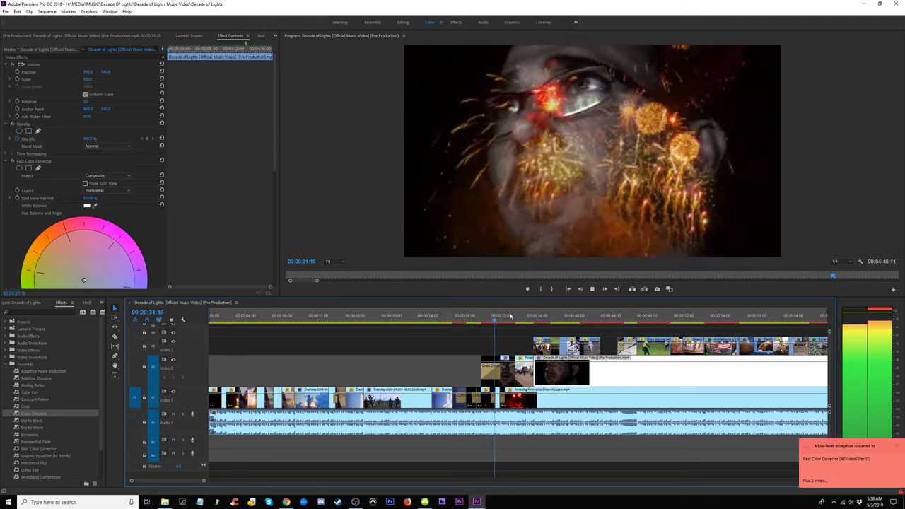
left_click(476, 316)
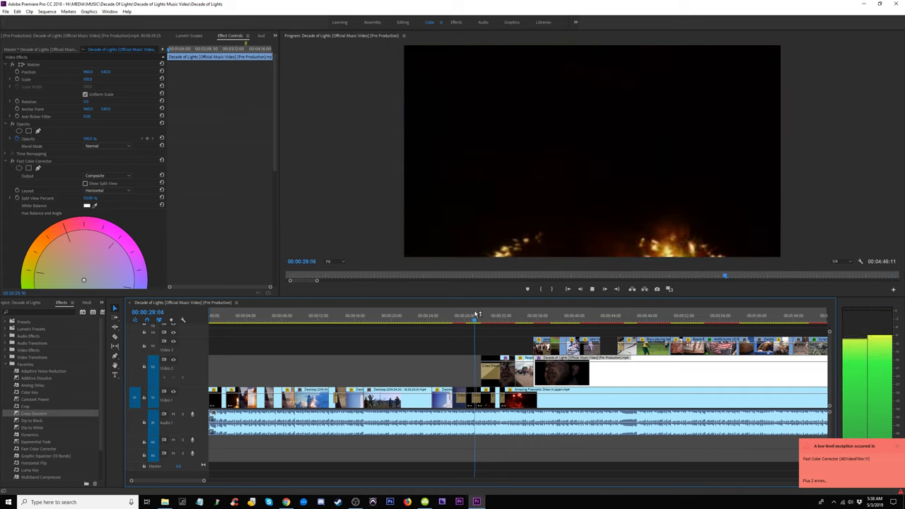
left_click(475, 315)
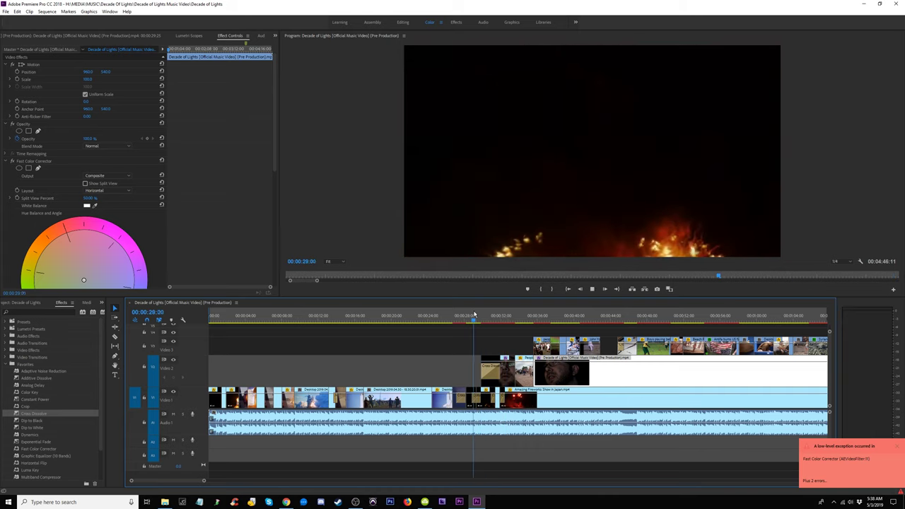
- Extend the short singer clip's start back to about 29:10, and replay the fade-in from about 28:27
key("equal")
key("equal")
key("space")
left_click_drag(525, 377, 505, 377)
left_click(490, 318)
key("space")
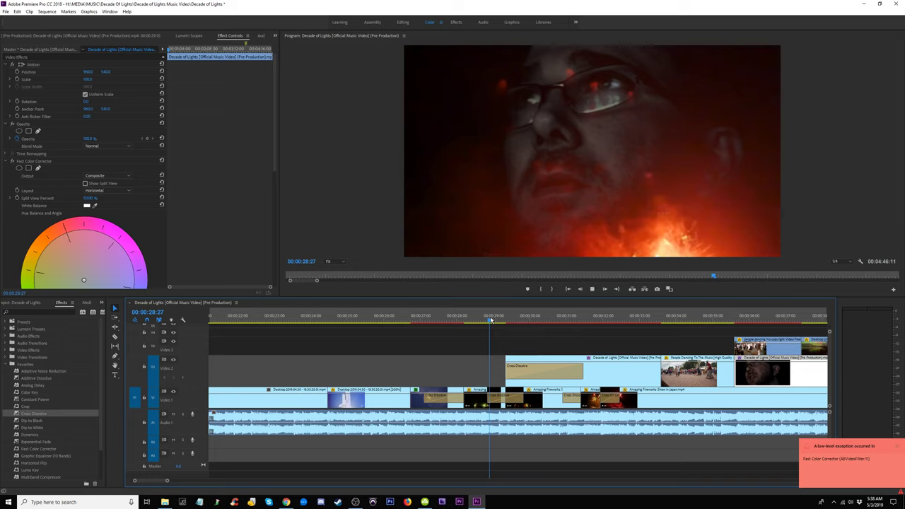
left_click(495, 318)
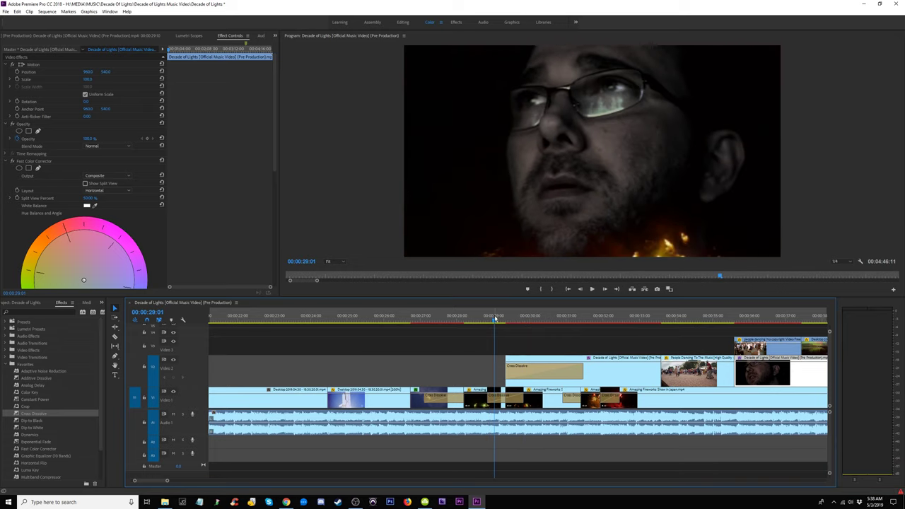
left_click_drag(493, 320, 490, 320)
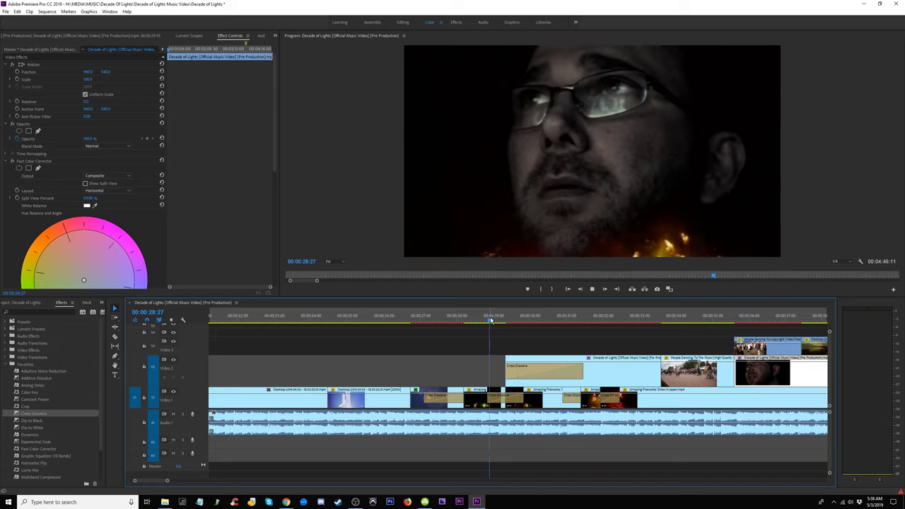
key("space")
key("space")
- Save the project, and replay the lead-in to the moon clip from about 24:09
left_click(366, 320)
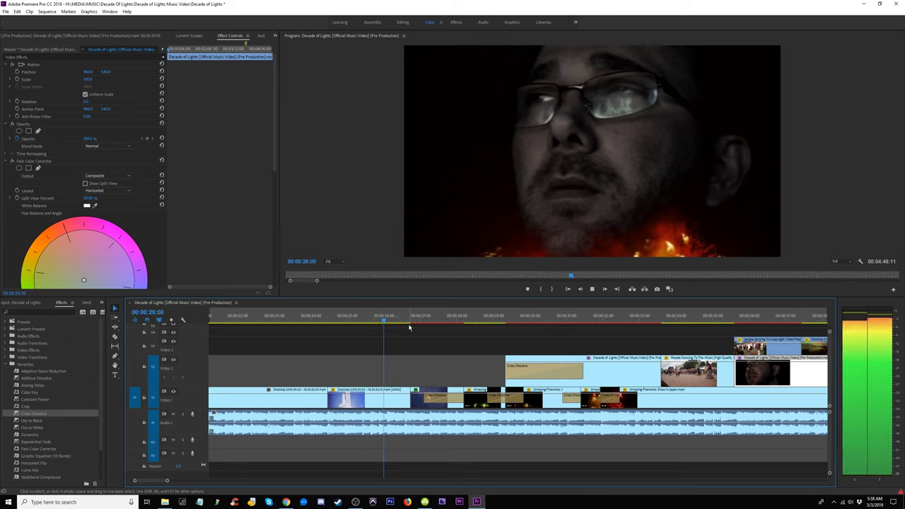
key("minus")
key("minus")
key("minus")
key("space")
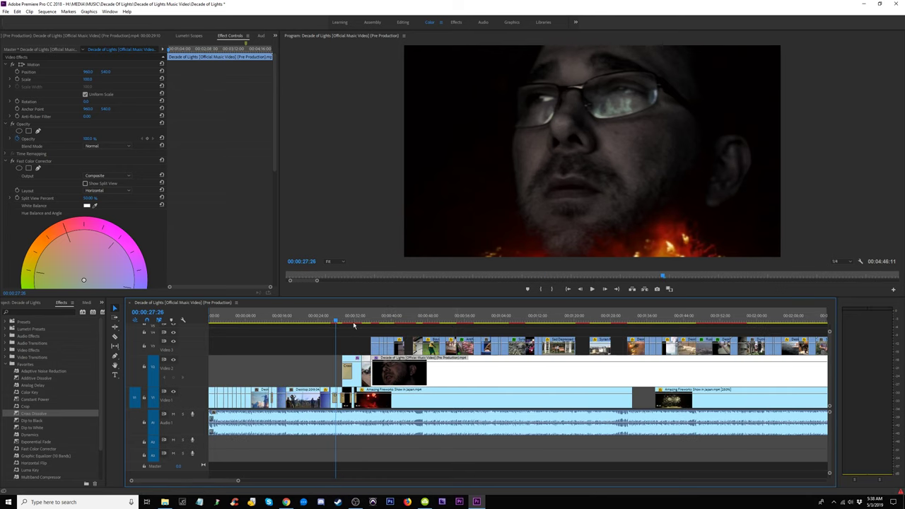
left_click(320, 321)
key("ctrl+s")
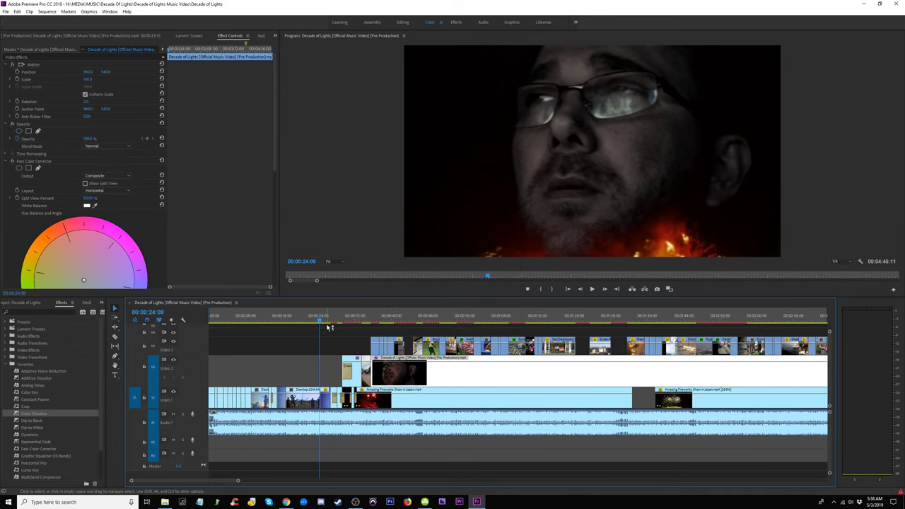
key("space")
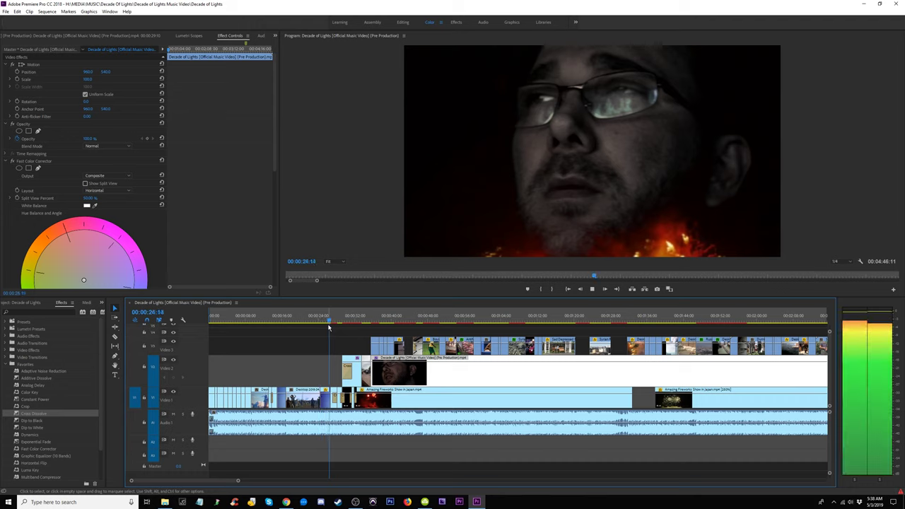
key("space")
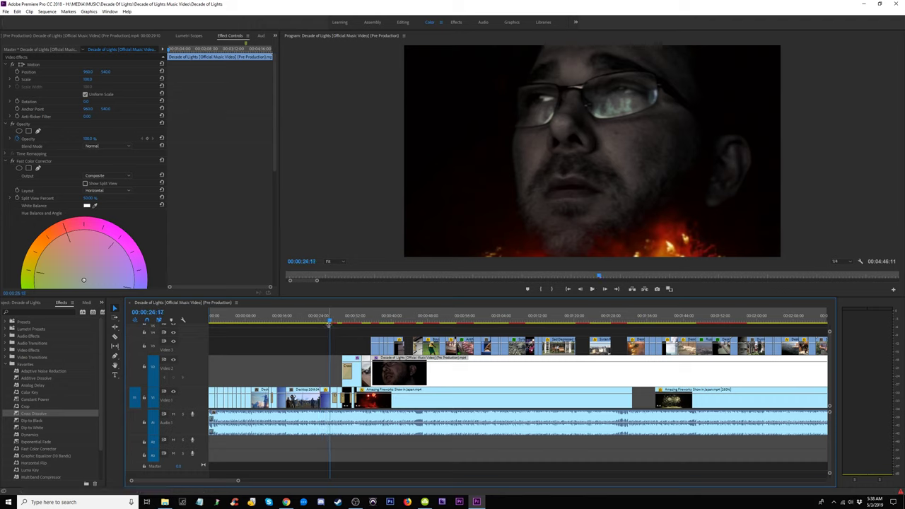
- Replay the rocket-to-moon transition from about 24:28
key("minus")
key("minus")
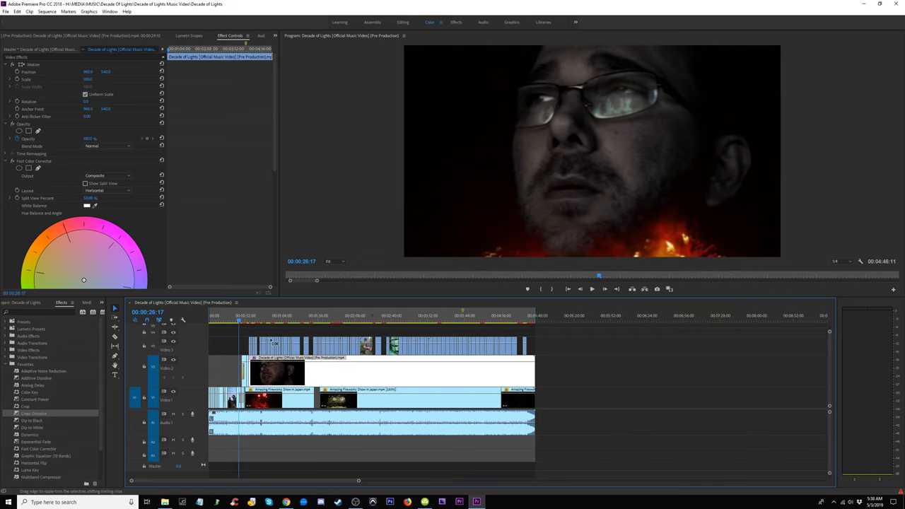
key("equal")
key("equal")
key("equal")
left_click(436, 322)
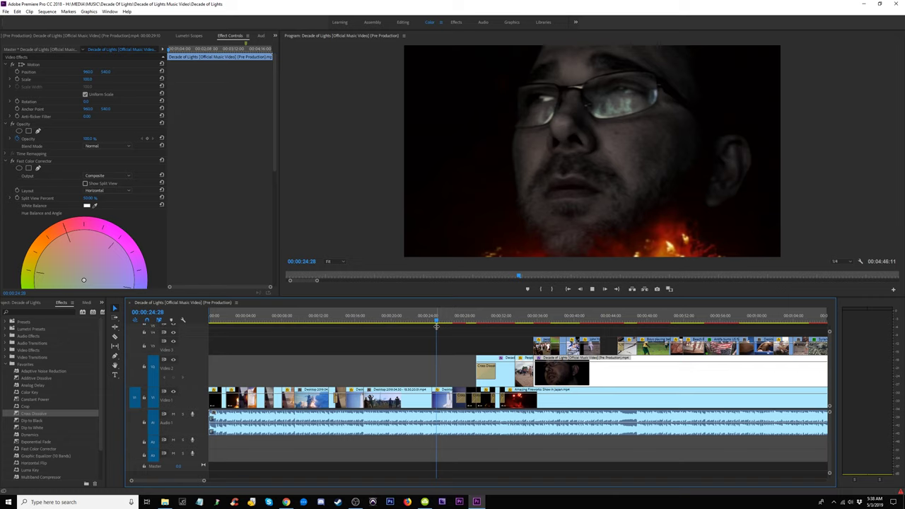
key("space")
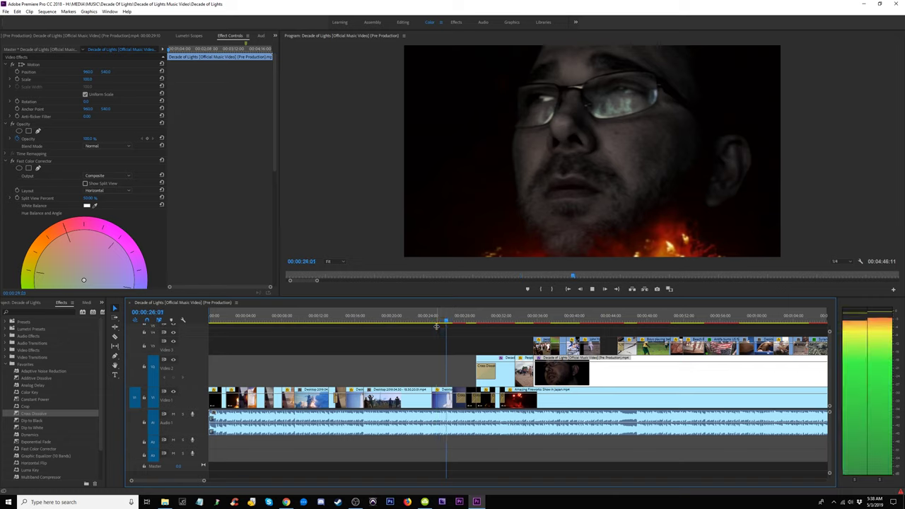
- Stop playback, save the project again, and switch to OBS
key("space")
key("ctrl+s")
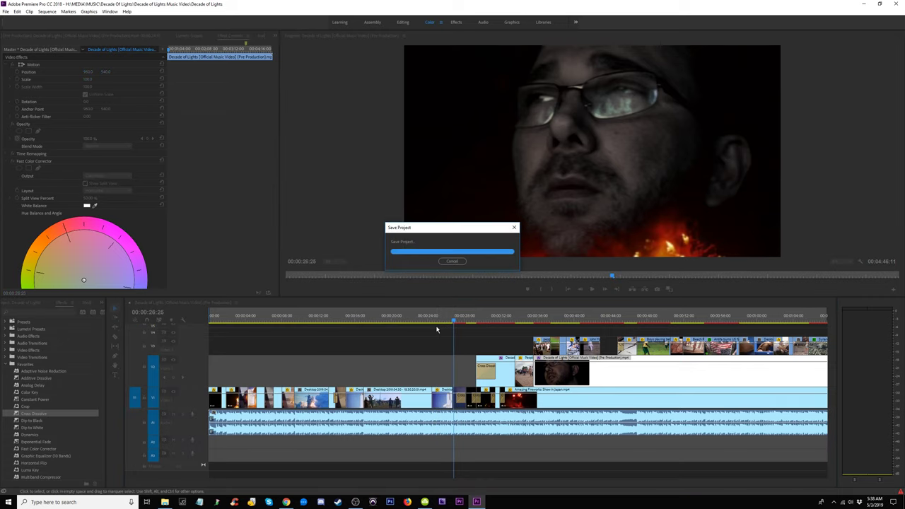
left_click(356, 502)
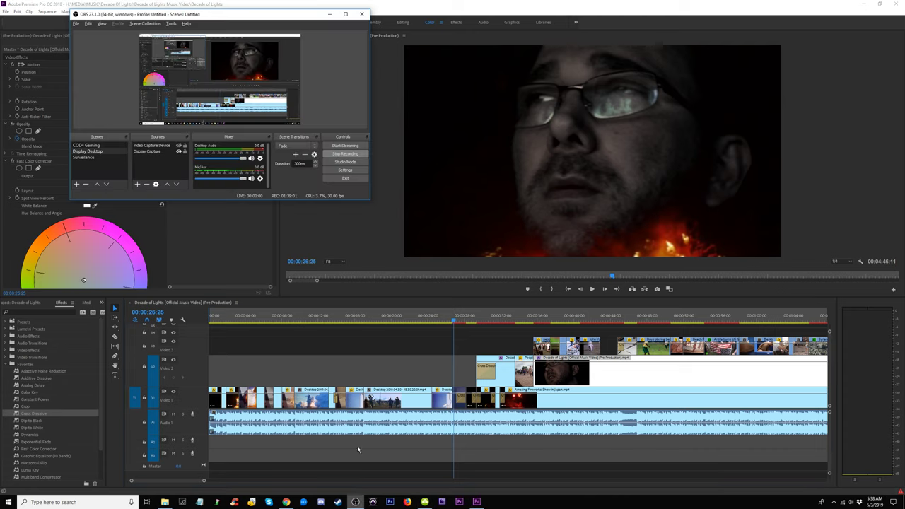